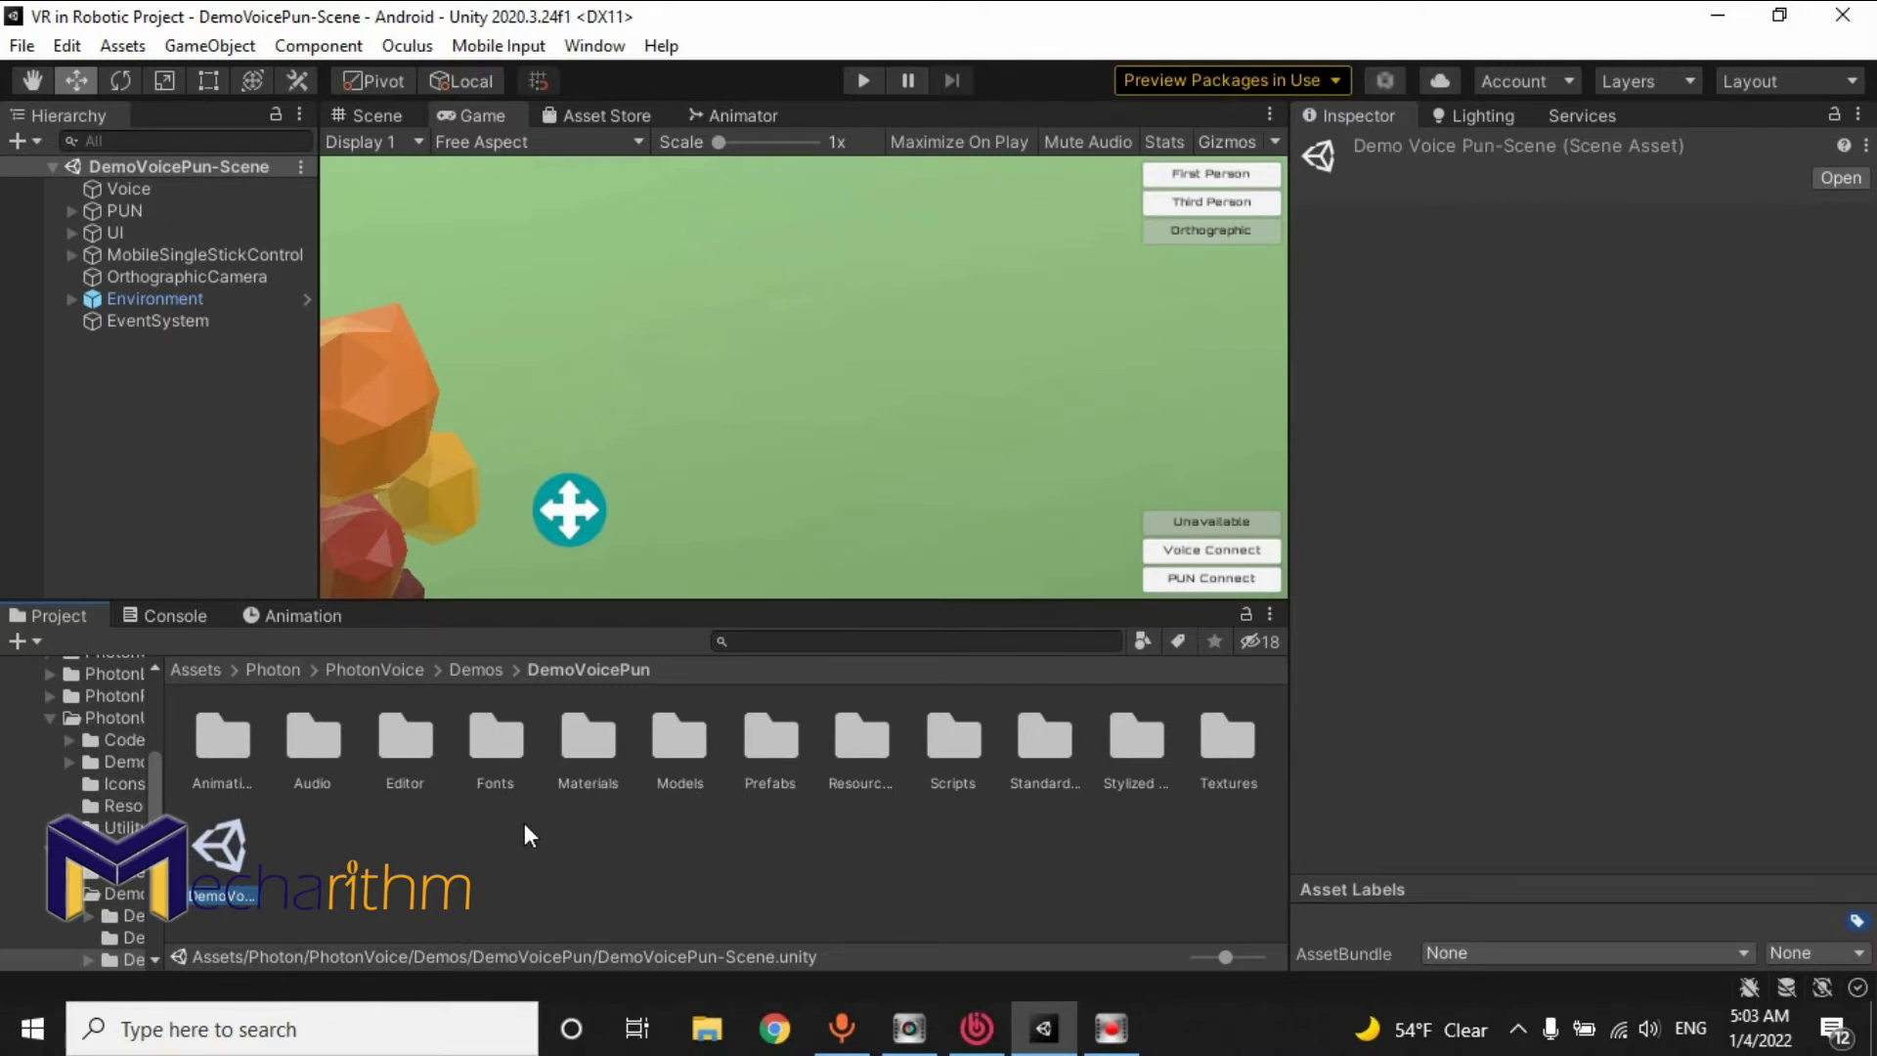
Step: Open the Assets > Scenes folder and add the Level 1 scene to the hierarchy alongside DemoVoicePun-Scene
left_click(195, 670)
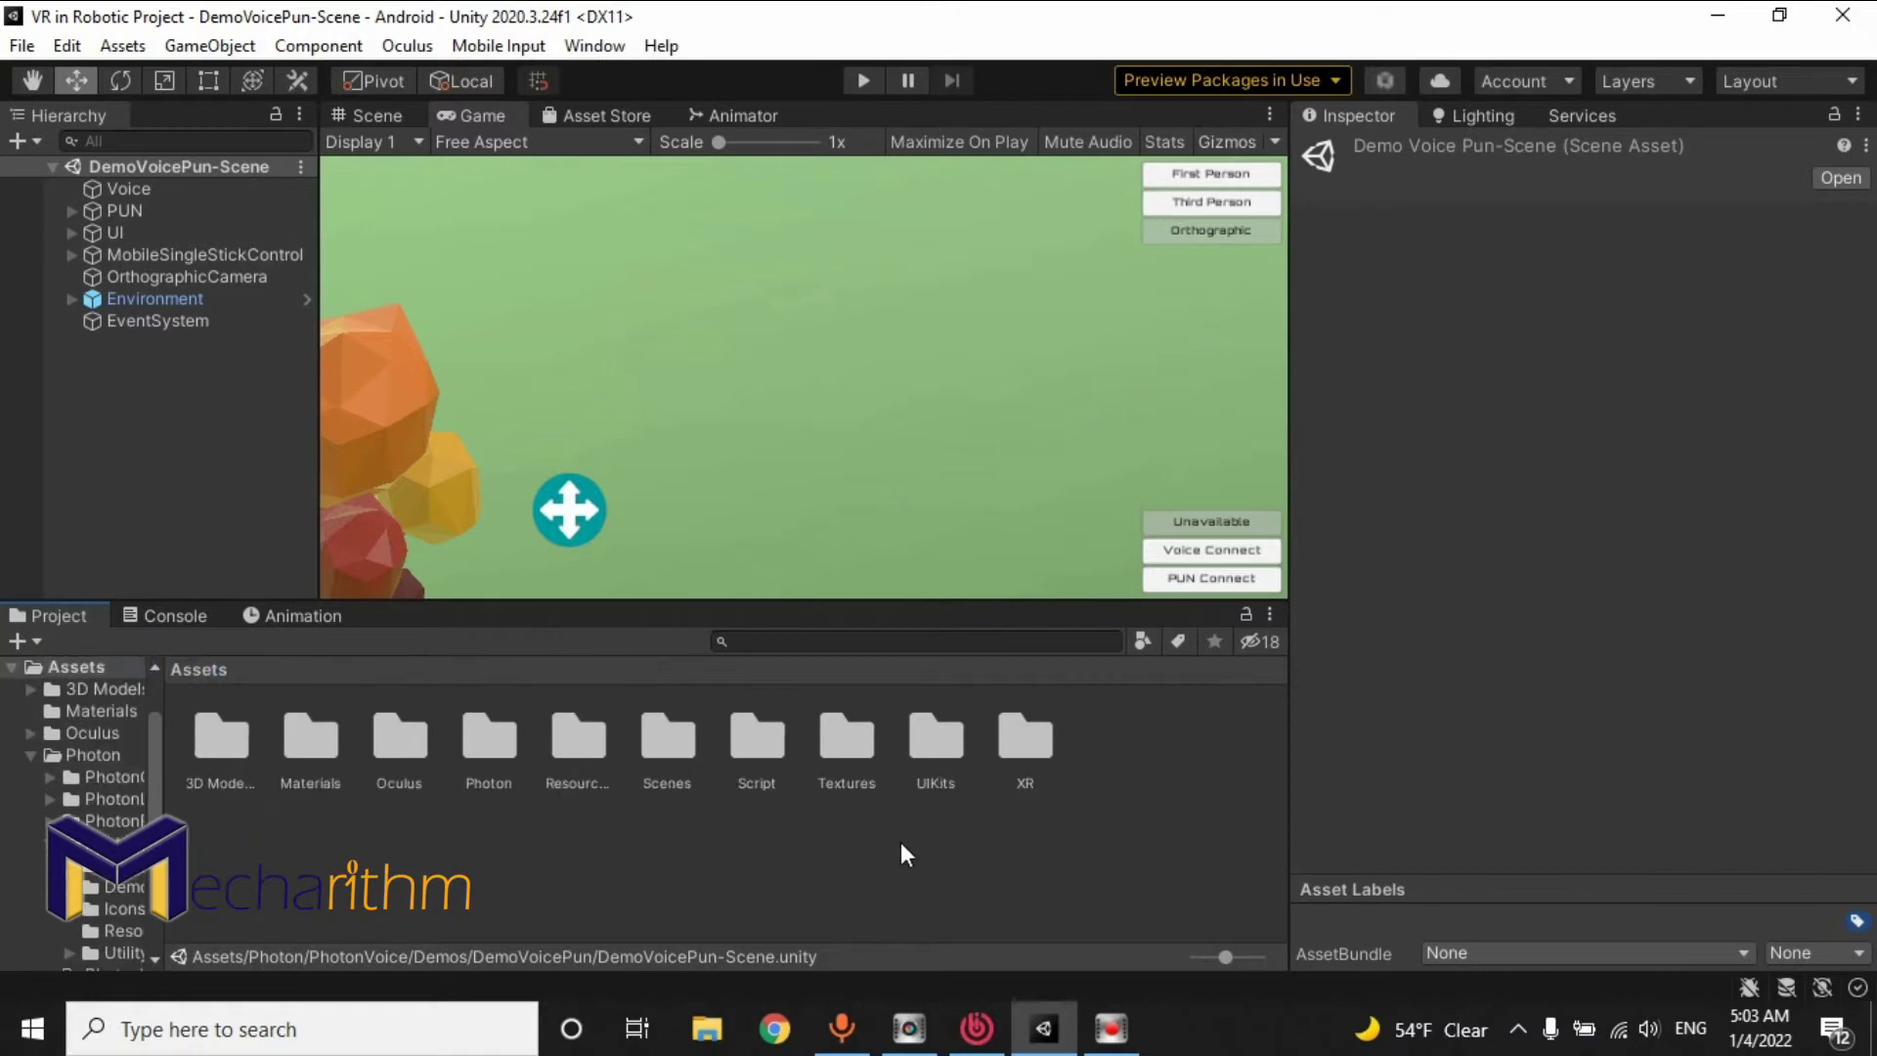
double_click(679, 743)
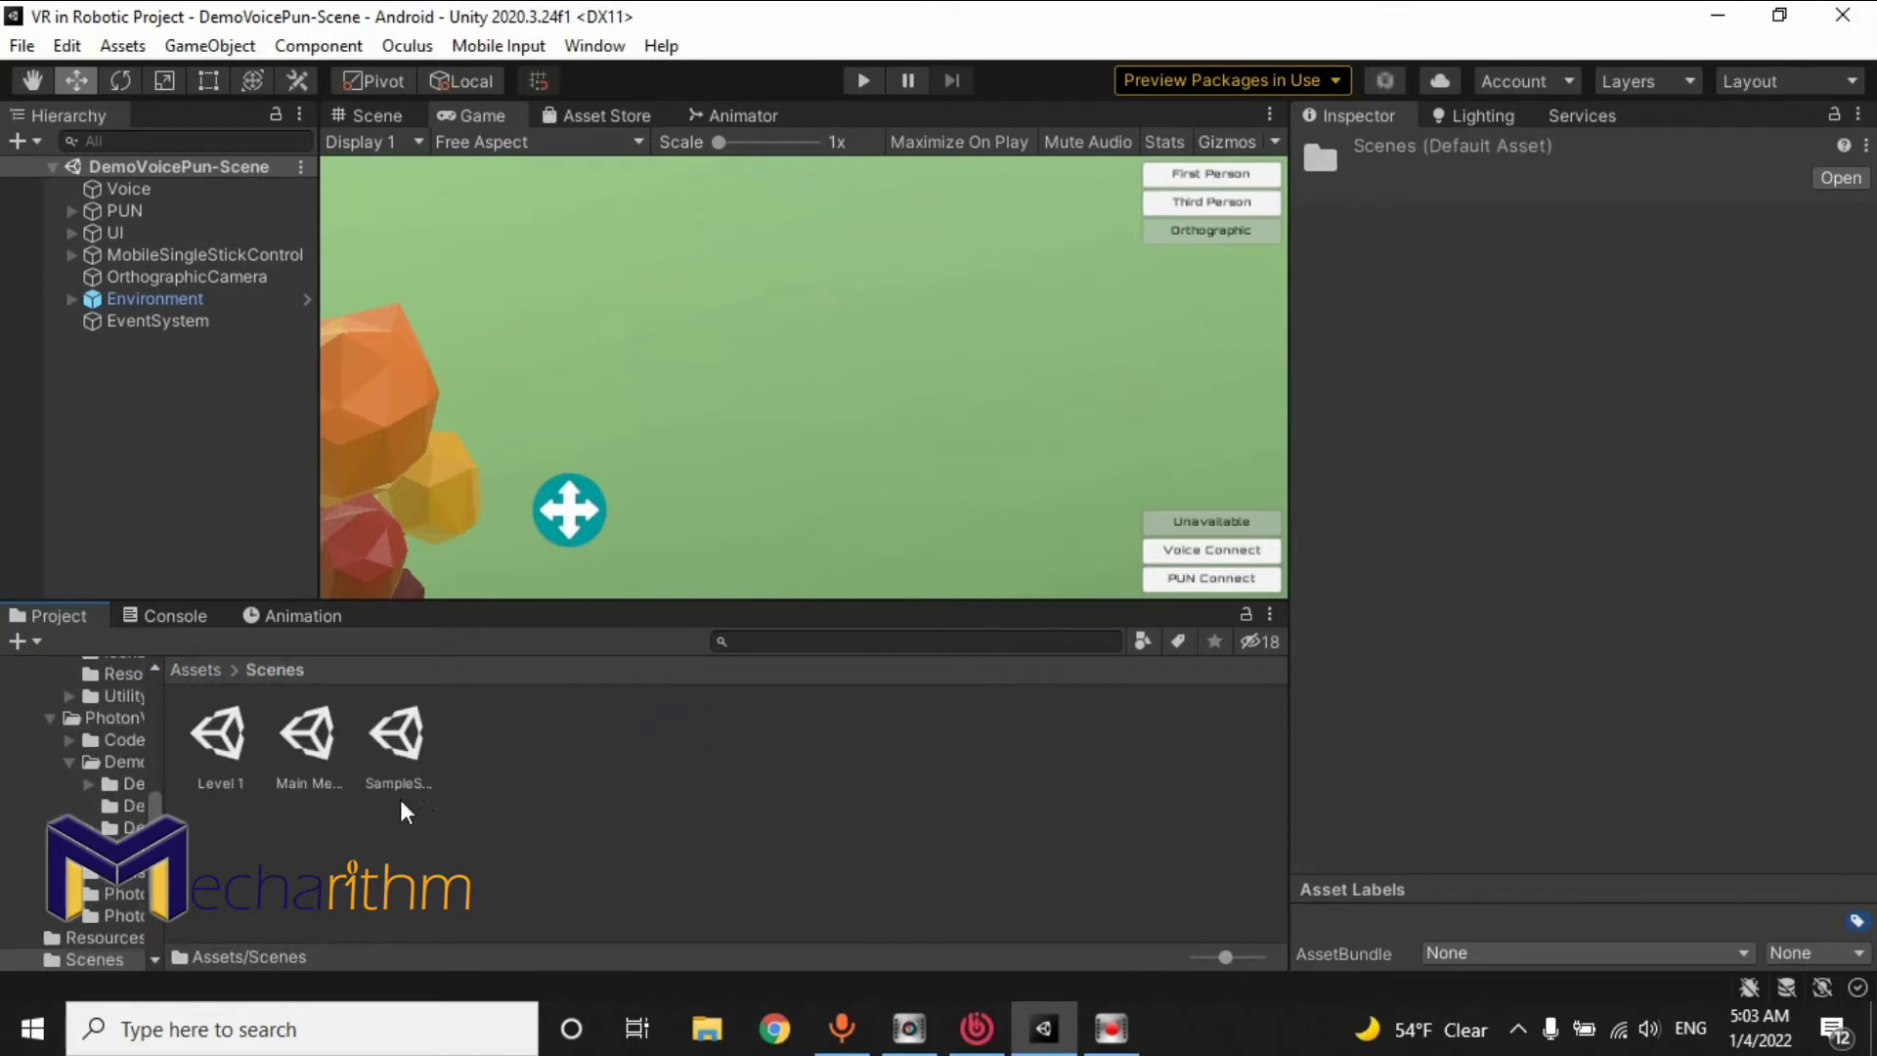
left_click_drag(221, 743, 186, 567)
left_click_drag(131, 468, 129, 467)
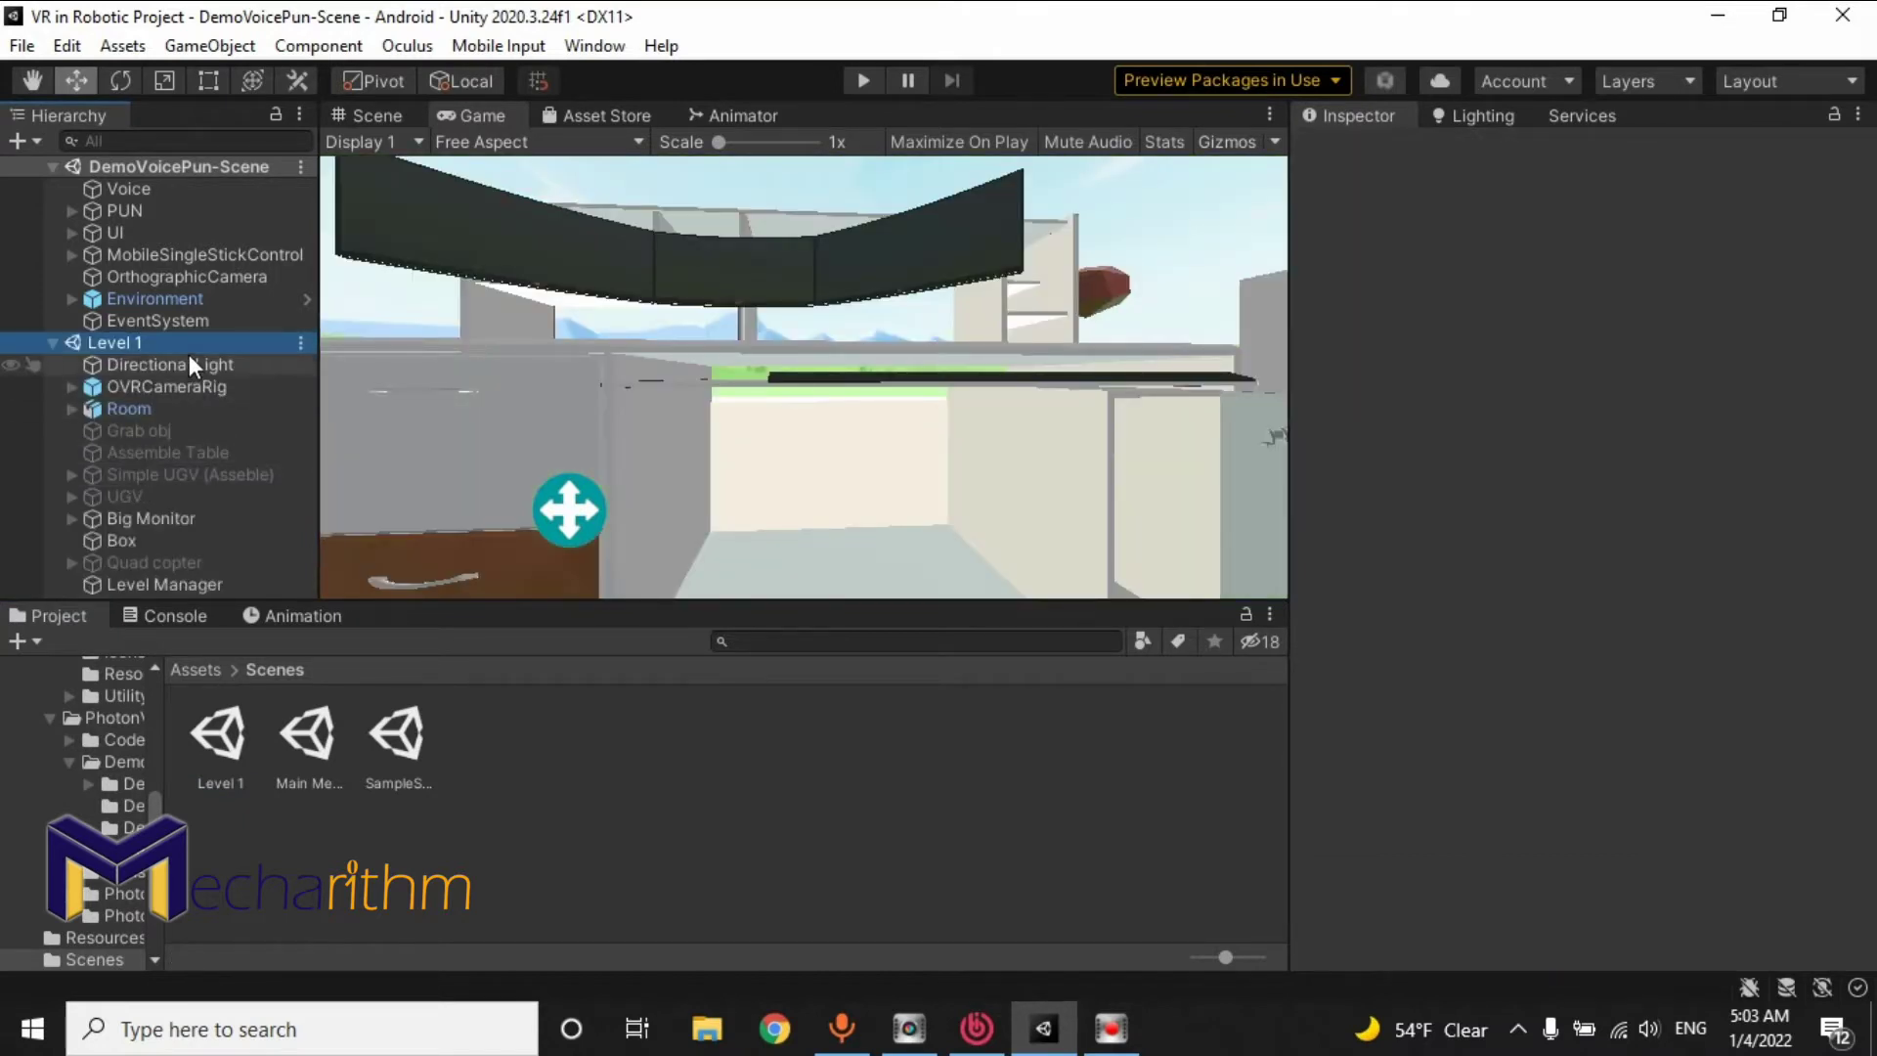
Step: Move Voice, PUN, UI, MobileSingleStickControl and OrthographicCamera from DemoVoicePun-Scene into the Level 1 scene
left_click(151, 319)
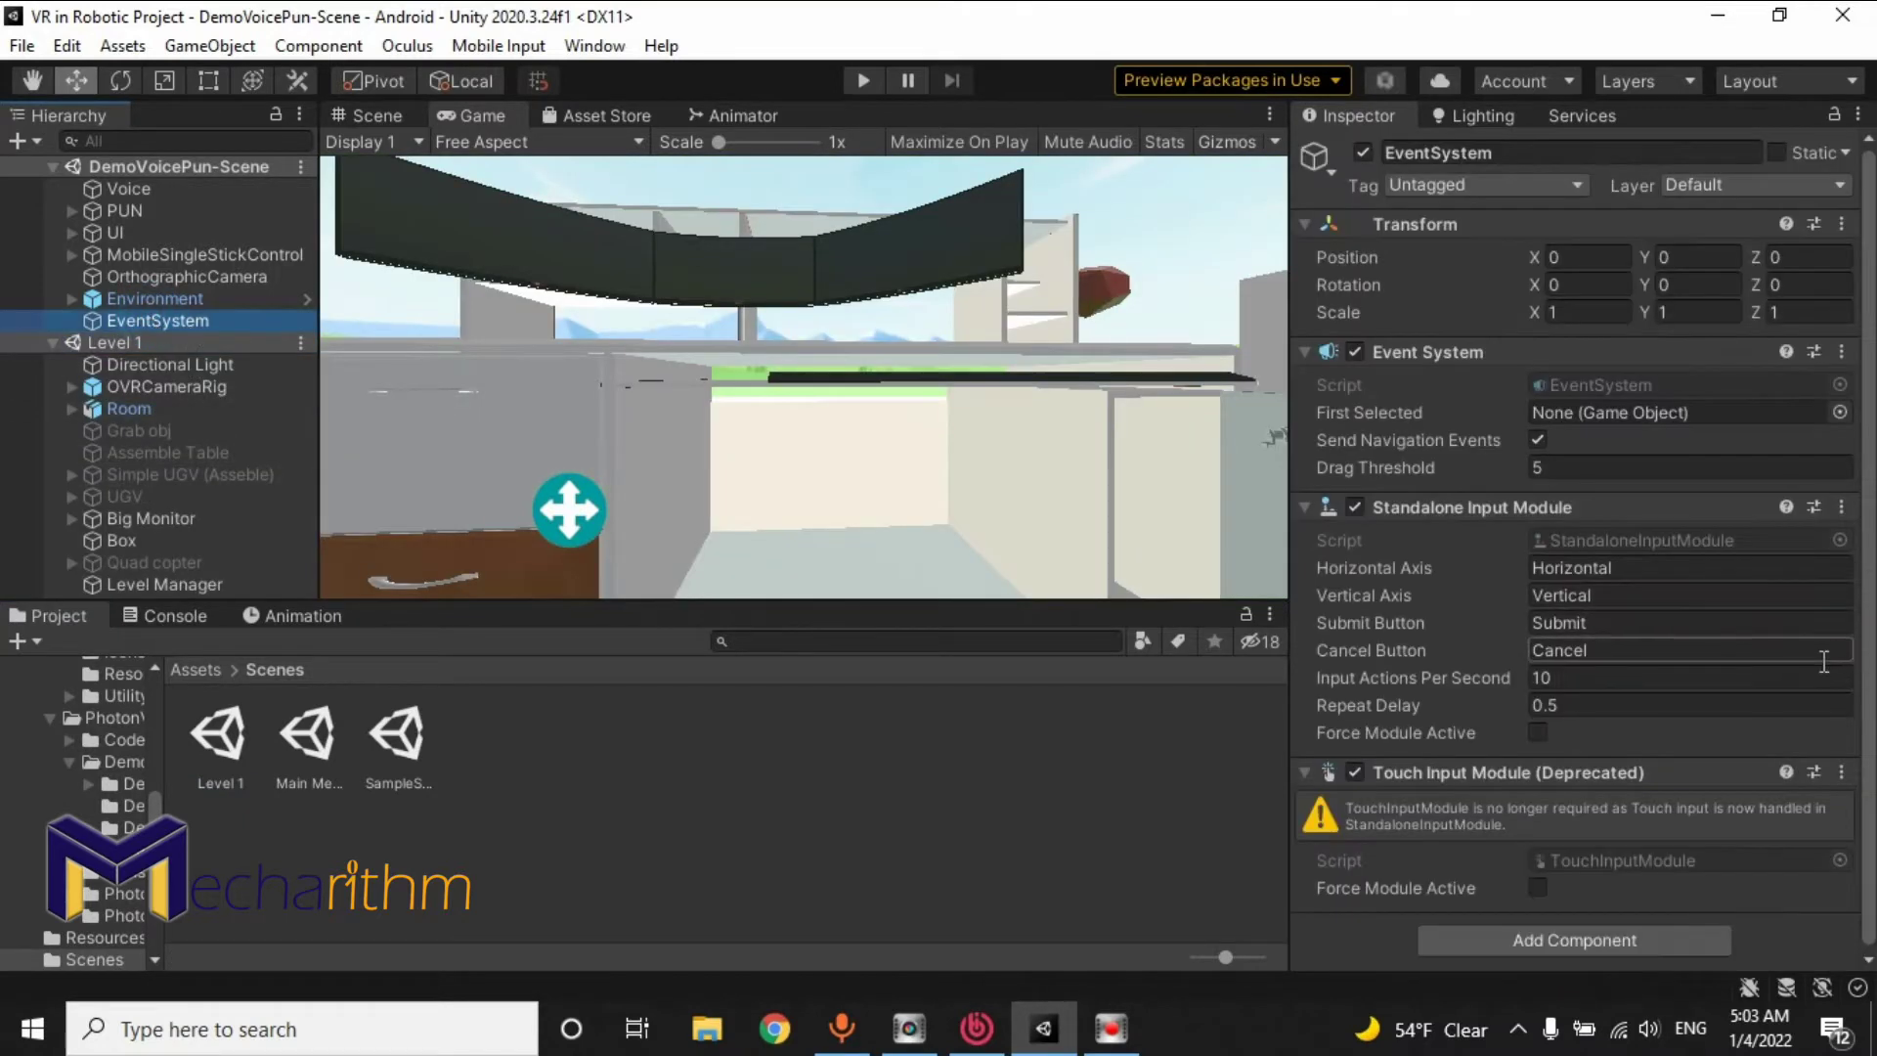
scroll(384, 367, "up", 1)
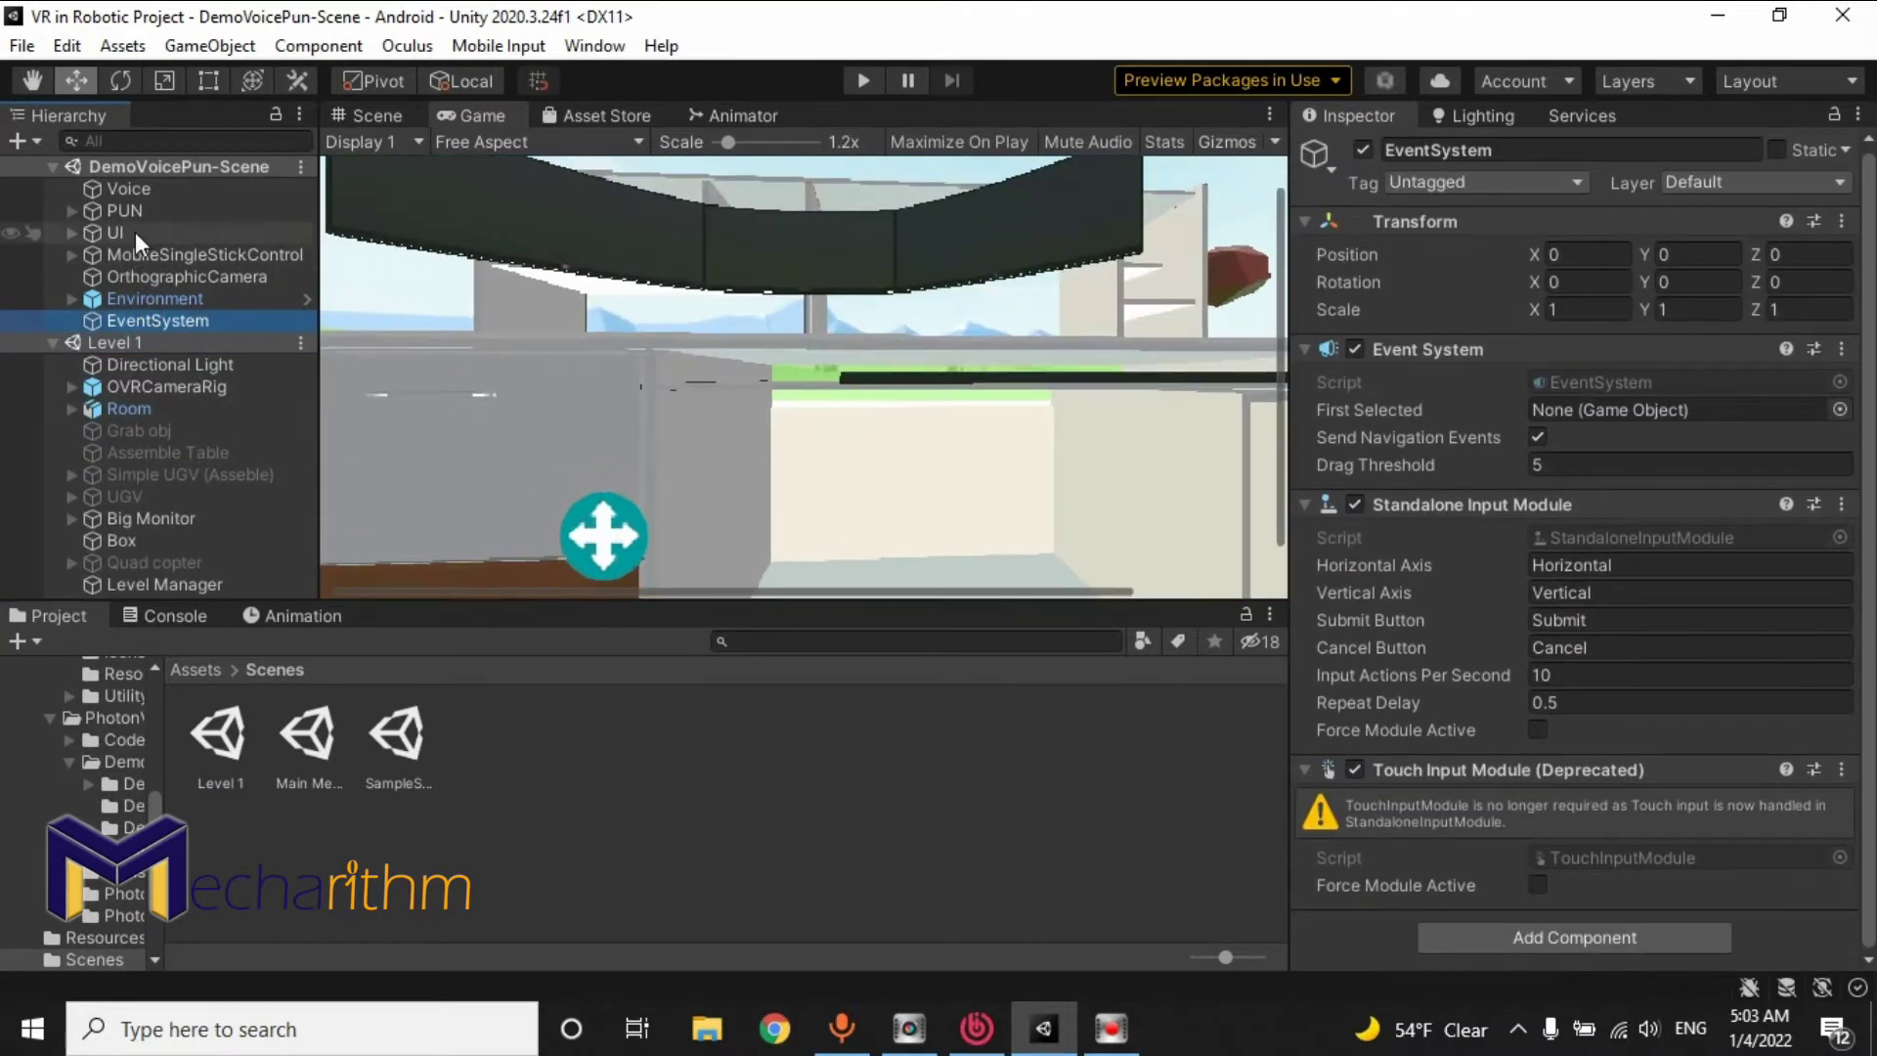
left_click(166, 280)
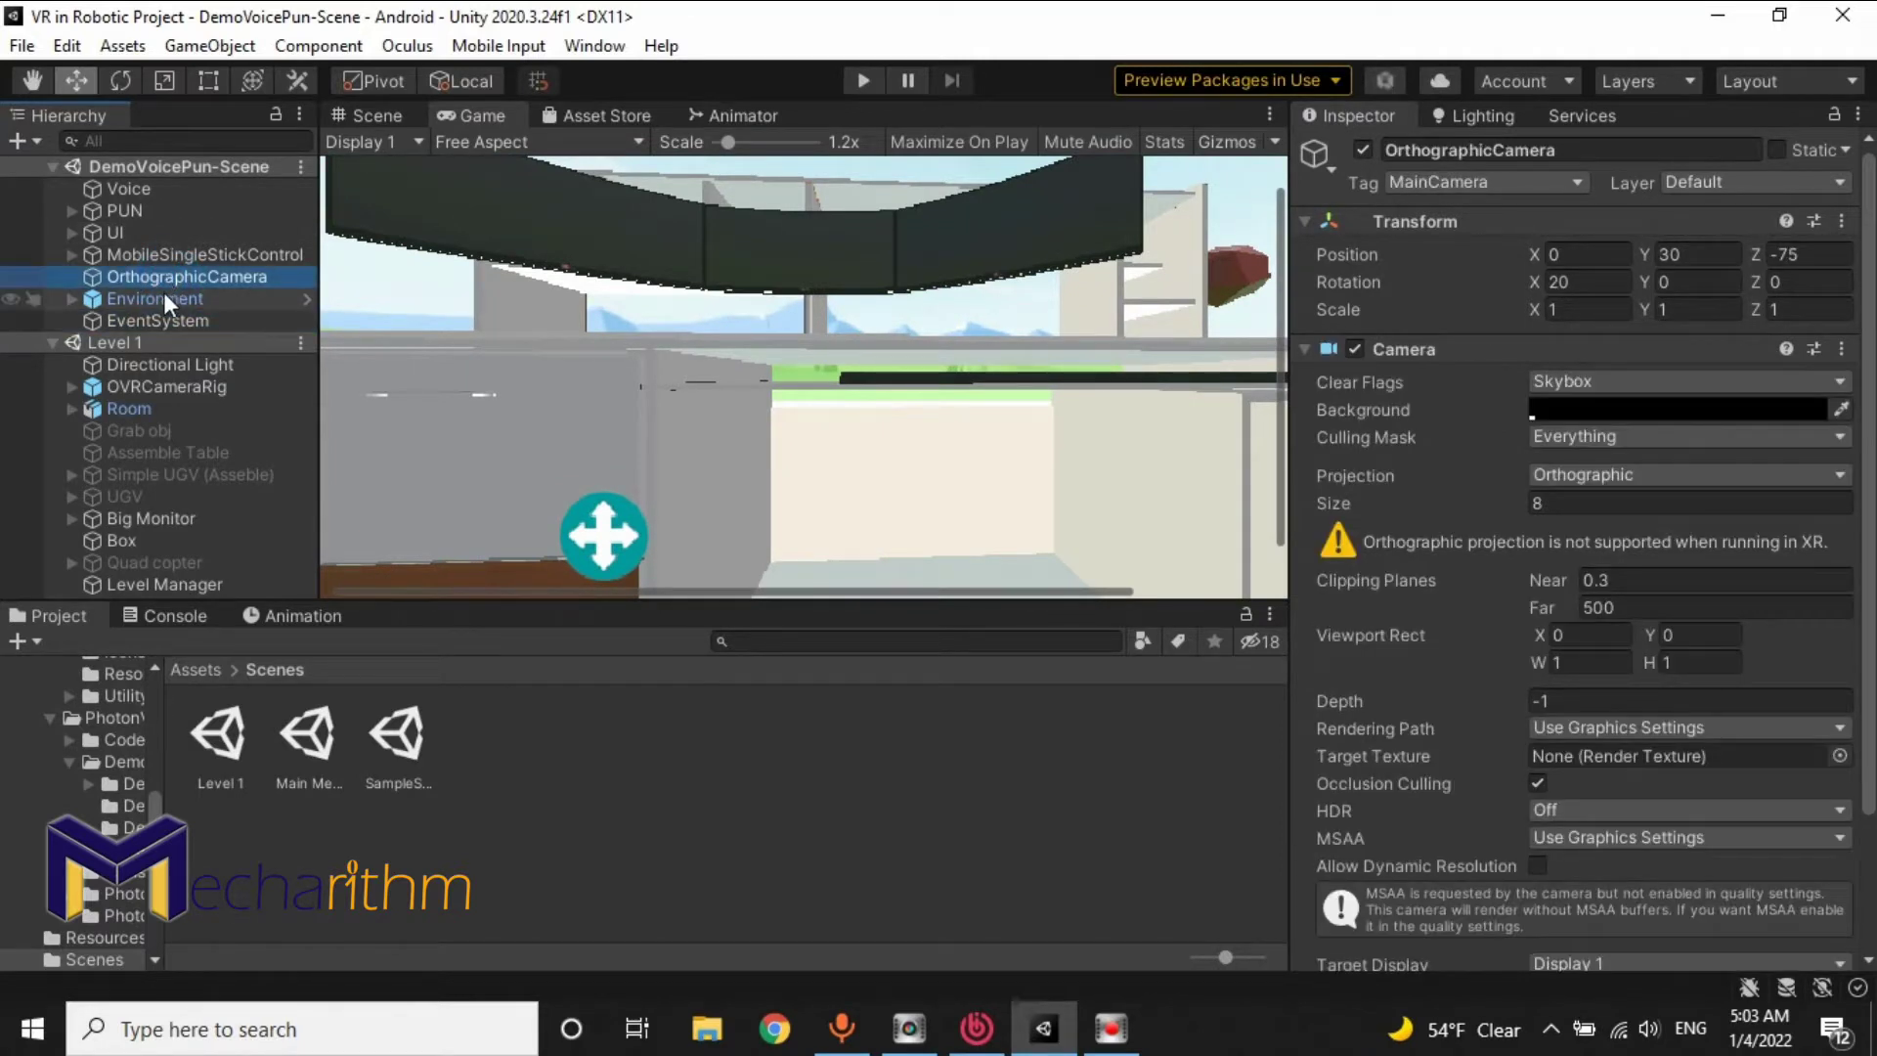
left_click(207, 255, "ctrl")
left_click(119, 232, "ctrl")
left_click(133, 208, "ctrl")
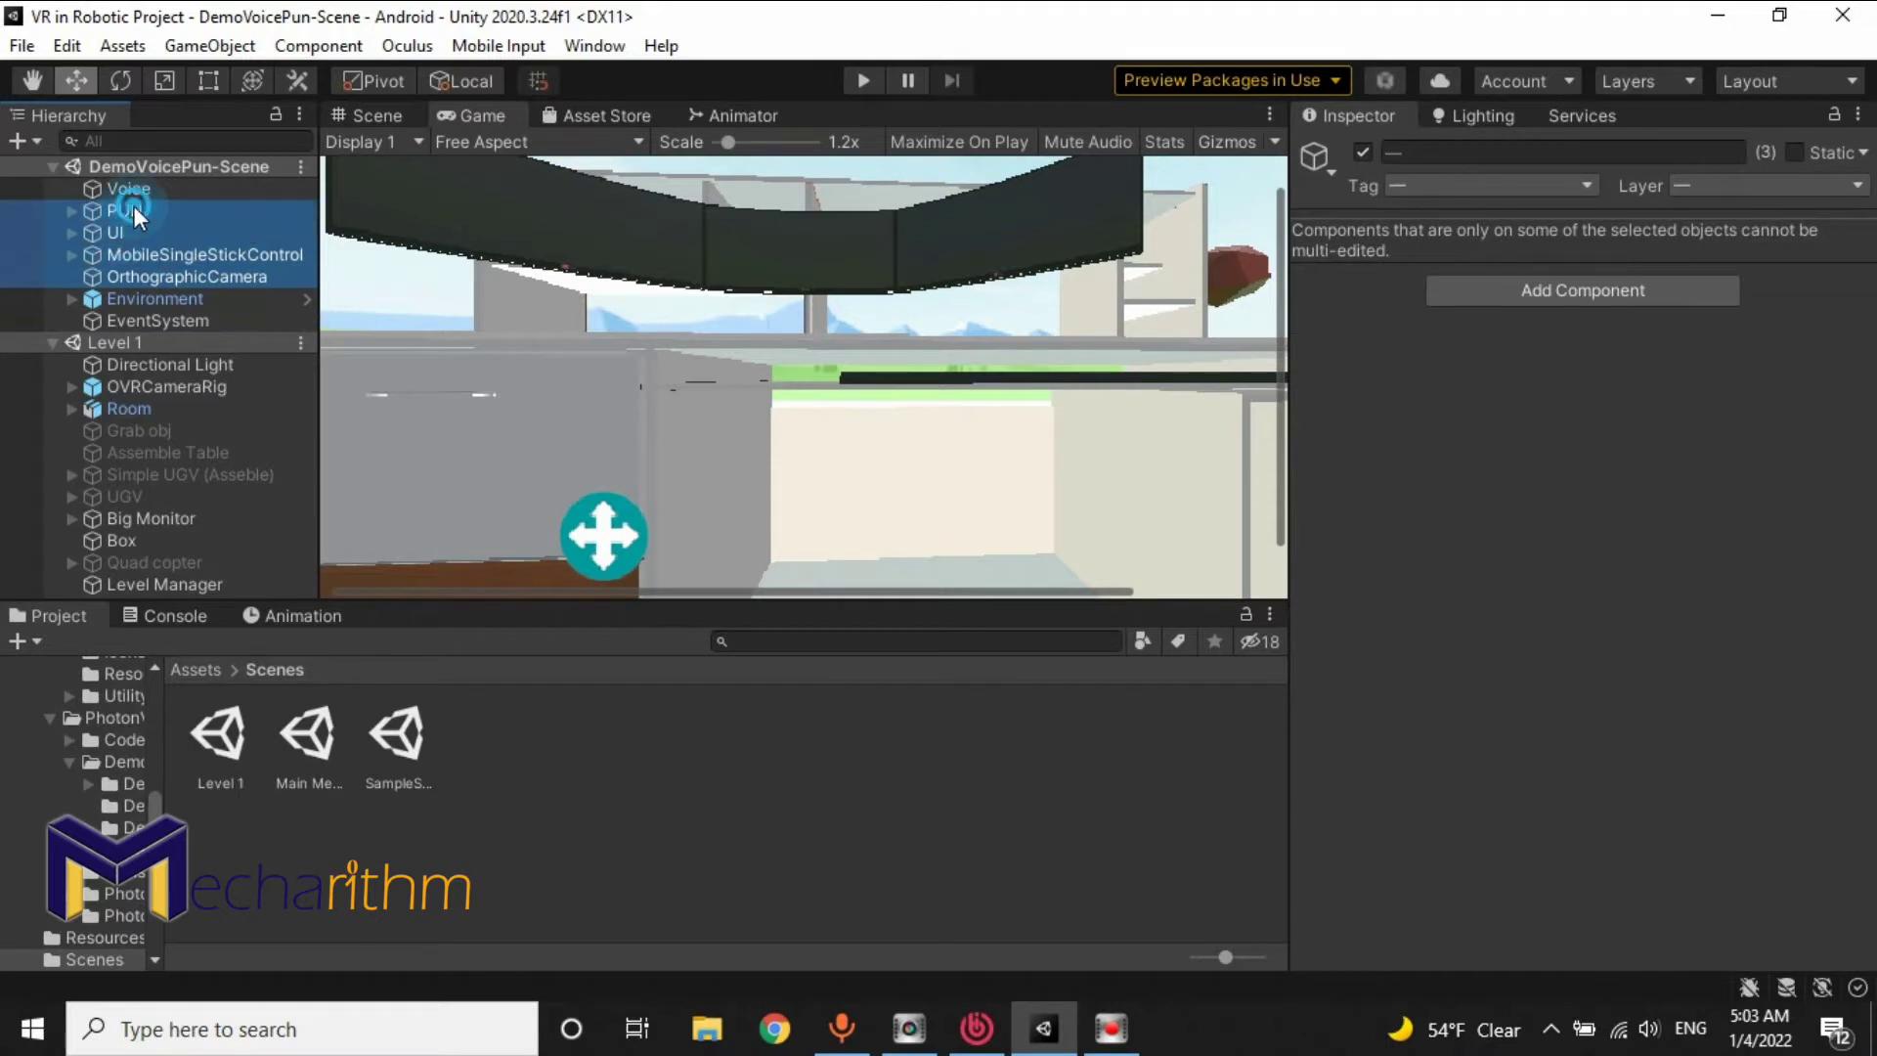
left_click(140, 186, "ctrl")
left_click_drag(139, 274, 180, 356)
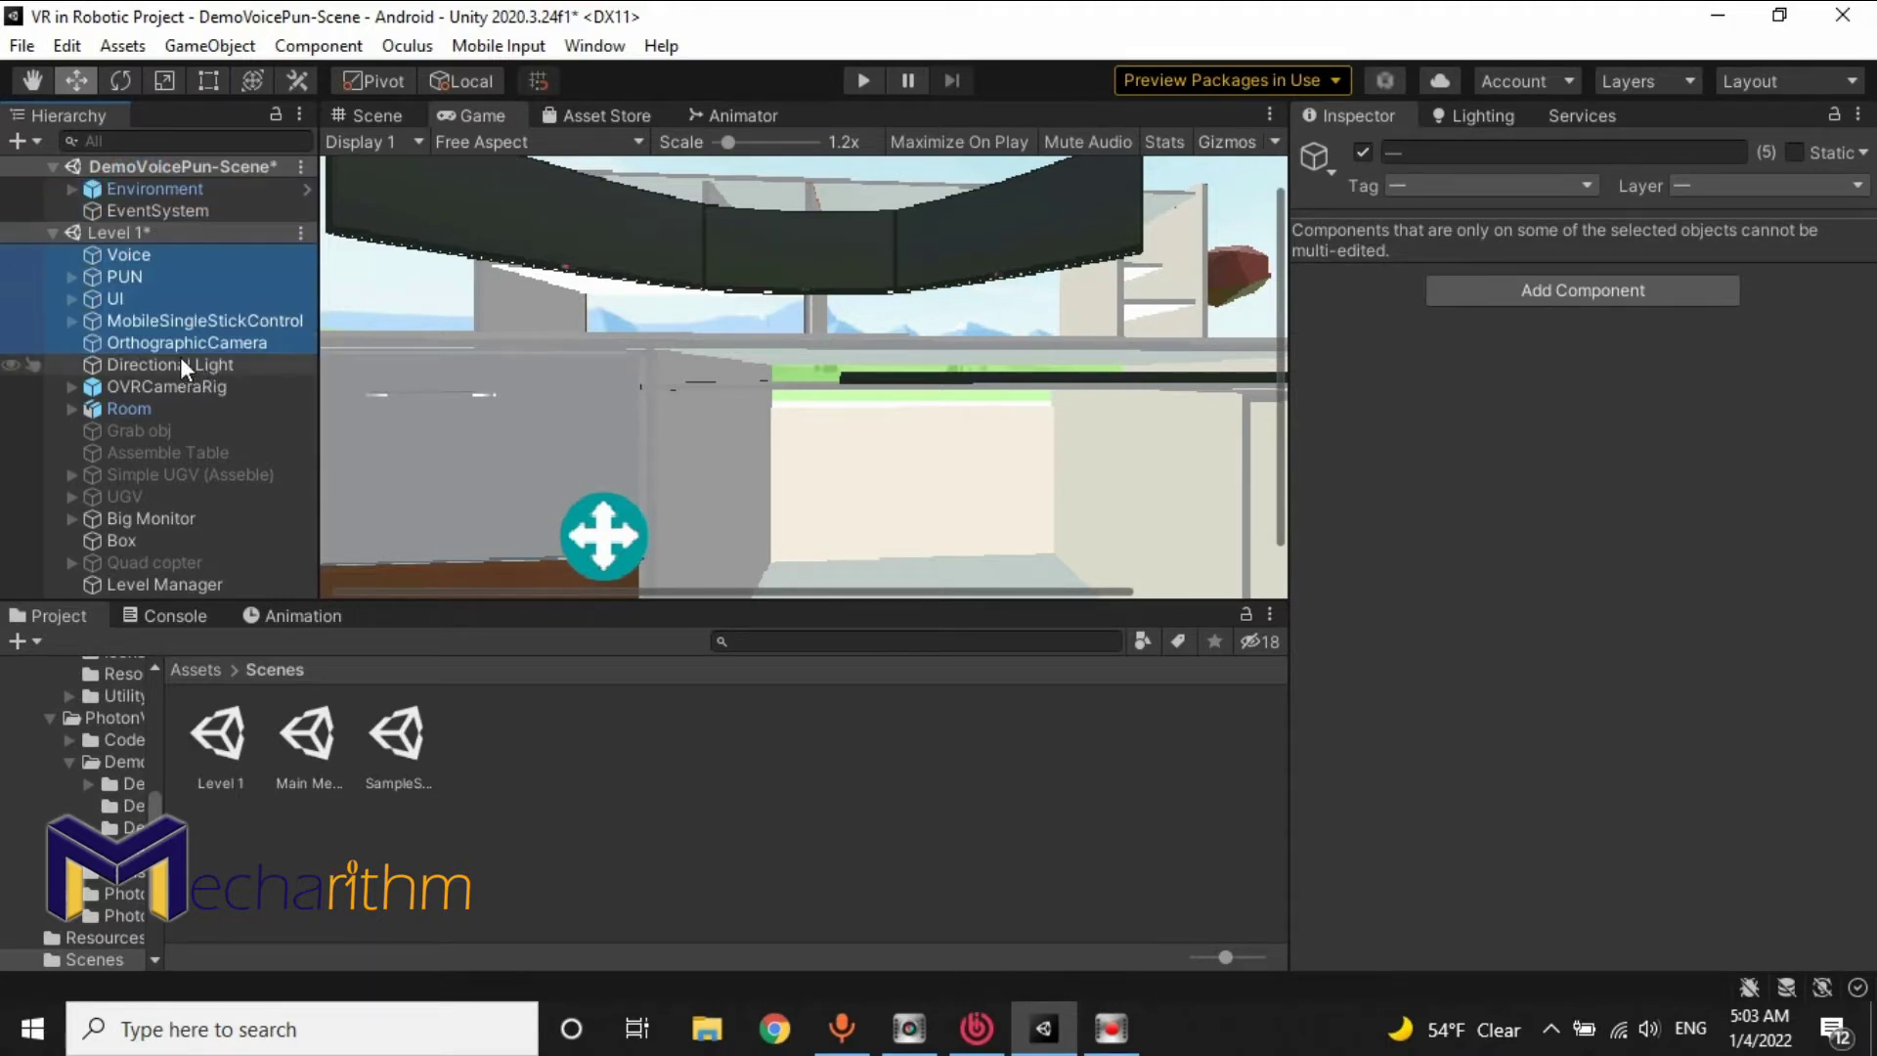
Step: Remove DemoVoicePun-Scene from the hierarchy, leaving only Level 1 loaded
left_click(300, 166)
left_click(396, 354)
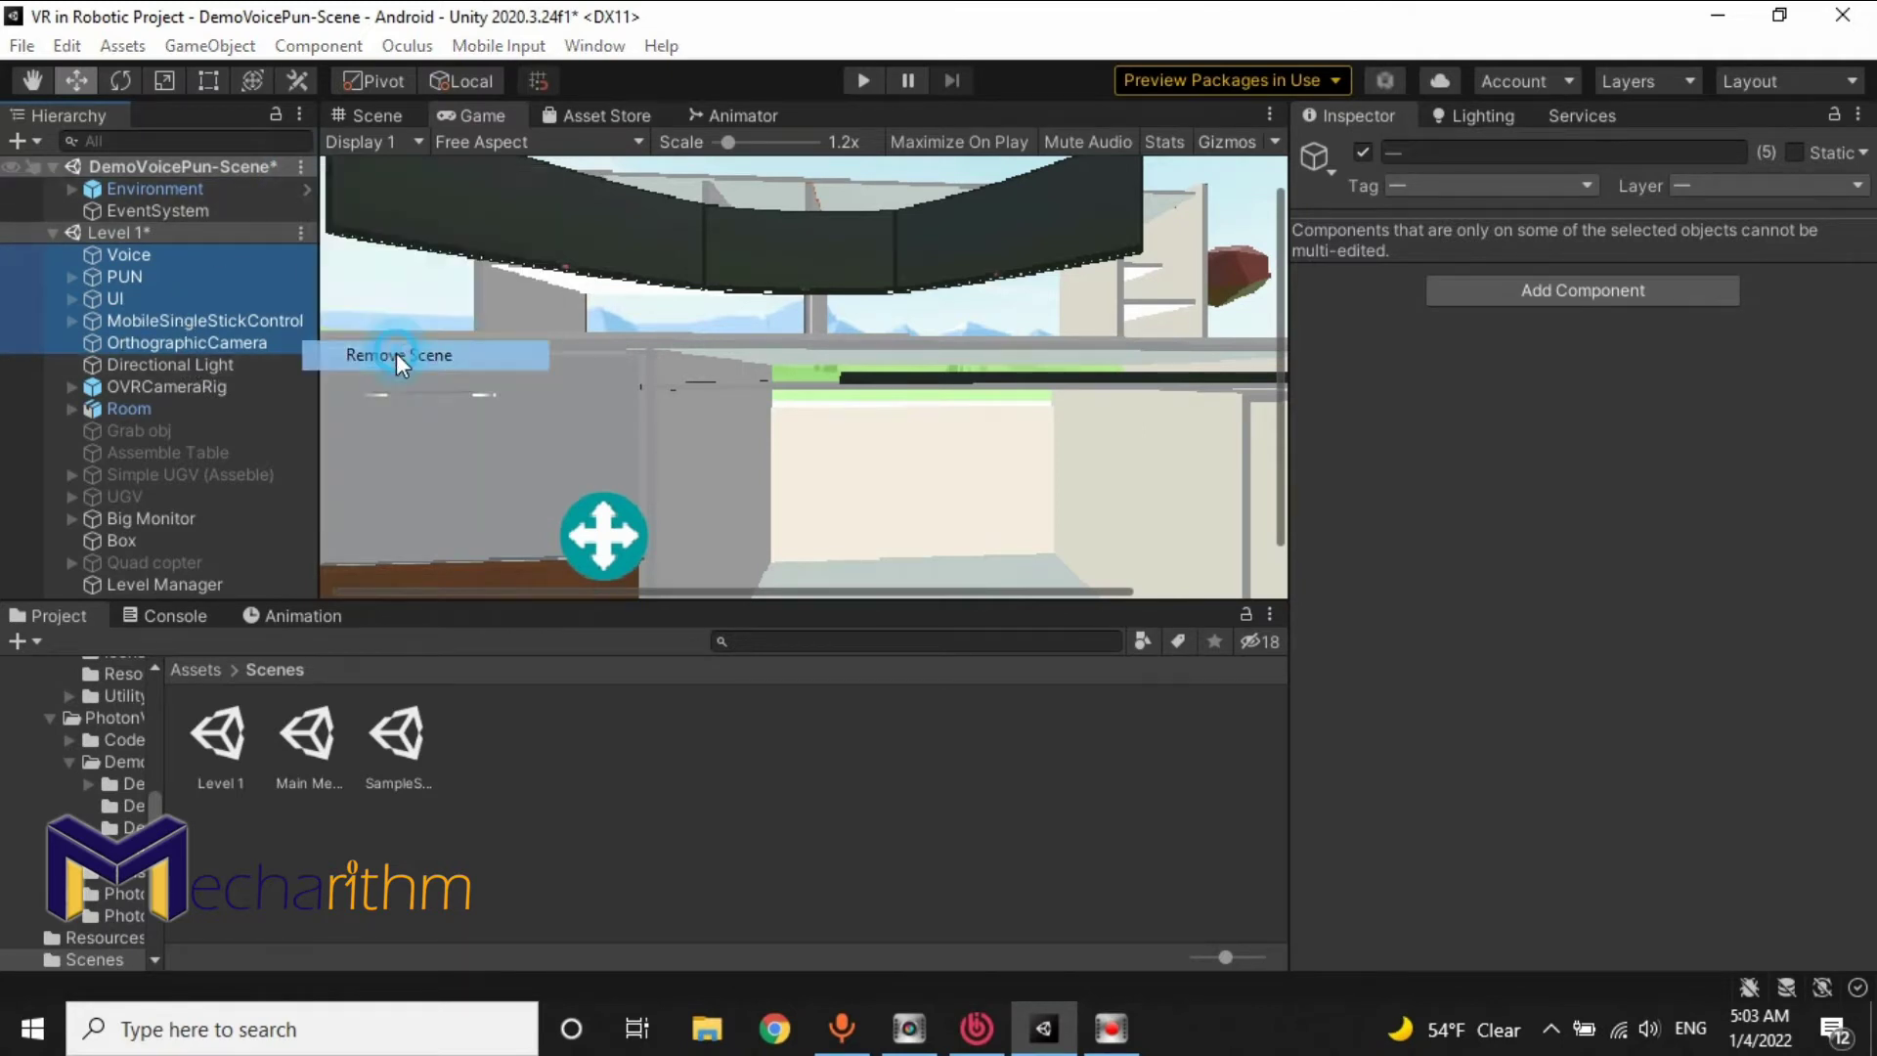
left_click(1099, 571)
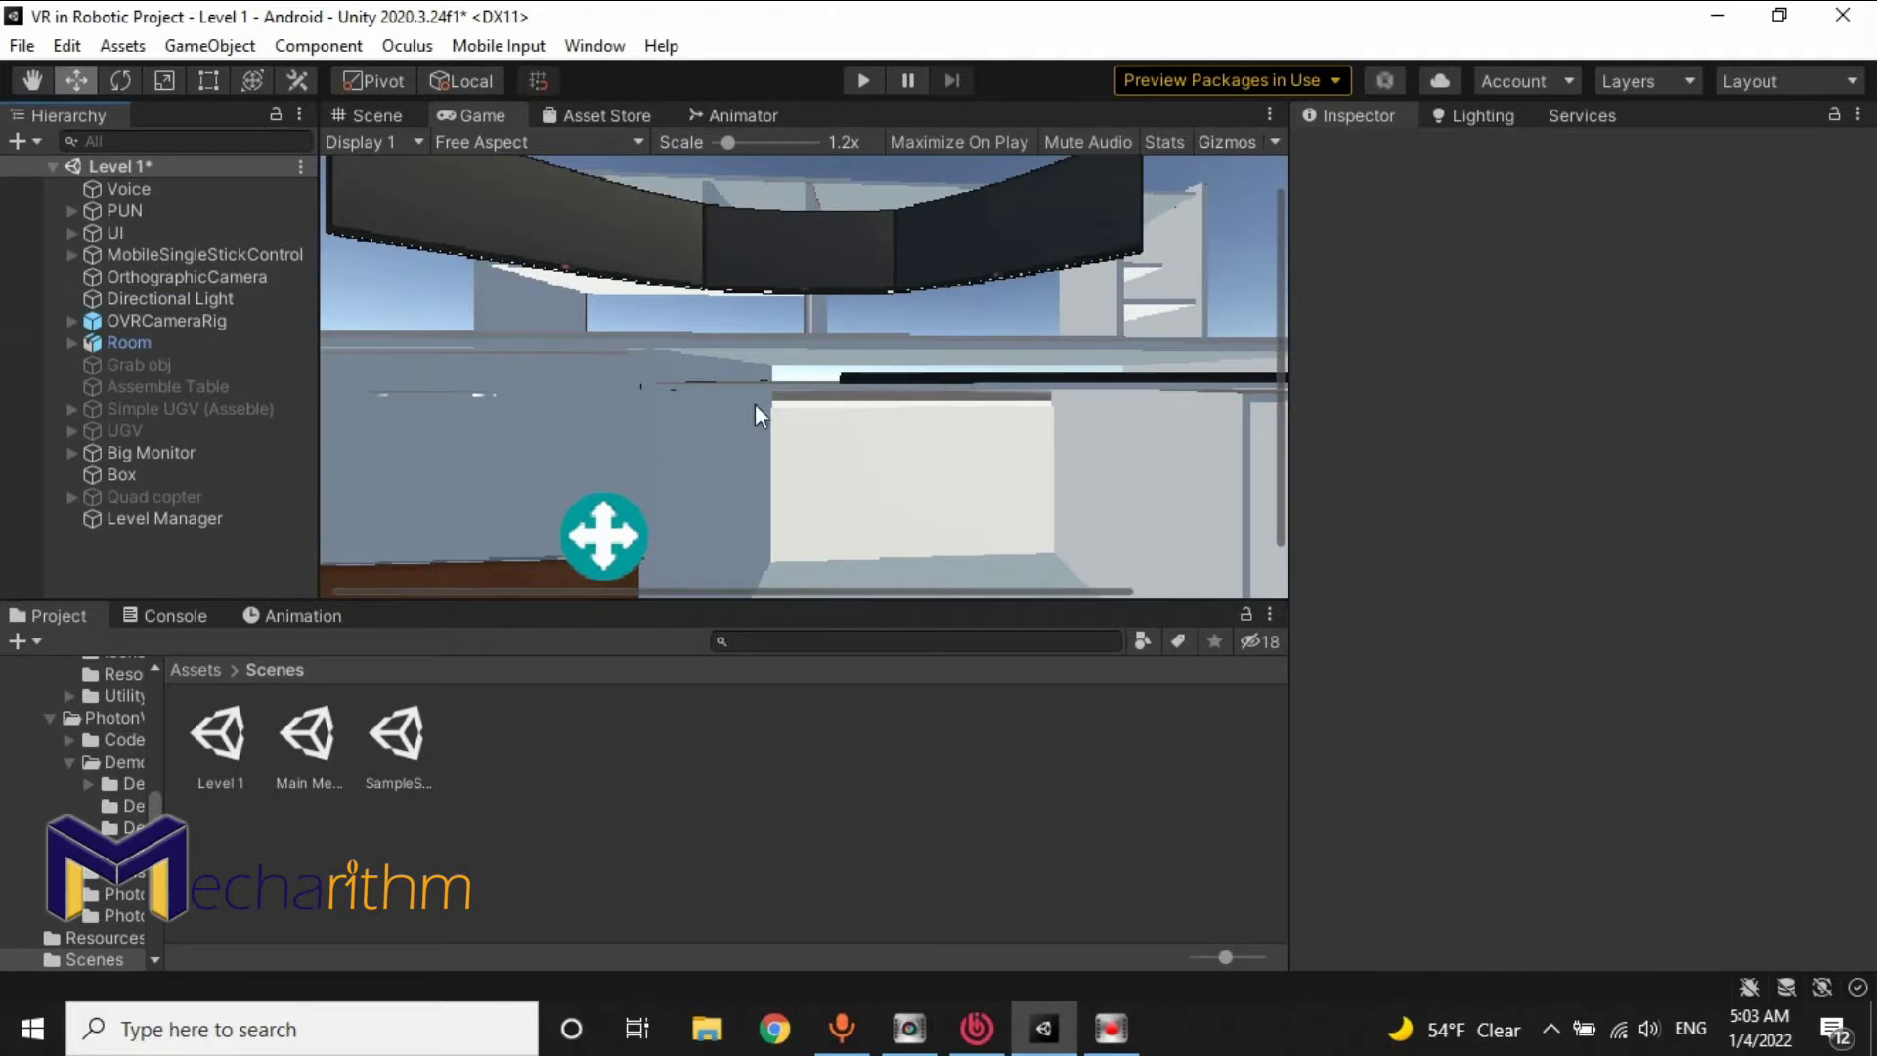
Step: Align OrthographicCamera with a scene view overlooking the room, at about position (-6.13, 1.99, -0.25), and preview it in the Game view
left_click(393, 118)
right_click_drag(586, 301, 391, 337)
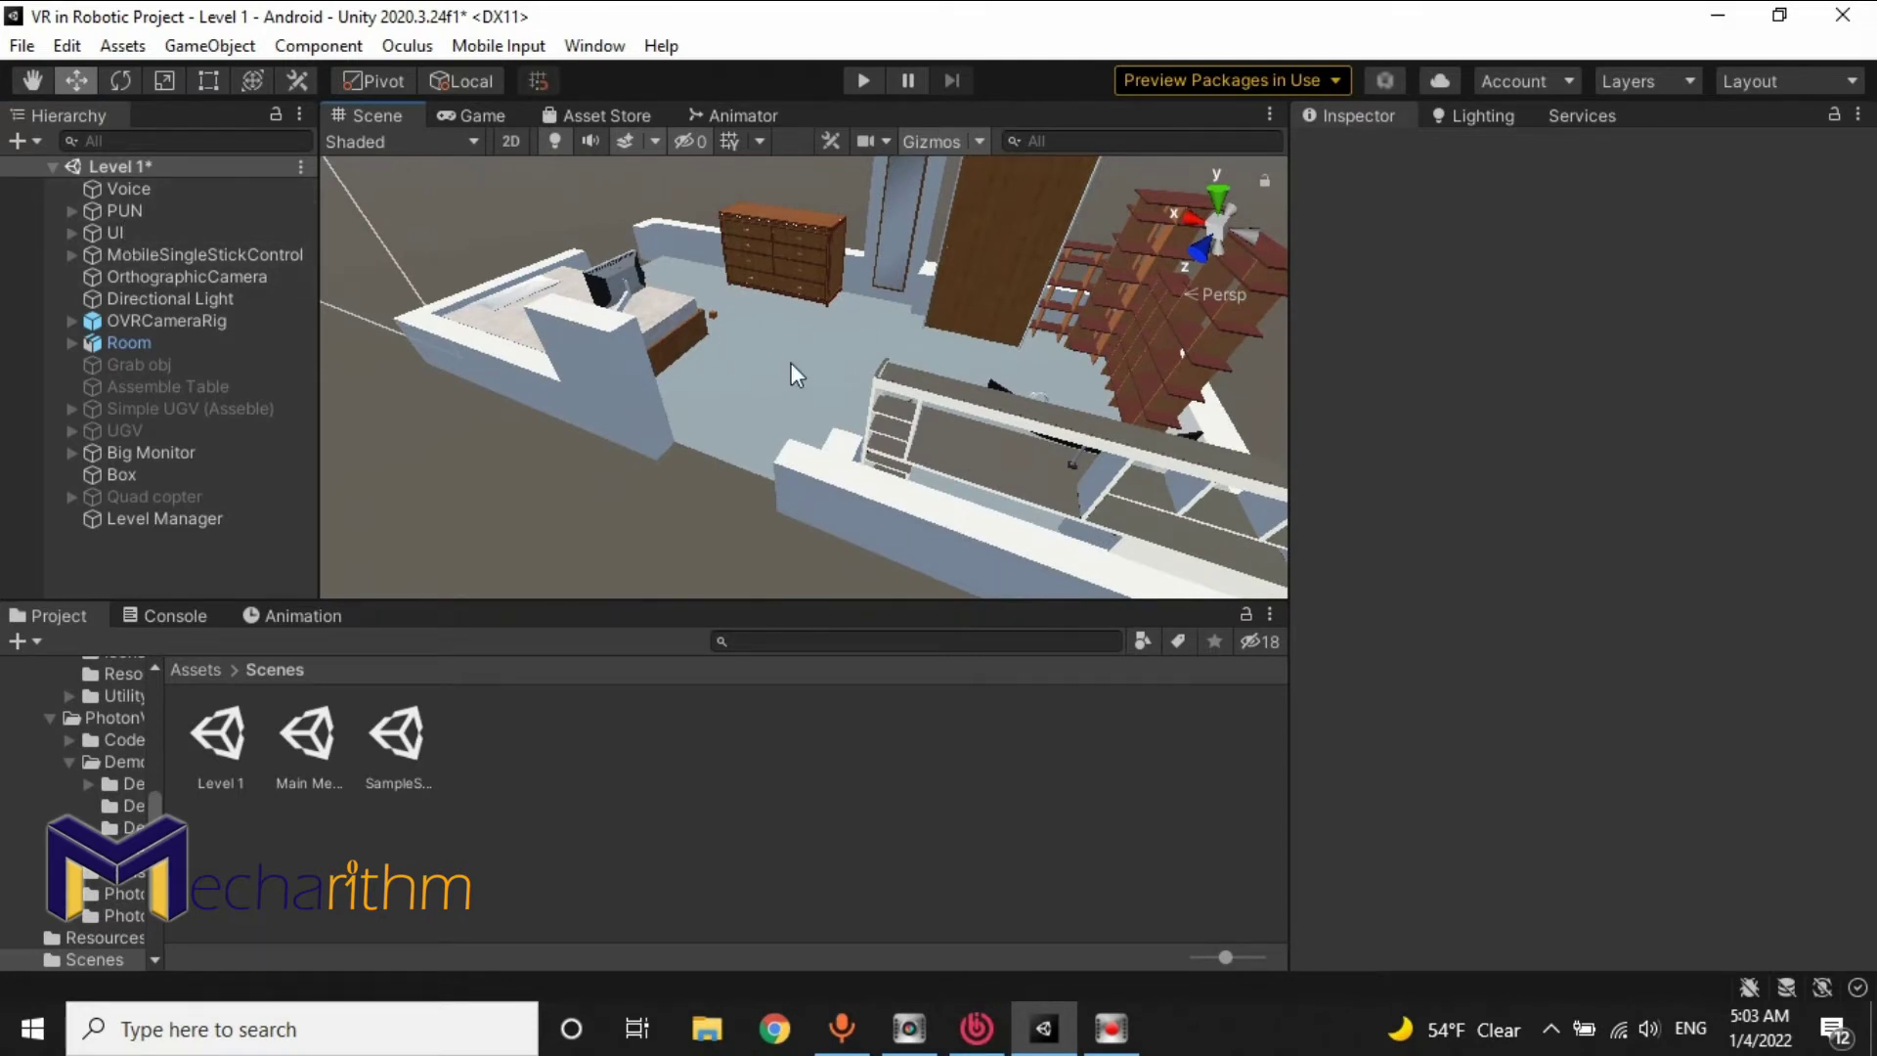
right_click_drag(672, 417, 861, 360)
key("w")
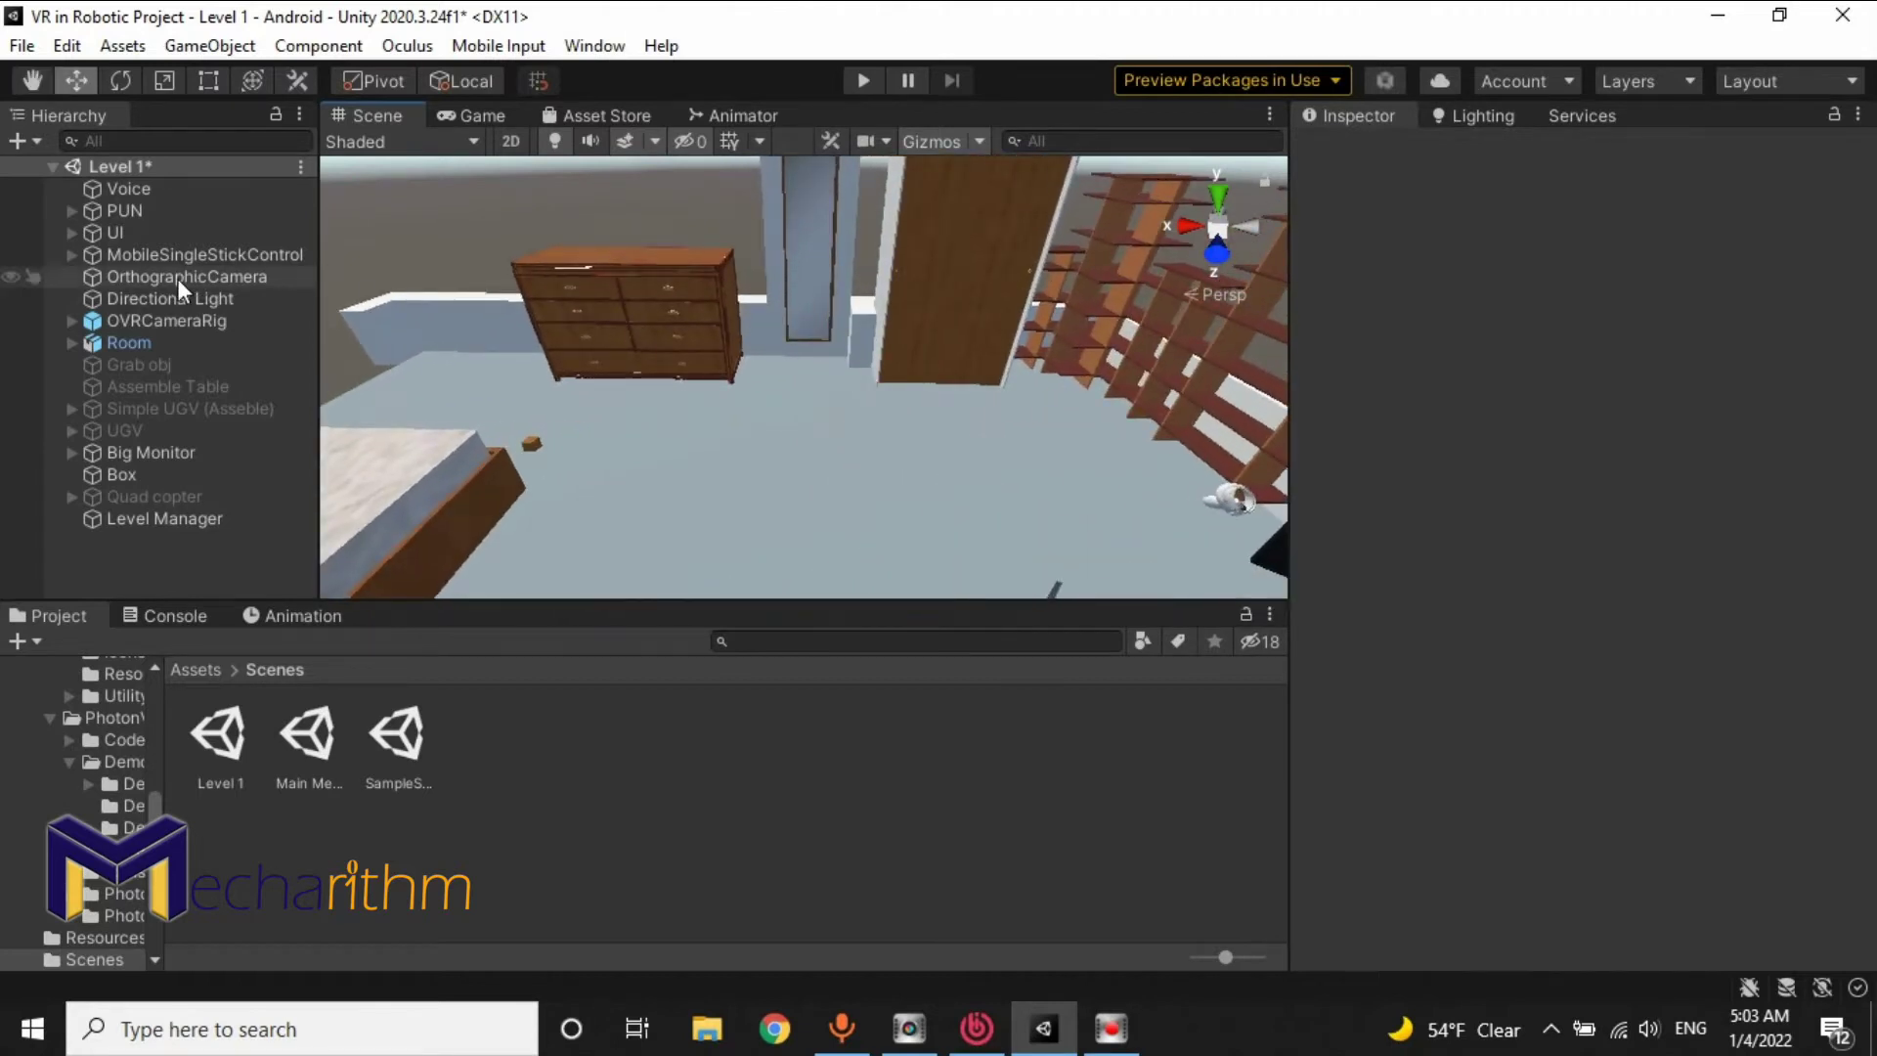
left_click(178, 278)
right_click_drag(1038, 309, 880, 309)
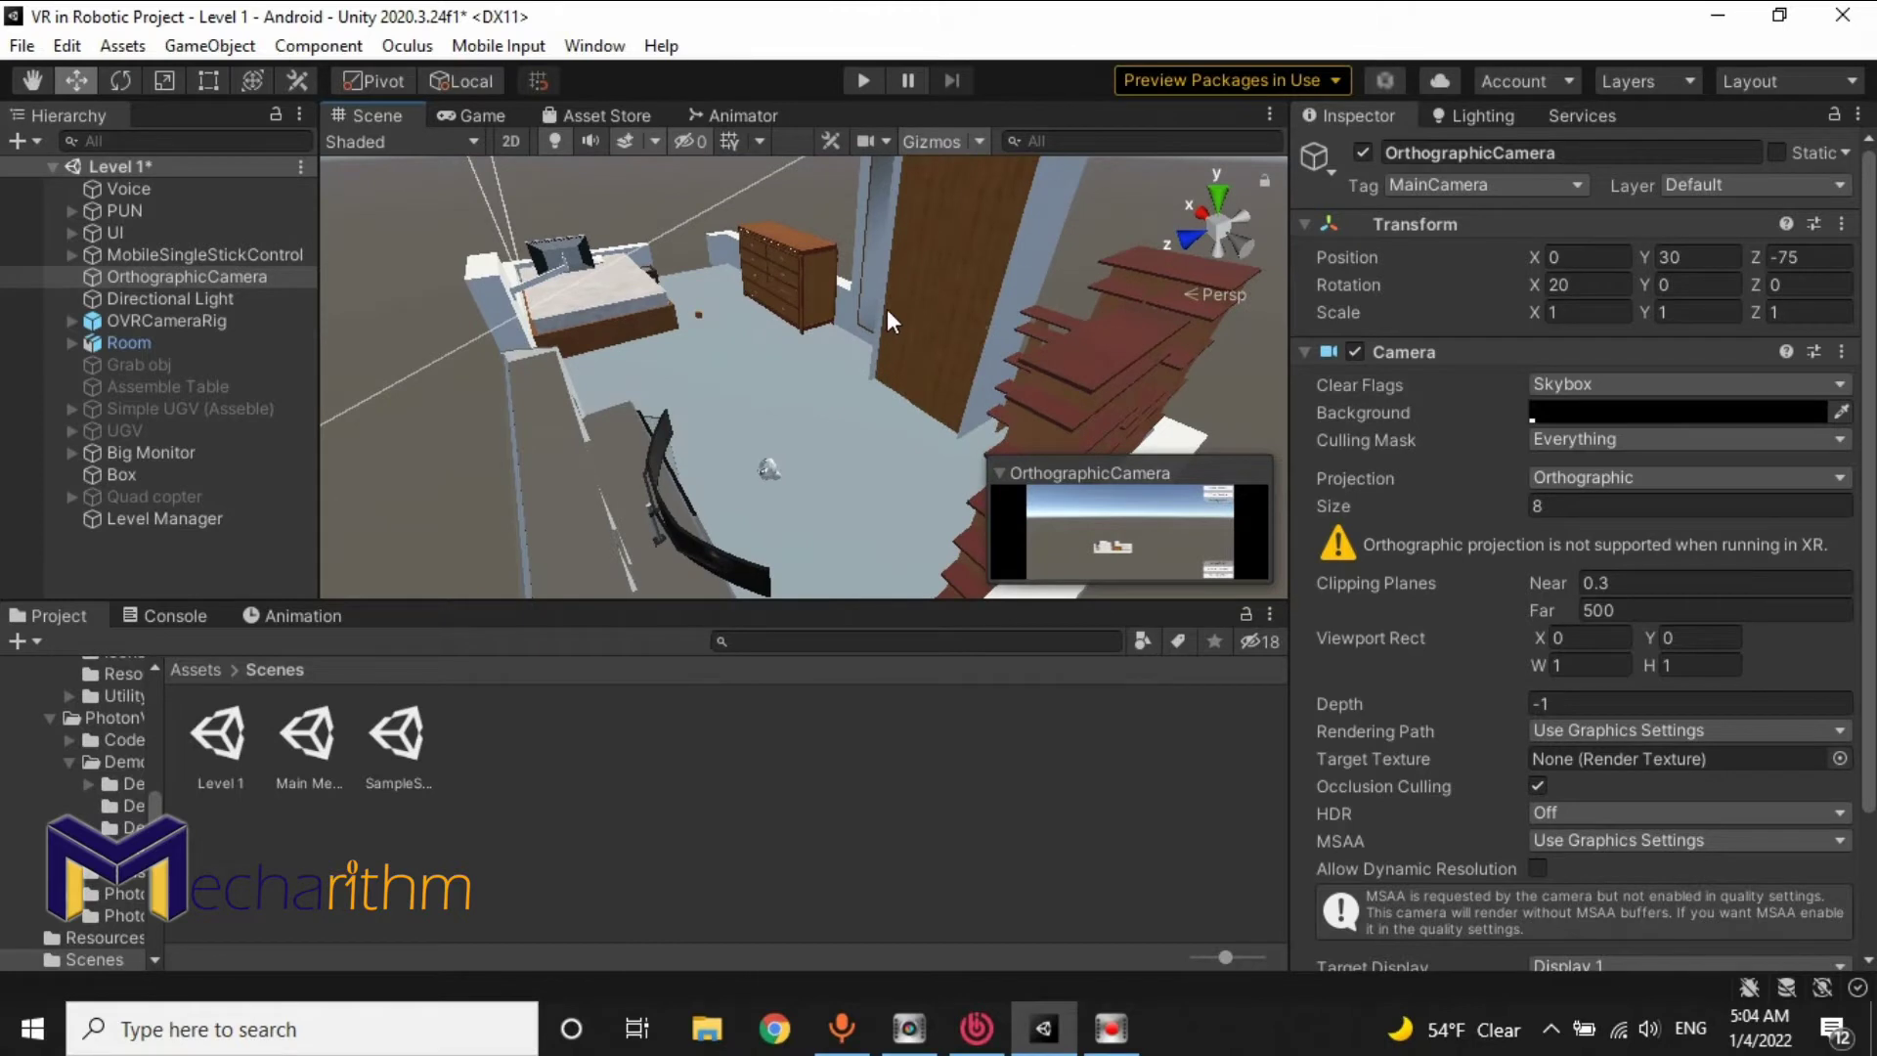
key("ctrl+shift+f")
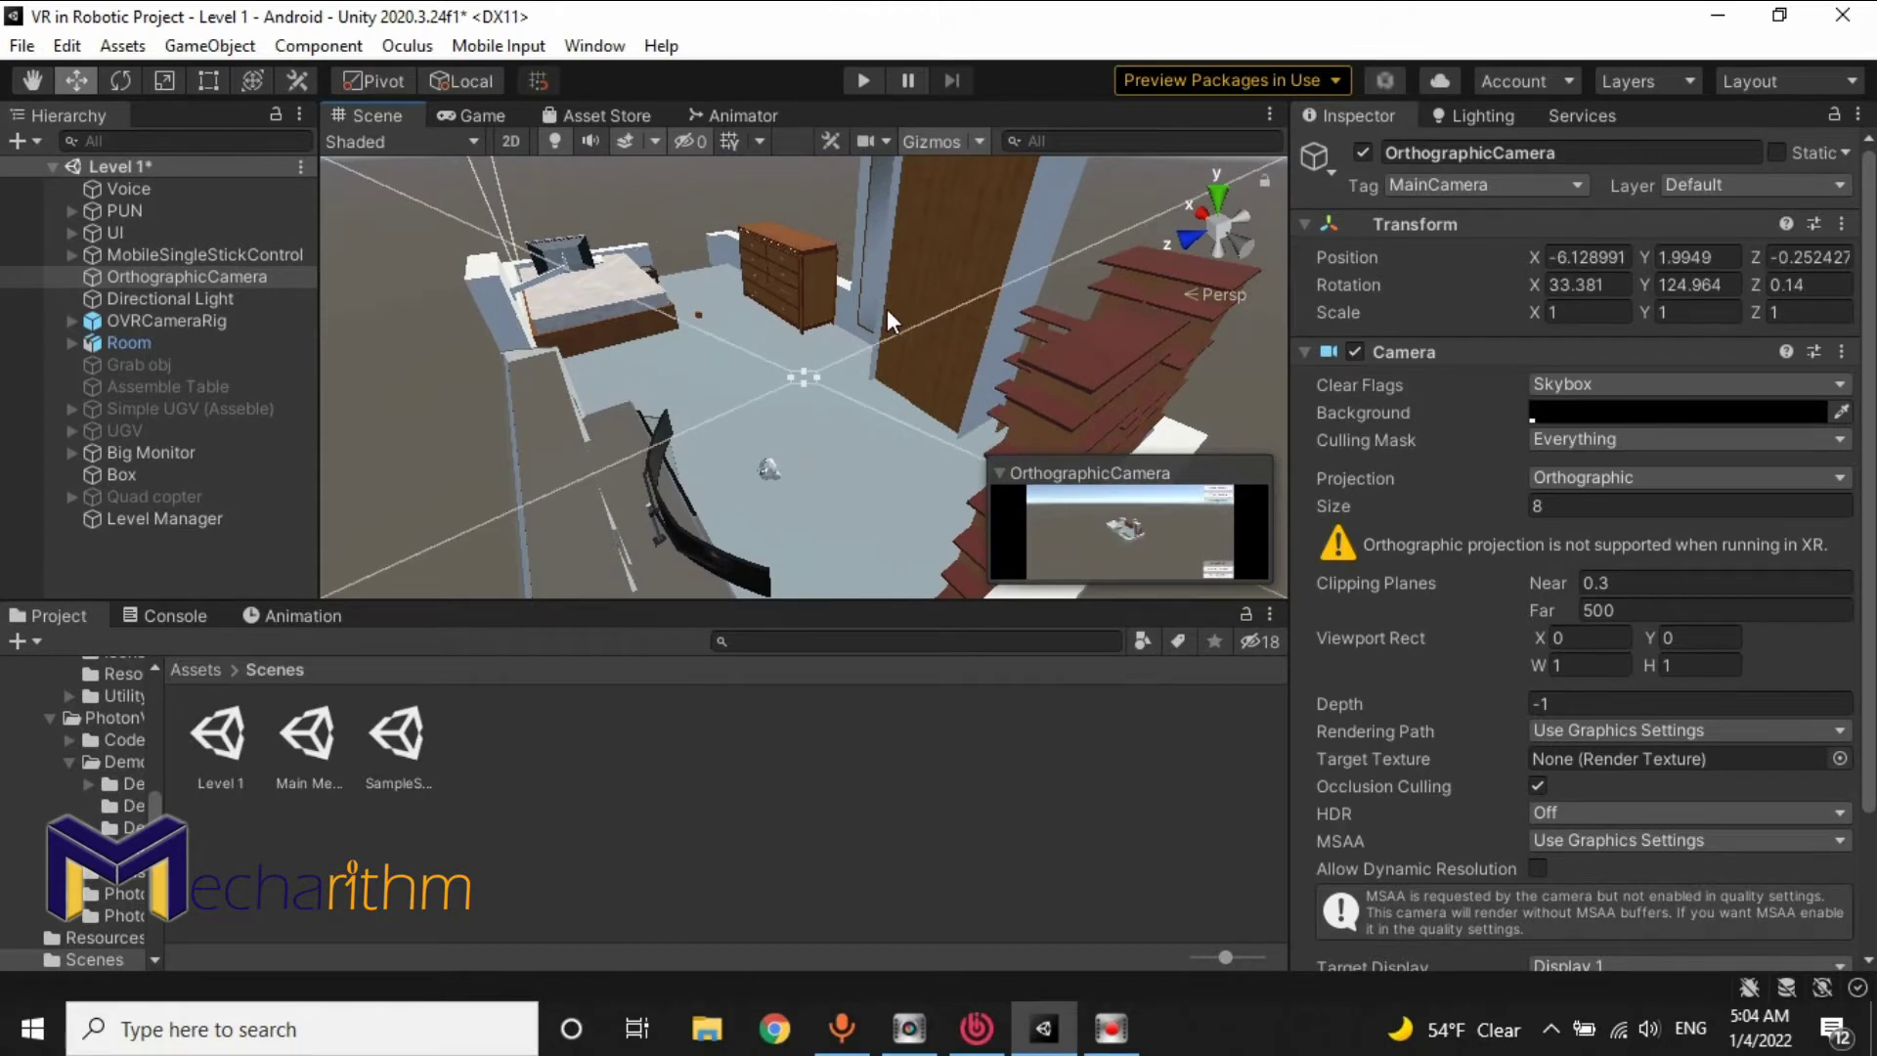
left_click(482, 116)
left_click(362, 116)
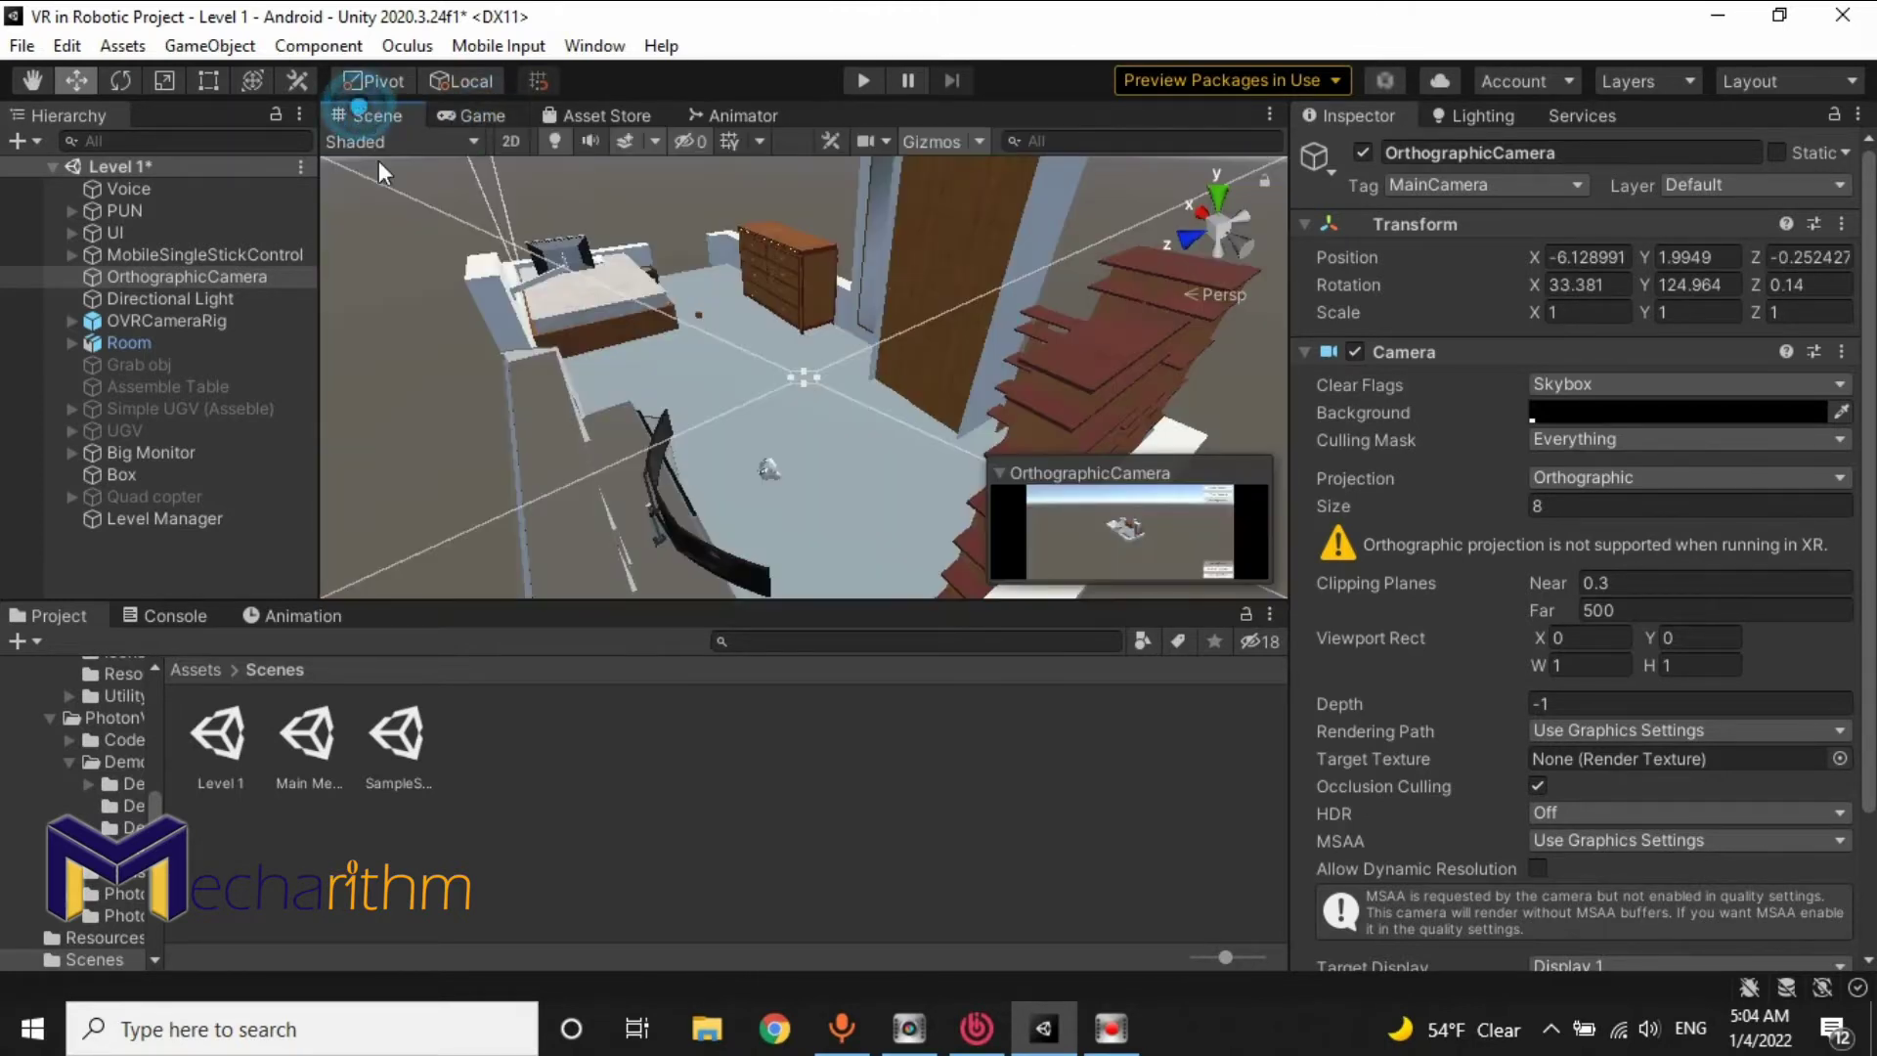
Step: Align PUN's SpawnPosition with a scene view near the OVRCameraRig, at about position (-5.08, 0.76, -0.84)
left_click(170, 324)
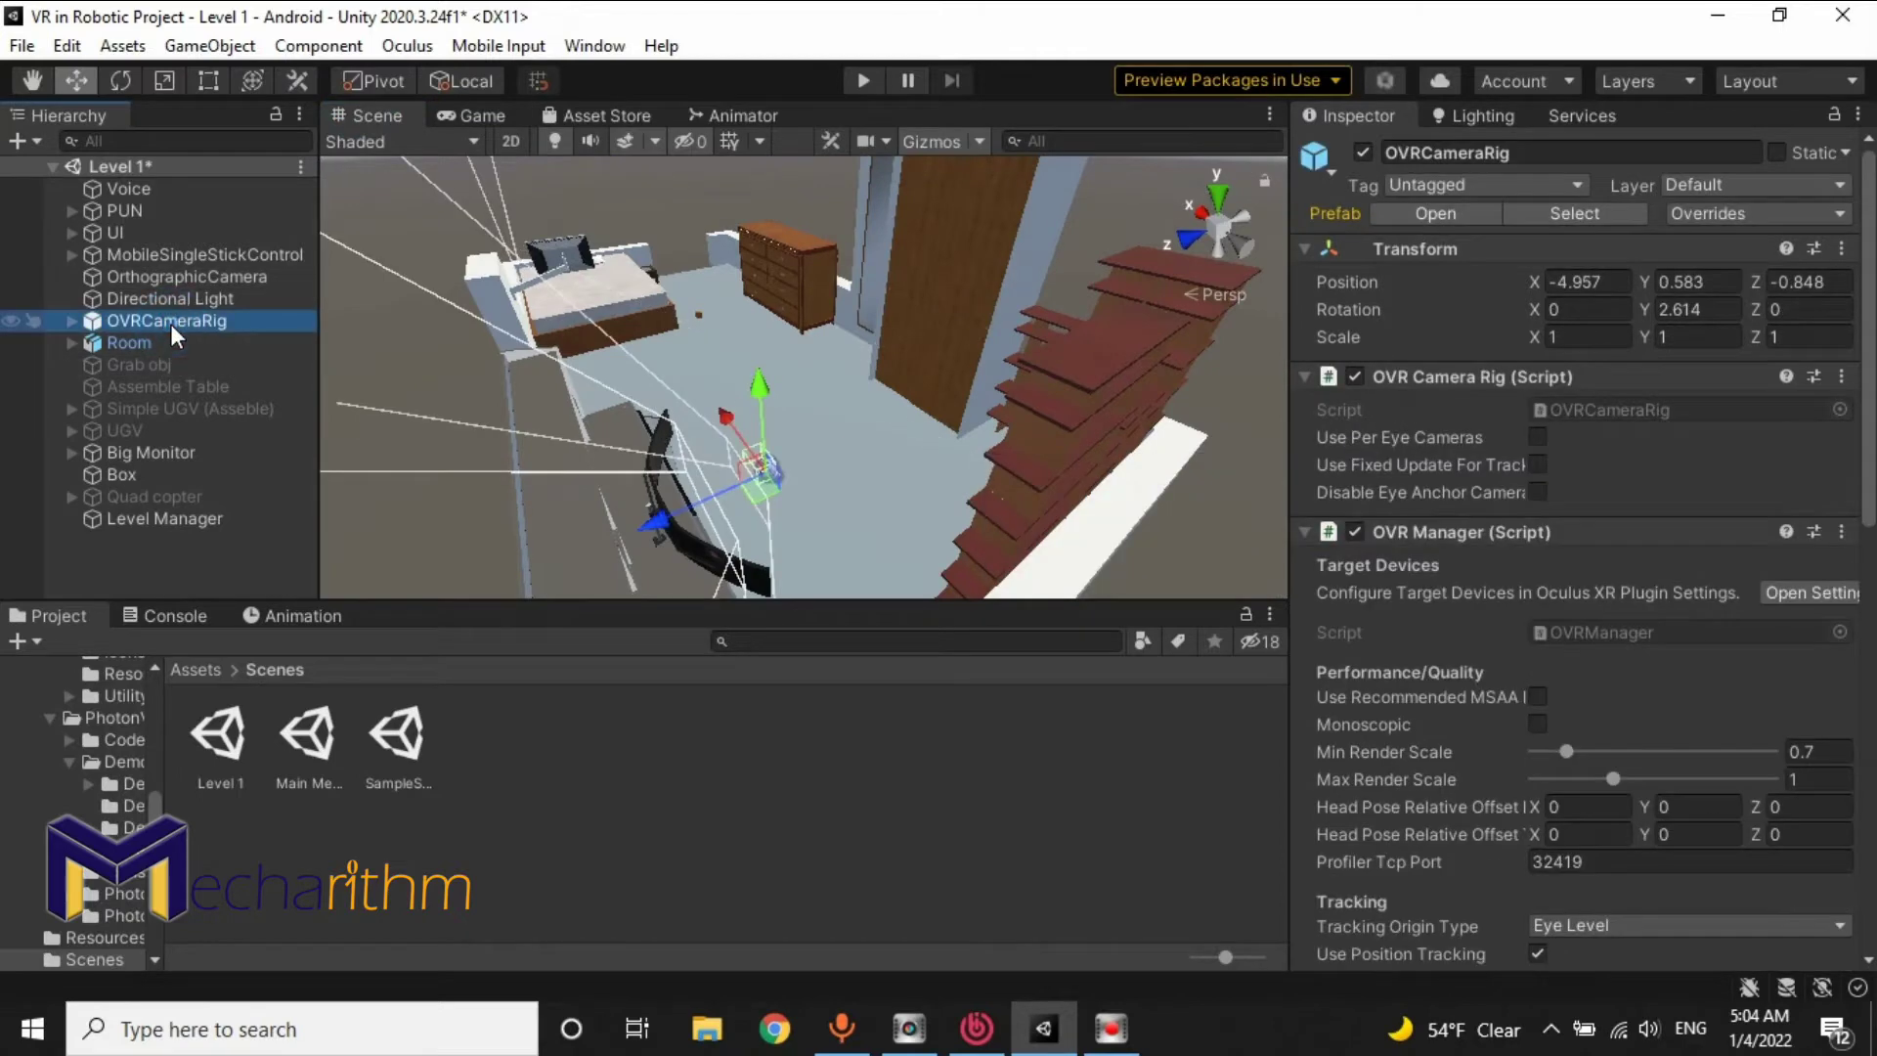
left_click(125, 219)
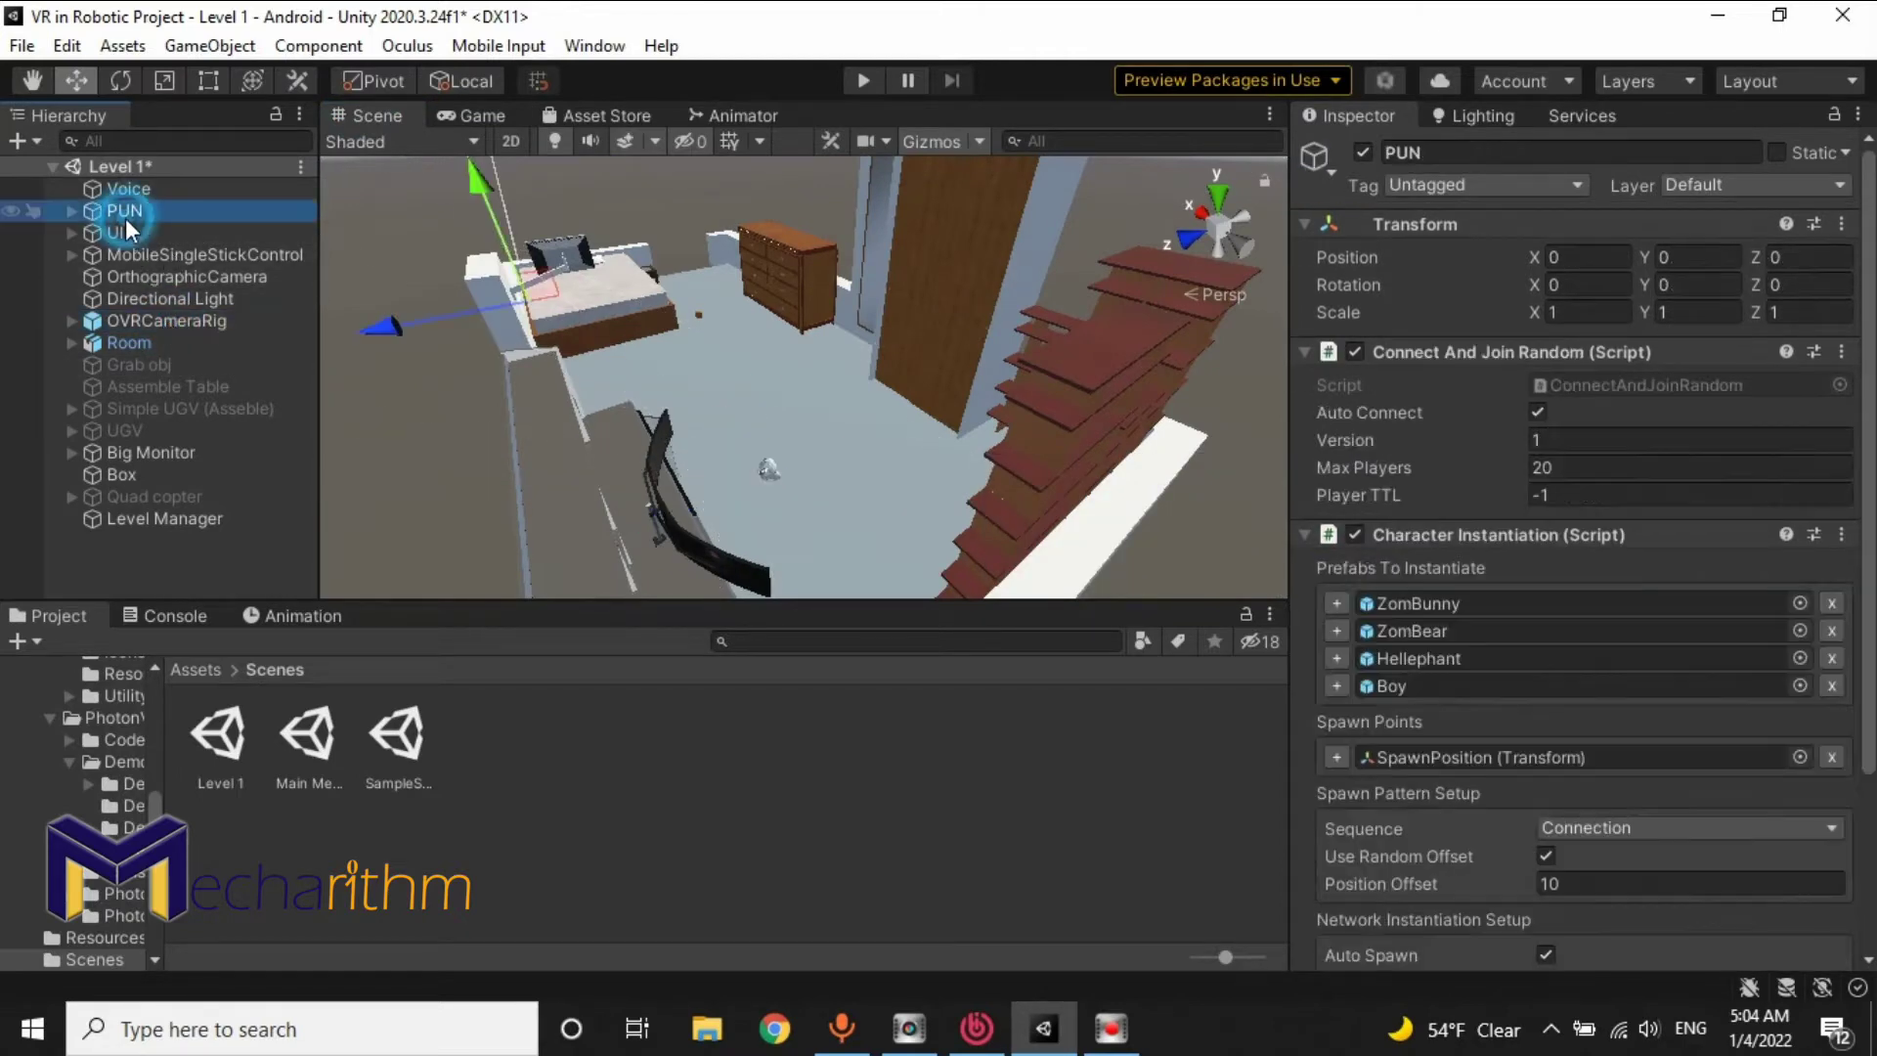
left_click(70, 211)
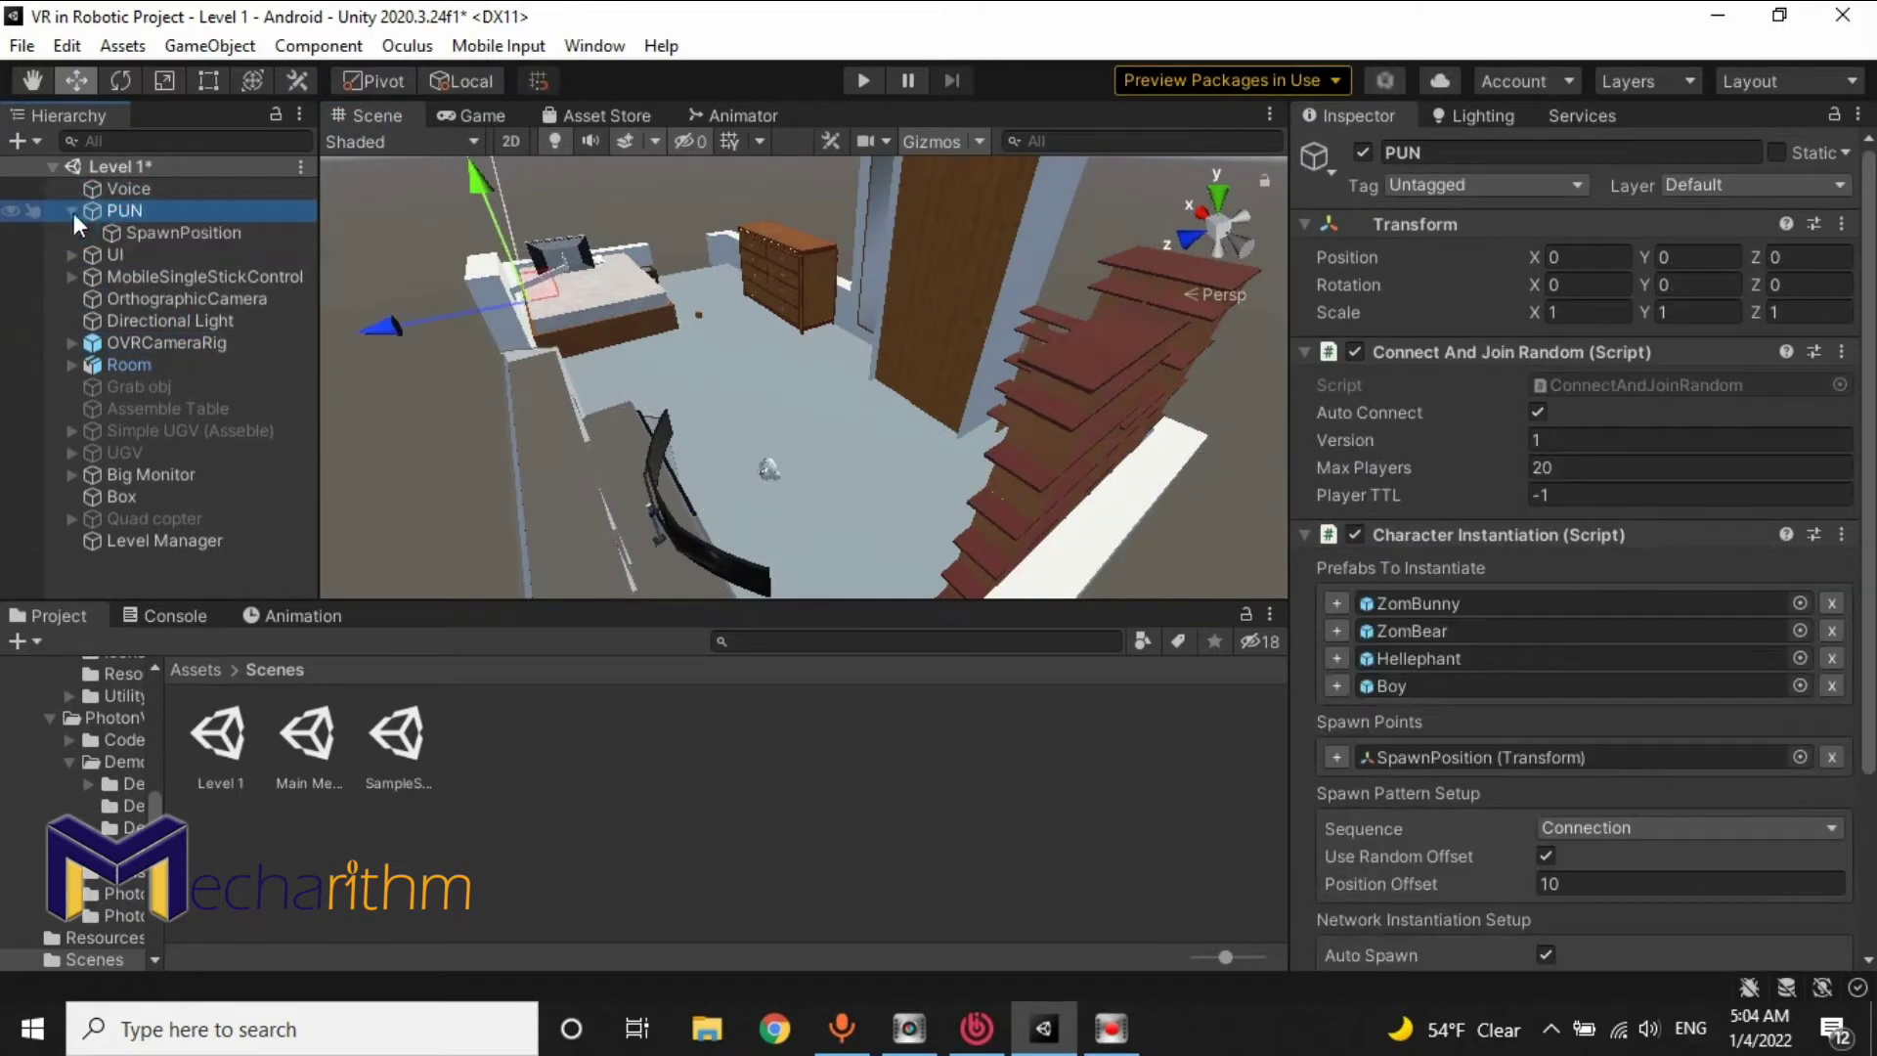
left_click(145, 229)
right_click_drag(751, 342, 1636, 127)
key("ctrl+shift+f")
Step: Set the SpawnPosition rotation to 0 on the X, Y and Z axes
right_click_drag(1263, 261, 1633, 433)
left_click(1616, 284)
type("0")
key("Tab")
type("0")
key("Tab")
type("0")
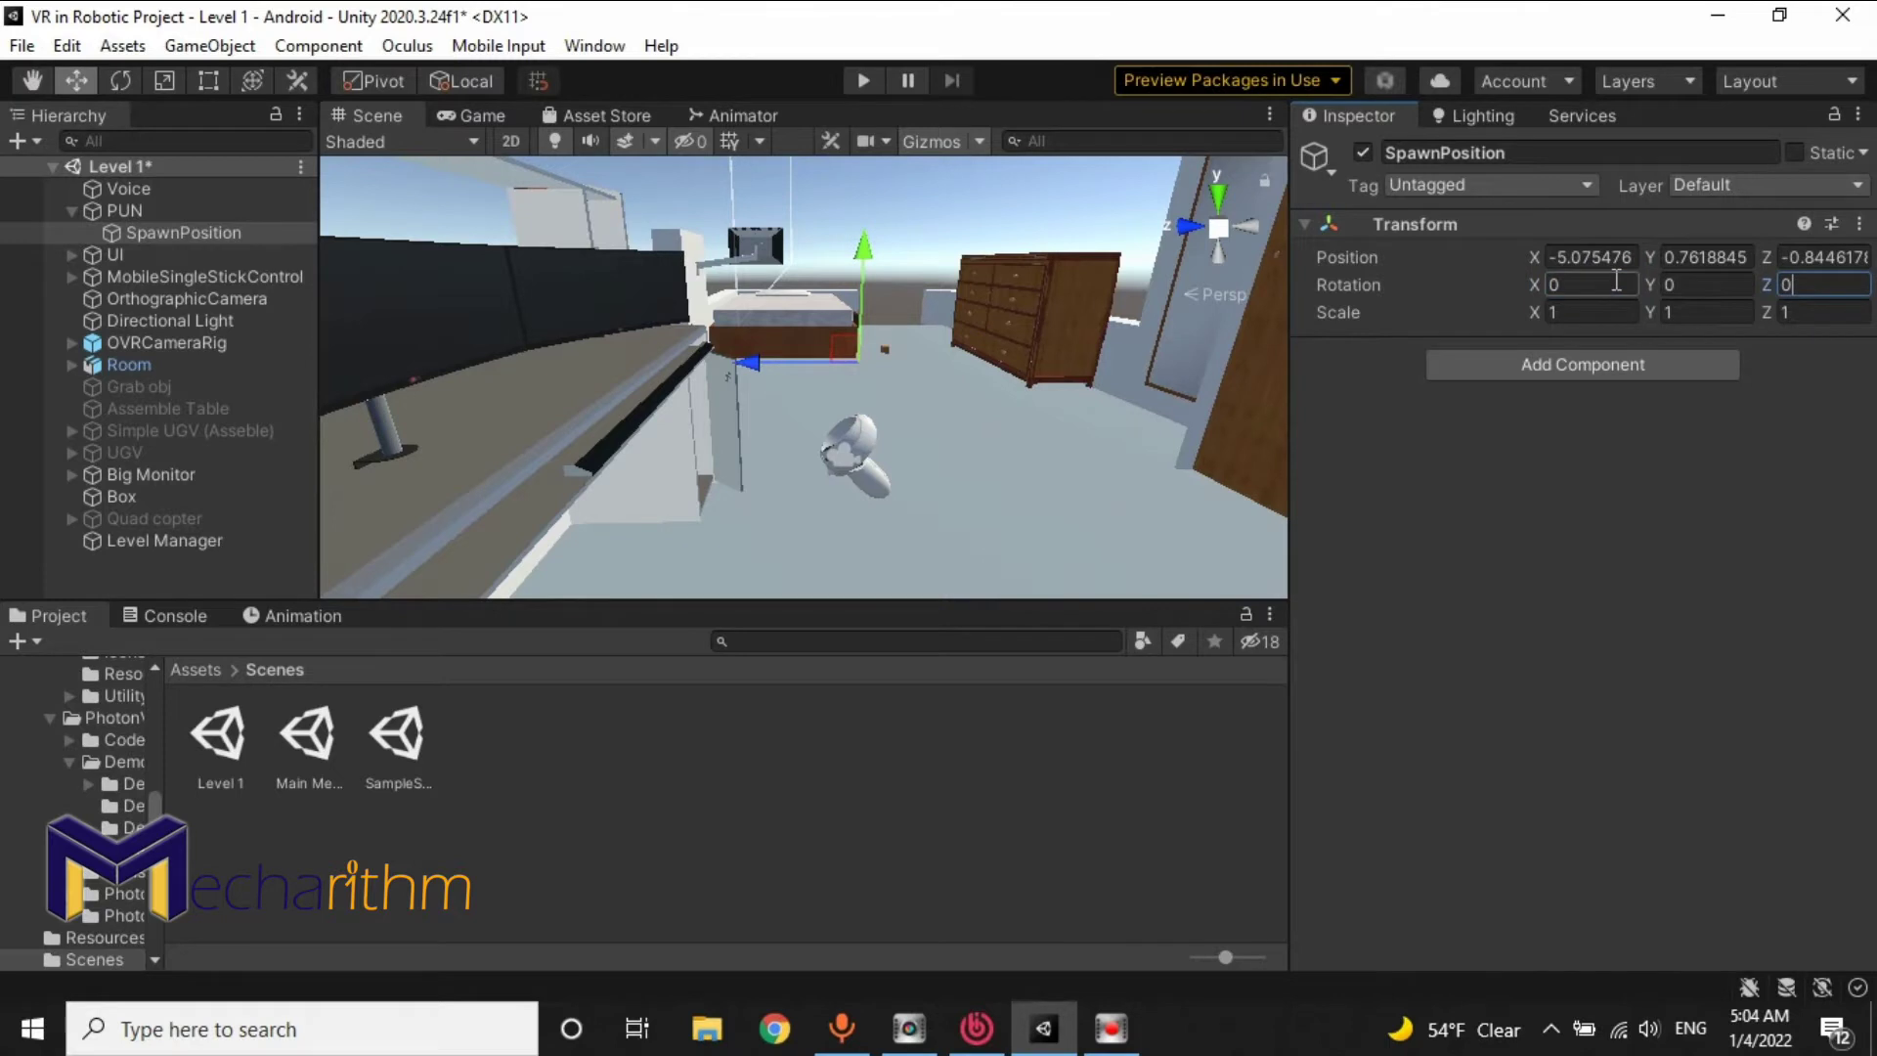
Step: Check the placement of SpawnPosition in the room and save the Level 1 scene
left_click(162, 213)
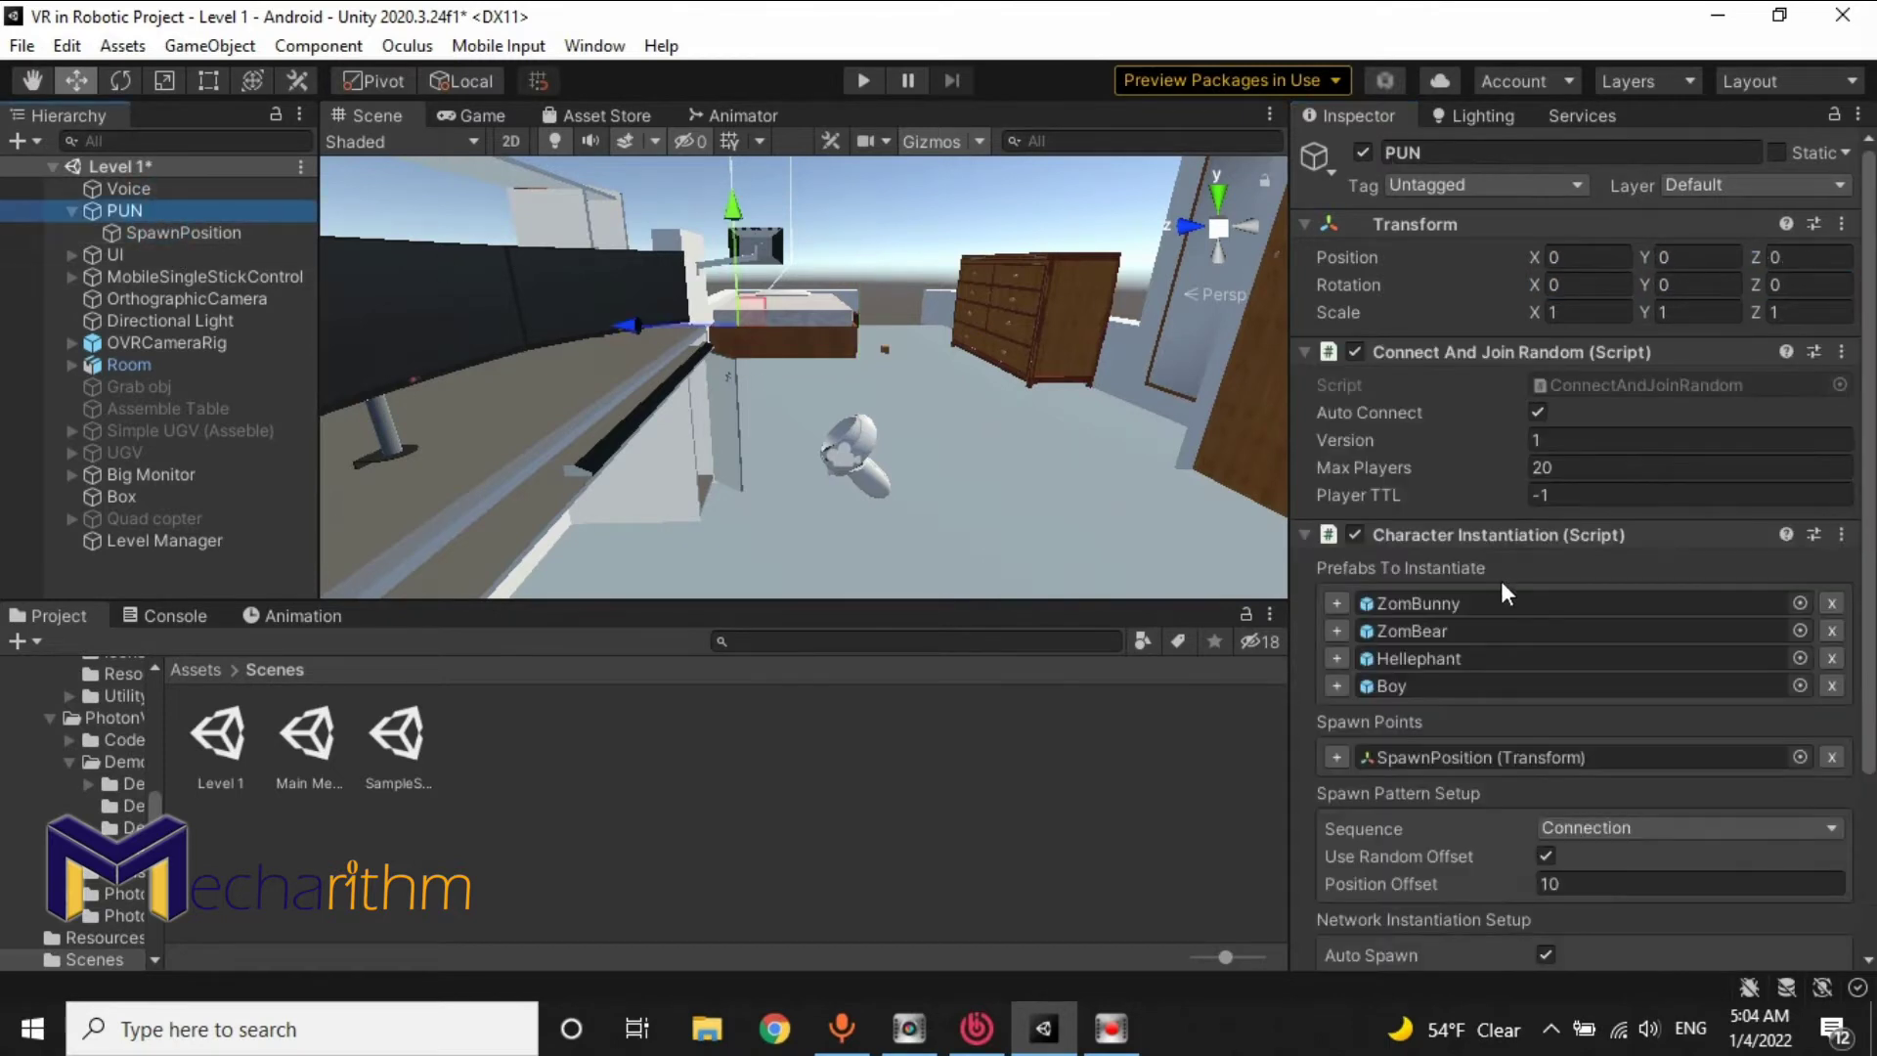
right_click_drag(907, 402, 917, 448)
key("s")
left_click(891, 504)
right_click_drag(759, 370, 929, 462)
key("w")
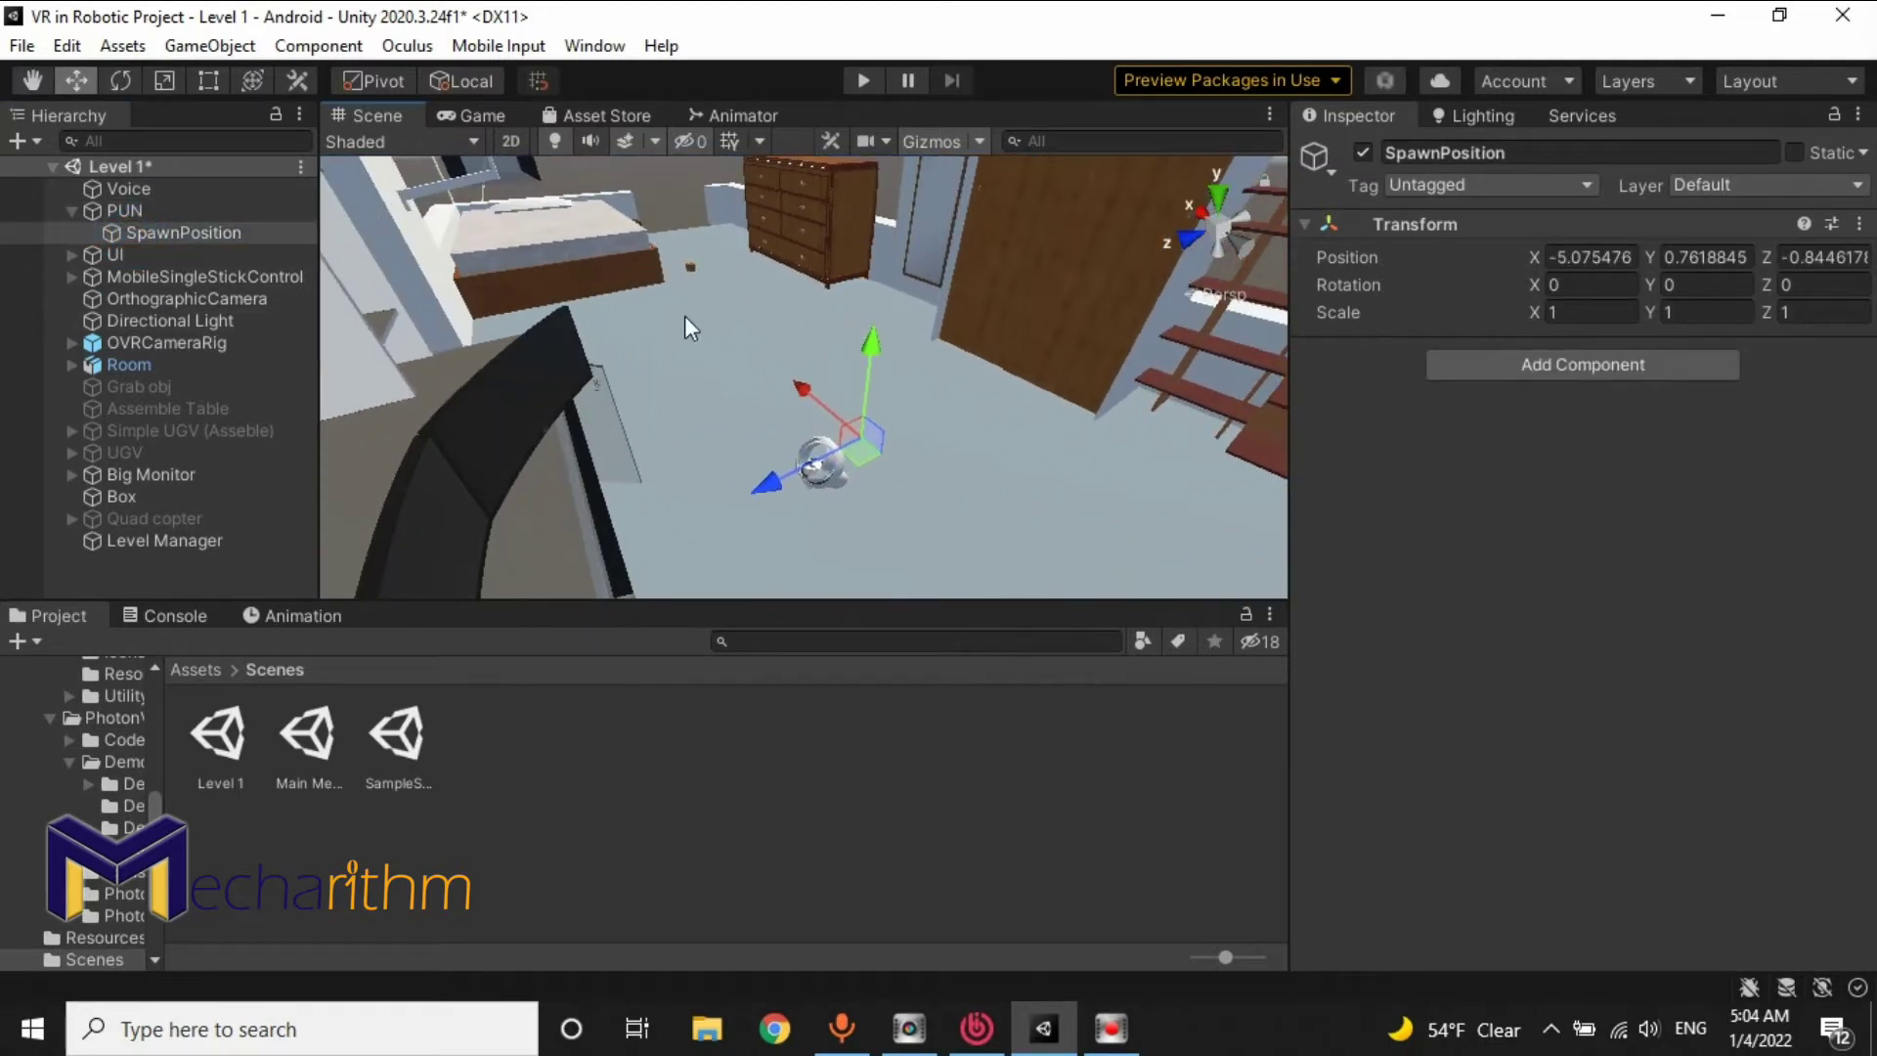
key("ctrl+s")
Step: Remove ZomBear, Hellephant and Boy from PUN's Prefabs To Instantiate, keeping only ZomBunny
left_click(73, 211)
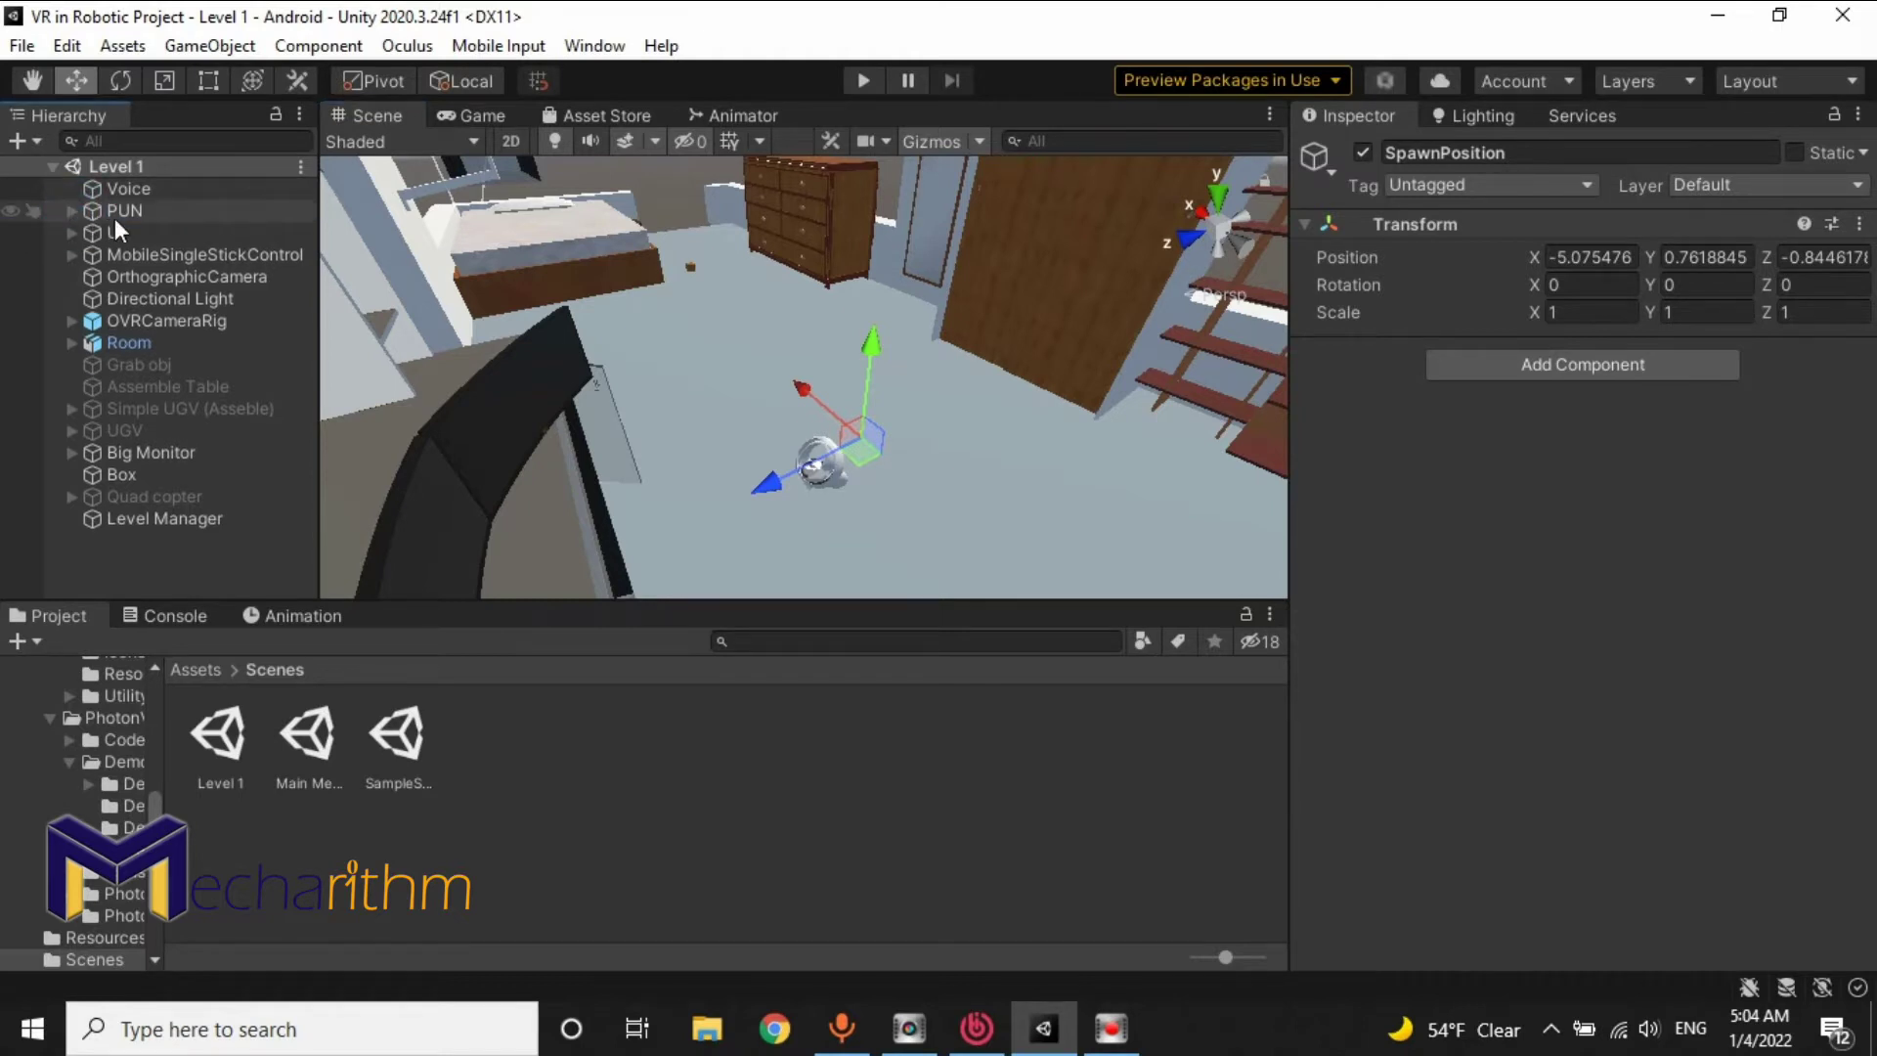
left_click(114, 214)
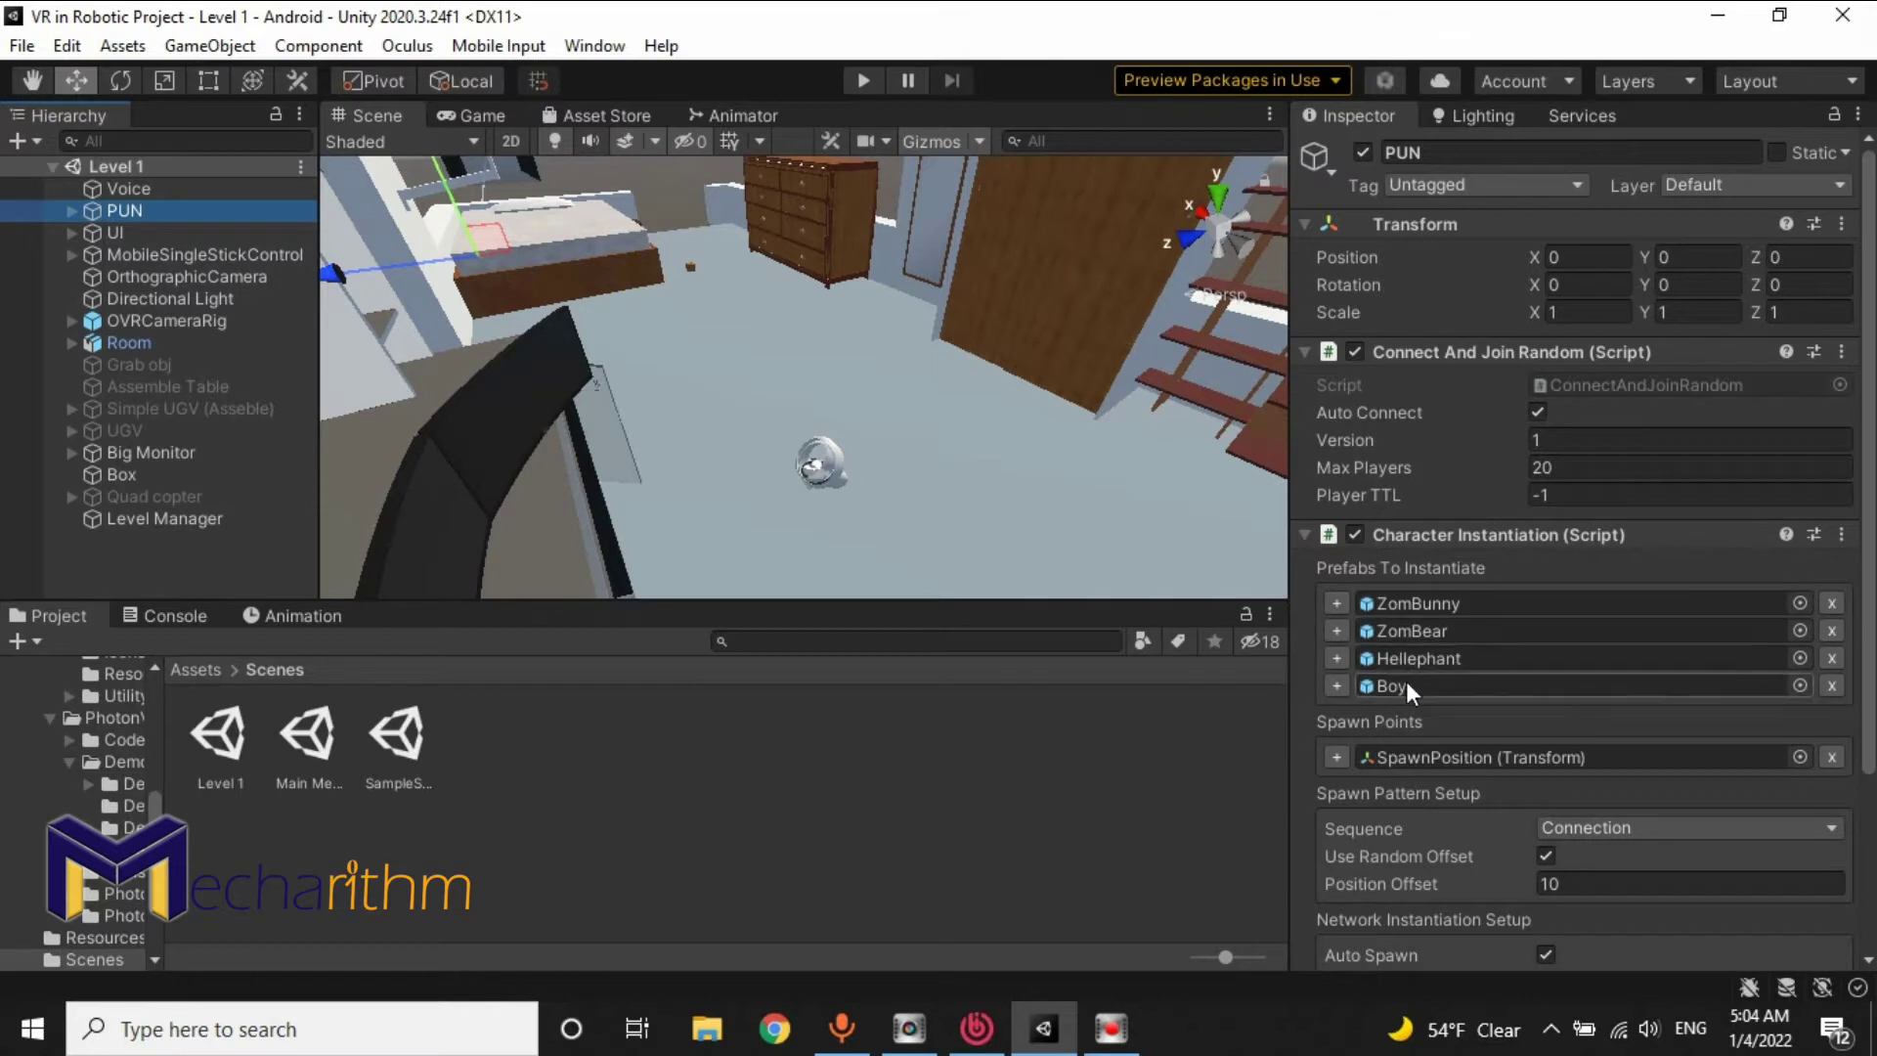
left_click(1405, 606)
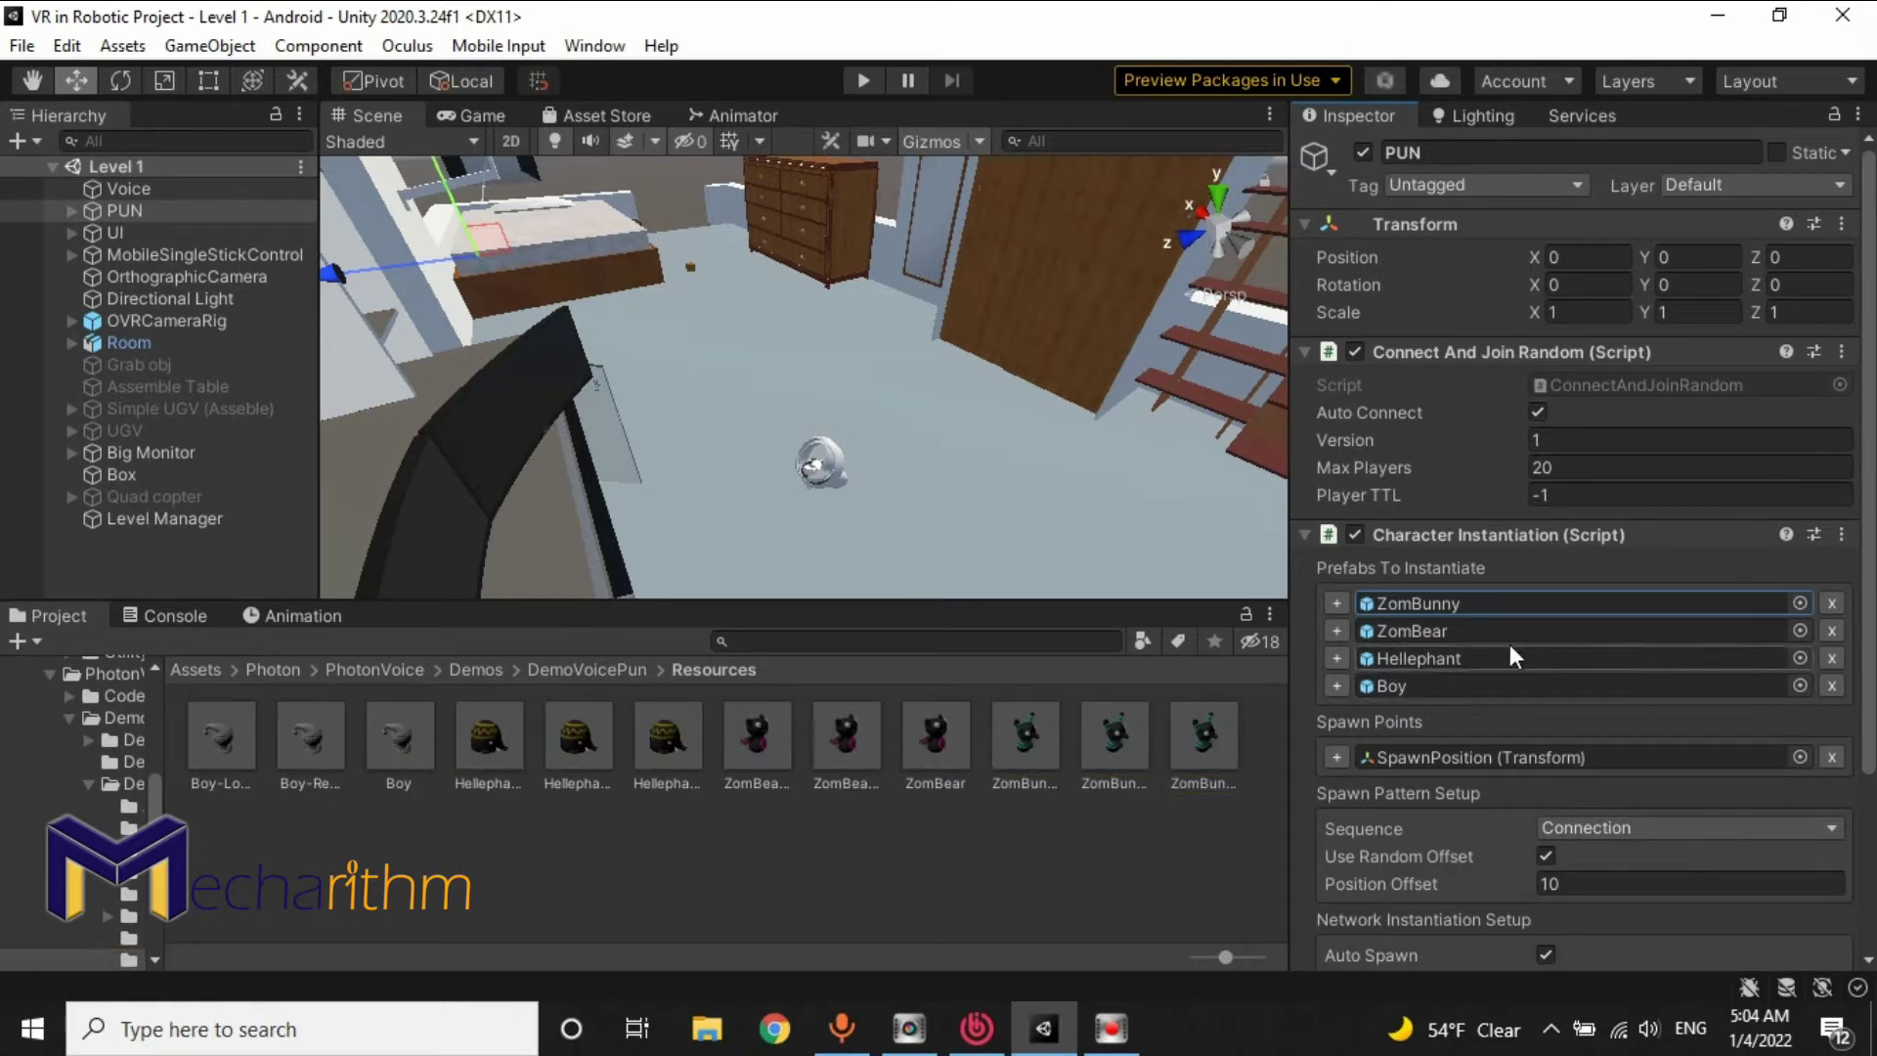
left_click(1552, 630)
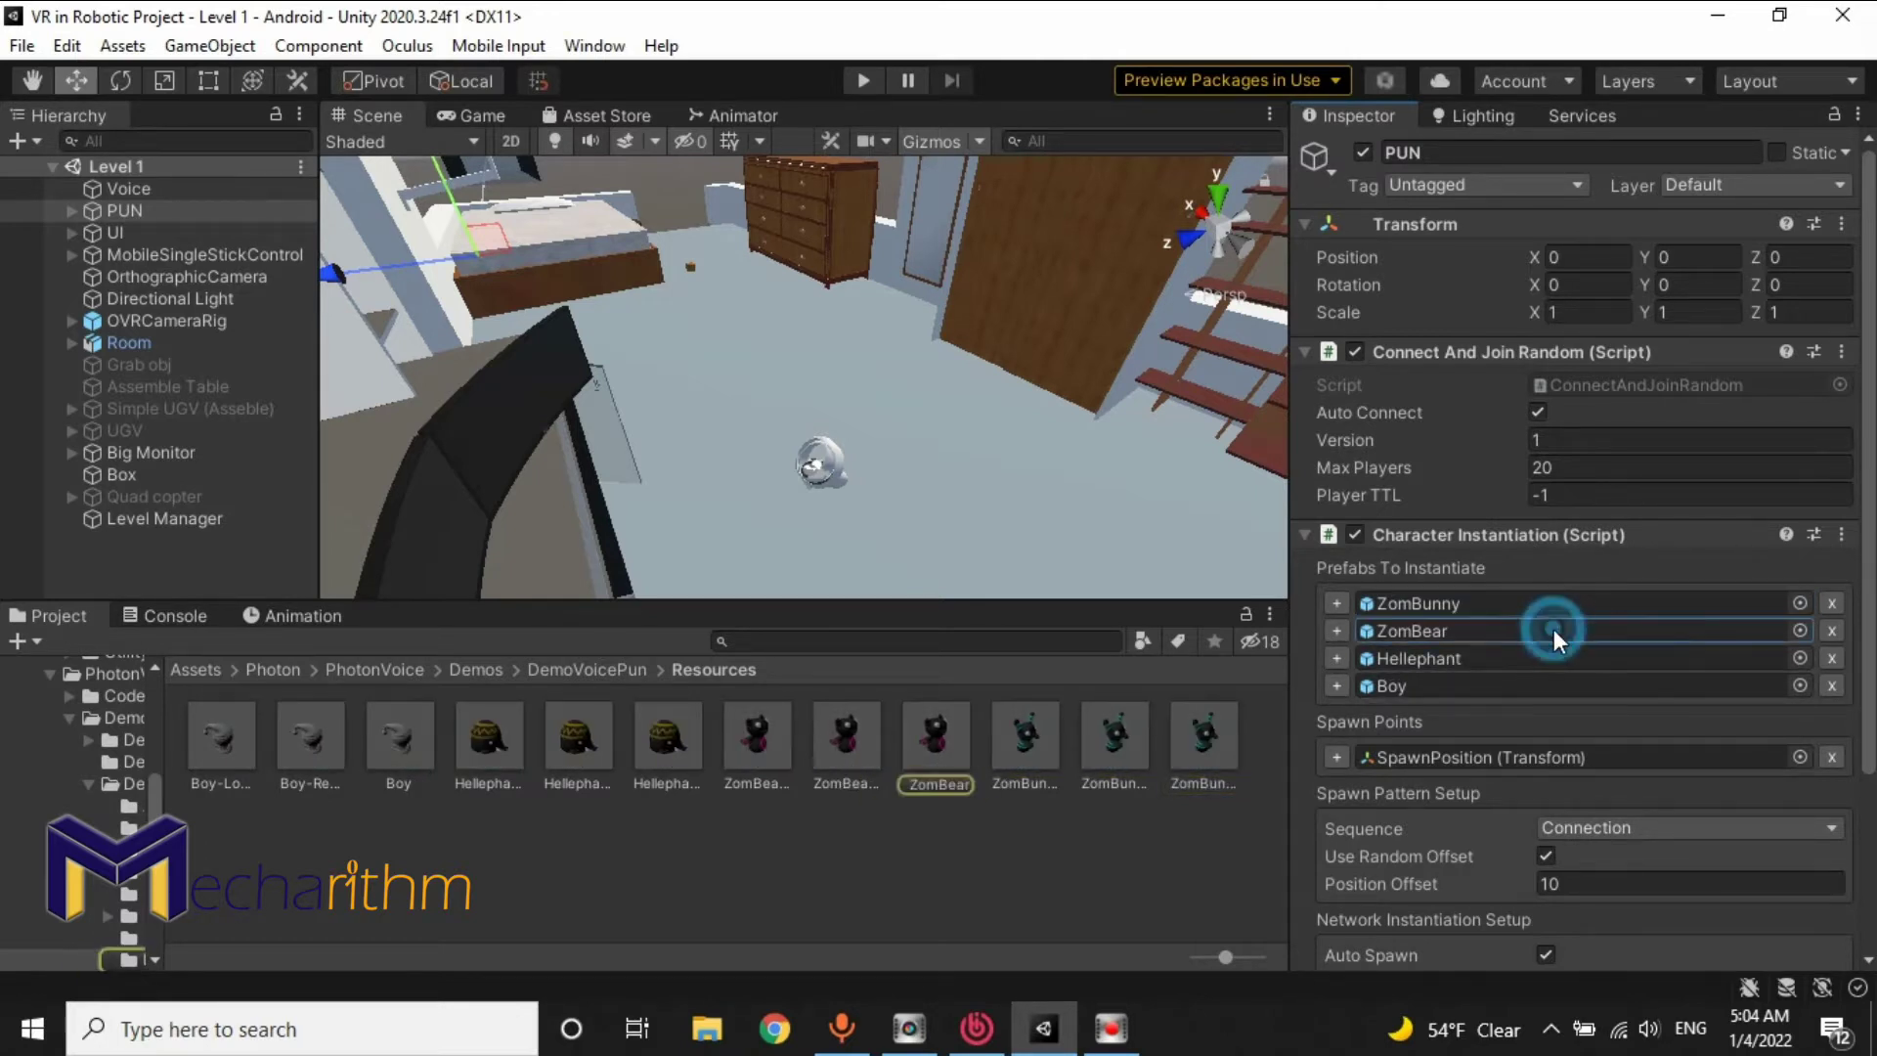
left_click(1826, 631)
left_click(1829, 631)
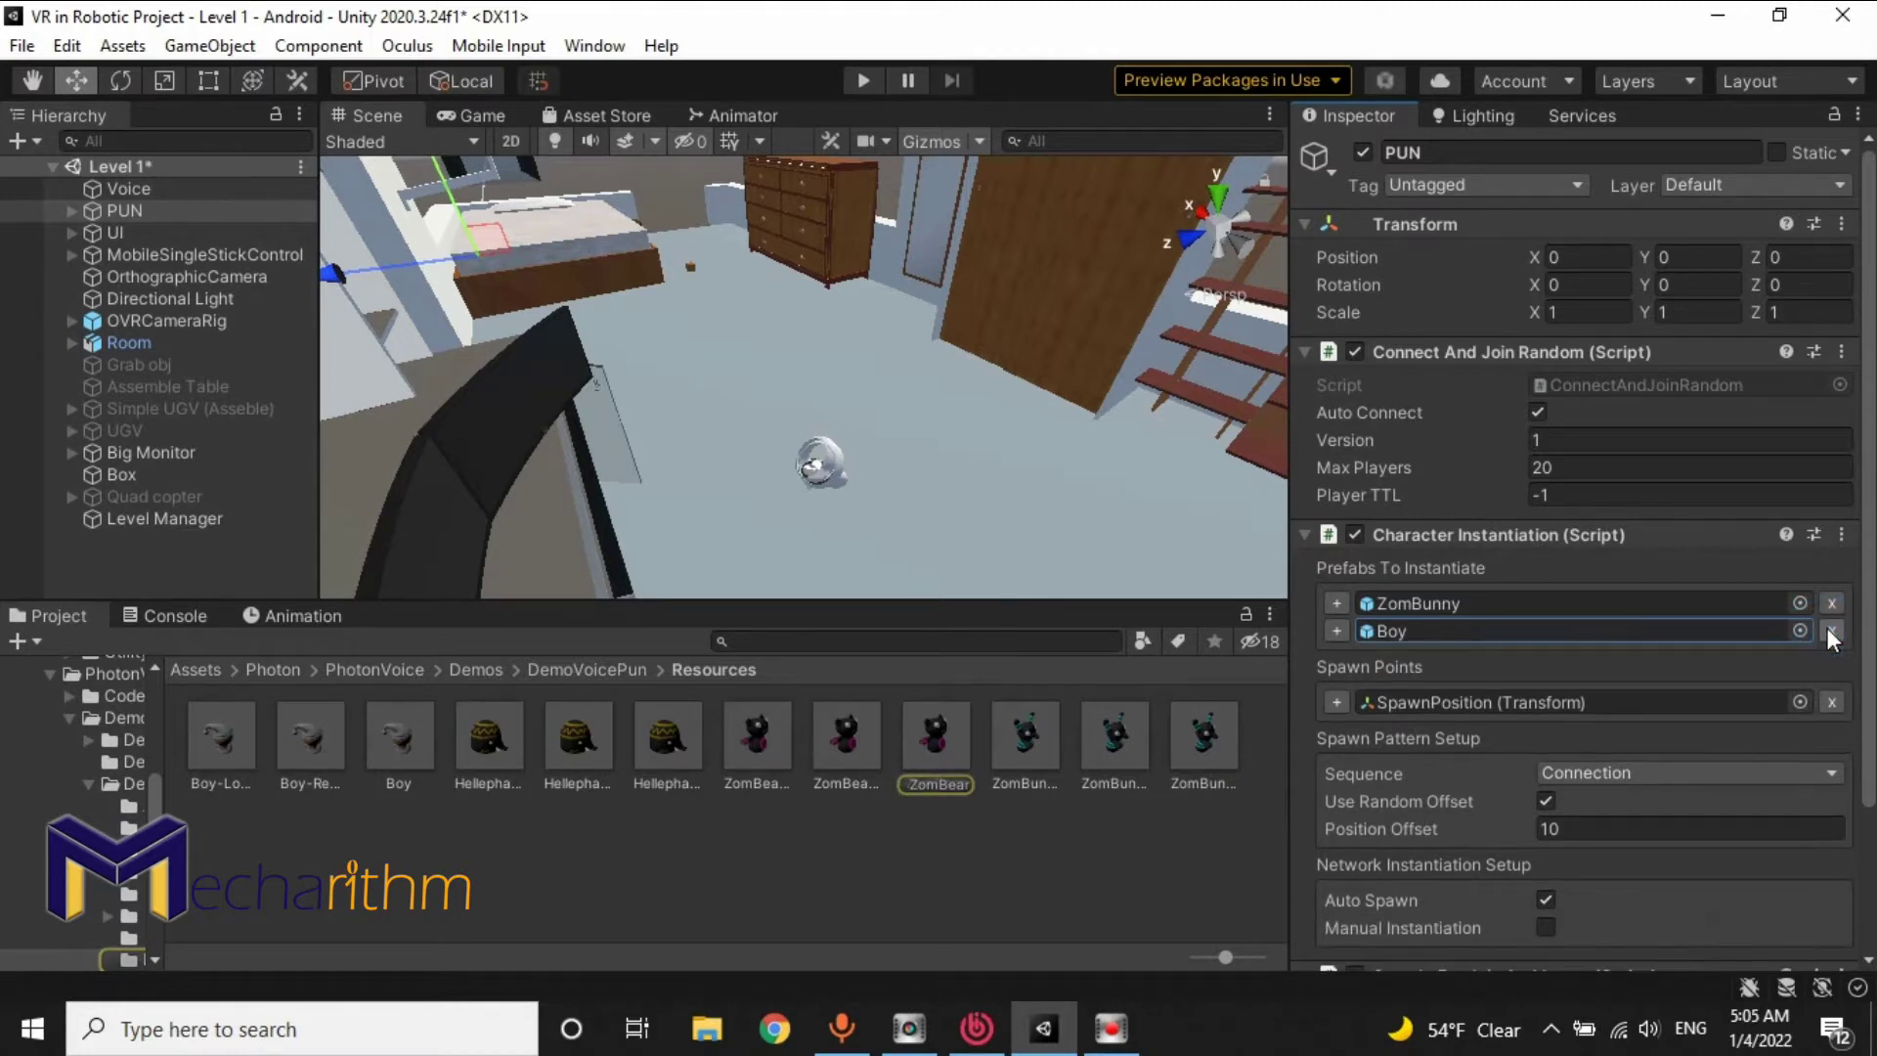
left_click(1831, 631)
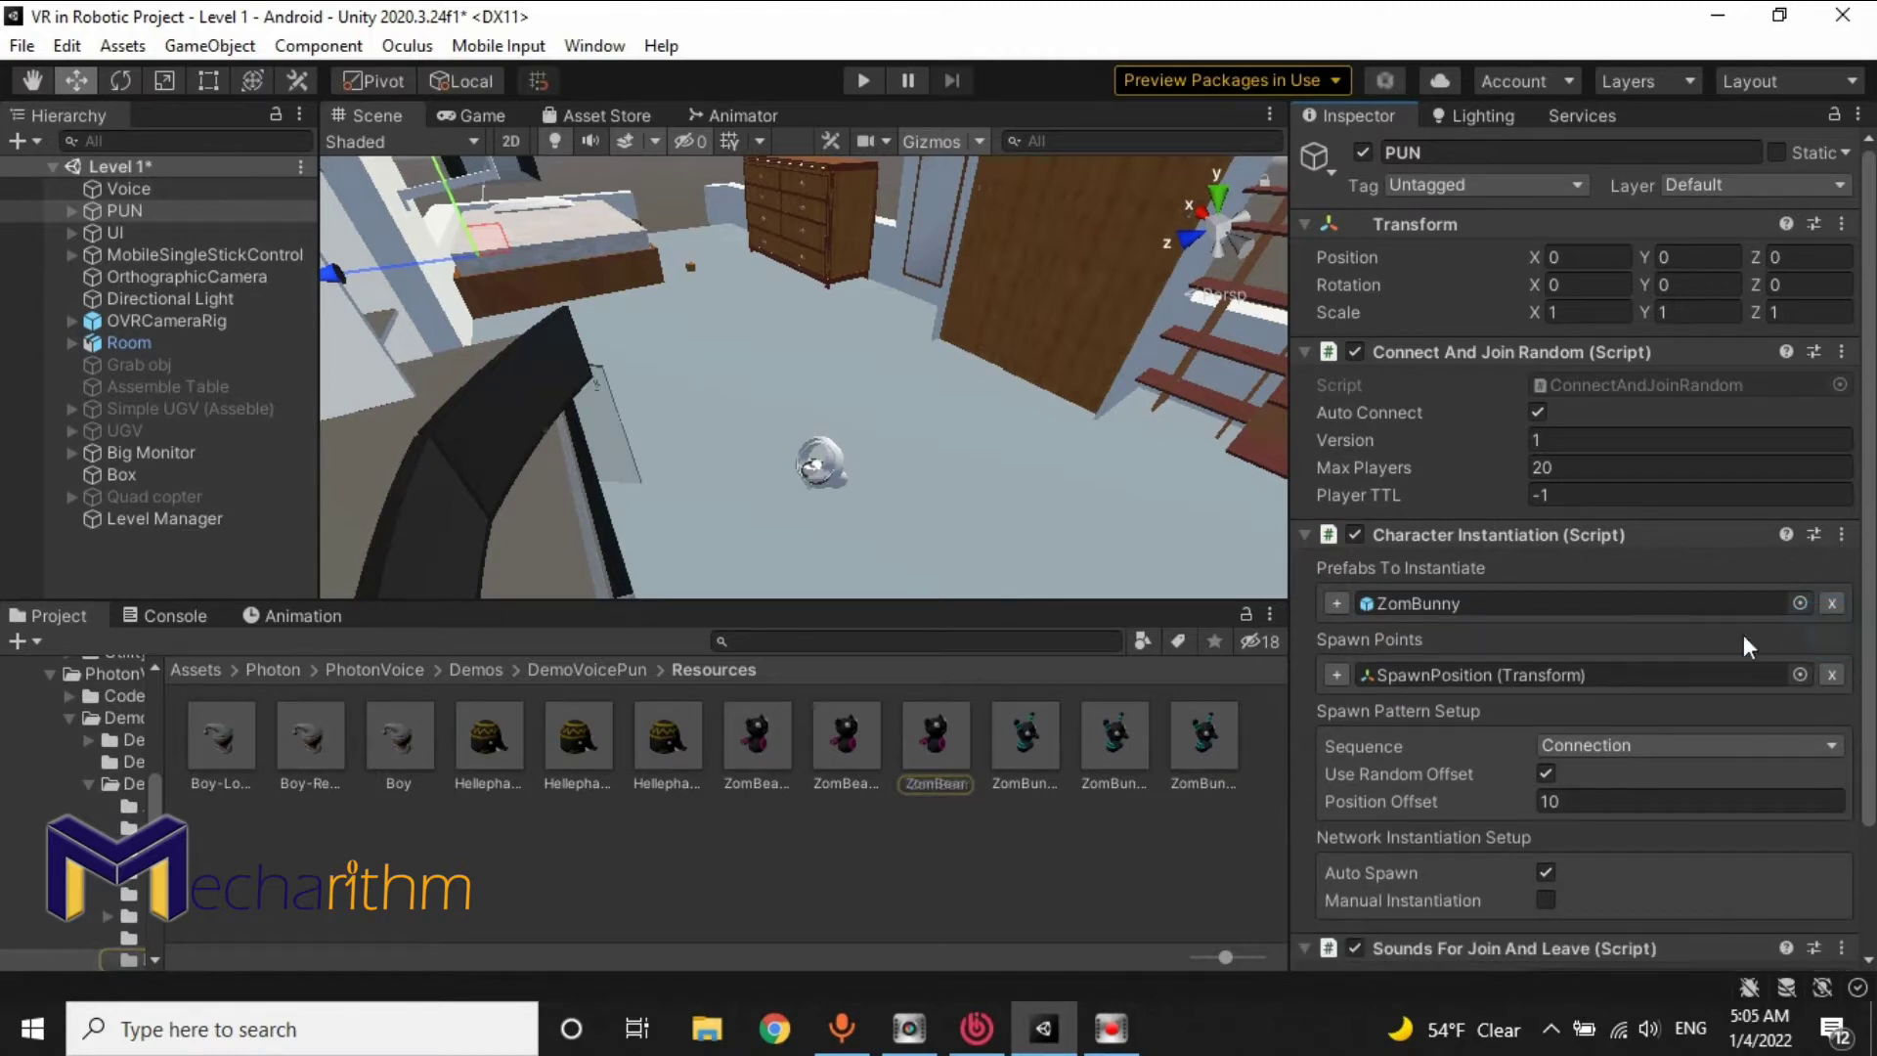
Step: Locate the ZomBunny prefab in the DemoVoicePun Resources folder, place it in the scene and frame it in the view
left_click(1443, 603)
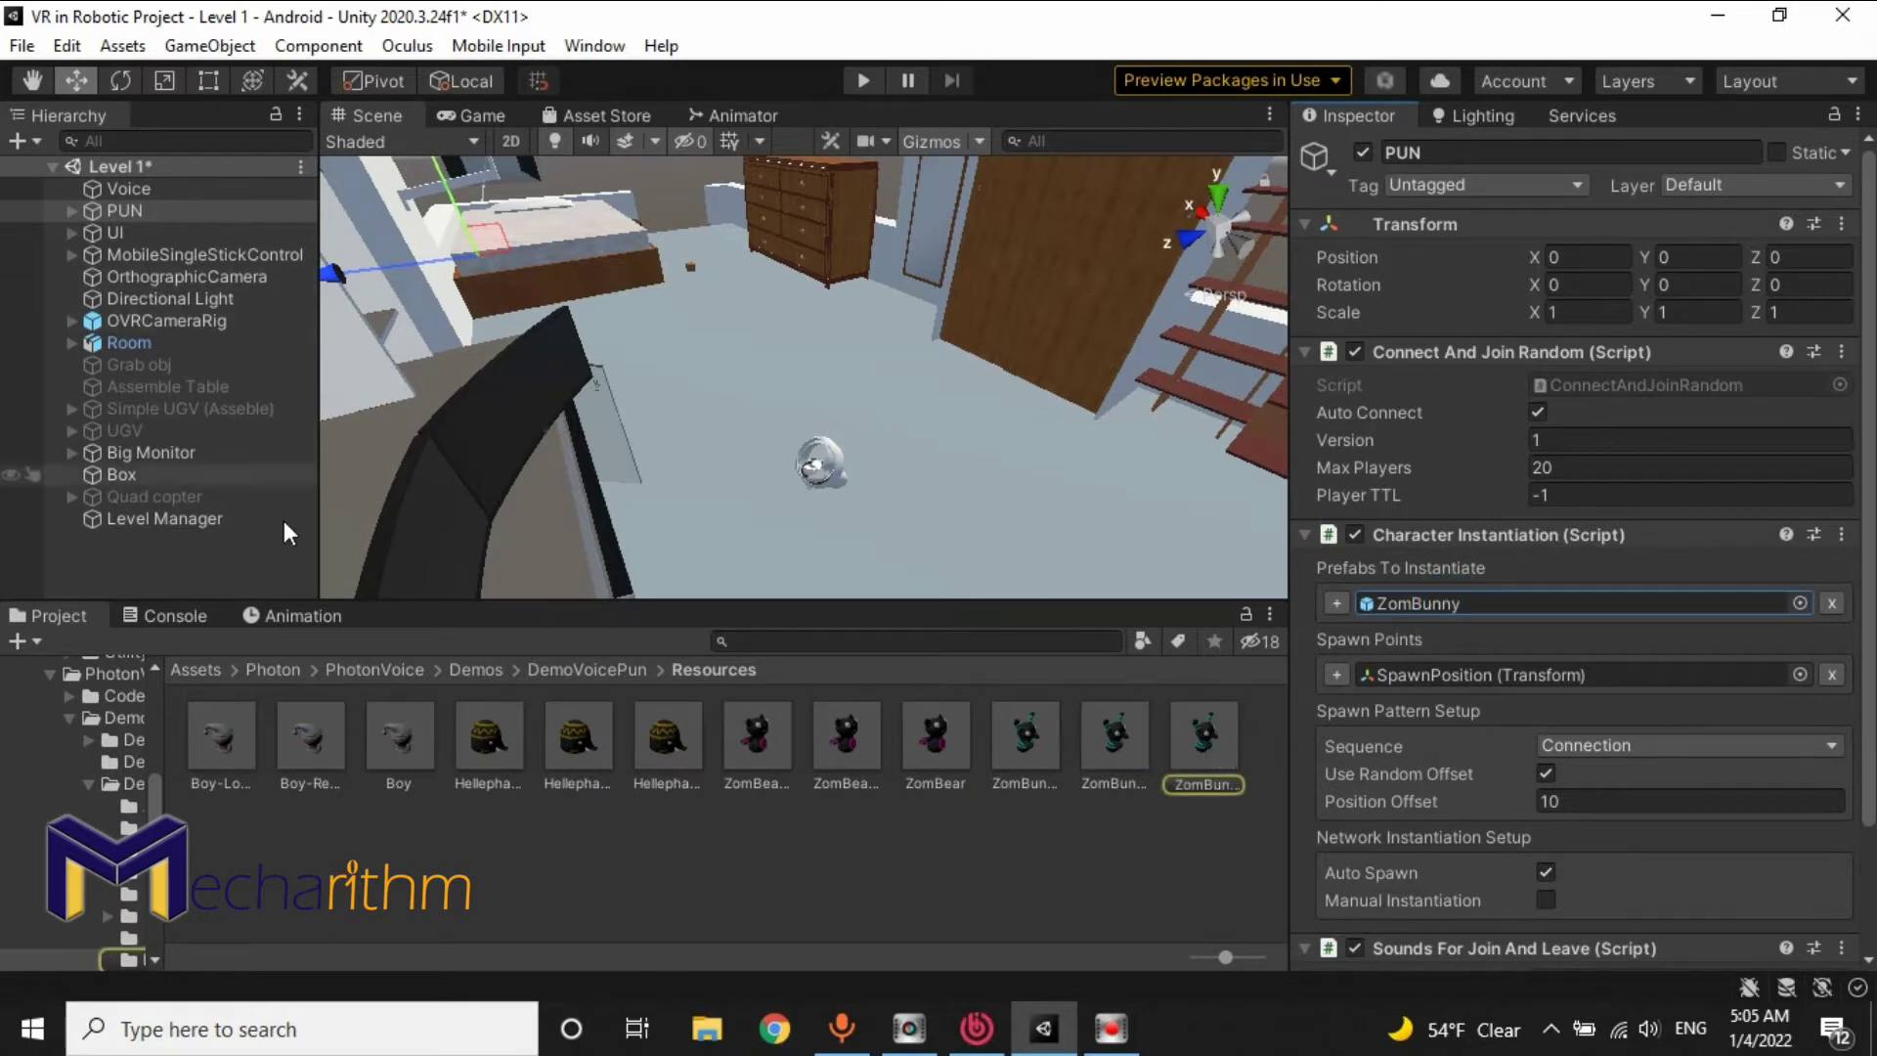
left_click(1211, 748)
left_click_drag(1211, 749, 940, 353)
scroll(1132, 495, "up", 3)
key("f")
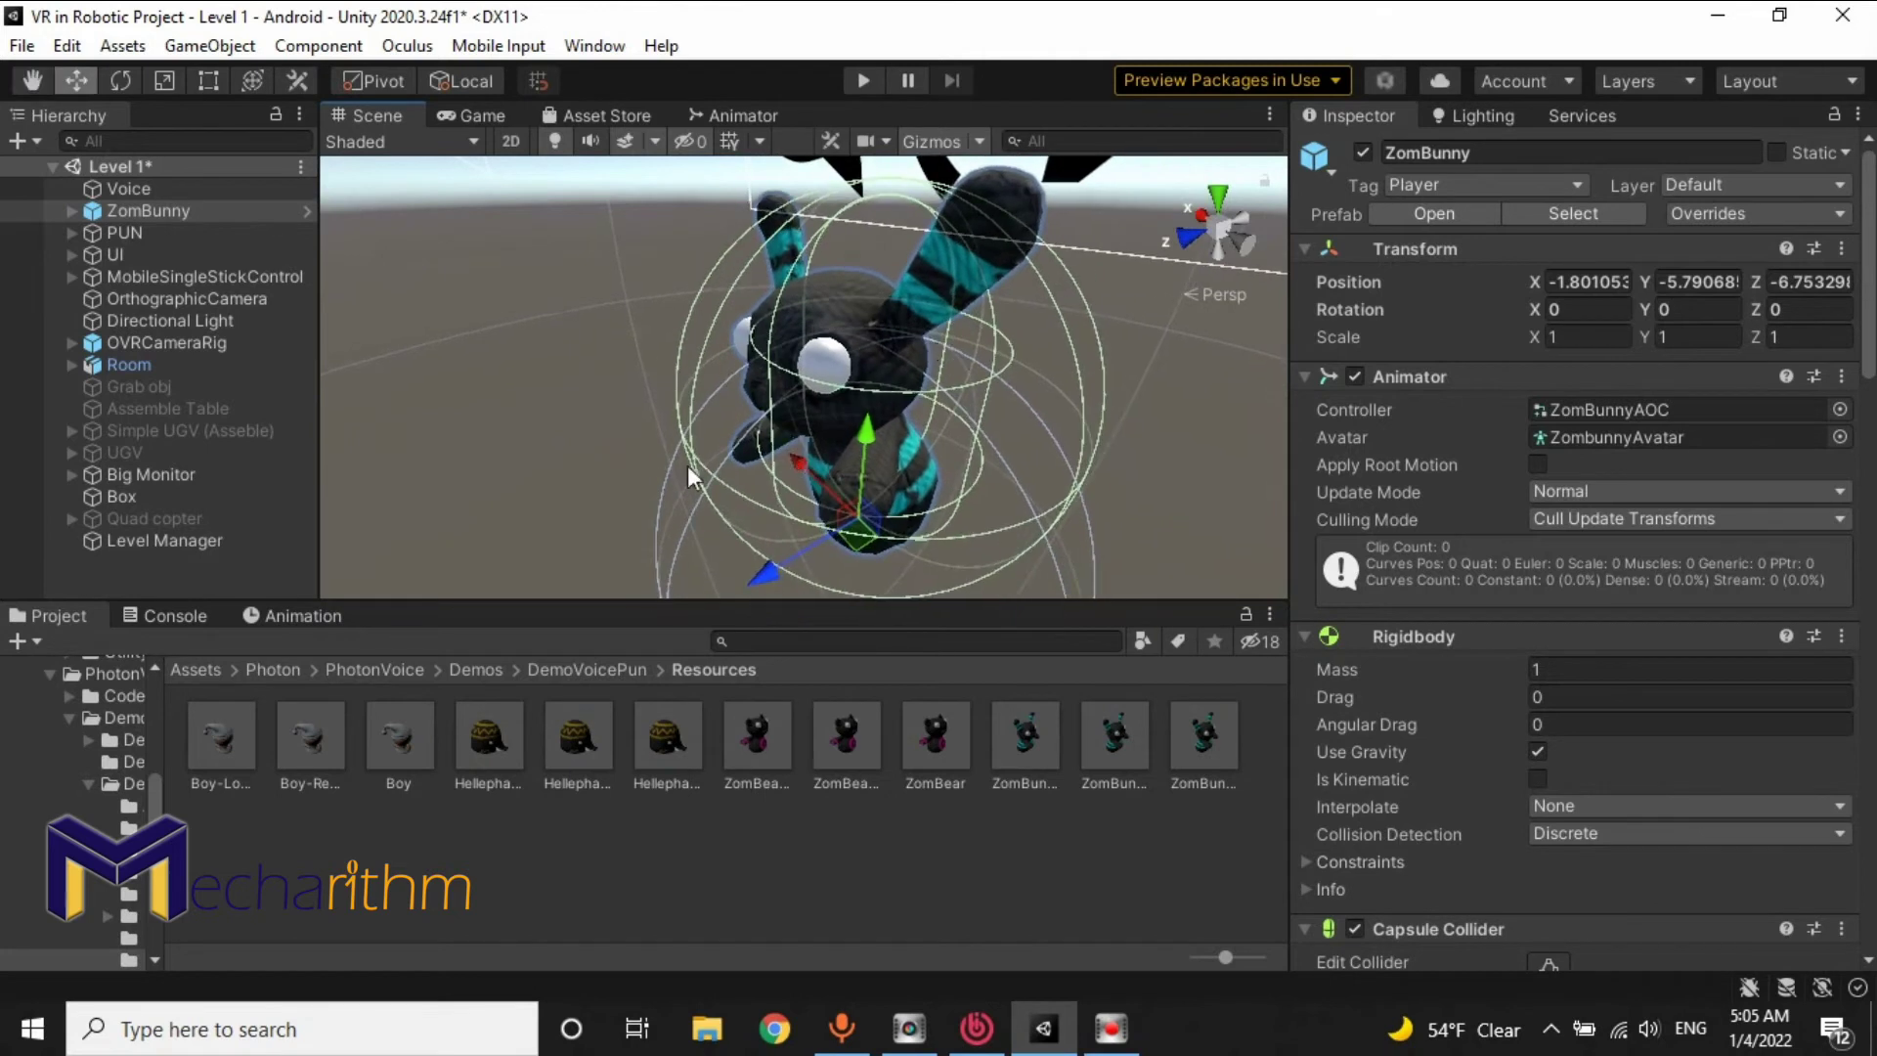
Step: Deactivate the Point light under ZomBunny's Zombunny child object
left_click(72, 210)
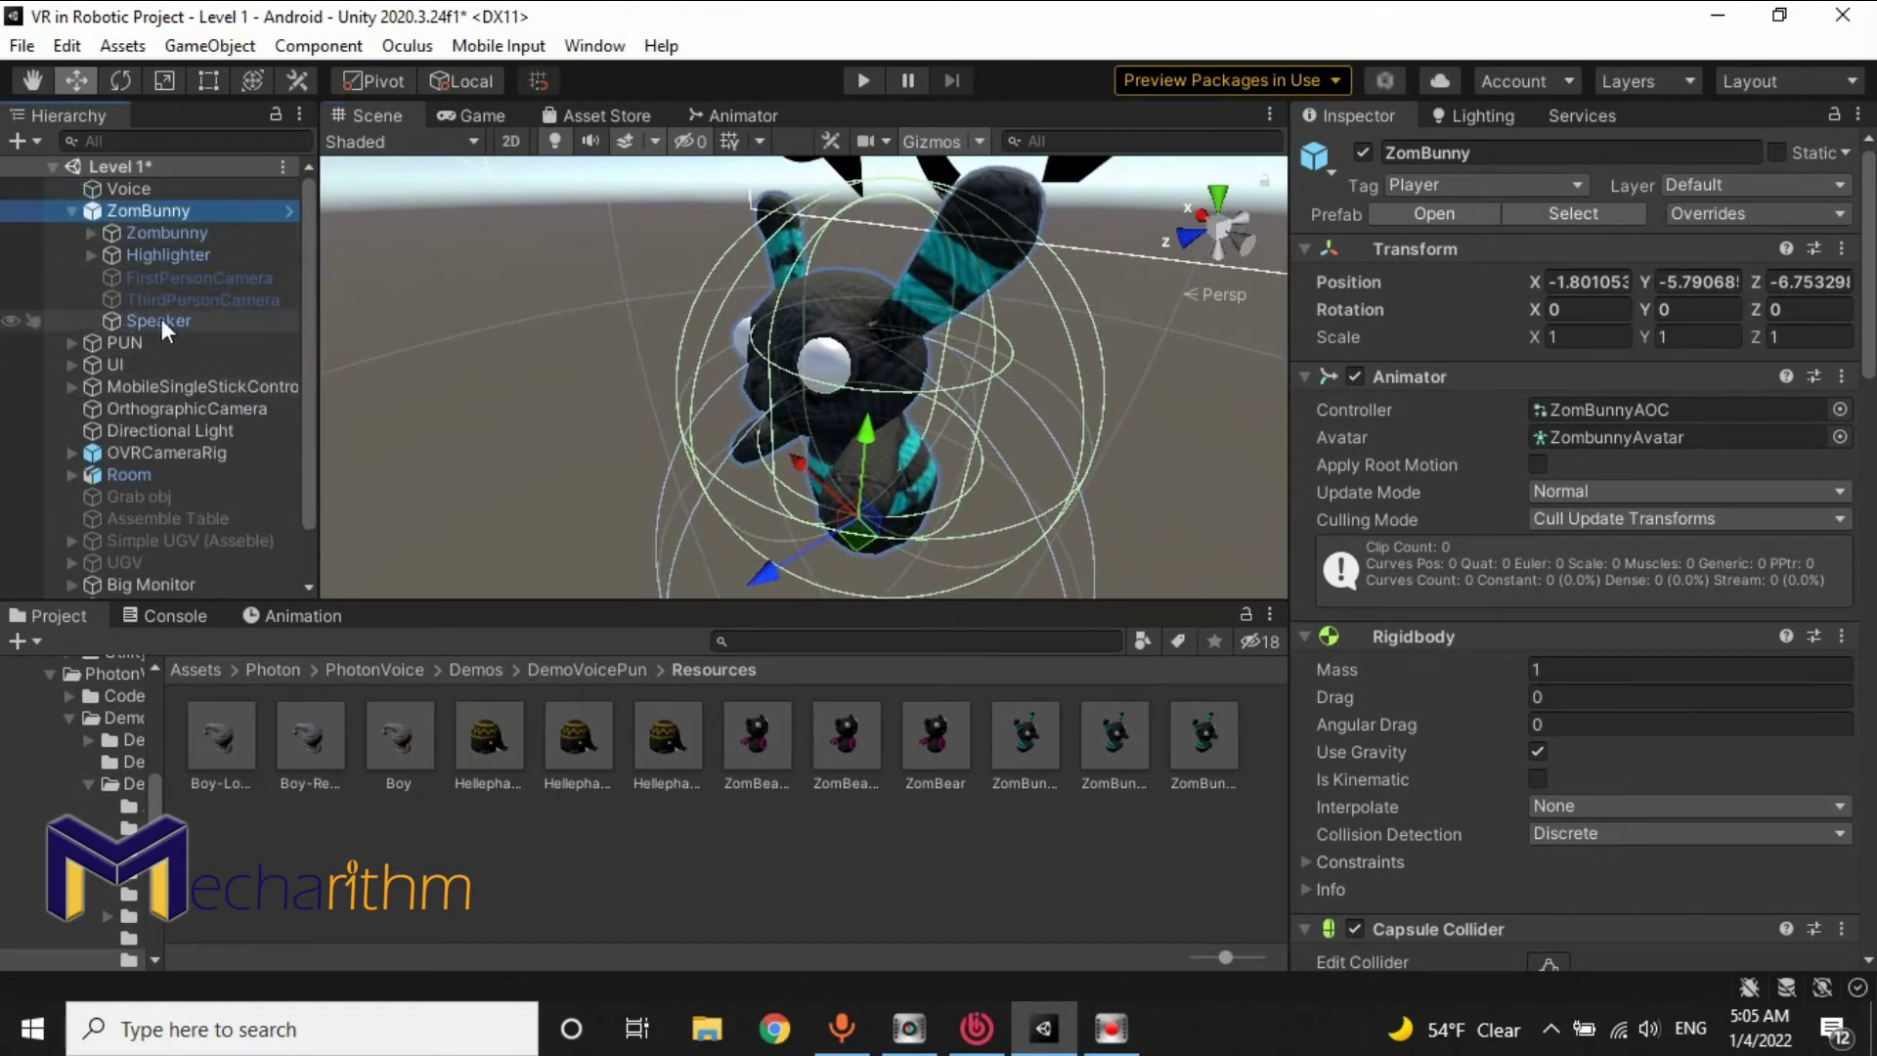
left_click(91, 233)
left_click(91, 233)
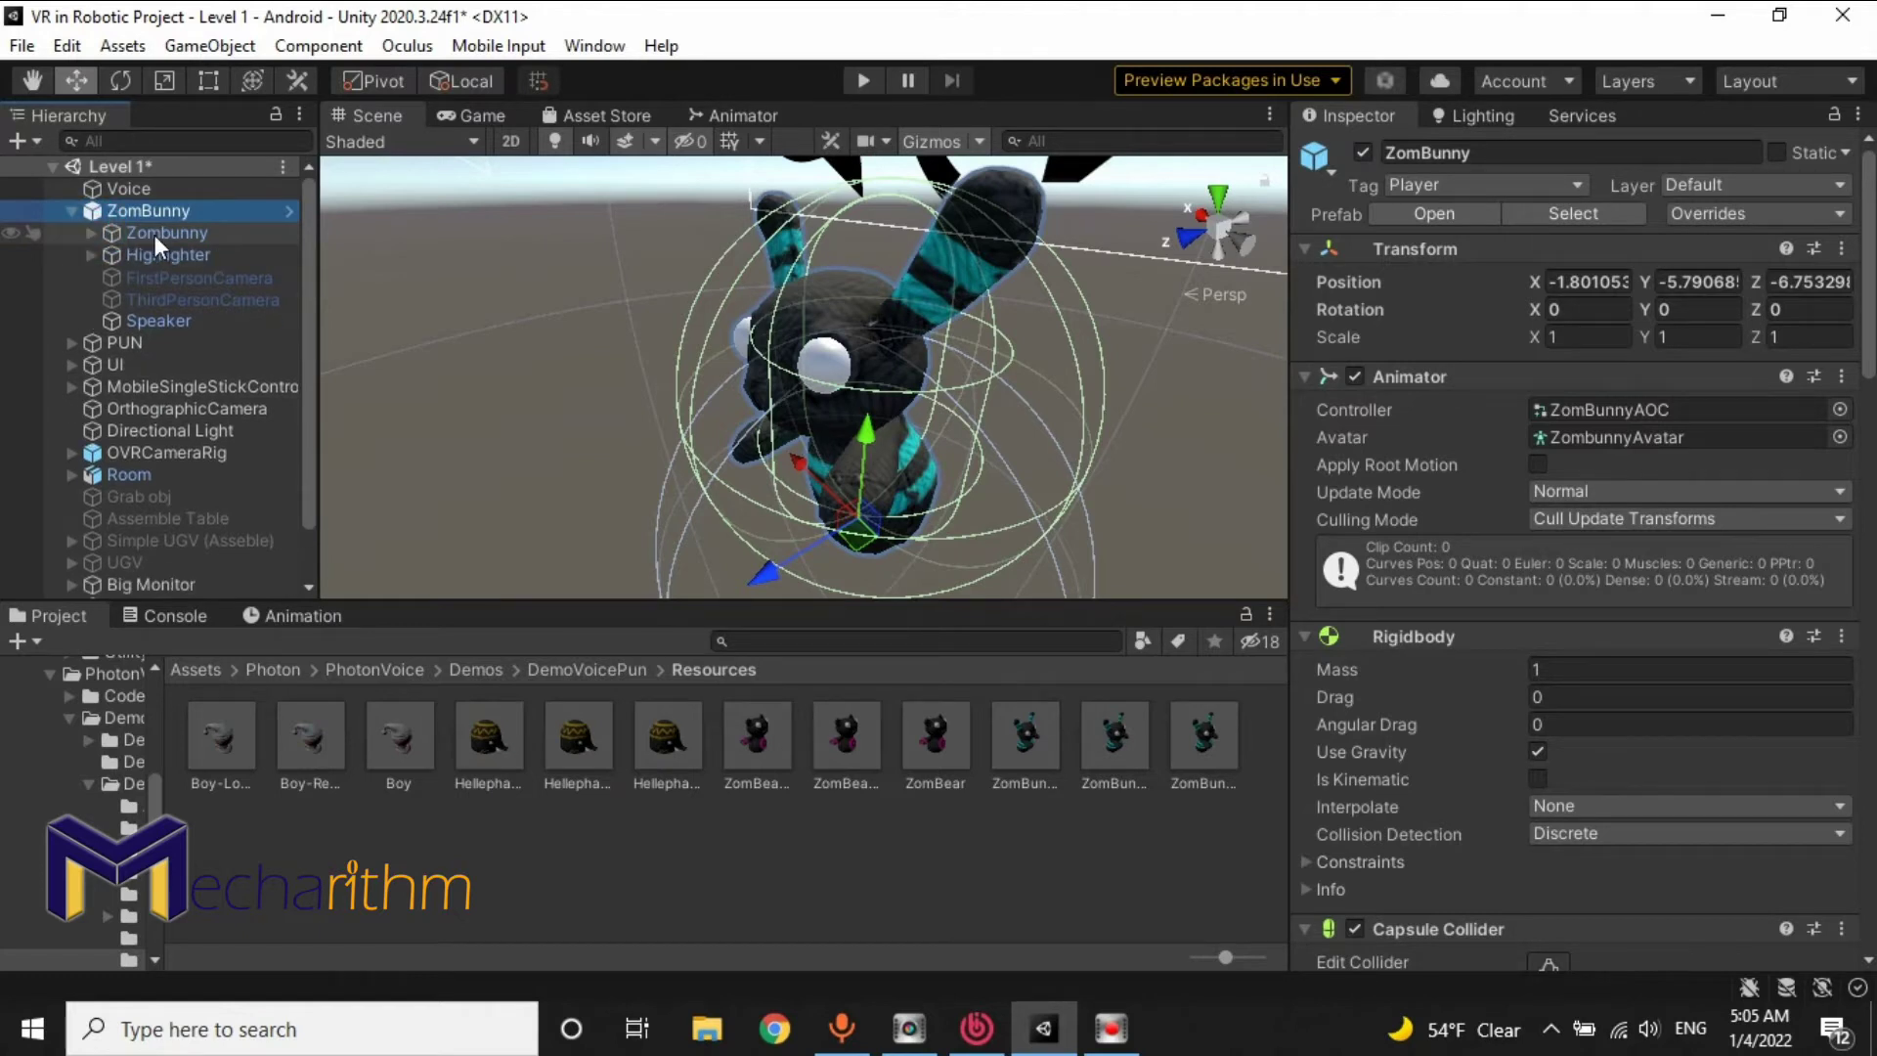
left_click(96, 237)
left_click(151, 255)
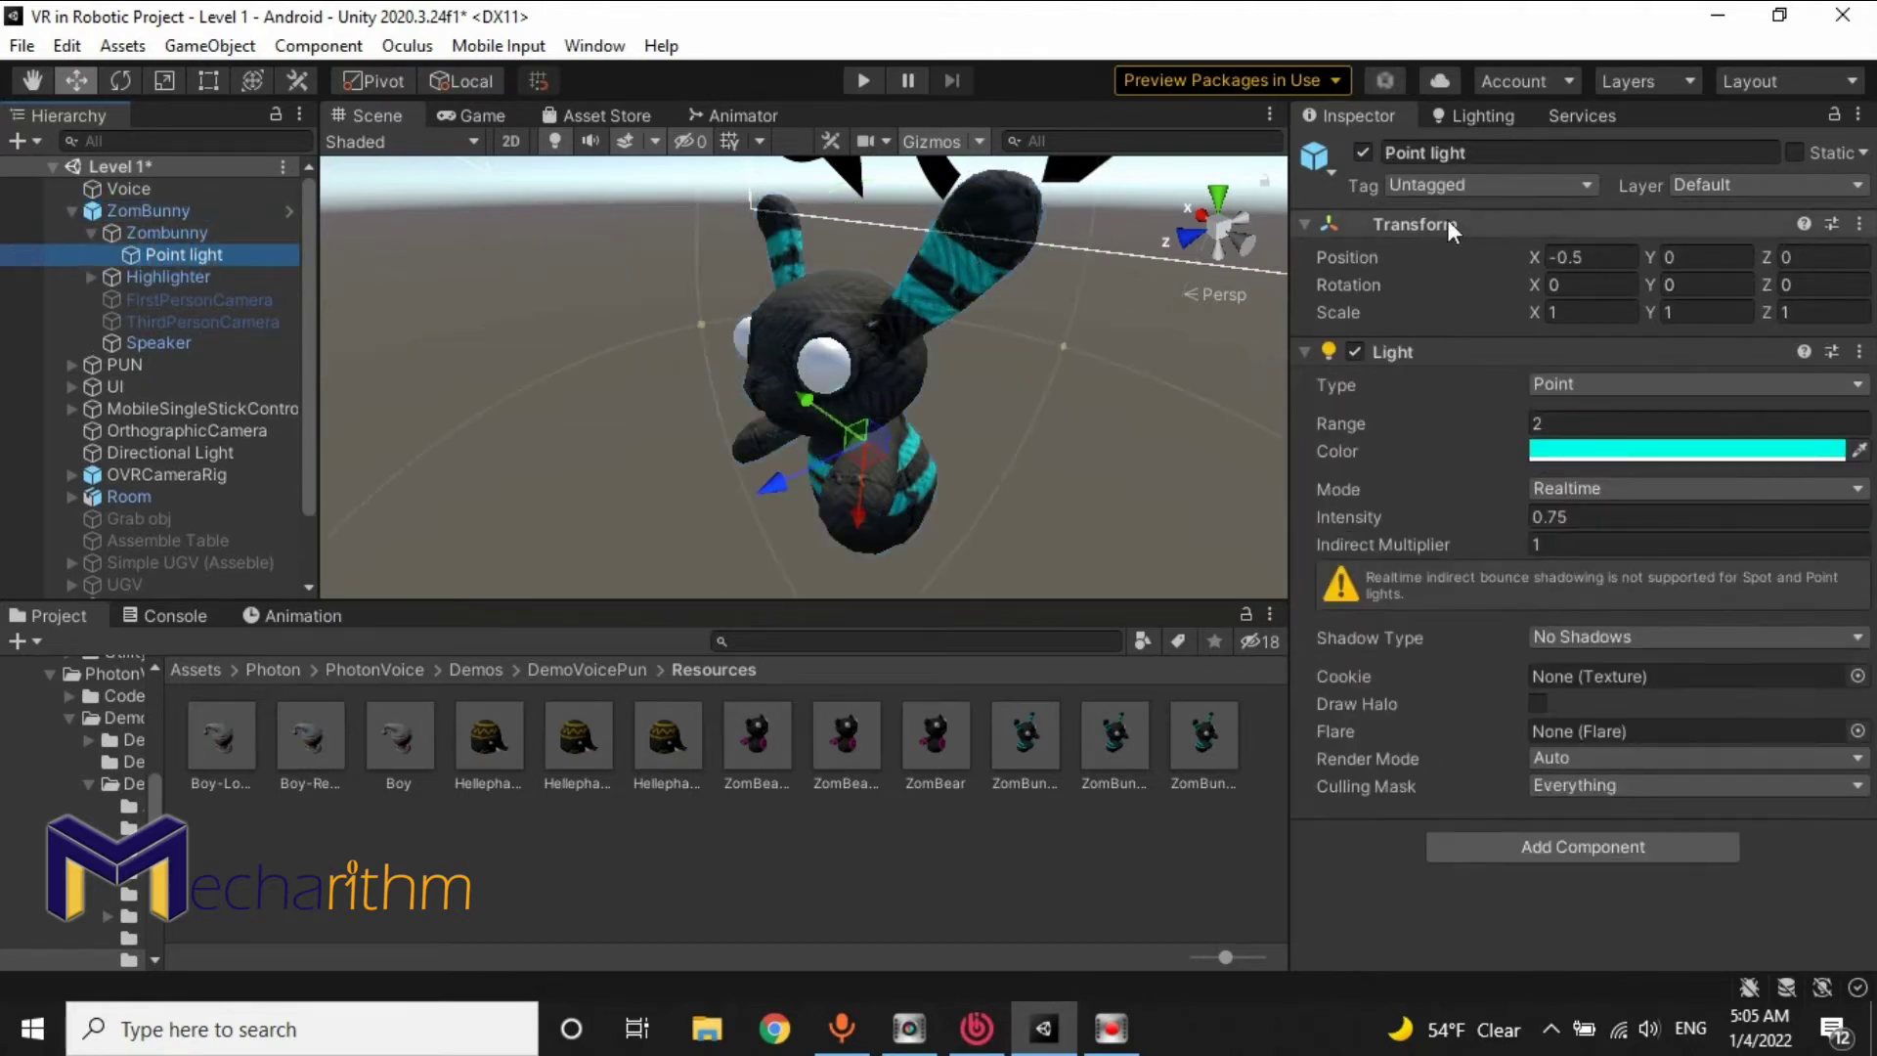
left_click(1362, 153)
Step: Disable the Skinned Mesh Renderer on ZomBunny's Zombunny child object
left_click(154, 235)
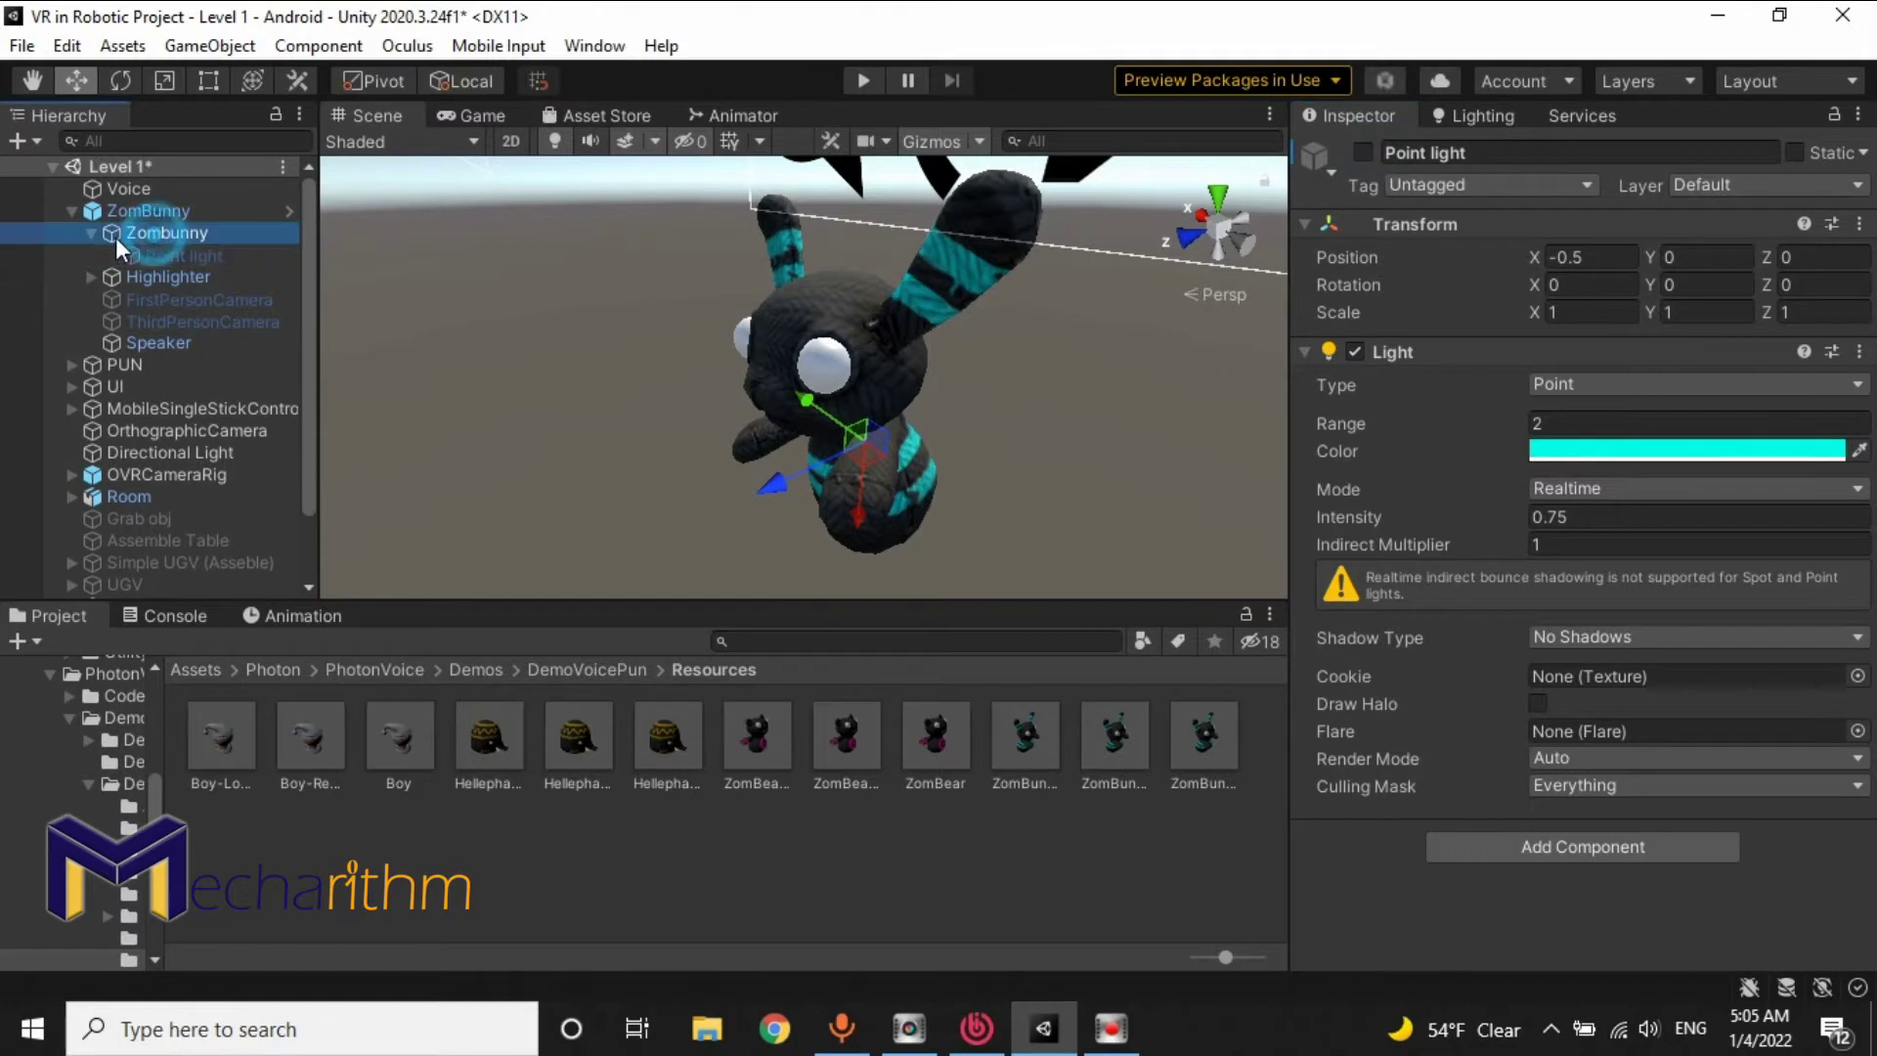
left_click(90, 233)
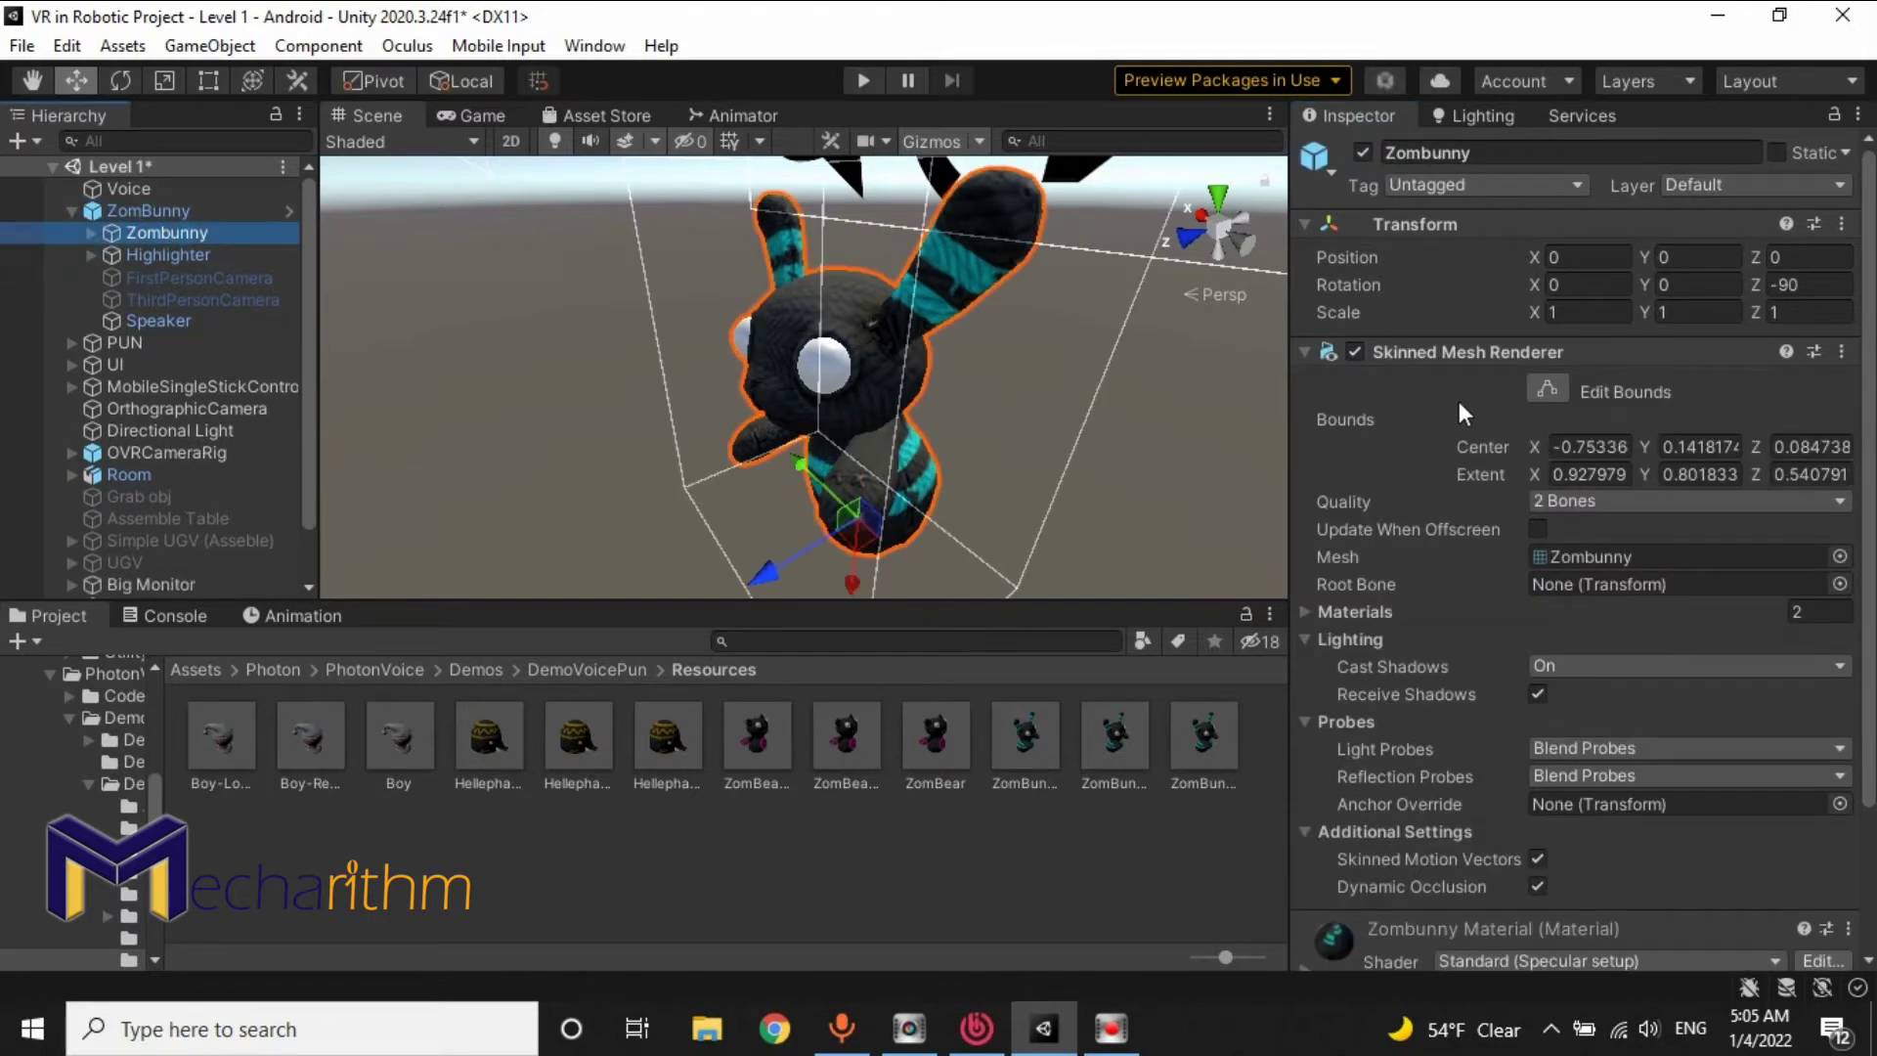
left_click(1355, 352)
scroll(1310, 557, "down", 3)
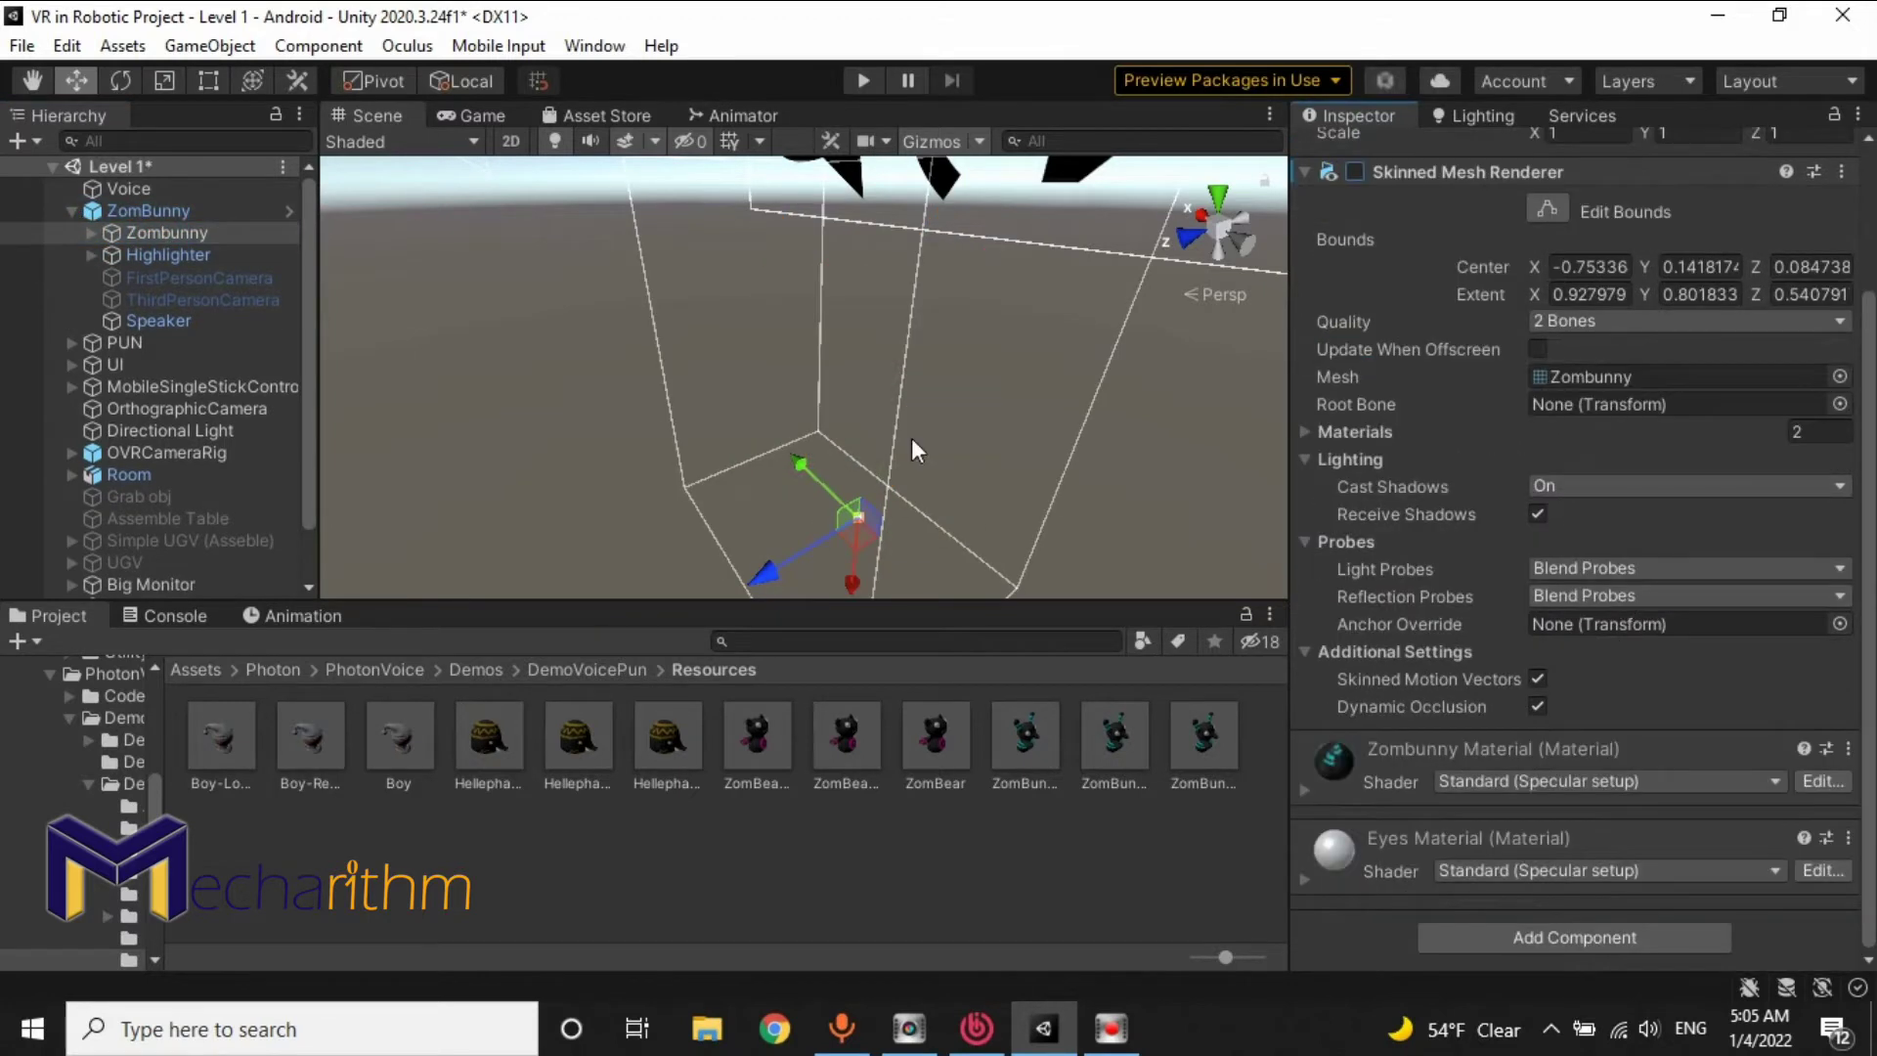
Step: Set the Spatial Blend of the Speaker's Audio Source to 0 and inspect the Highlighter child's components
left_click(157, 321)
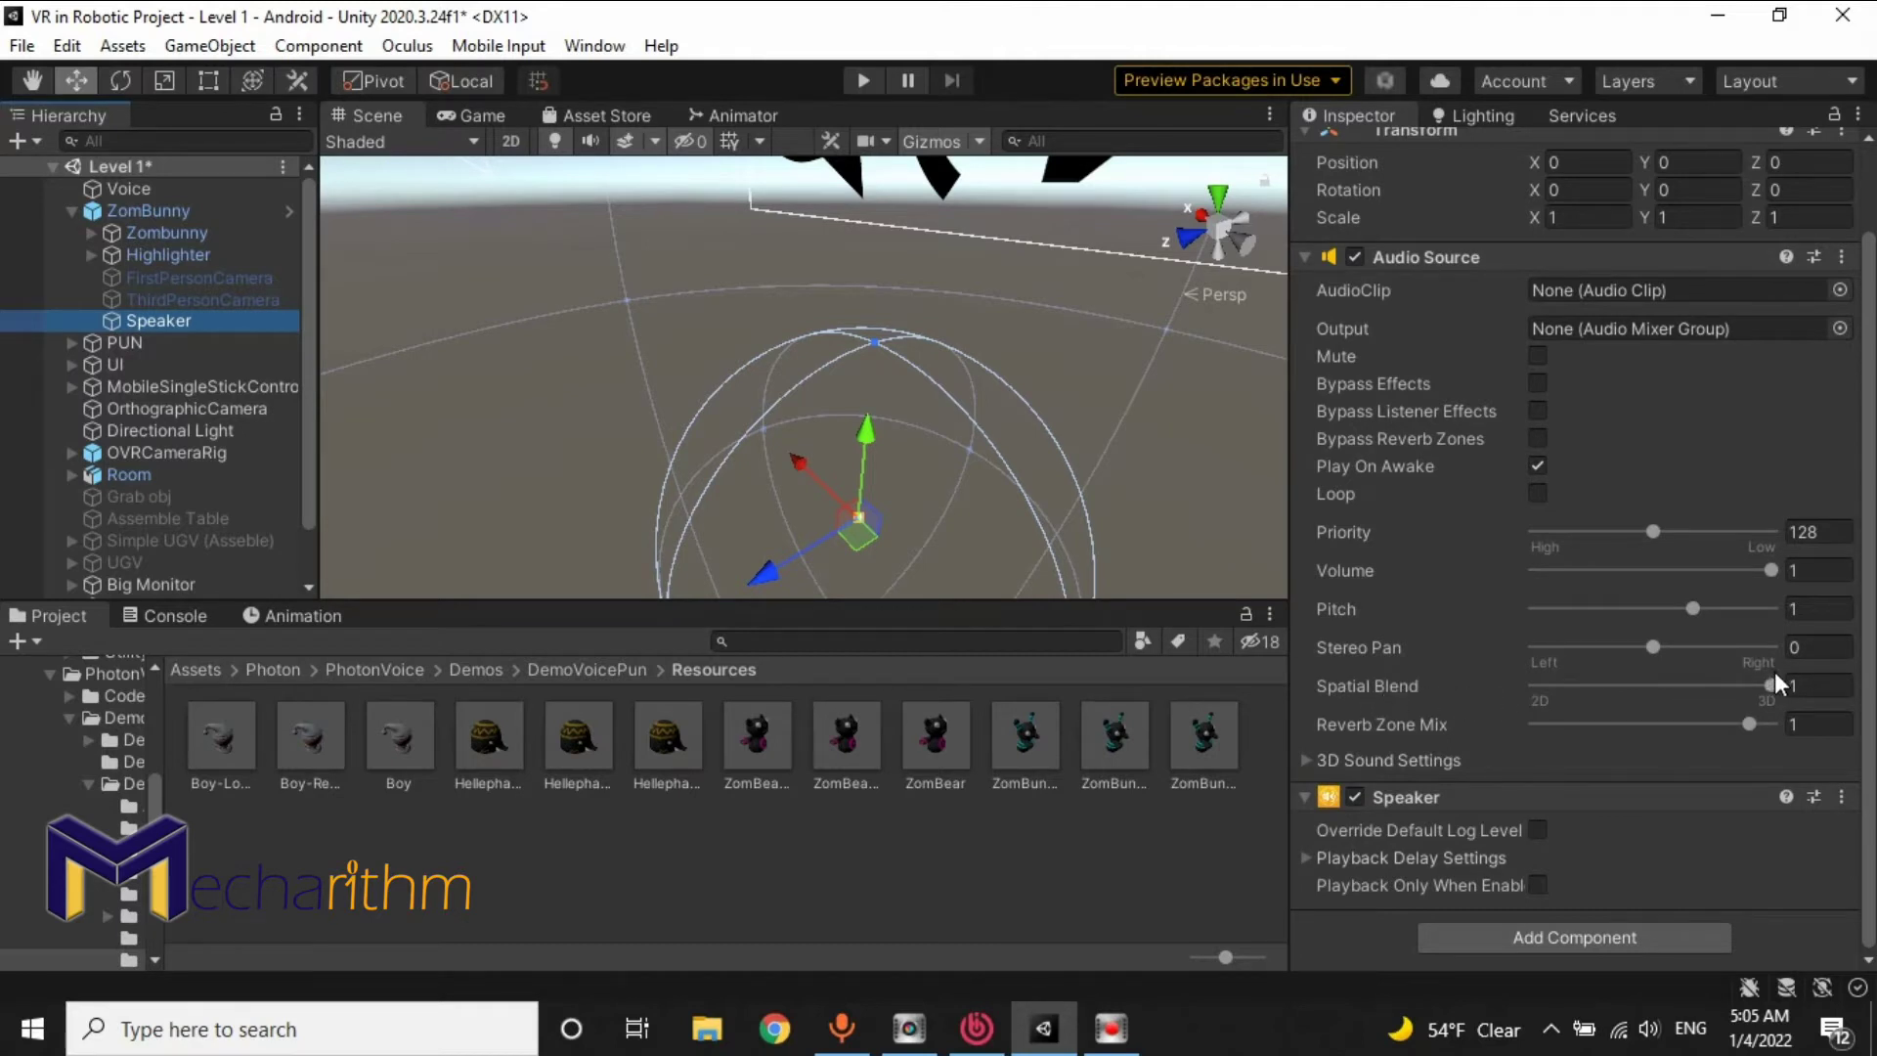
left_click_drag(1769, 683, 1528, 688)
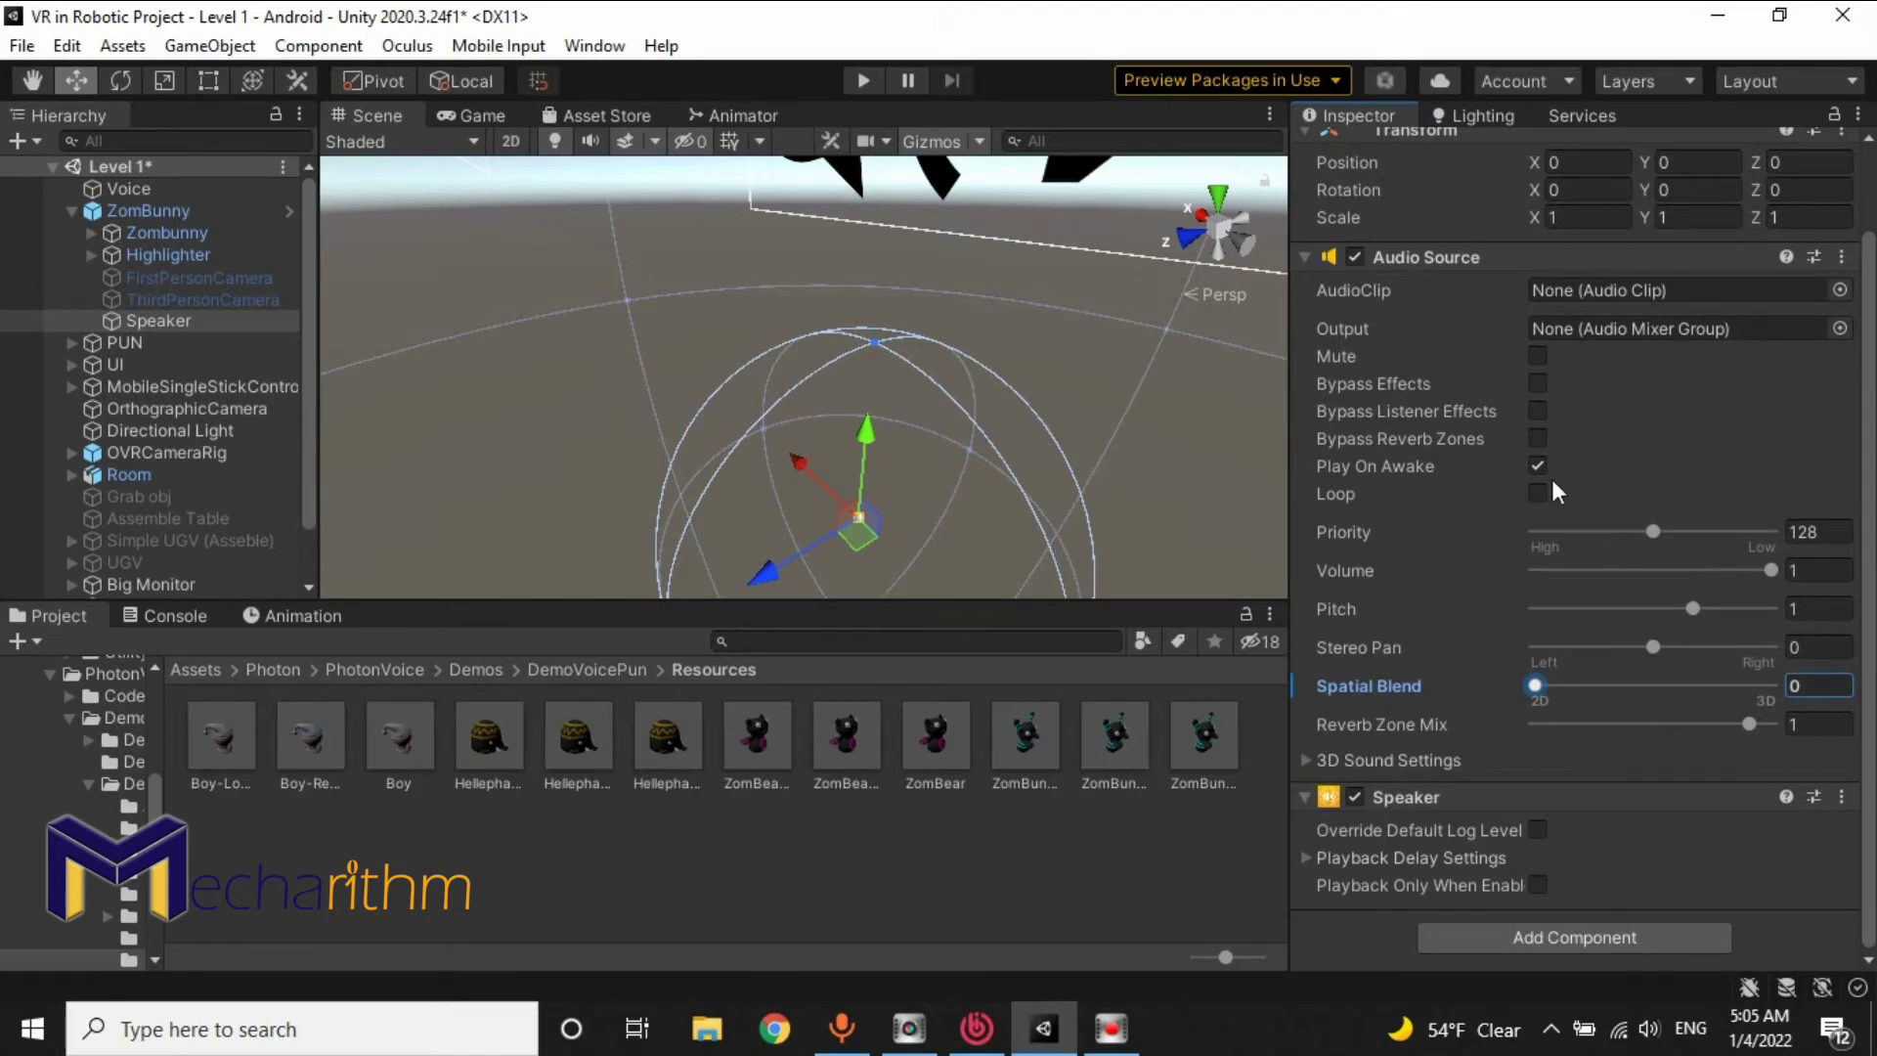
left_click(142, 252)
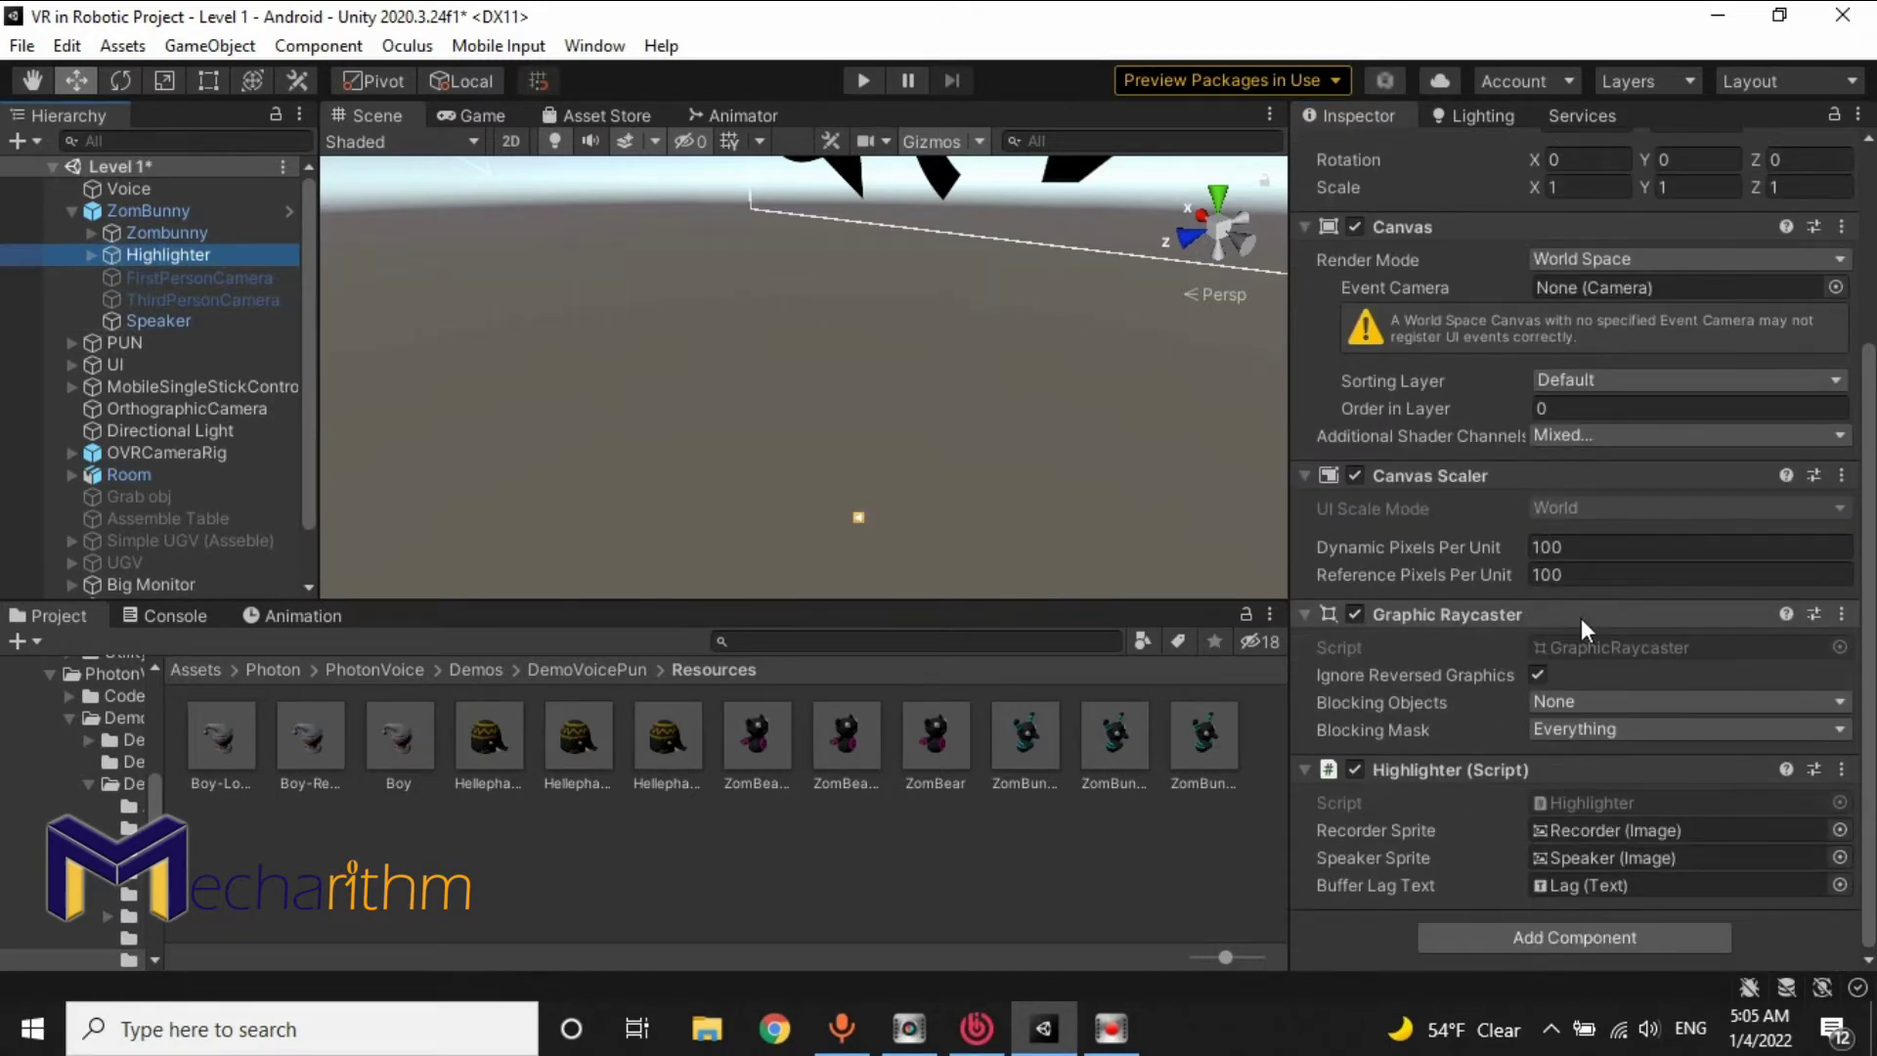
scroll(1521, 723, "up", 5)
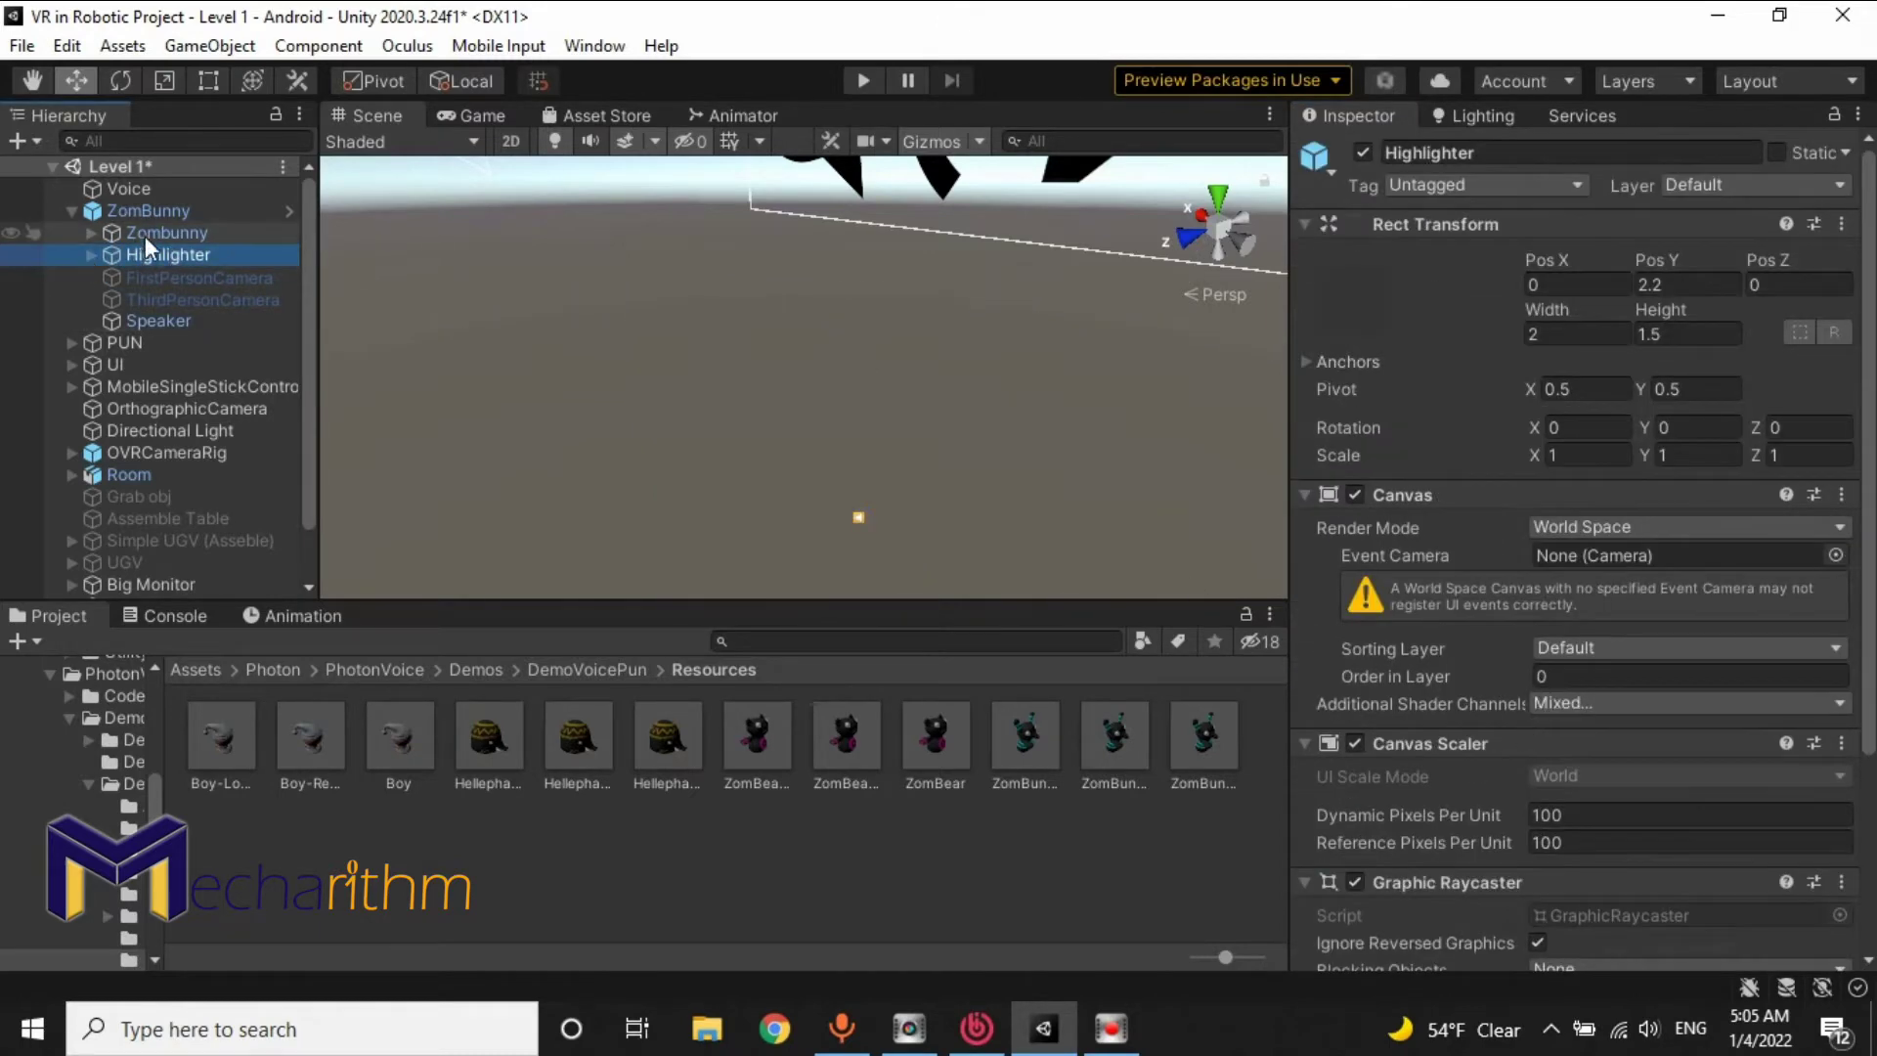
Step: Disable ZomBunny's Animator and remove the Photon Animator View entry from the Photon View's Observed Components
left_click(130, 215)
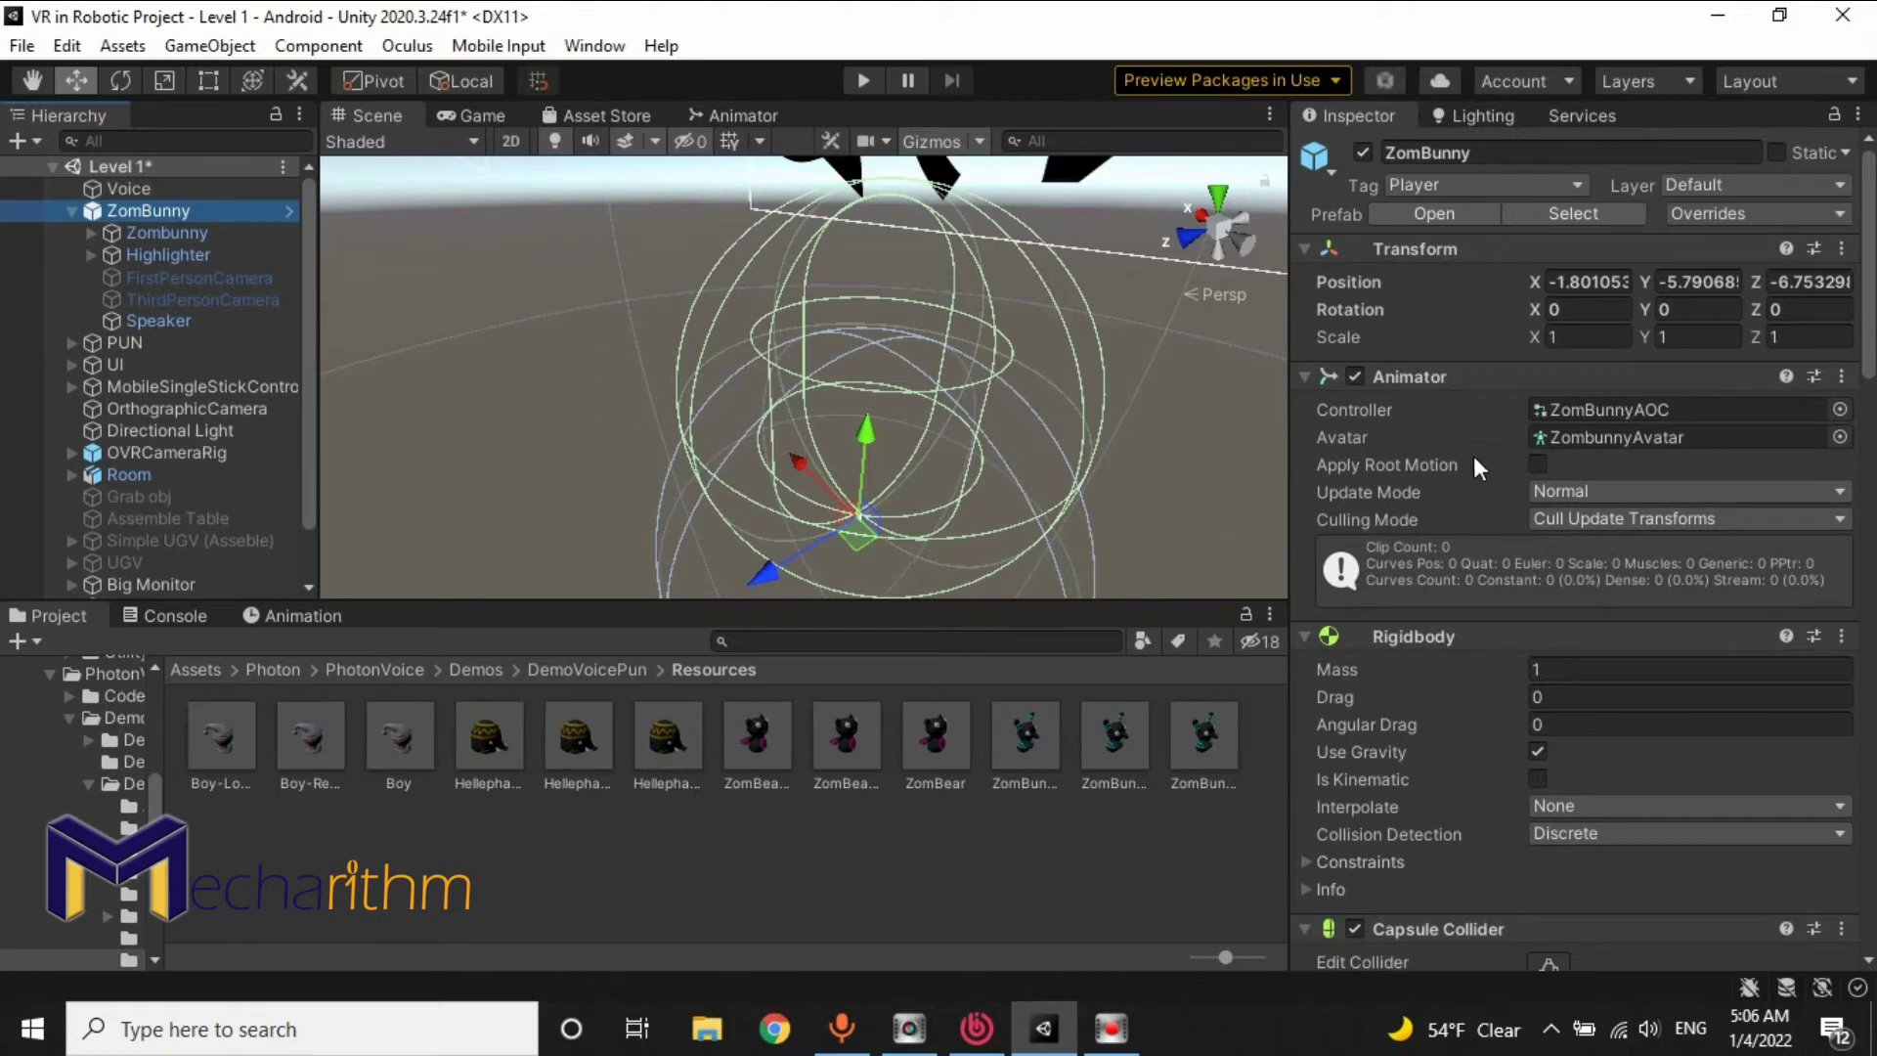
left_click(1354, 377)
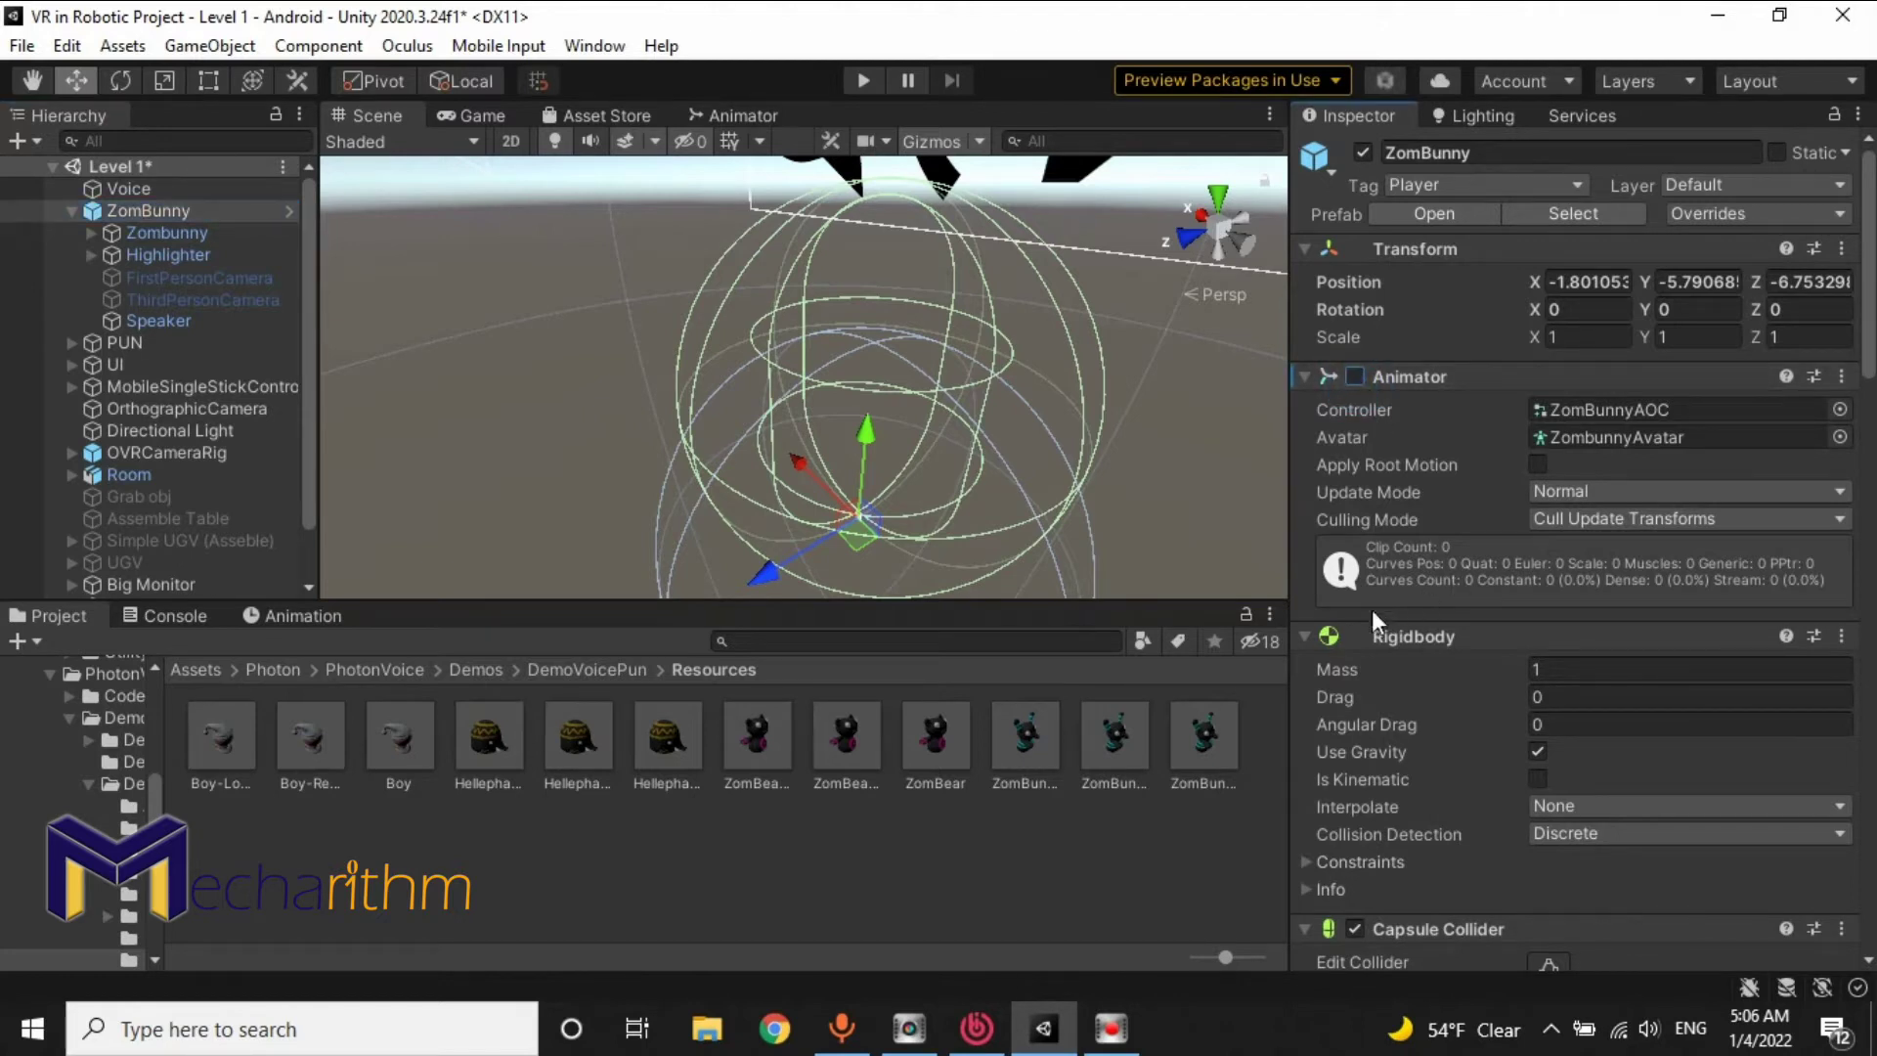
left_click(1305, 635)
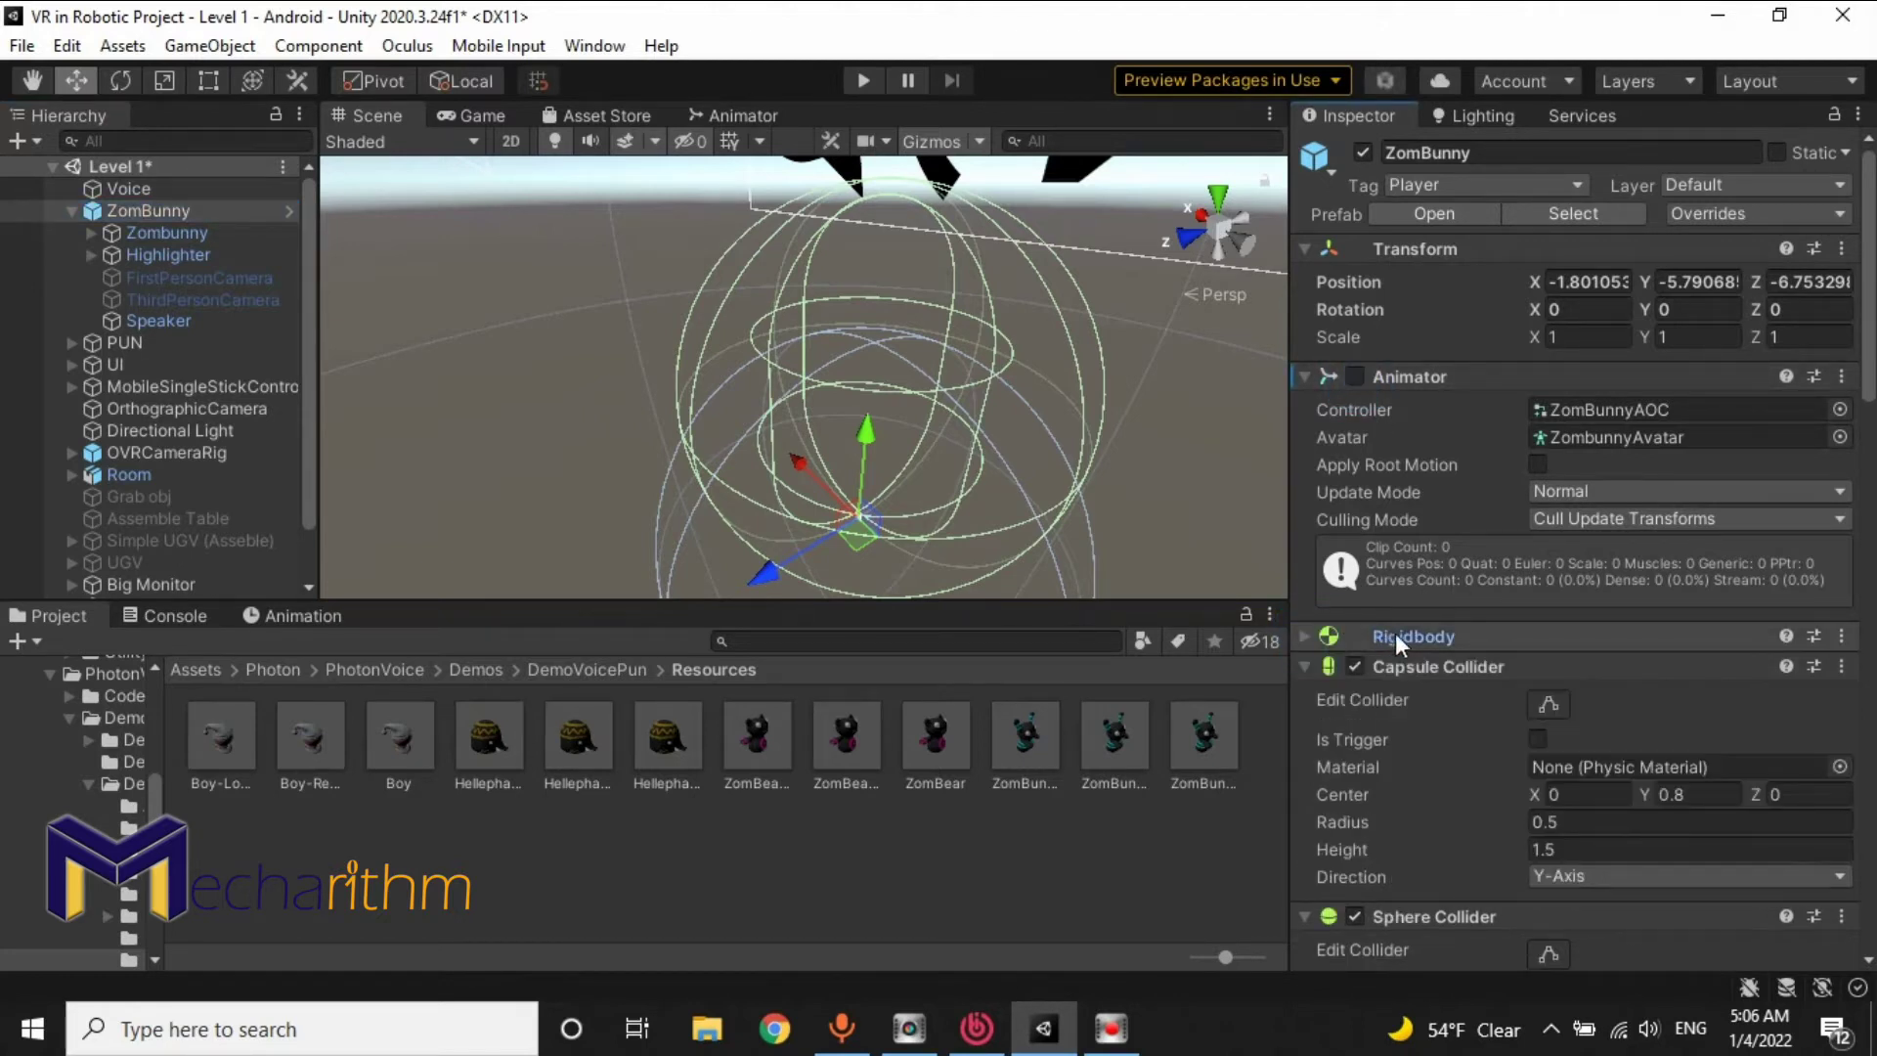
scroll(1453, 632, "down", 3)
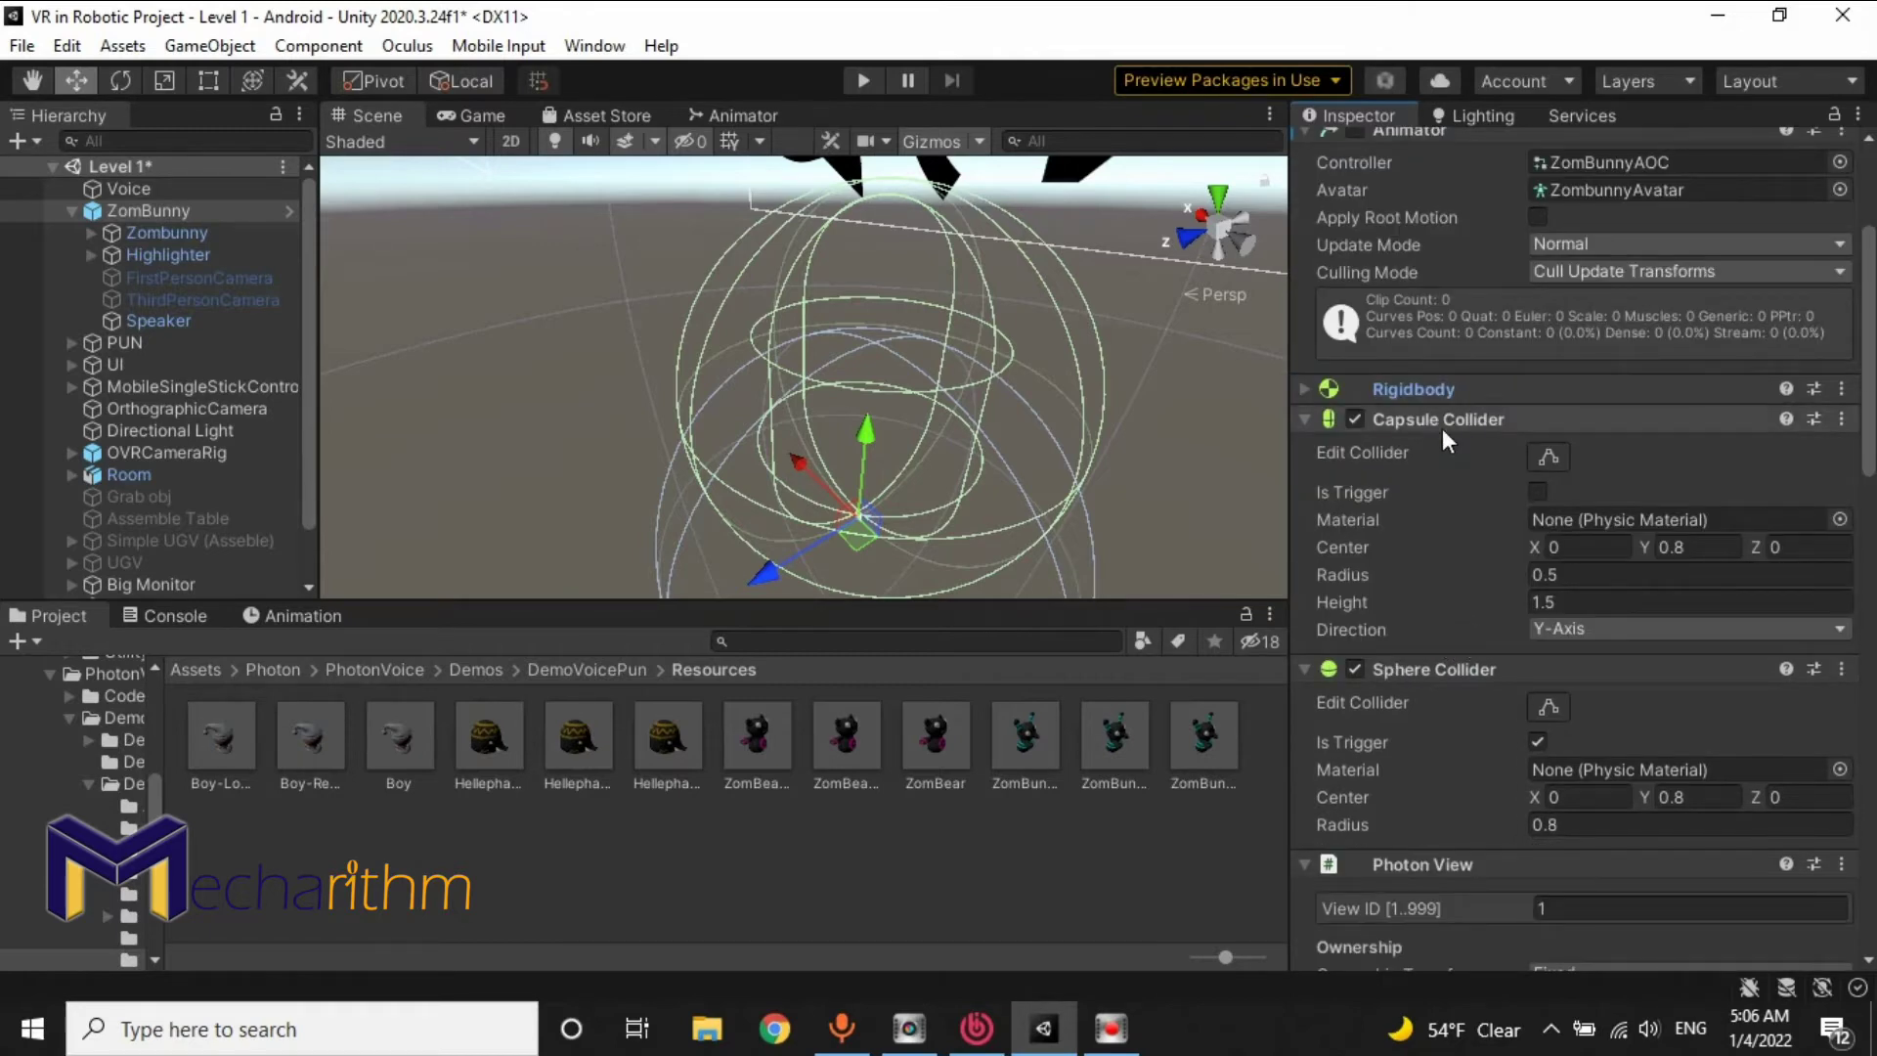
scroll(1447, 669, "down", 5)
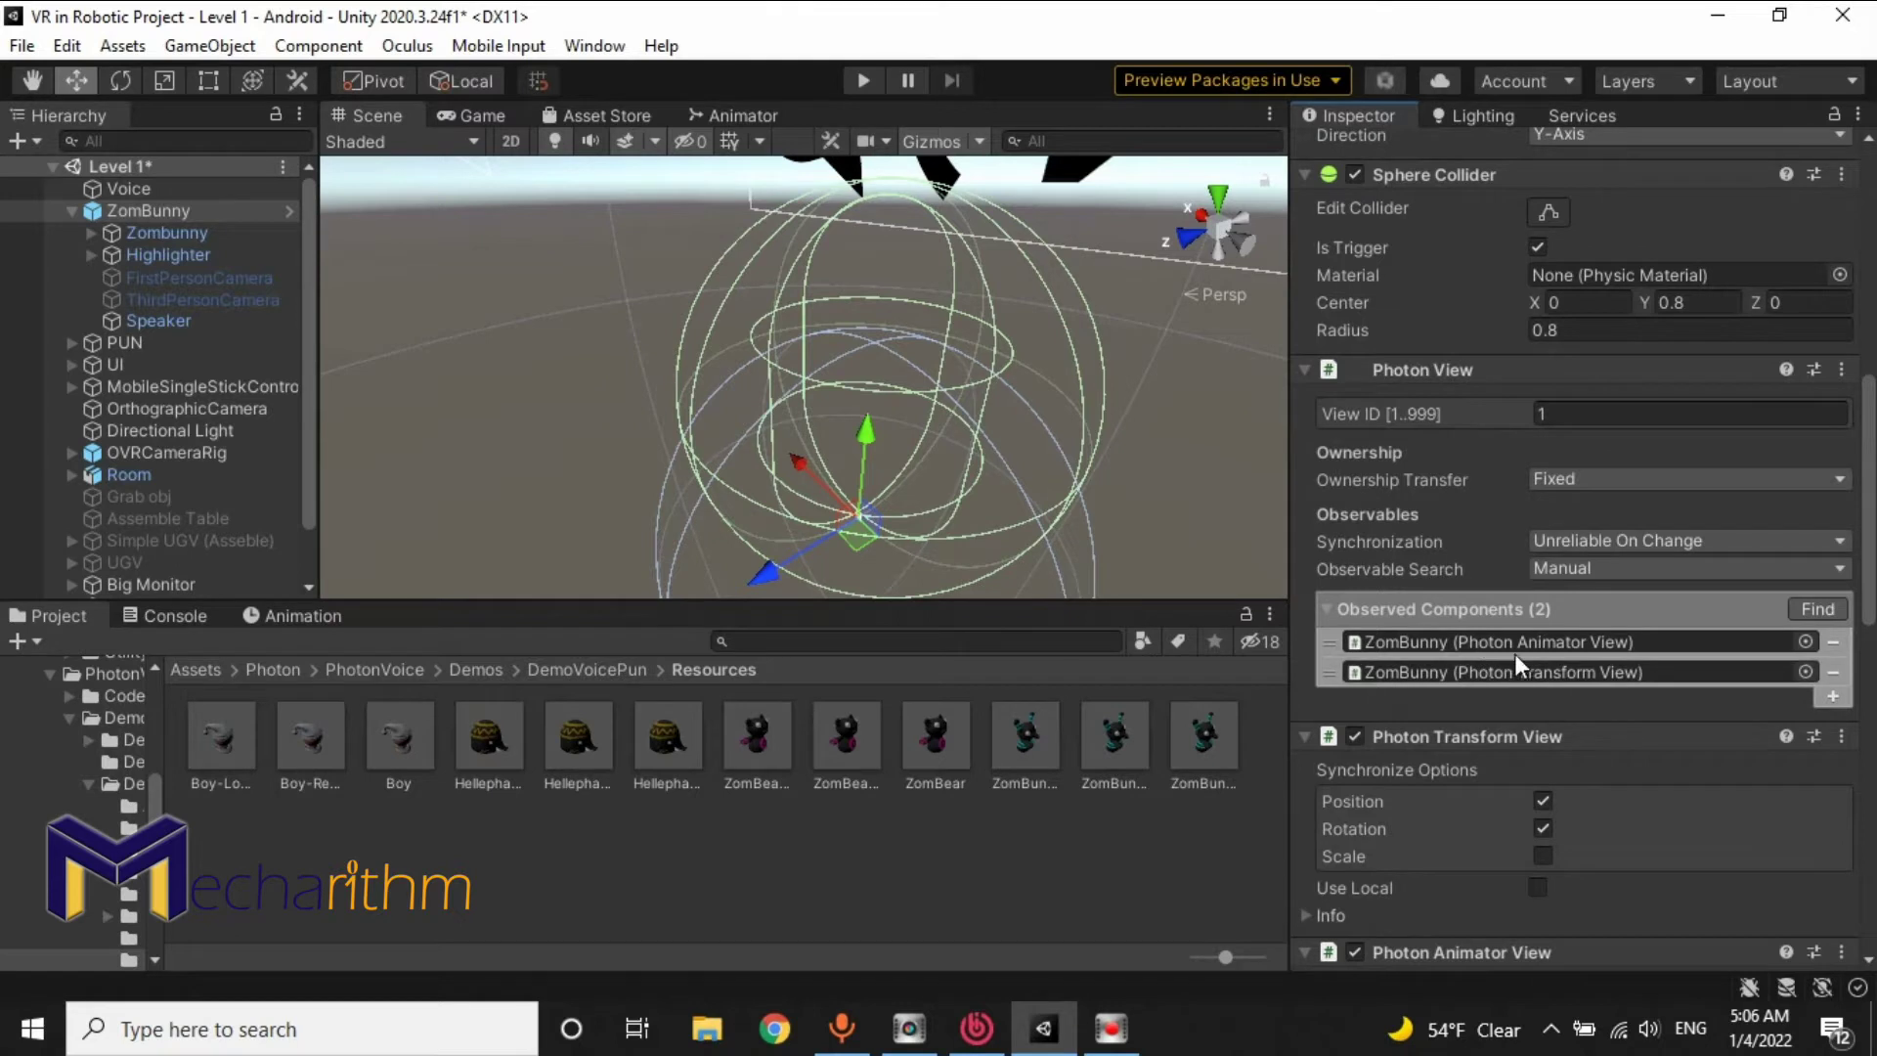
left_click(1446, 641)
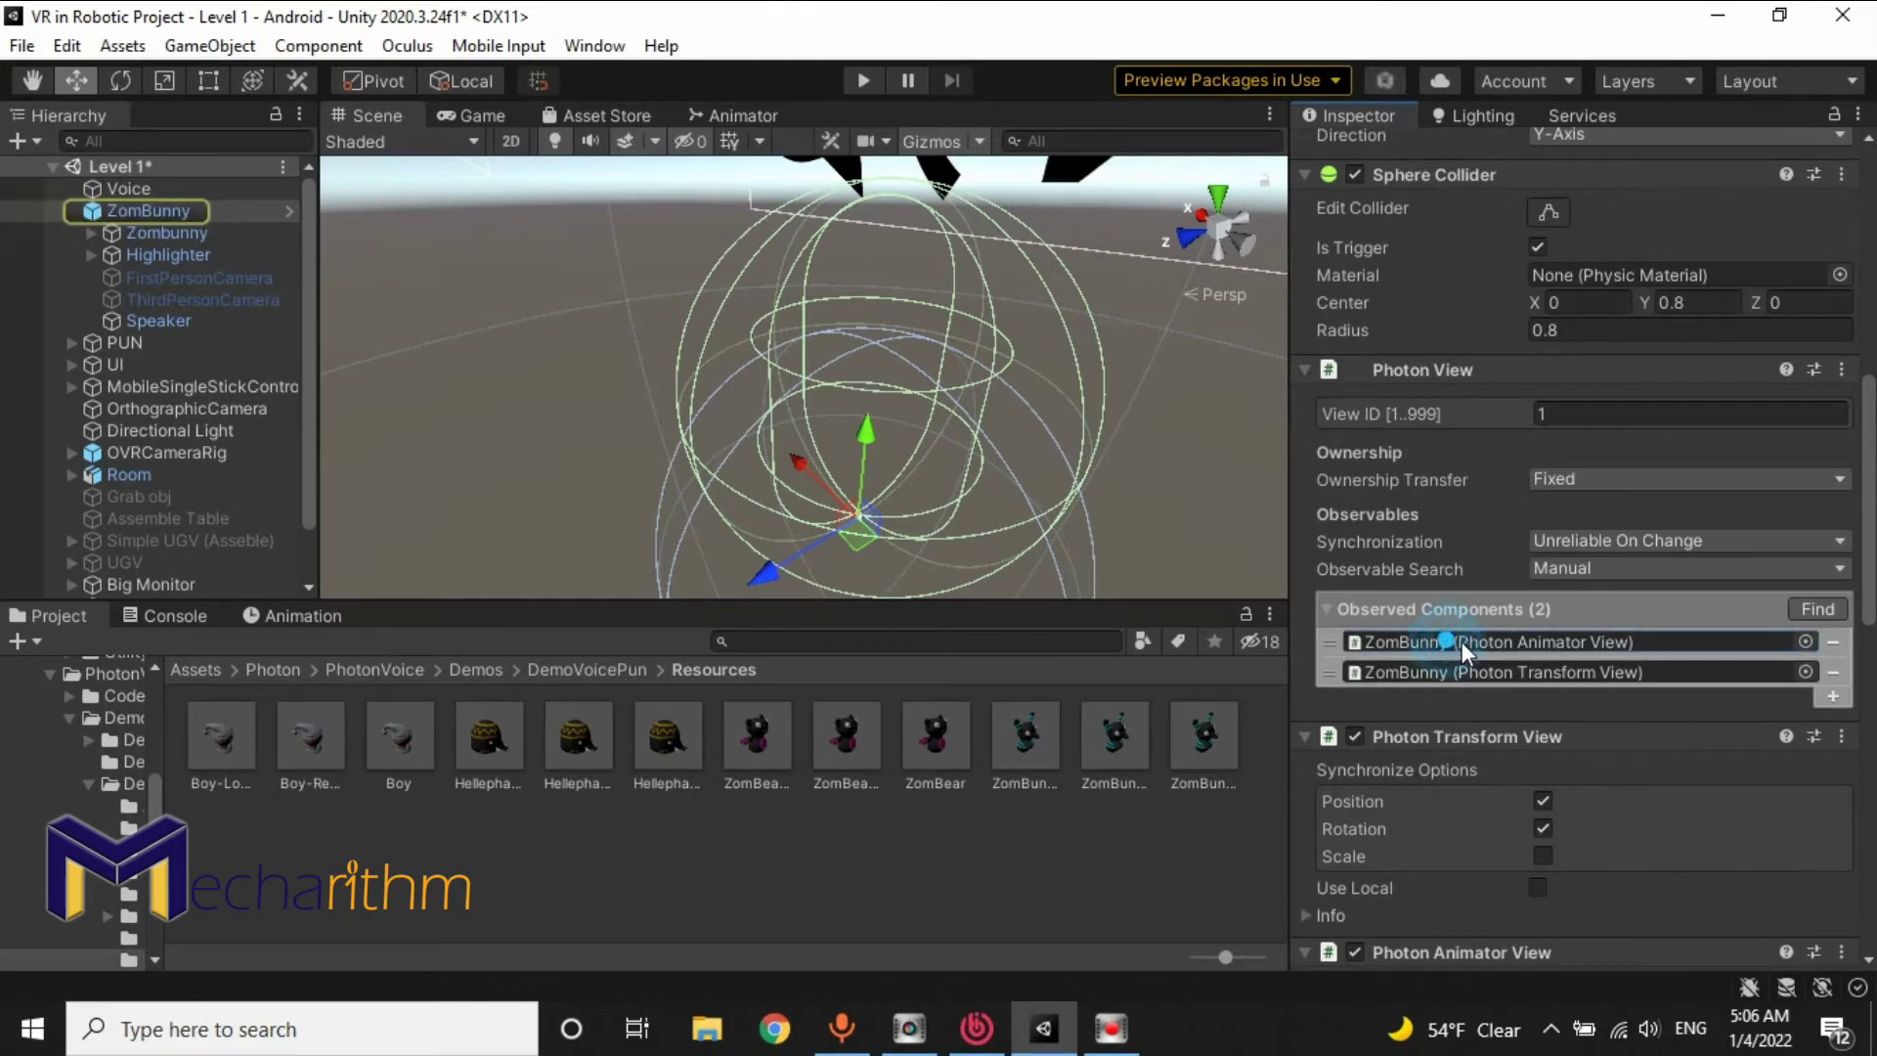
left_click(1834, 642)
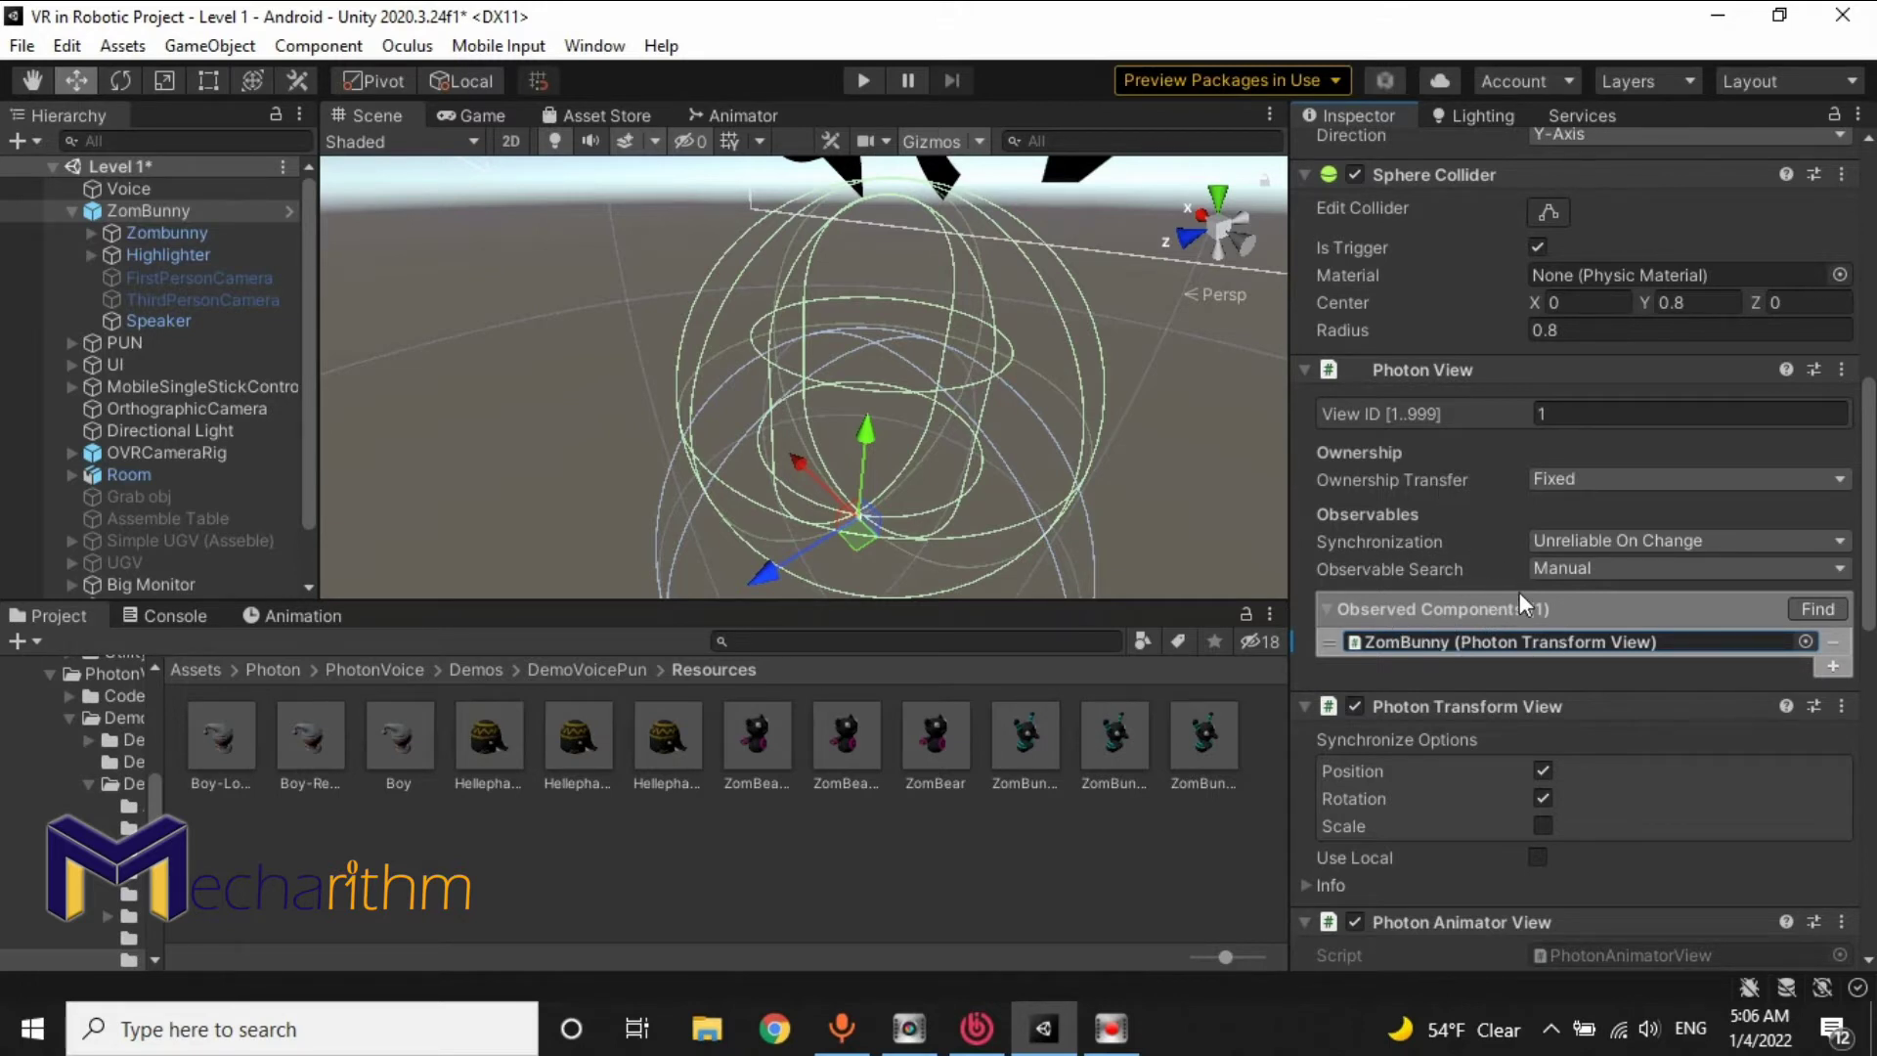
Step: Remove the Photon Animator View component from ZomBunny
scroll(1521, 620, "down", 3)
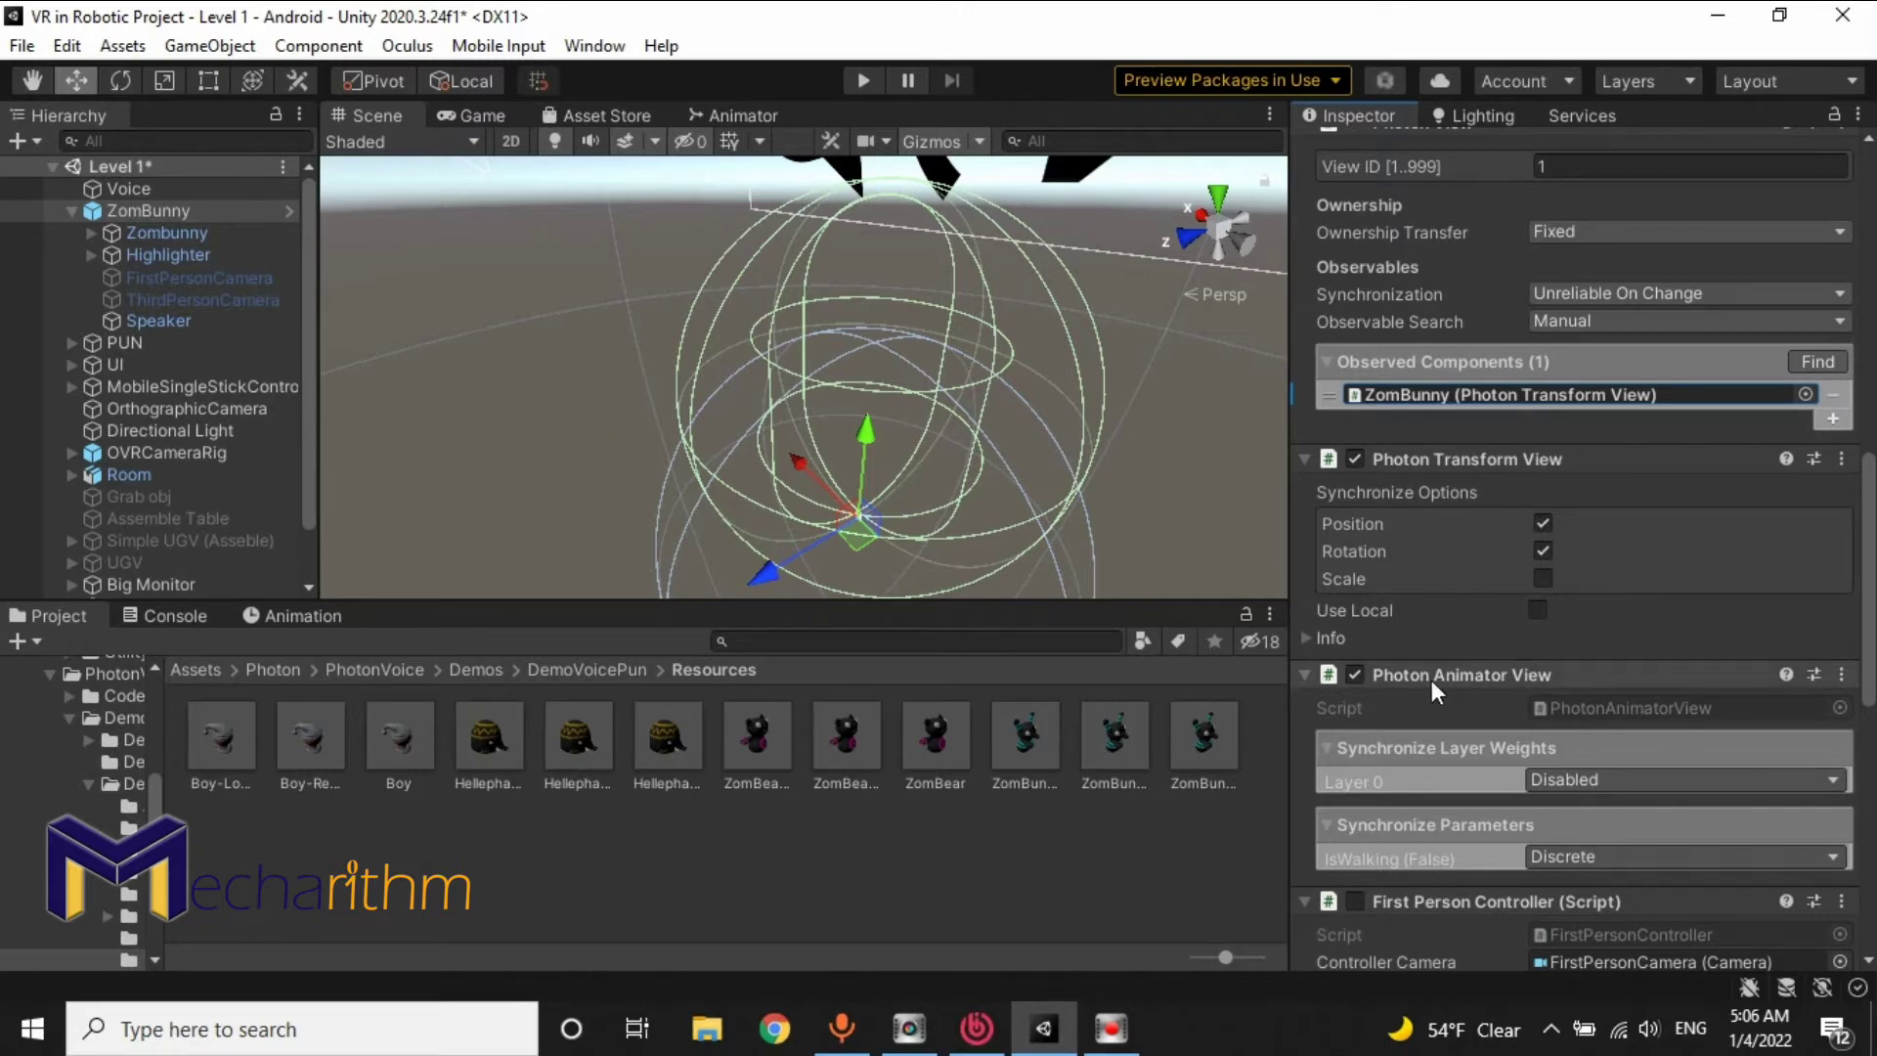
right_click(1494, 674)
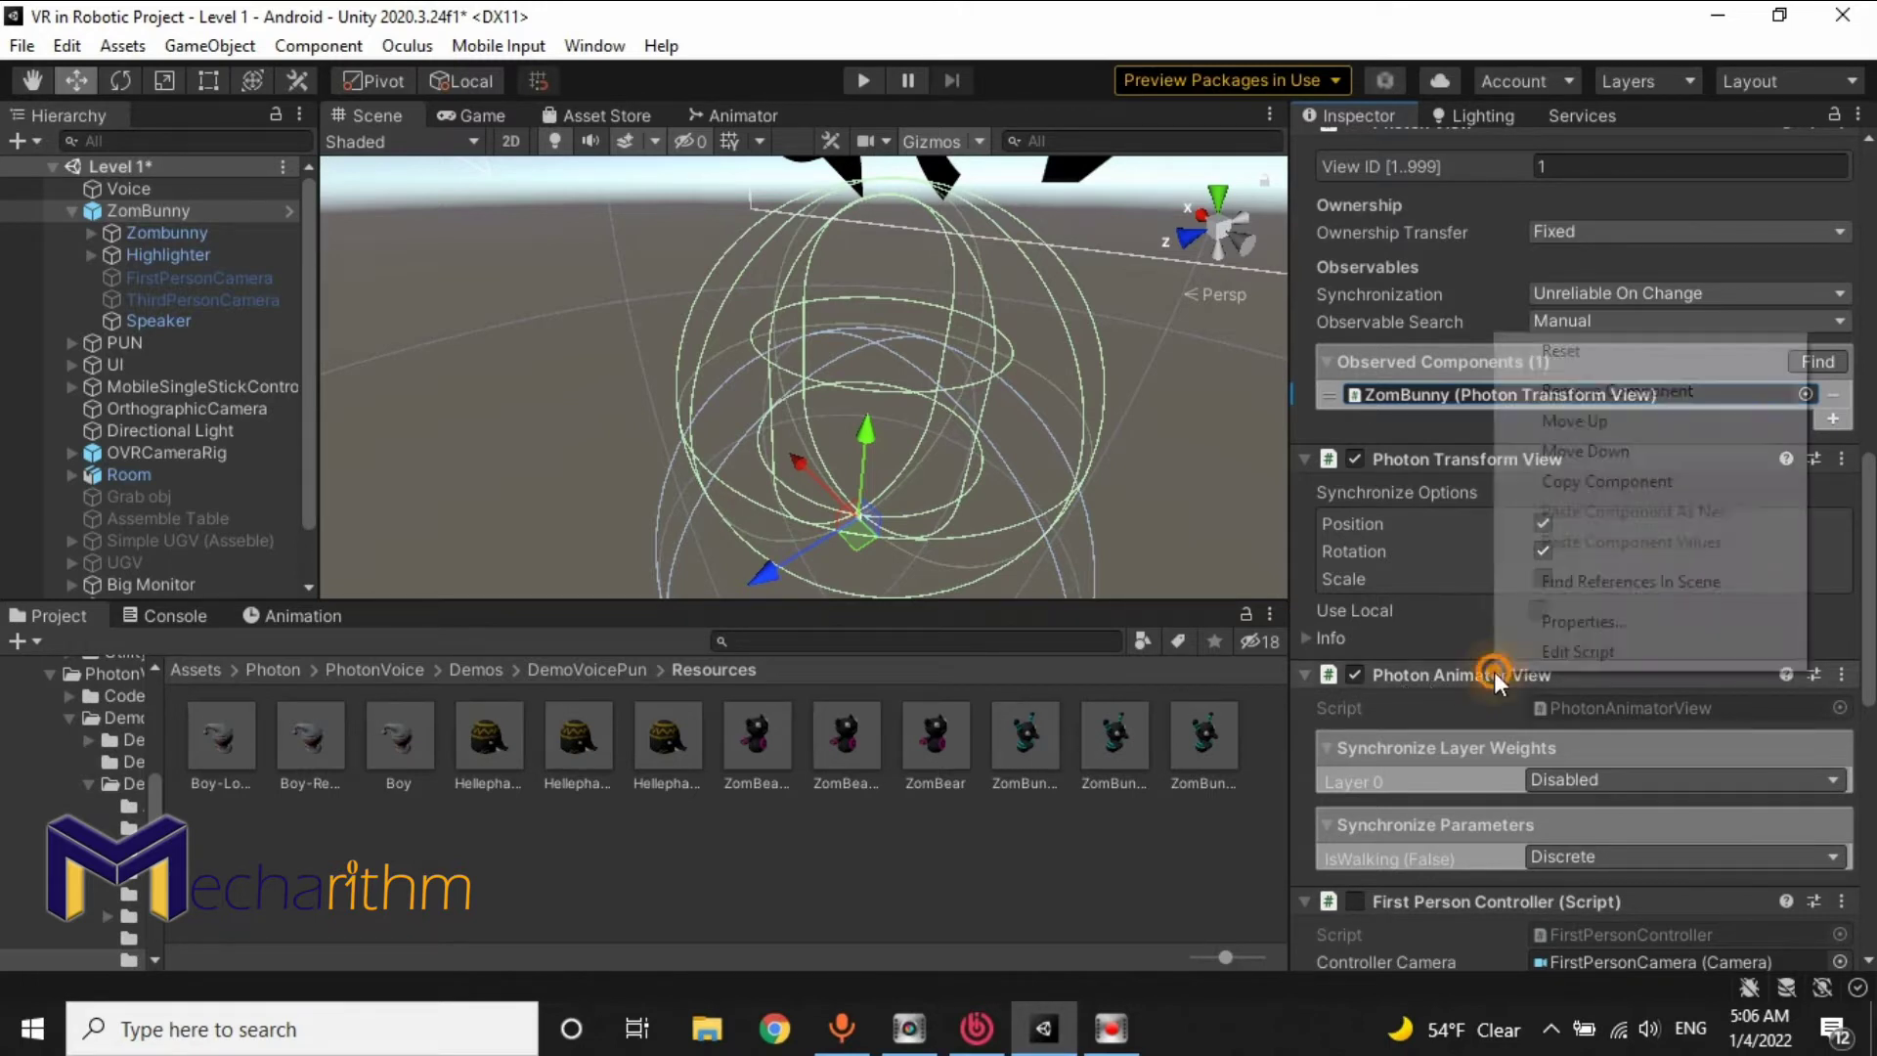
left_click(1598, 413)
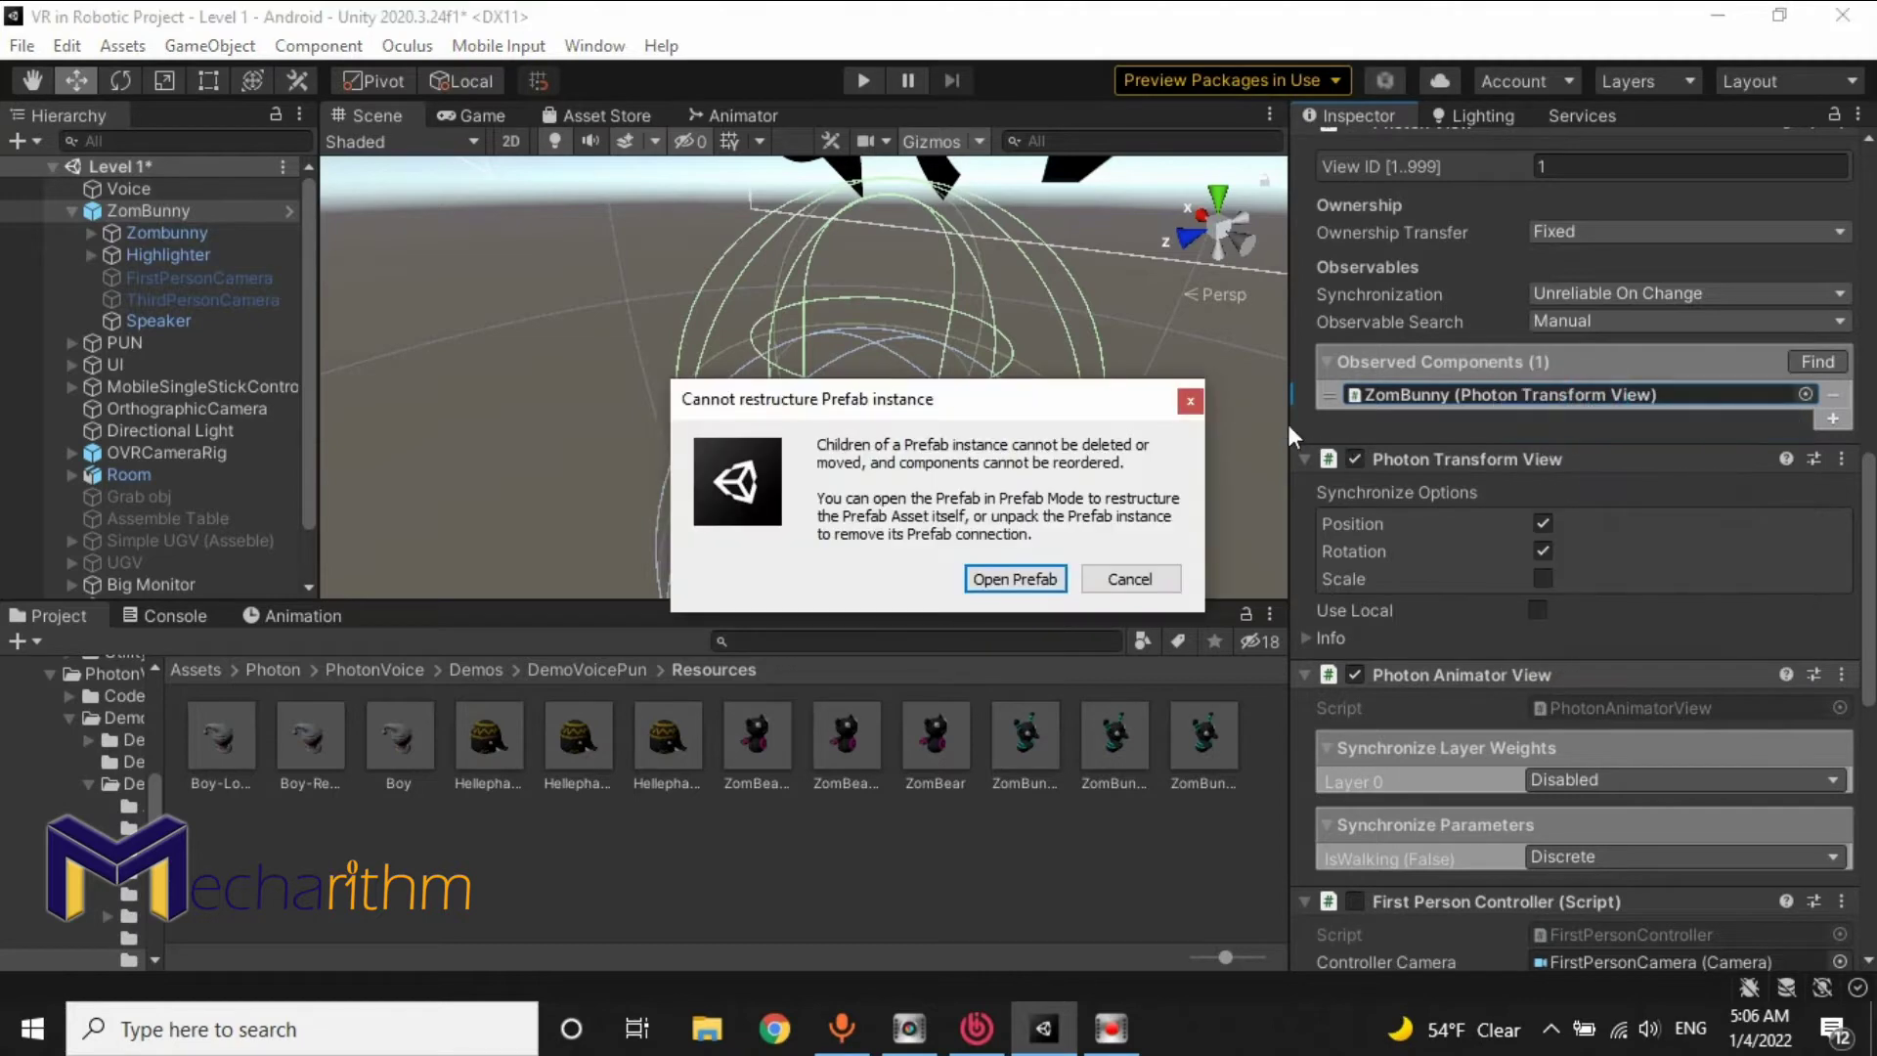
left_click(1192, 391)
right_click(1486, 675)
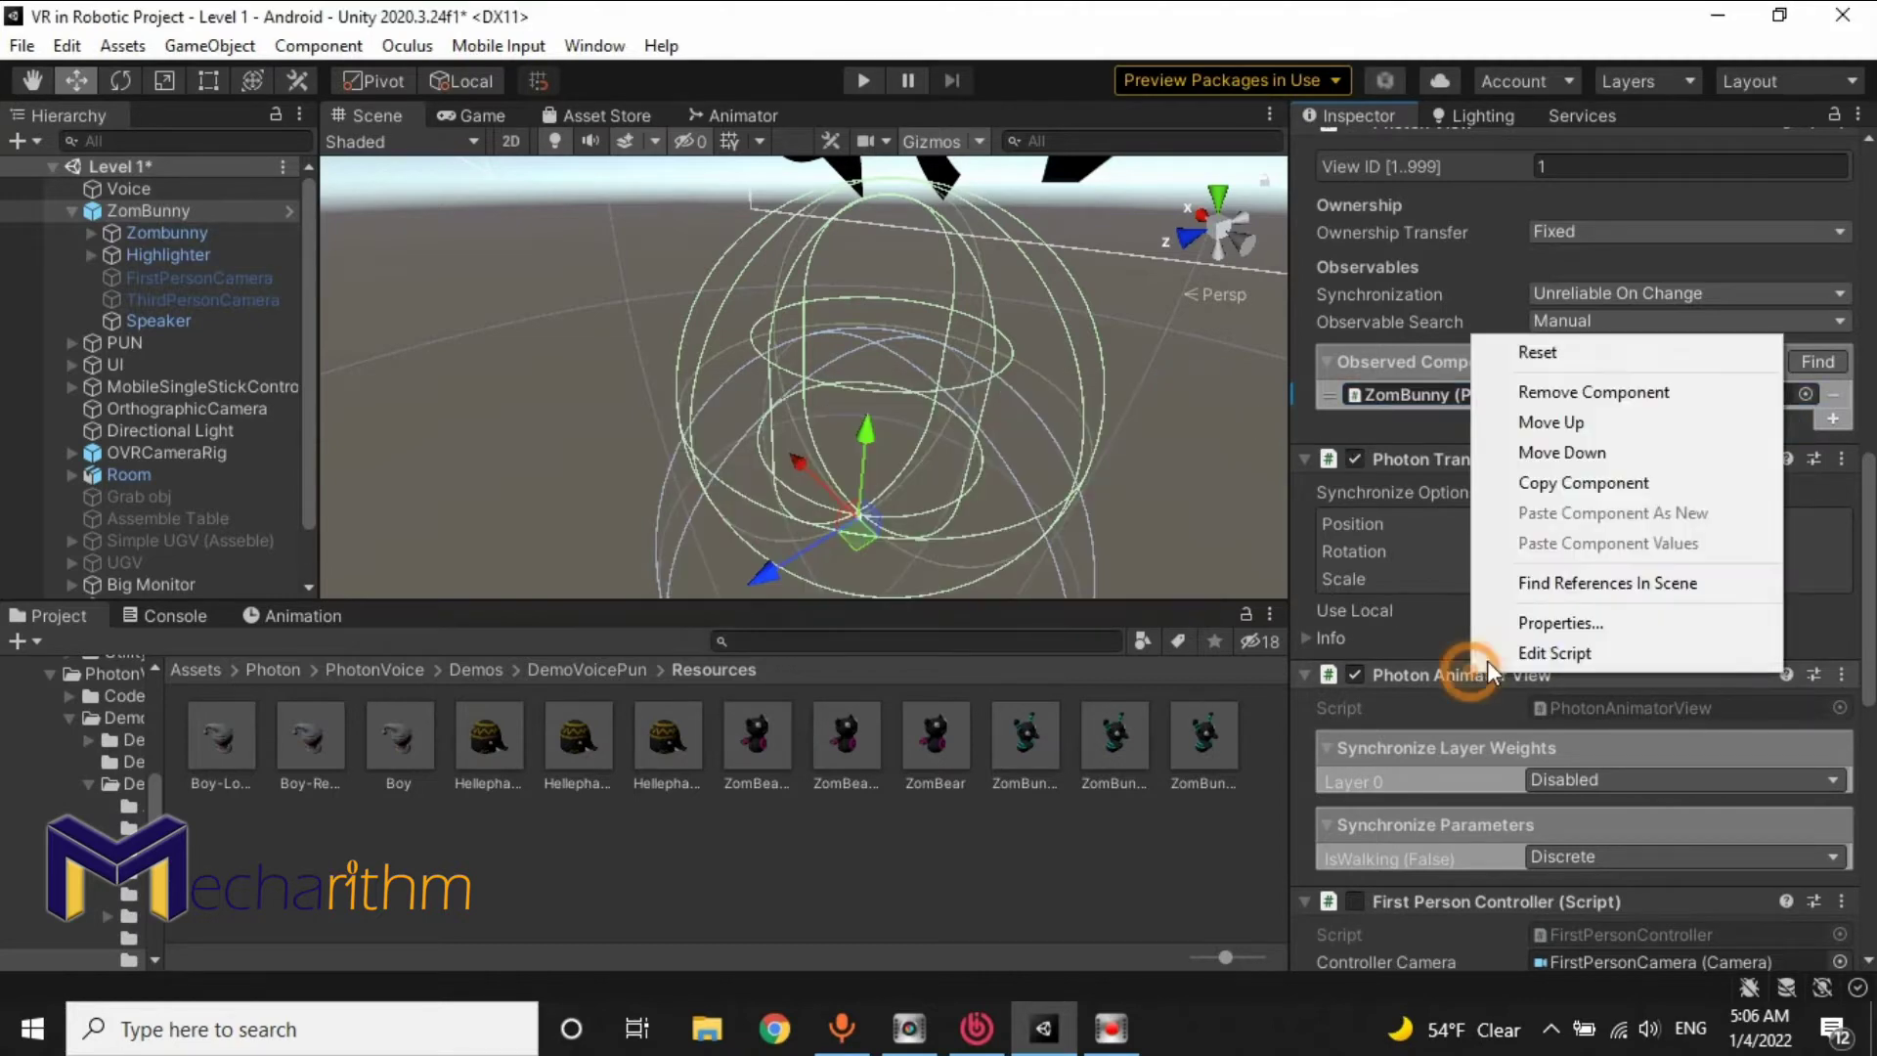
left_click(1586, 391)
Step: Remove the First Person, Third Person and Orthographic Controller scripts from ZomBunny
scroll(1497, 724, "down", 5)
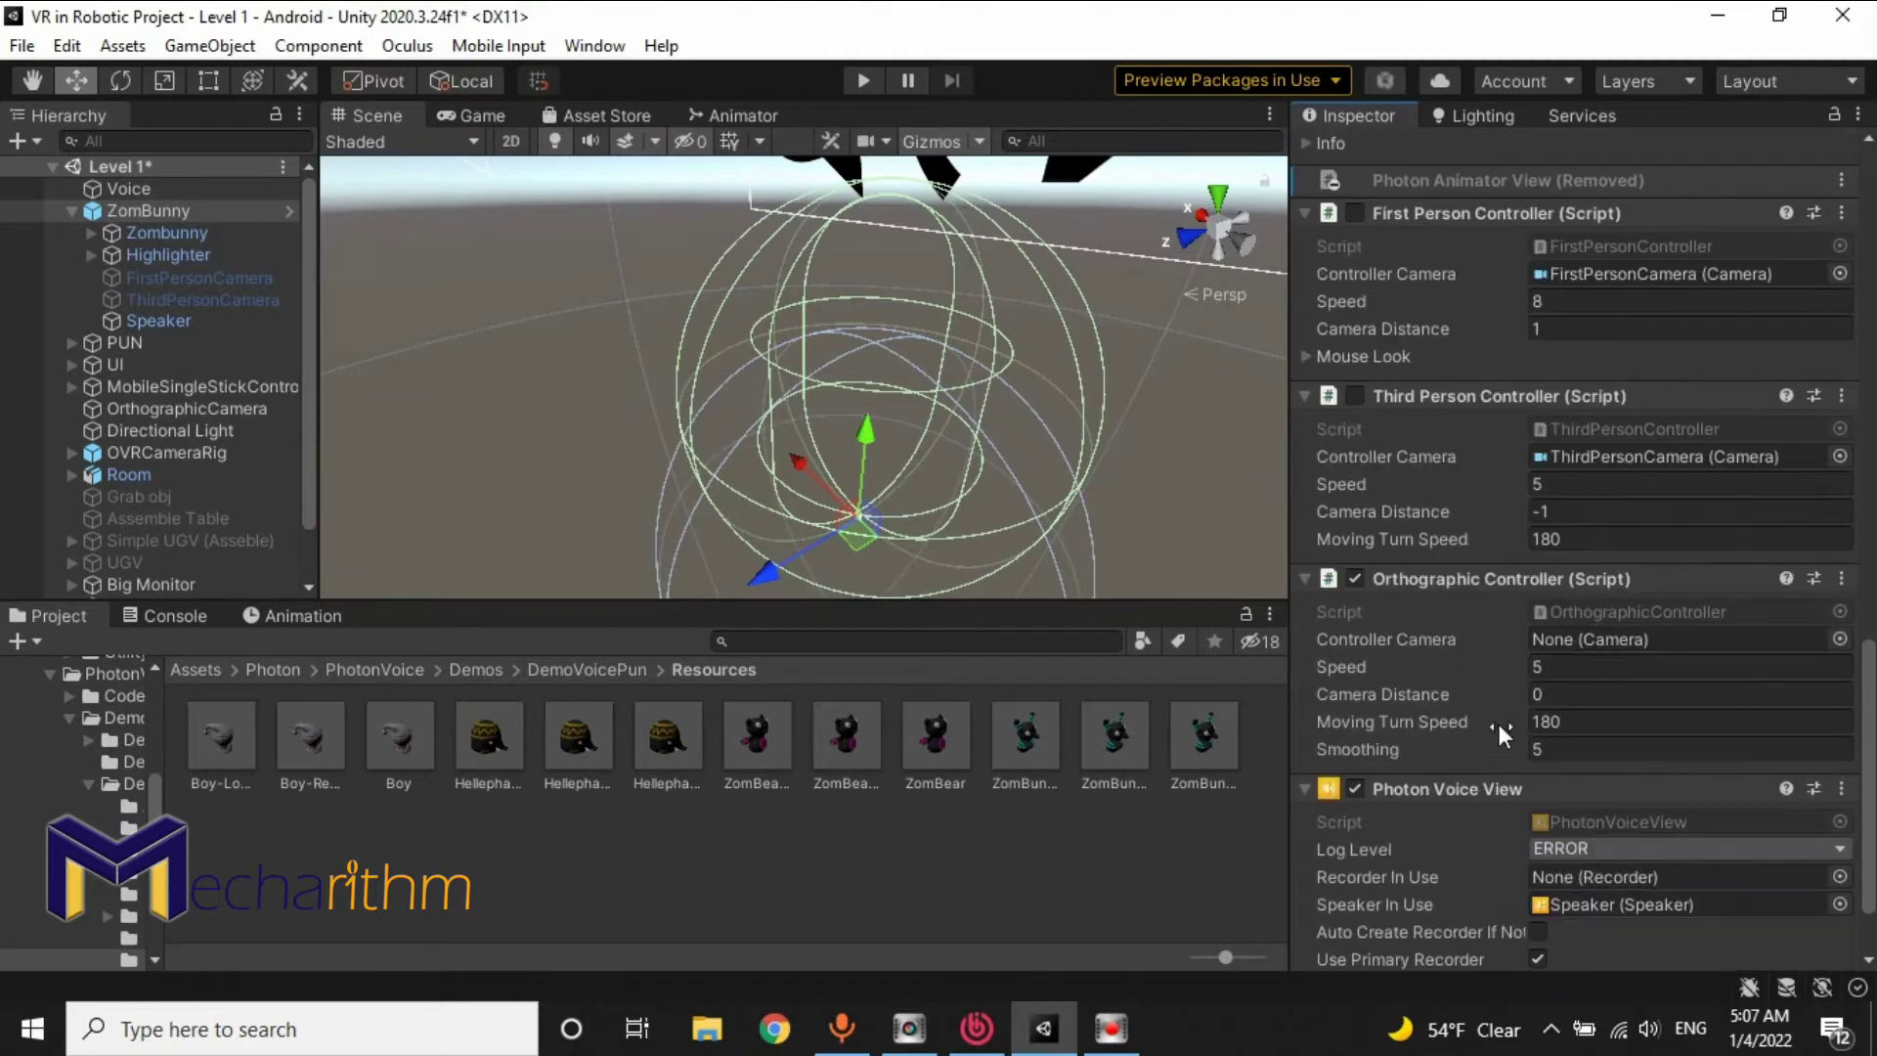
scroll(1486, 547, "up", 4)
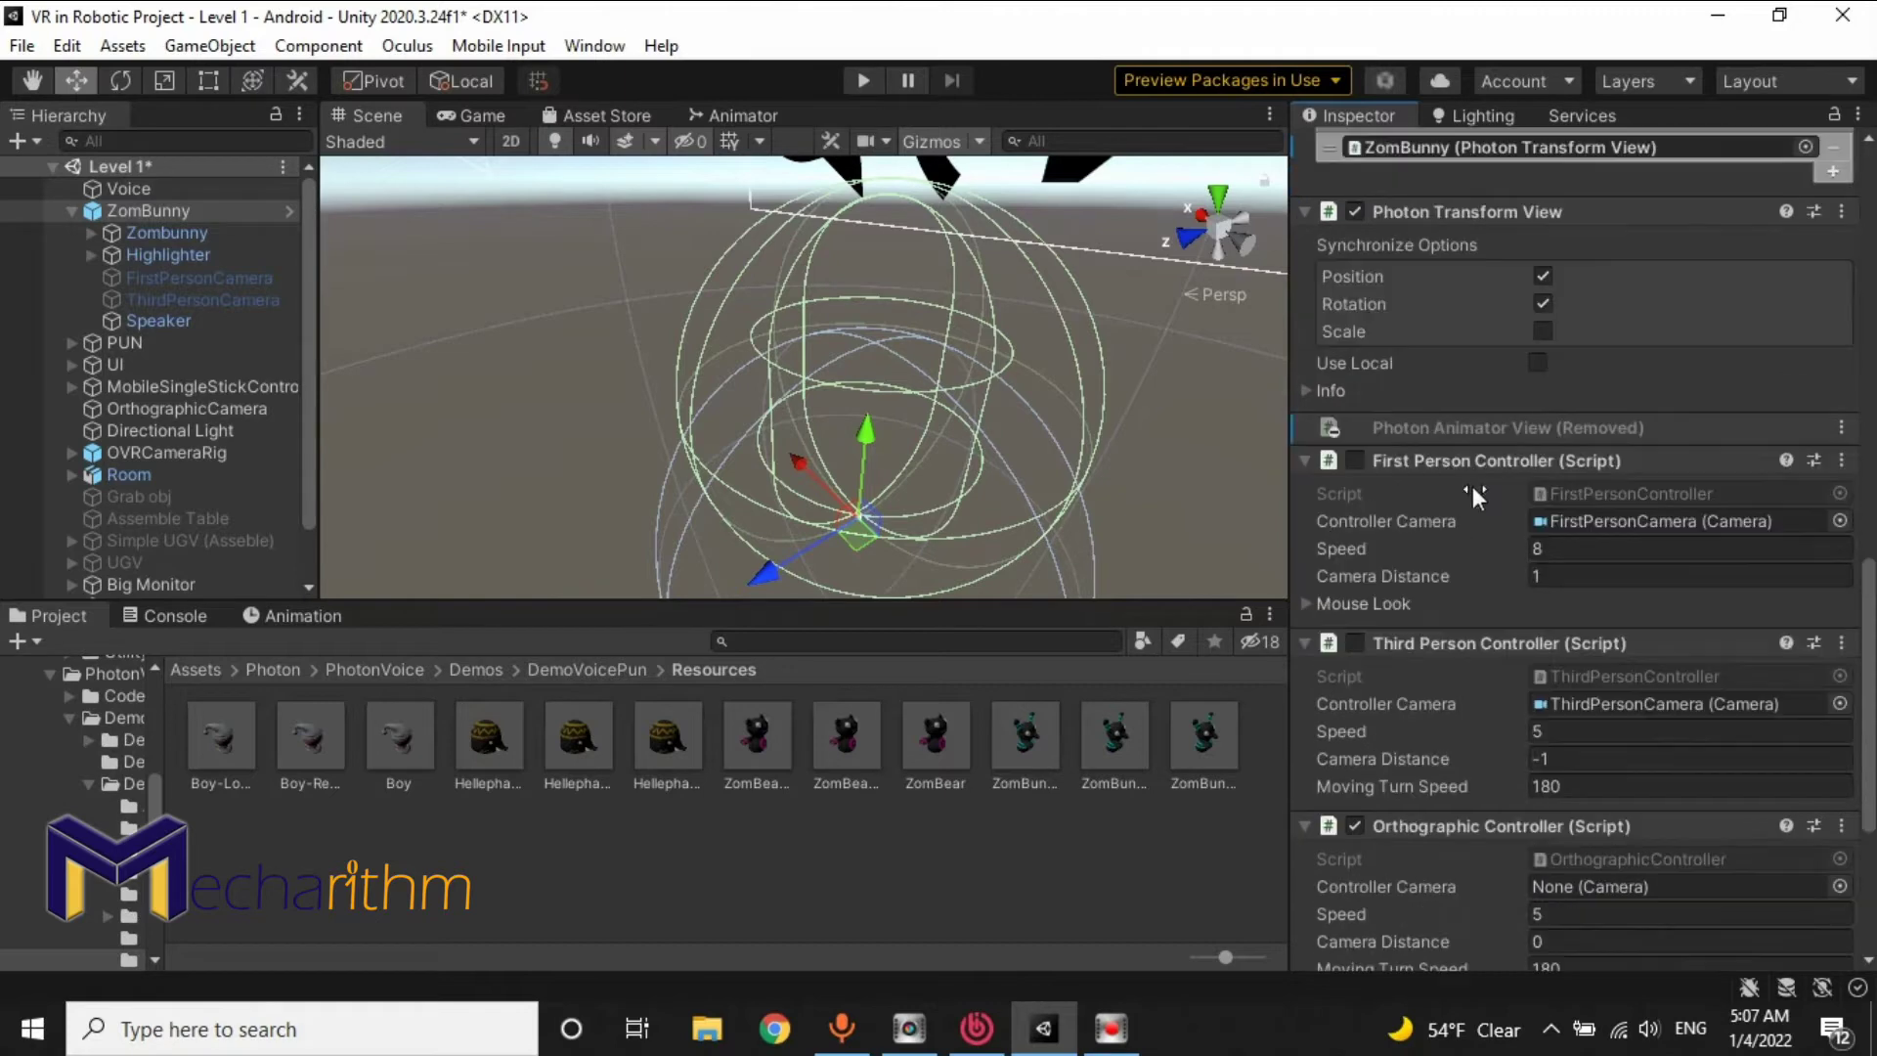
right_click(1418, 465)
left_click(1419, 508)
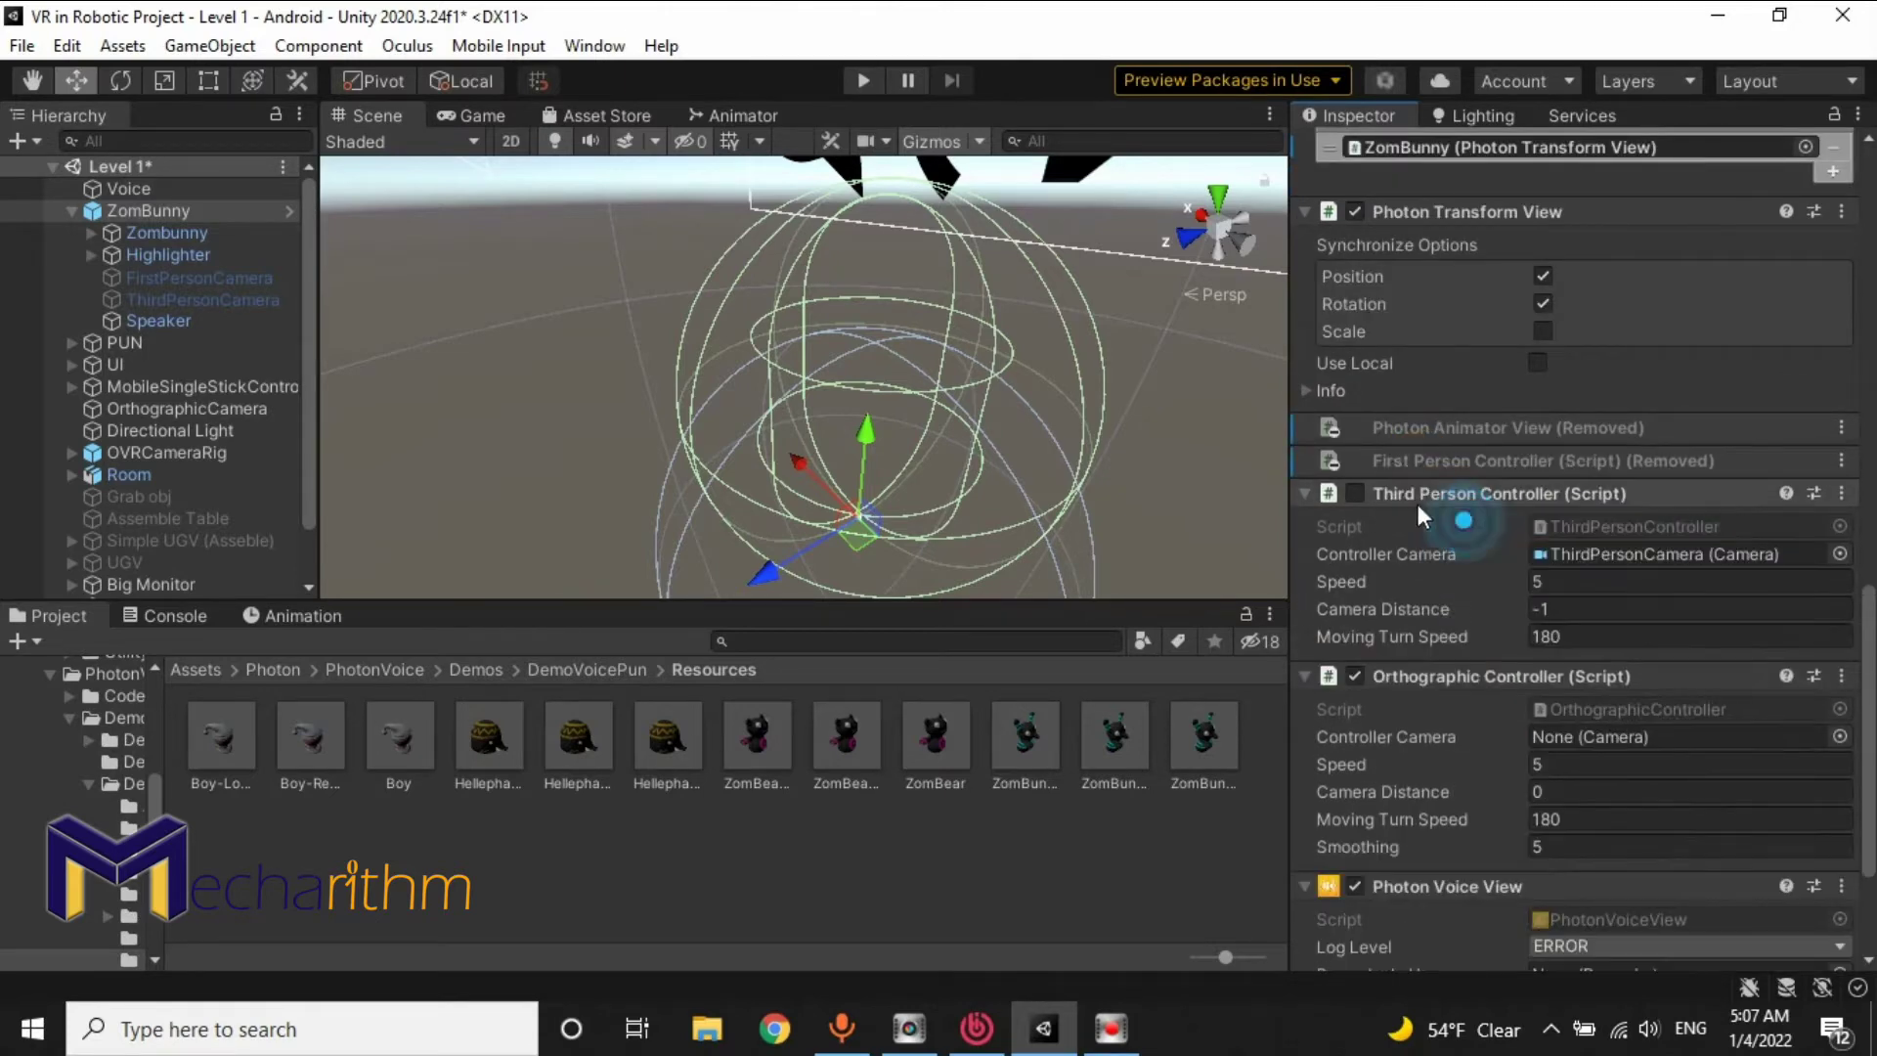
right_click(1424, 493)
left_click(1474, 542)
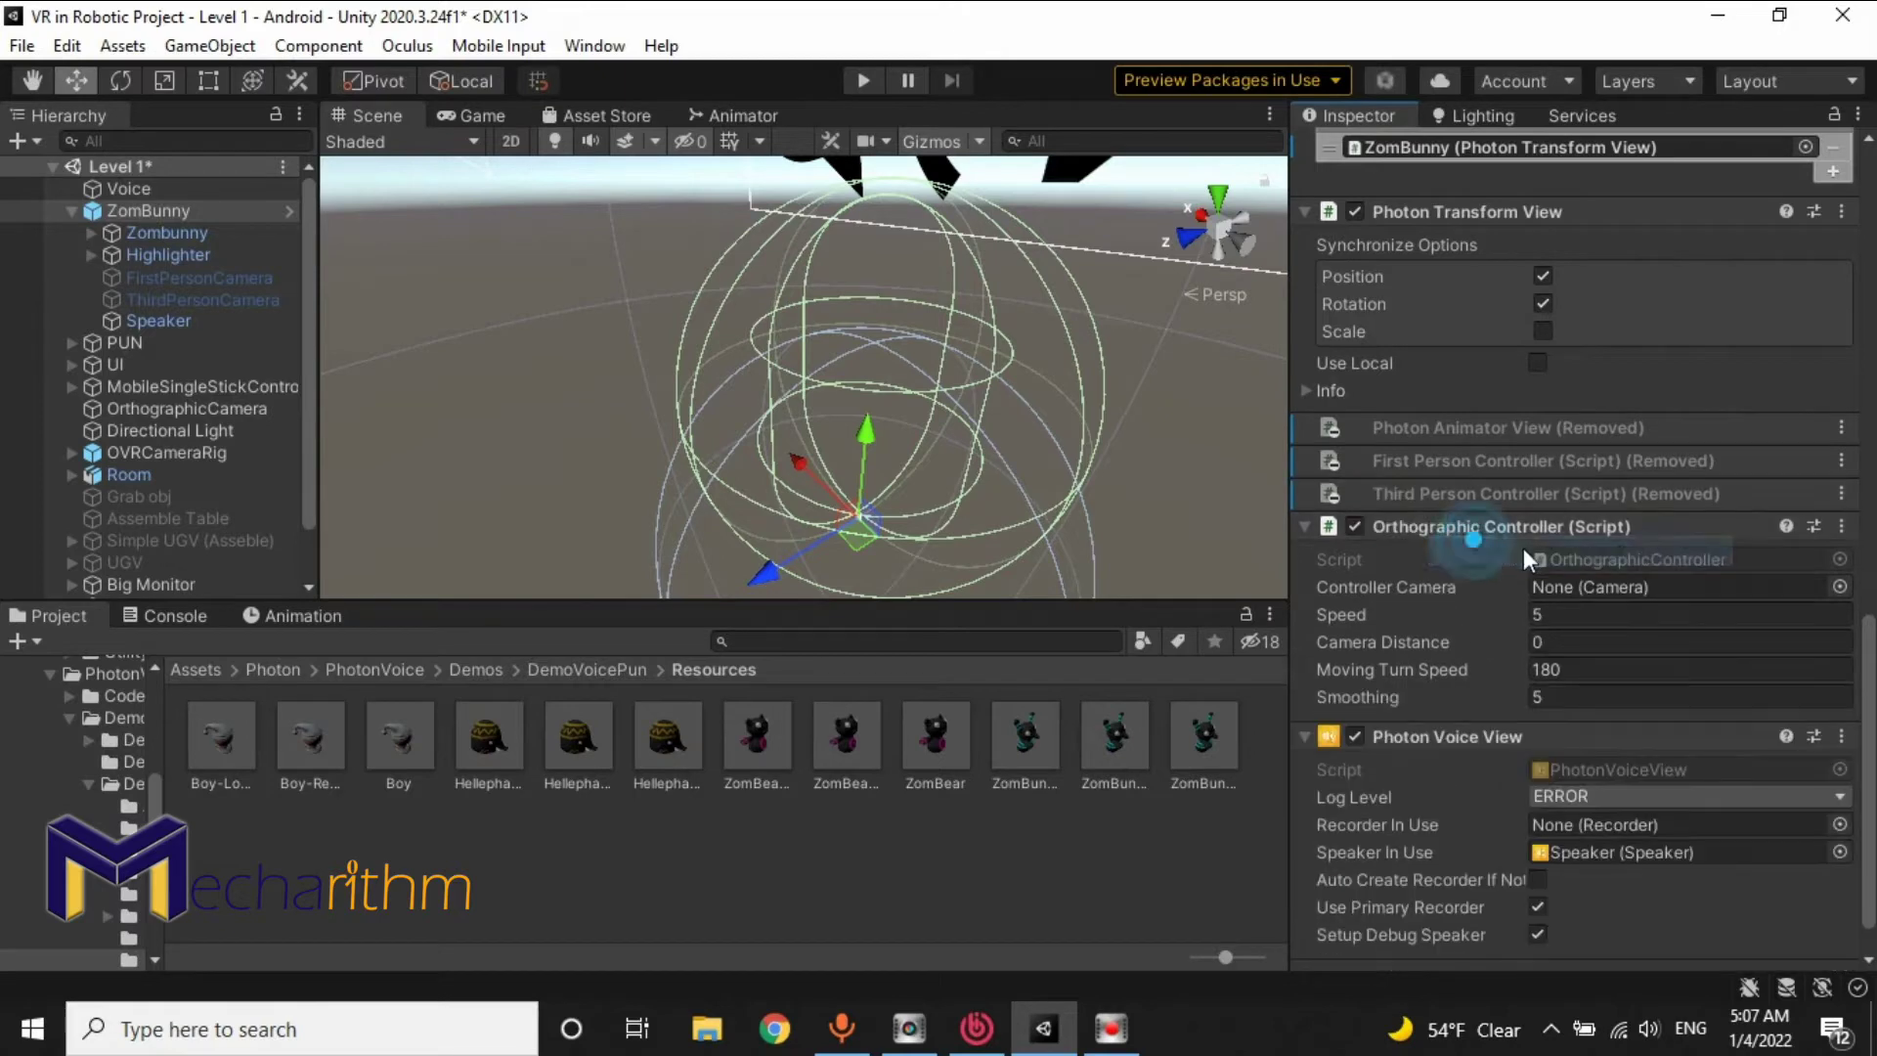
right_click(1435, 526)
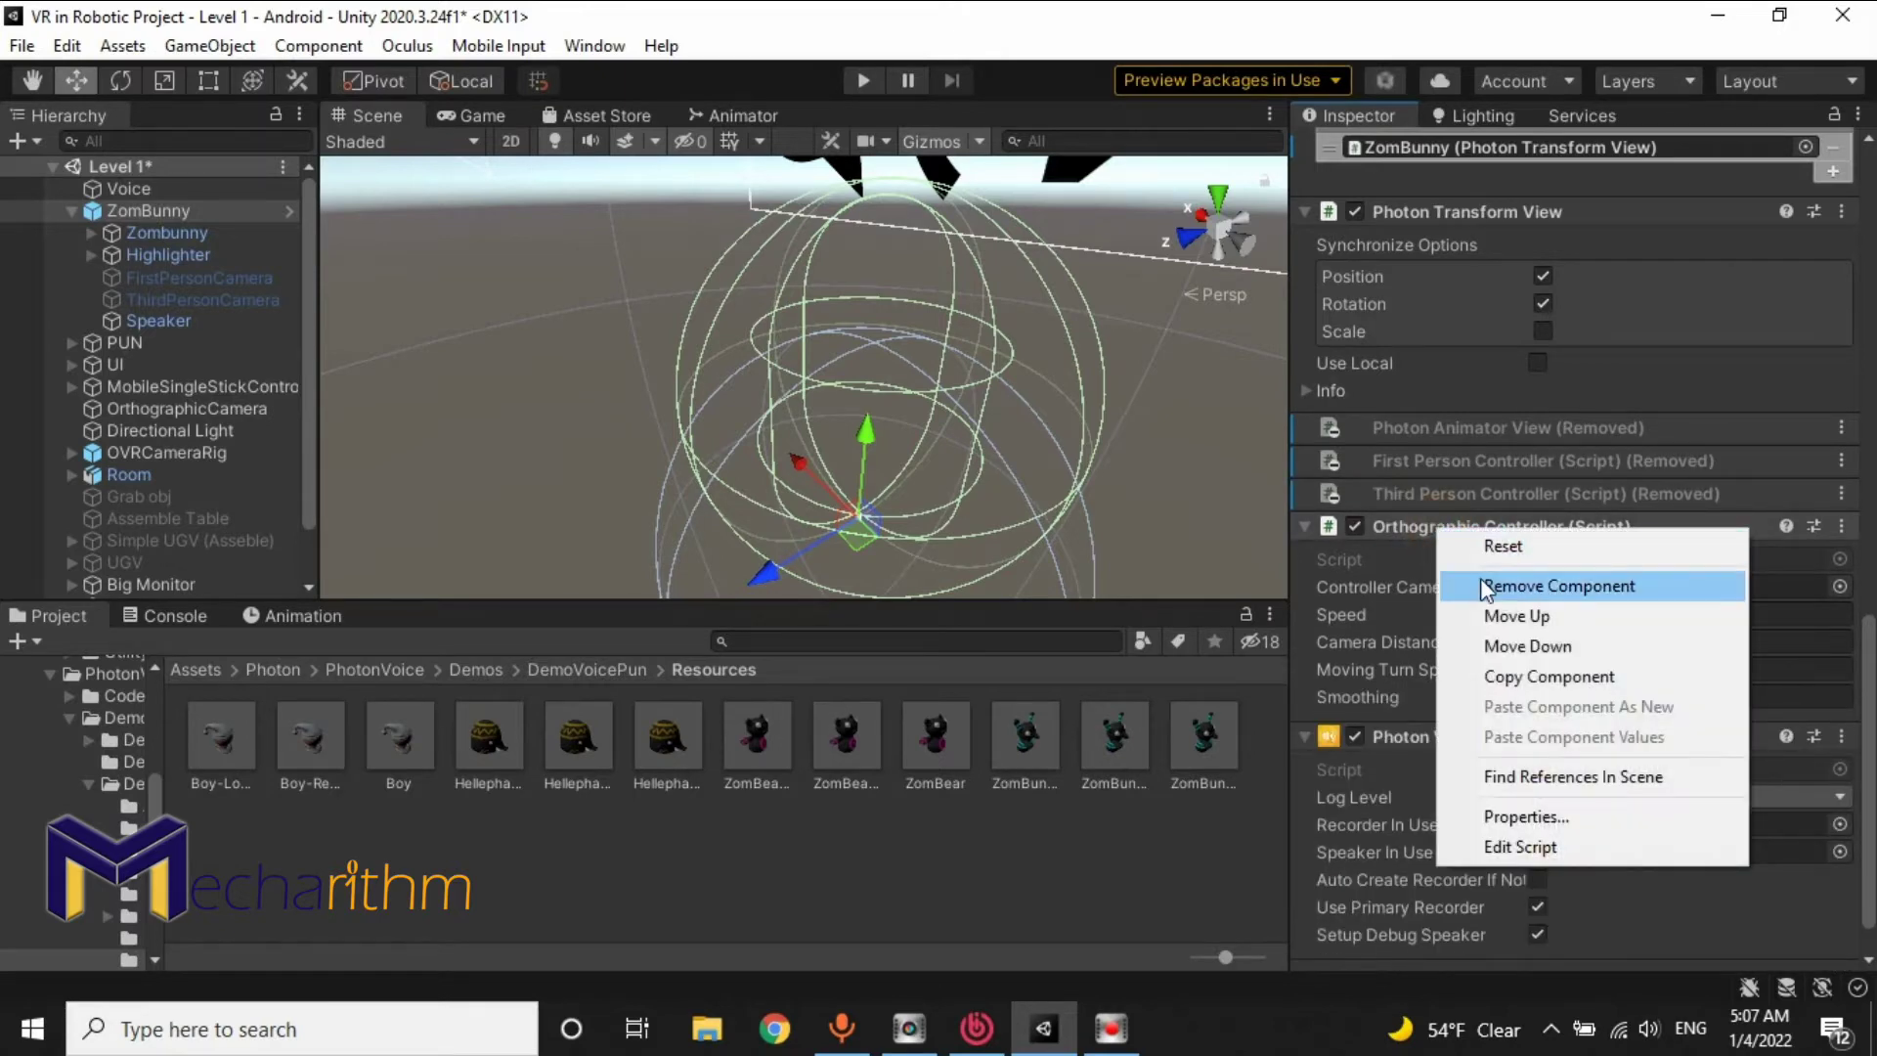
left_click(1481, 583)
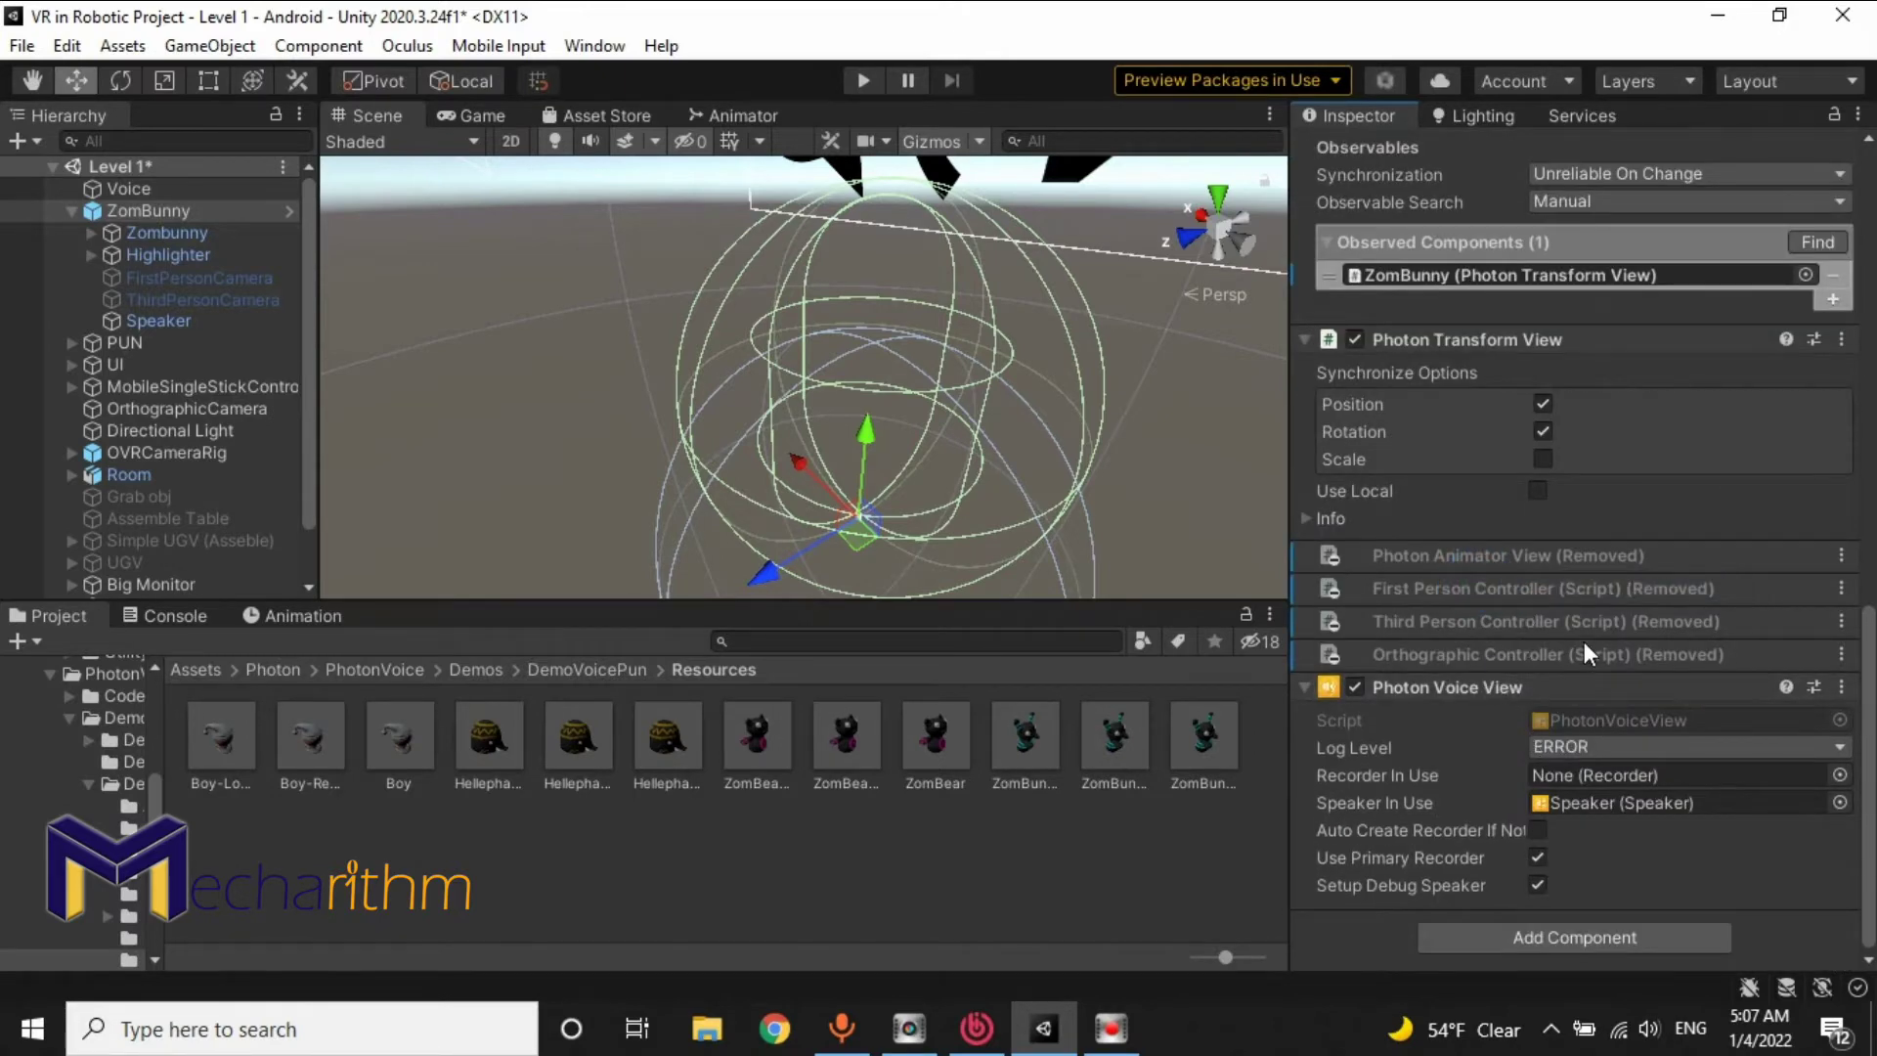
Step: Remove the Animator, Rigidbody, Capsule Collider and Sphere Collider components from ZomBunny and review the remaining ones
scroll(1634, 612, "up", 10)
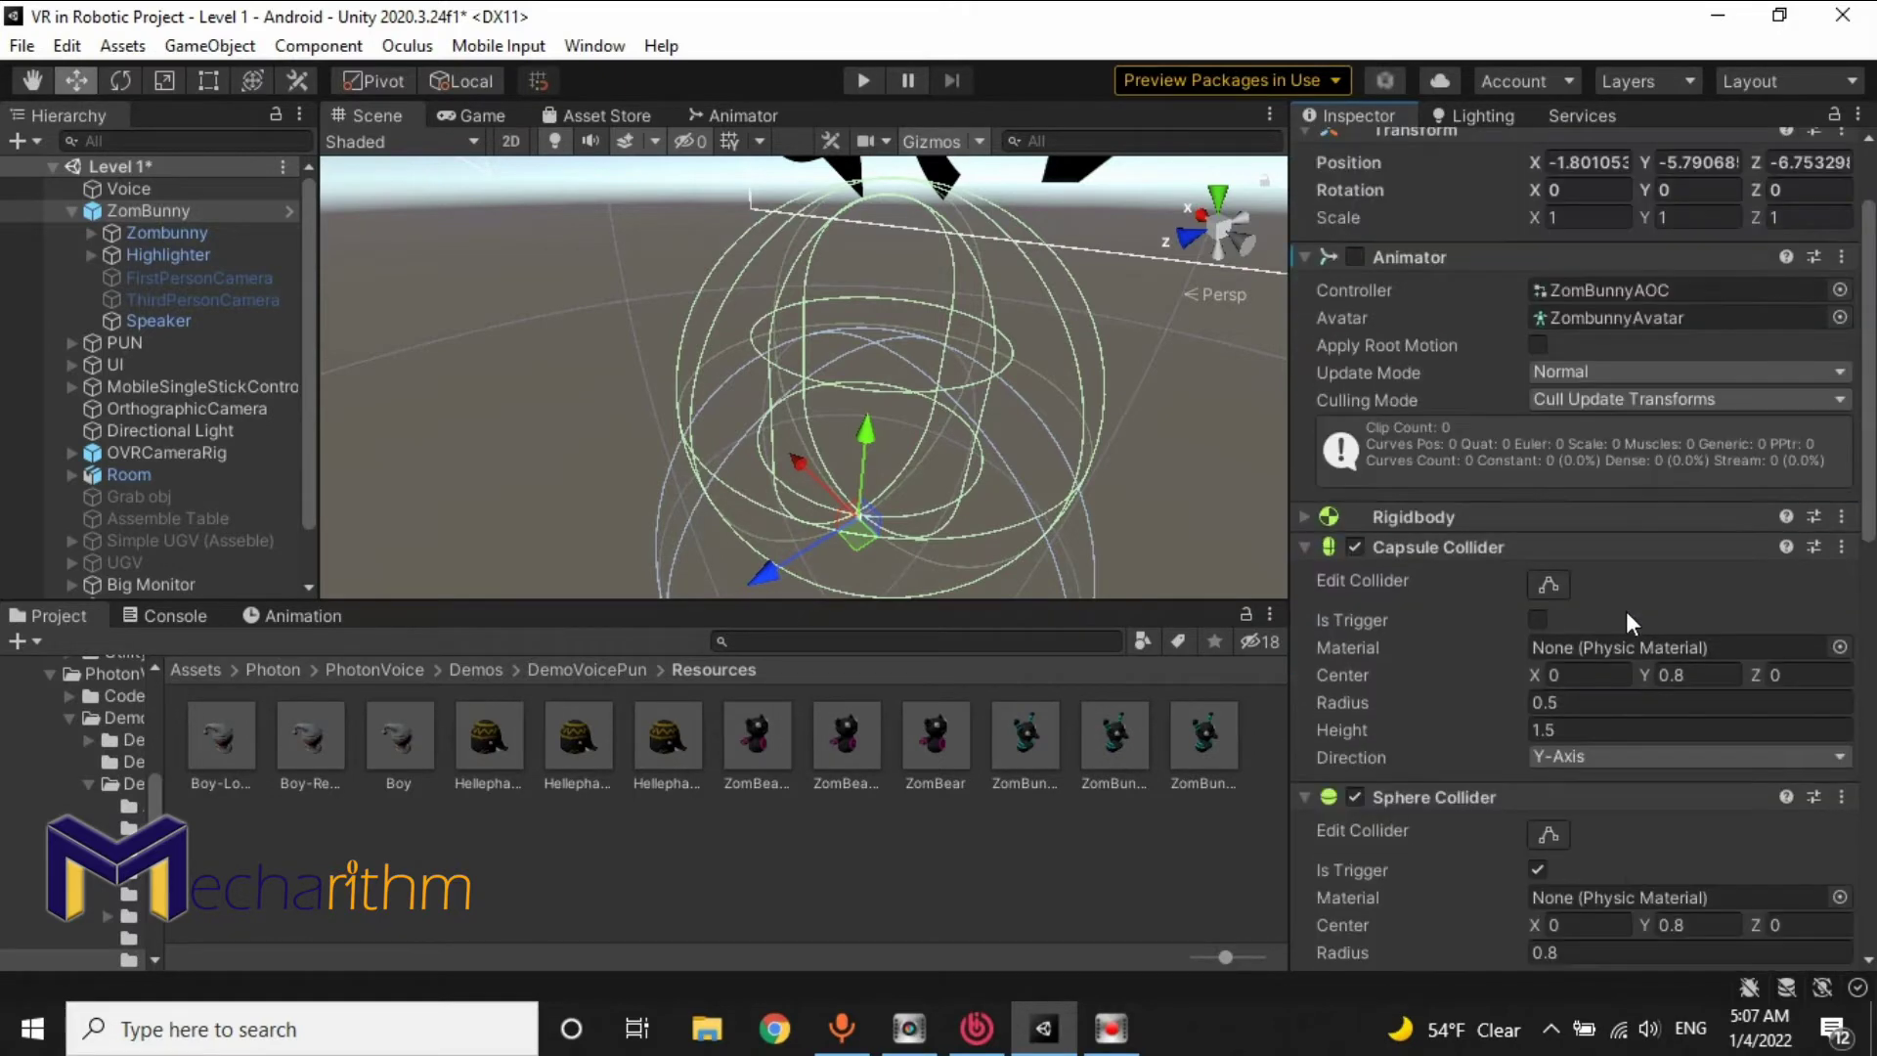
left_click(1306, 259)
right_click(1399, 260)
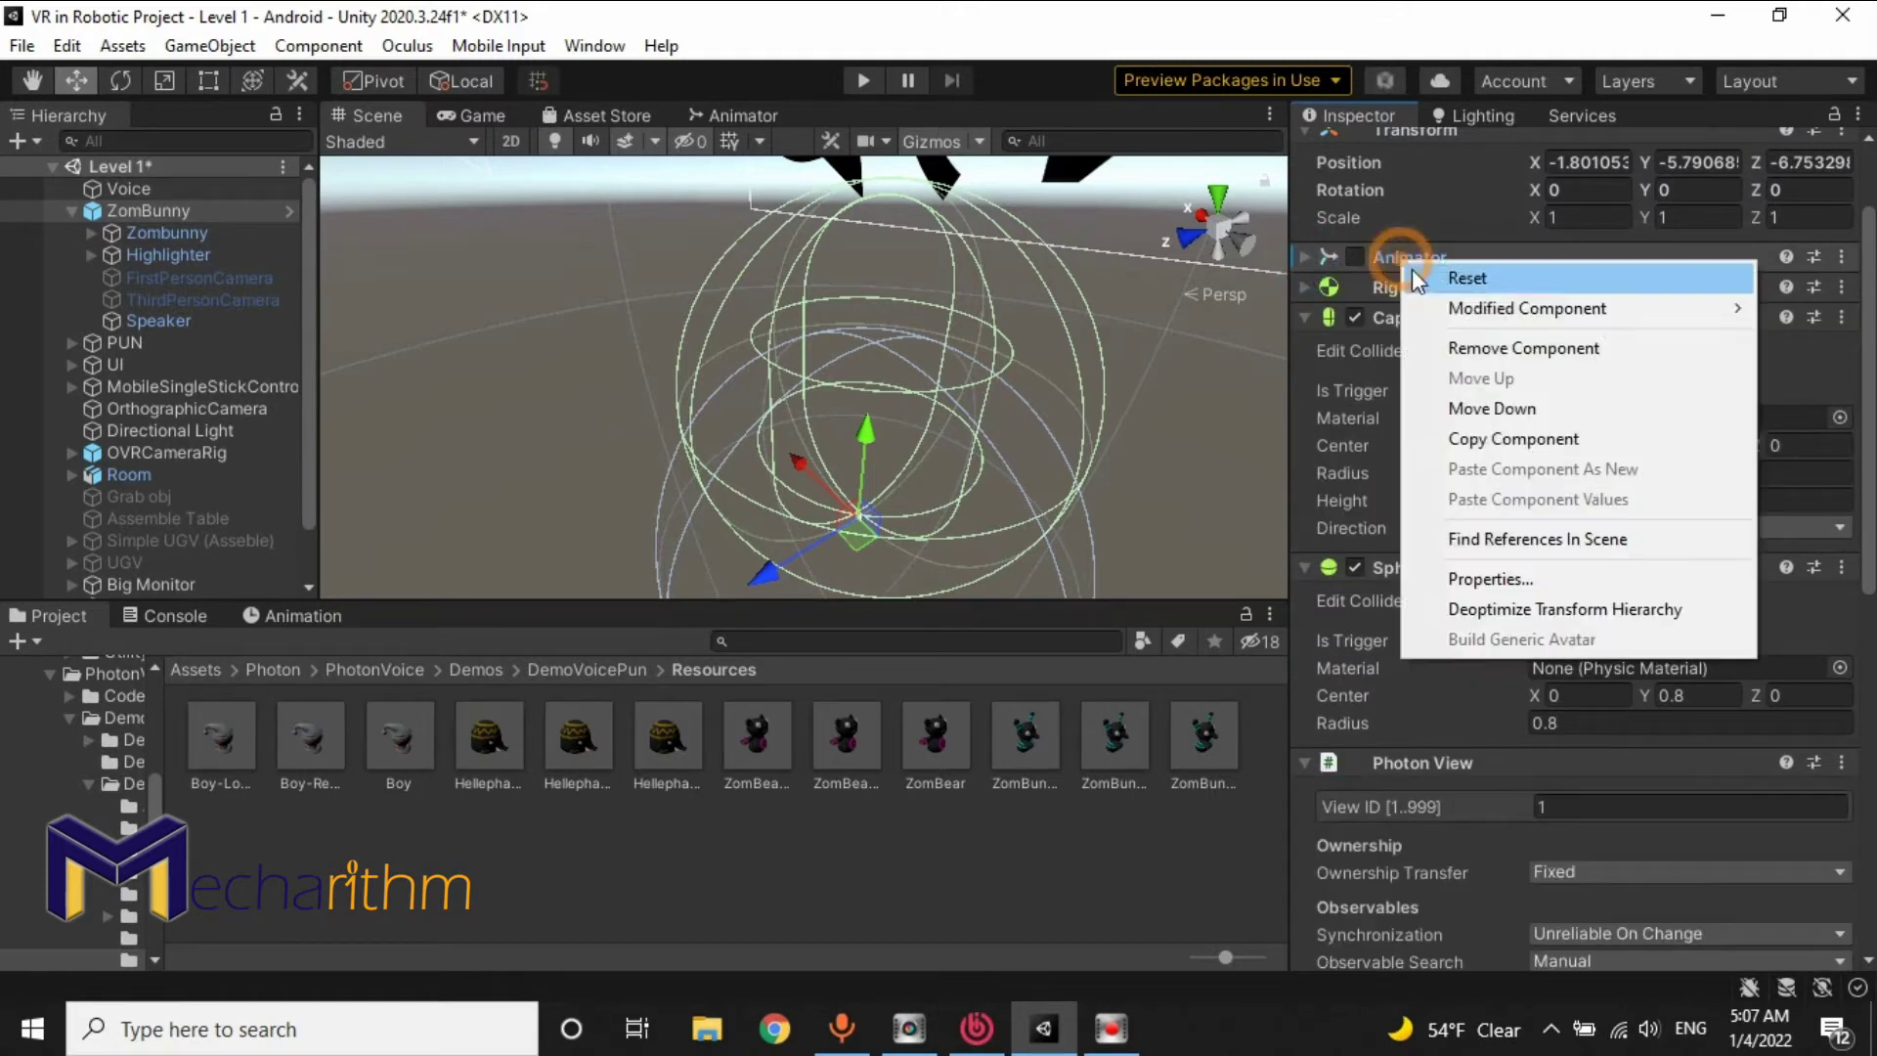
left_click(1435, 338)
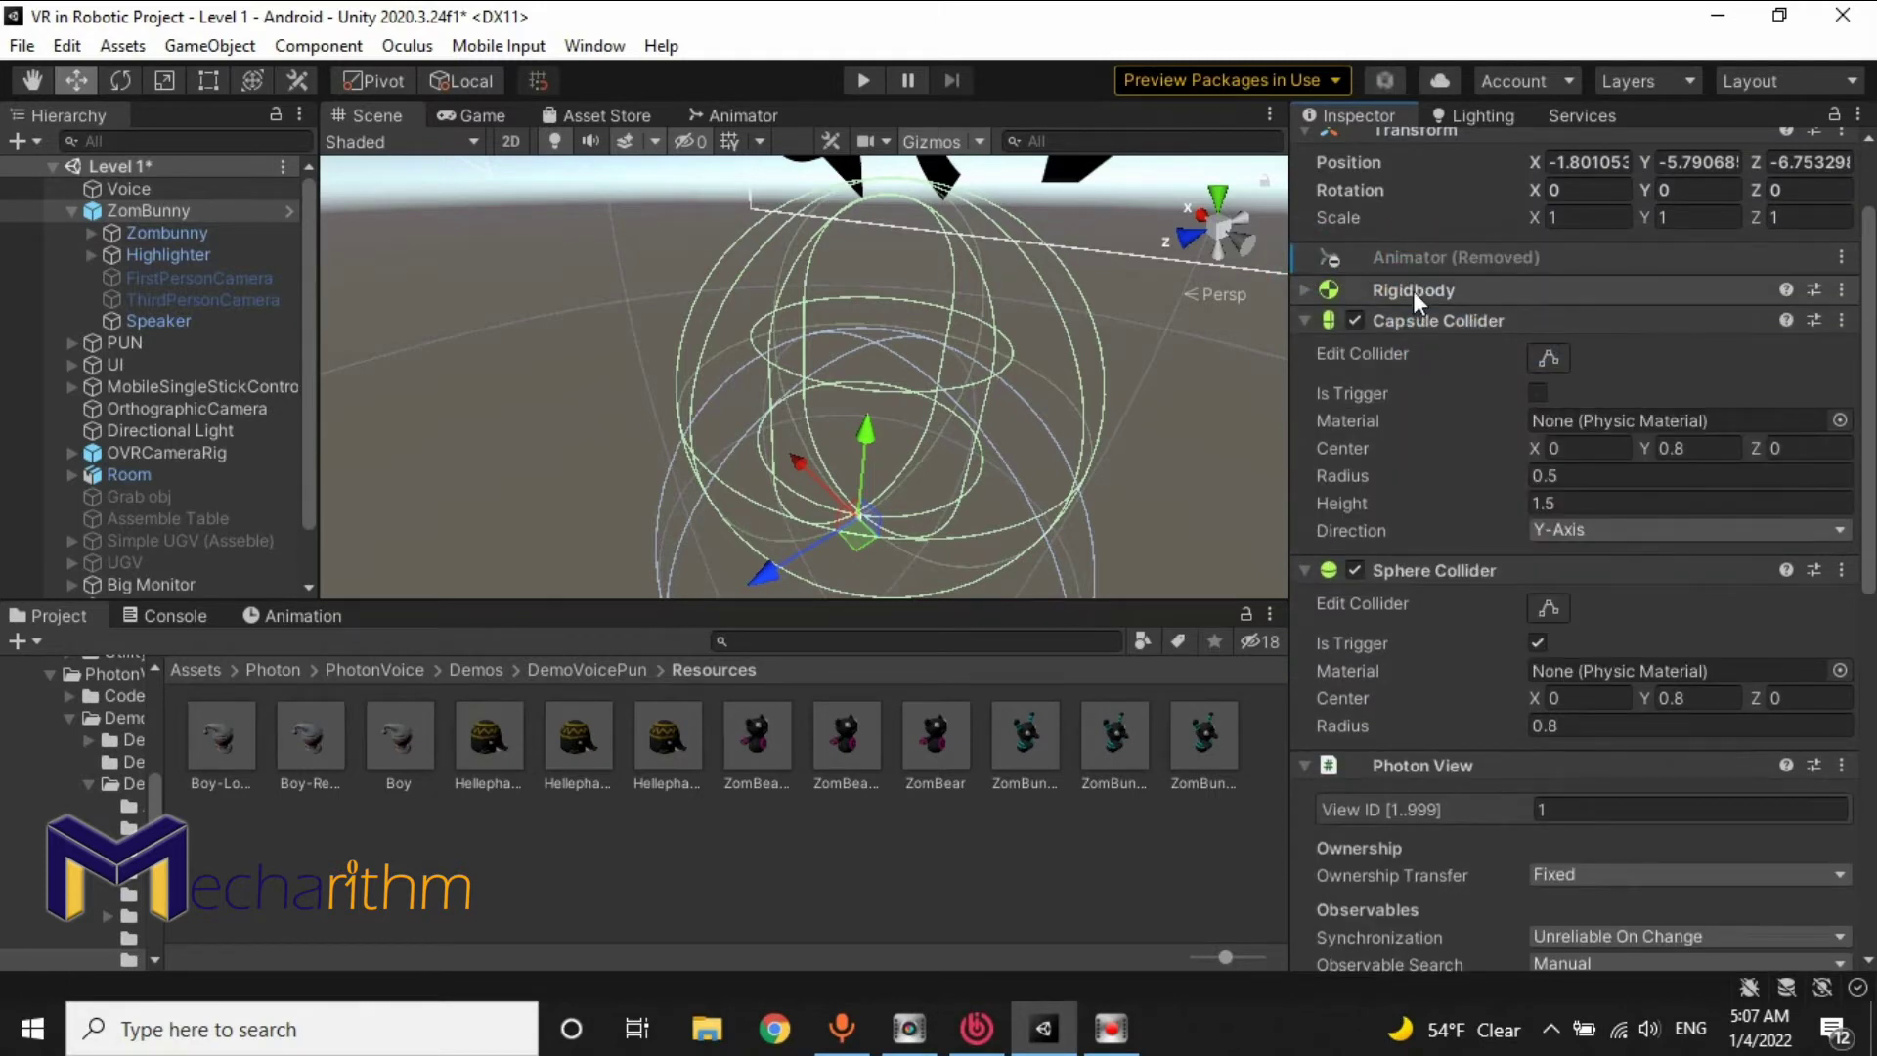
right_click(1408, 296)
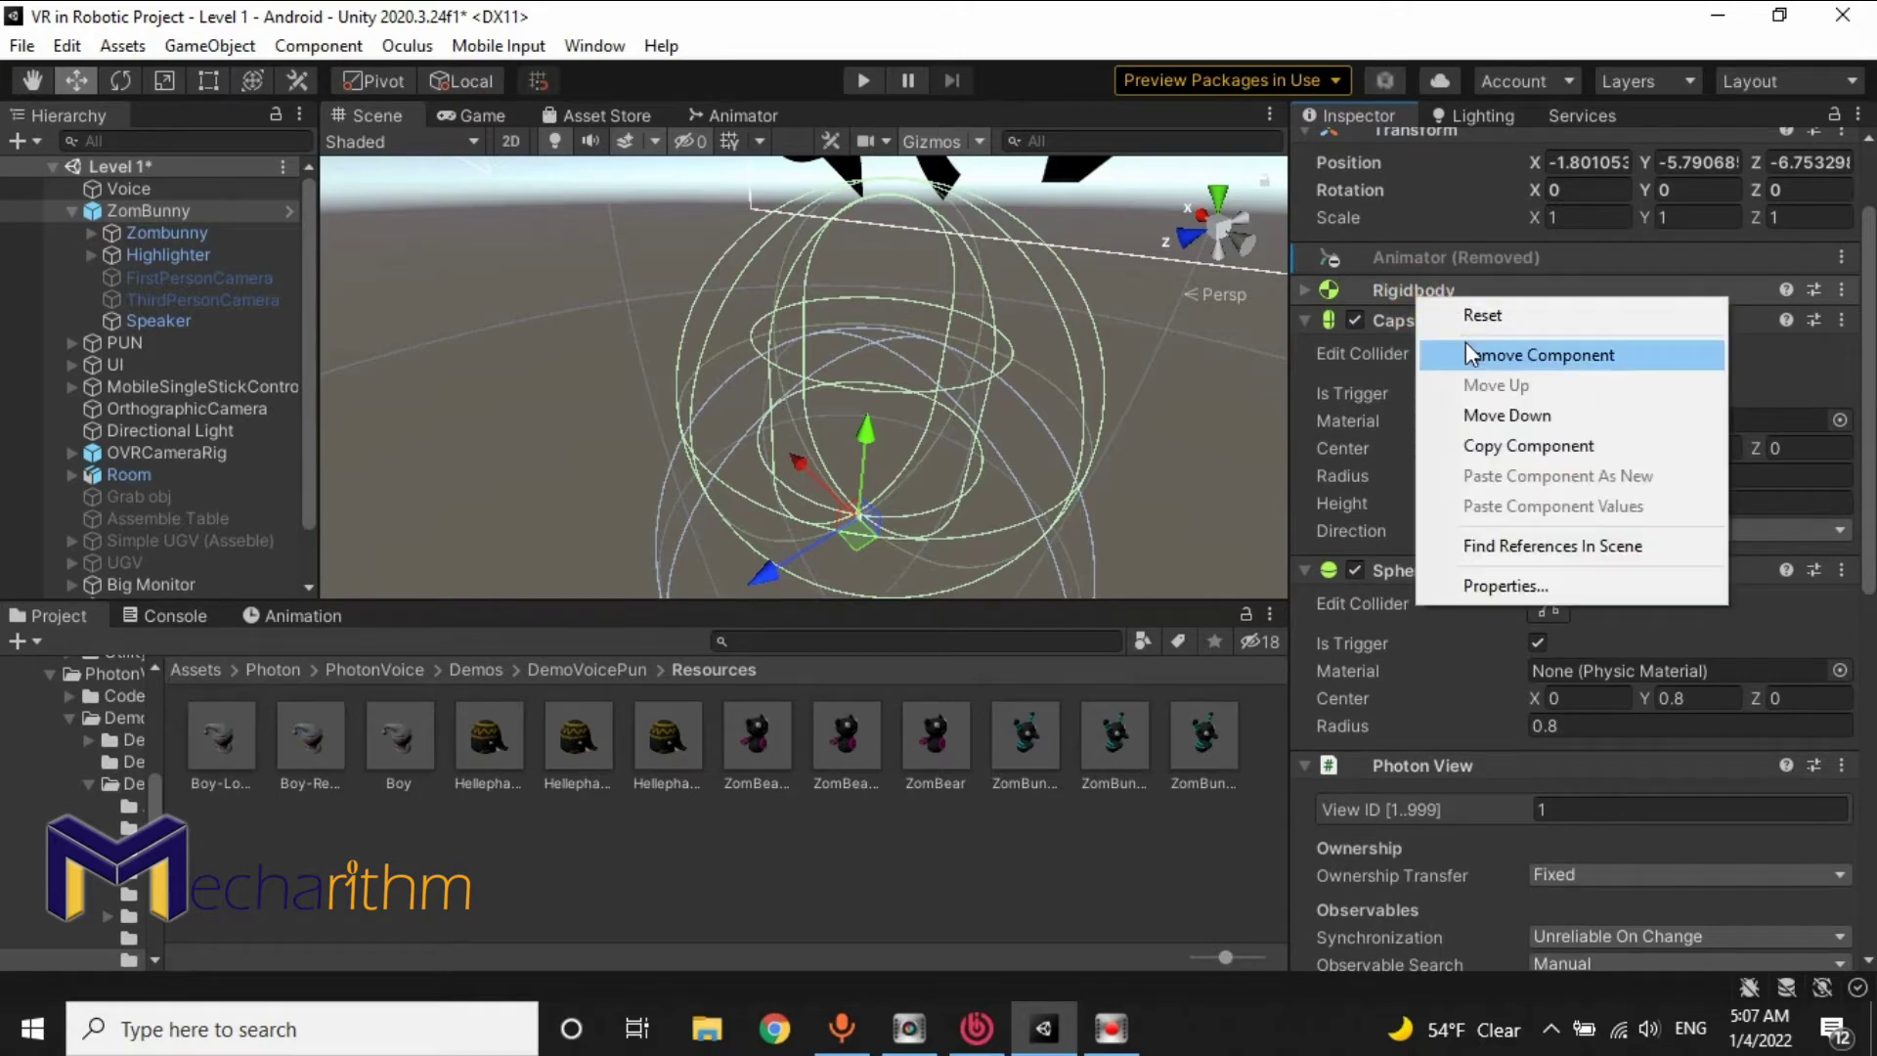
left_click(1465, 344)
right_click(1399, 325)
left_click(1457, 378)
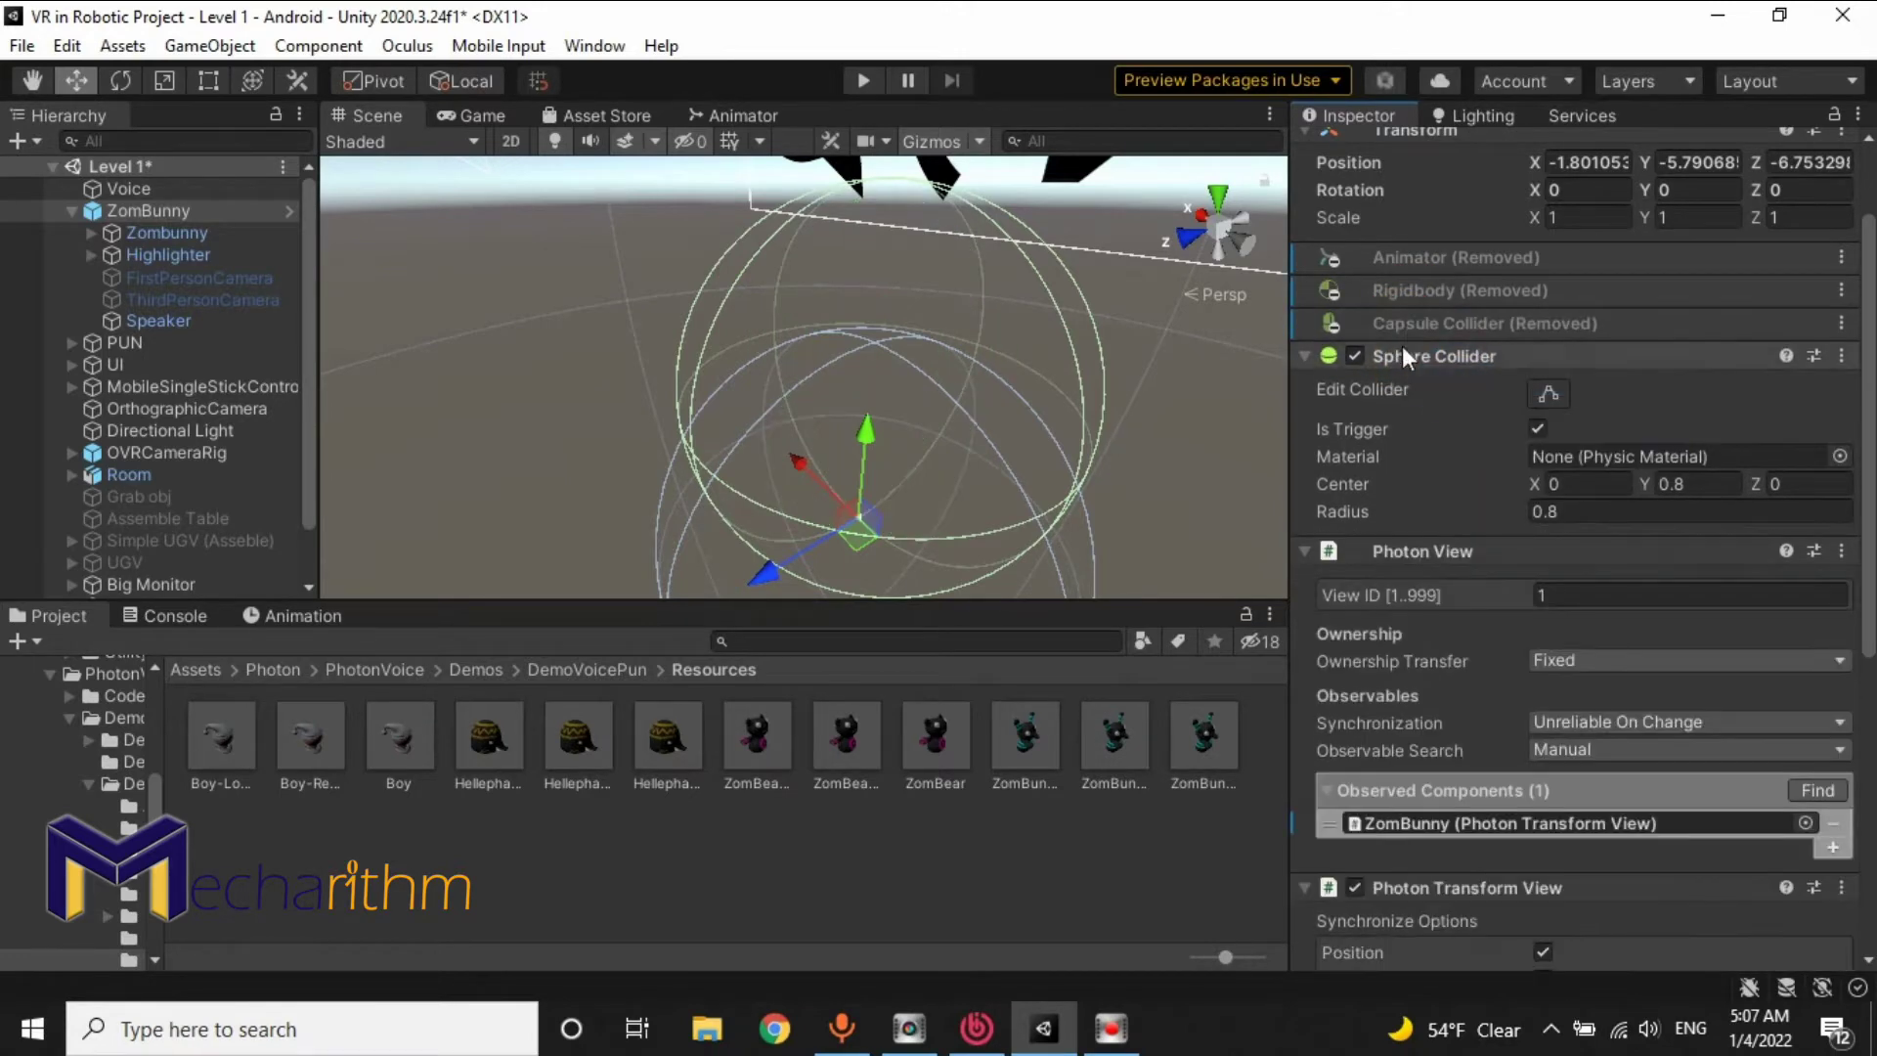
right_click(1402, 352)
left_click(1447, 407)
scroll(1490, 436, "down", 5)
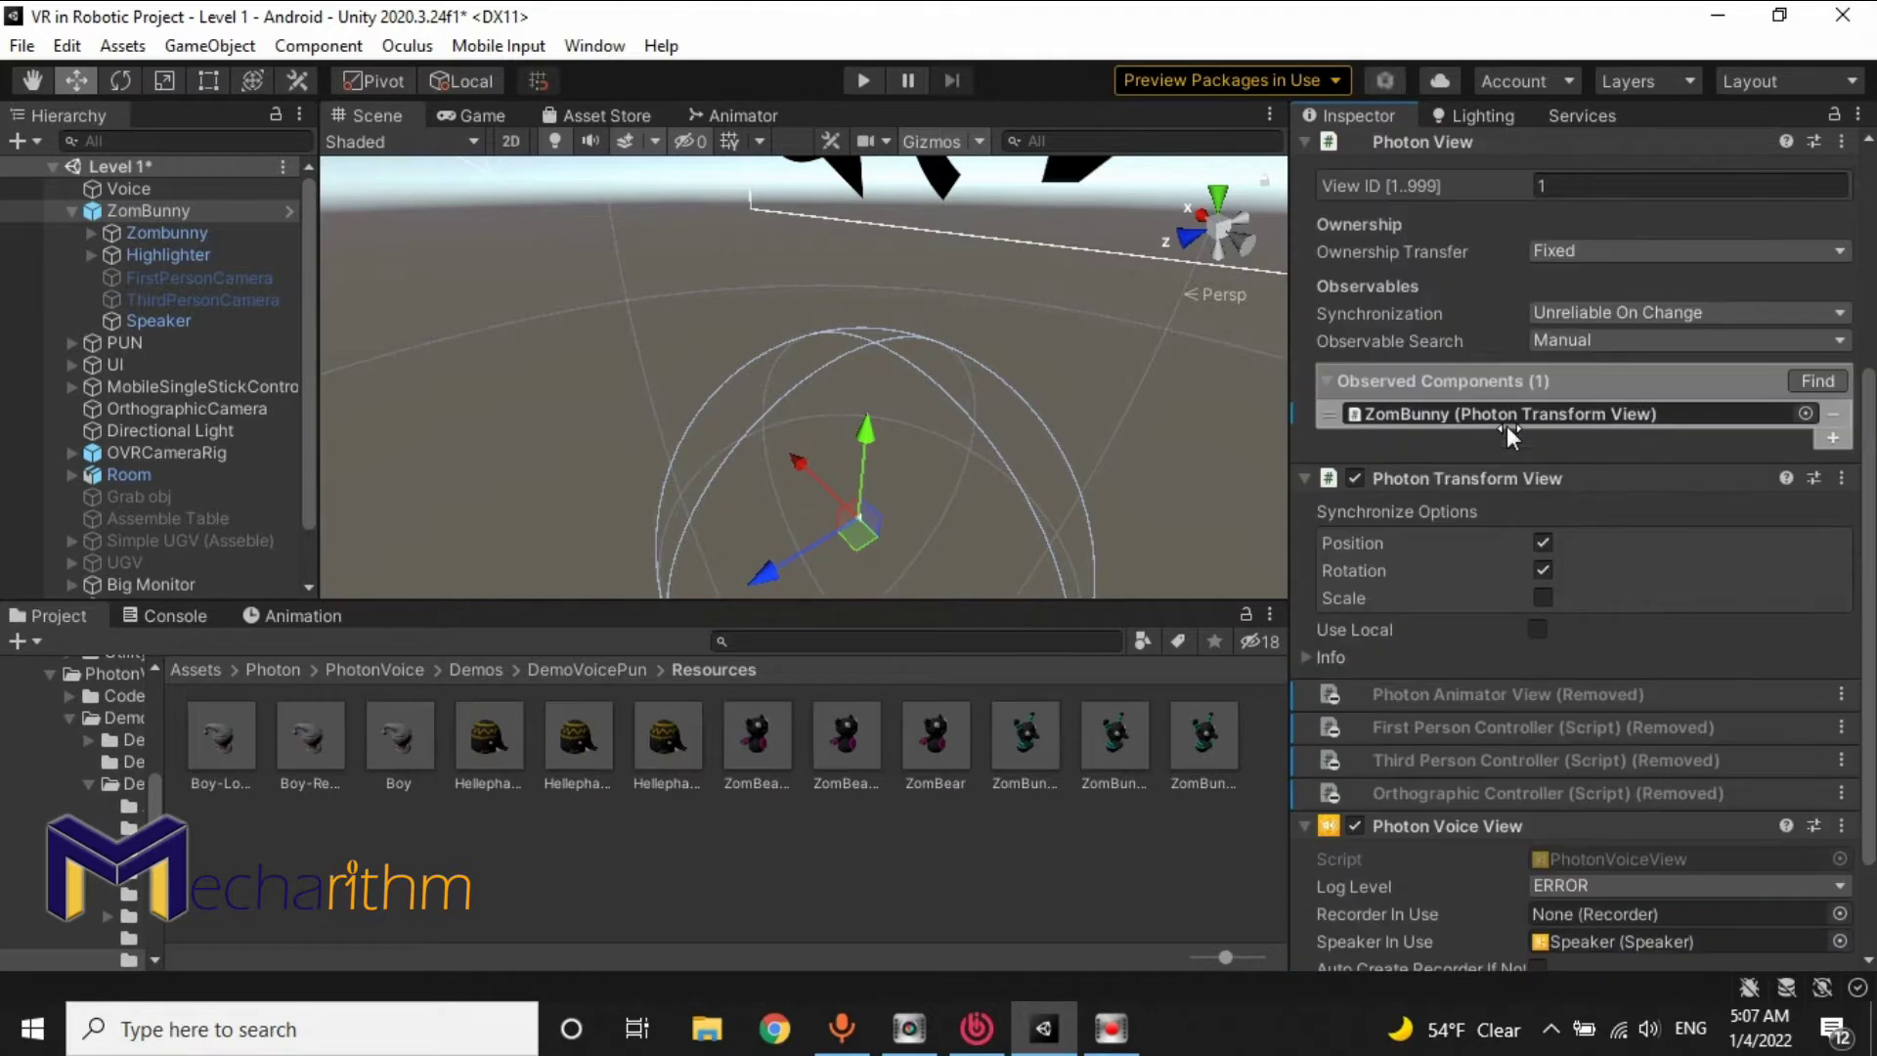
scroll(1517, 425, "up", 3)
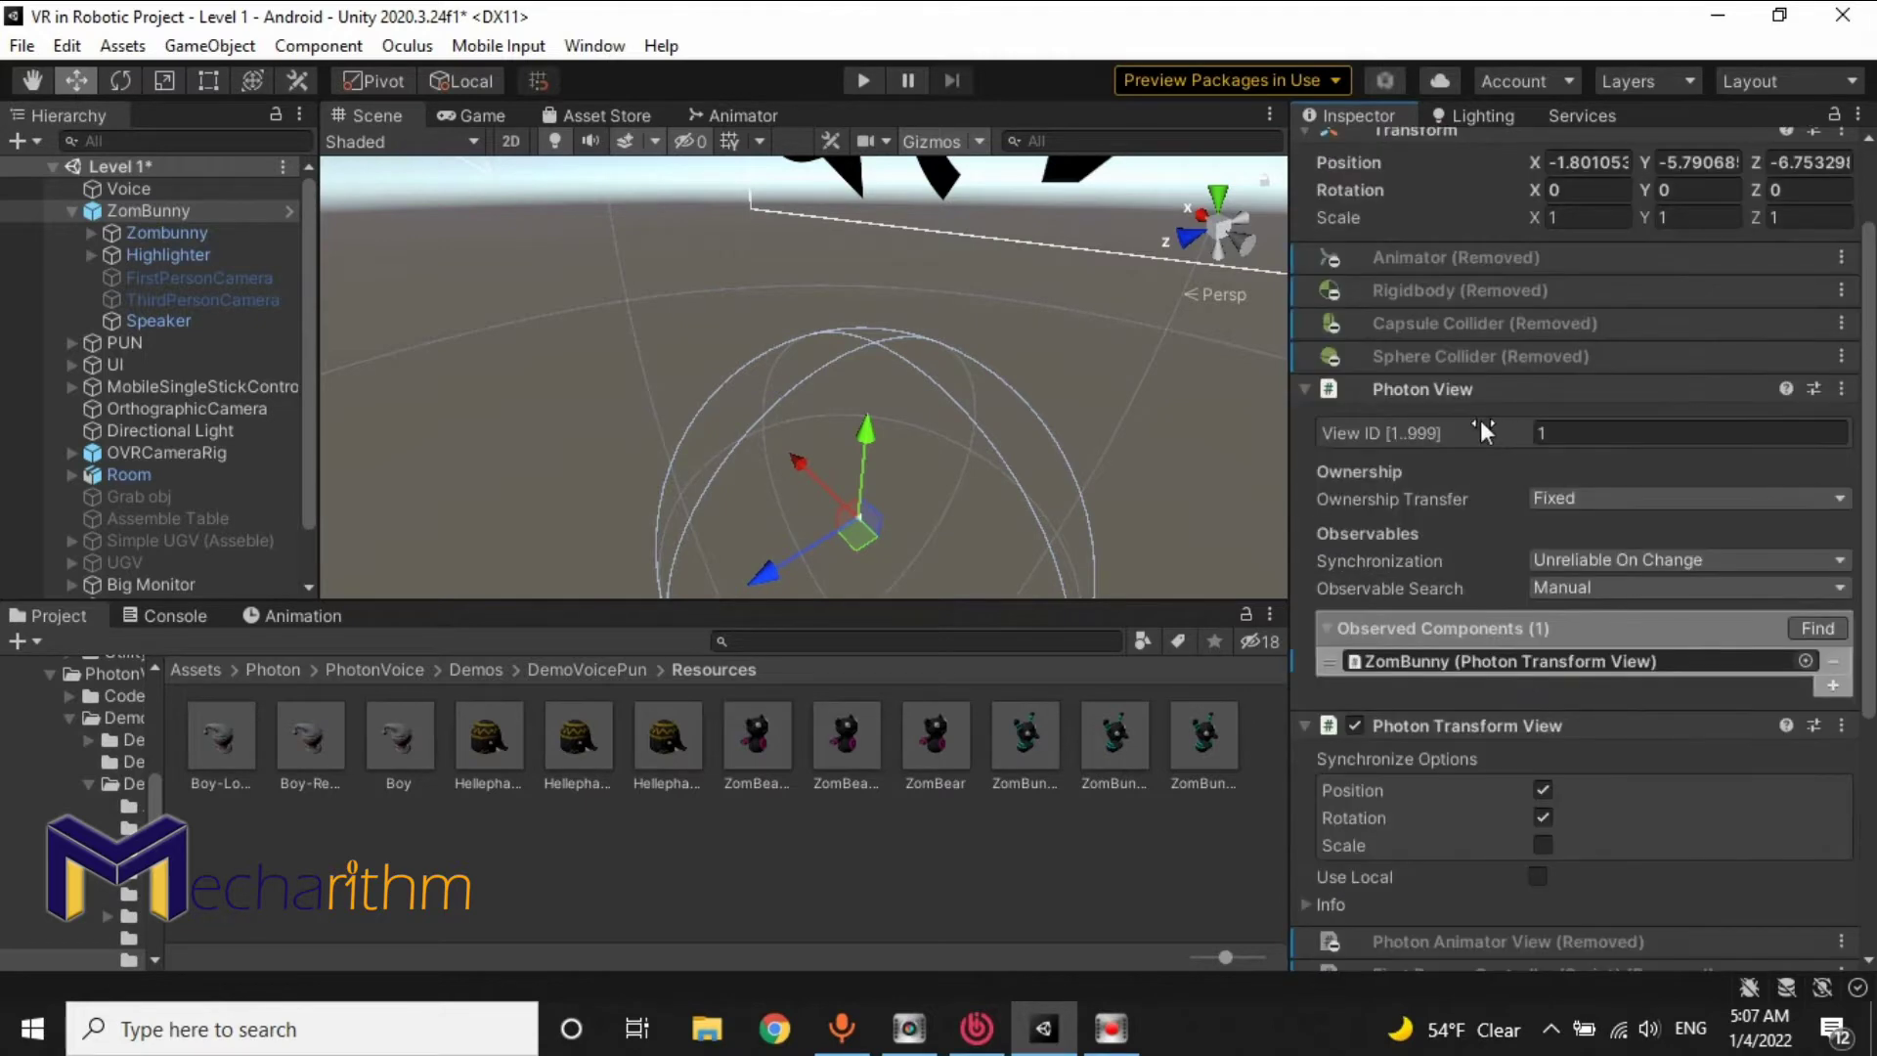
scroll(1480, 419, "down", 5)
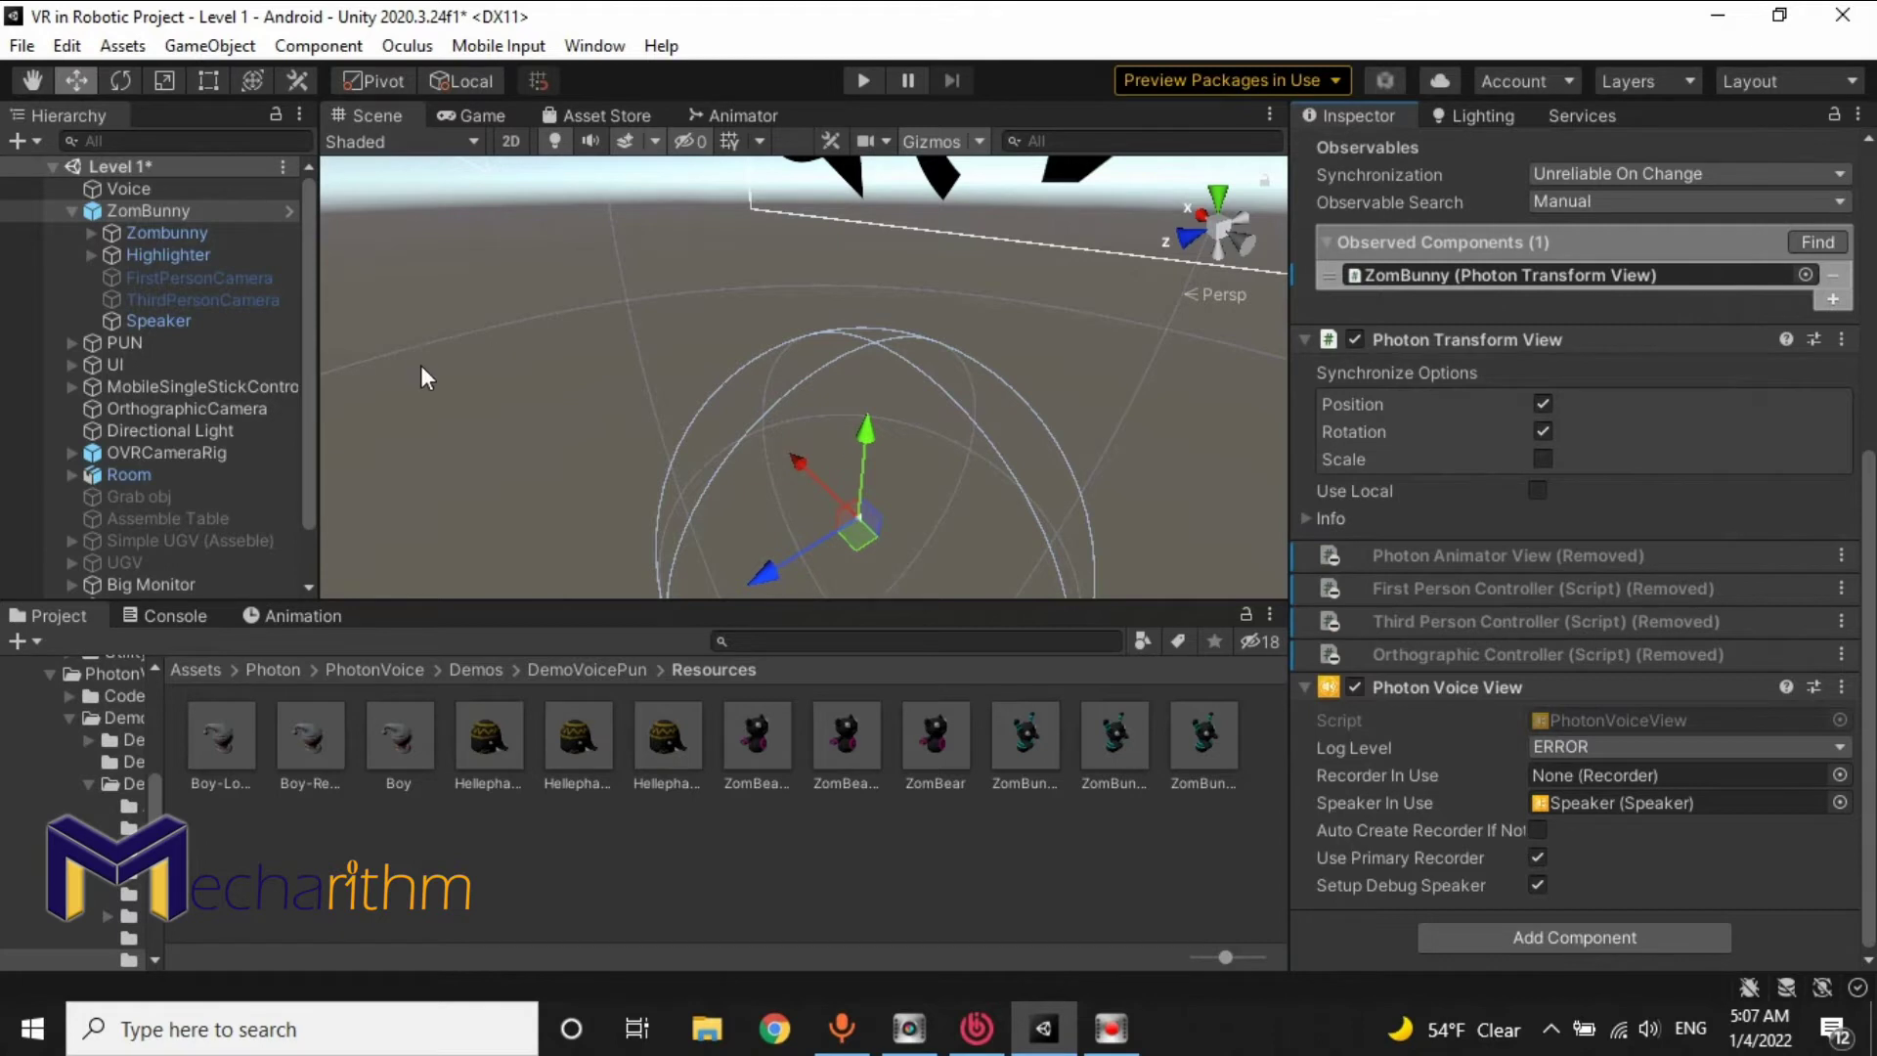
Step: Inspect OVRCameraRig's hierarchy and components, and make the rig a child of ZomBunny
right_click_drag(819, 419, 782, 384)
key("s")
left_click(74, 455)
left_click(92, 477)
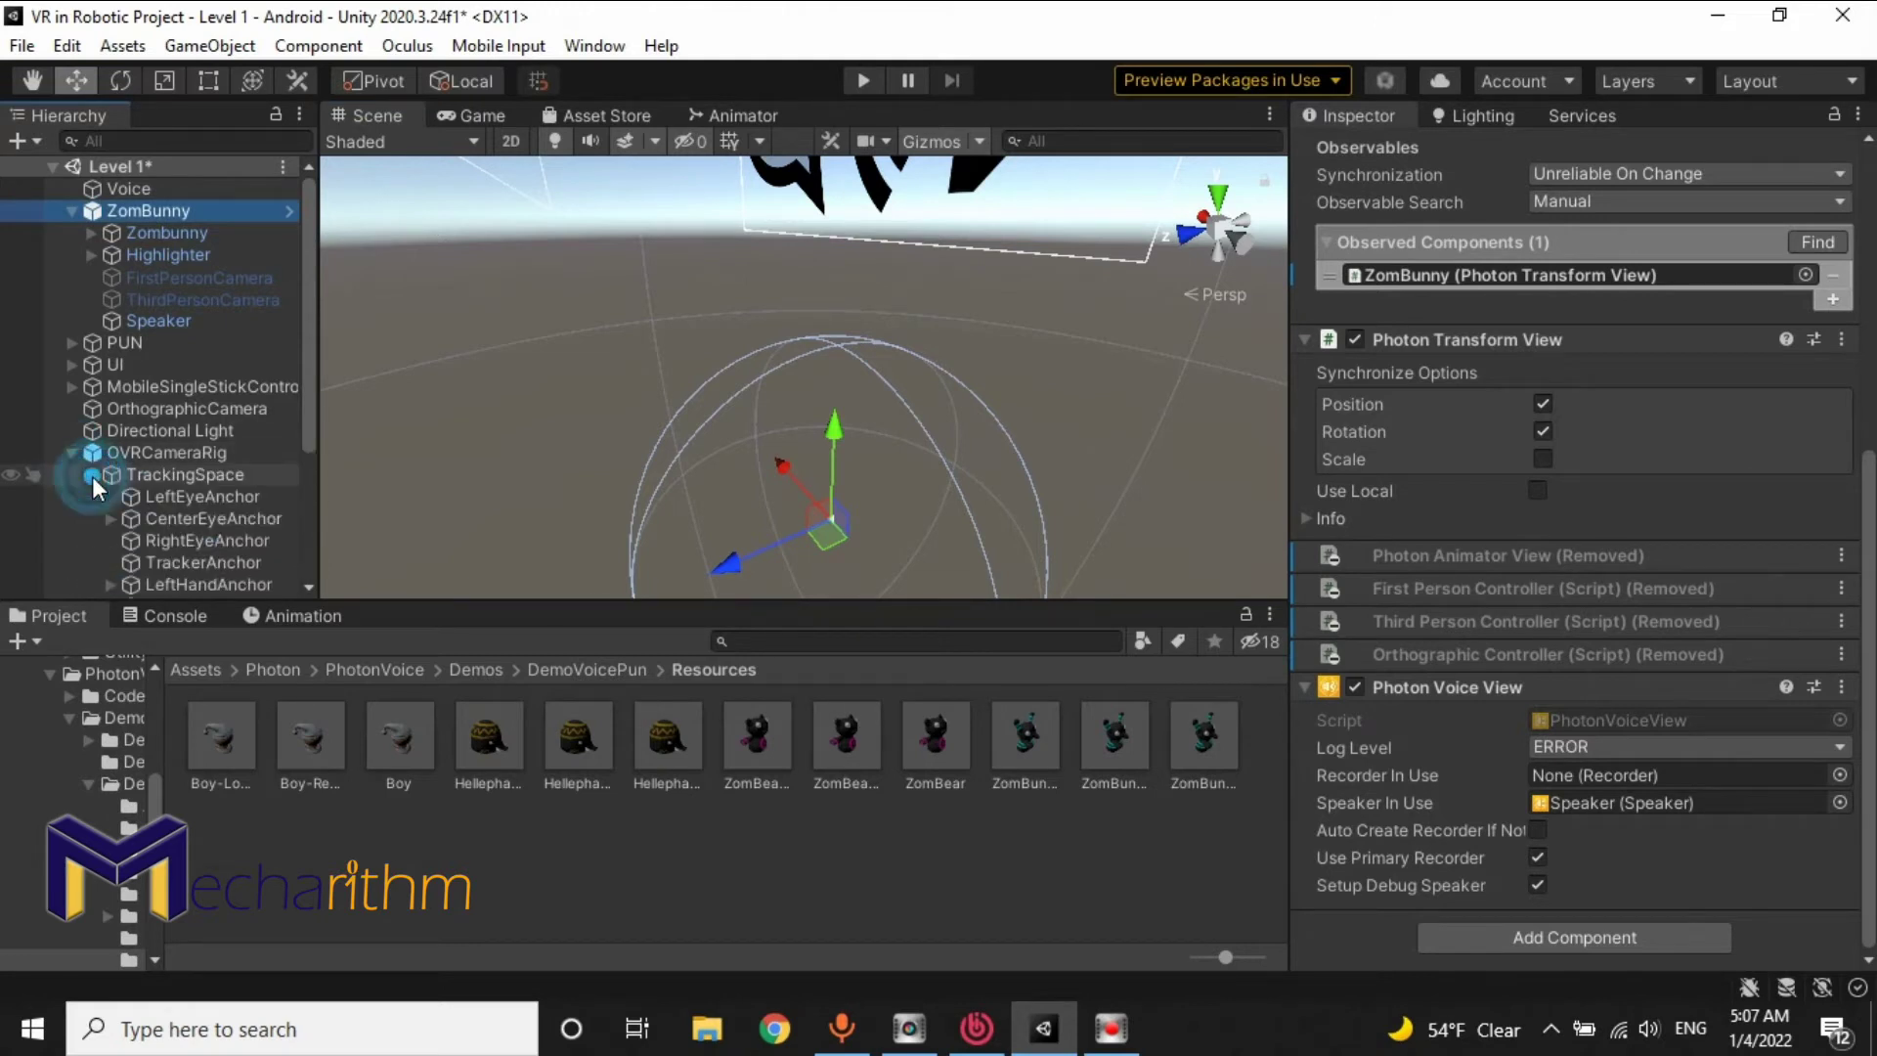
scroll(113, 477, "down", 3)
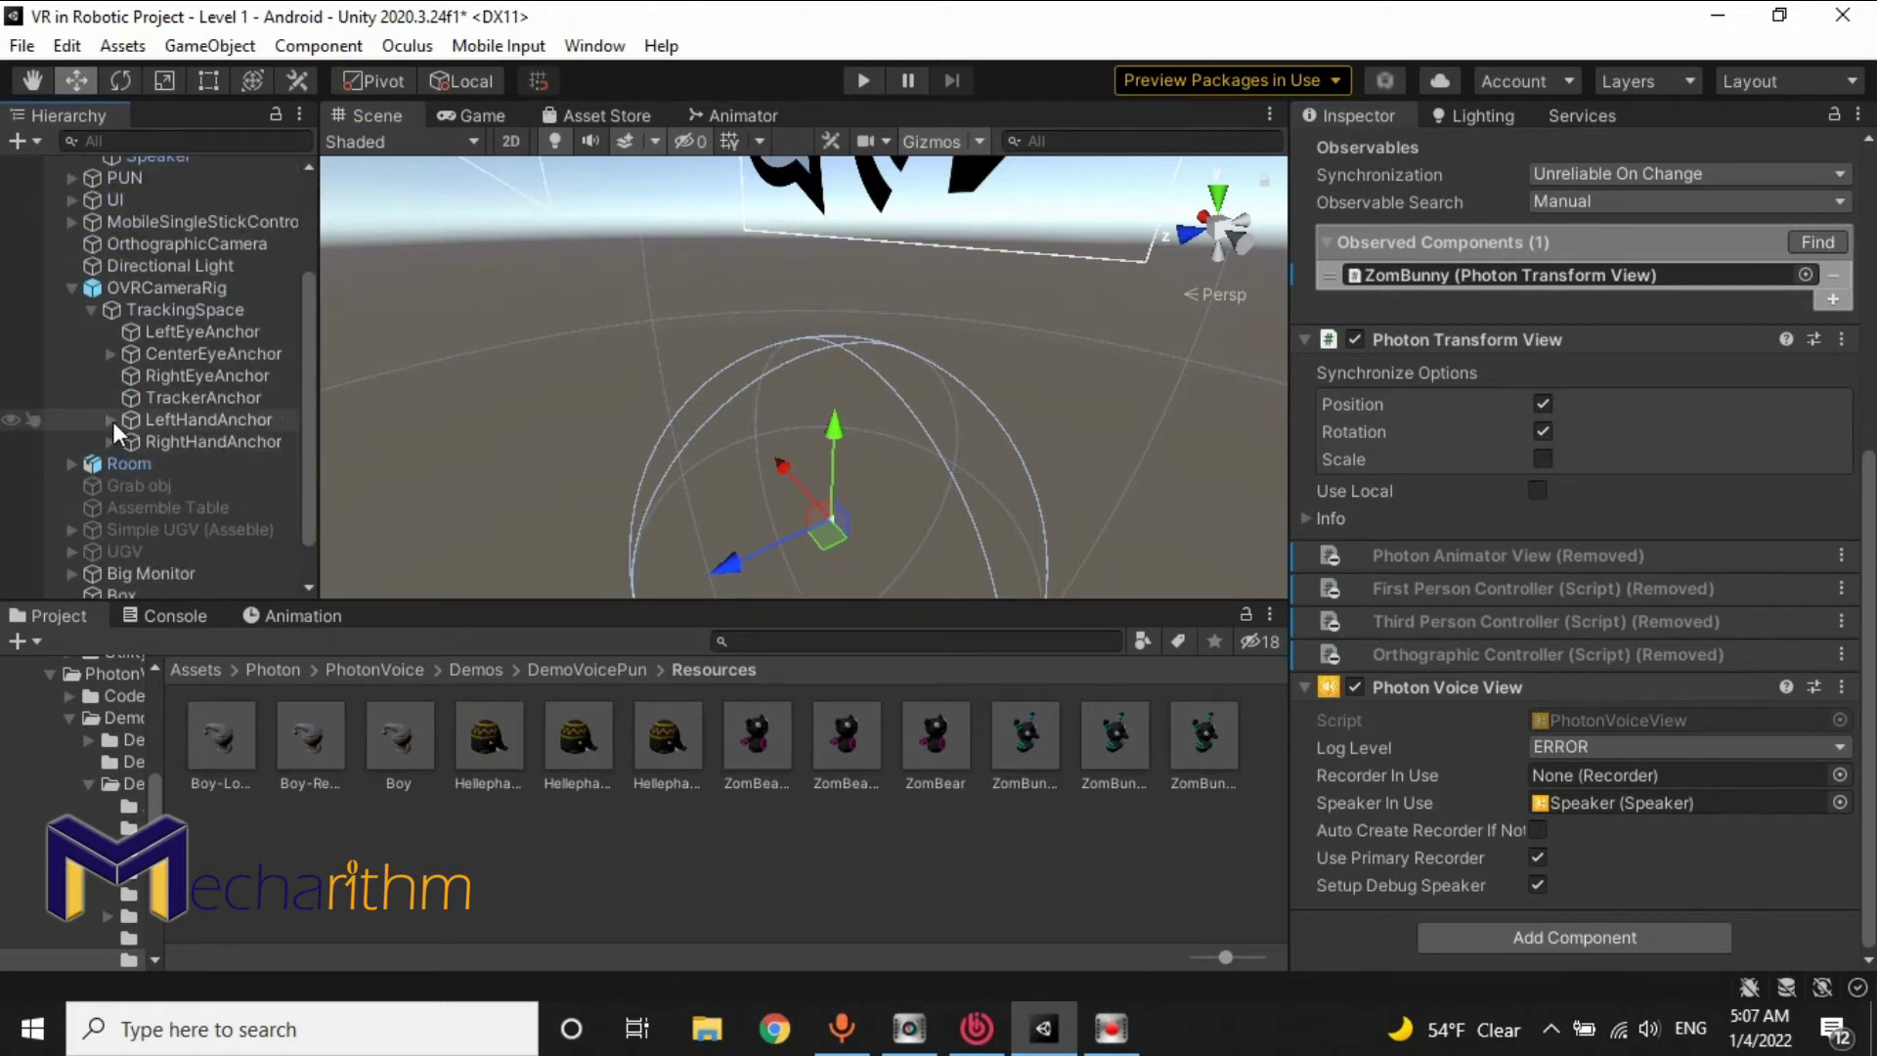
left_click(146, 288)
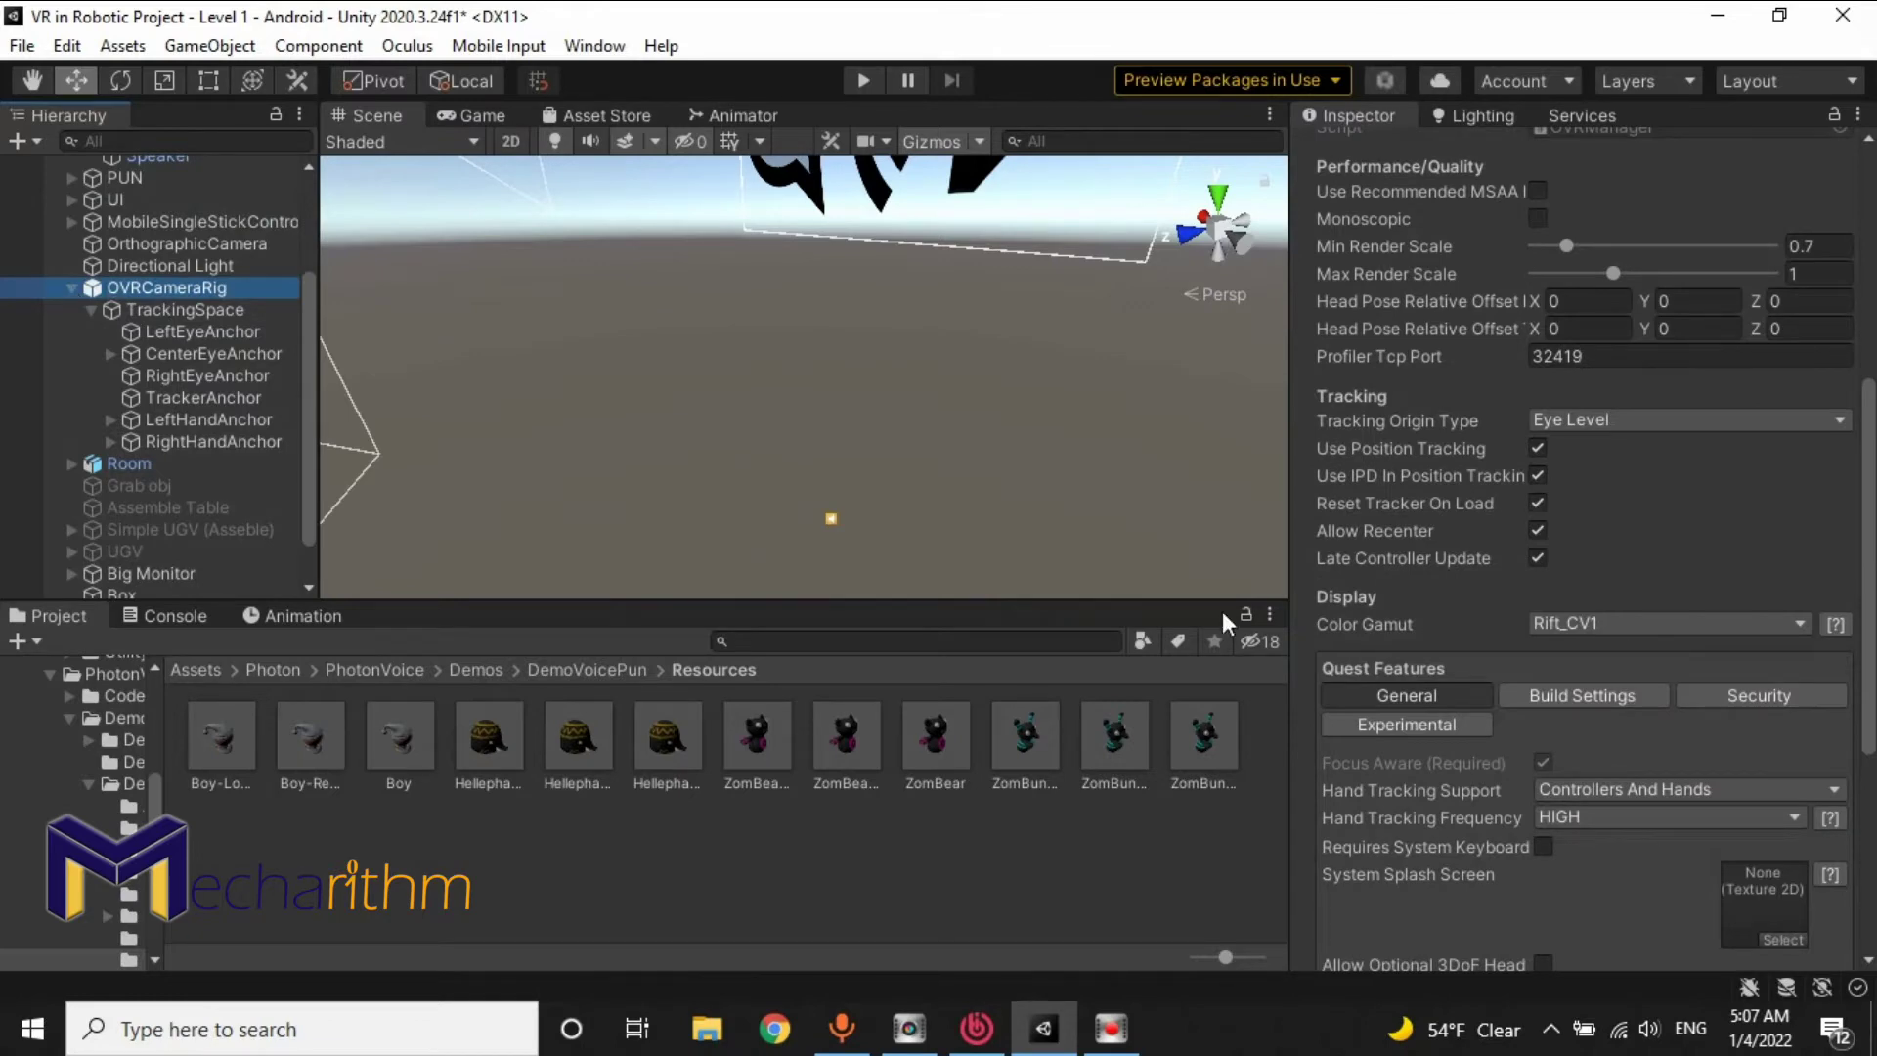
scroll(1533, 757, "down", 8)
scroll(1532, 756, "up", 5)
scroll(1533, 756, "up", 5)
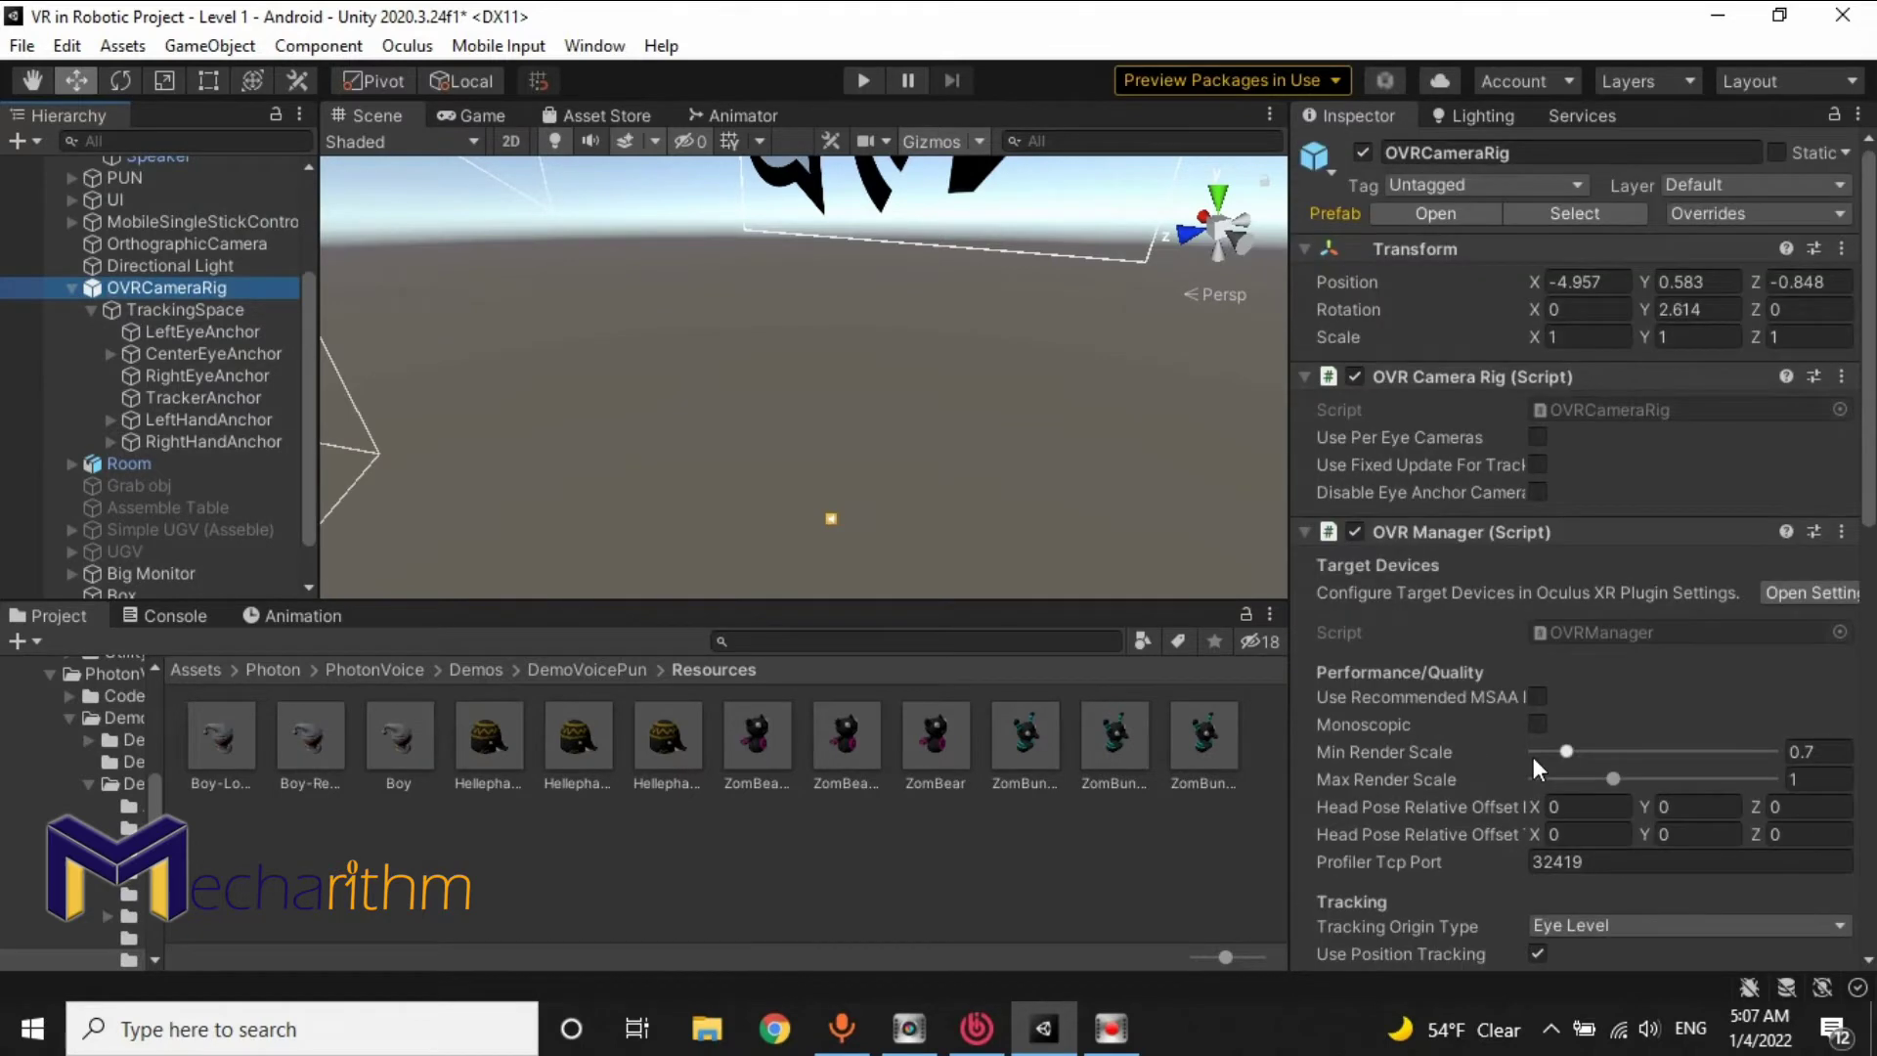
scroll(166, 309, "up", 3)
left_click_drag(133, 459, 159, 214)
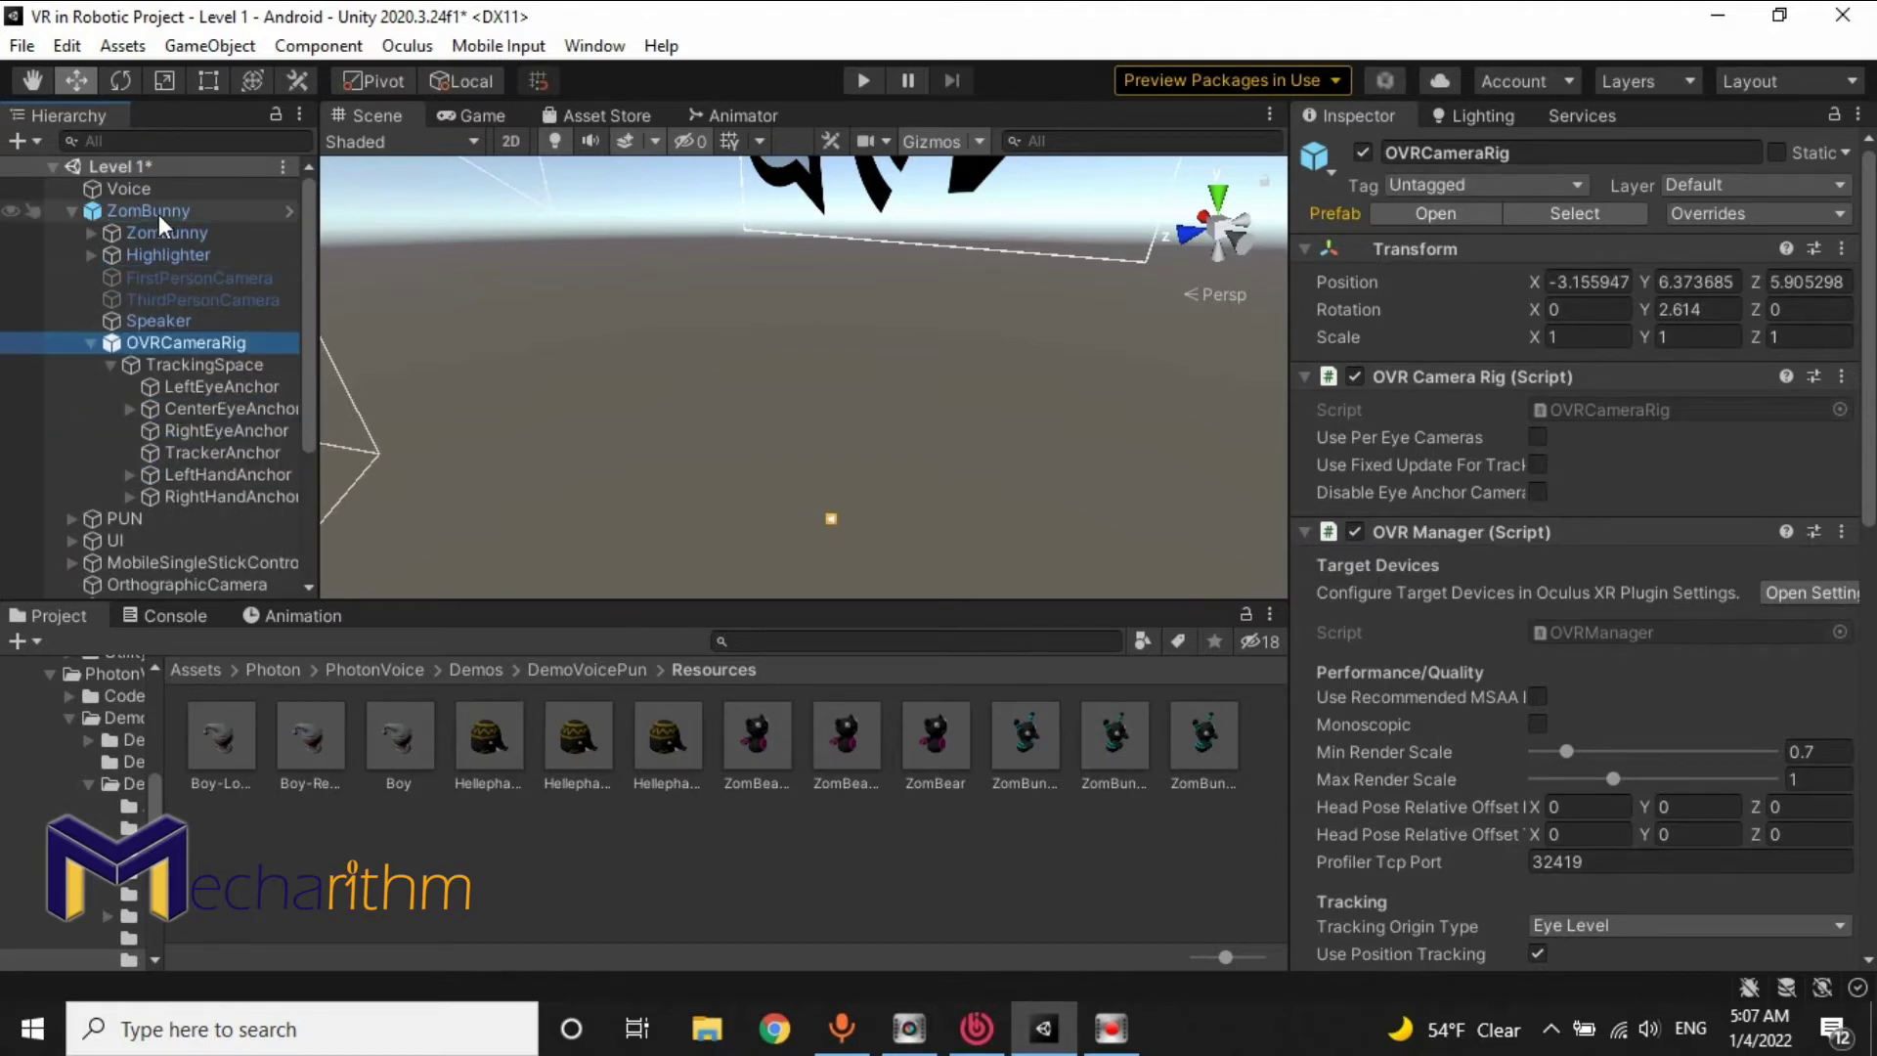
Step: Set OVRCameraRig's local position to 0, 0, 0 and its Y rotation to 0
left_click(1583, 285)
type("0")
key("Tab")
type("0")
key("Tab")
type("0")
left_click(1697, 308)
type("0")
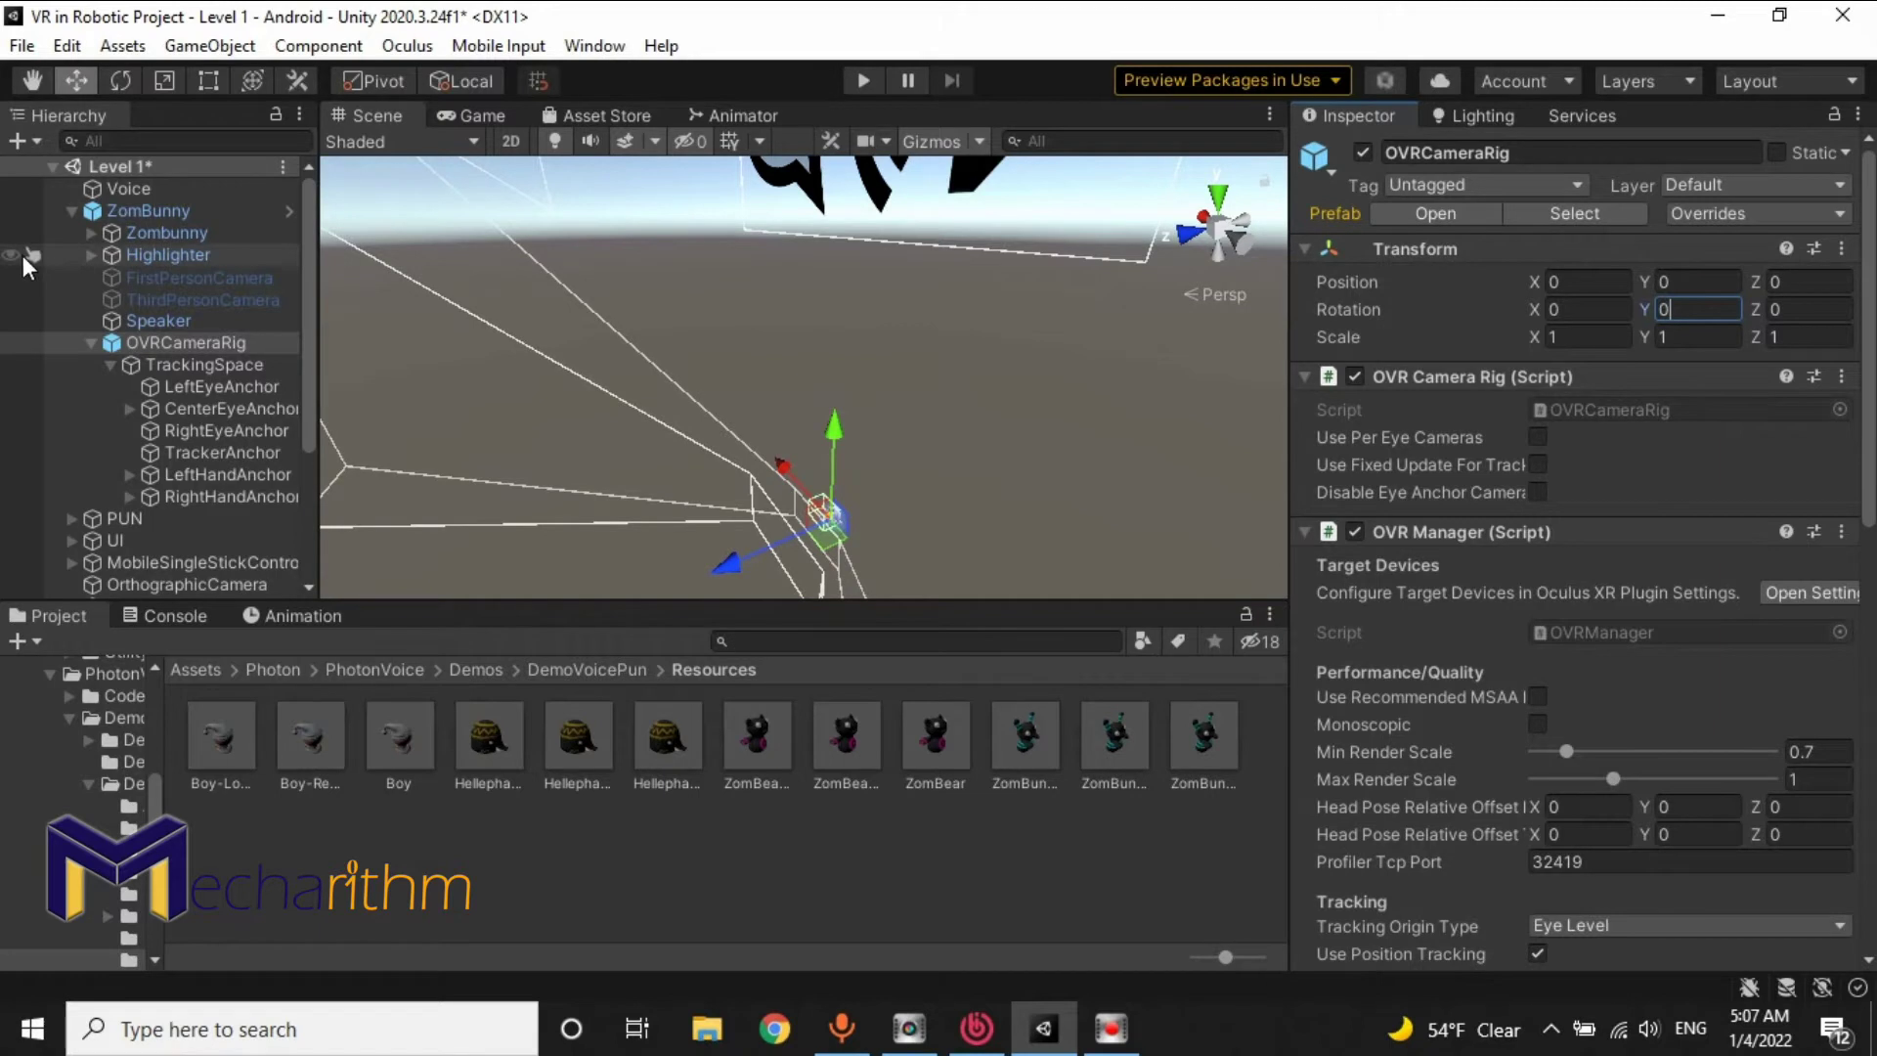
Step: Turn on the Zombunny mesh's Skinned Mesh Renderer and view its bounds from several angles
left_click(153, 235)
left_click(1351, 352)
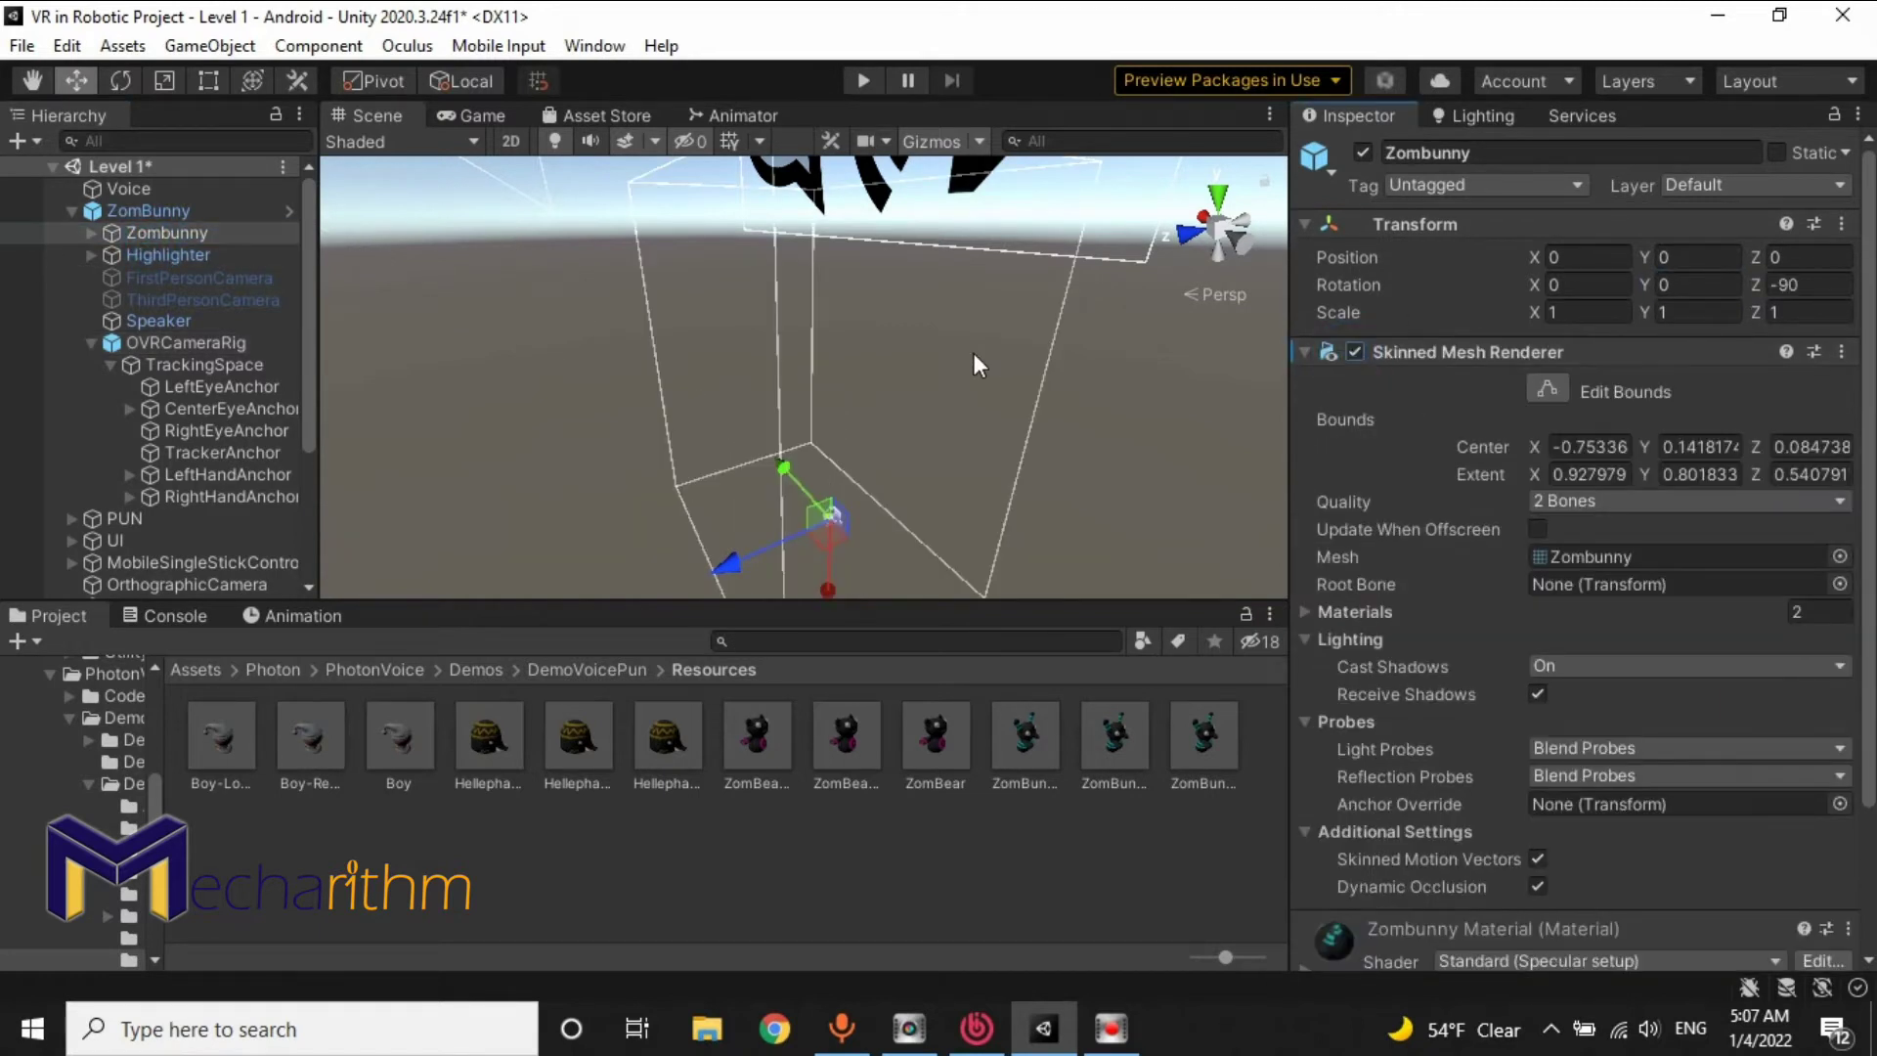
left_click_drag(817, 328, 939, 528, "alt")
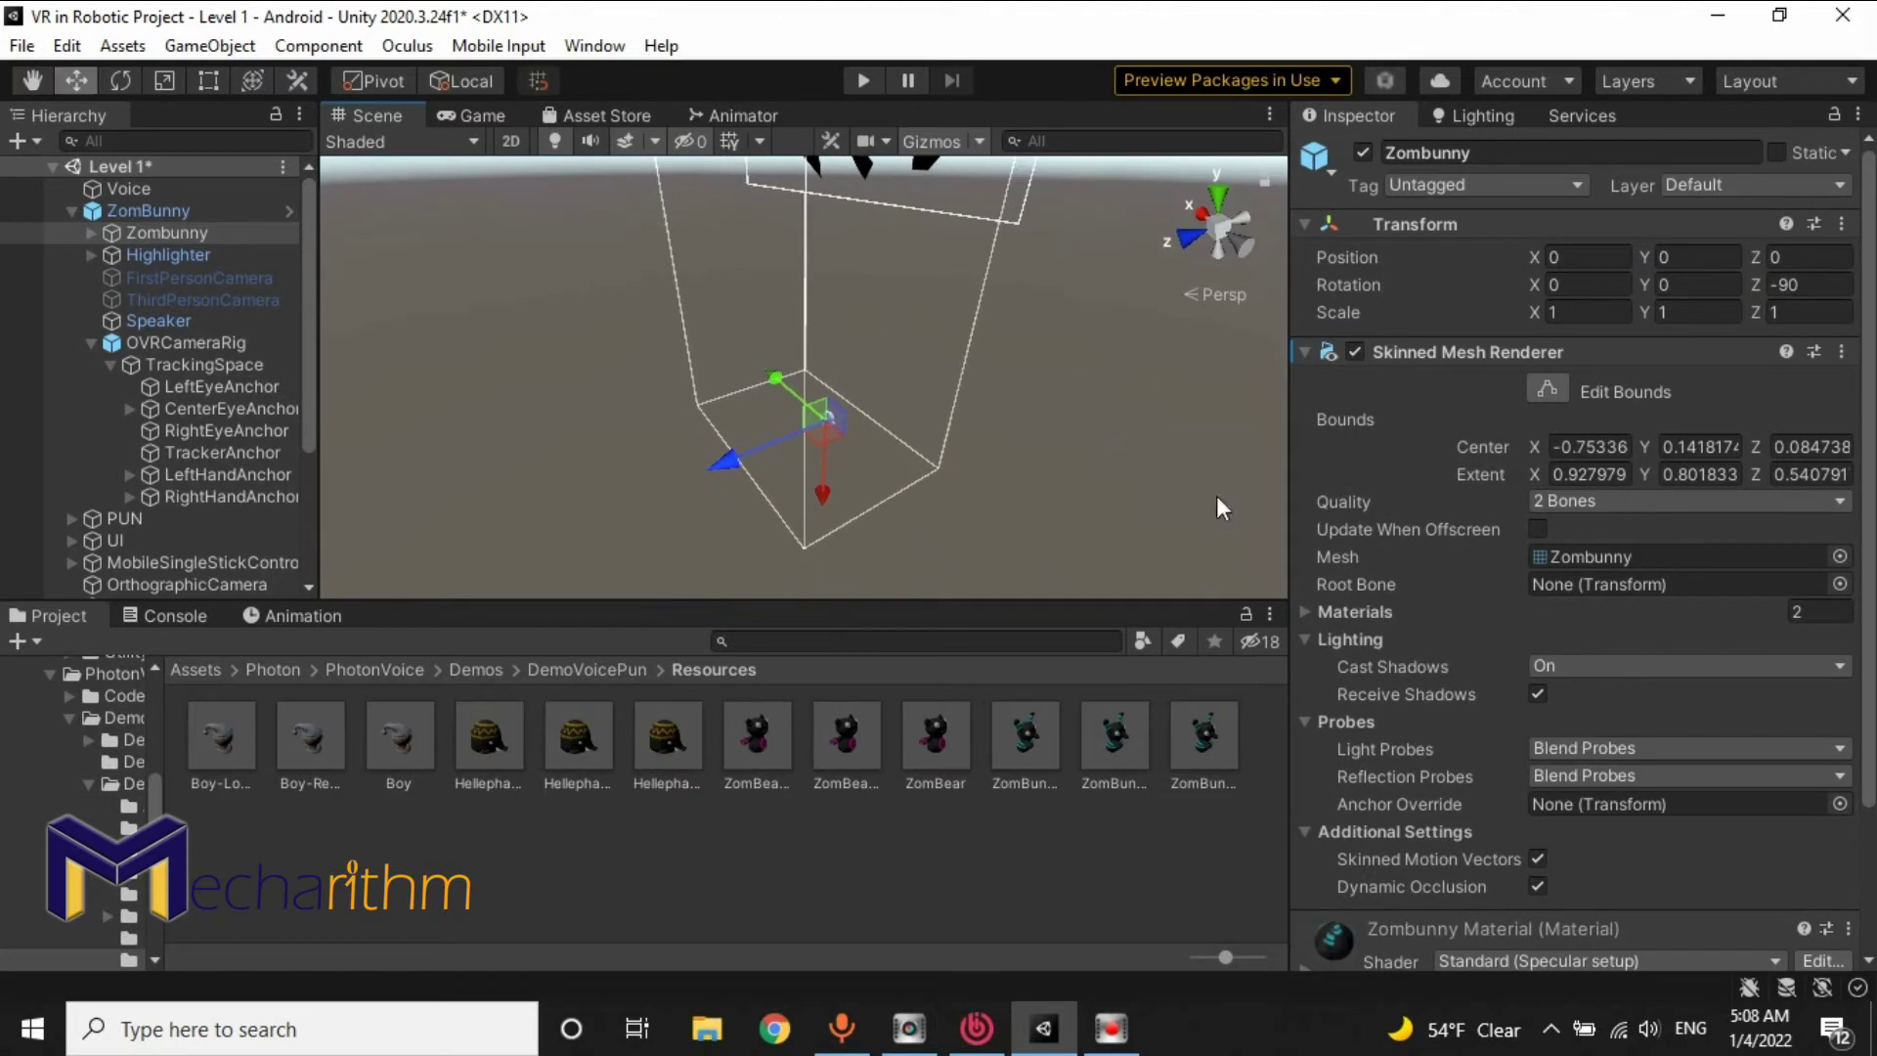
left_click_drag(1014, 453, 887, 367, "alt")
scroll(967, 385, "up", 2)
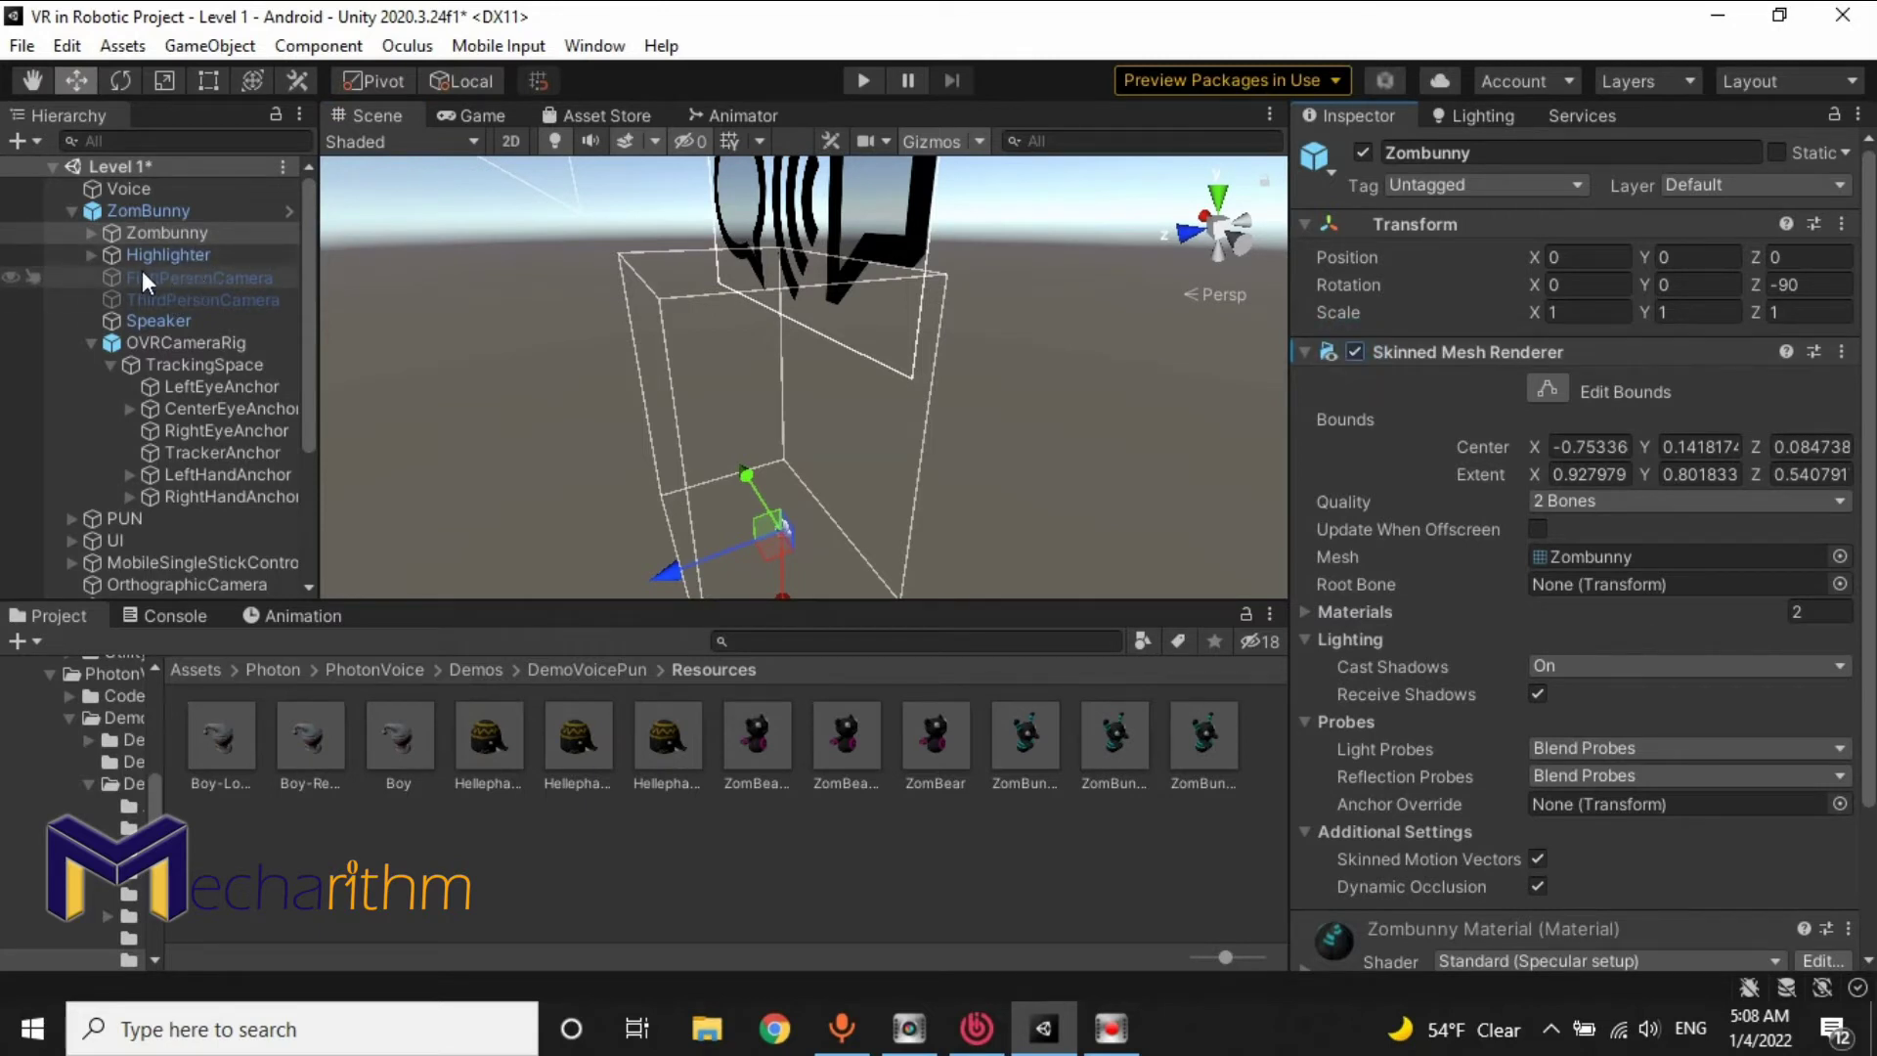
Step: Raise OVRCameraRig to a Y position of 1.06 and disable the Zombunny mesh's Skinned Mesh Renderer
left_click(140, 343)
left_click(92, 344)
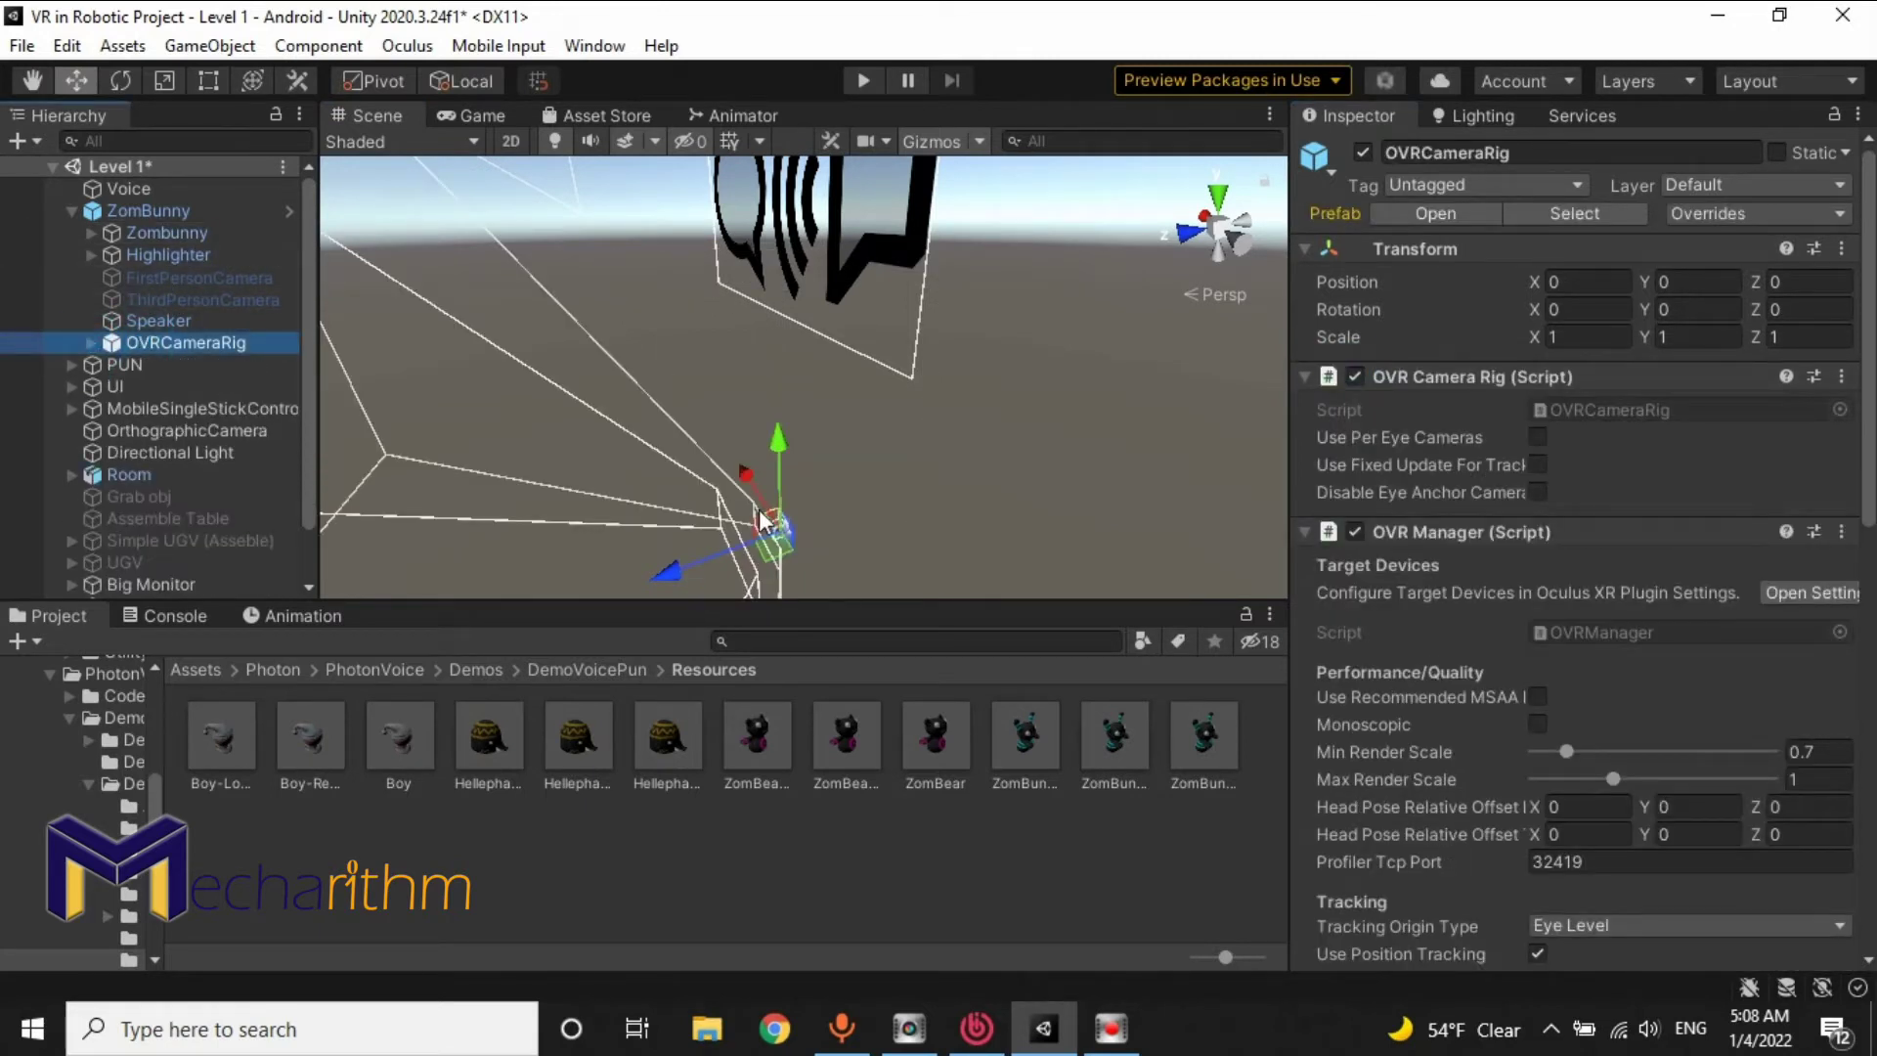
left_click_drag(776, 461, 784, 300)
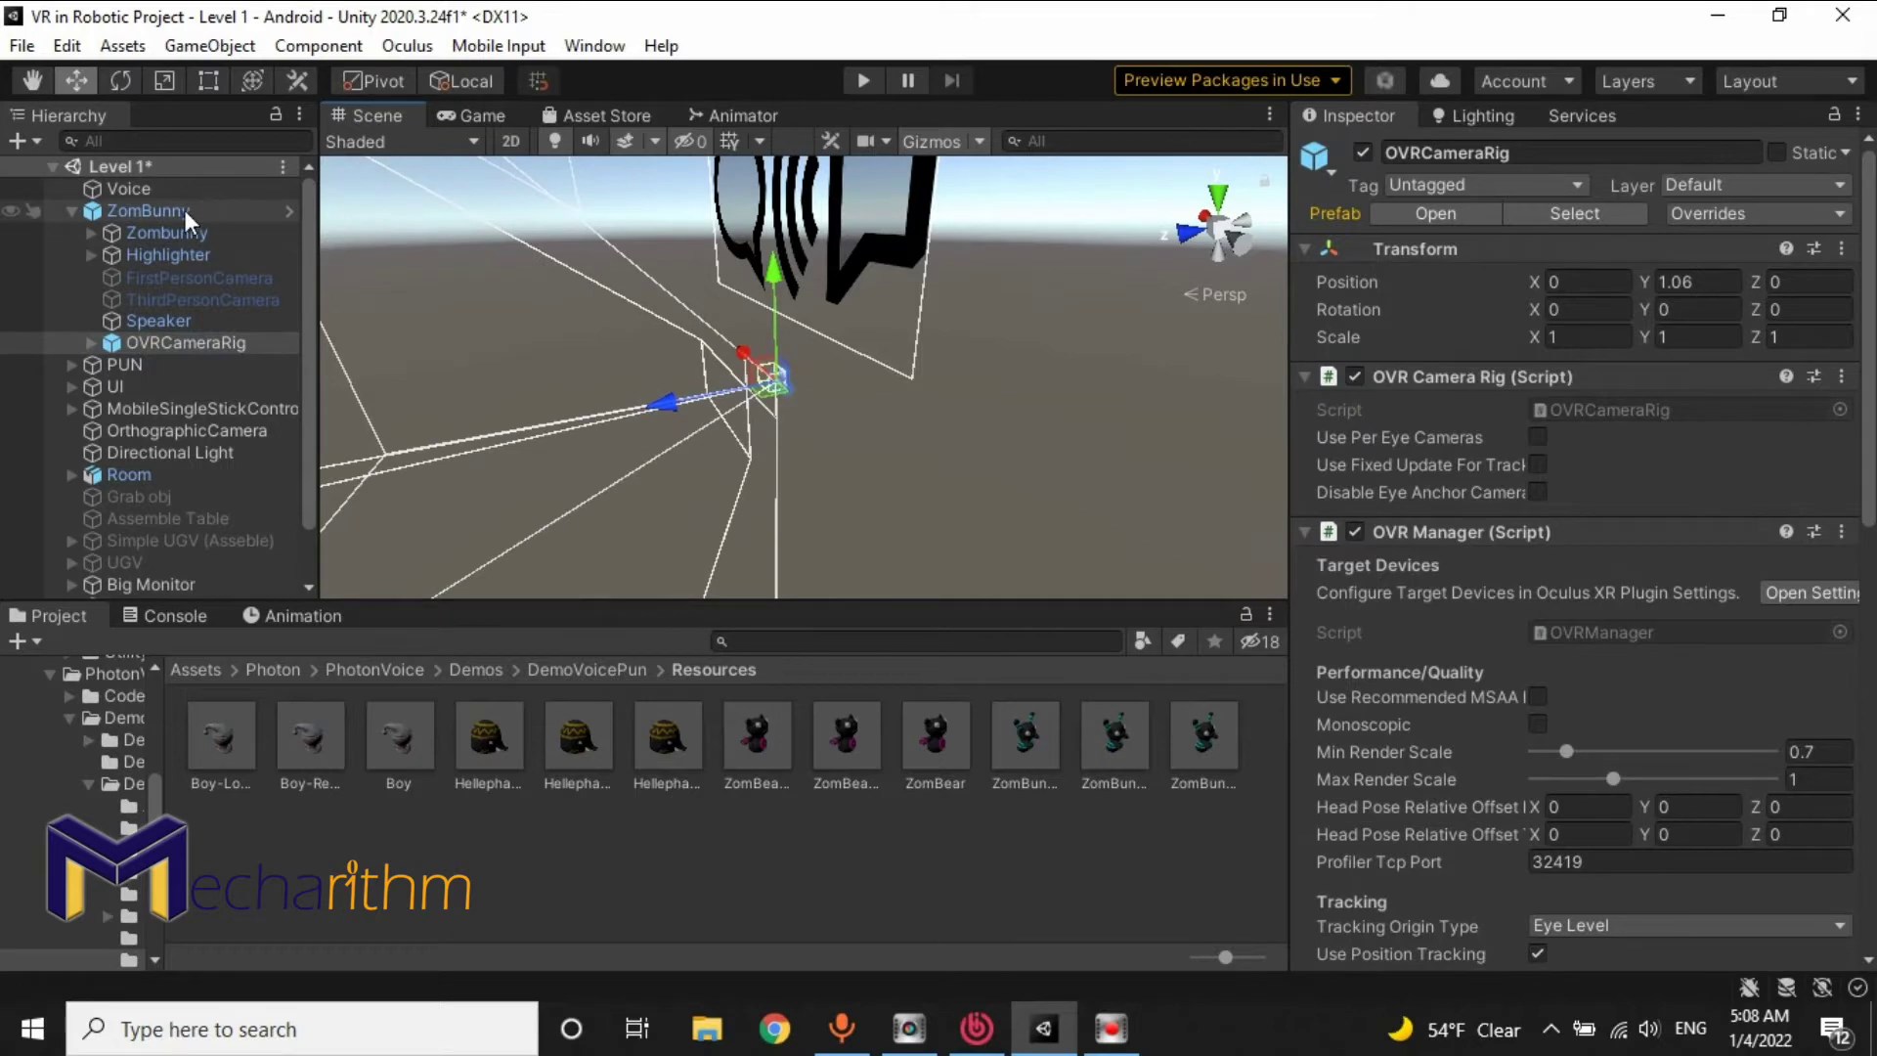
left_click(168, 232)
left_click(1355, 350)
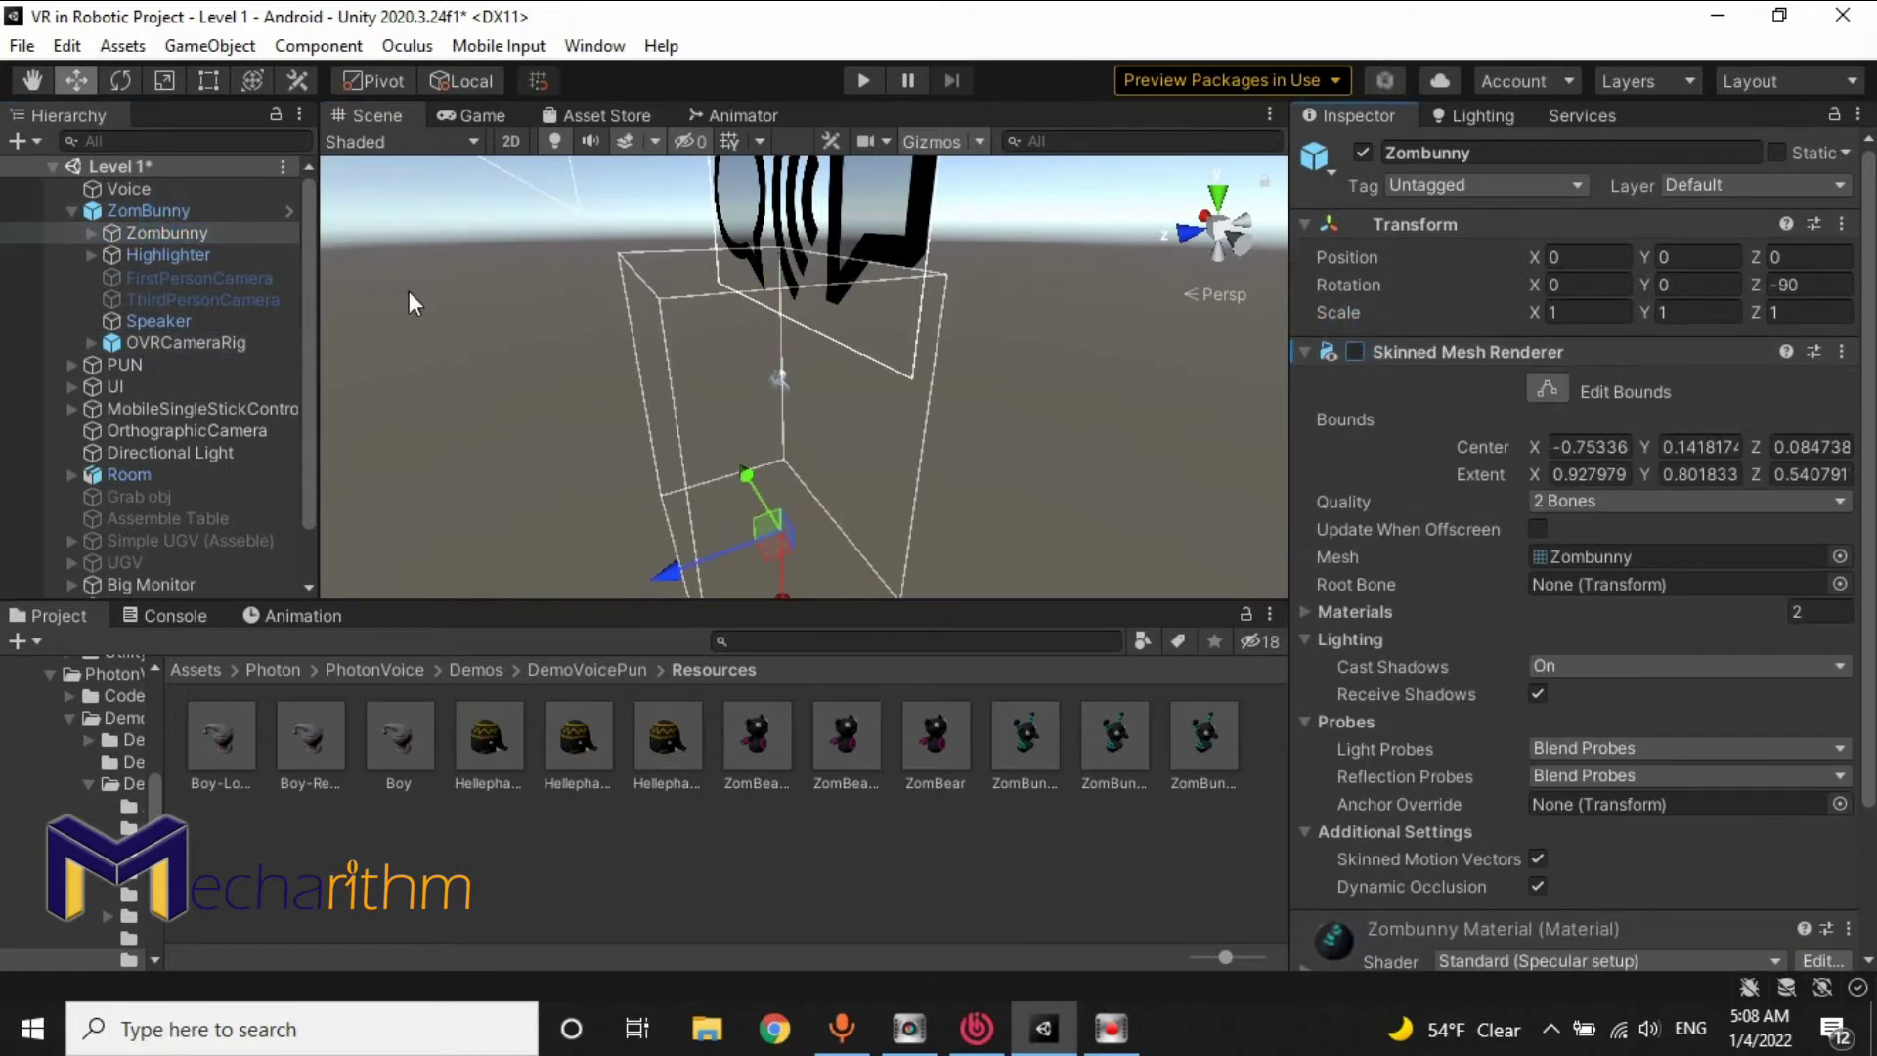
Step: Set the near clipping plane of OVRCameraRig's CenterEyeAnchor camera to 0.01 and save the scene
left_click(156, 342)
left_click_drag(707, 358, 1036, 331, "alt")
left_click(90, 343)
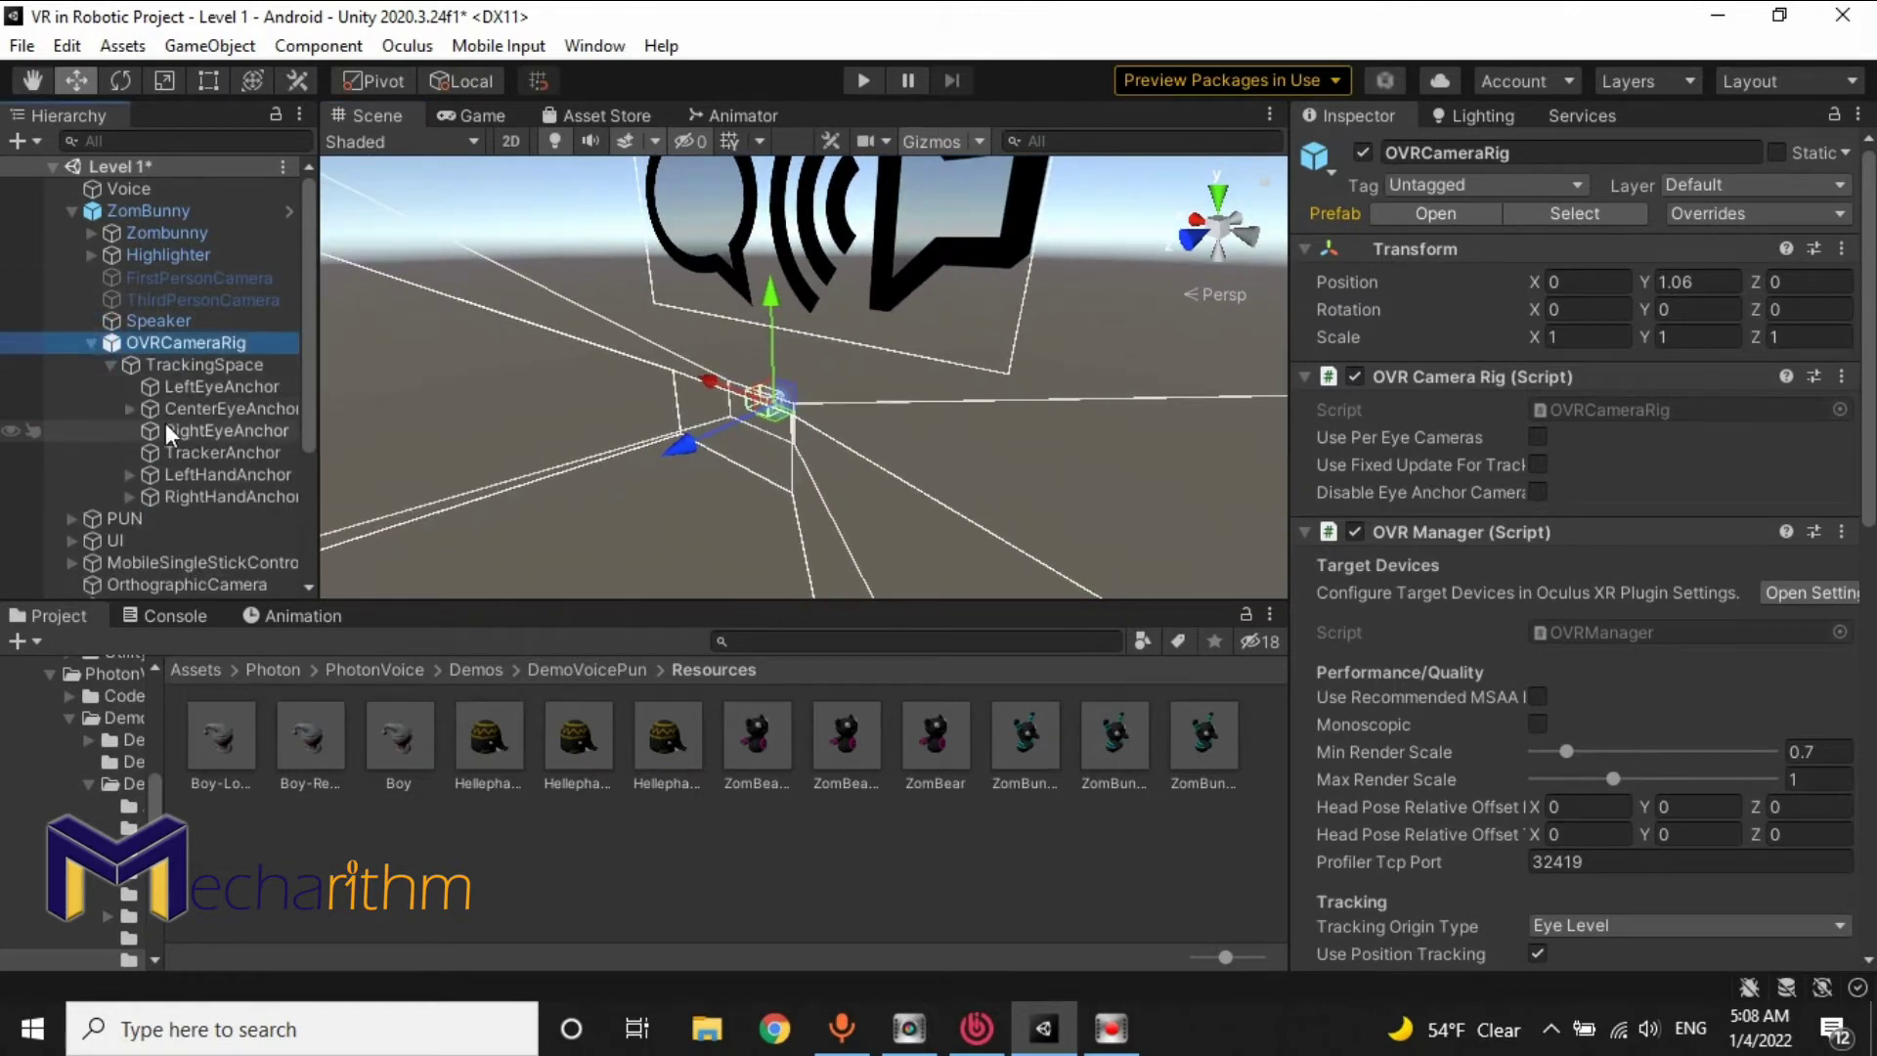
left_click(178, 409)
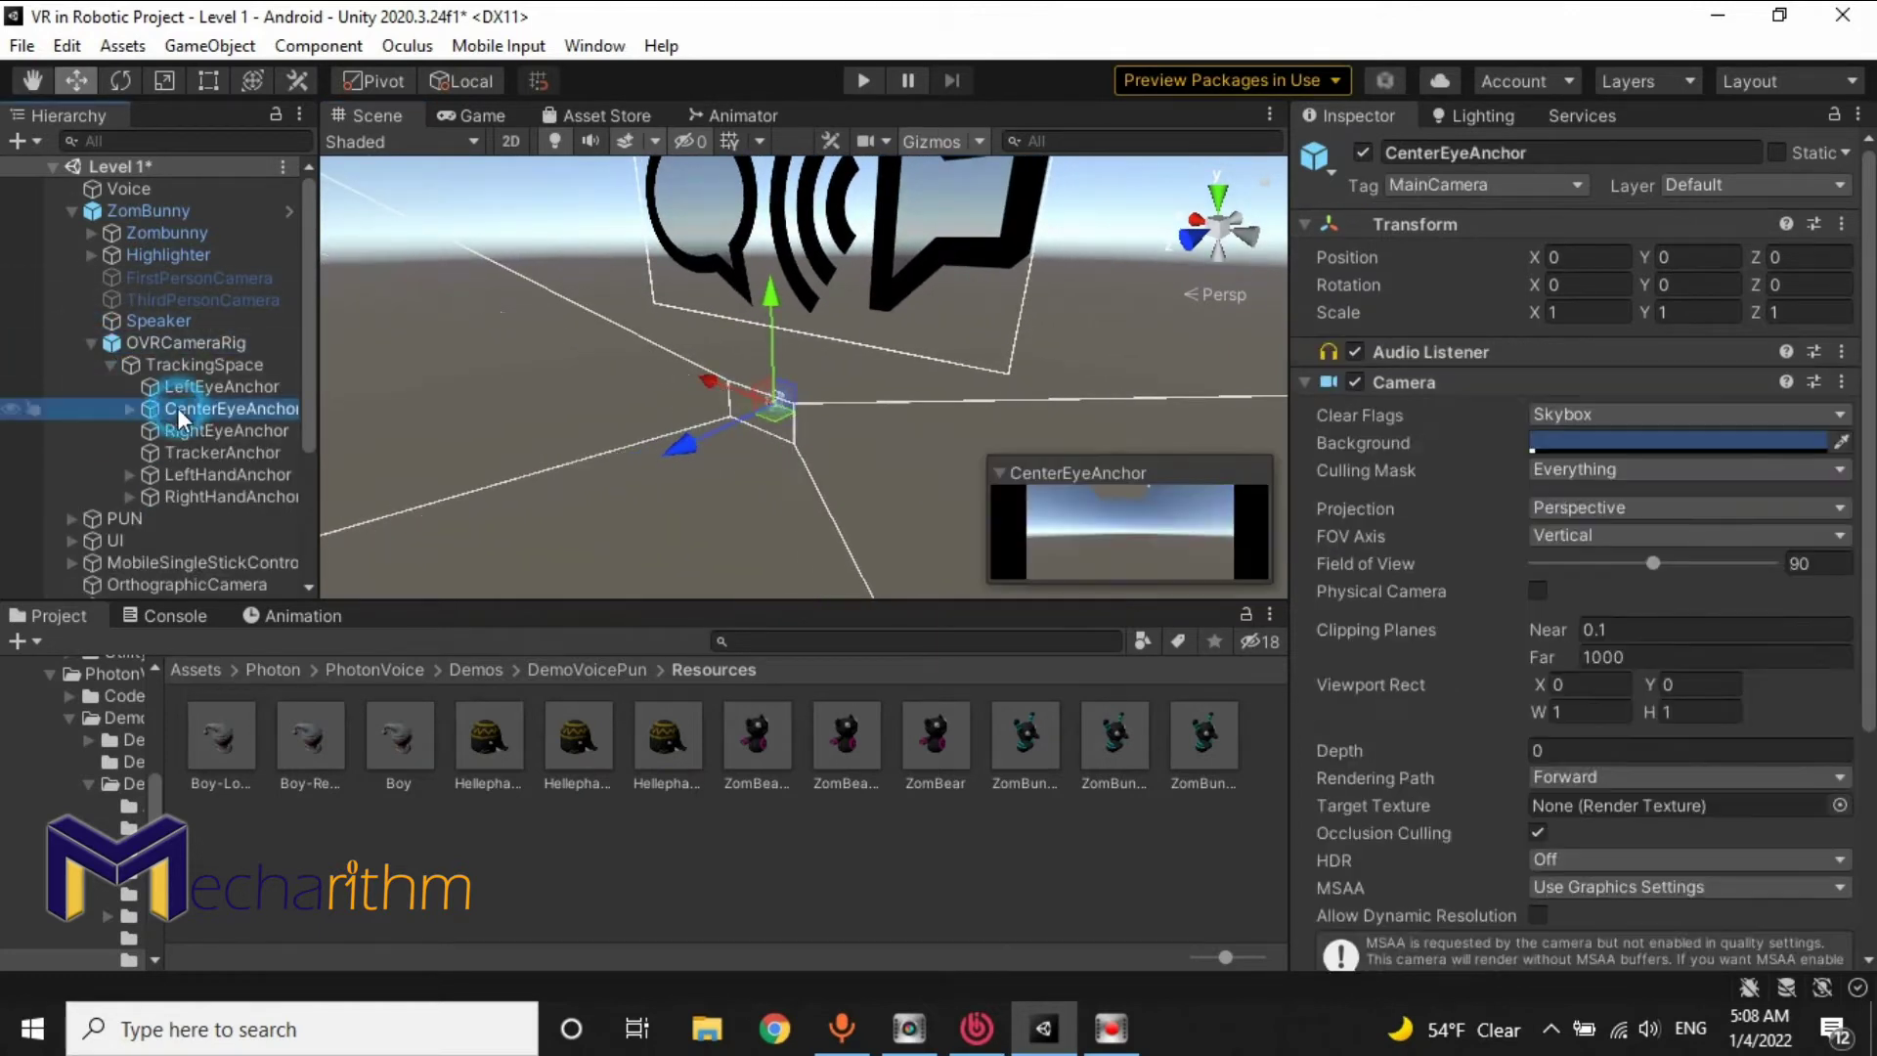
left_click(1595, 629)
type("0.01")
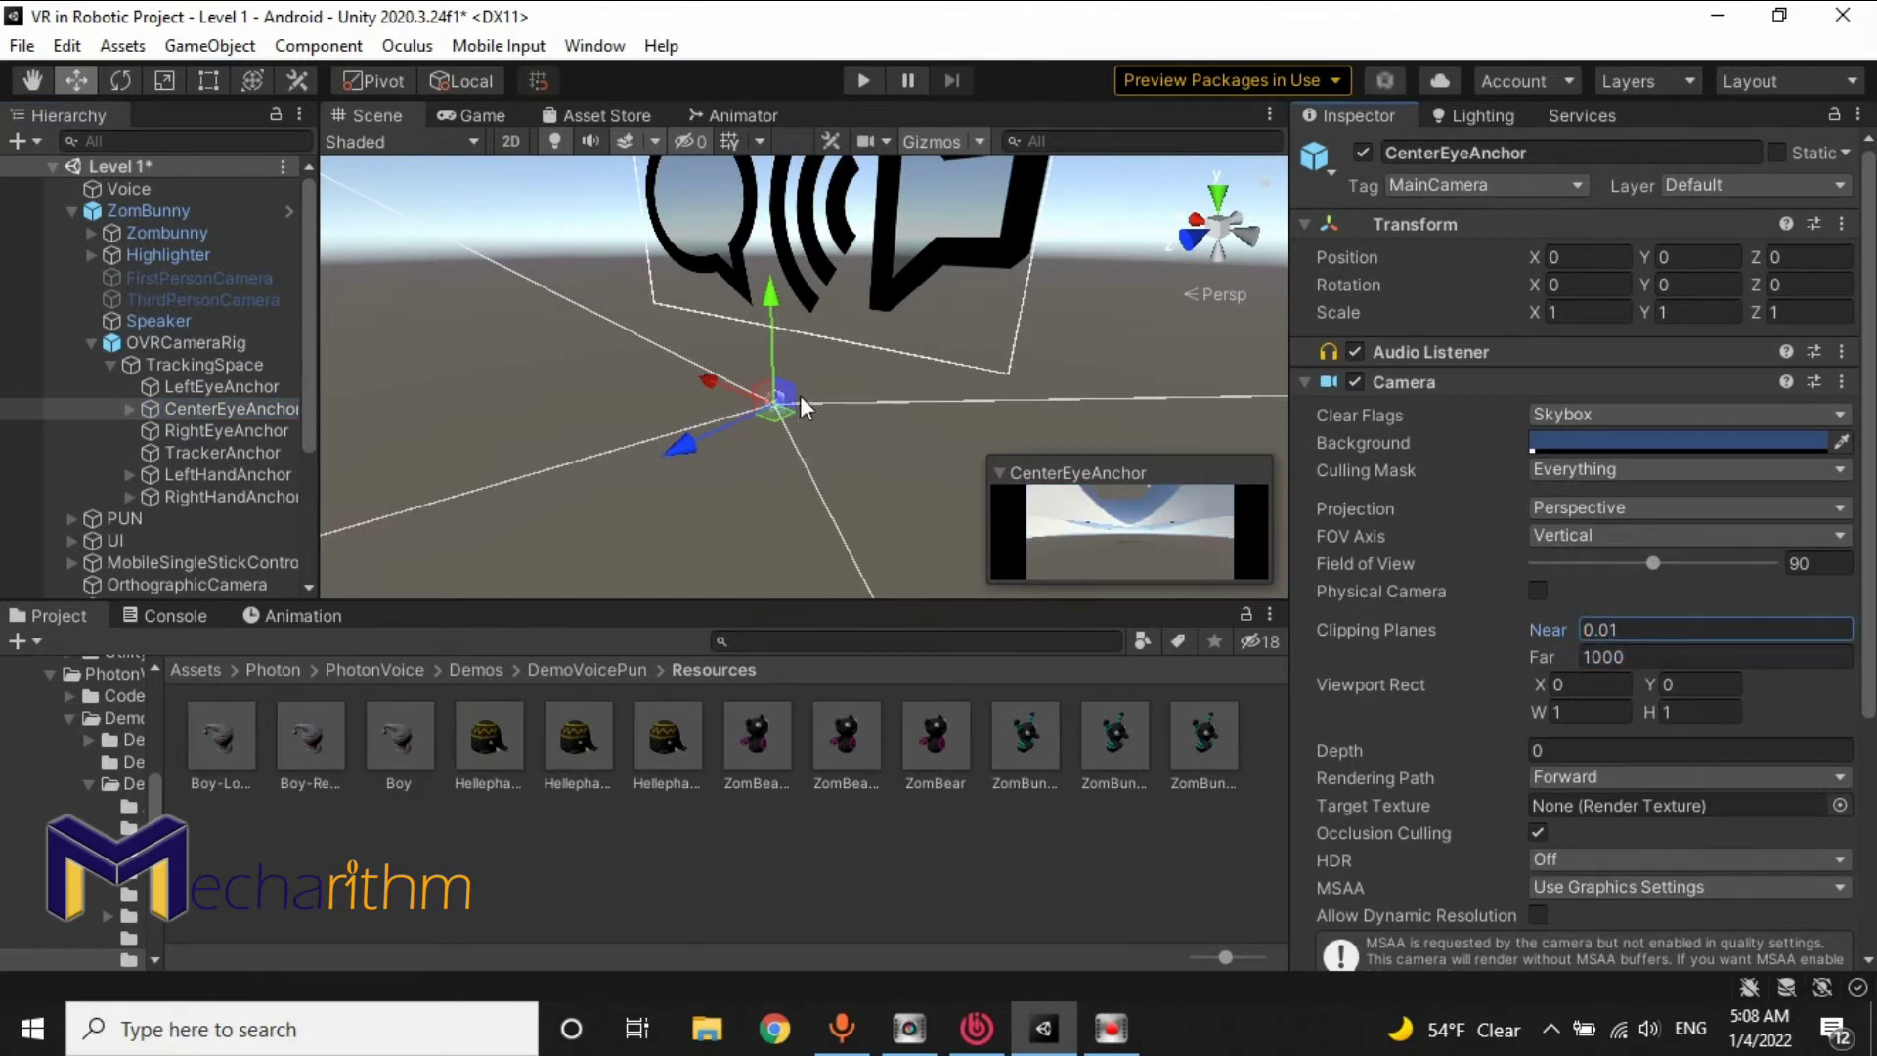
left_click_drag(685, 441, 616, 436, "alt")
key("ctrl+s")
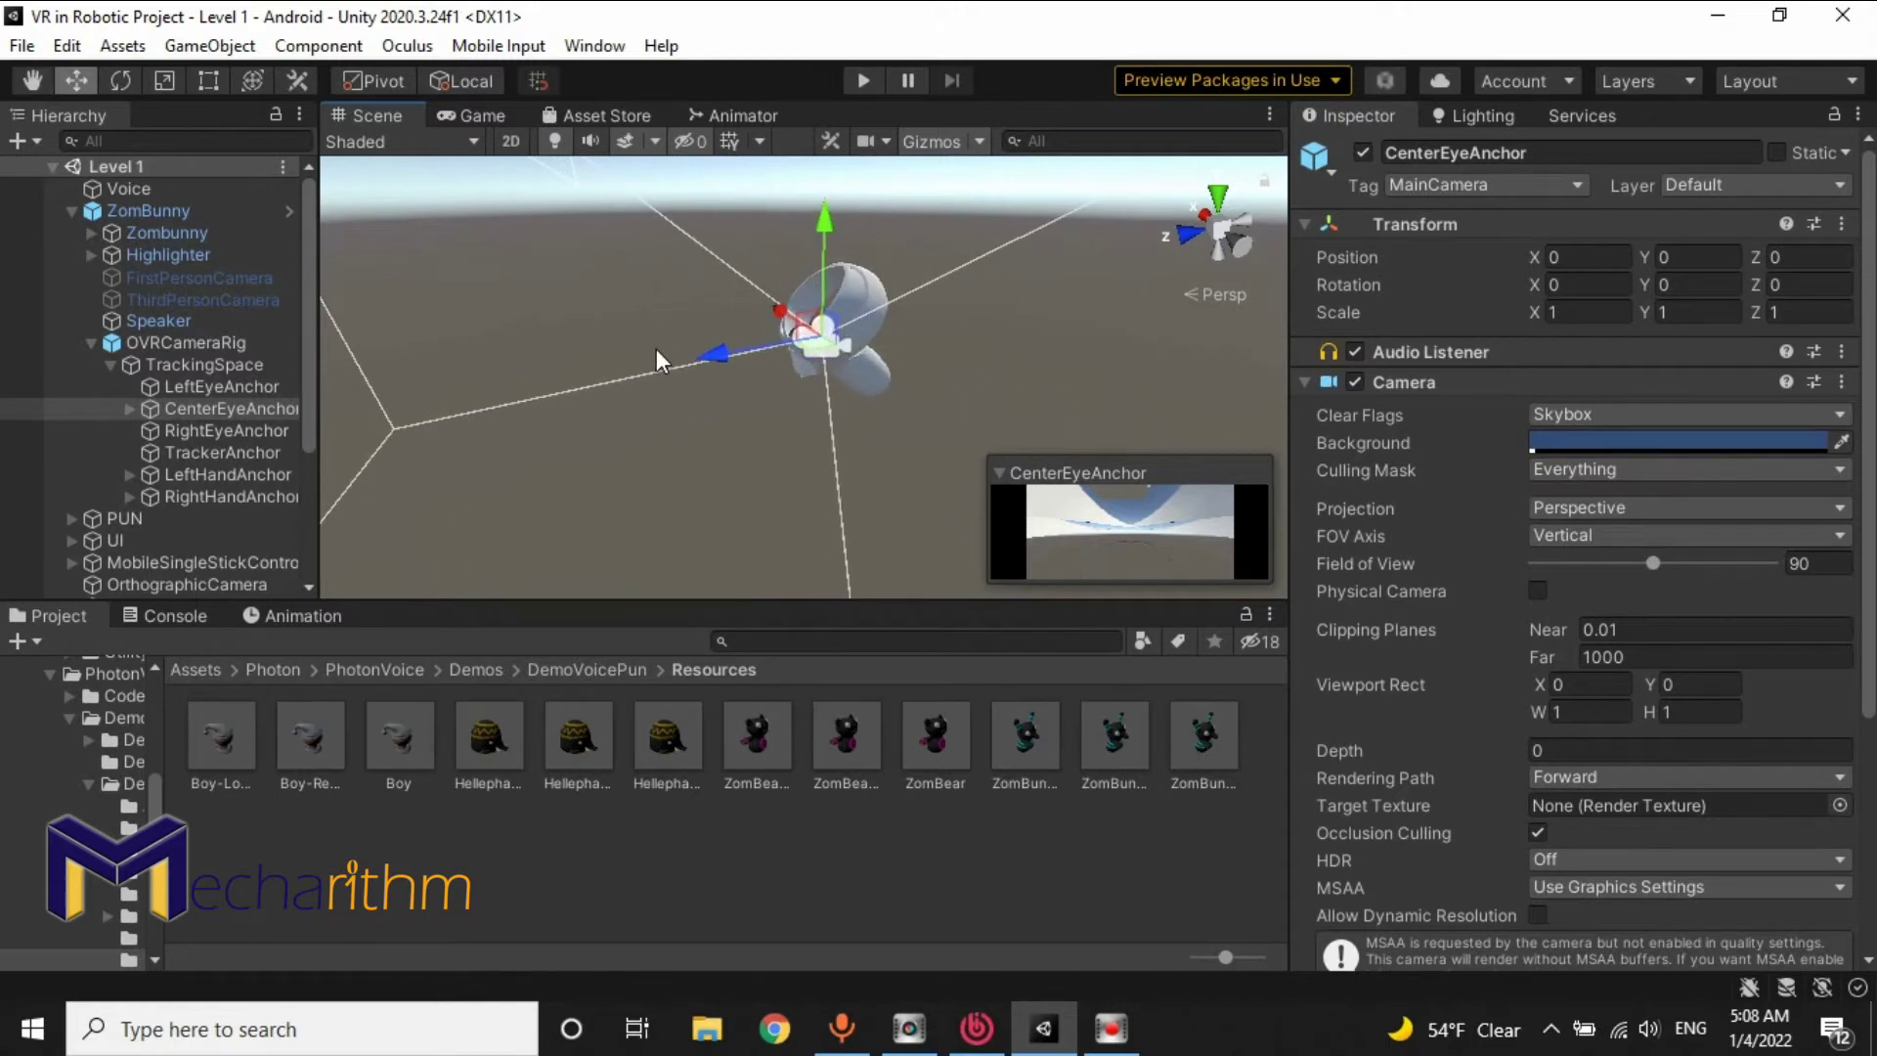
Step: Overwrite the ZomBunny prefab in the DemoVoicePun Resources folder with the modified scene ZomBunny and review the prefab's components
left_click(91, 343)
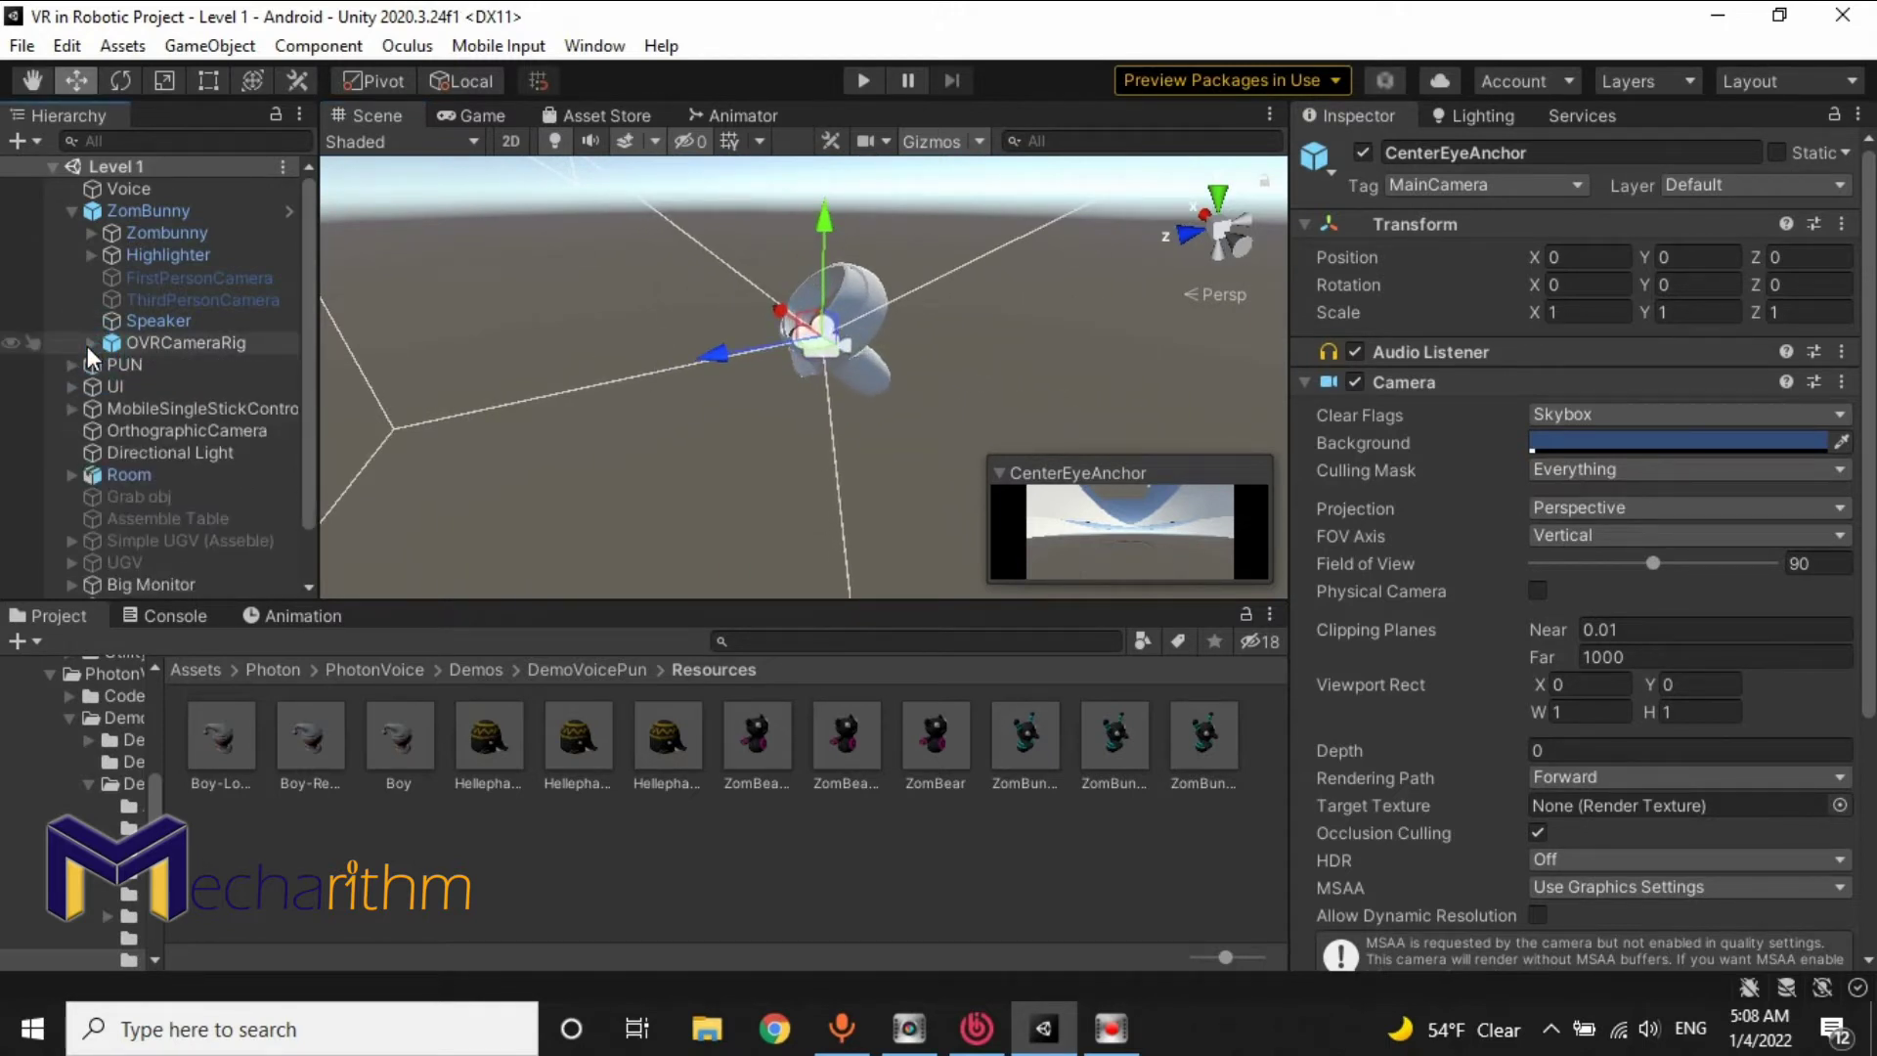
left_click(138, 213)
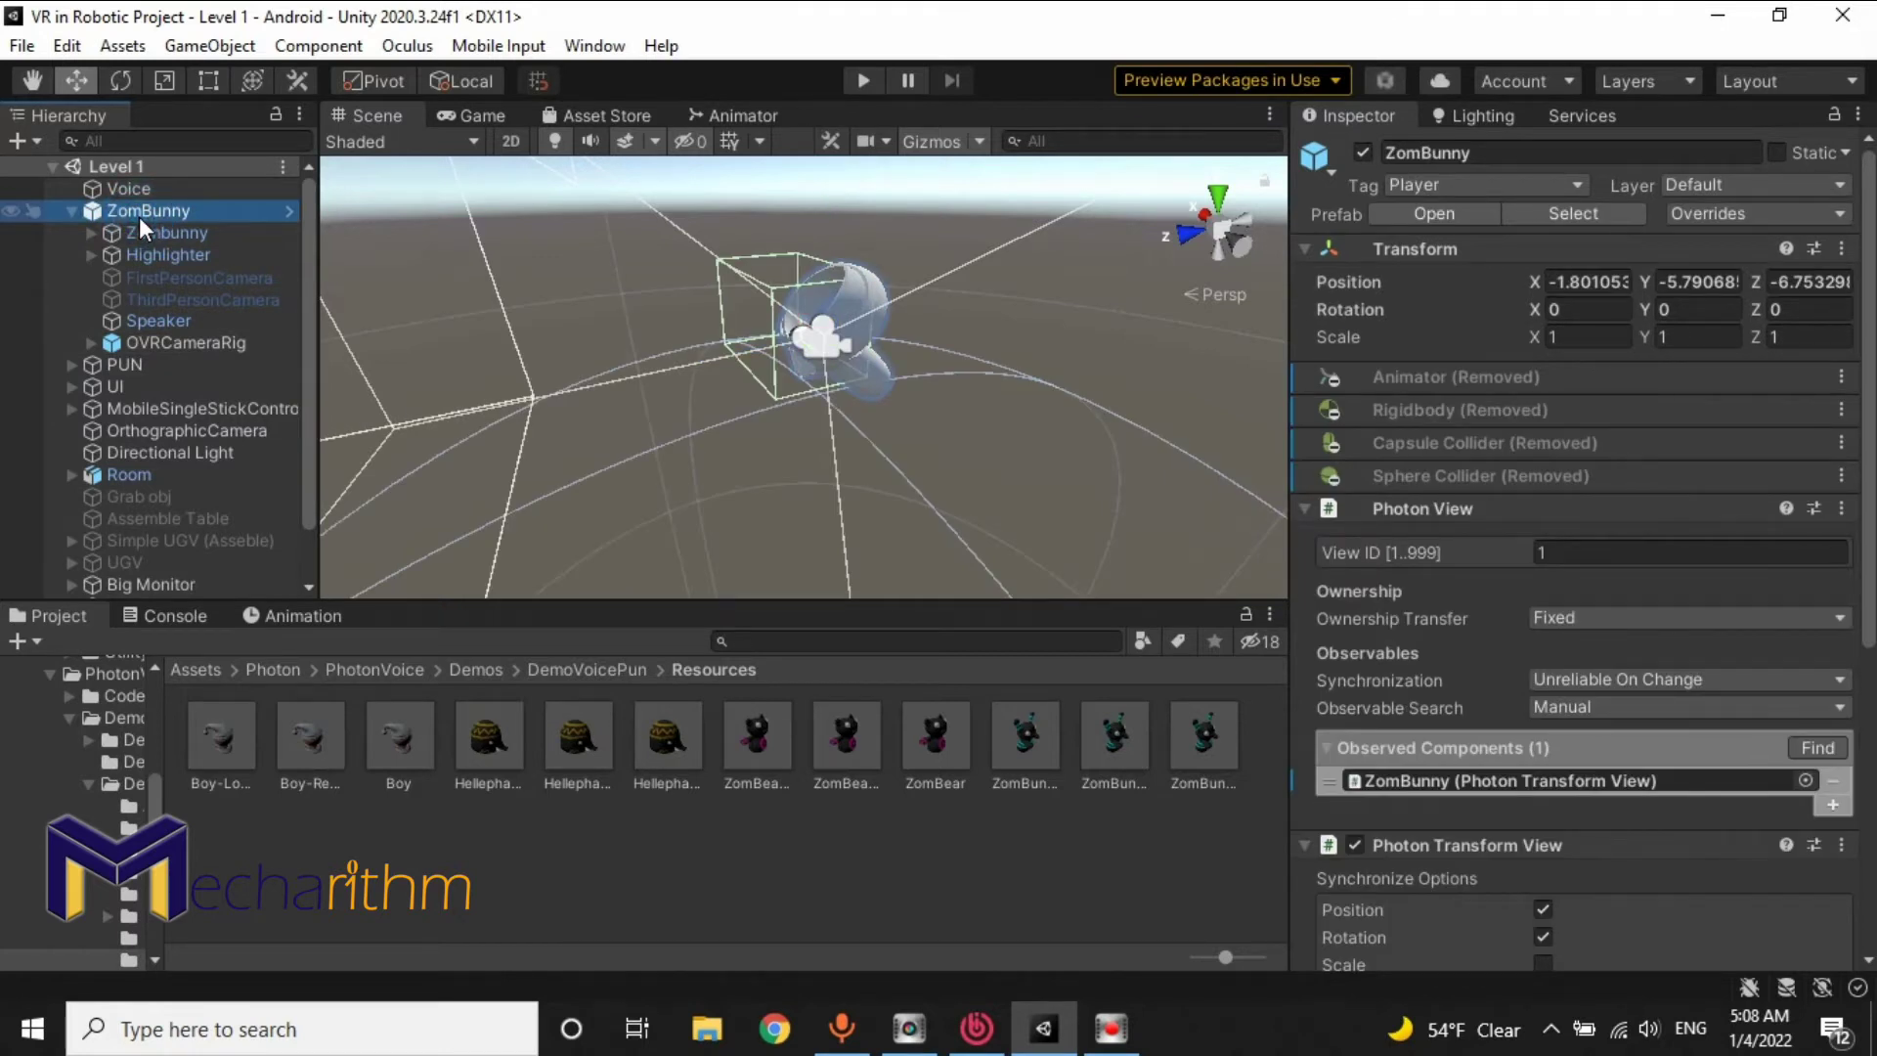
left_click_drag(137, 214, 1203, 728)
left_click(1201, 730)
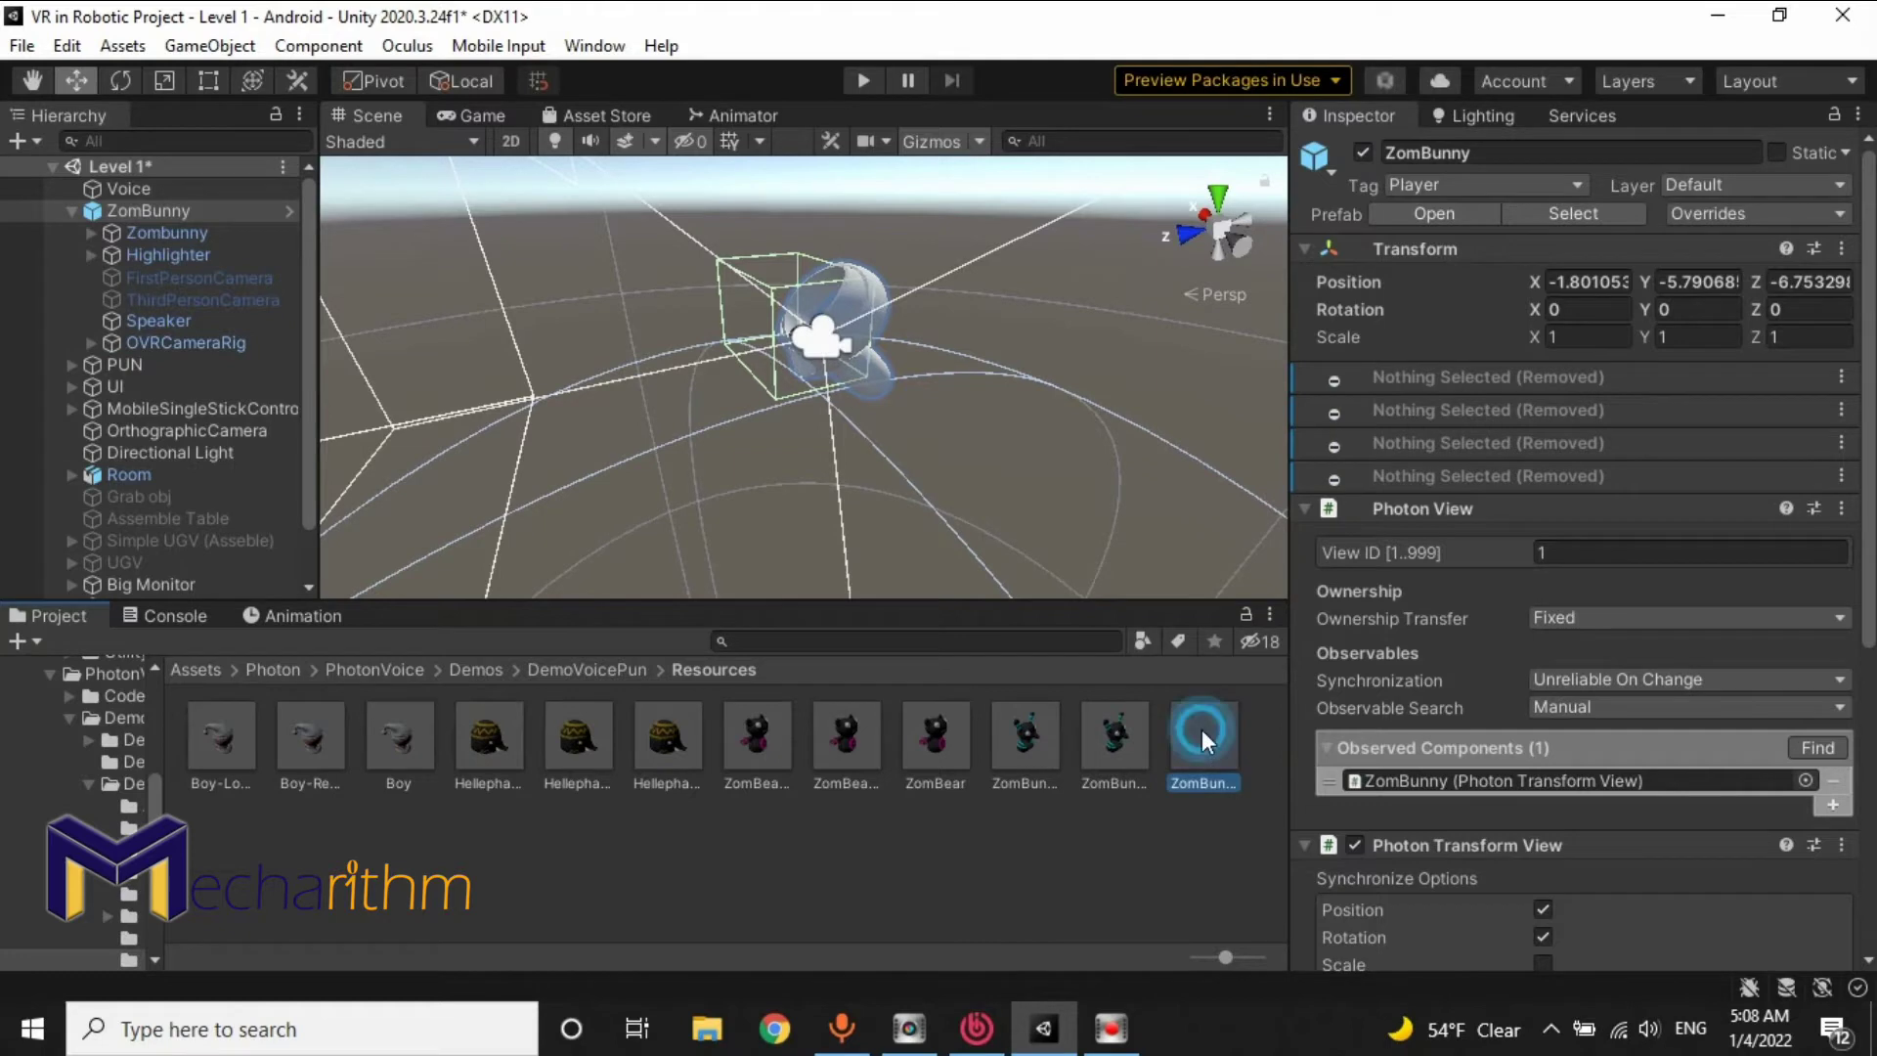
scroll(1507, 567, "down", 10)
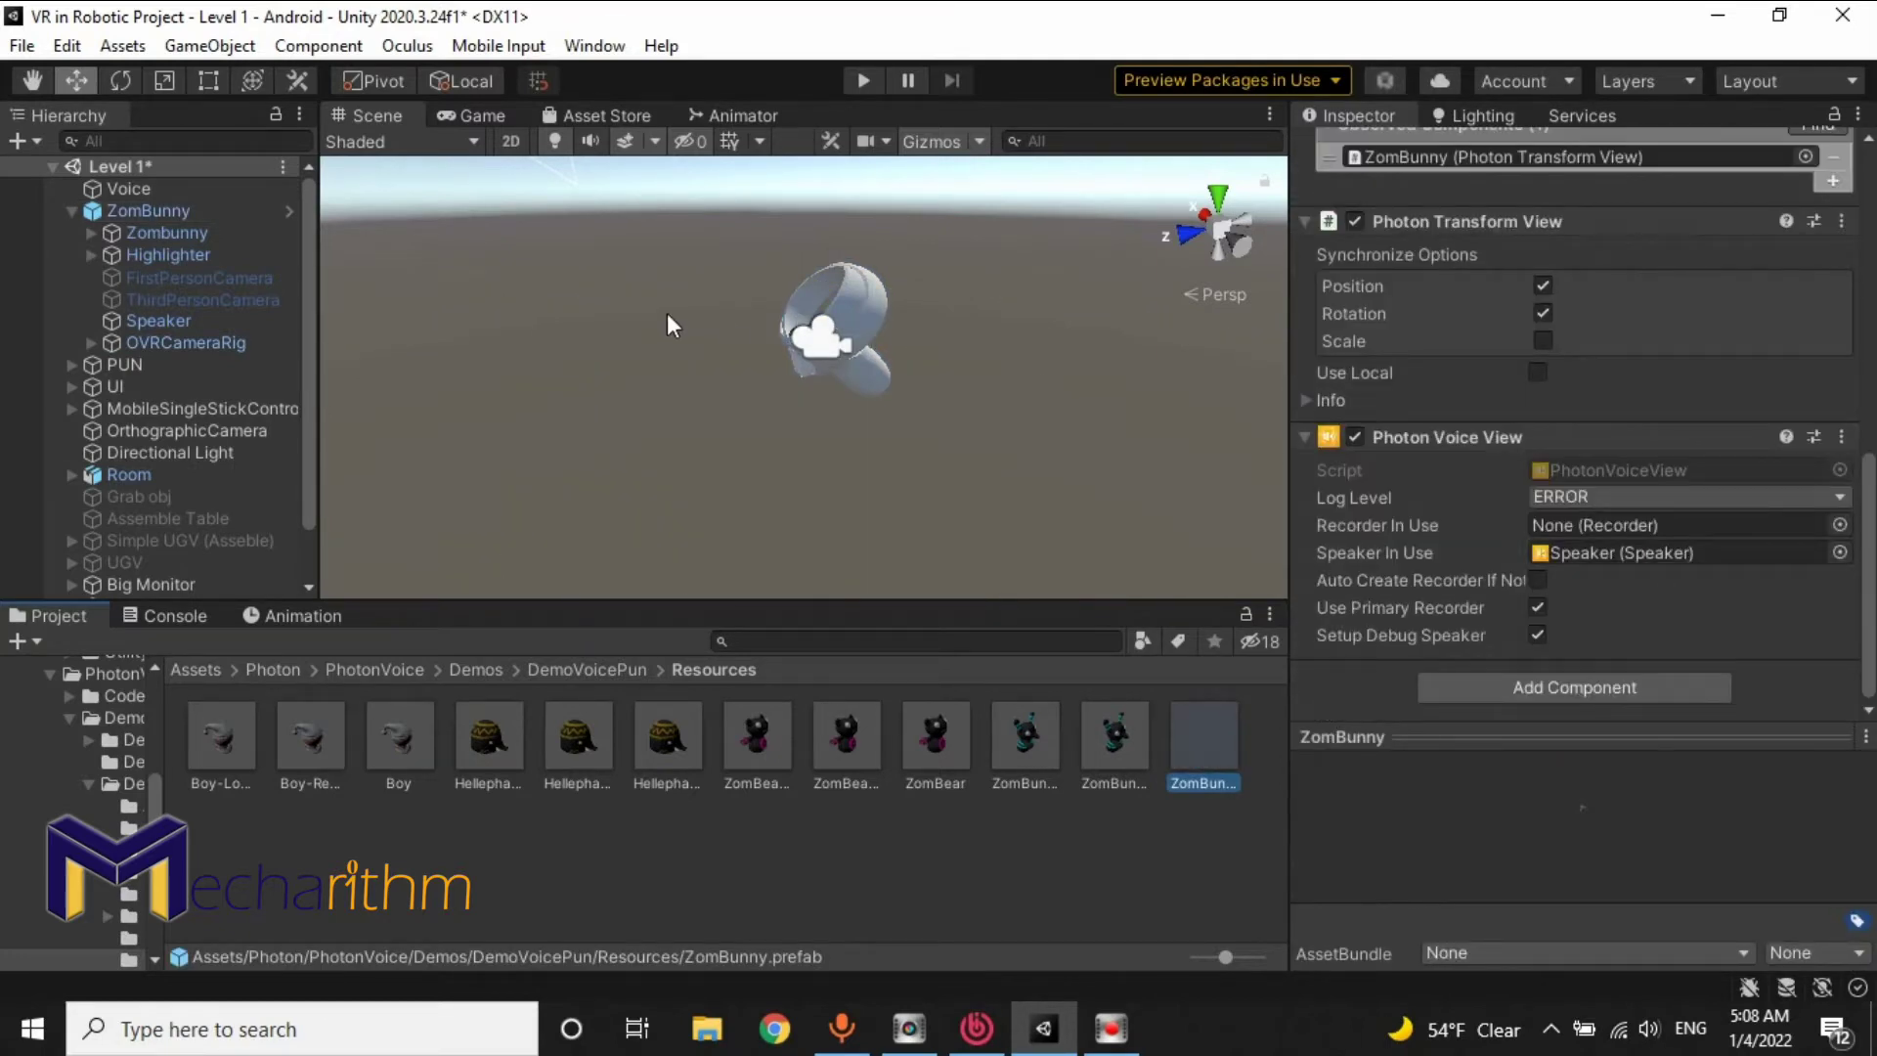
Step: Delete the ZomBunny instance from the Level 1 scene and save the scene
left_click(154, 215)
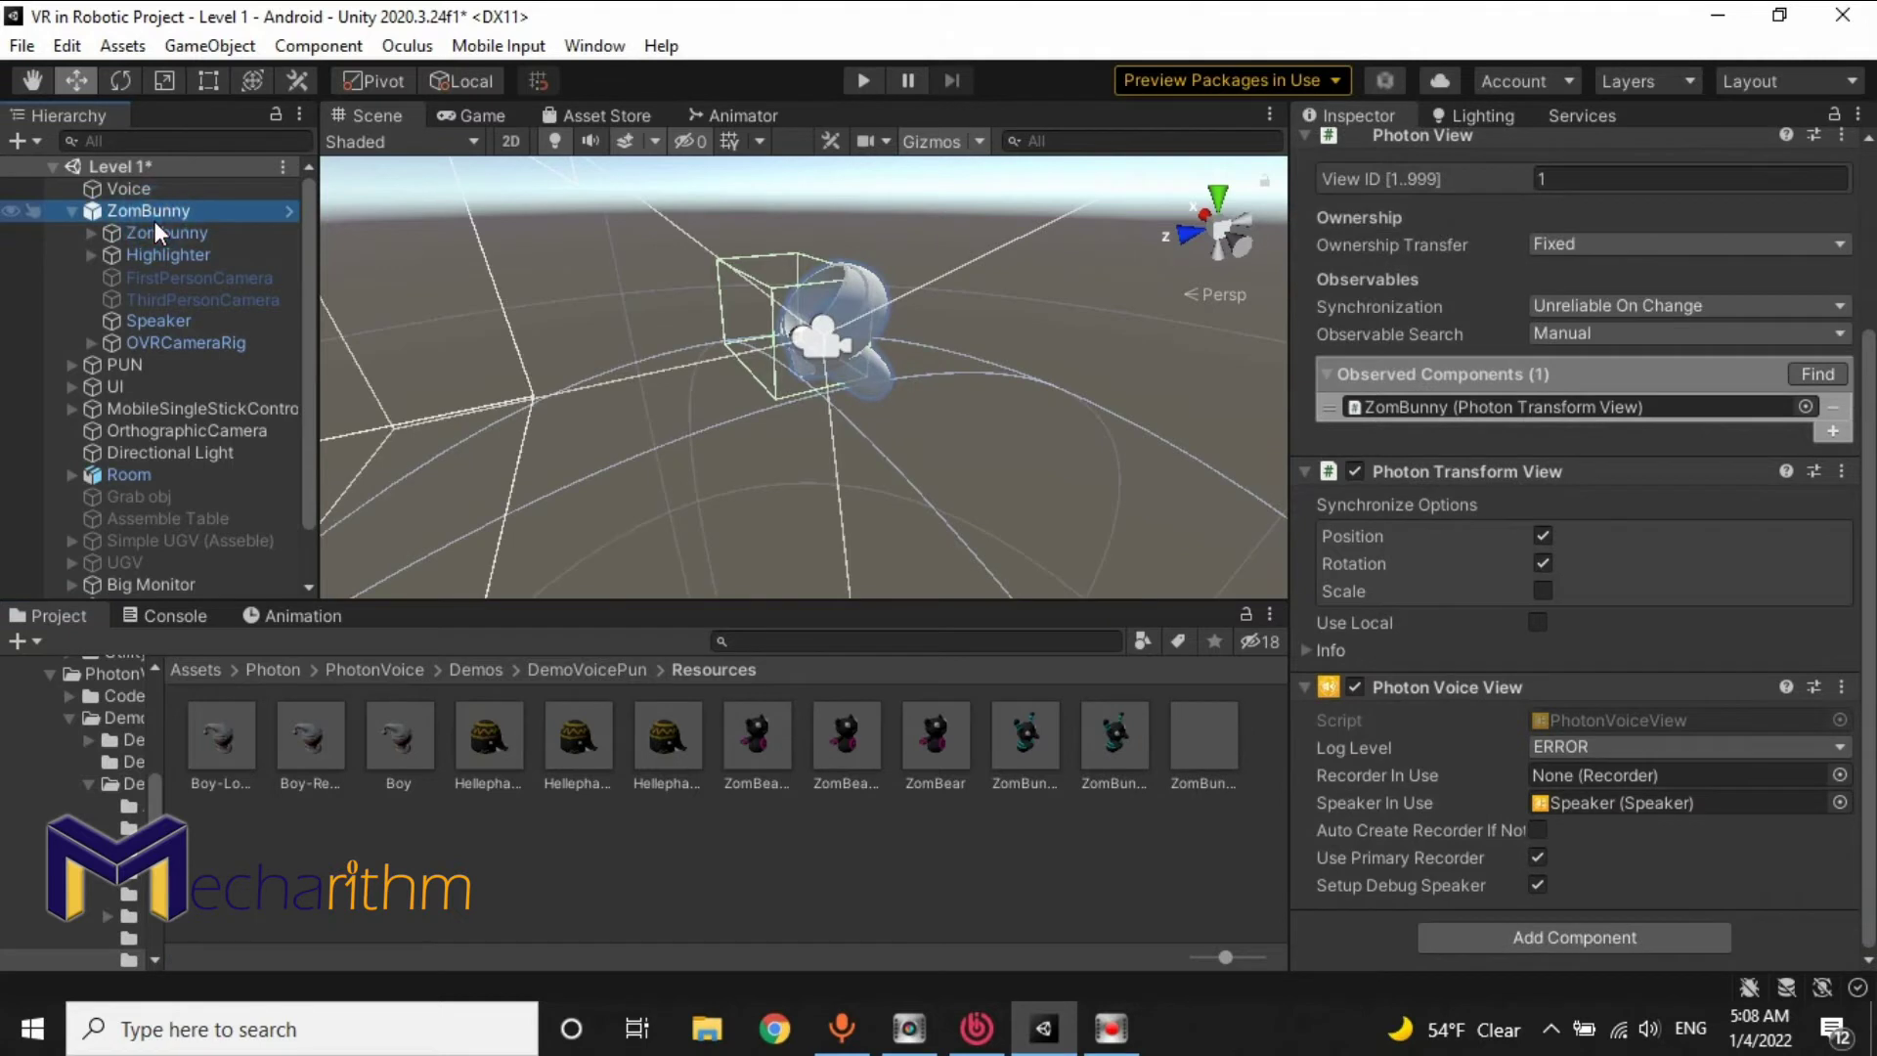
key("Delete")
key("ctrl+s")
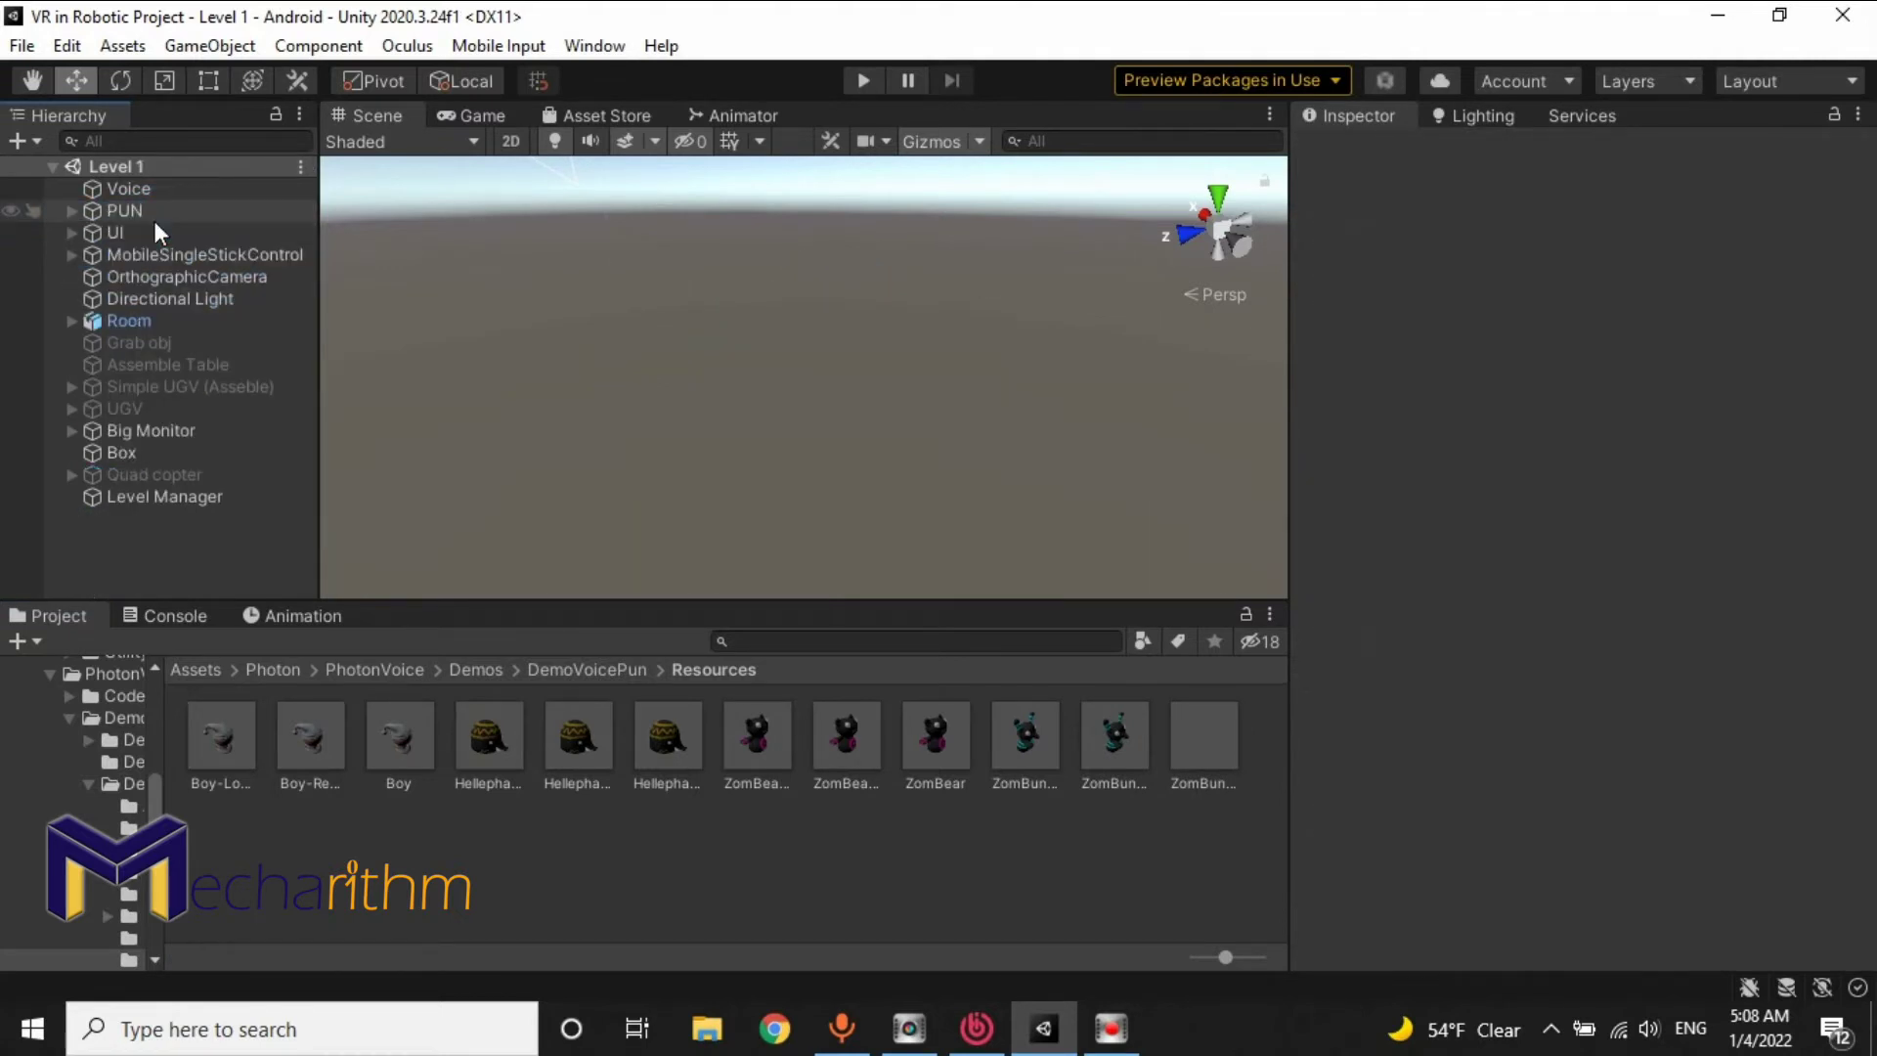
Step: Check which prefab PUN's Character Instantiation script instantiates and locate that asset in the project
left_click(155, 217)
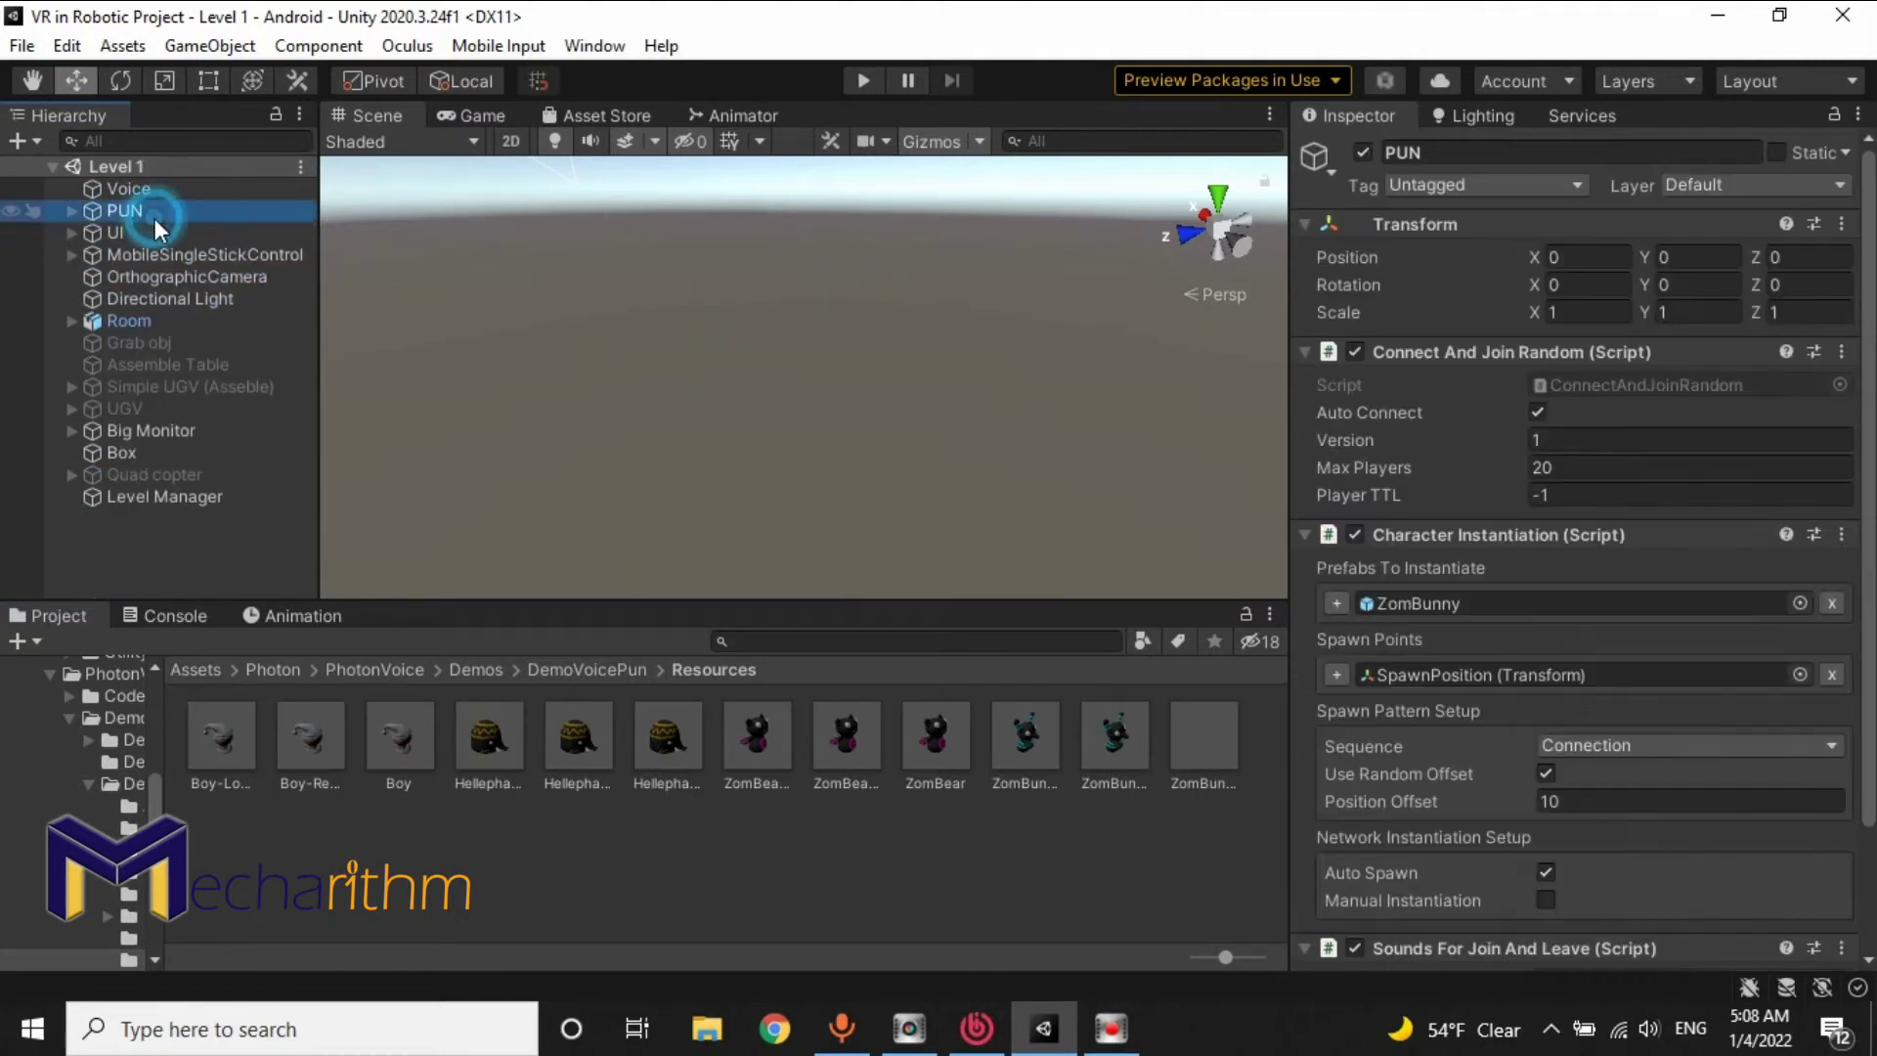
left_click(1399, 605)
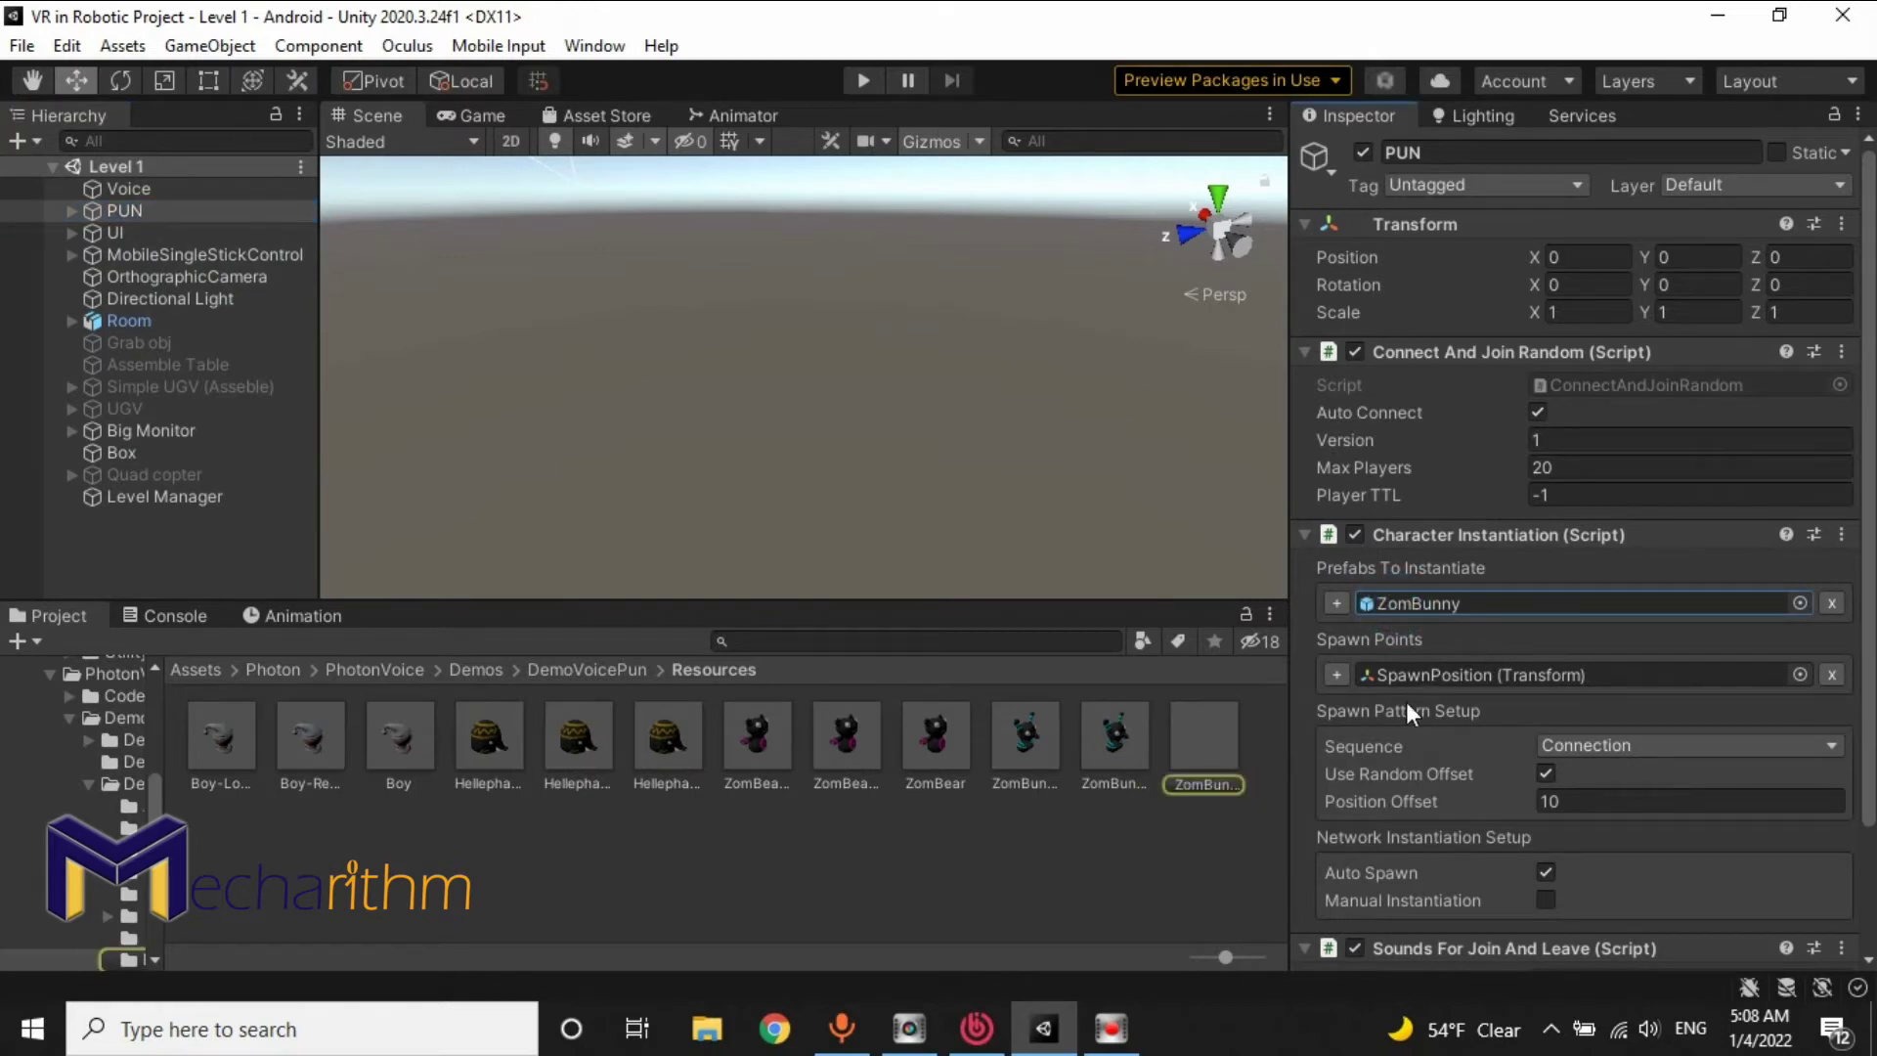
left_click(67, 318)
left_click(68, 319)
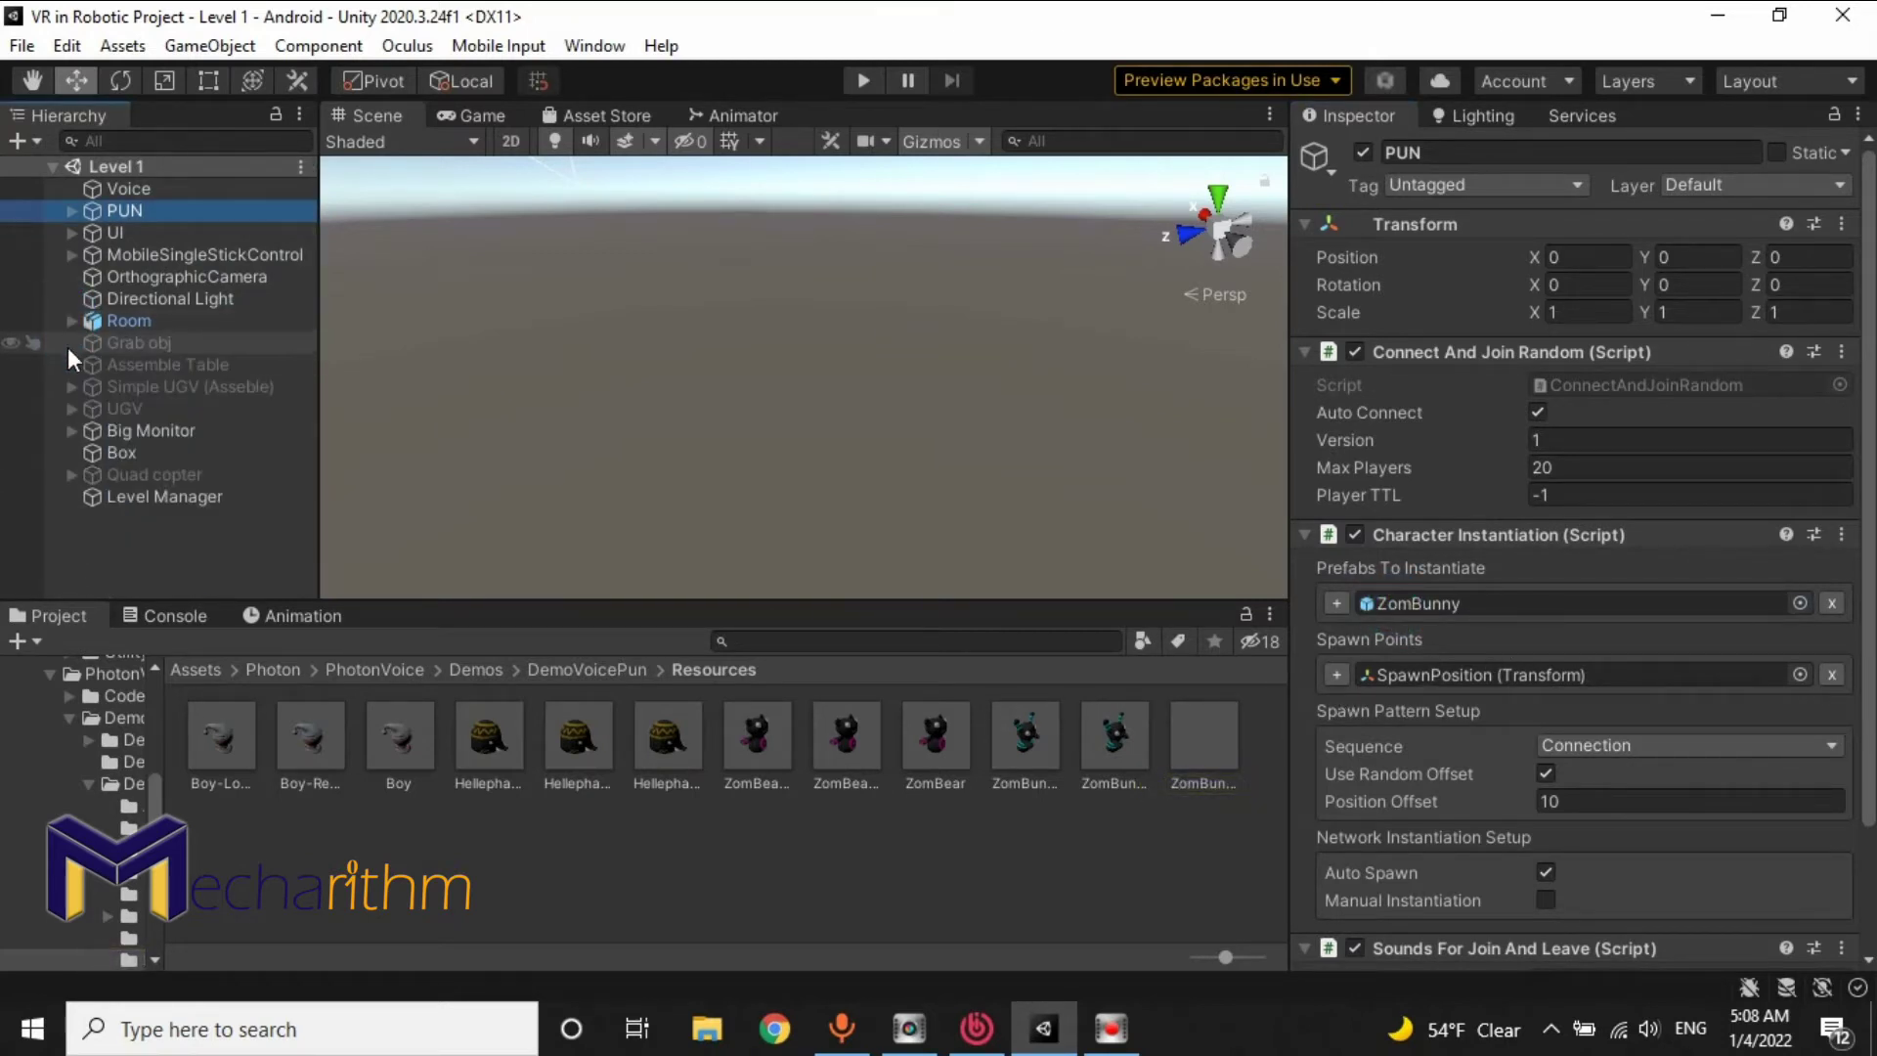
Step: Examine the components and script references of Grab obj, UGV, Simple UGV's Grab Body and Quad copter
left_click(126, 344)
scroll(1808, 653, "down", 3)
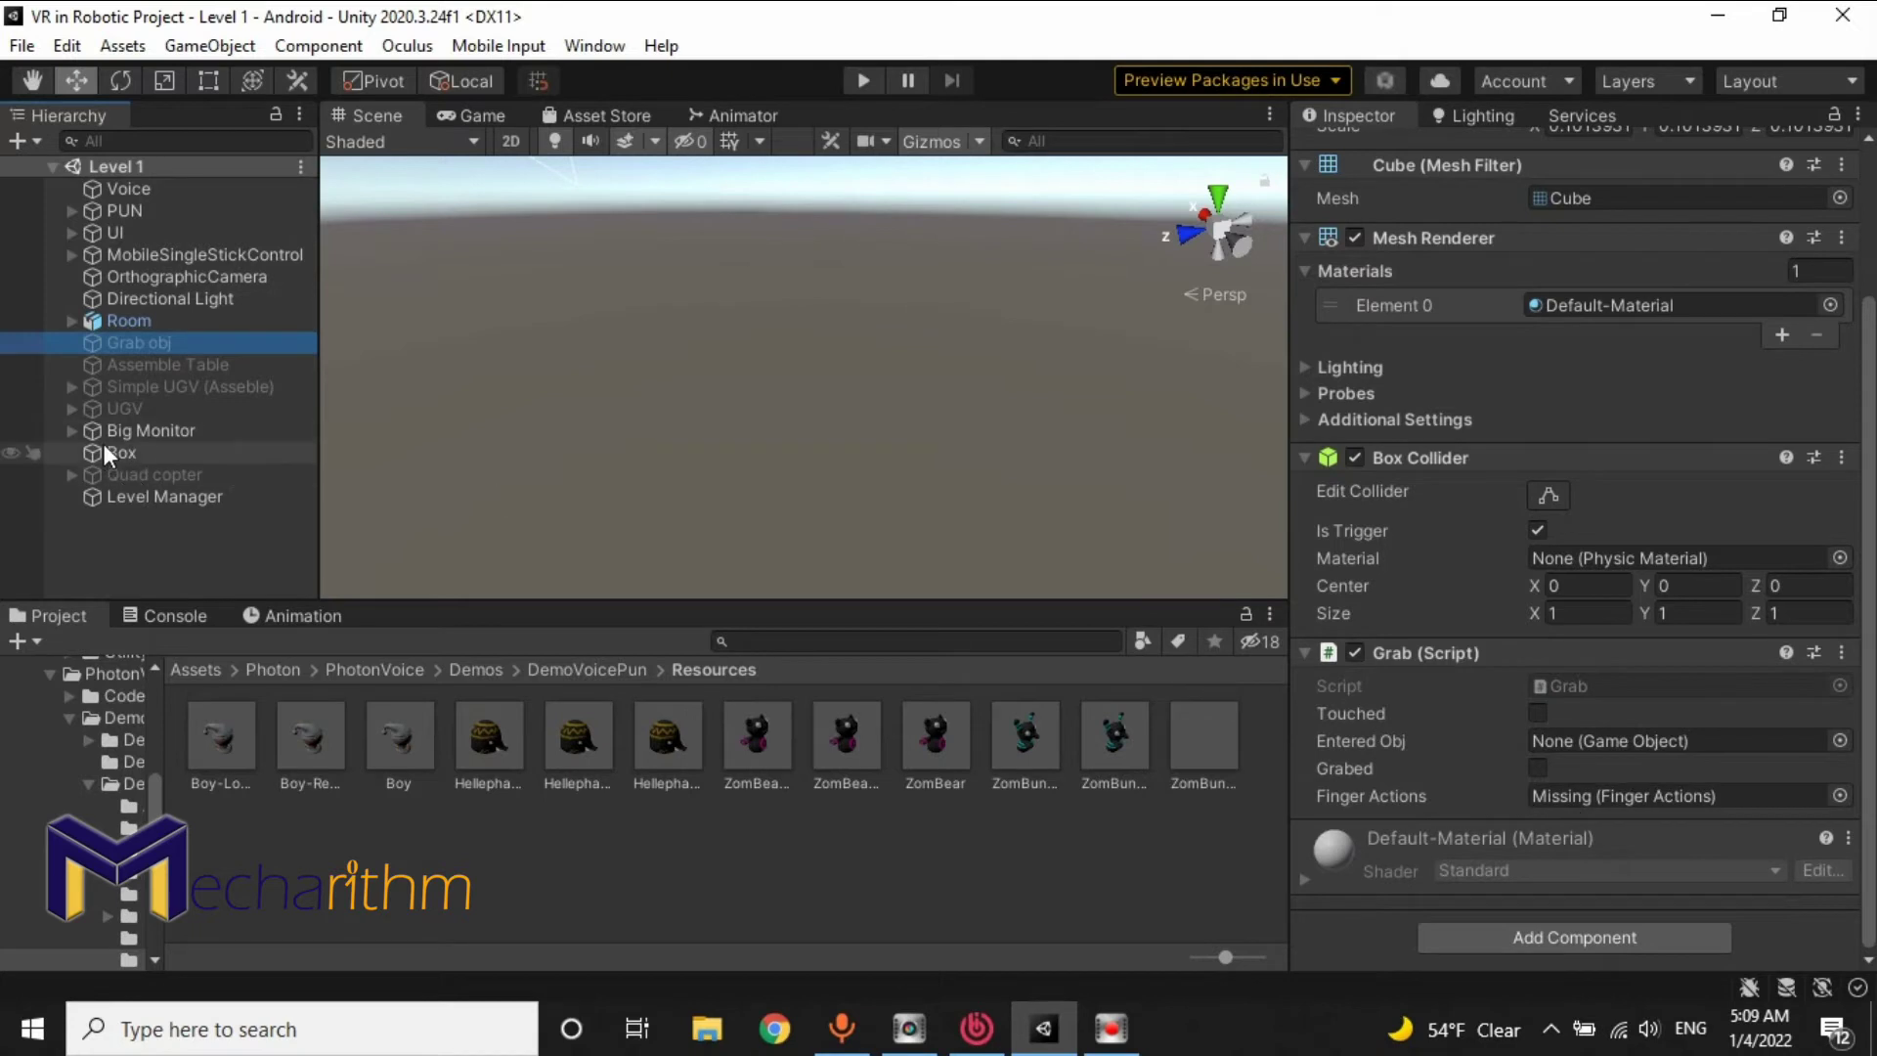
left_click(114, 408)
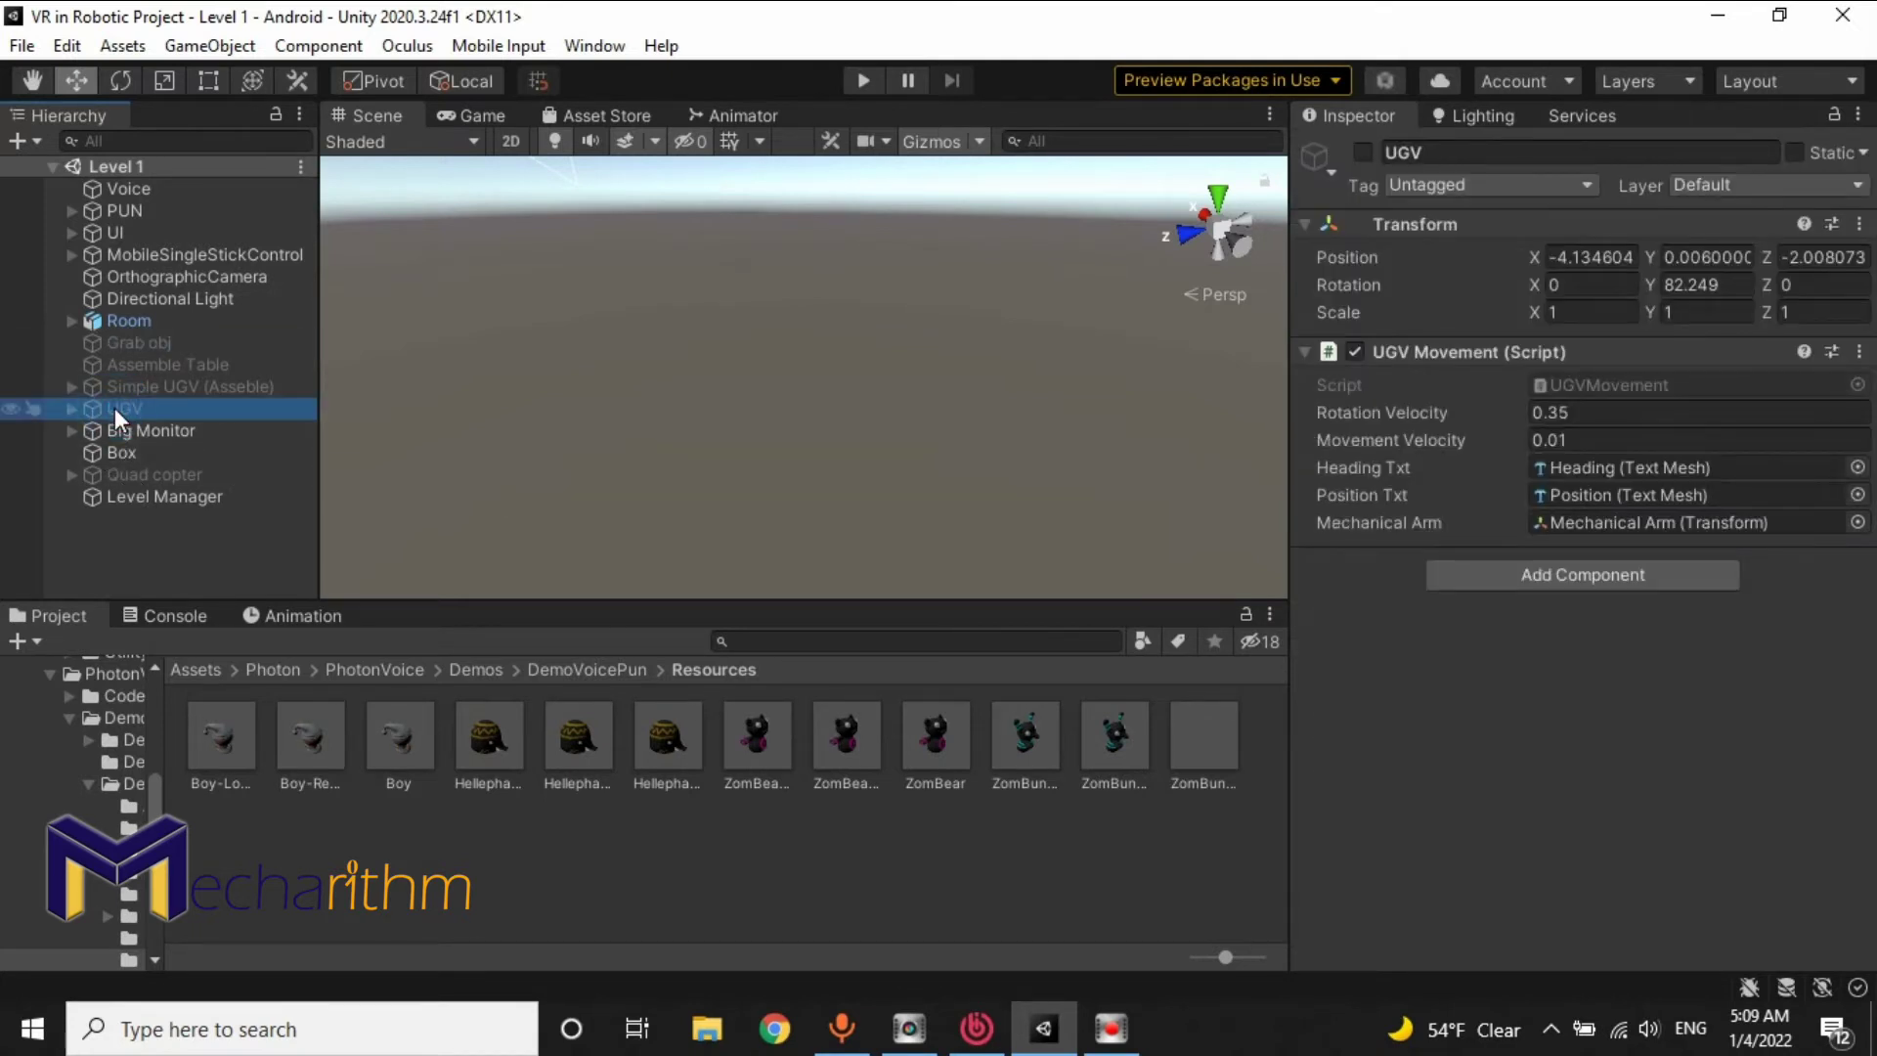
left_click(140, 387)
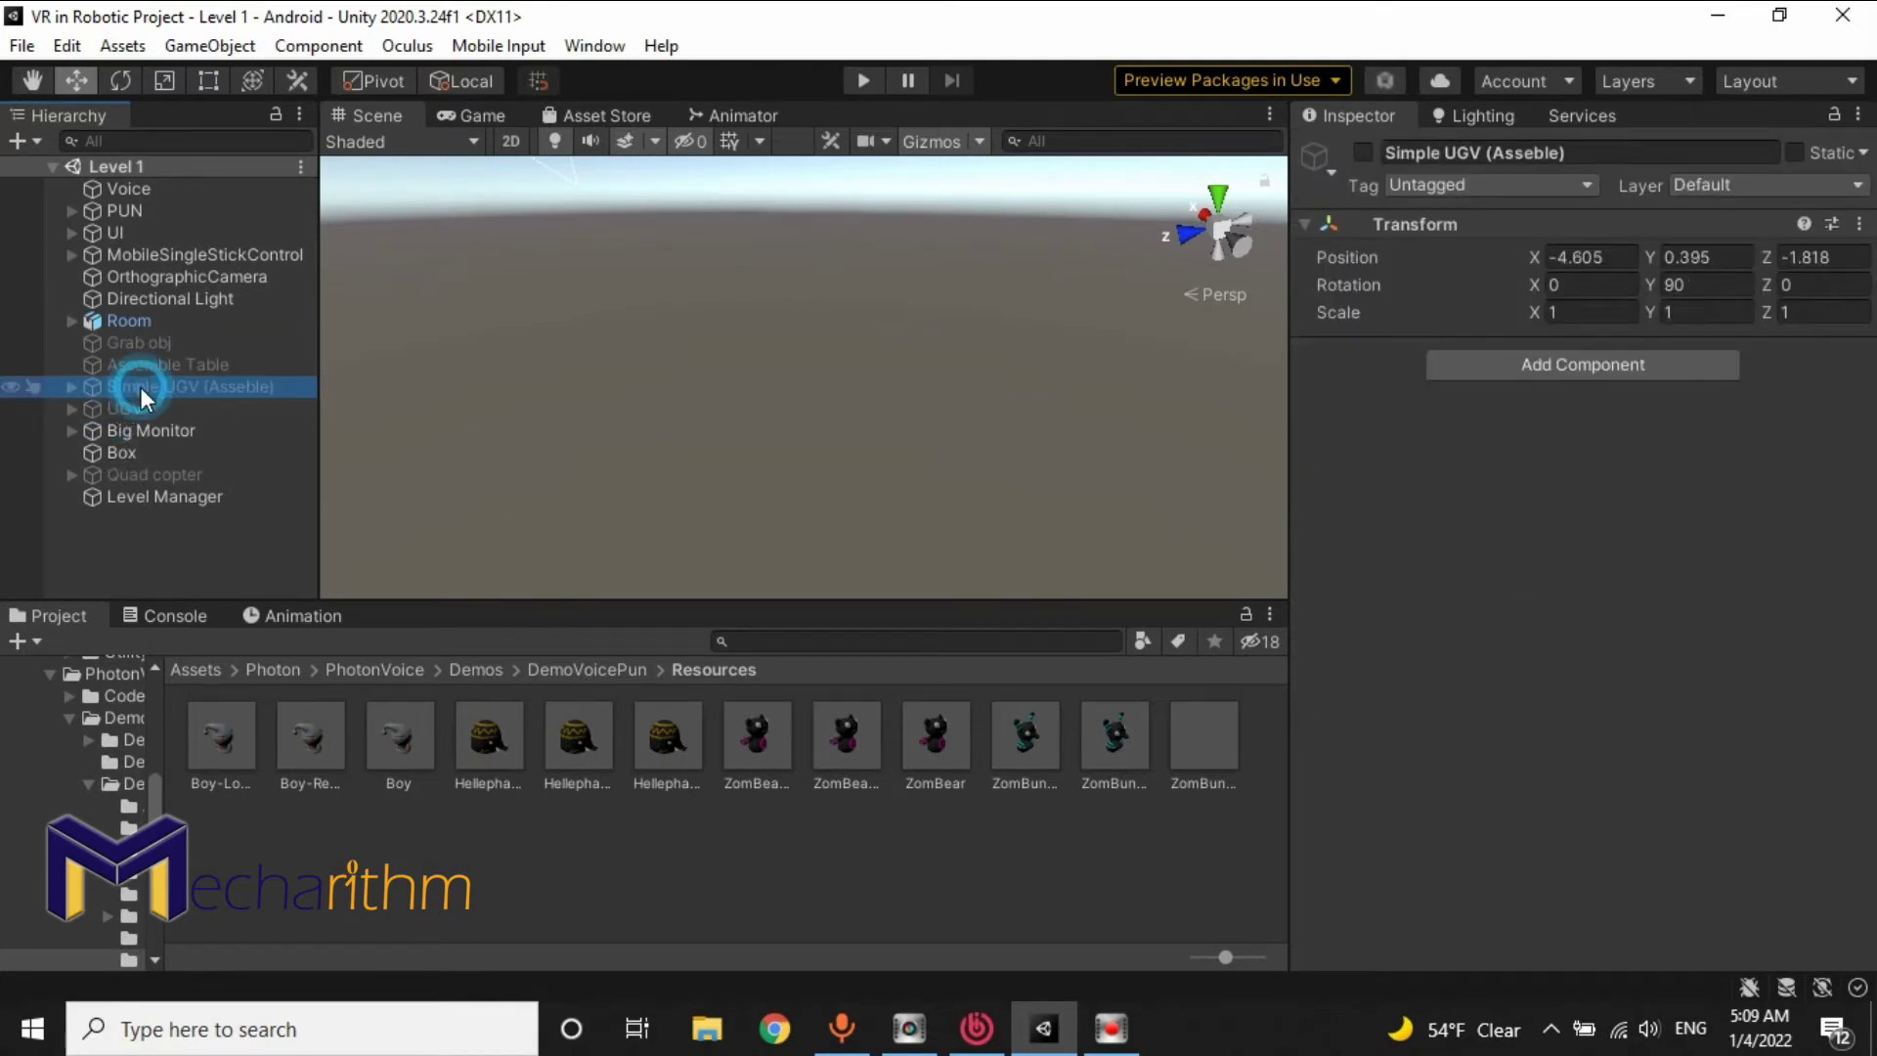
left_click(67, 389)
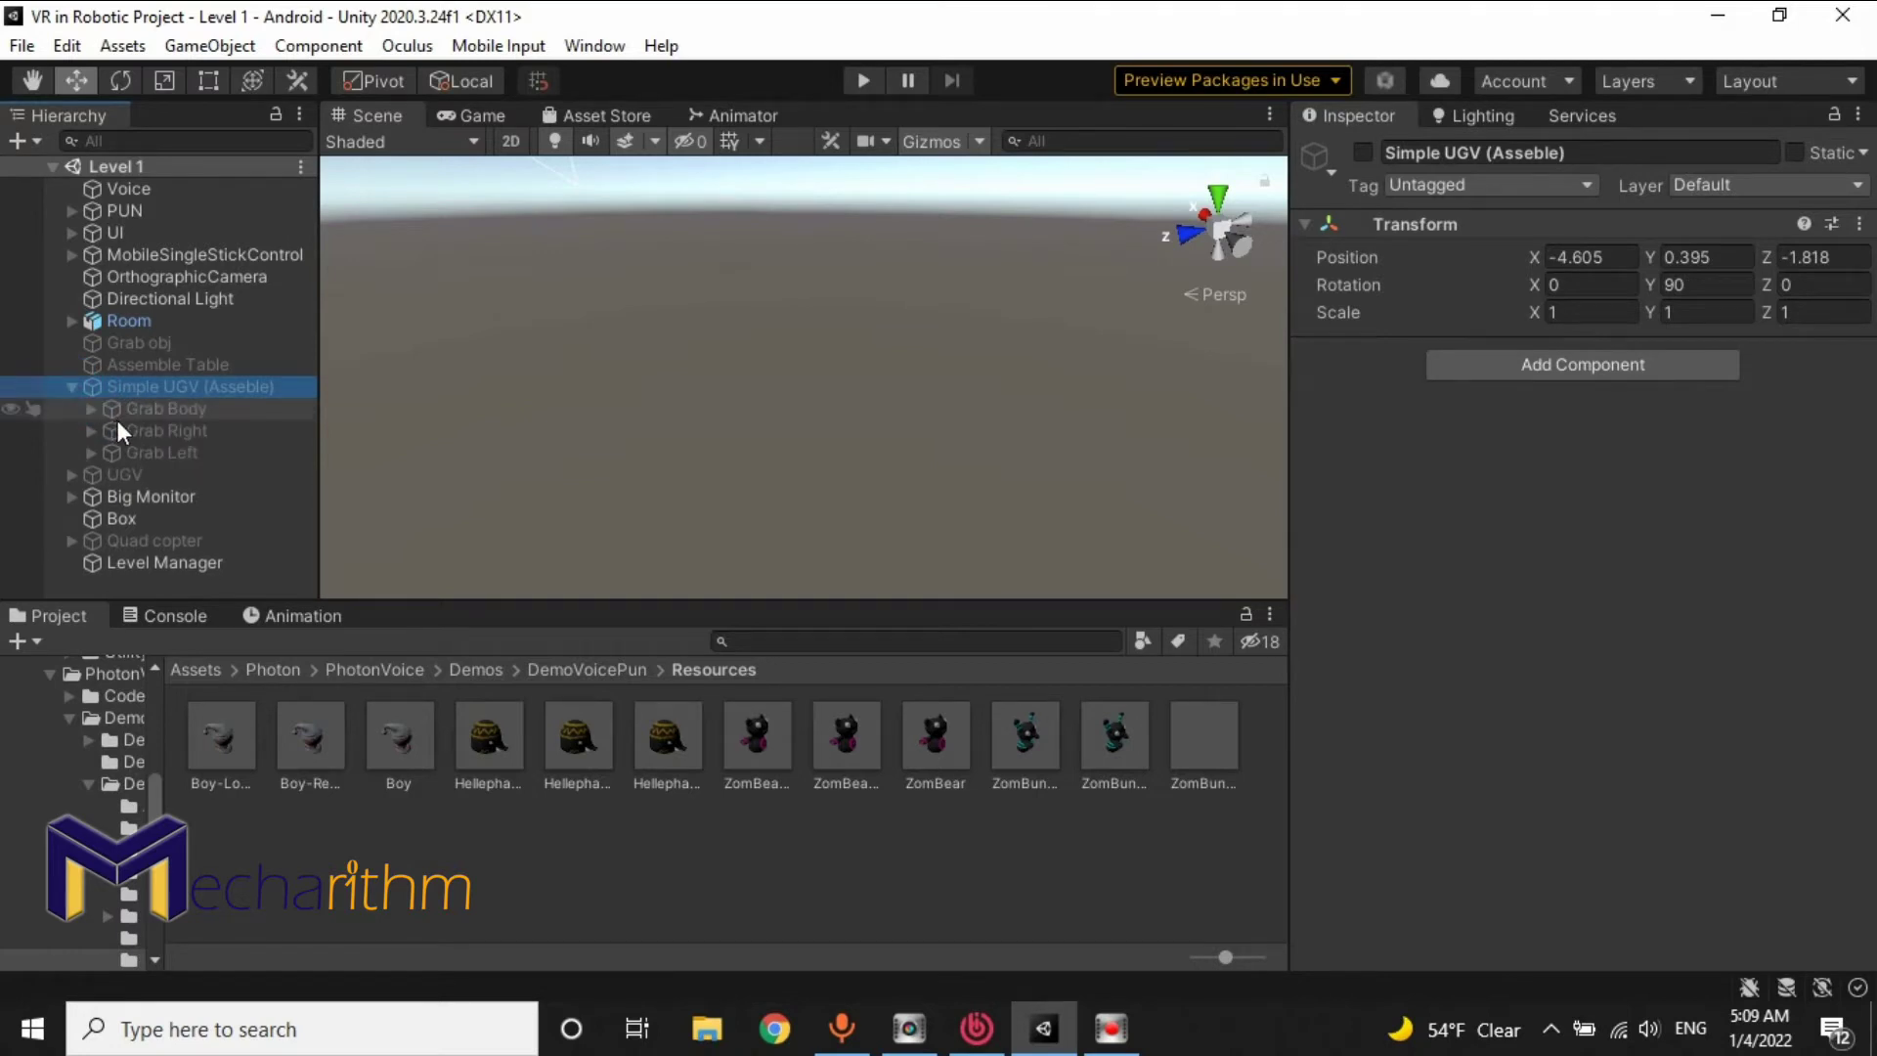
left_click(114, 405)
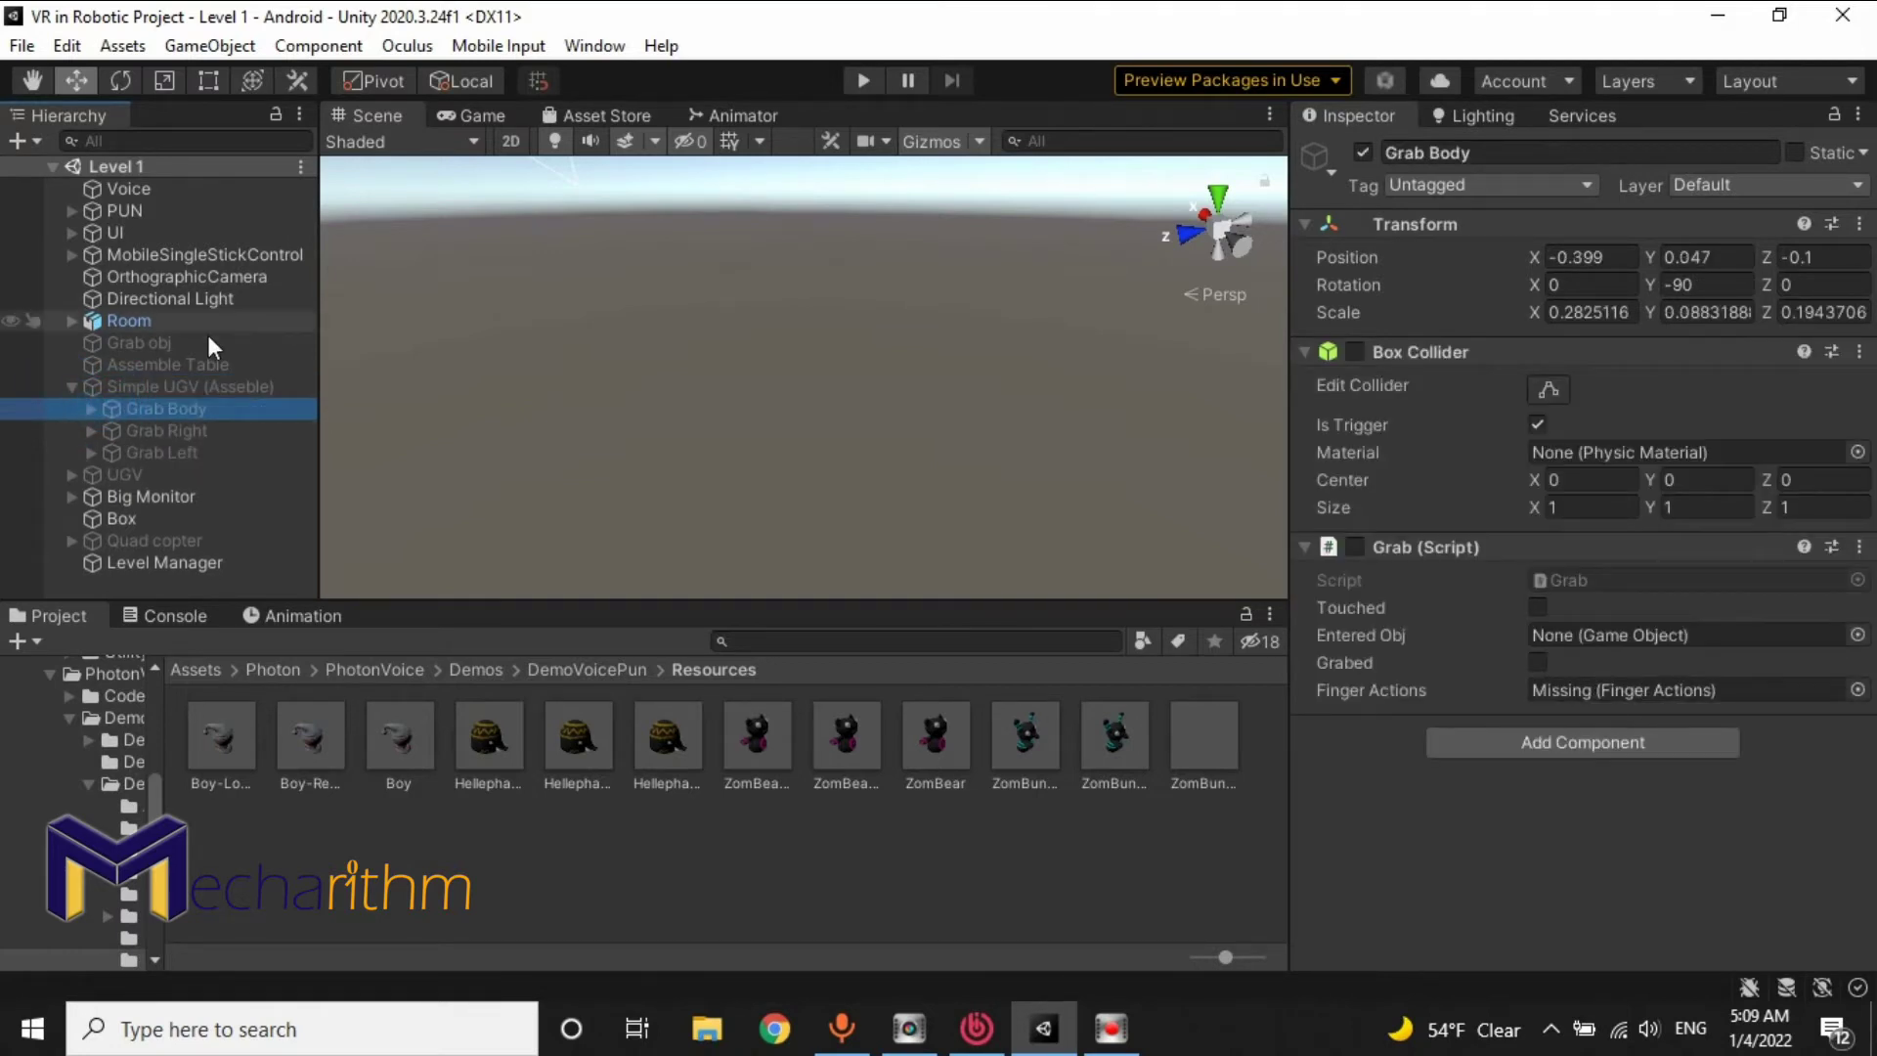
left_click(66, 382)
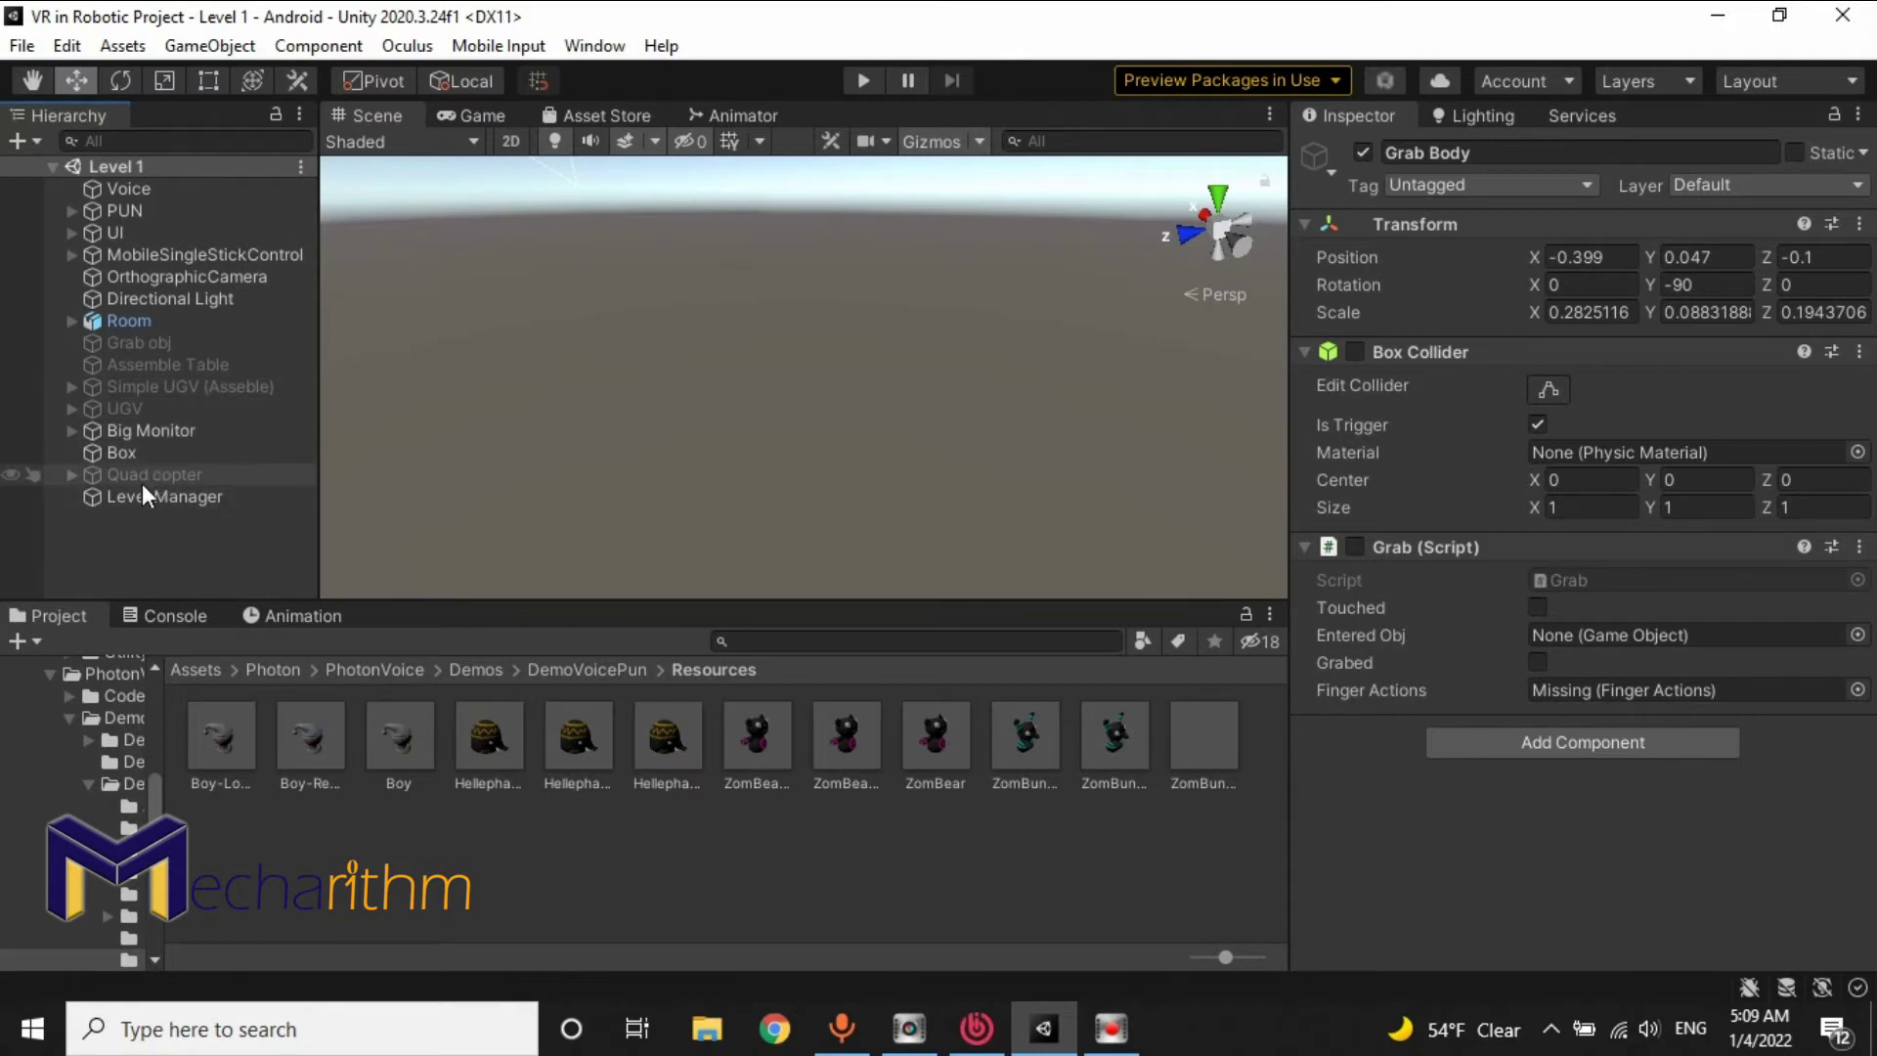
left_click(109, 476)
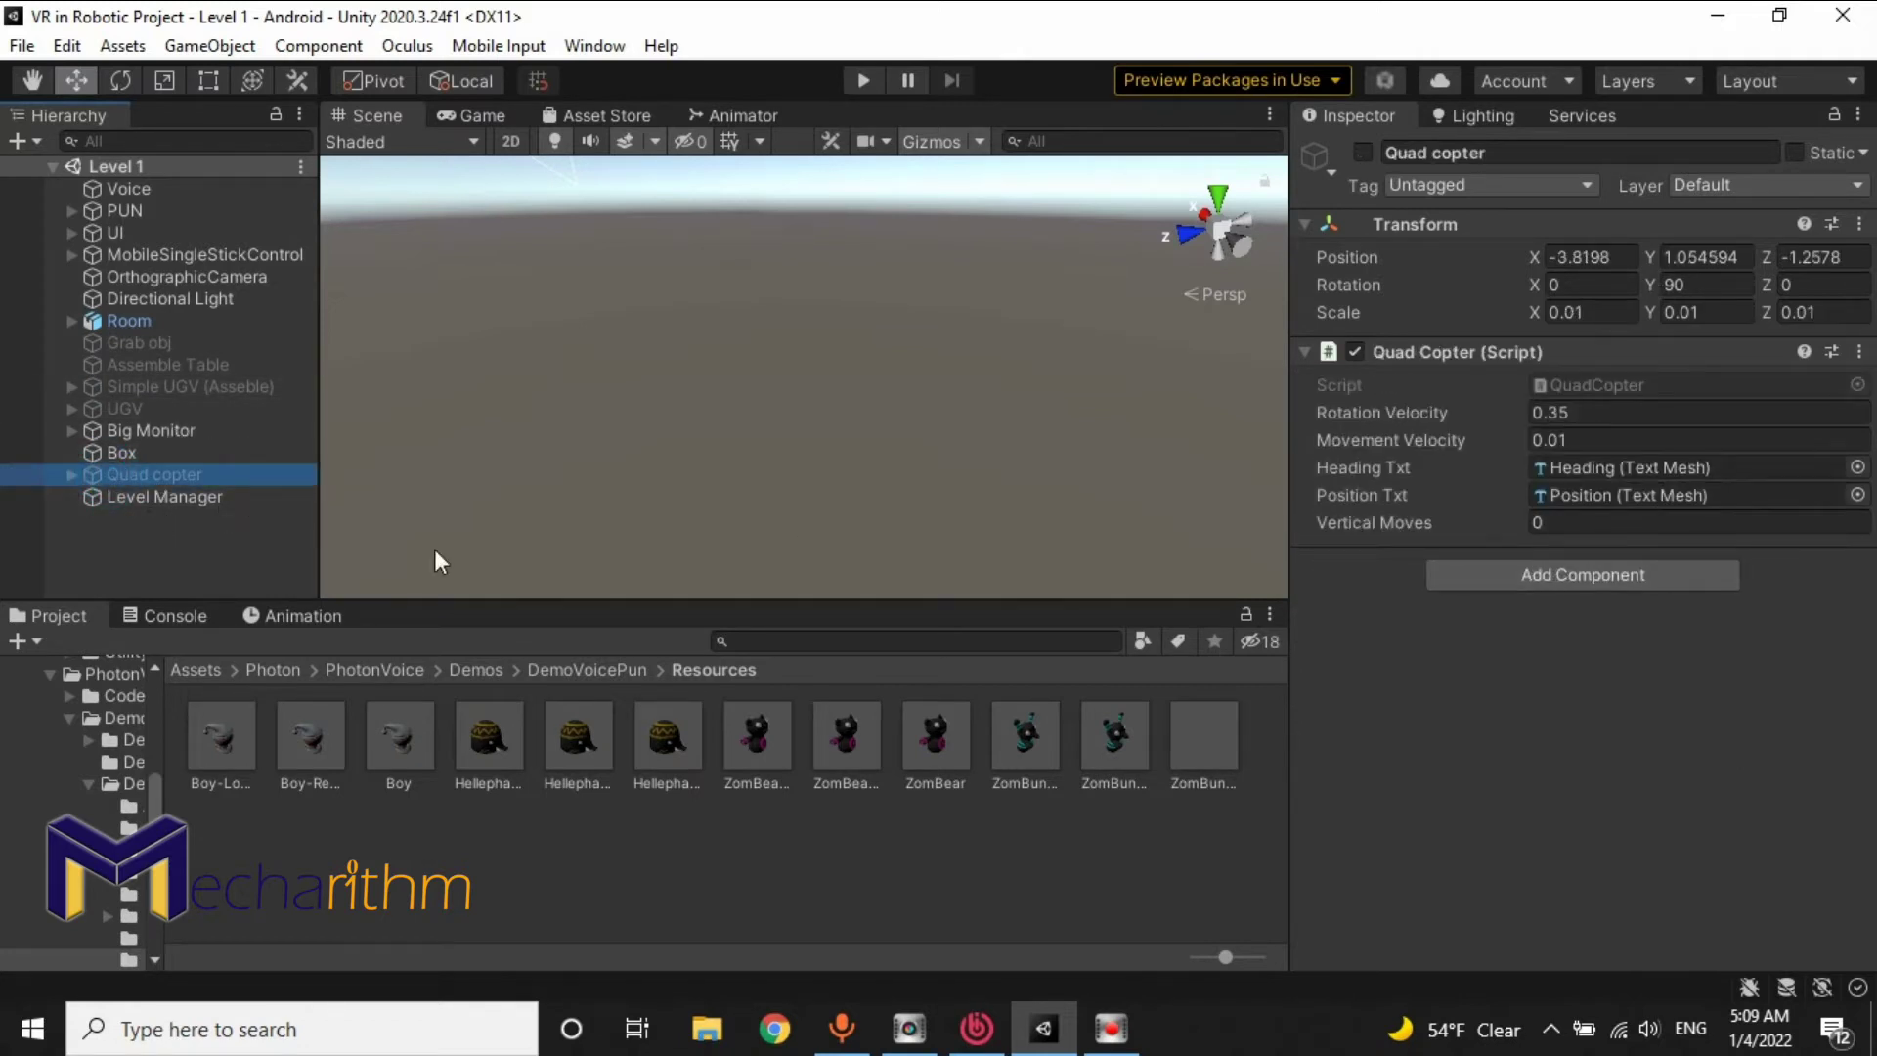
left_click(67, 473)
left_click(67, 474)
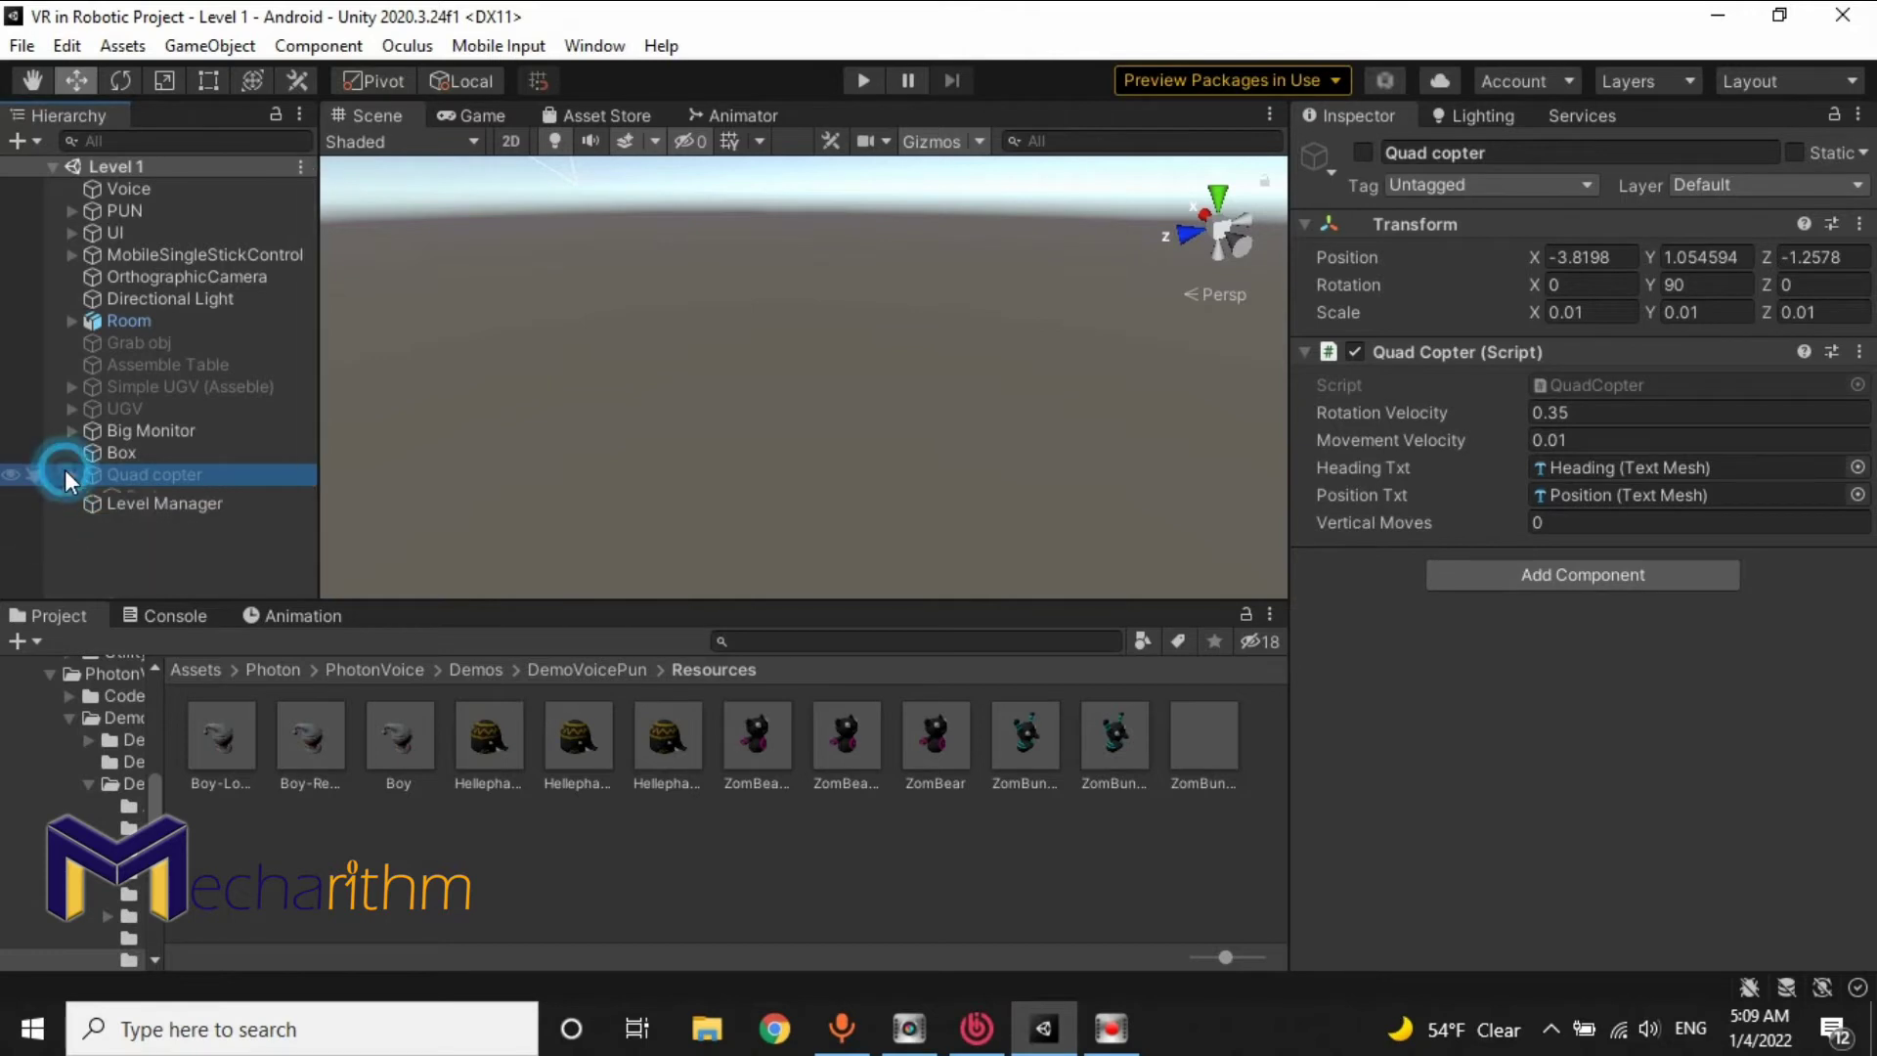
Step: Collapse Grab obj's mesh components and open its Grab script in the code editor
left_click(126, 341)
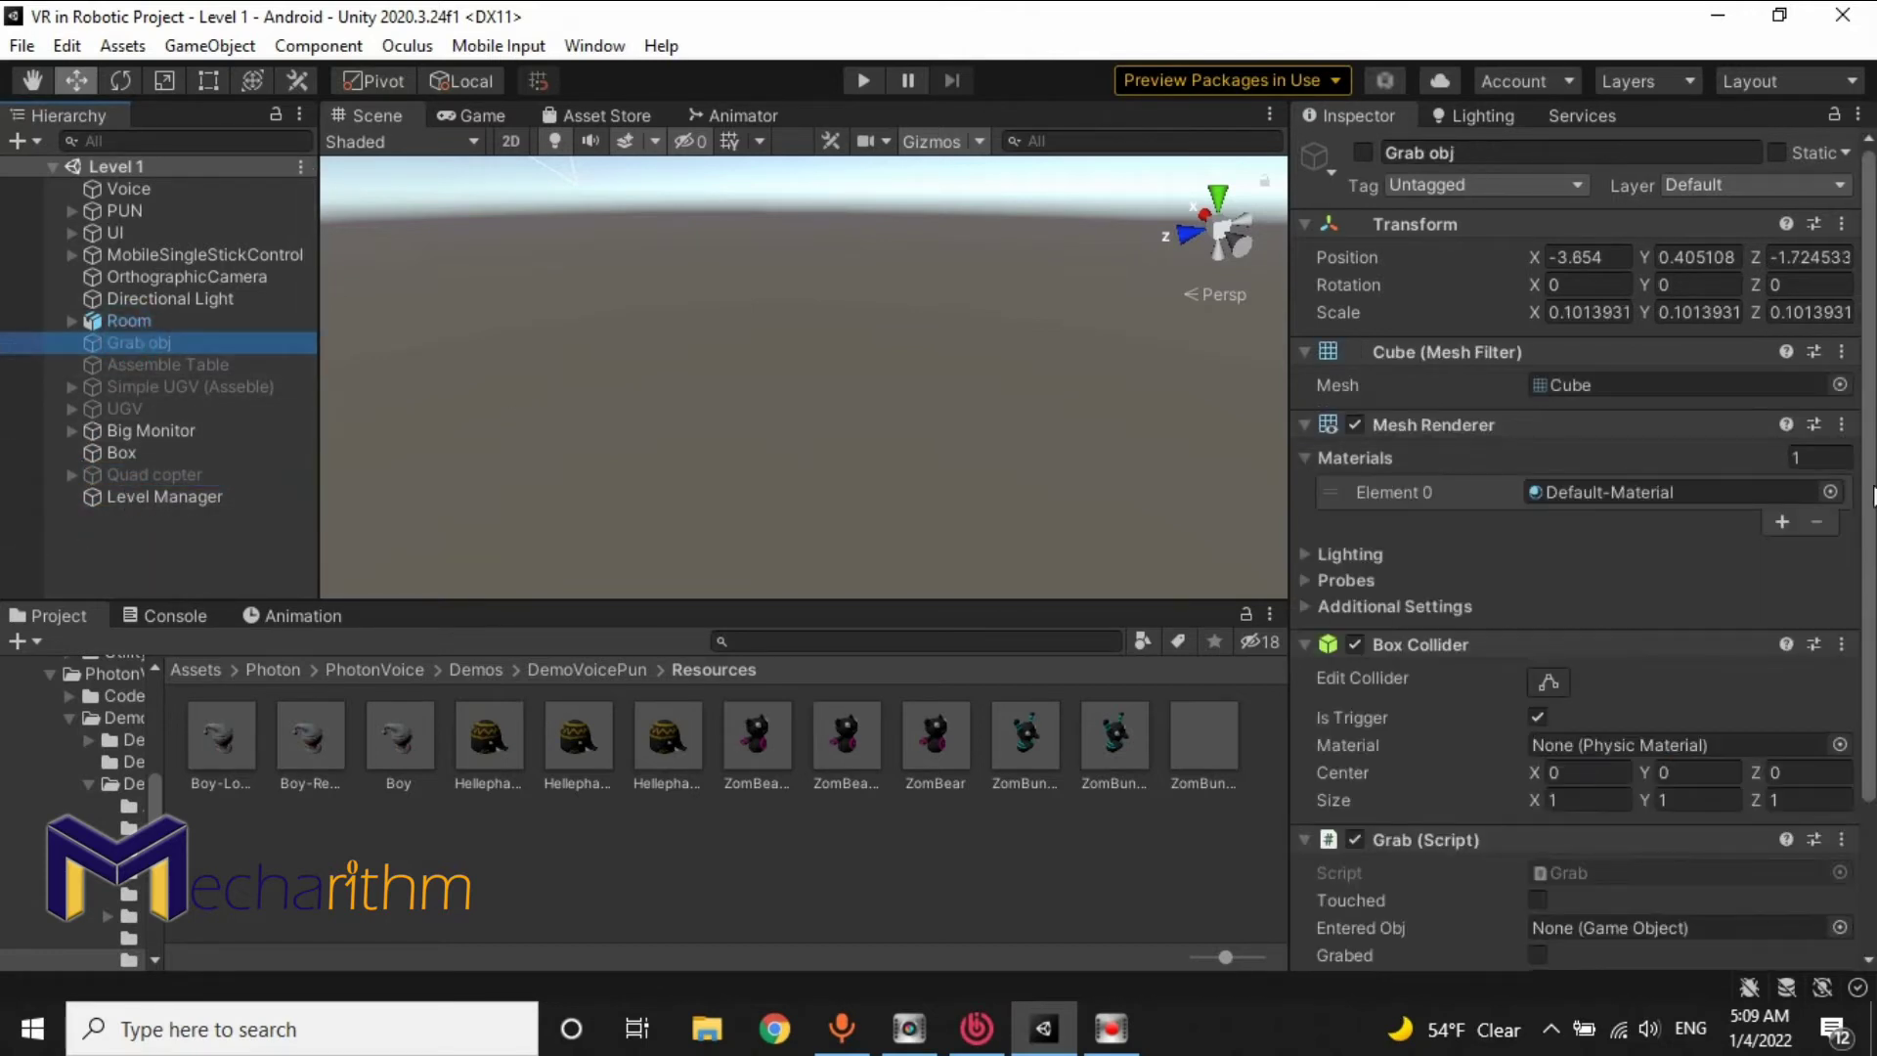
left_click(1308, 424)
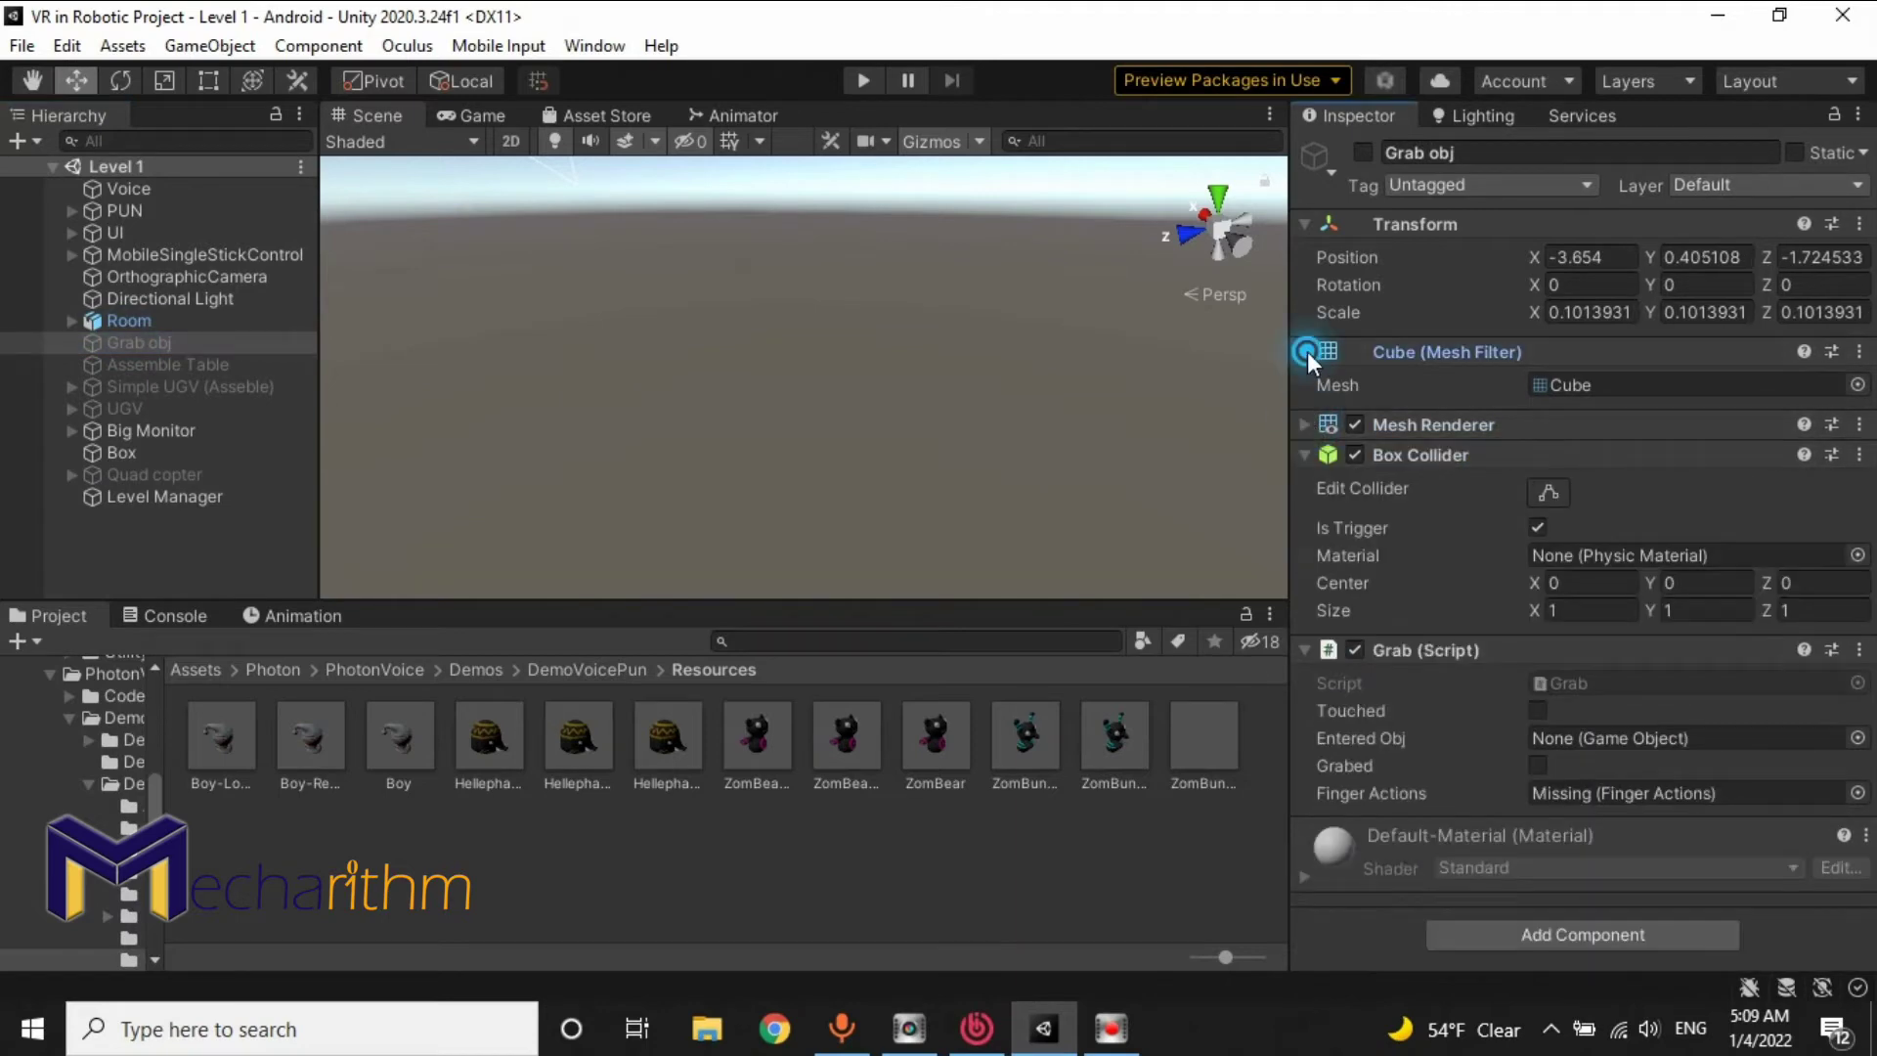
left_click(1306, 350)
right_click(1423, 606)
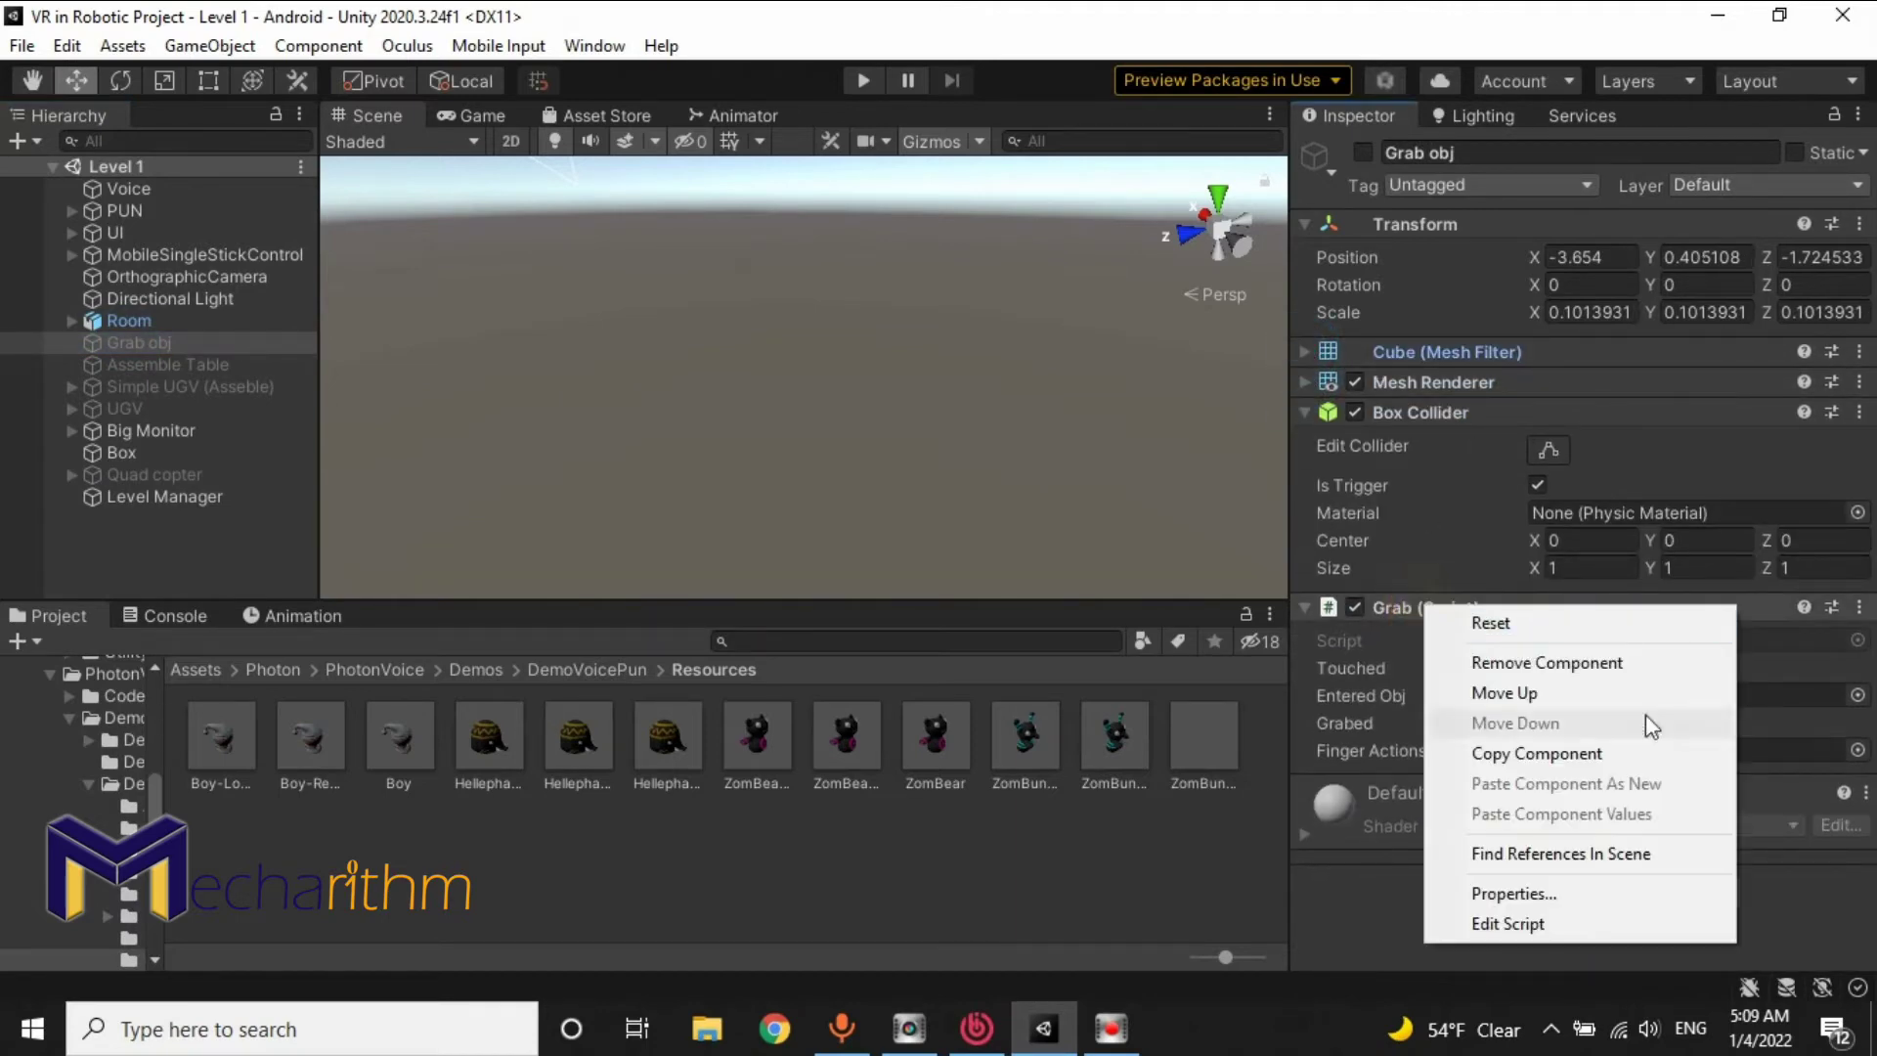
left_click(1510, 923)
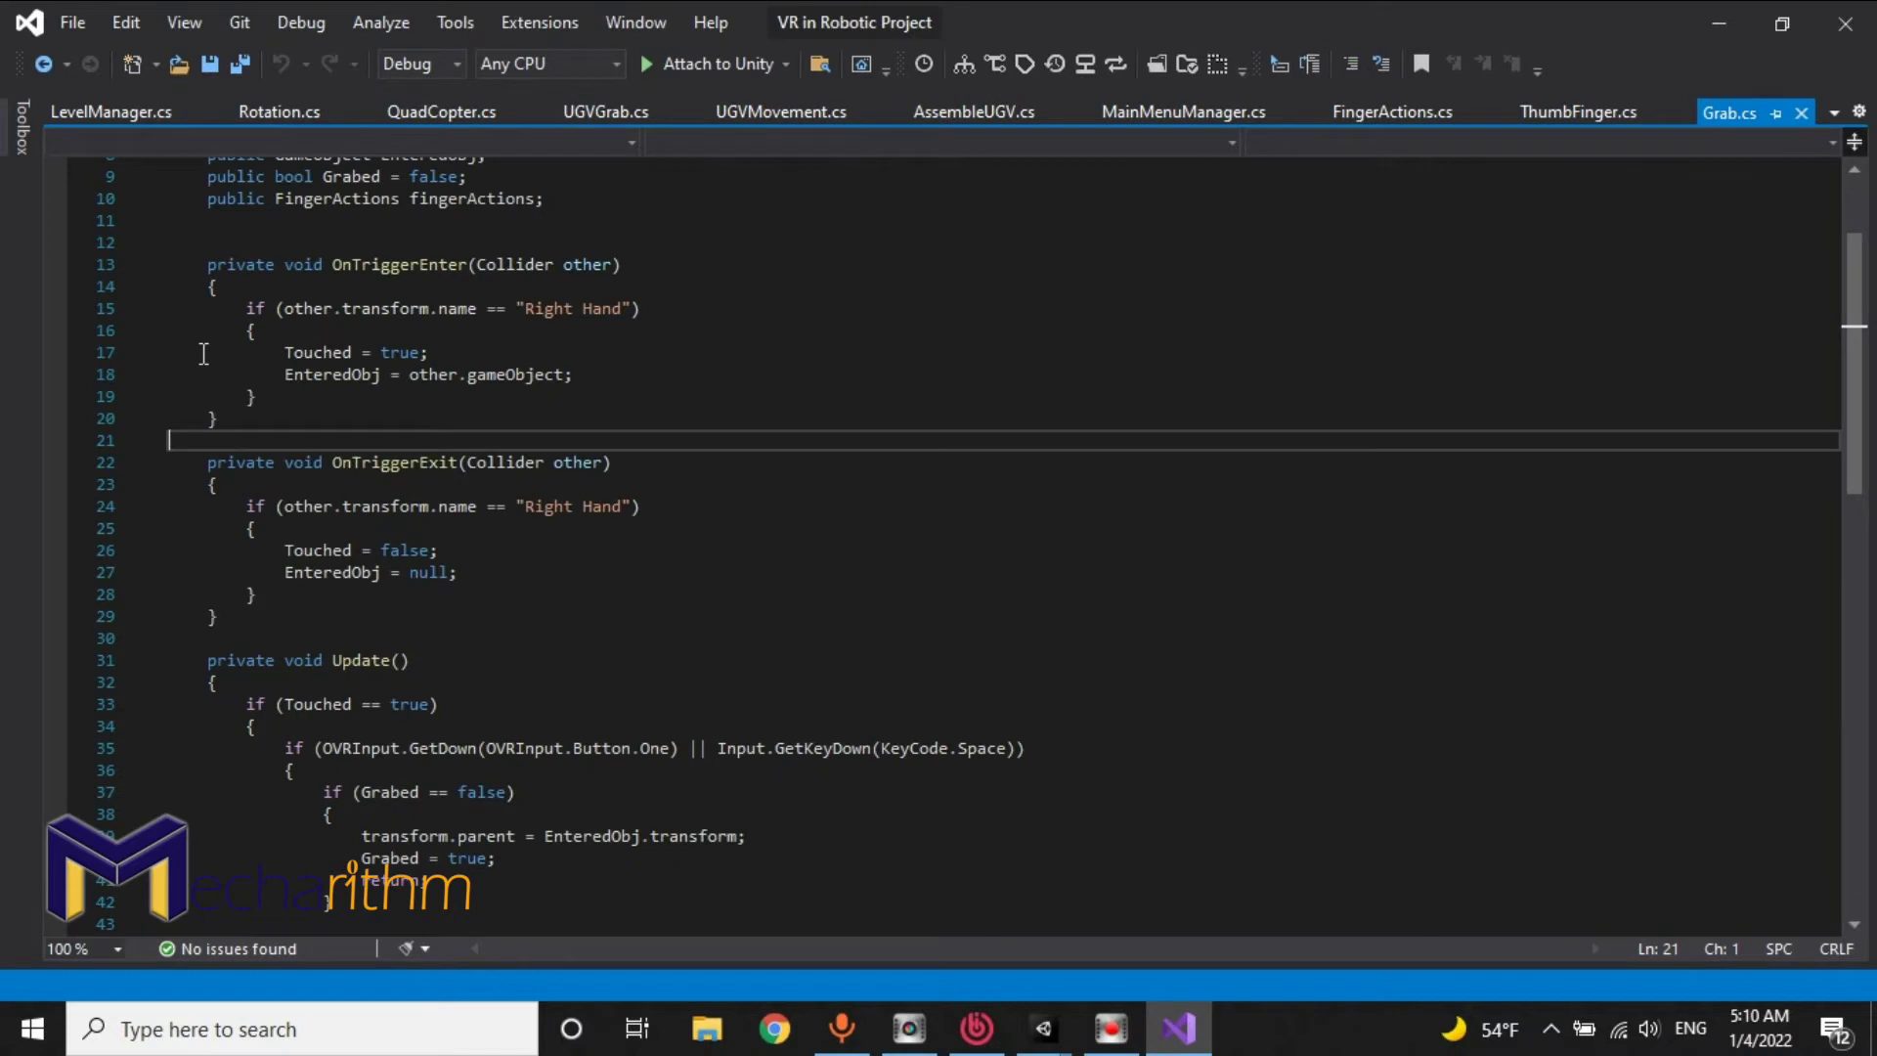
Step: Review Grab.cs for the fingerActions field and the code in its trigger and Update methods
scroll(842, 578, "up", 3)
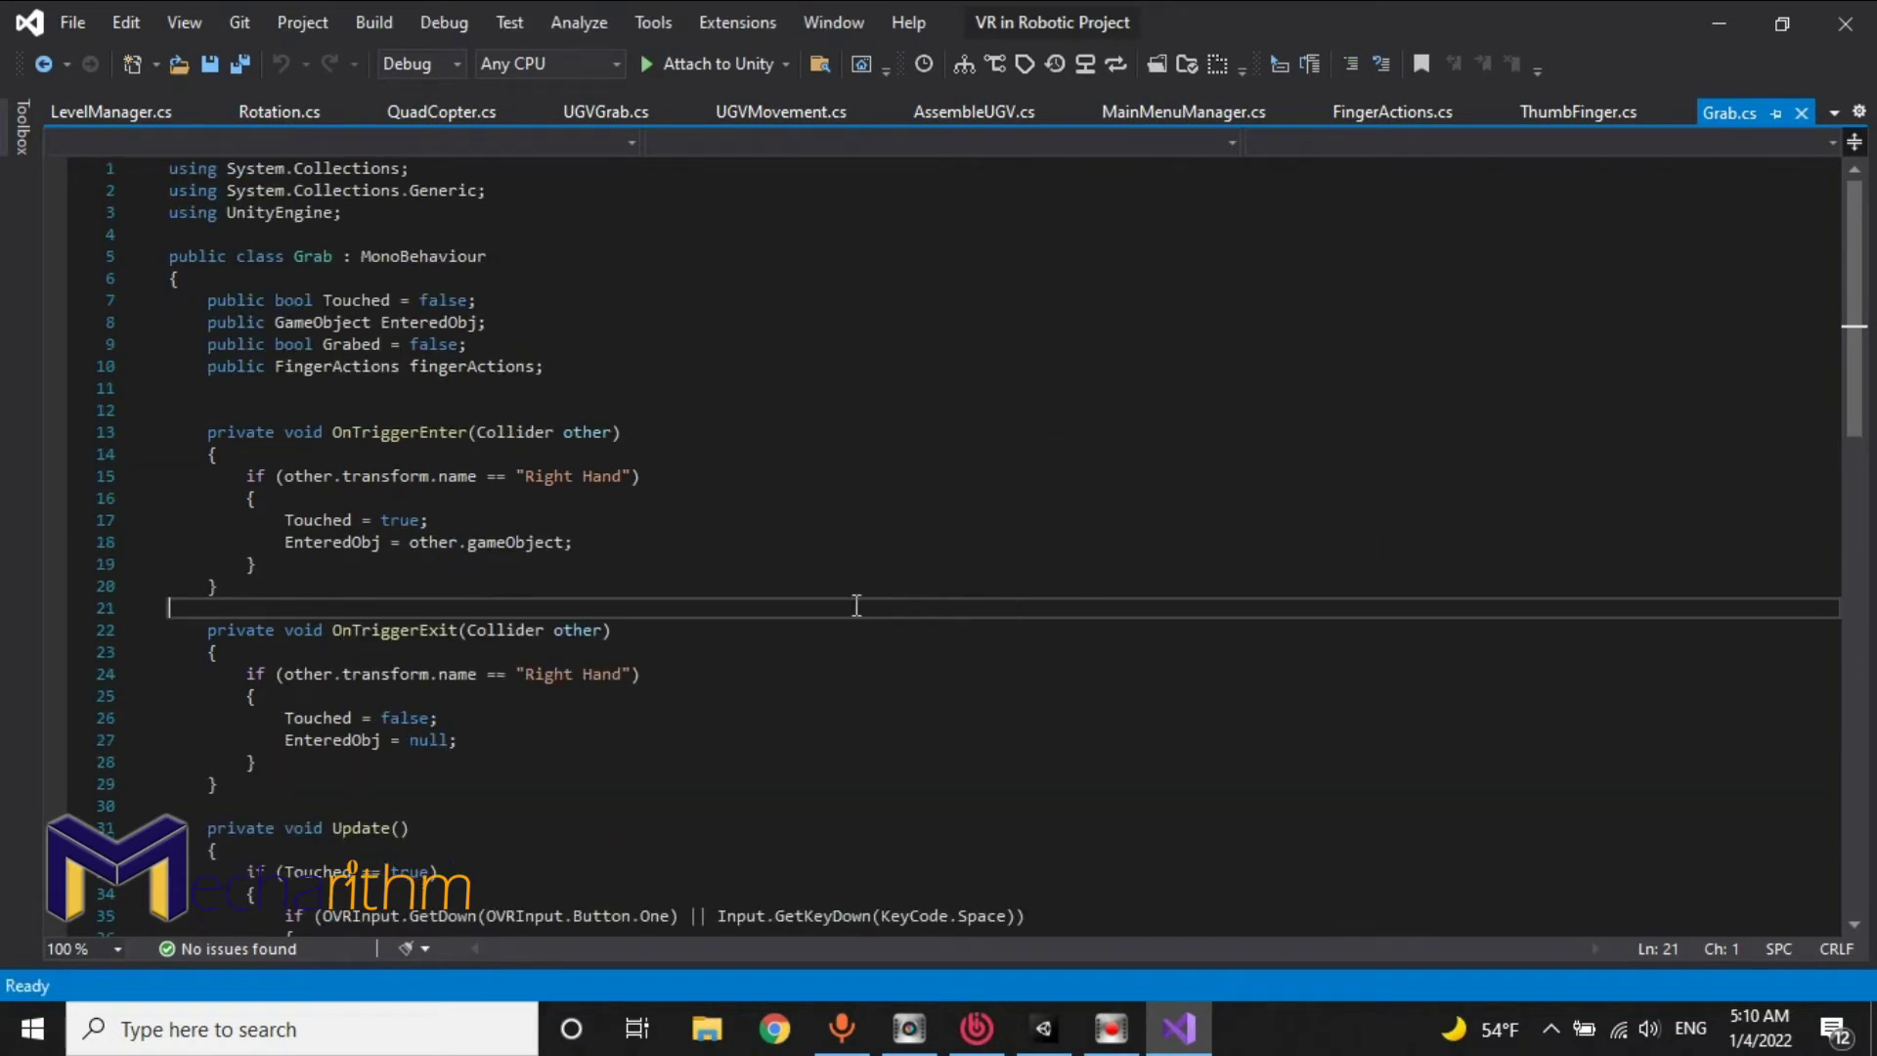
double_click(474, 366)
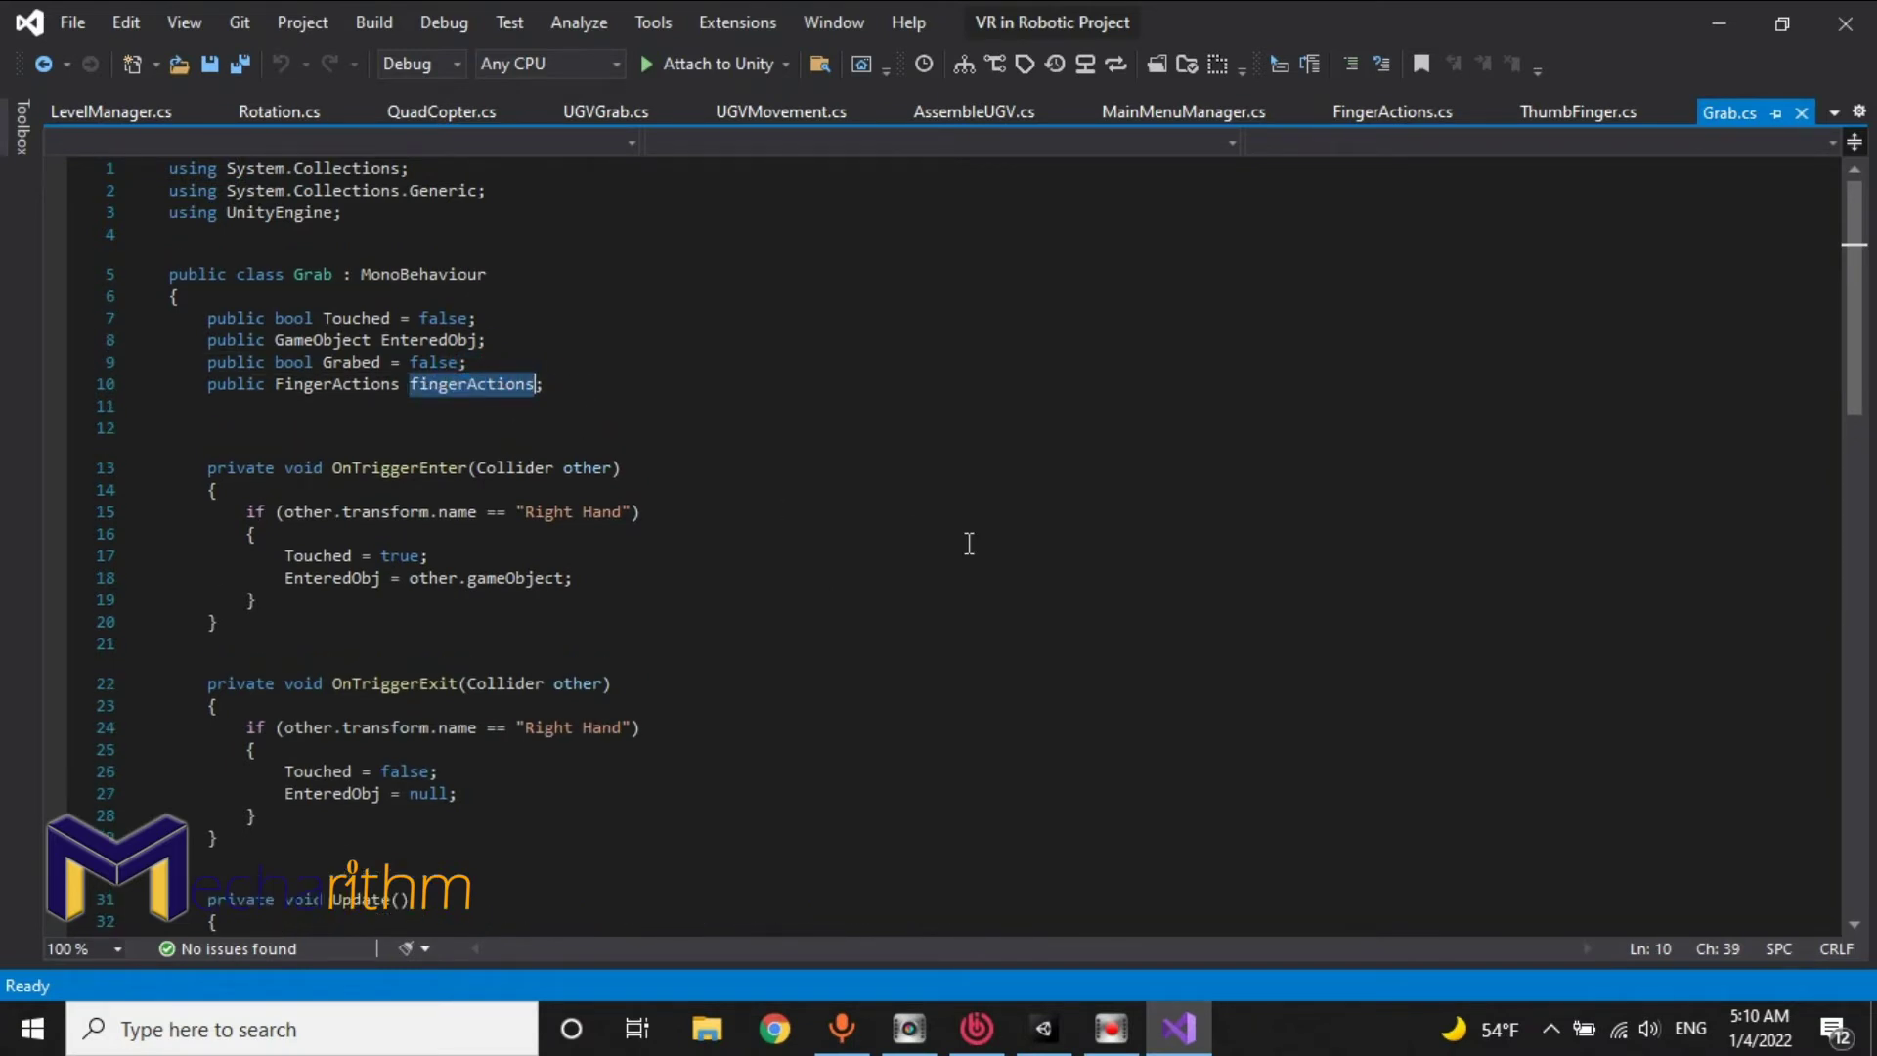
scroll(968, 544, "down", 4)
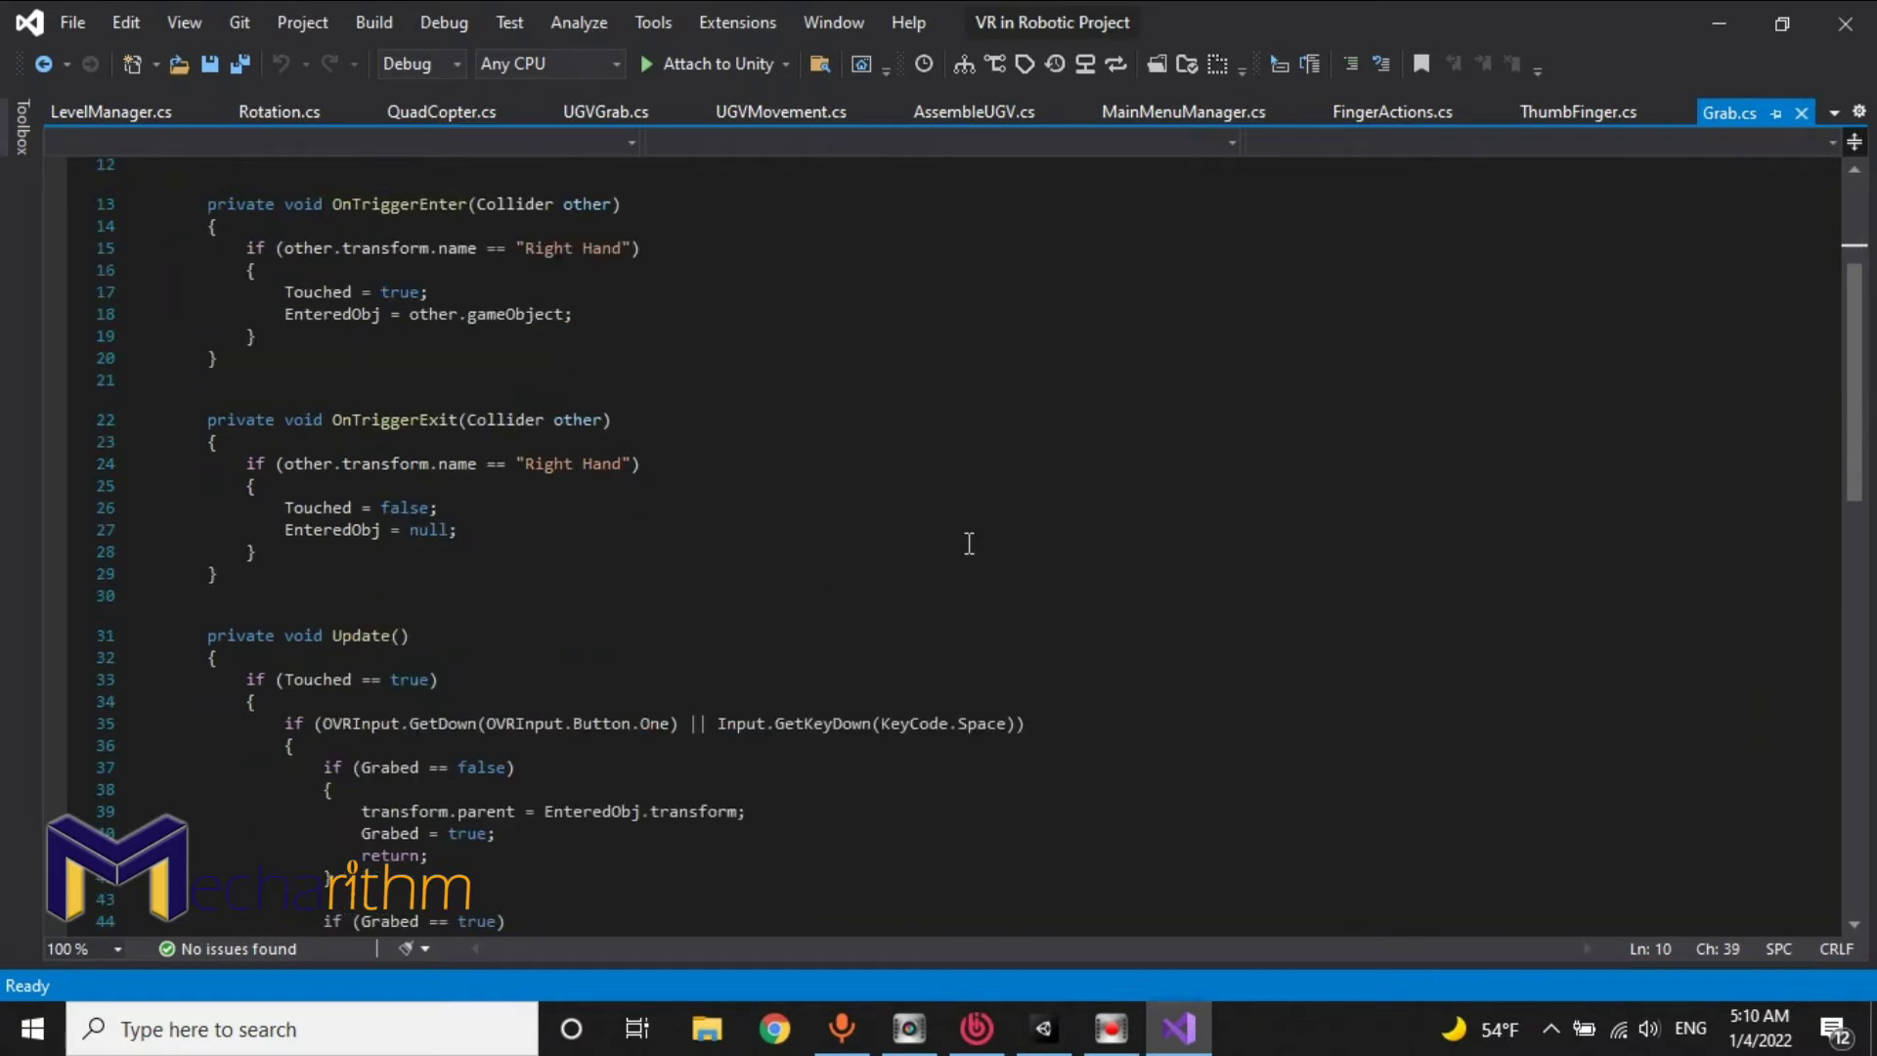
scroll(969, 543, "down", 3)
scroll(968, 528, "up", 6)
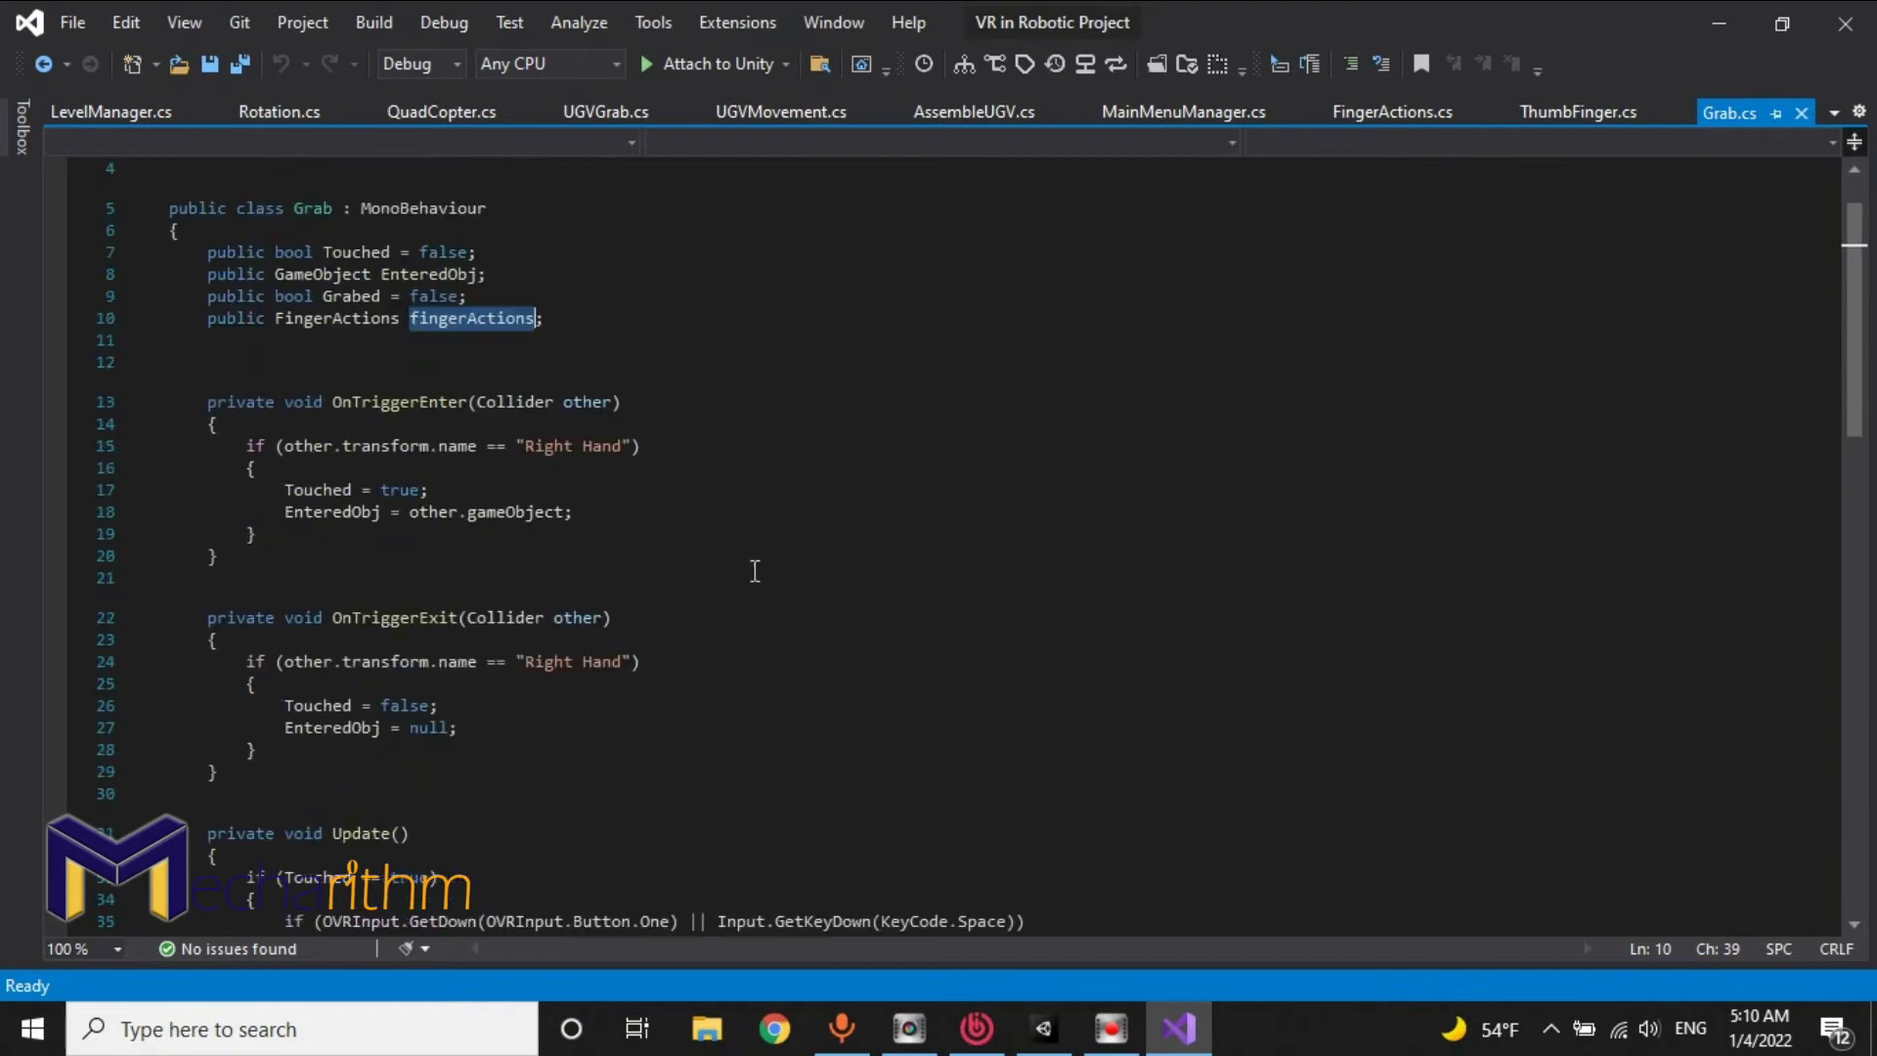
Step: Insert three blank lines at the start of the Update method in Grab.cs
left_click(477, 320)
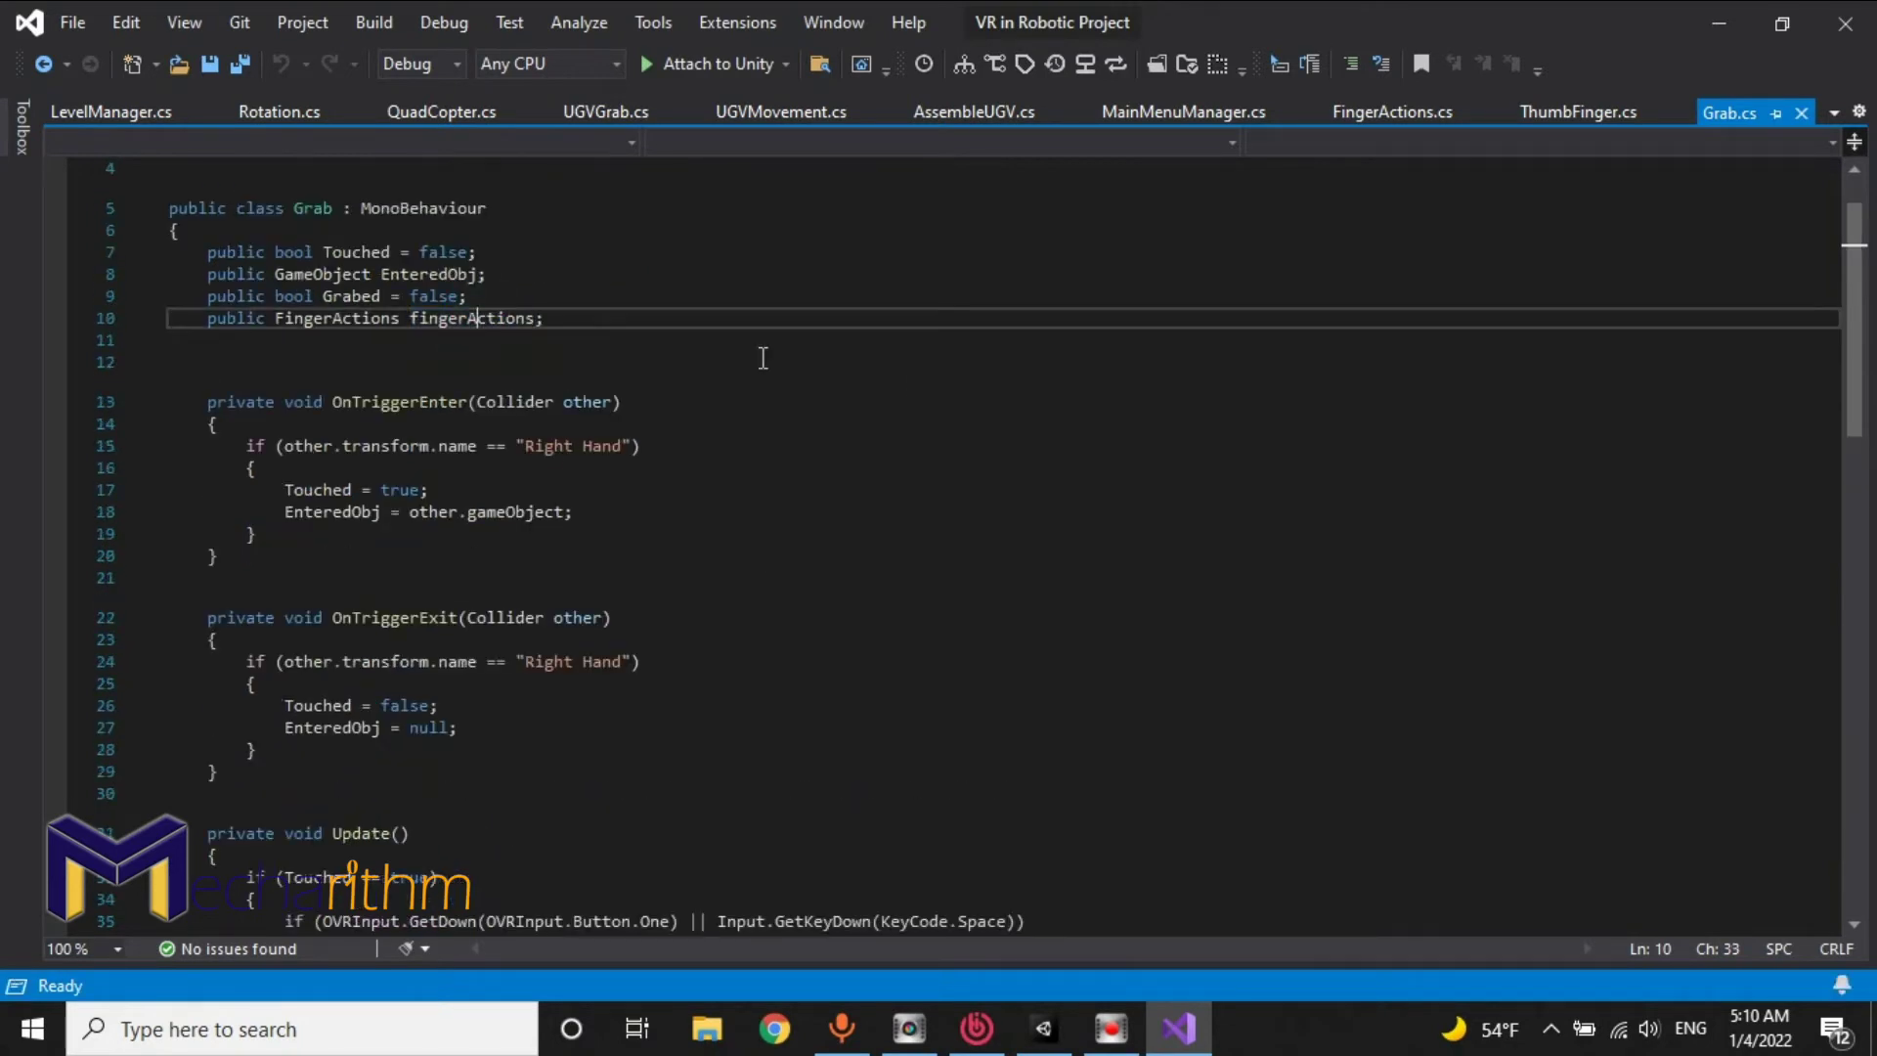
double_click(487, 319)
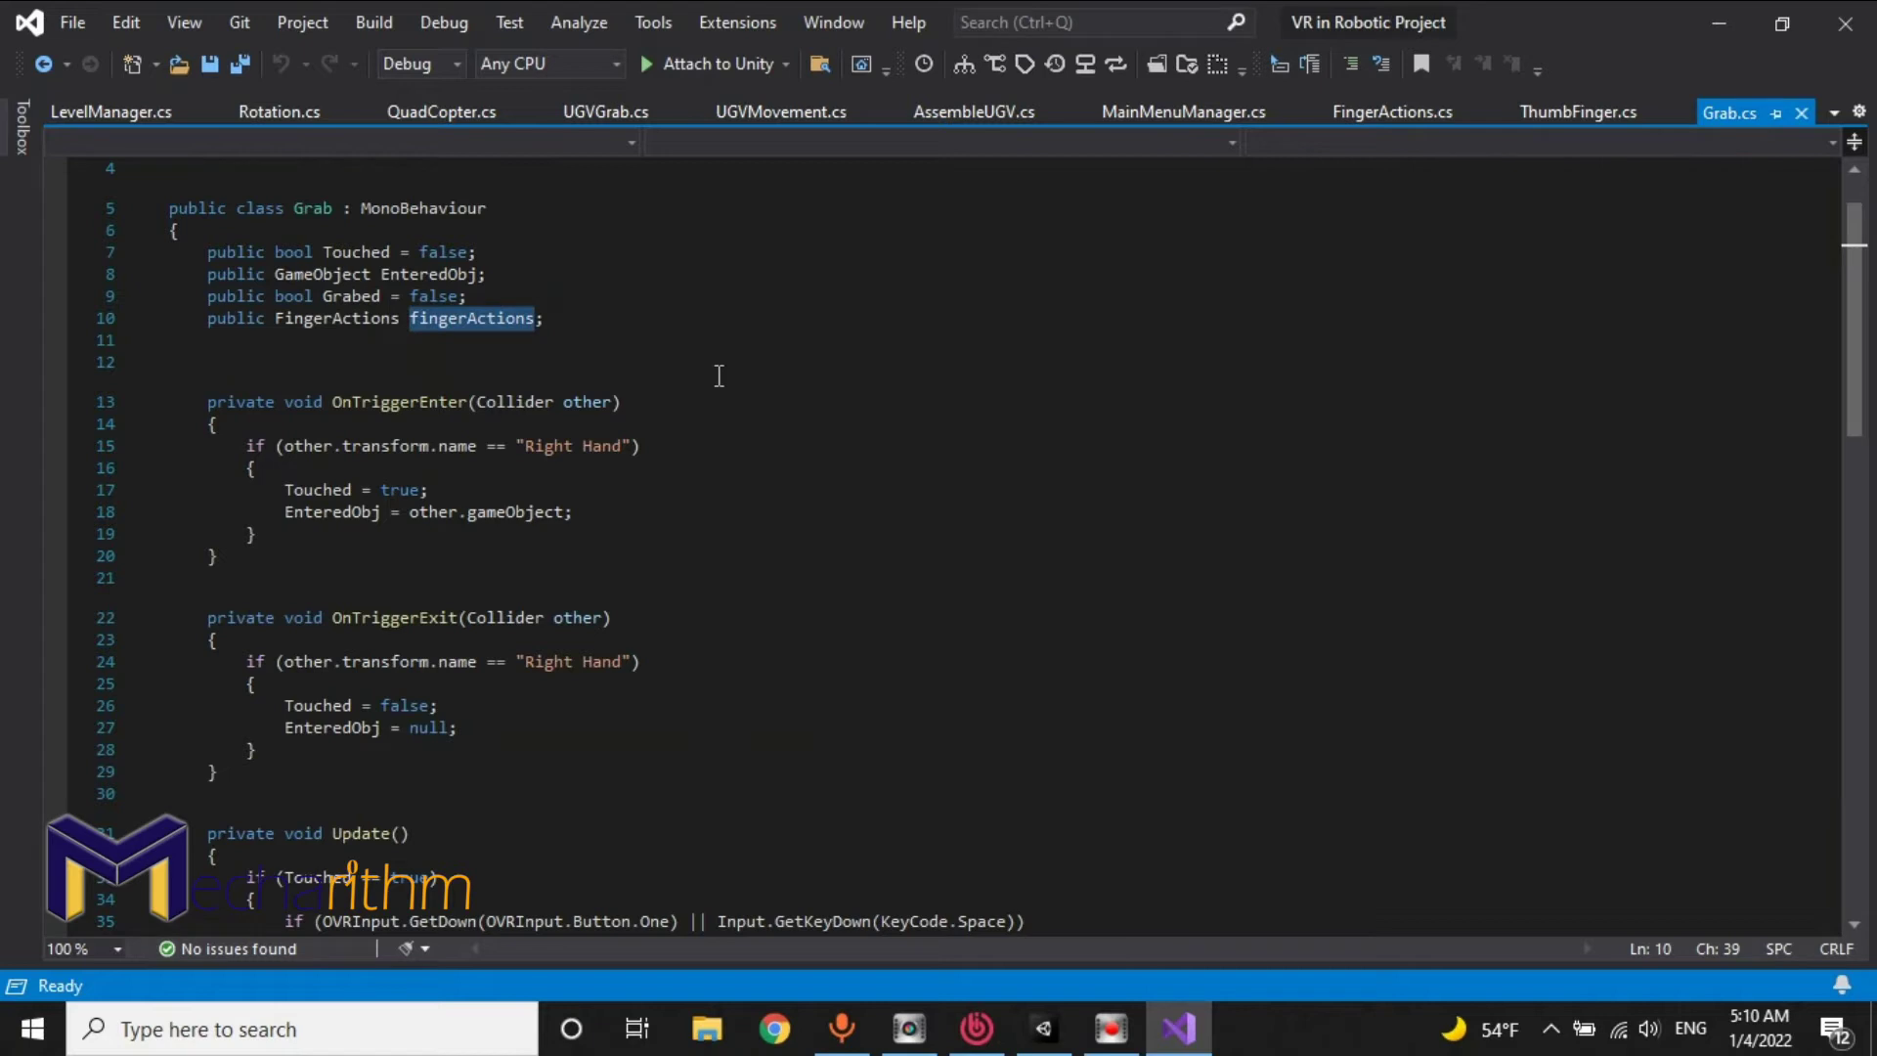
scroll(567, 724, "down", 2)
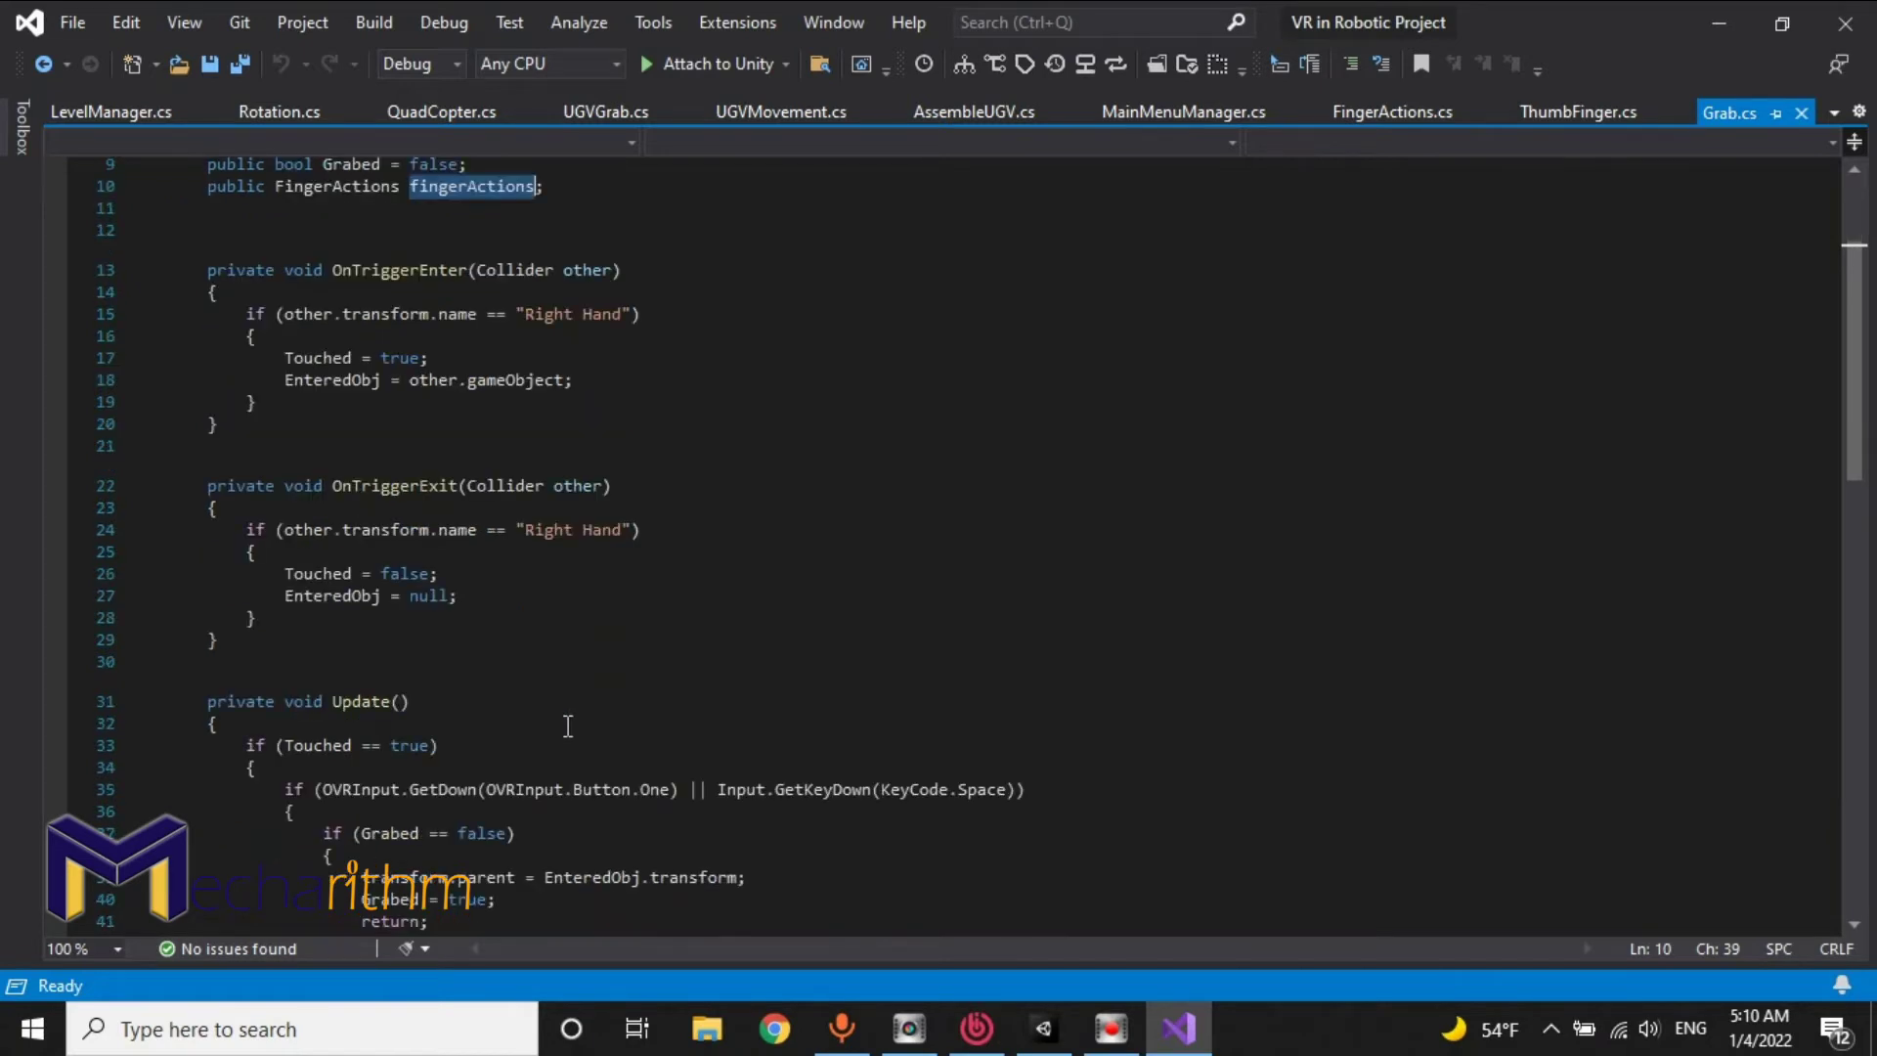
scroll(428, 742, "down", 1)
left_click(254, 661)
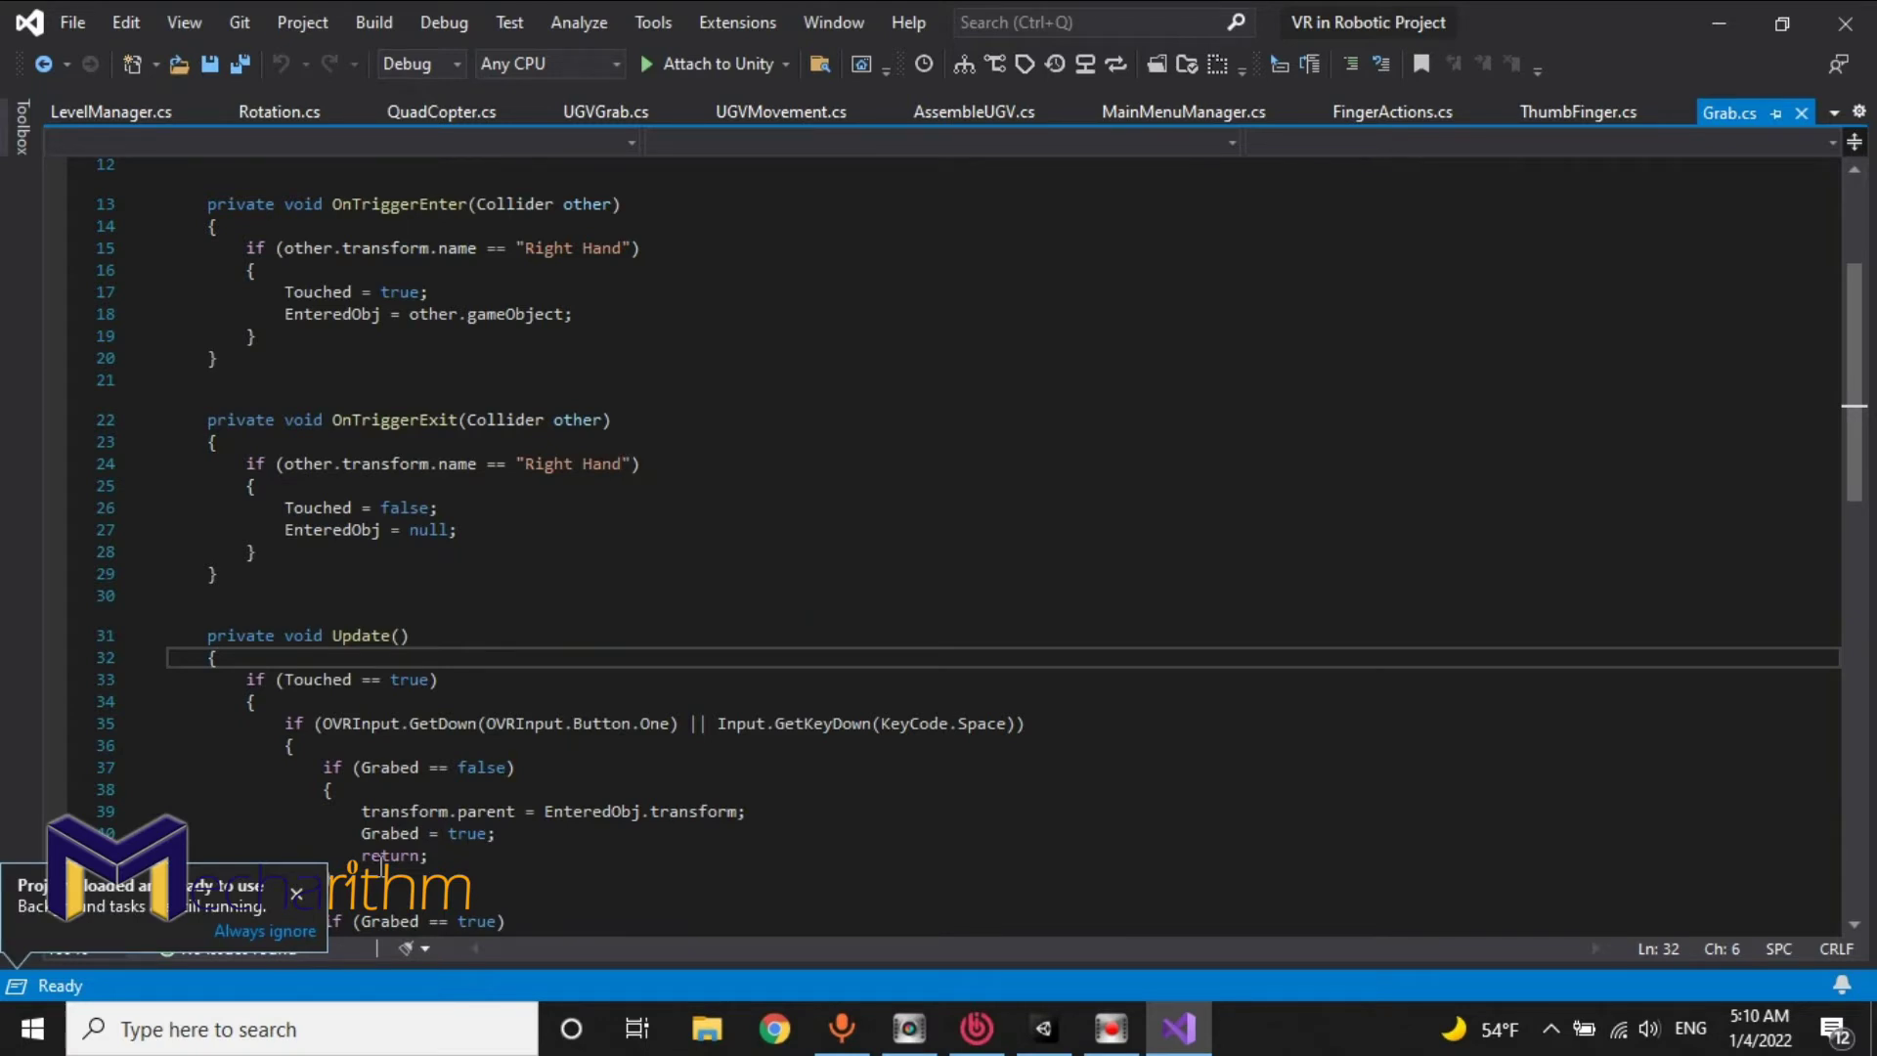
key("Return")
key("Return")
key("Return")
left_click(266, 684)
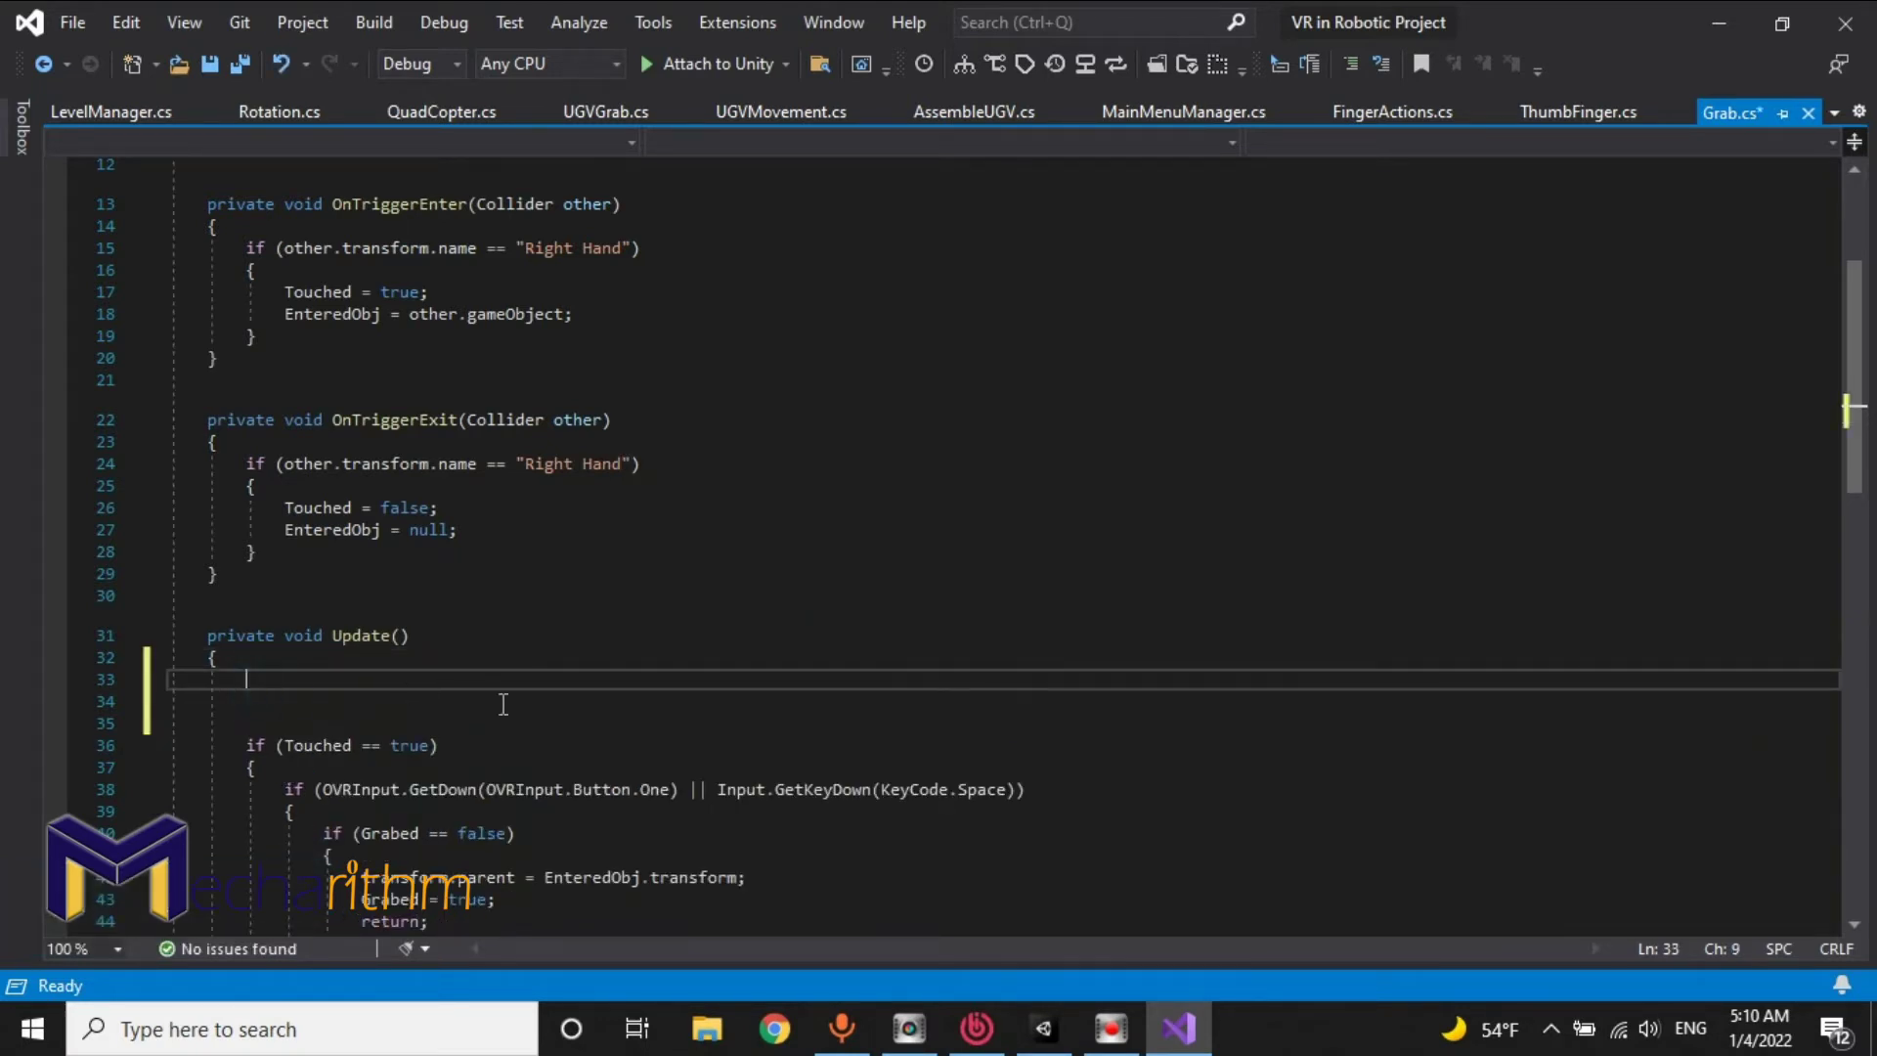
Step: Add an if block testing fingerActions == null at the start of Update and begin its body with GameObject
type("i")
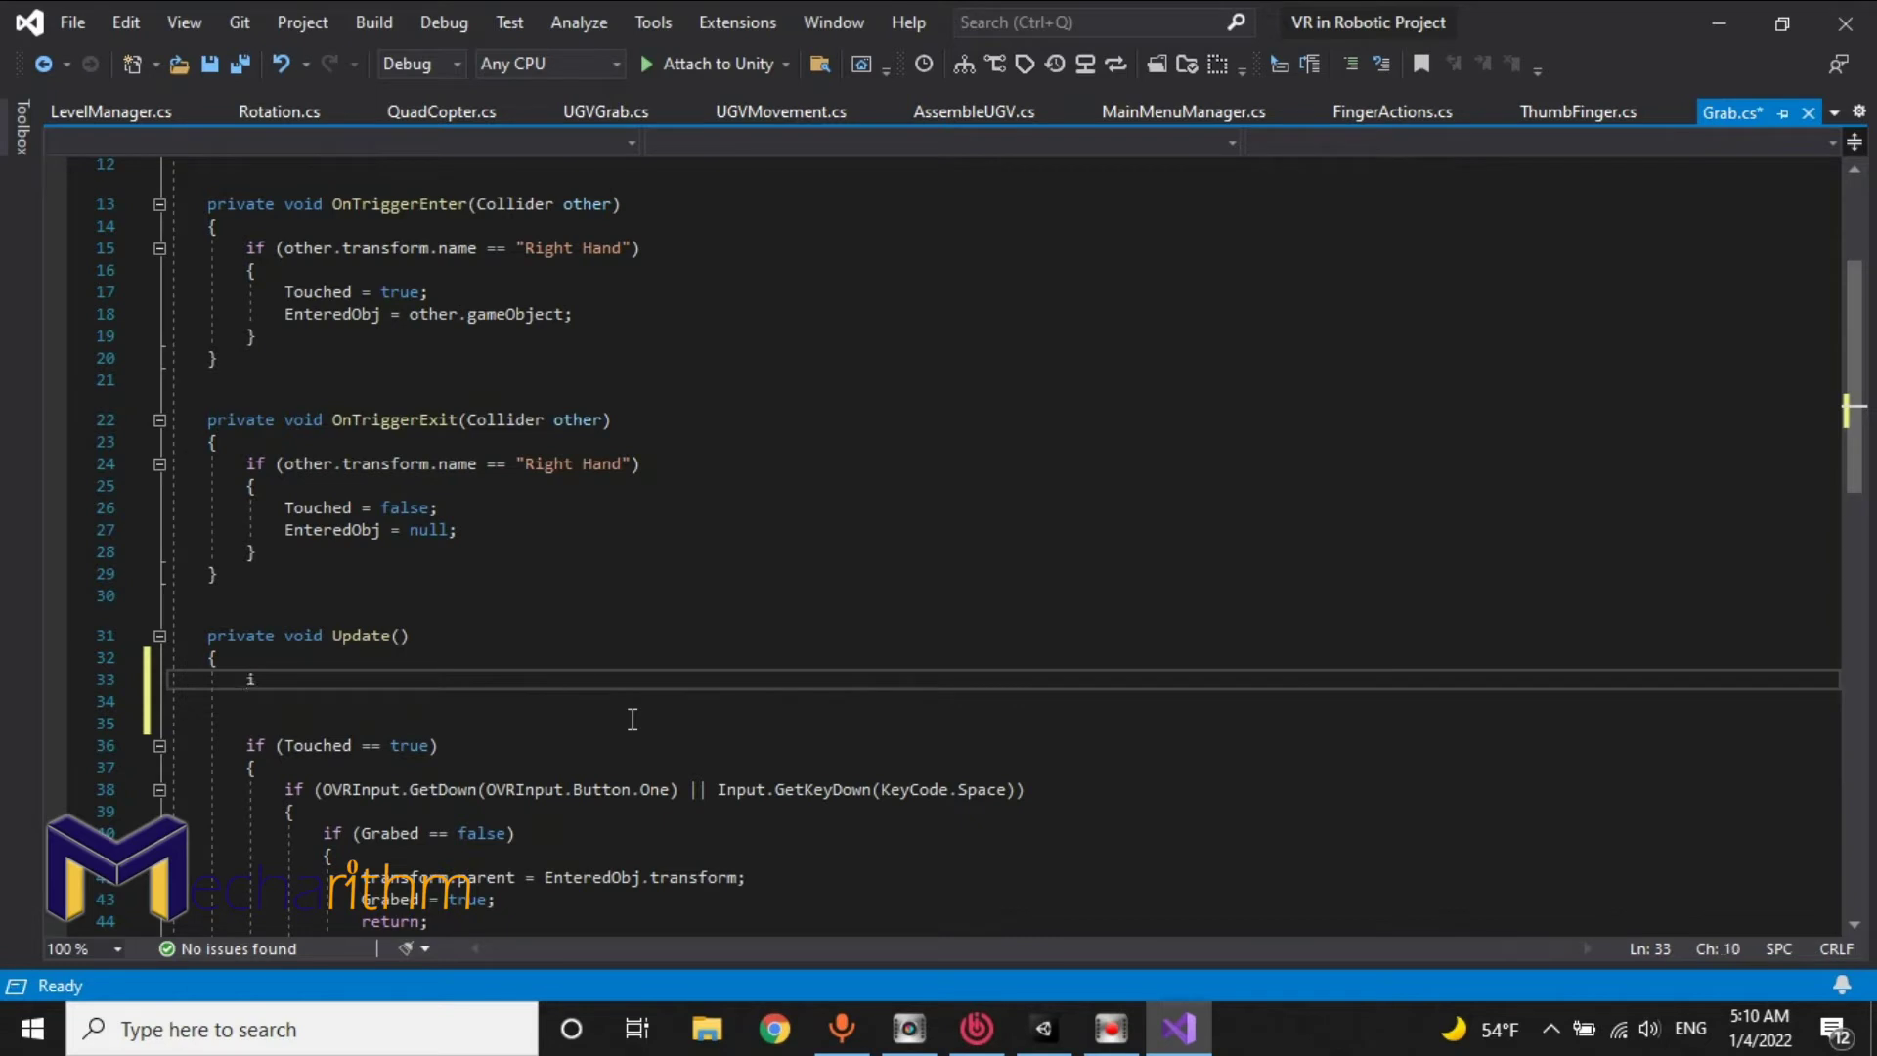
type("f () {")
key("Return")
key("Return")
key("Up")
key("Up")
key("Up")
key("Right")
key("Right")
key("Right")
key("Right")
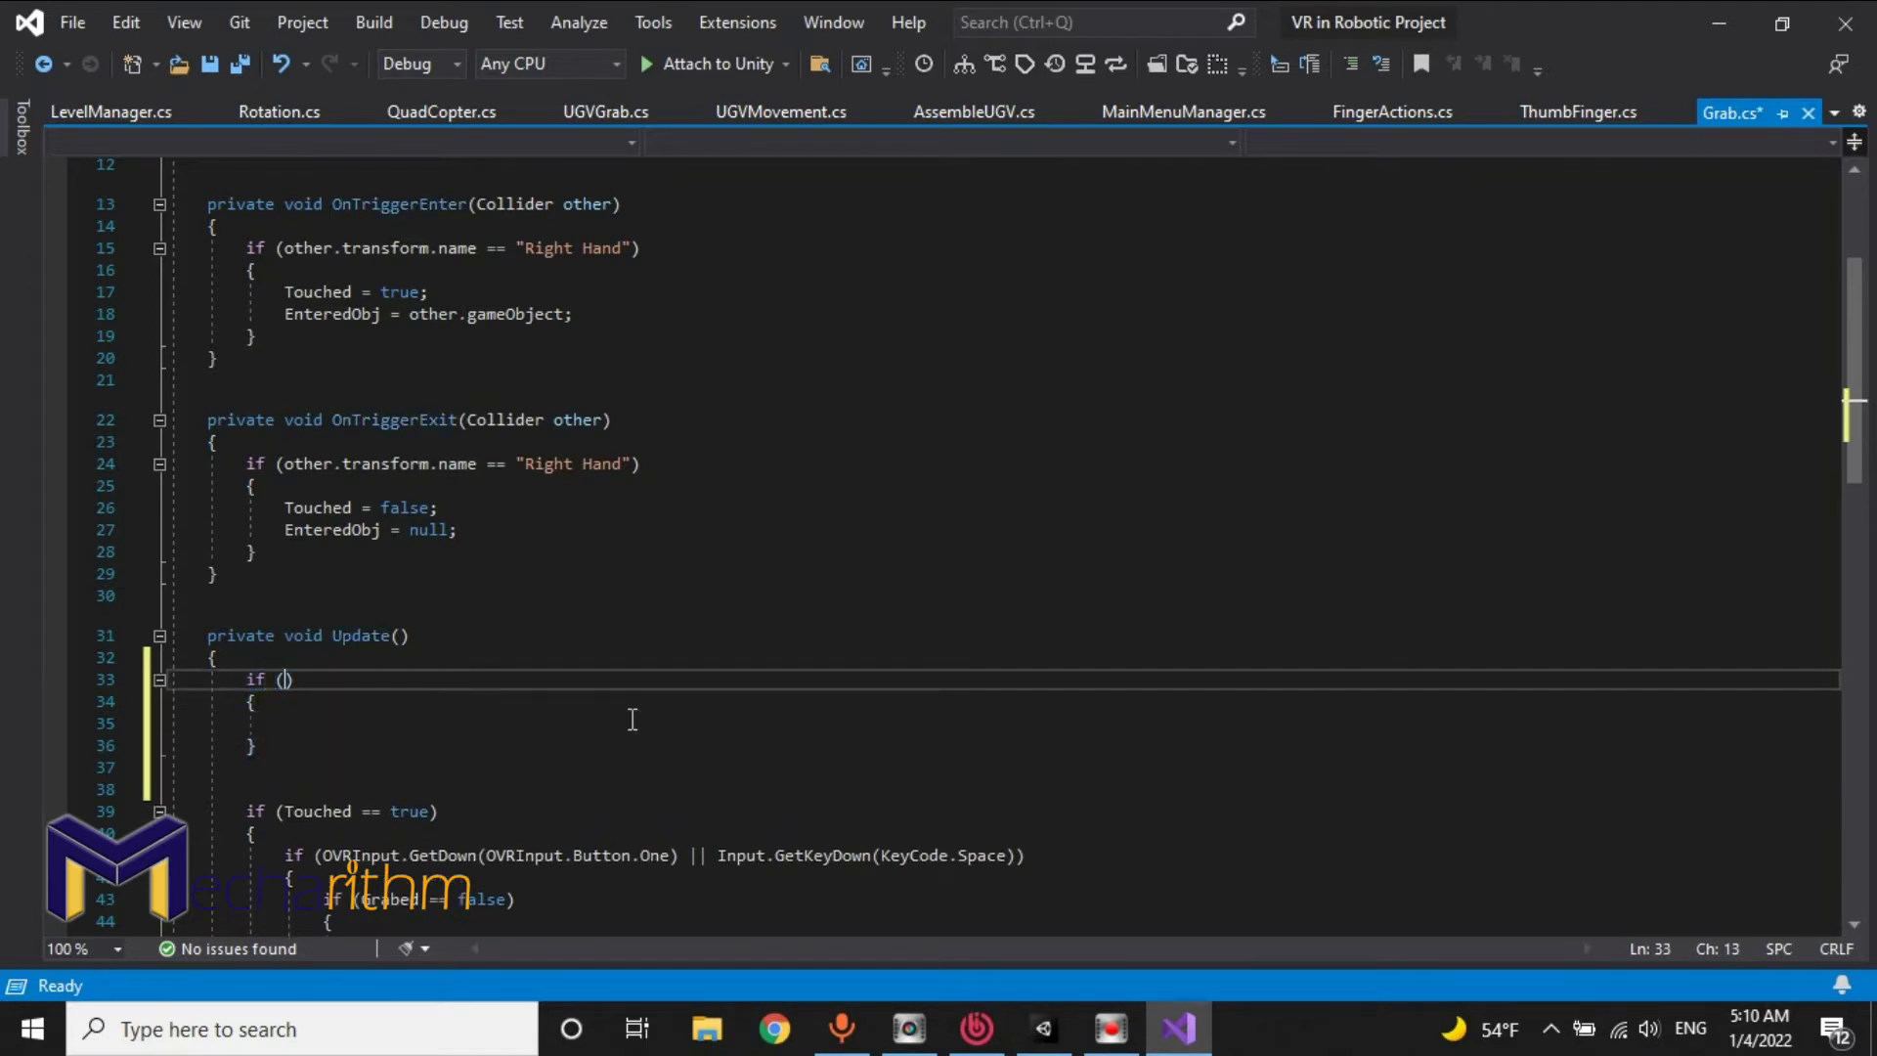
type("fingerActions == null")
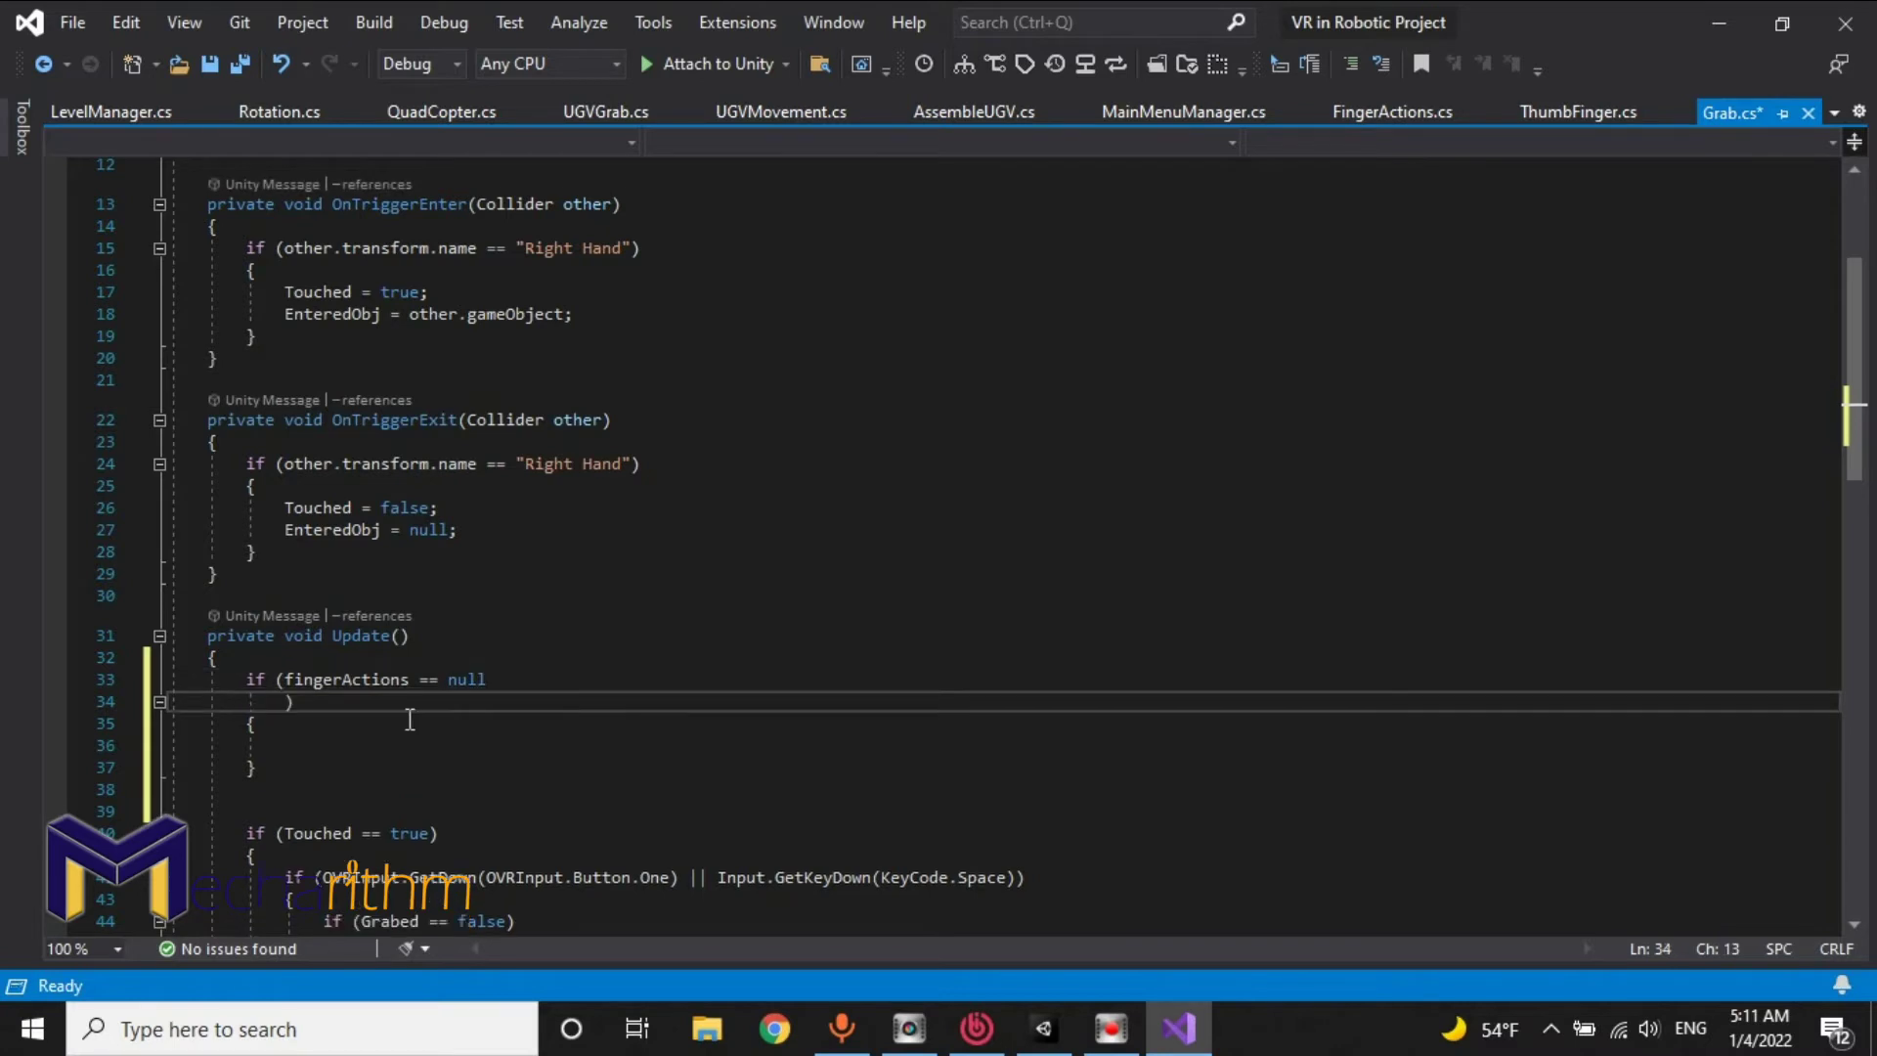
key("ctrl+z")
left_click(314, 721)
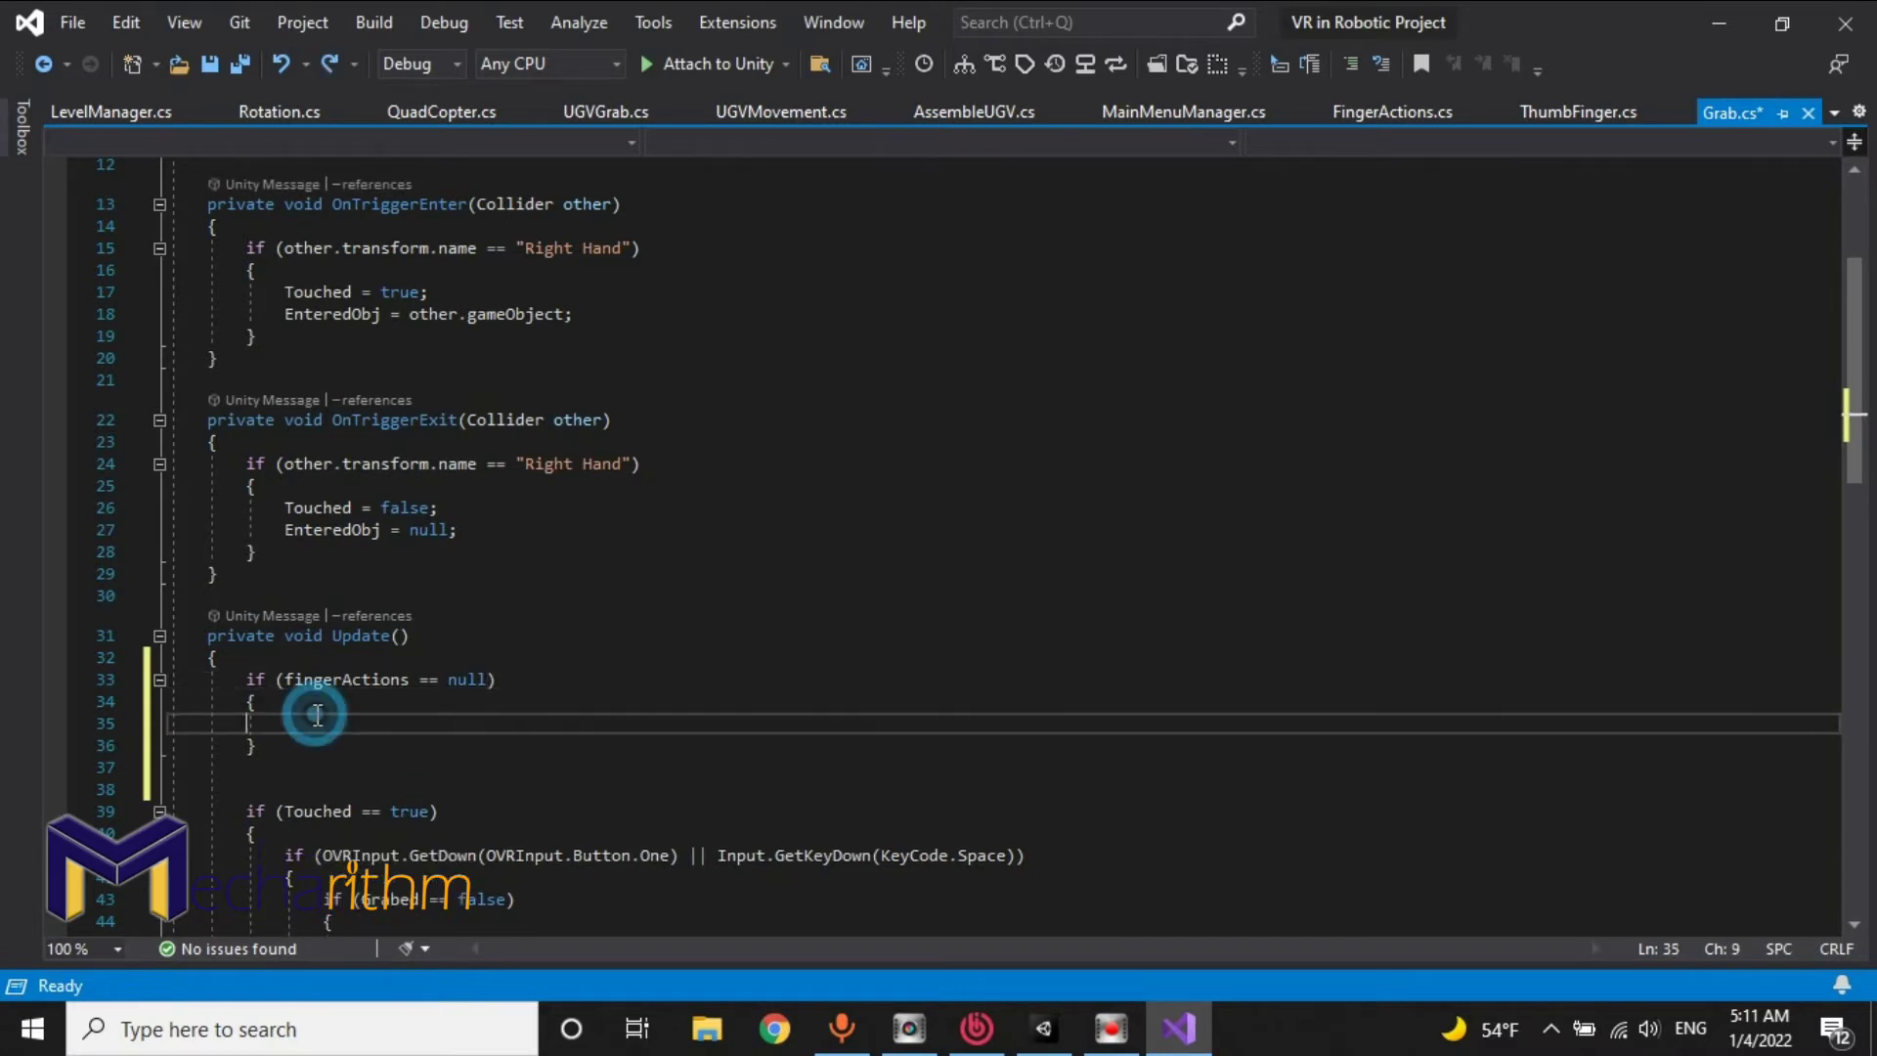
type("Game")
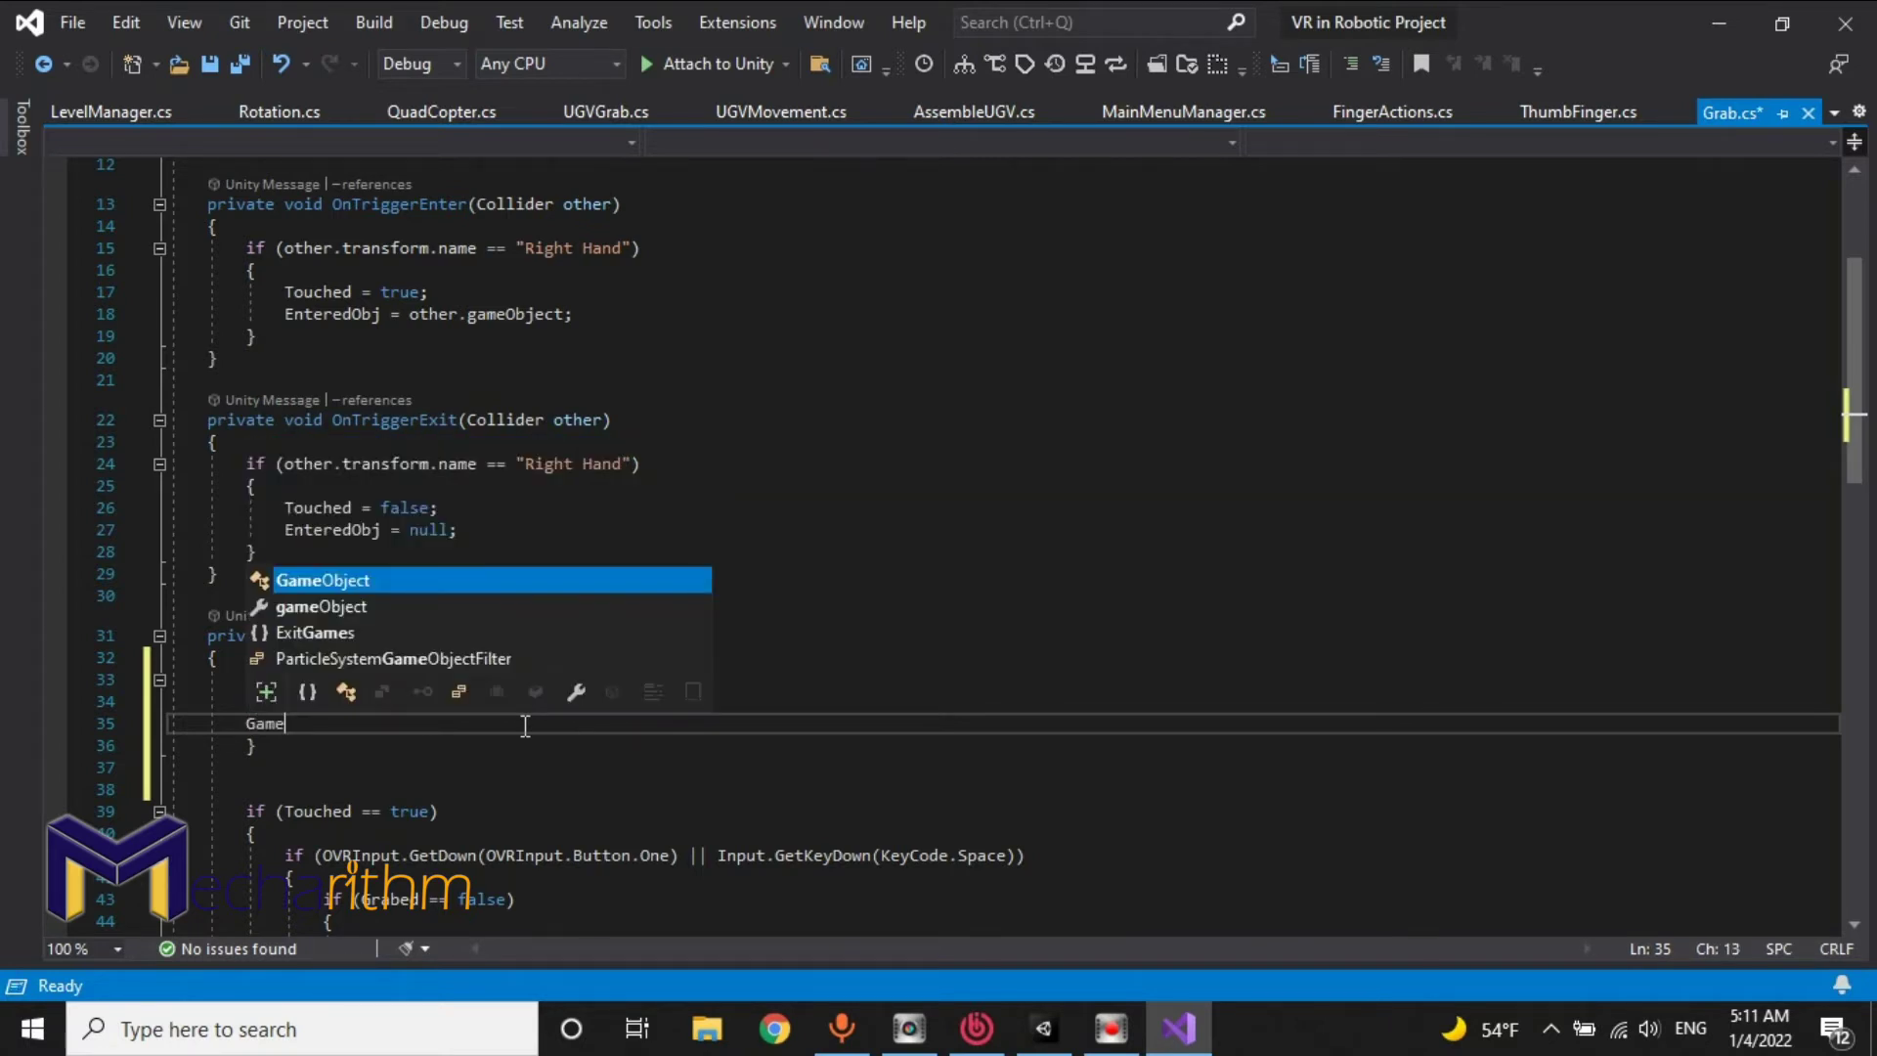
key("Tab")
type("obj")
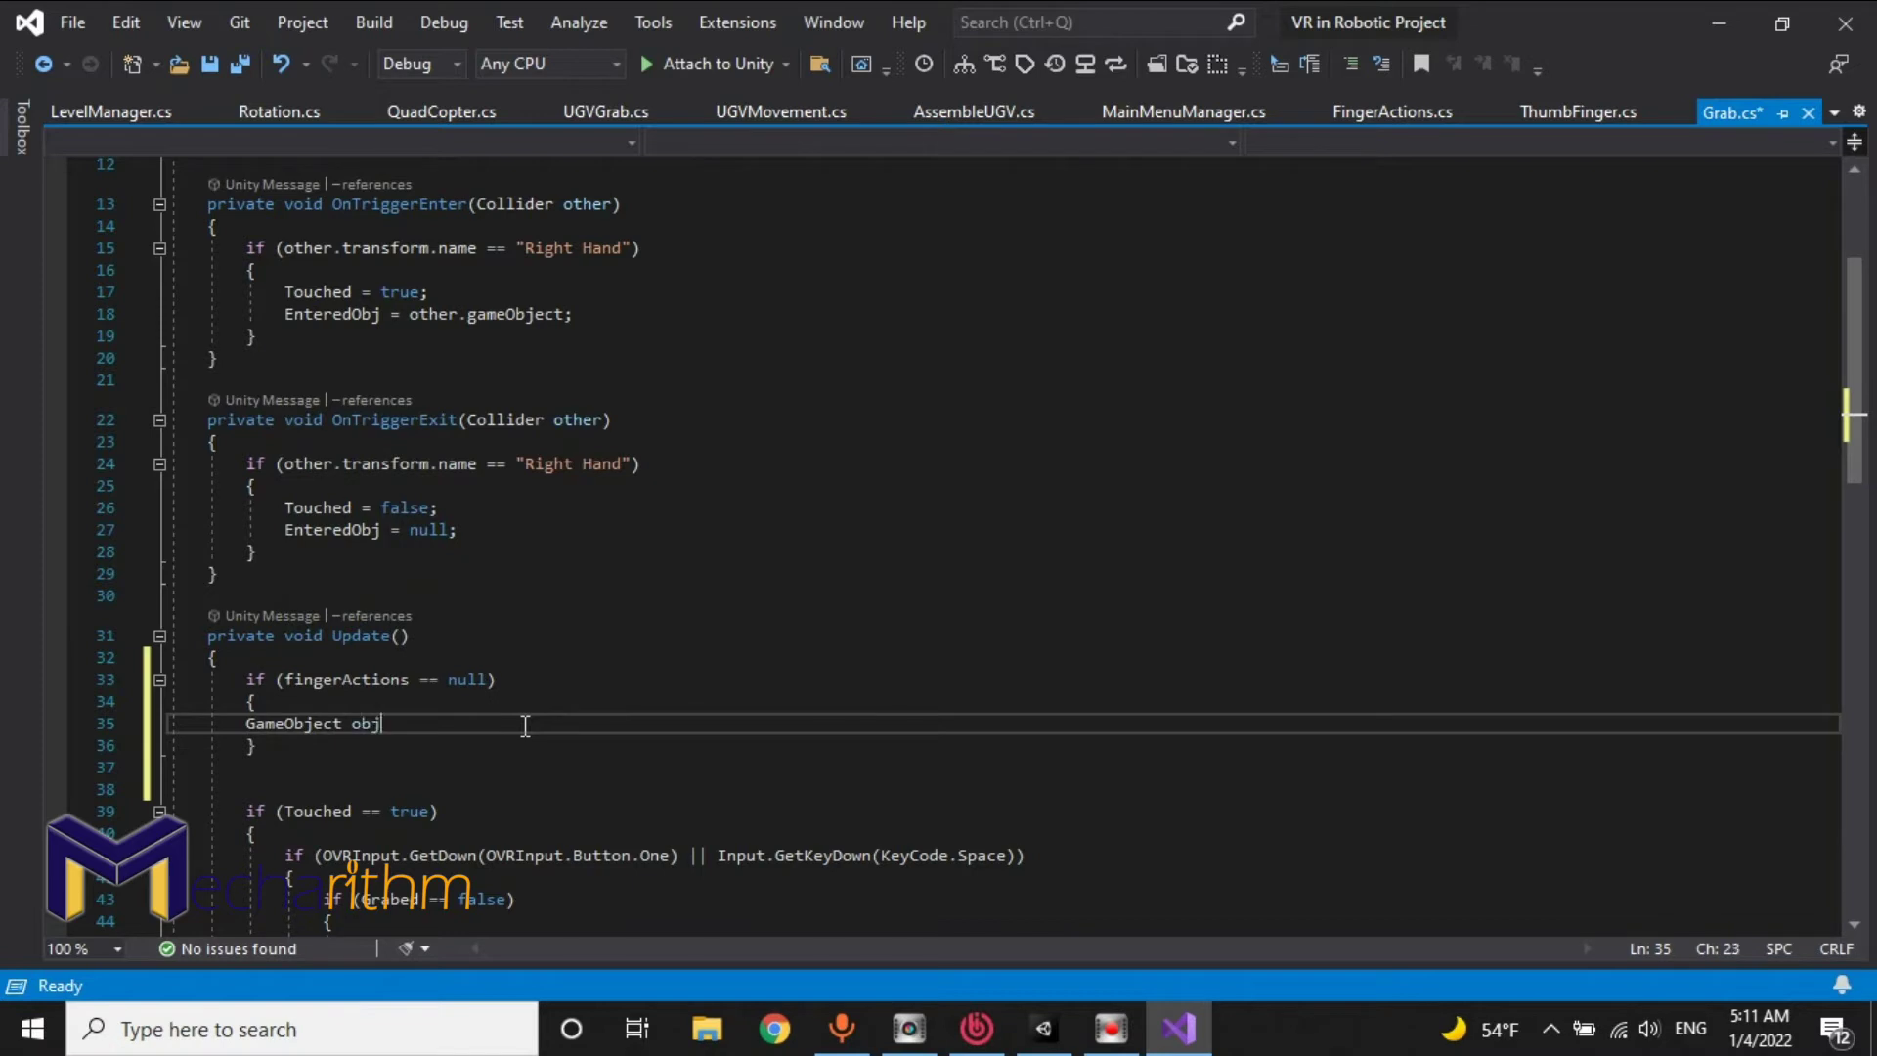
type(" = Game")
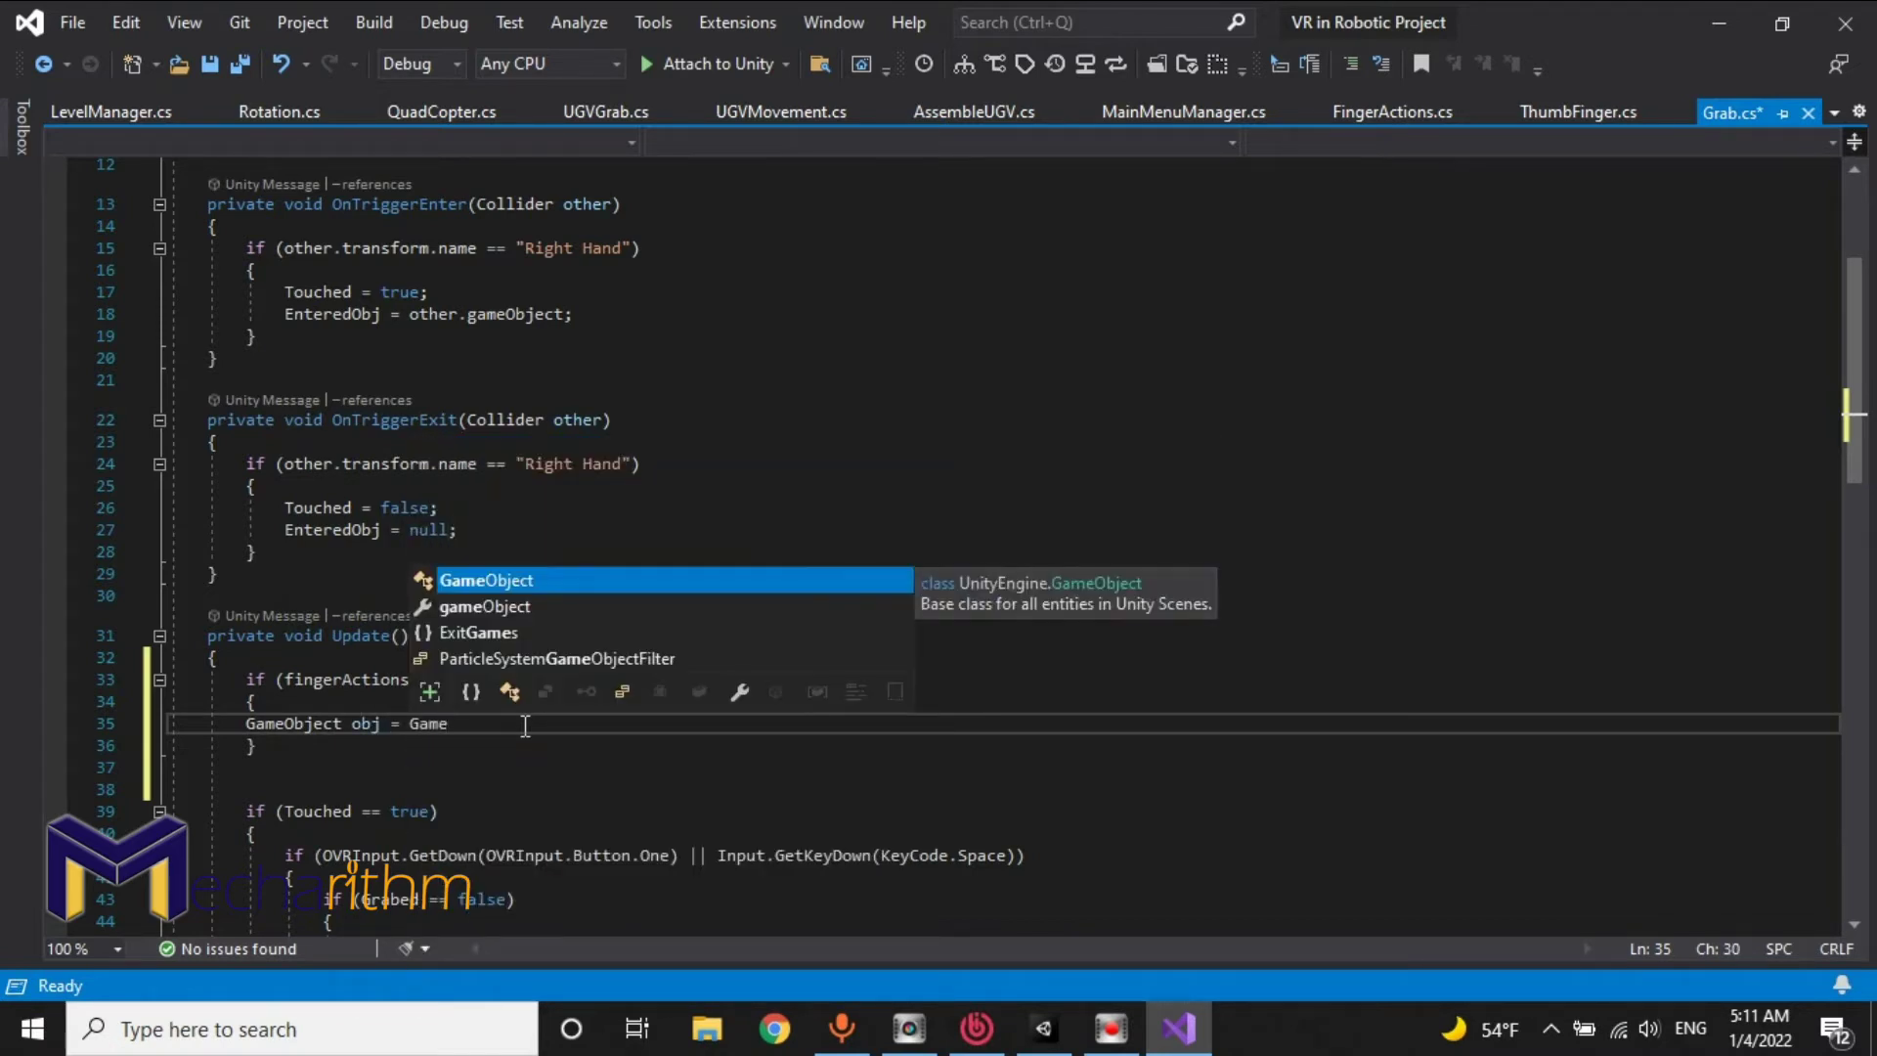
key("BackSpace")
key("BackSpace")
key("BackSpace")
key("BackSpace")
key("BackSpace")
key("BackSpace")
key("BackSpace")
key("BackSpace")
key("BackSpace")
key("BackSpace")
key("BackSpace")
key("BackSpace")
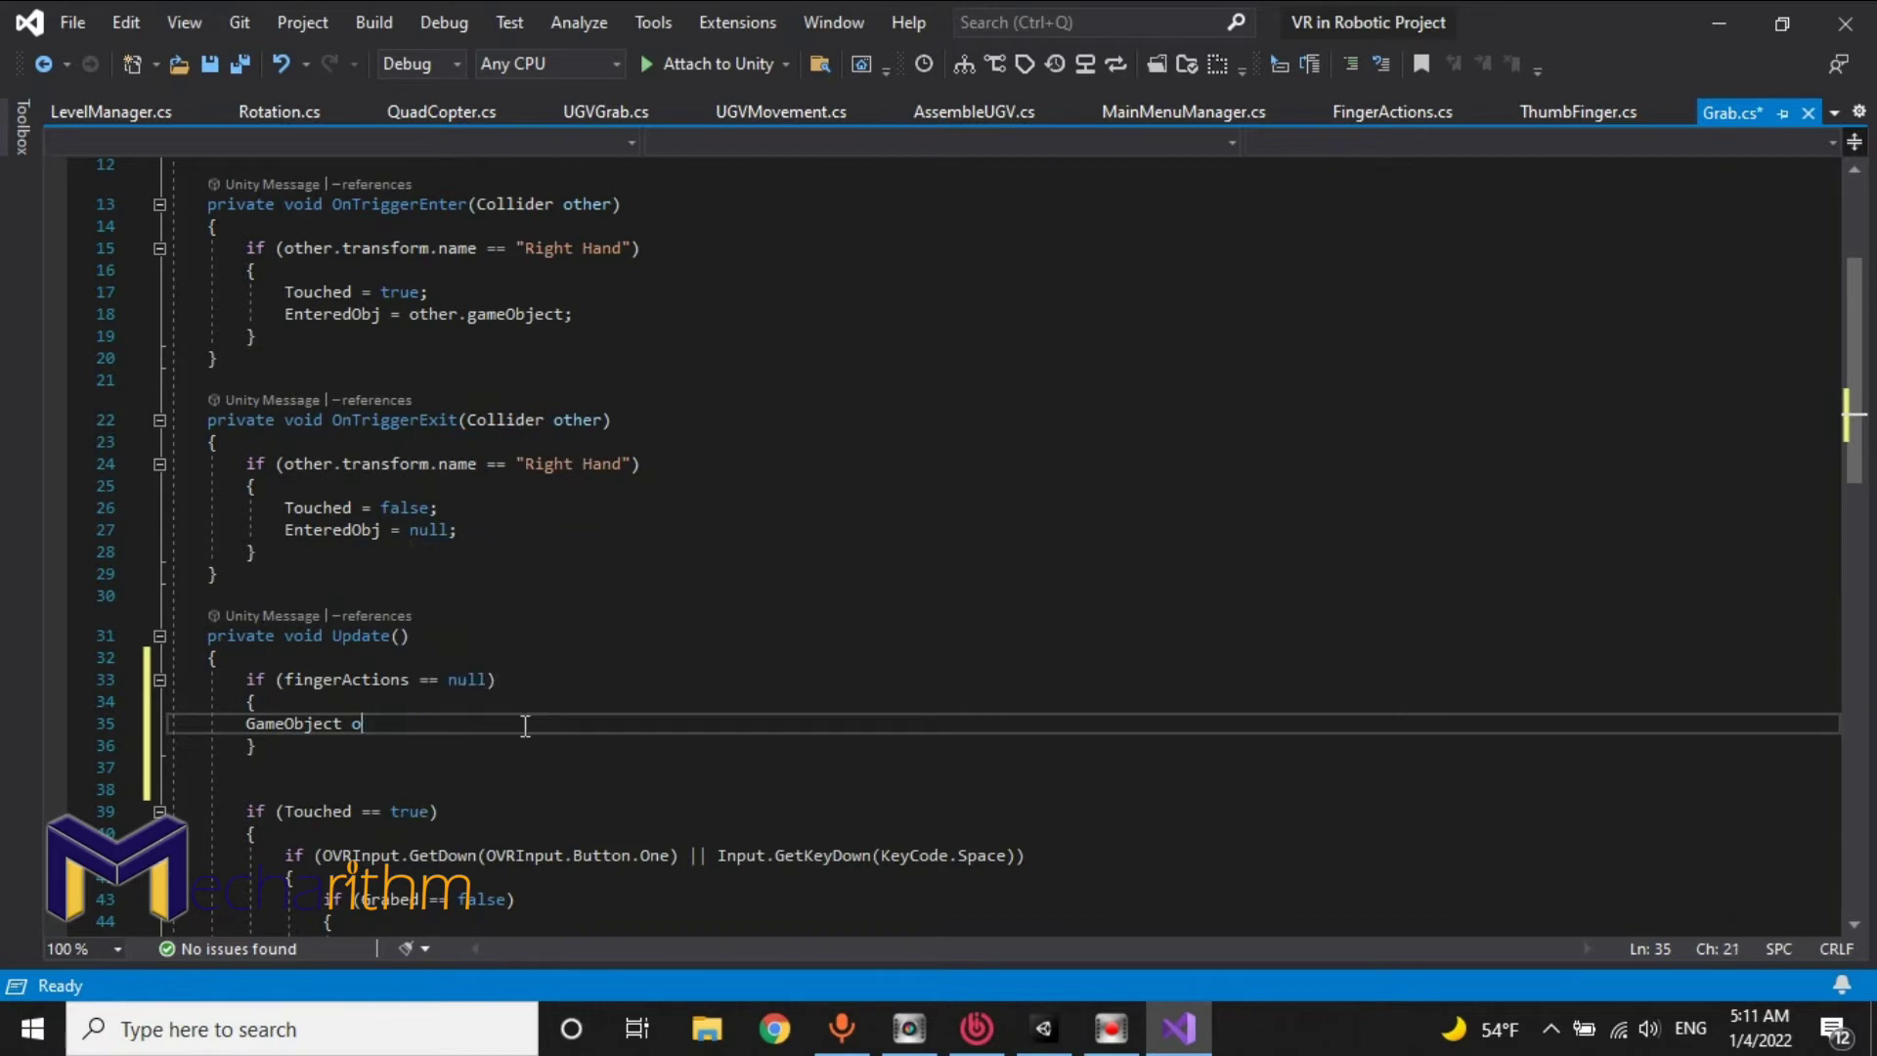
type("t")
Step: Turn the line in the null-check block into an assignment of GameObject to fingerActions
double_click(344, 678)
key("ctrl+c")
left_click(245, 724)
key("ctrl+v")
type("=")
Step: Append a Find call with an empty string argument to GameObject in the fingerActions assignment
key("Right")
key("Right")
key("Right")
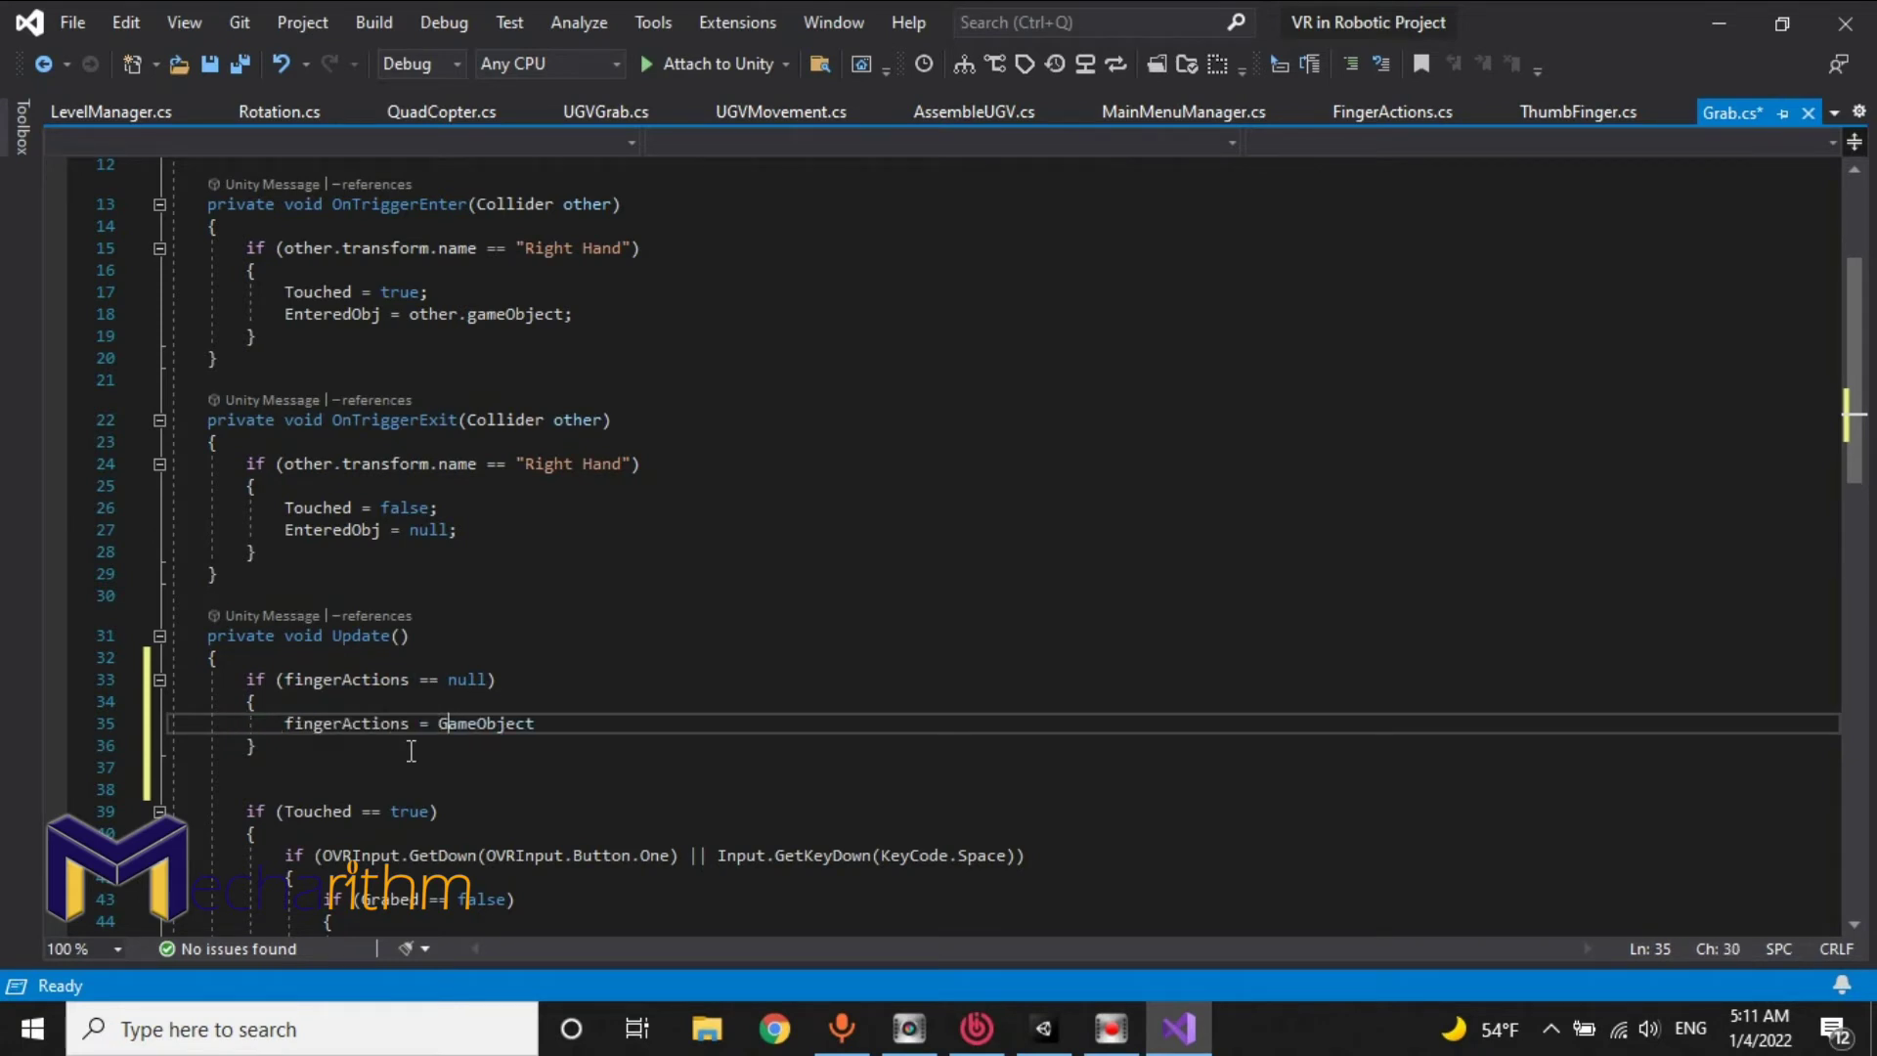
key("Right")
key("Right")
key("Right")
key("Right")
type(".find")
key("Tab")
type("()\"")
Step: Switch to Unity, open the ZomBunny prefab and check OVRCameraRig for the Finger Actions script
left_click(1028, 1024)
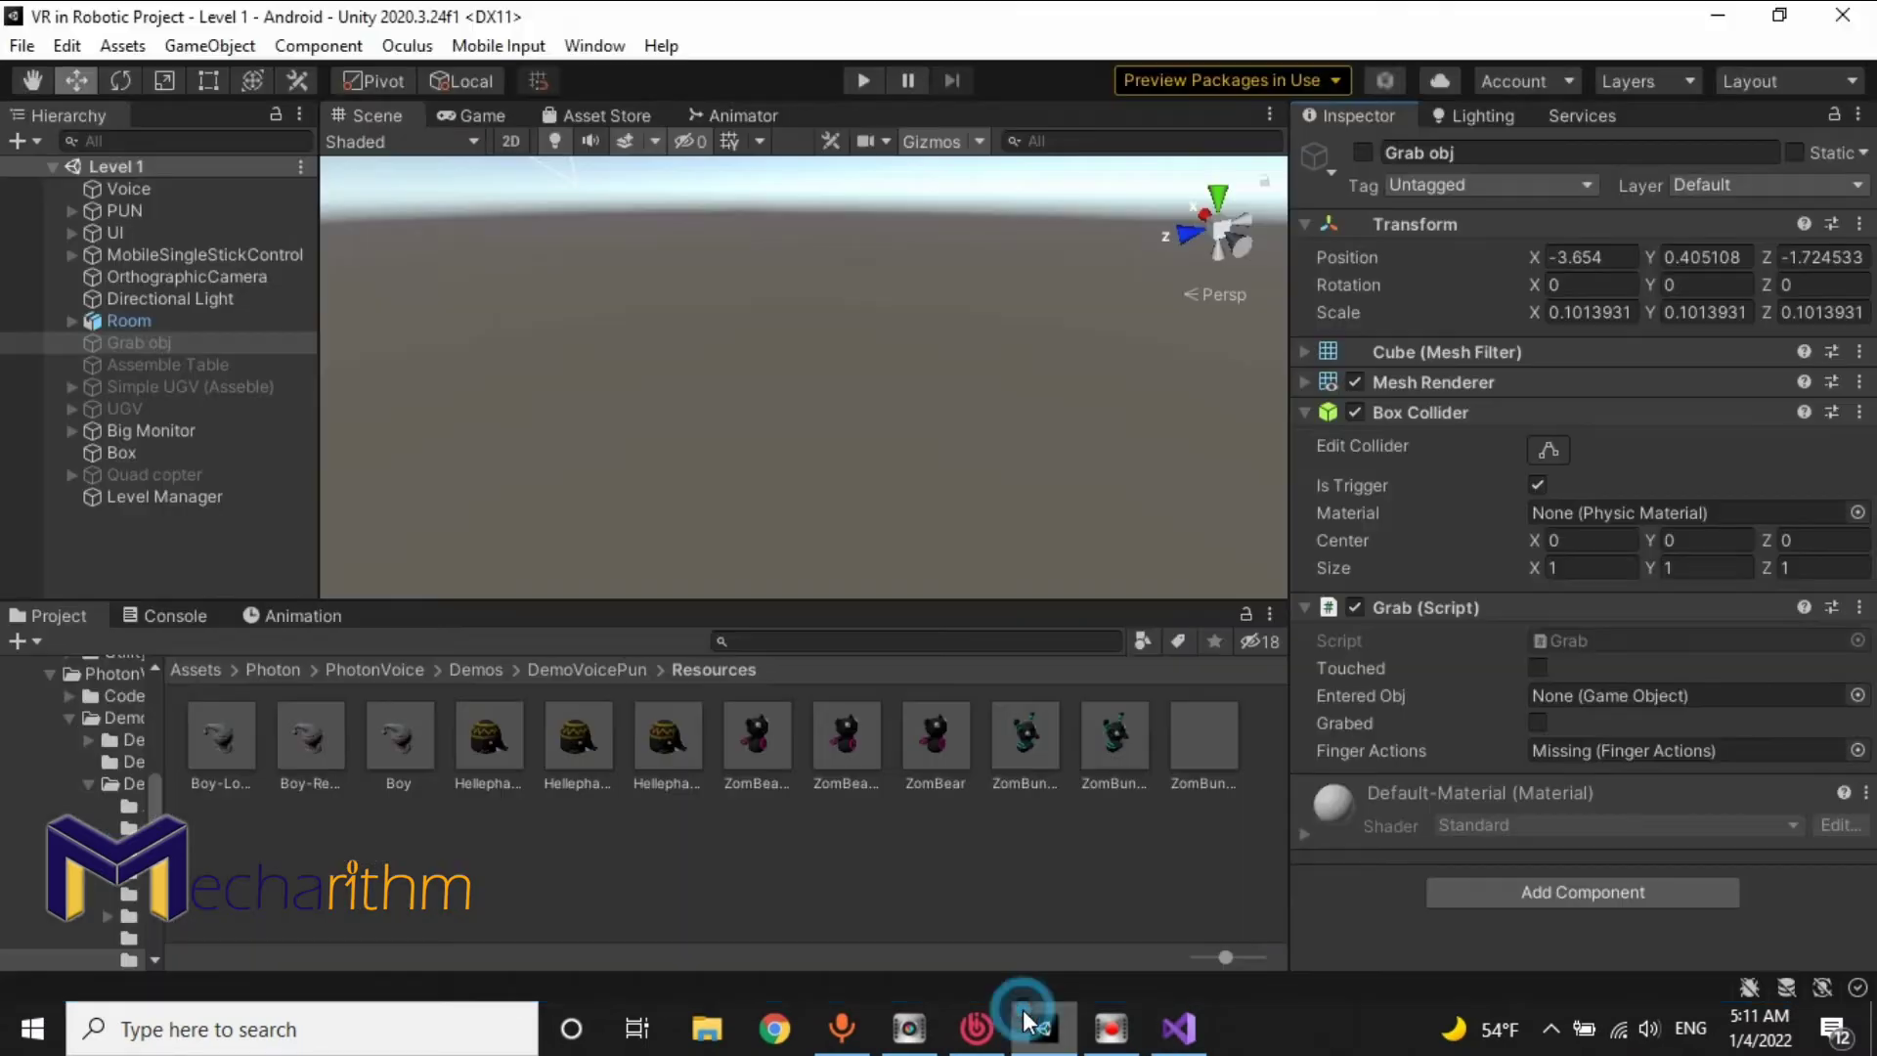
left_click(1211, 729)
double_click(1193, 731)
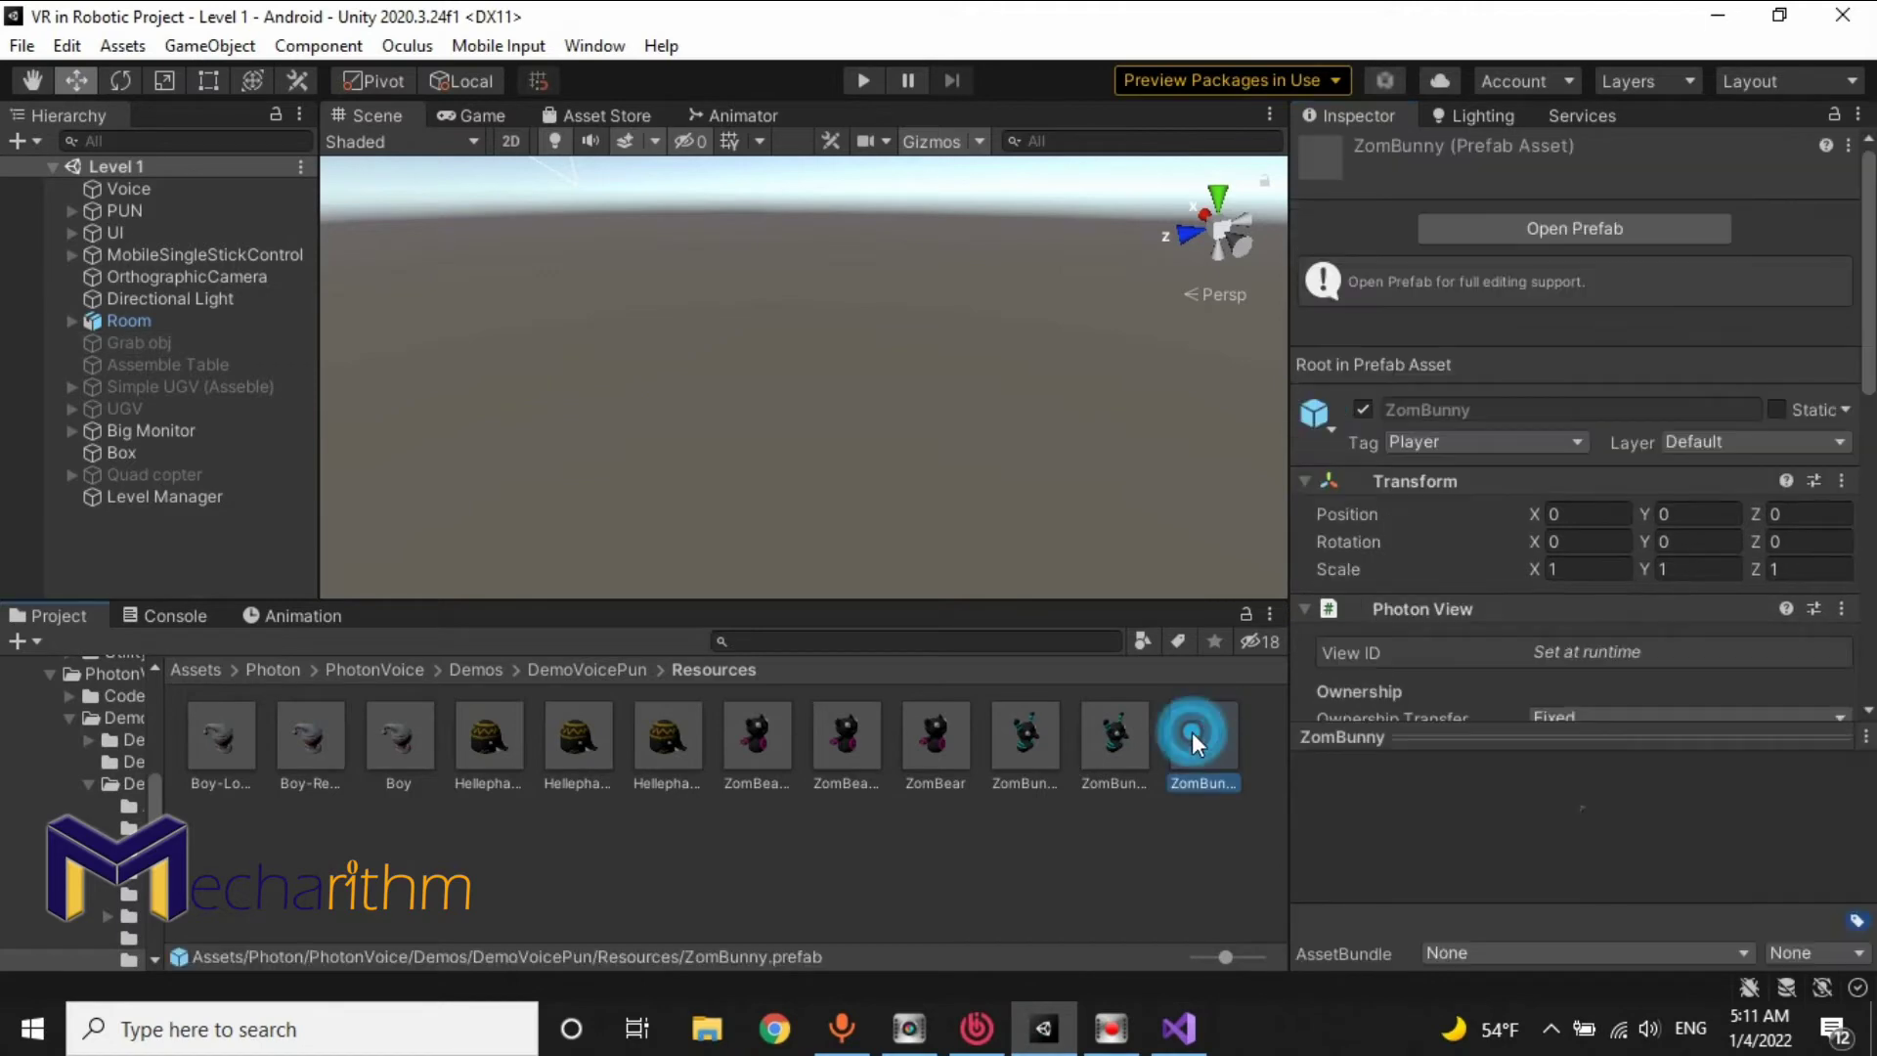
left_click(139, 428)
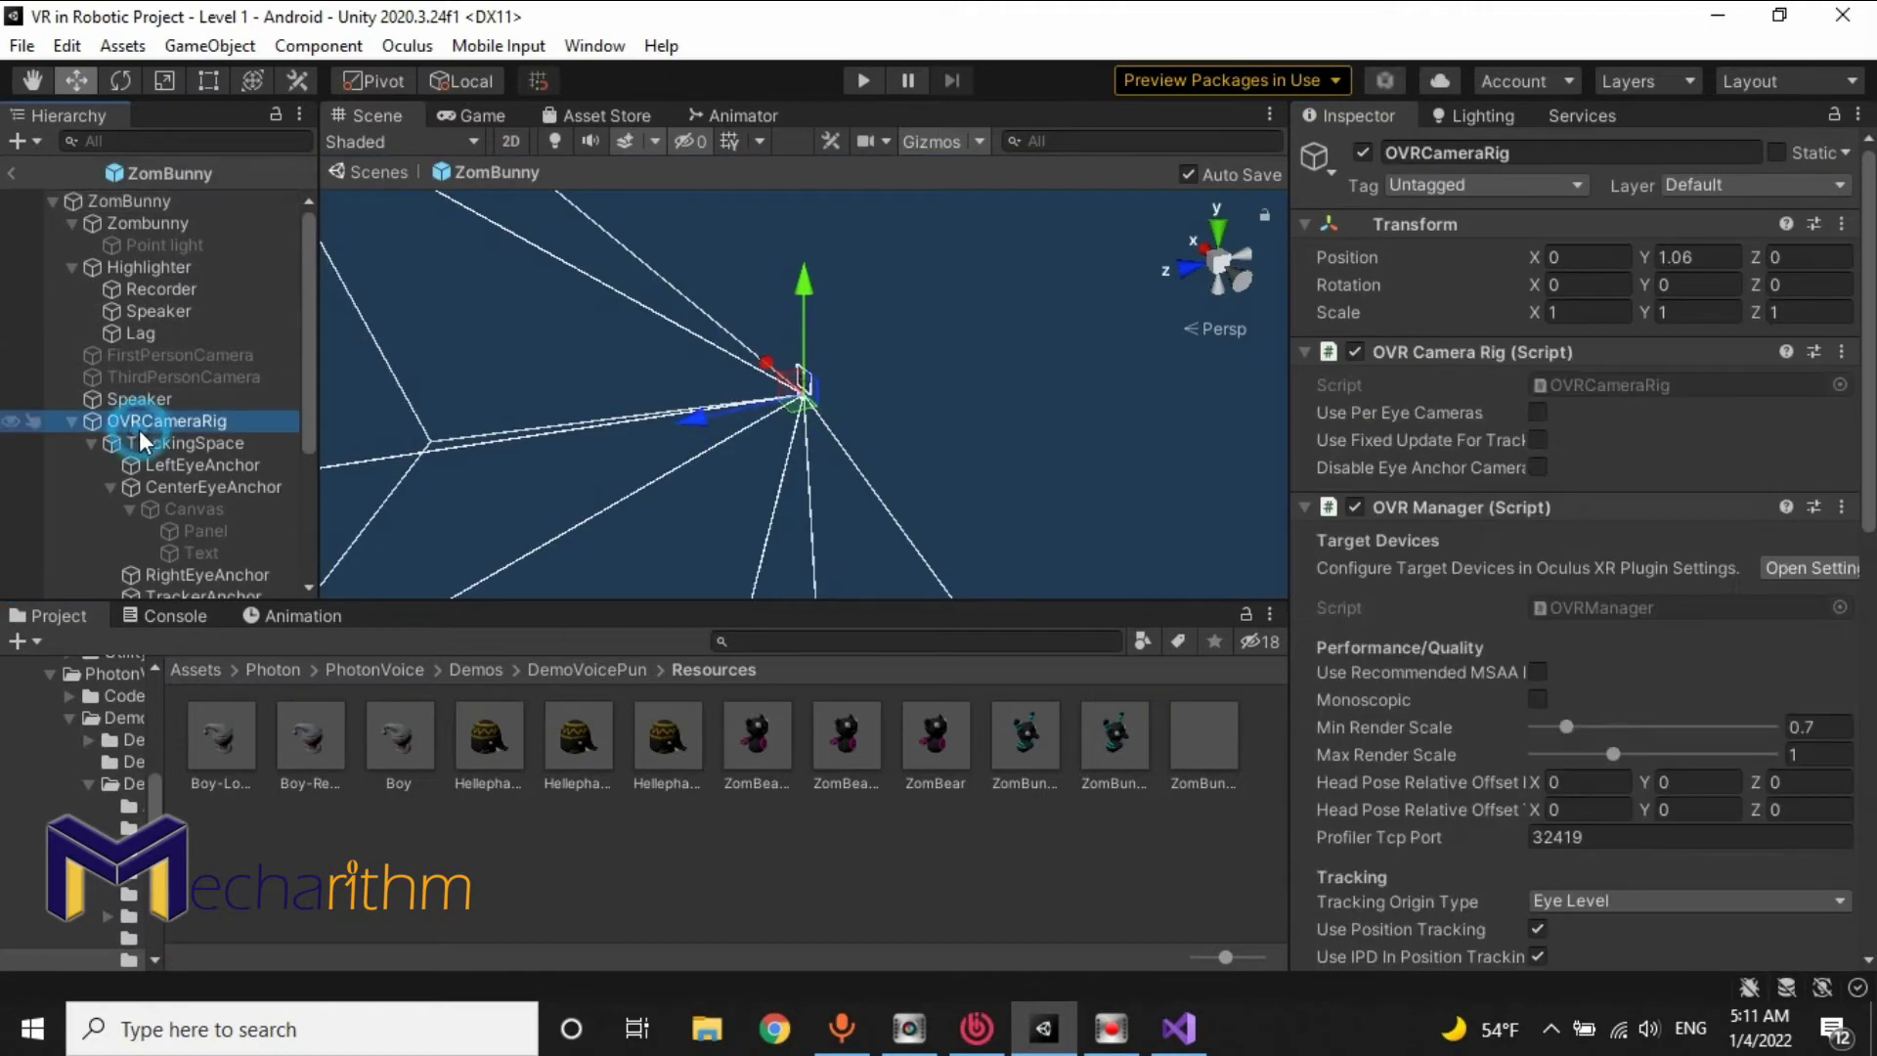
left_click(68, 420)
scroll(1626, 638, "down", 15)
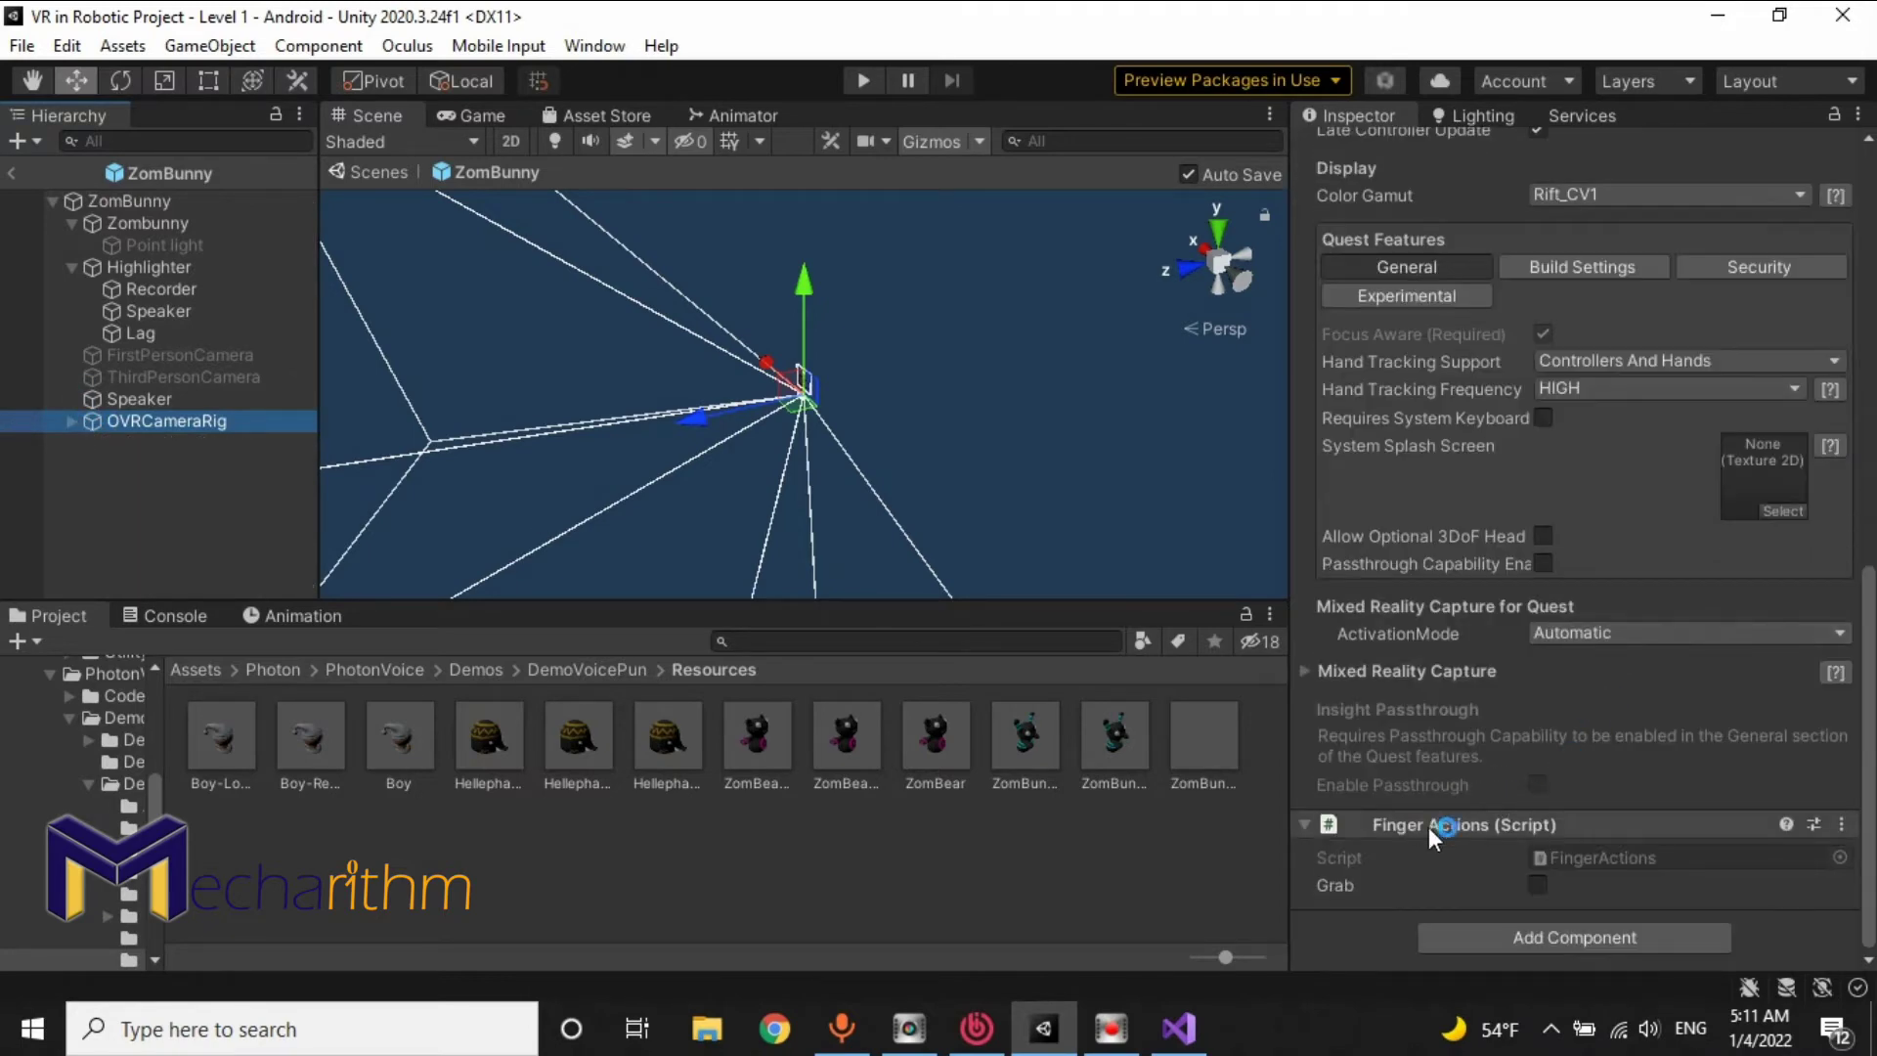
Step: Copy the name OVRCameraRig from the prefab, return to the scene and paste it as the Find argument in Grab.cs in Visual Studio
left_click(135, 397)
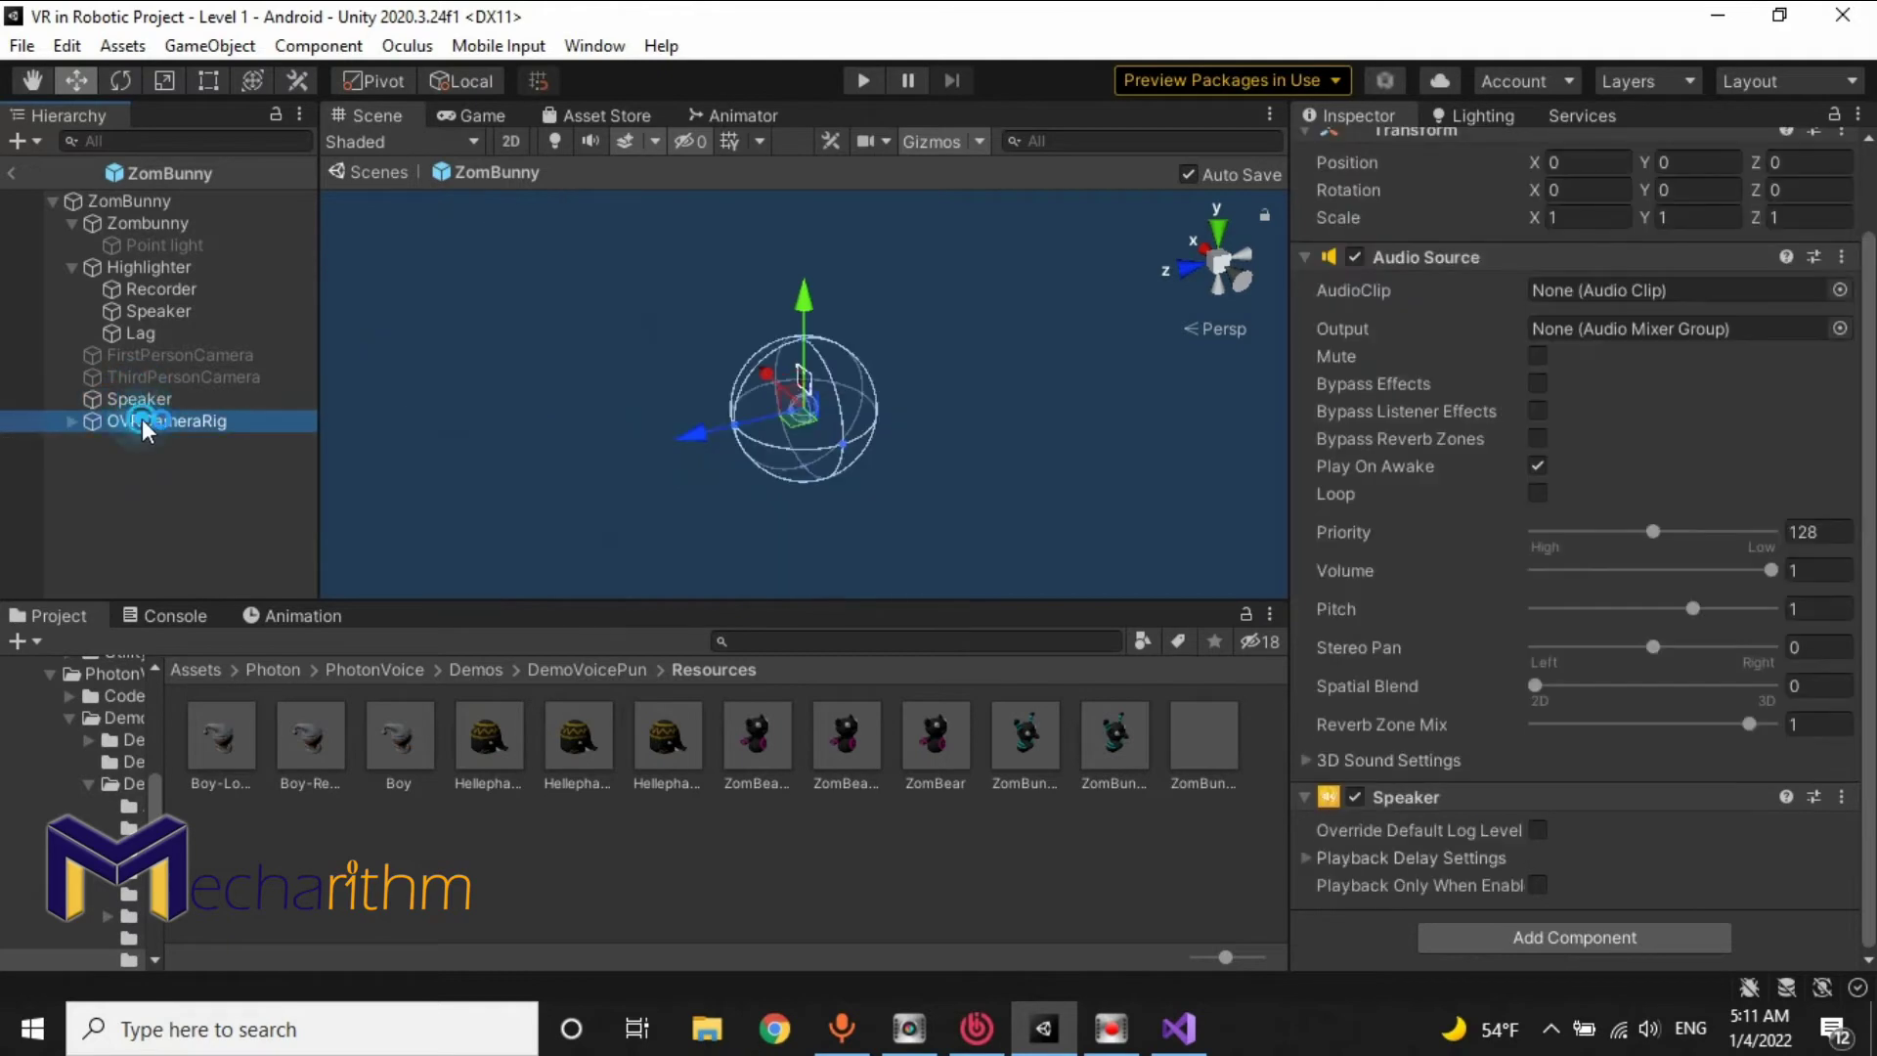
left_click(142, 418)
left_click(142, 418)
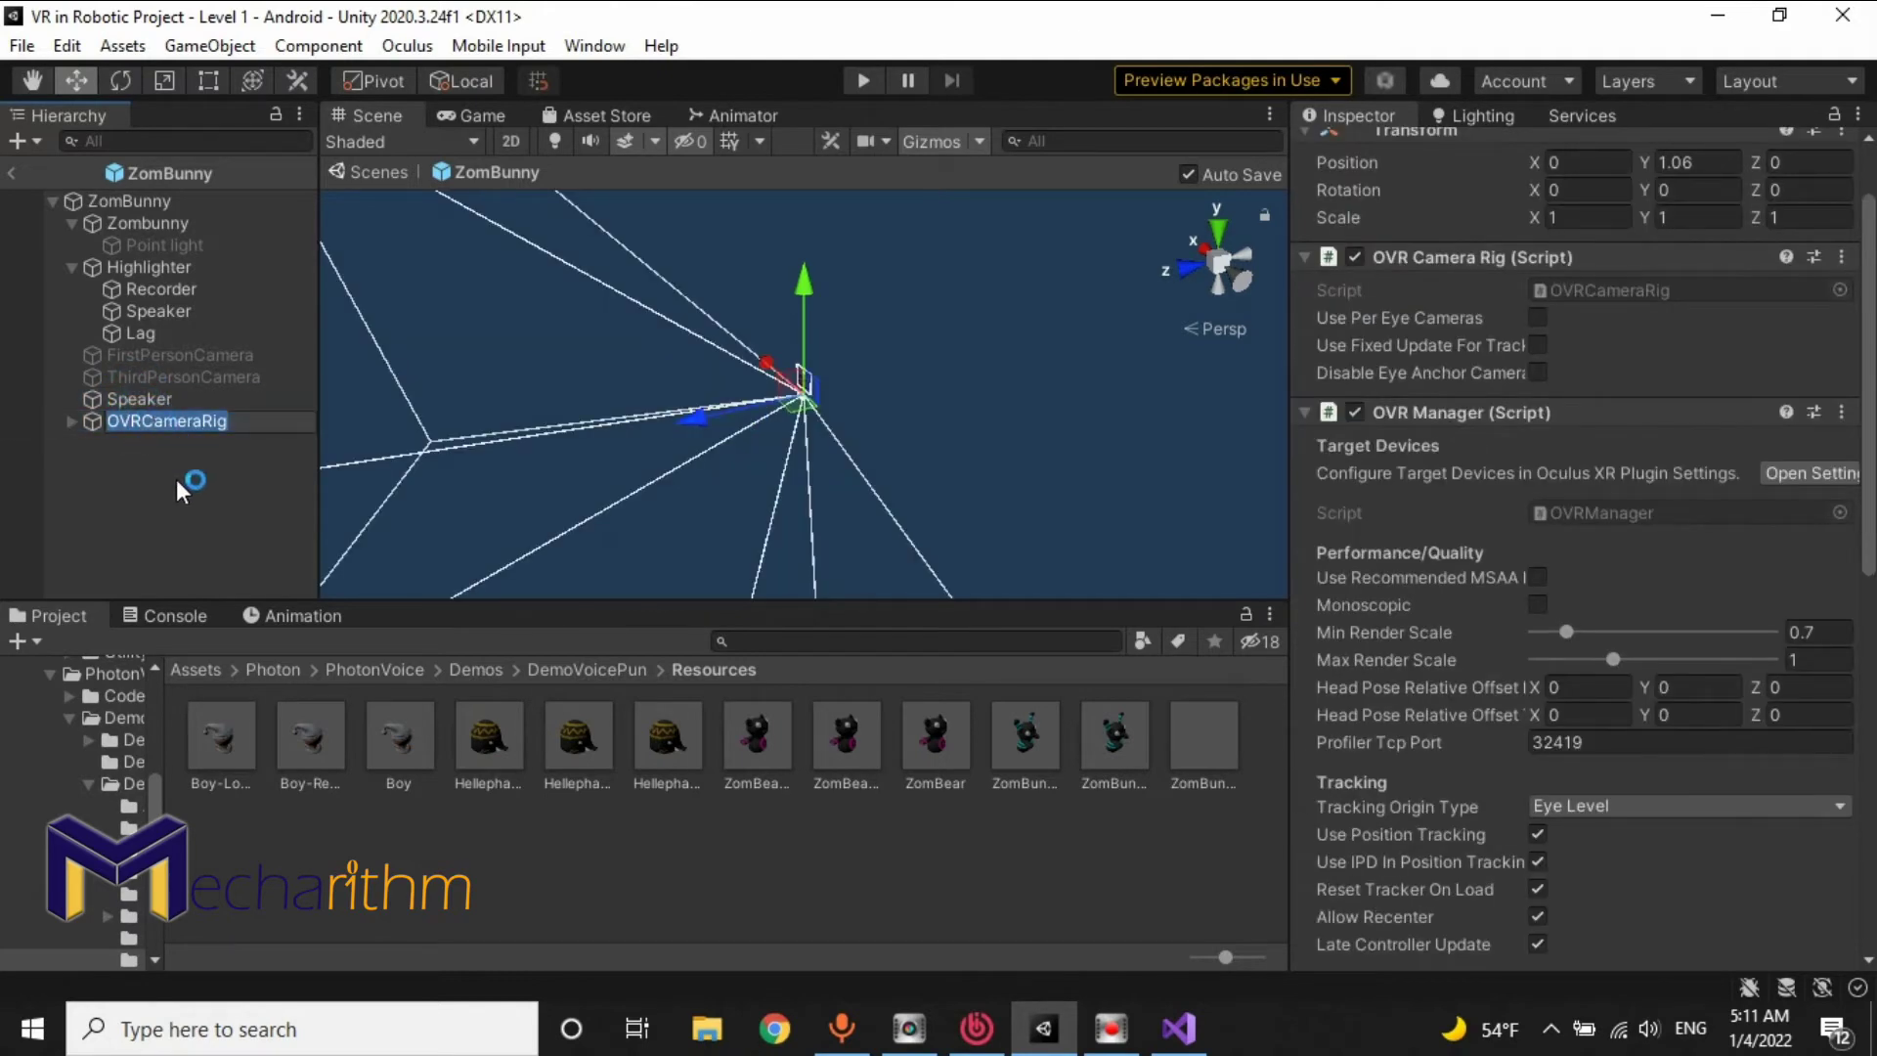
left_click(176, 479)
left_click(12, 172)
left_click(1173, 1026)
key("ctrl+v")
key("End")
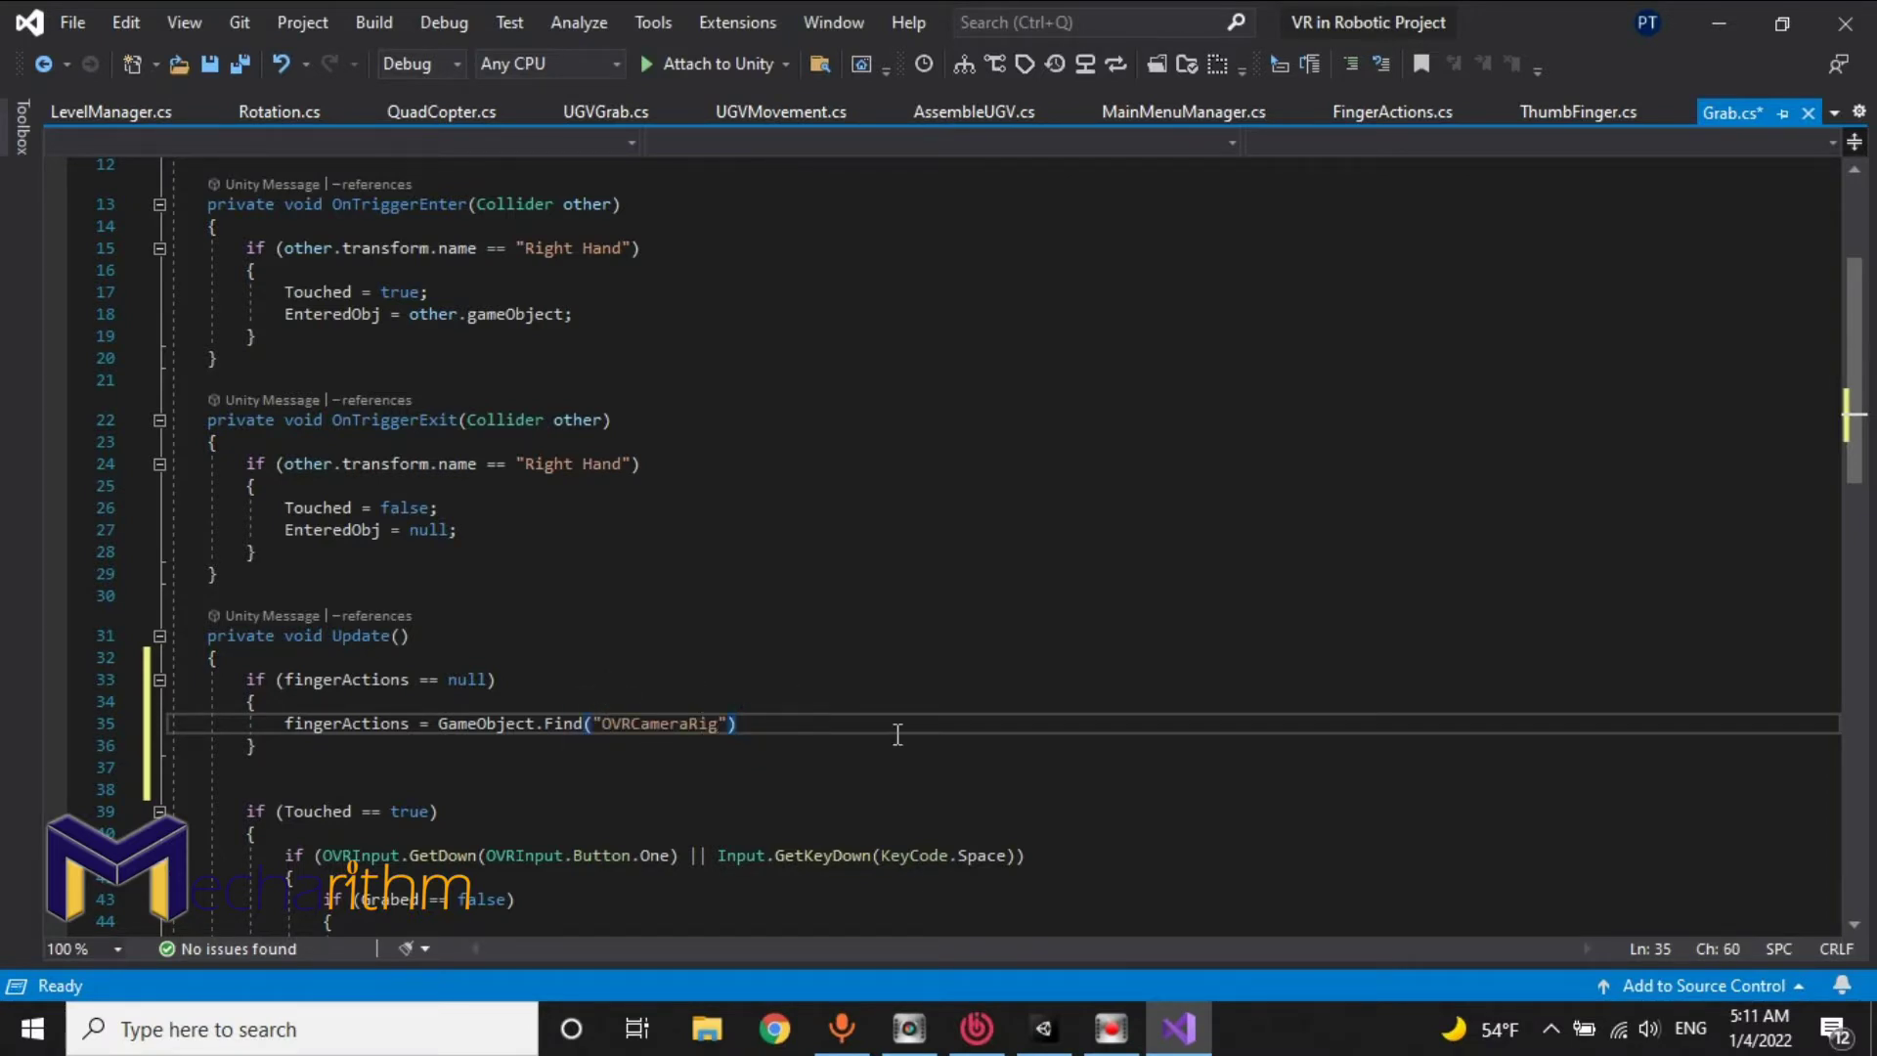
Step: Chain GetComponent<FingerActions>() onto the Find call, end the statement with a semicolon and save Grab.cs
type(".getc")
key("Tab")
type("<>()")
key("Left")
key("Left")
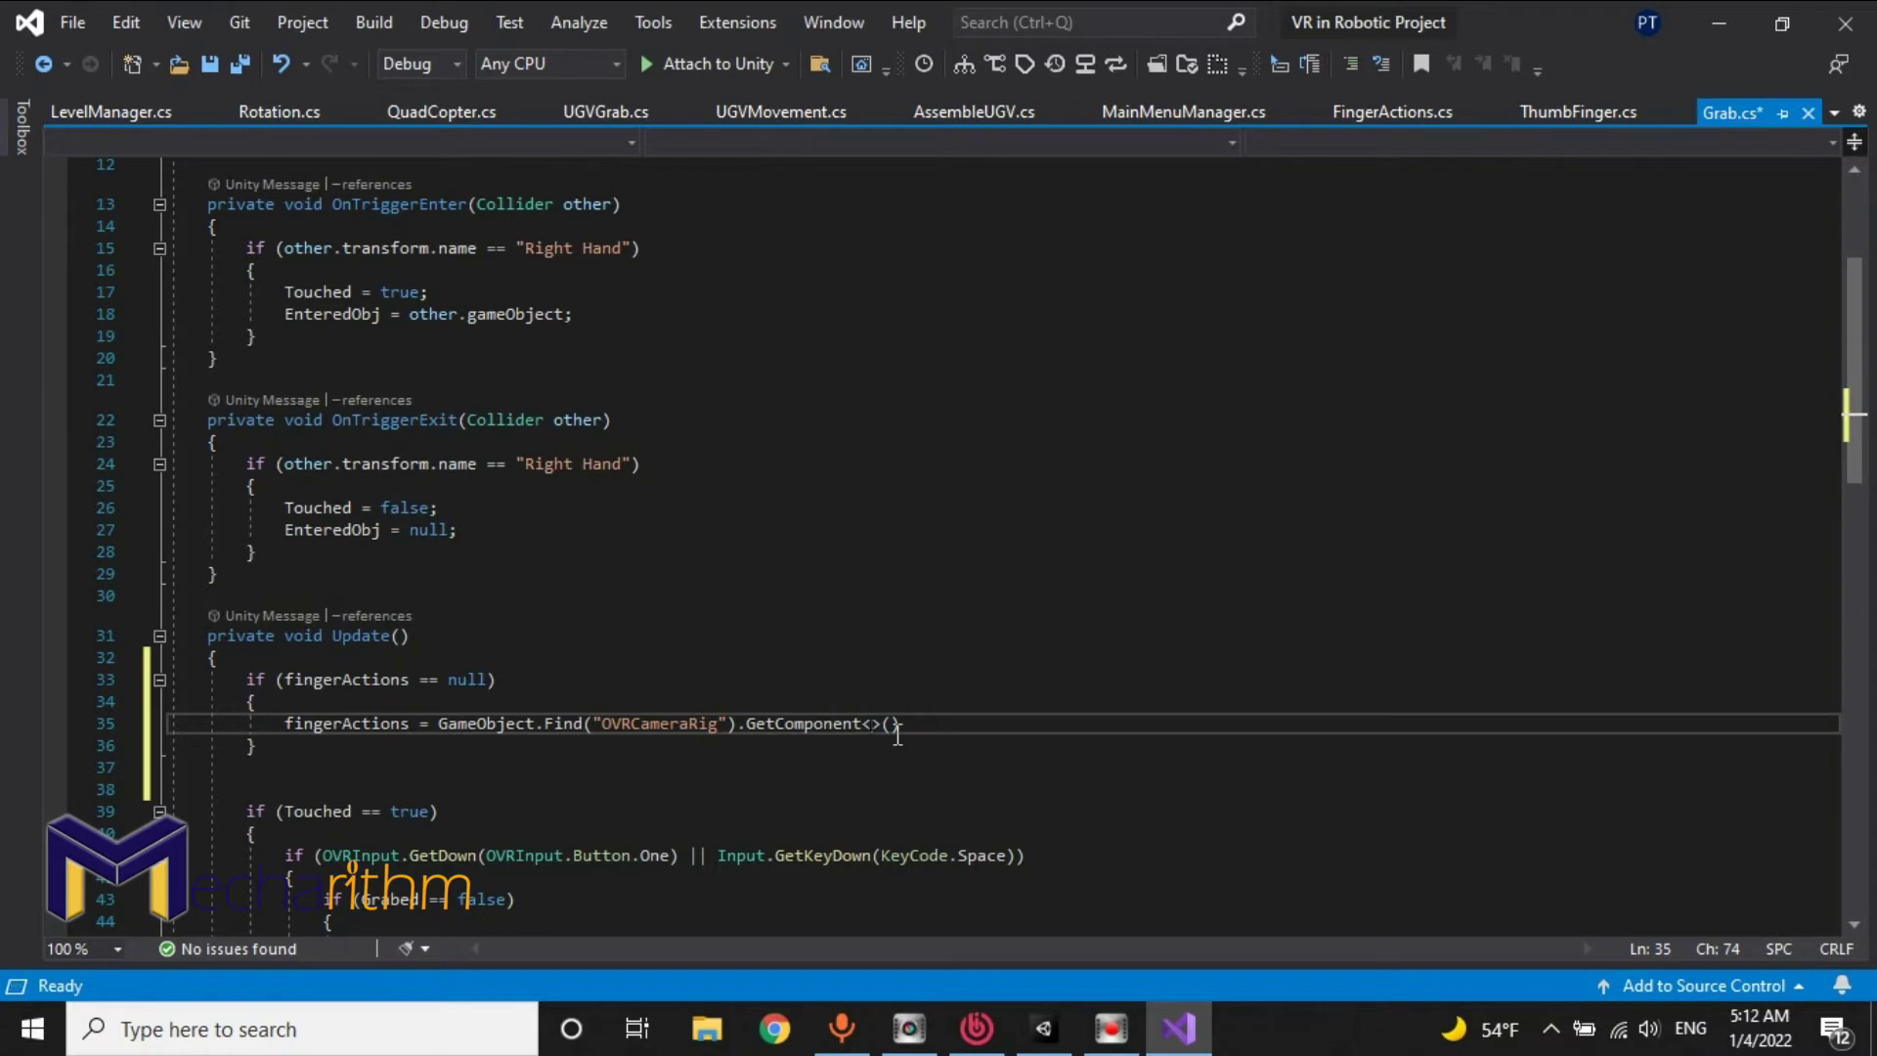
type("FingerActions")
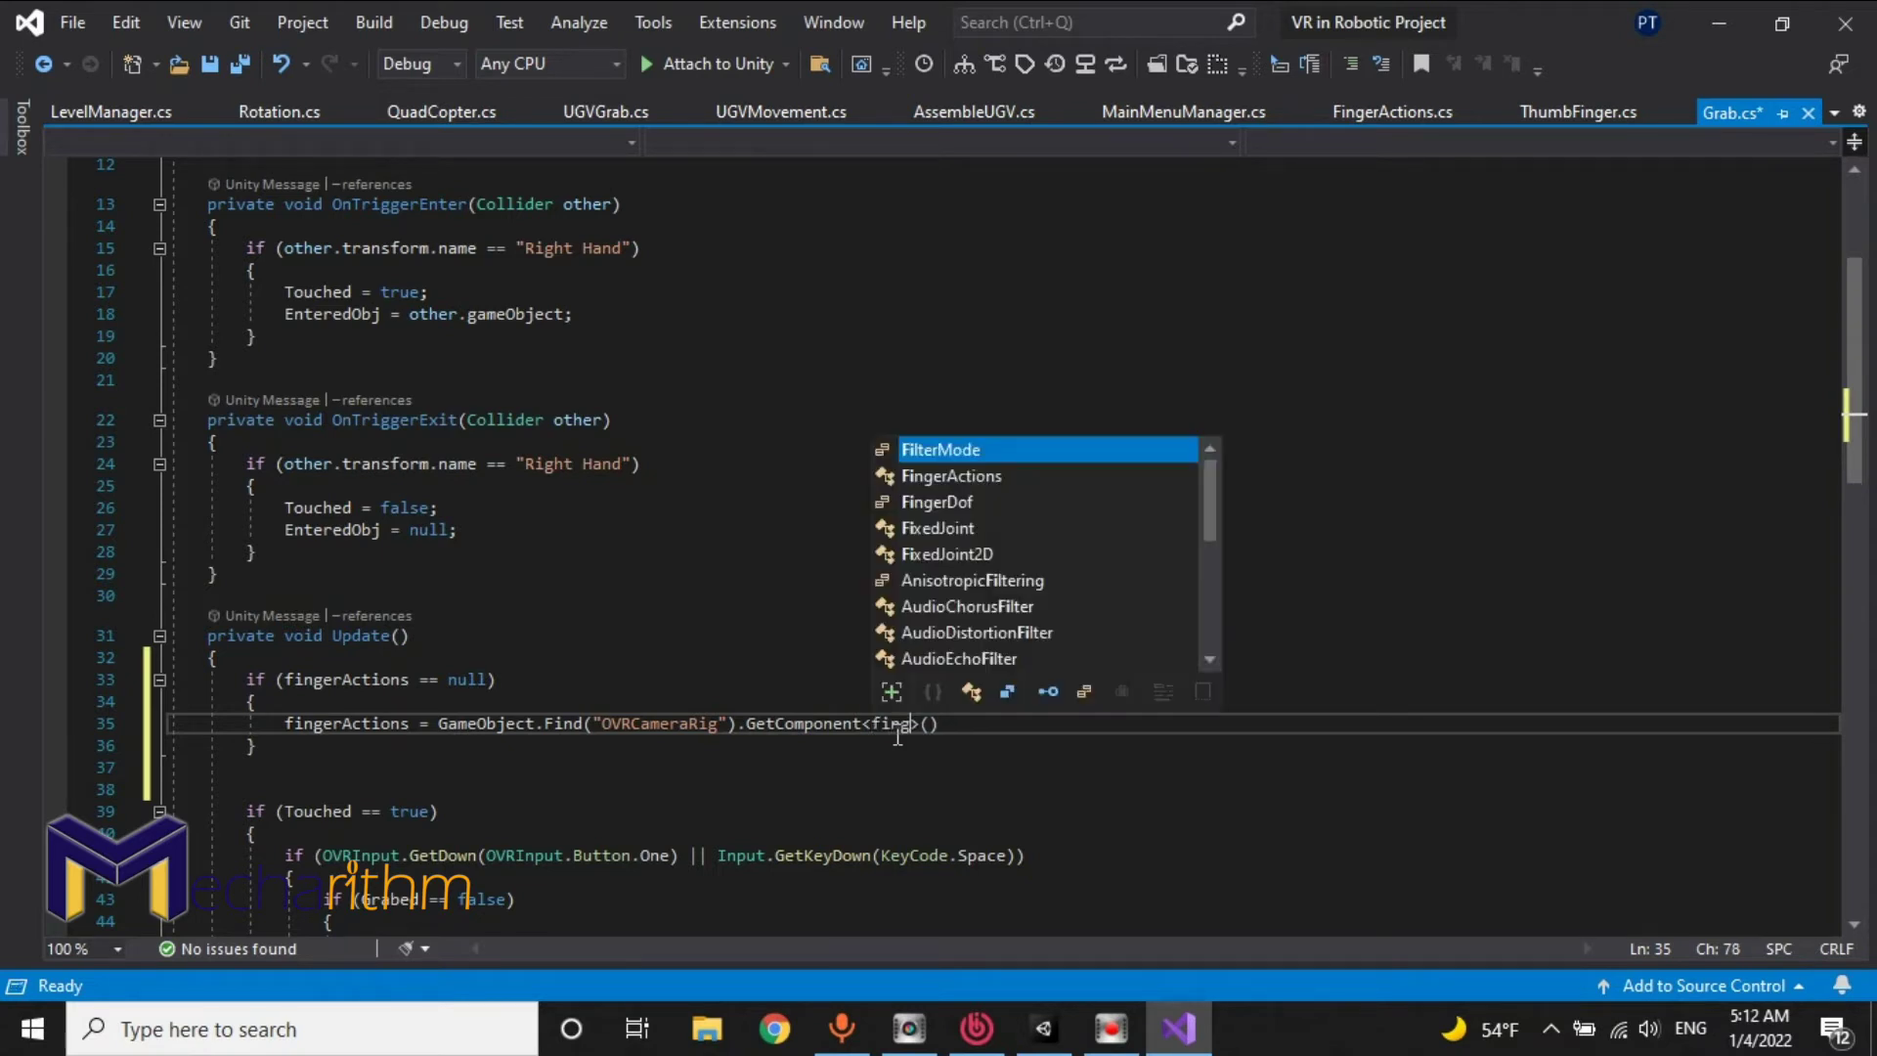
key("End")
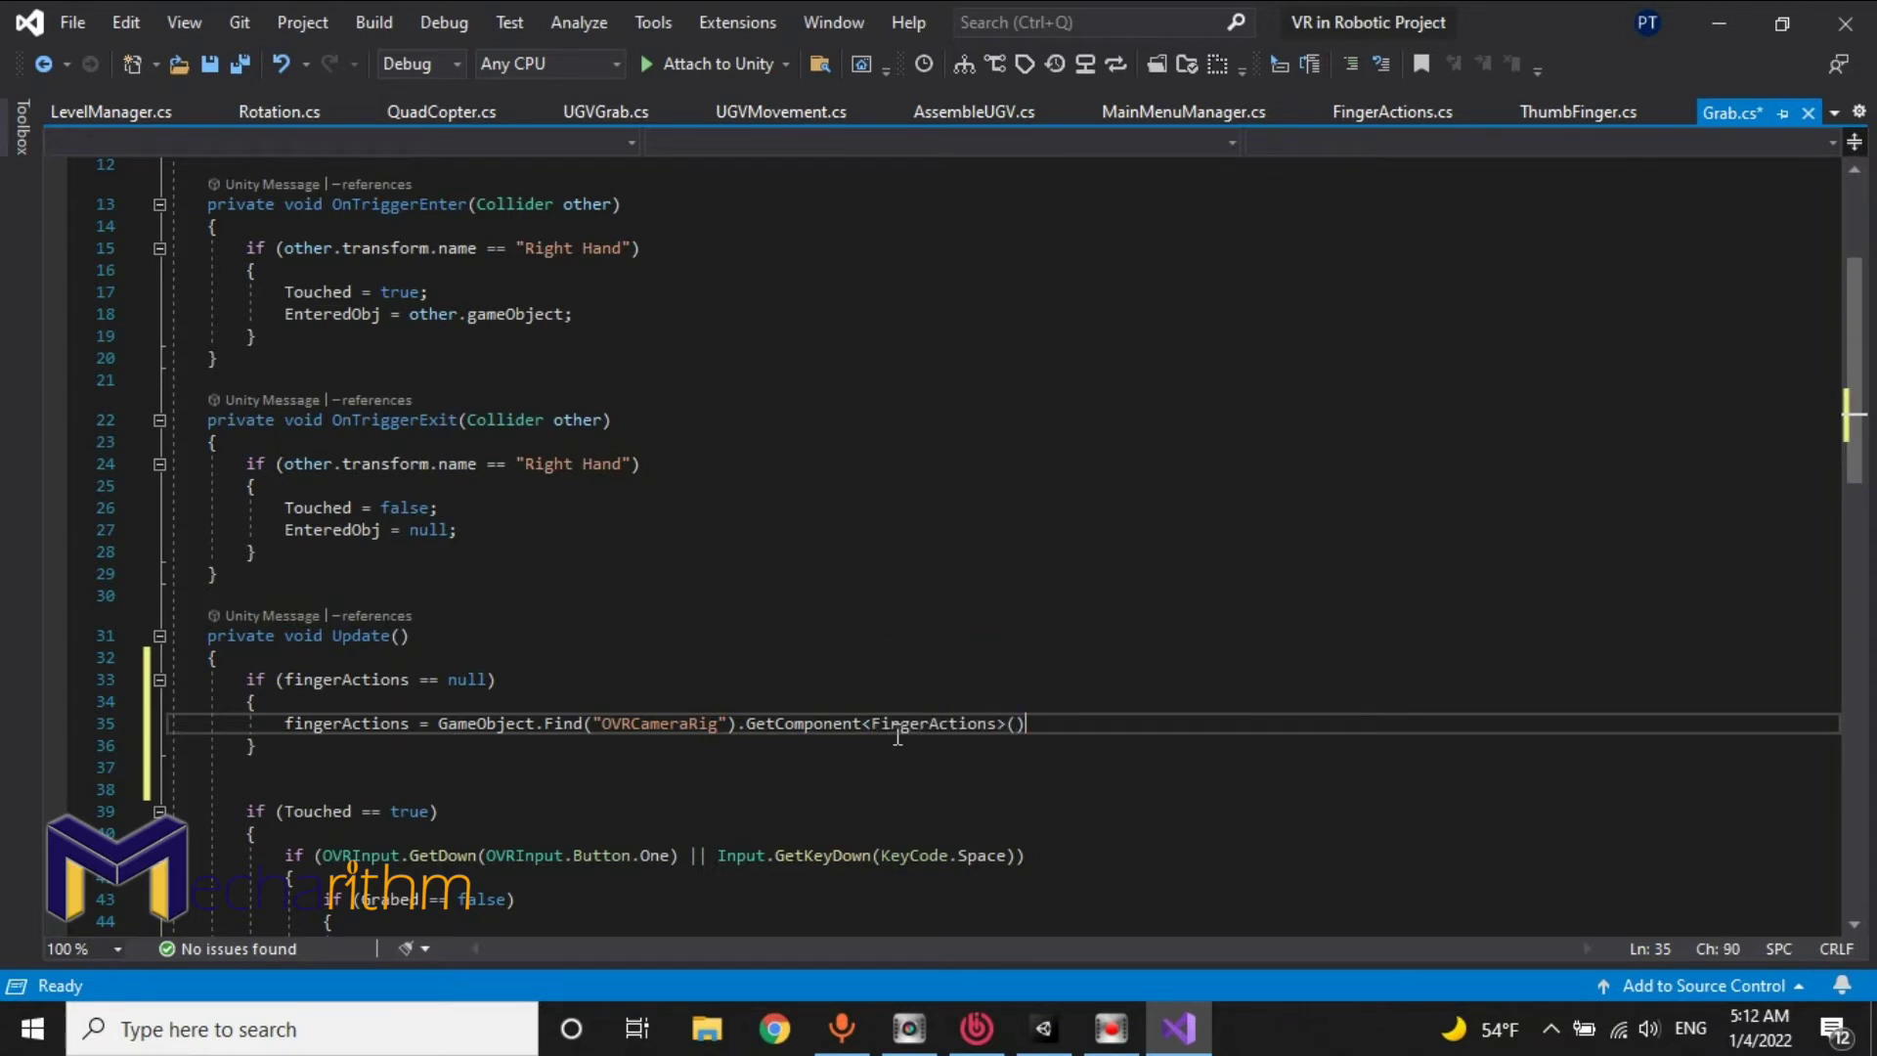
type(";")
key("ctrl+s")
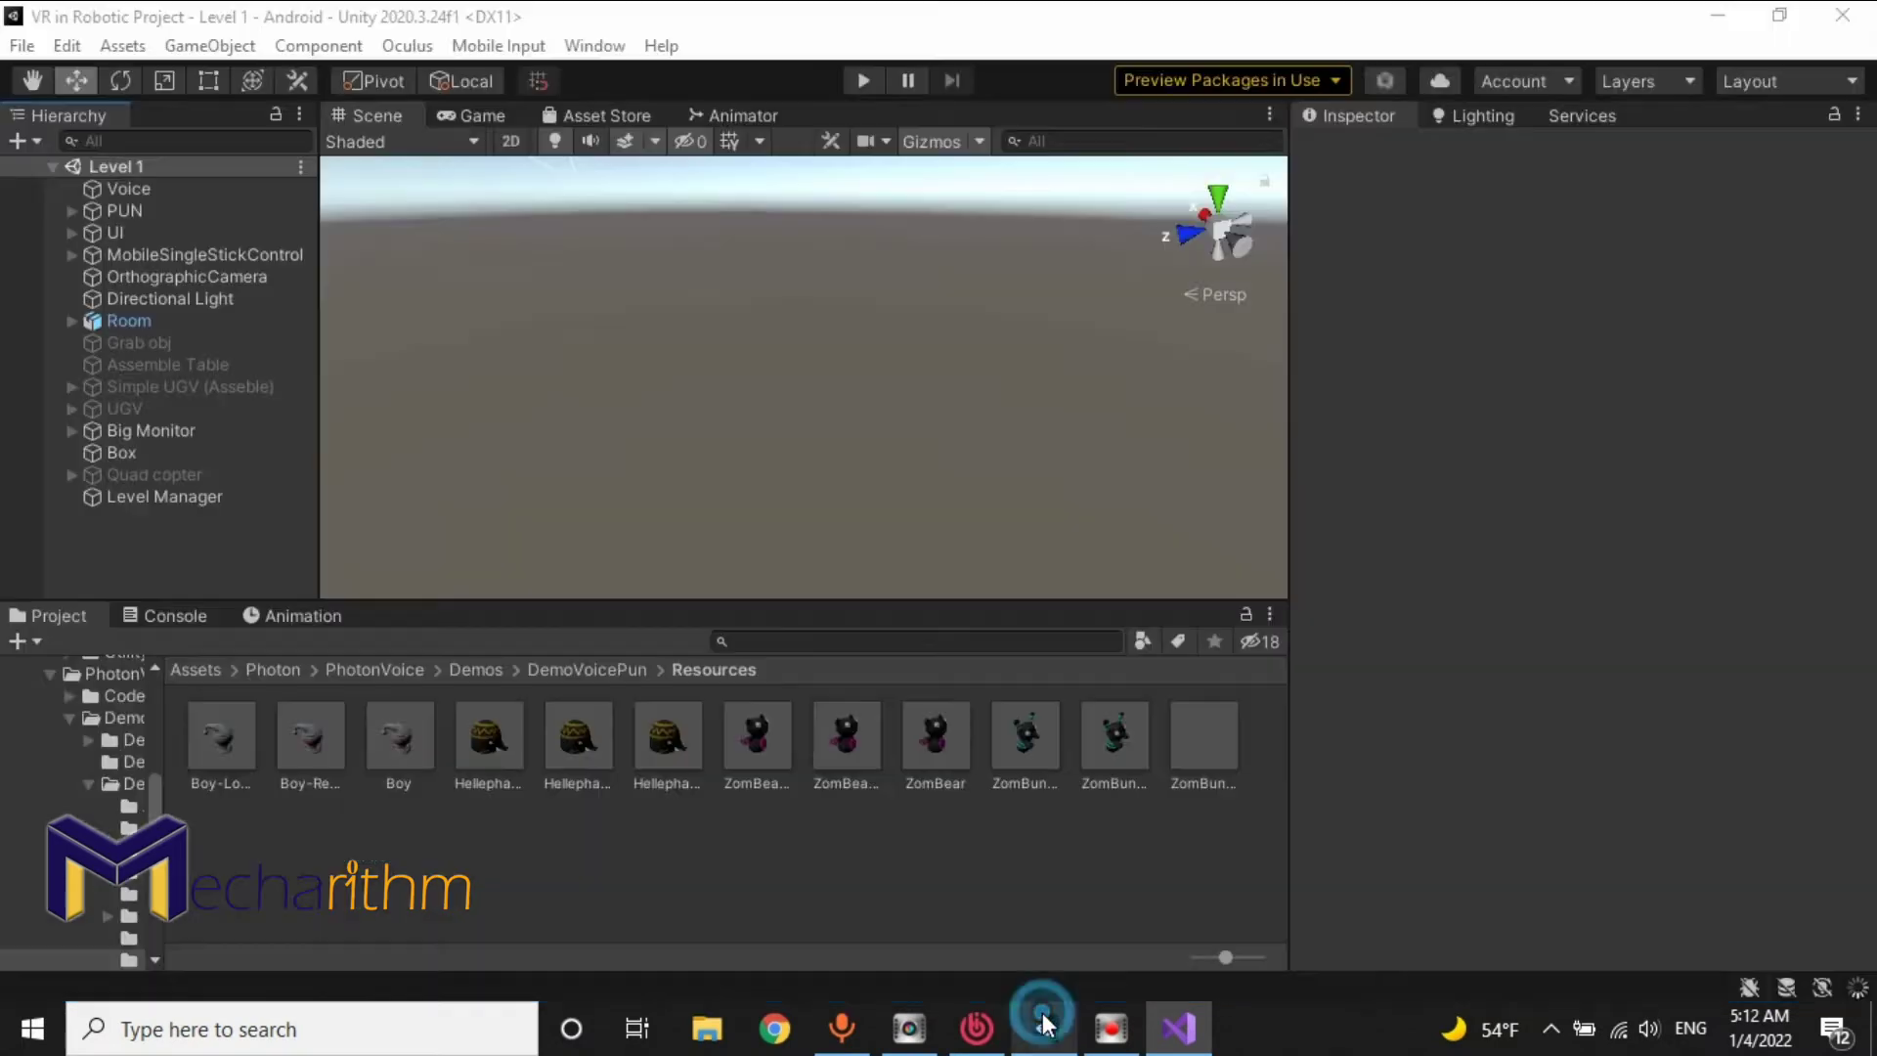
Step: Switch to Unity, frame the UGV object in the Level 1 scene and activate it
left_click(1042, 1012)
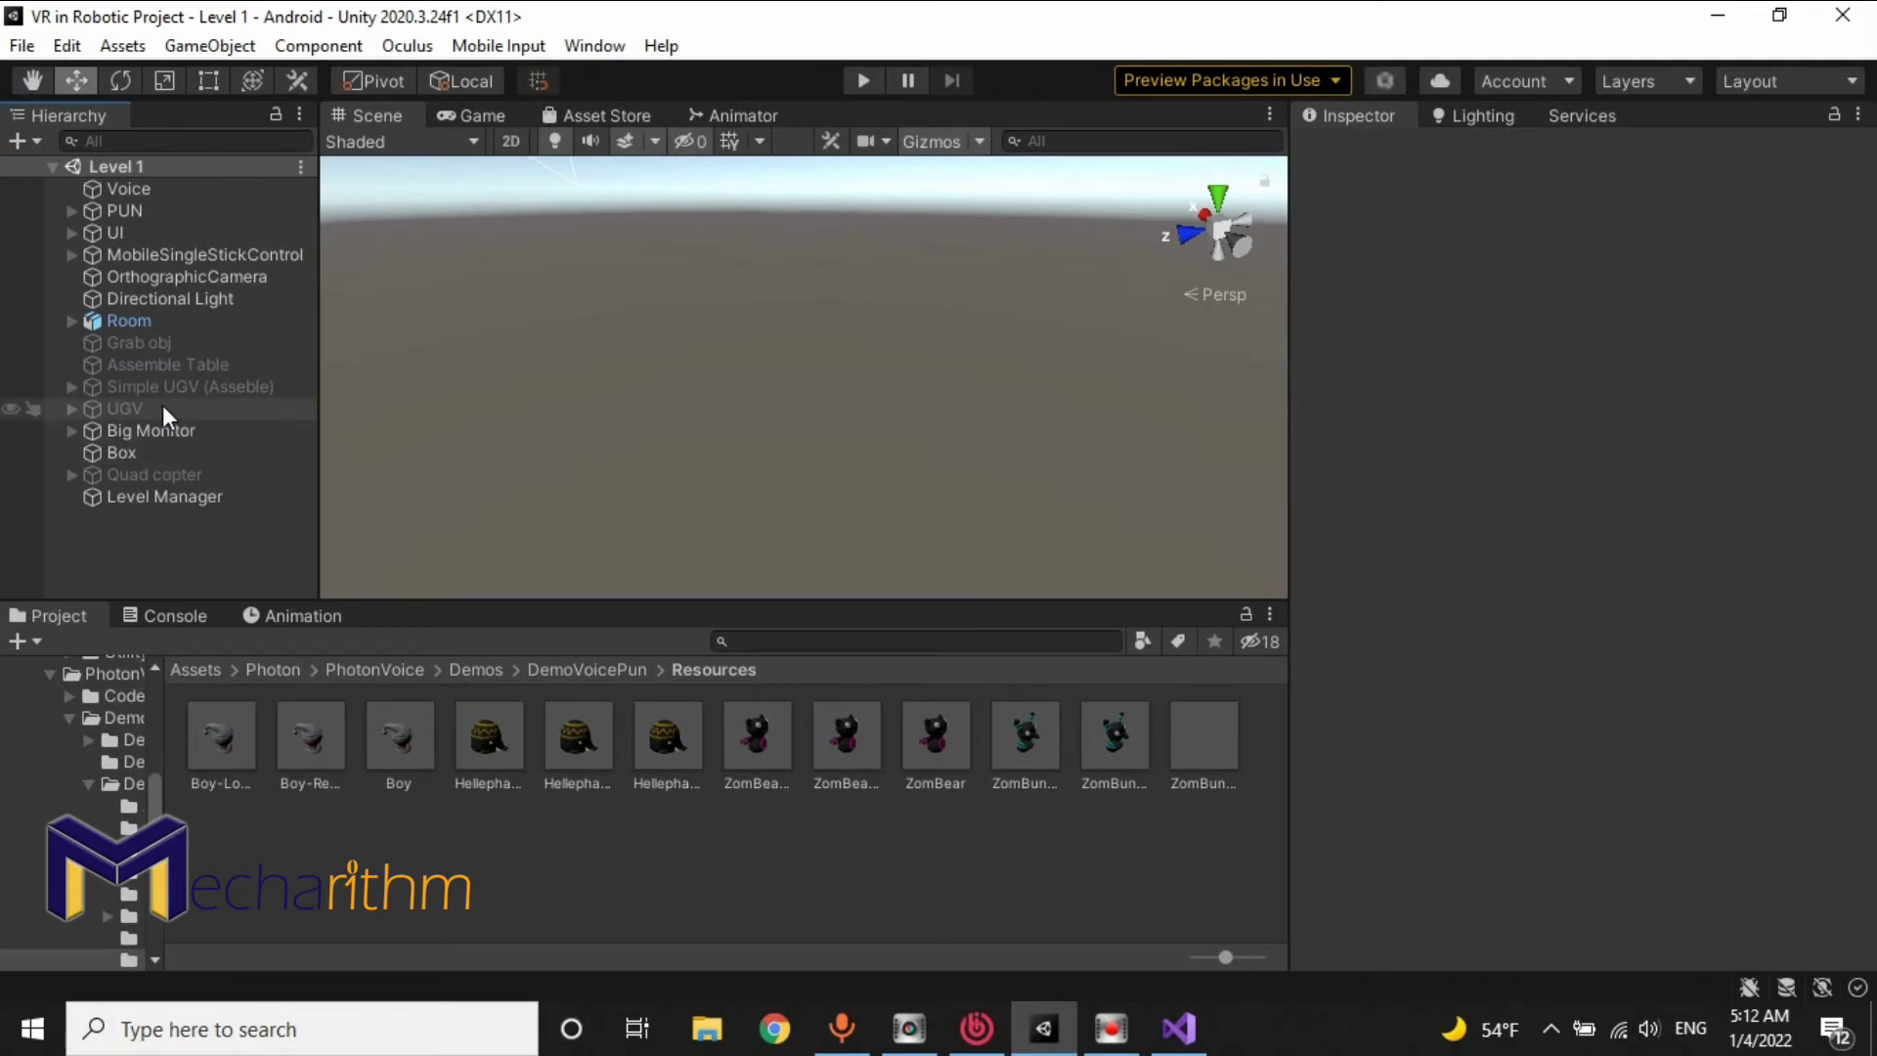
left_click(126, 409)
key("f")
left_click_drag(826, 381, 924, 377, "alt")
scroll(943, 356, "down", 5)
right_click_drag(944, 368, 942, 356)
key("f")
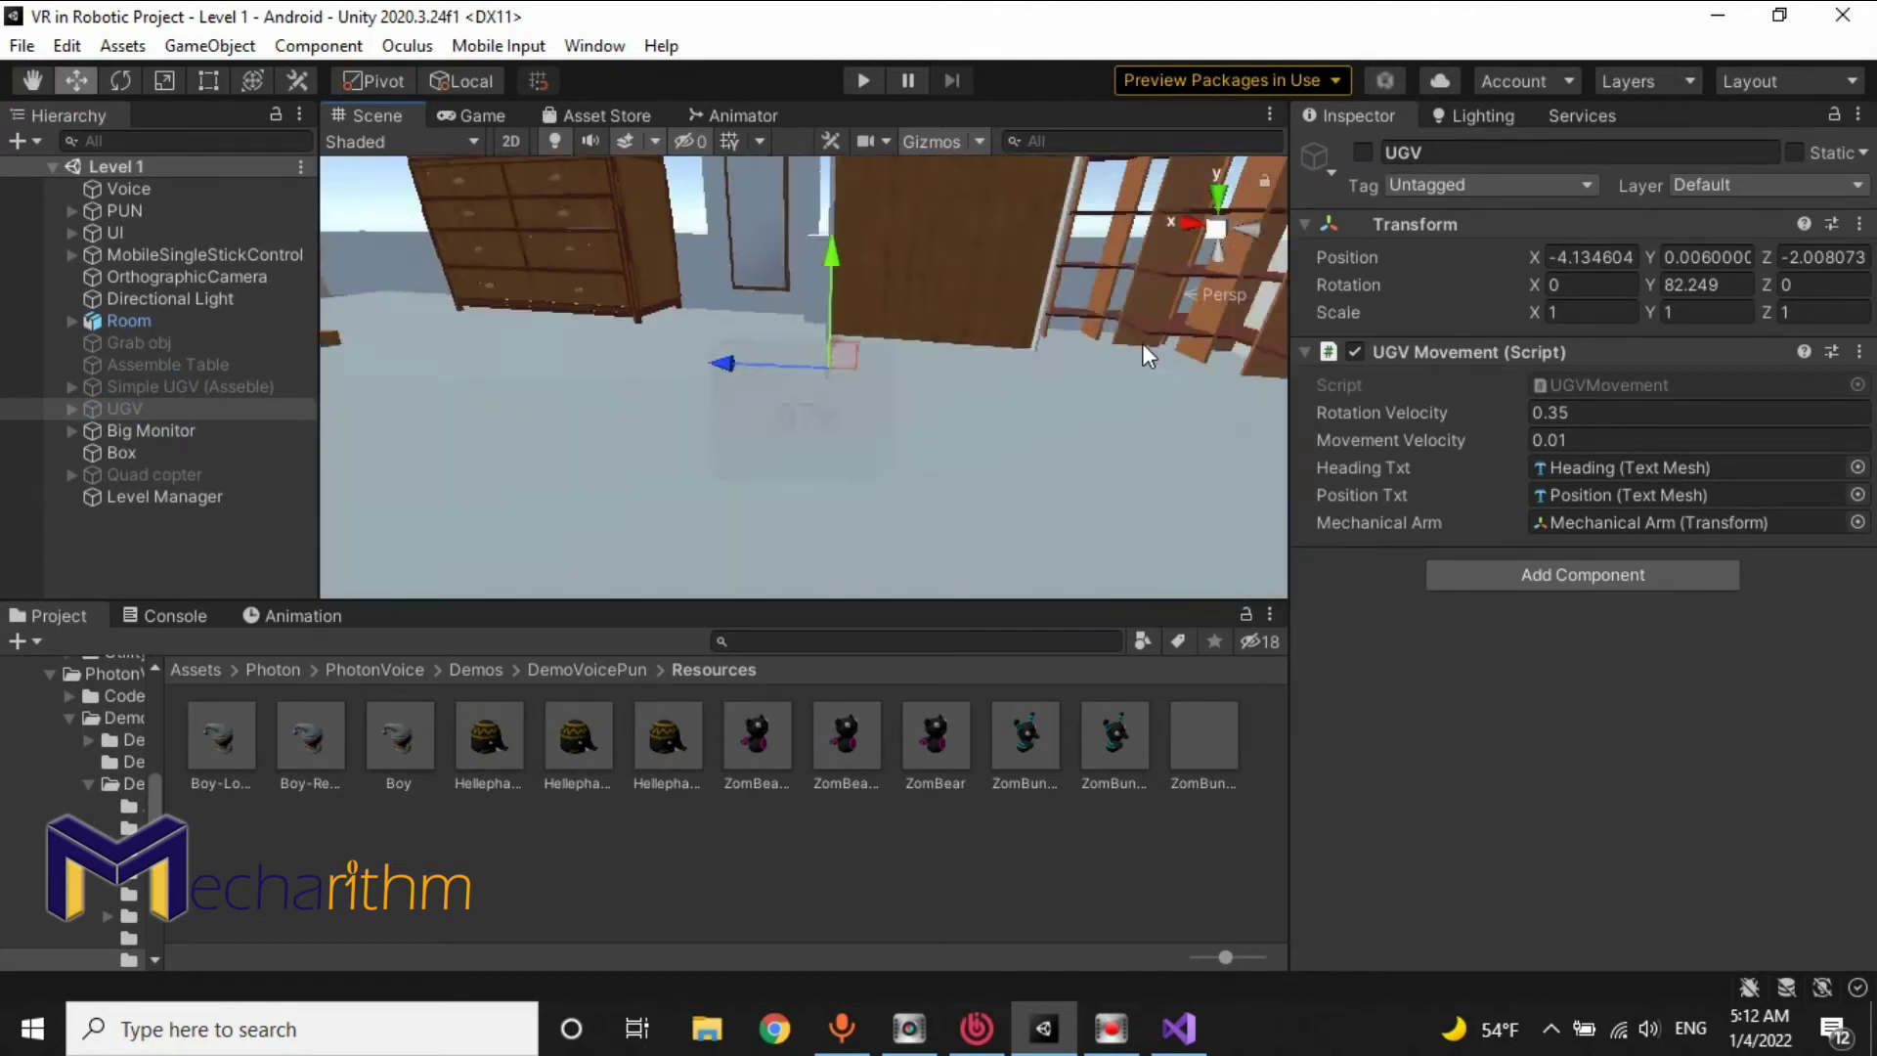
left_click(1357, 154)
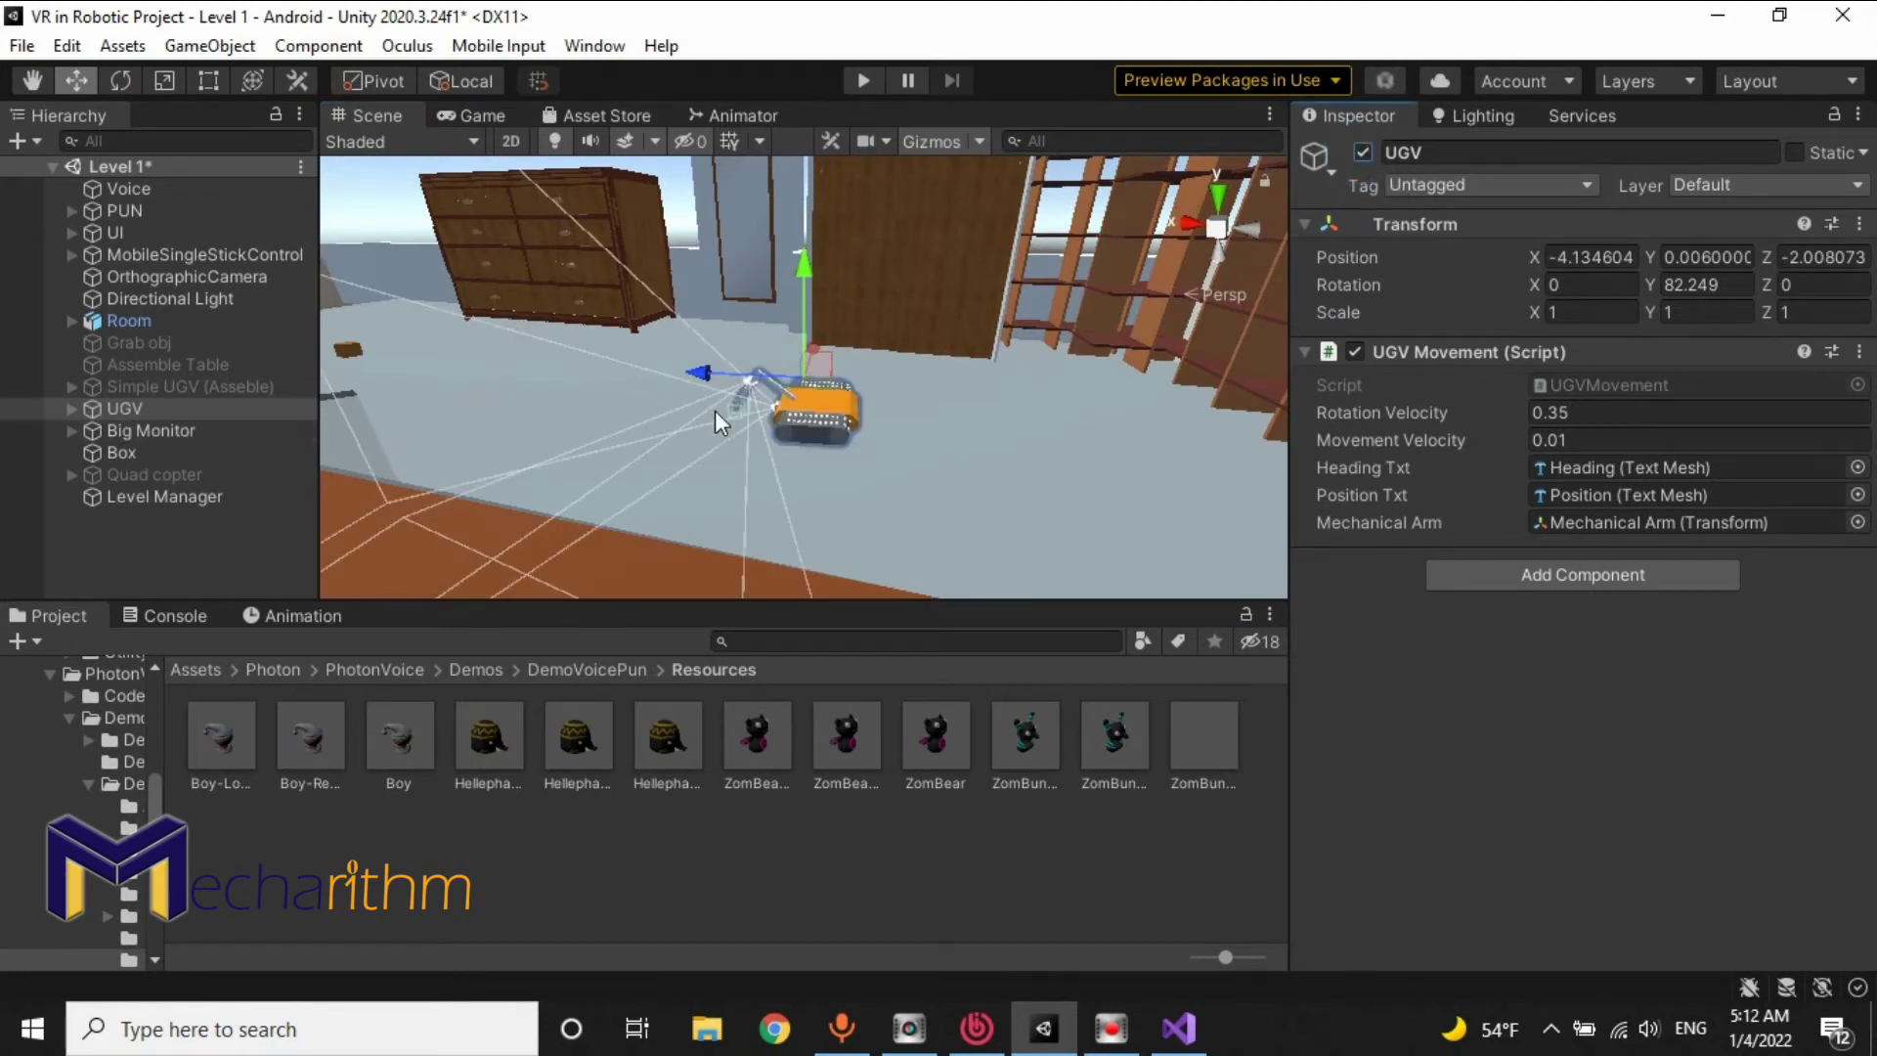
right_click_drag(802, 443, 586, 472)
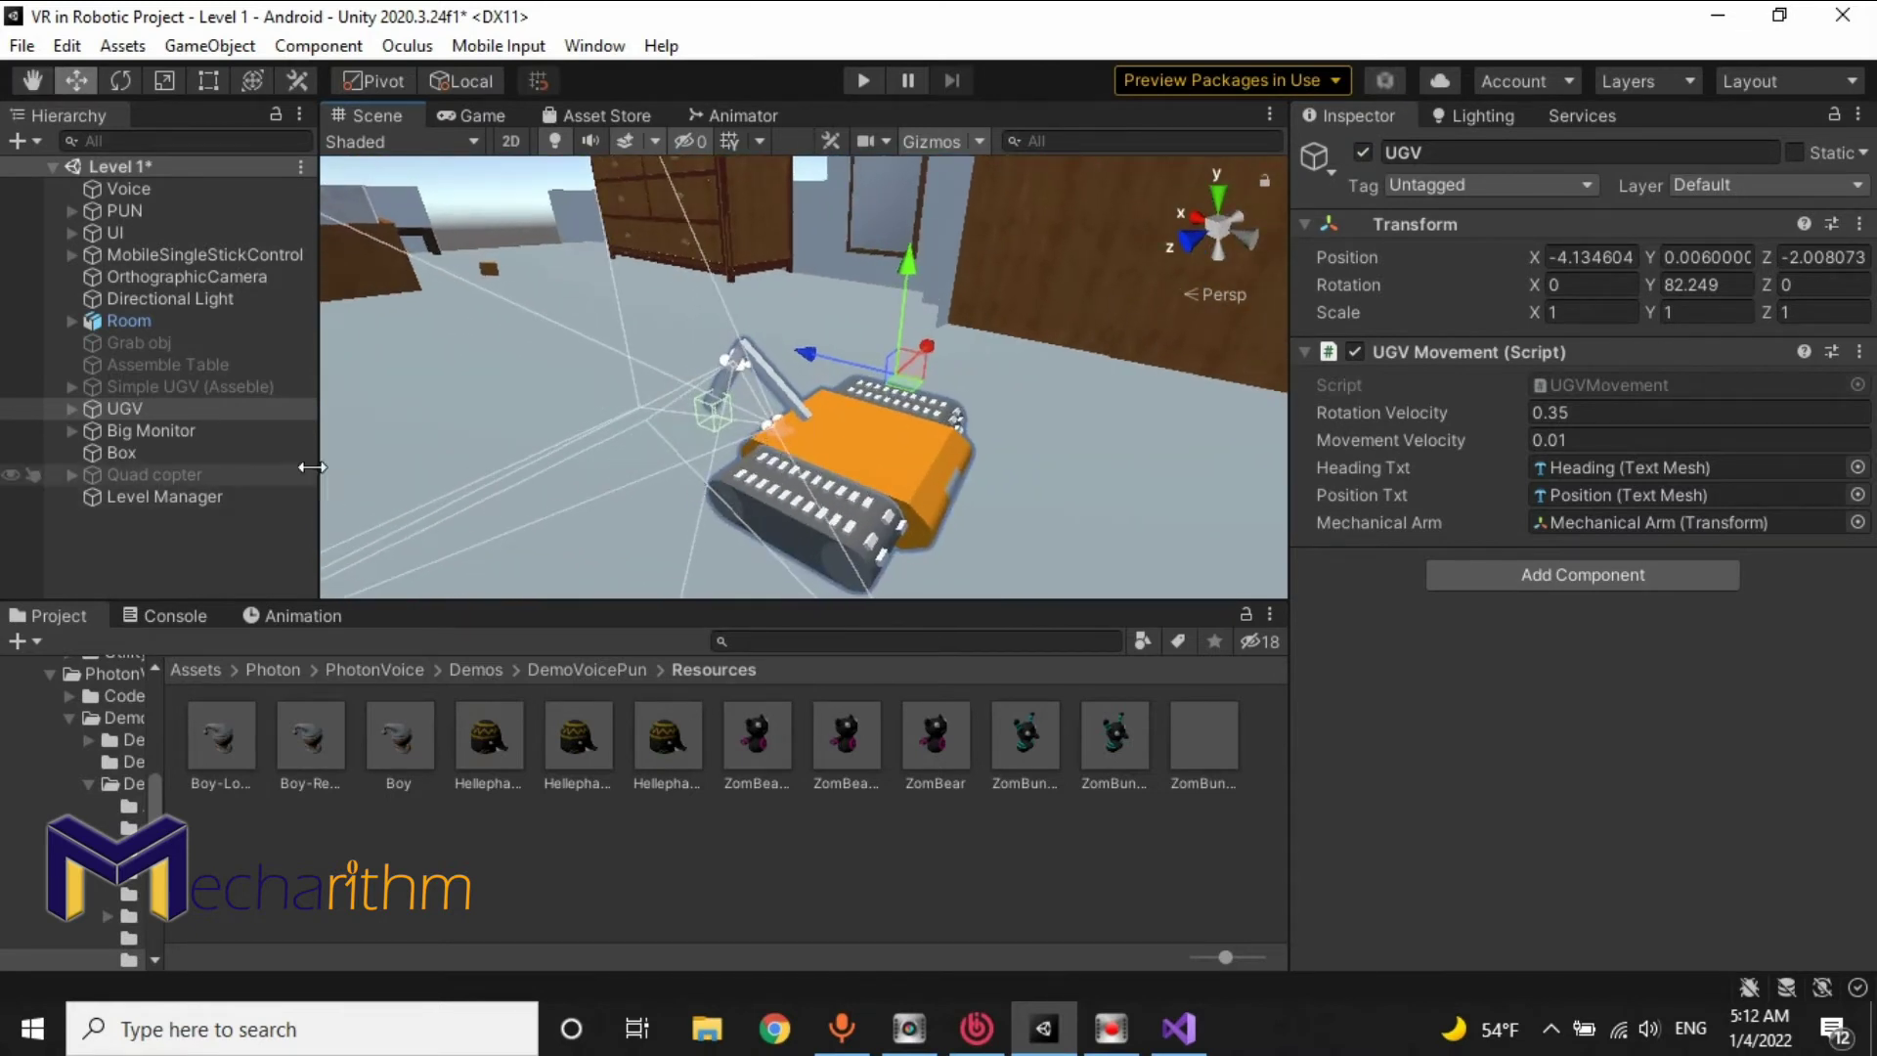
Step: Activate the Quad copter object in the Level 1 scene
left_click(152, 477)
left_click(1362, 153)
right_click_drag(1076, 294, 535, 447)
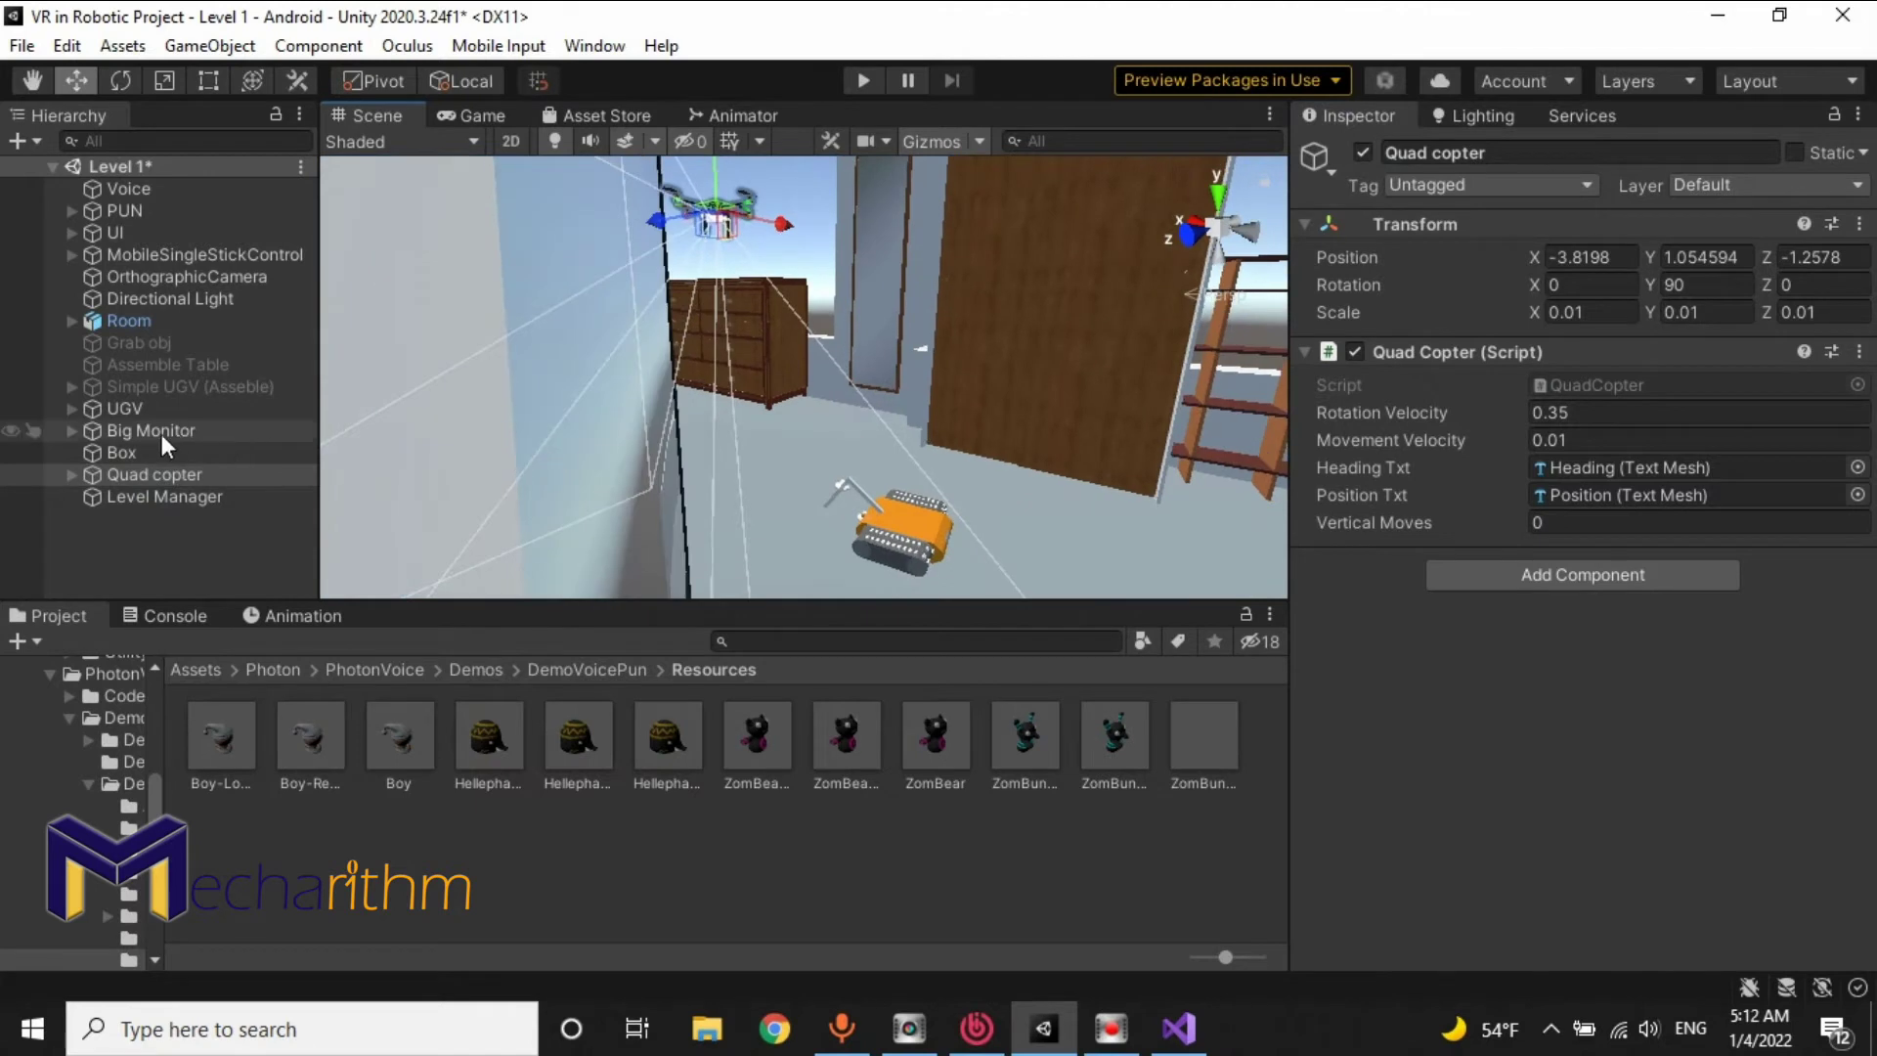
Step: Add a Photon View component to UGV and Quad copter together and inspect it on UGV
left_click(168, 395, "ctrl")
left_click(173, 384, "ctrl")
left_click(162, 404, "ctrl")
right_click_drag(815, 408, 916, 417)
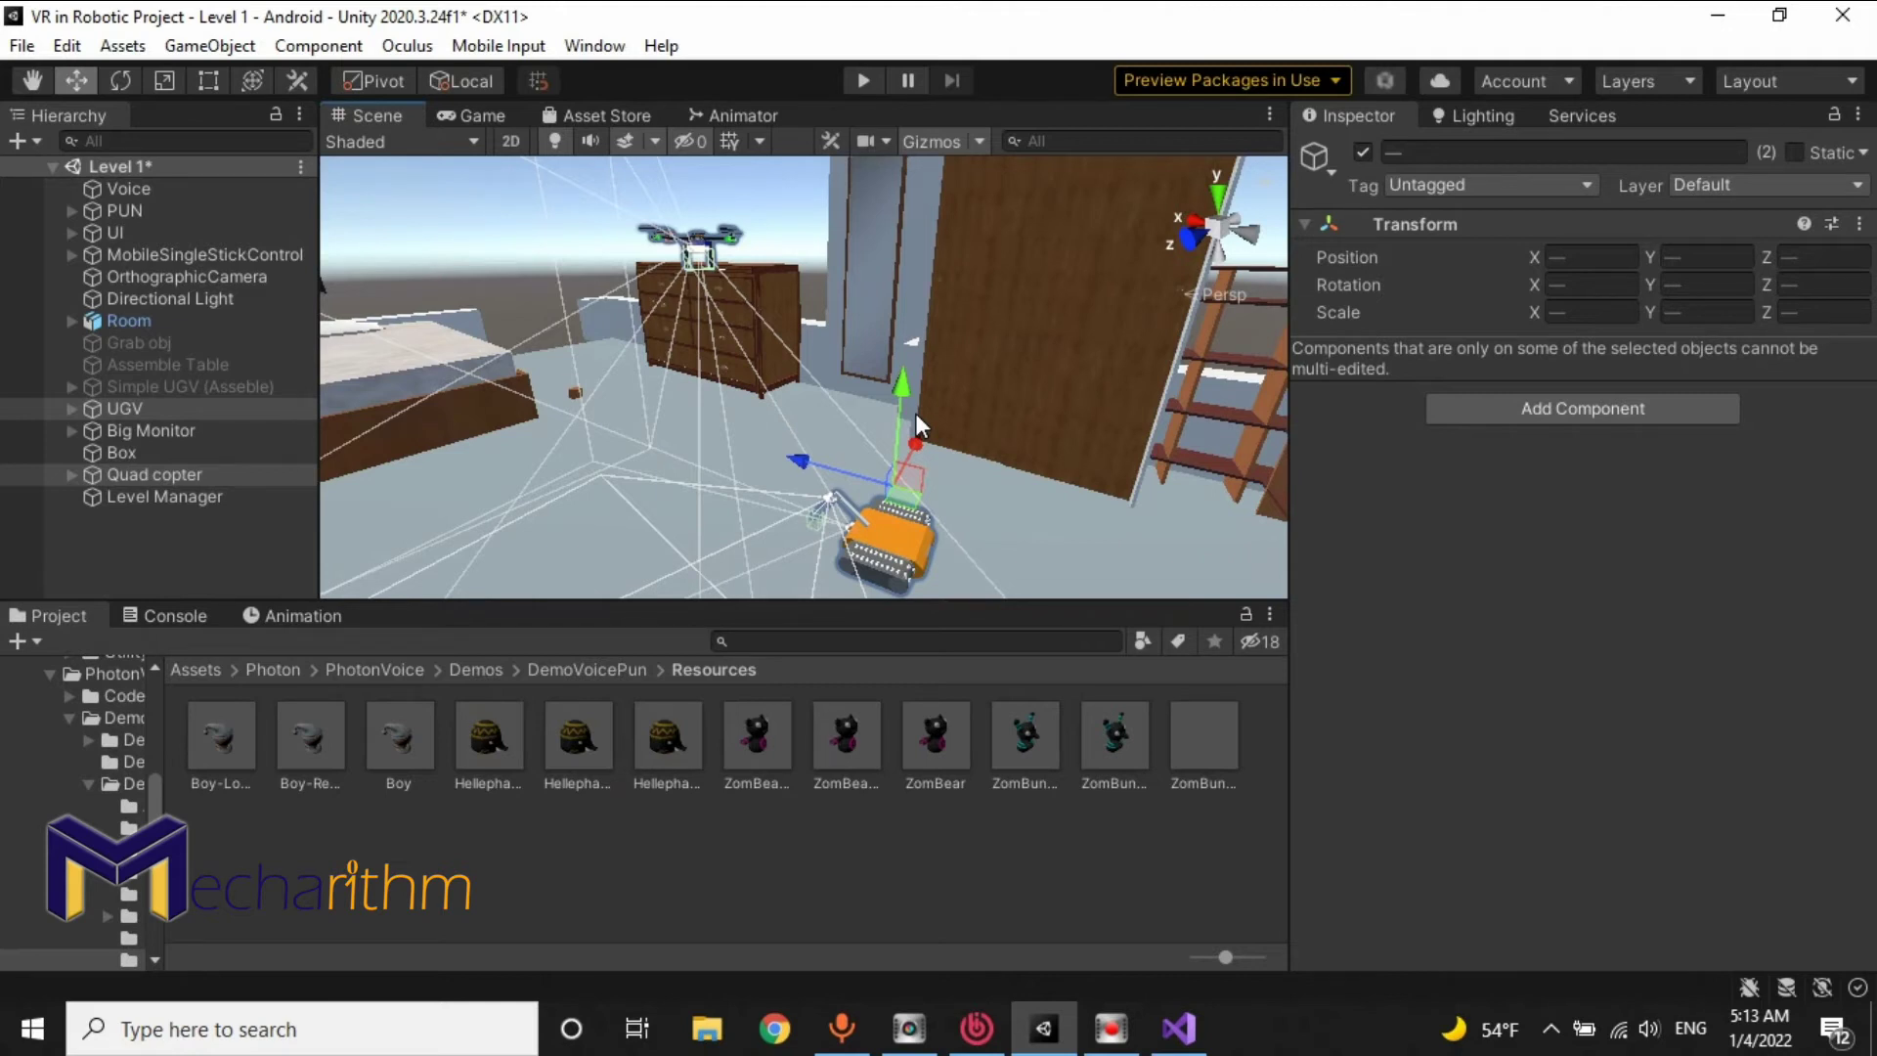
left_click(1497, 415)
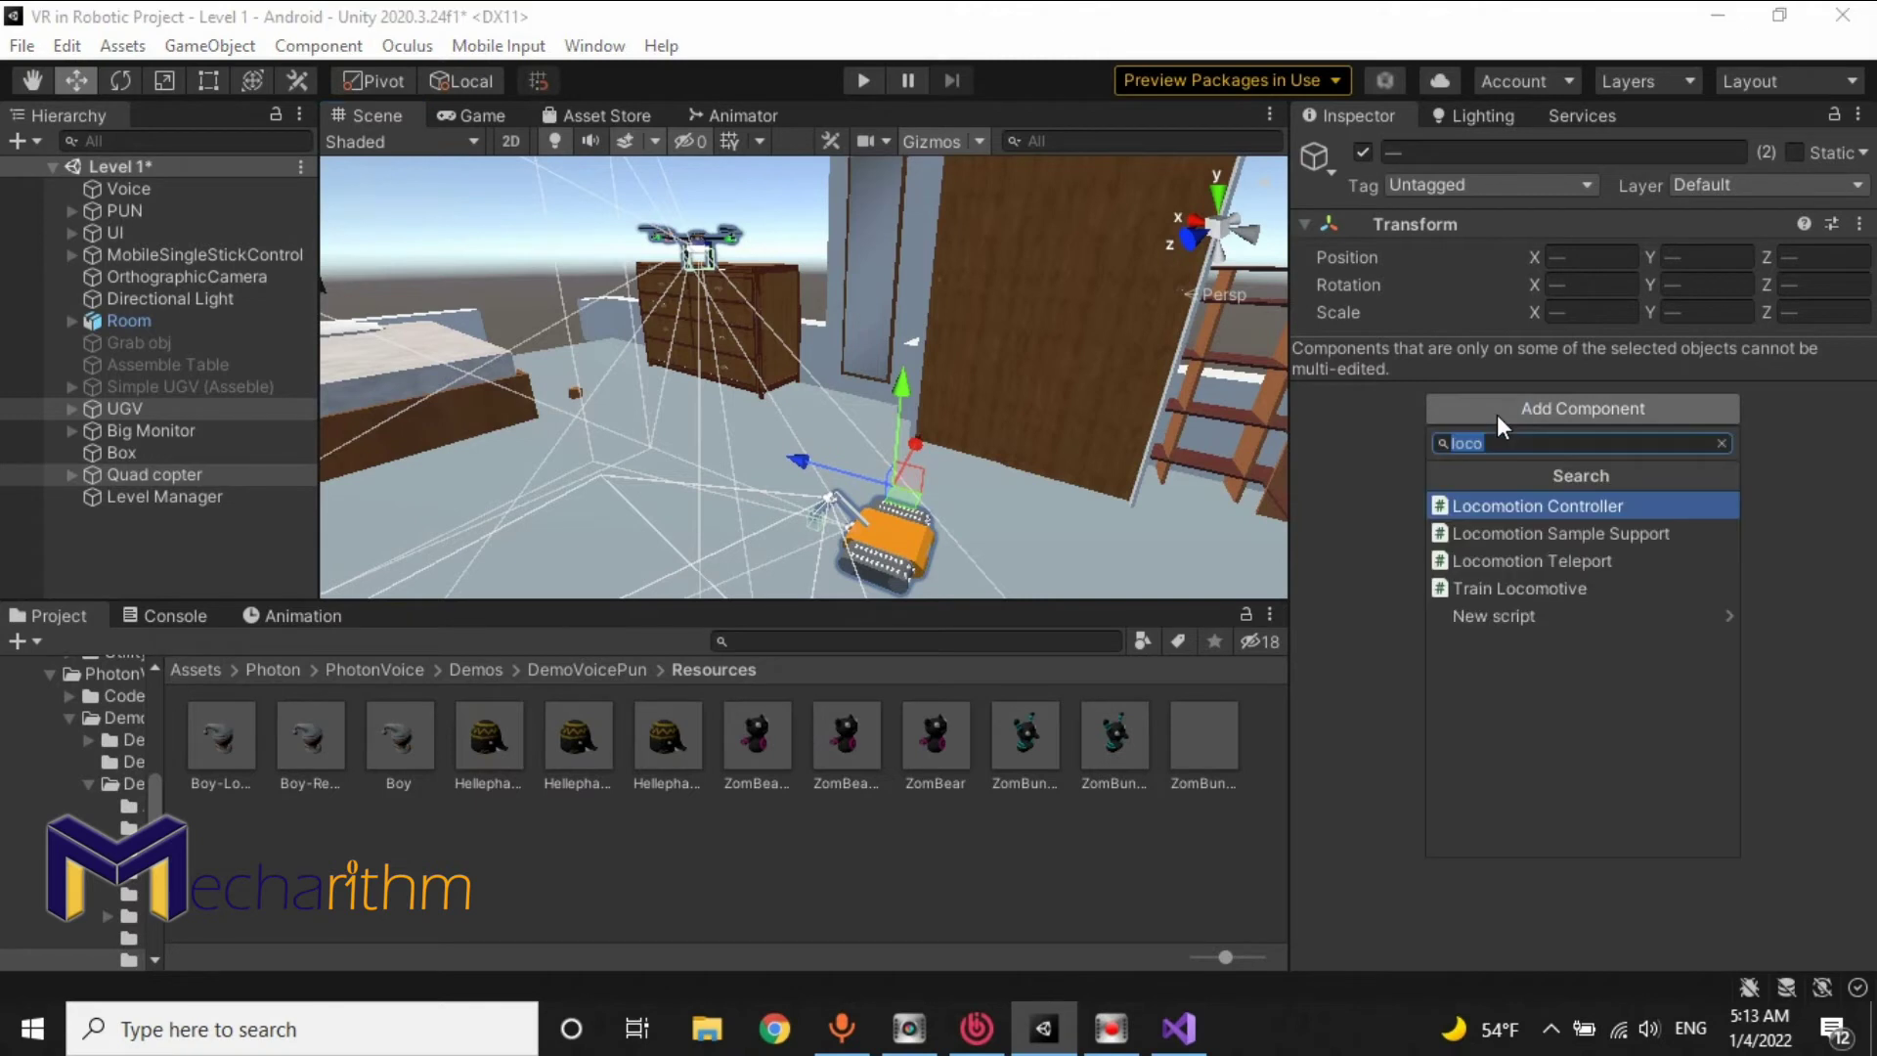
type("photonvi")
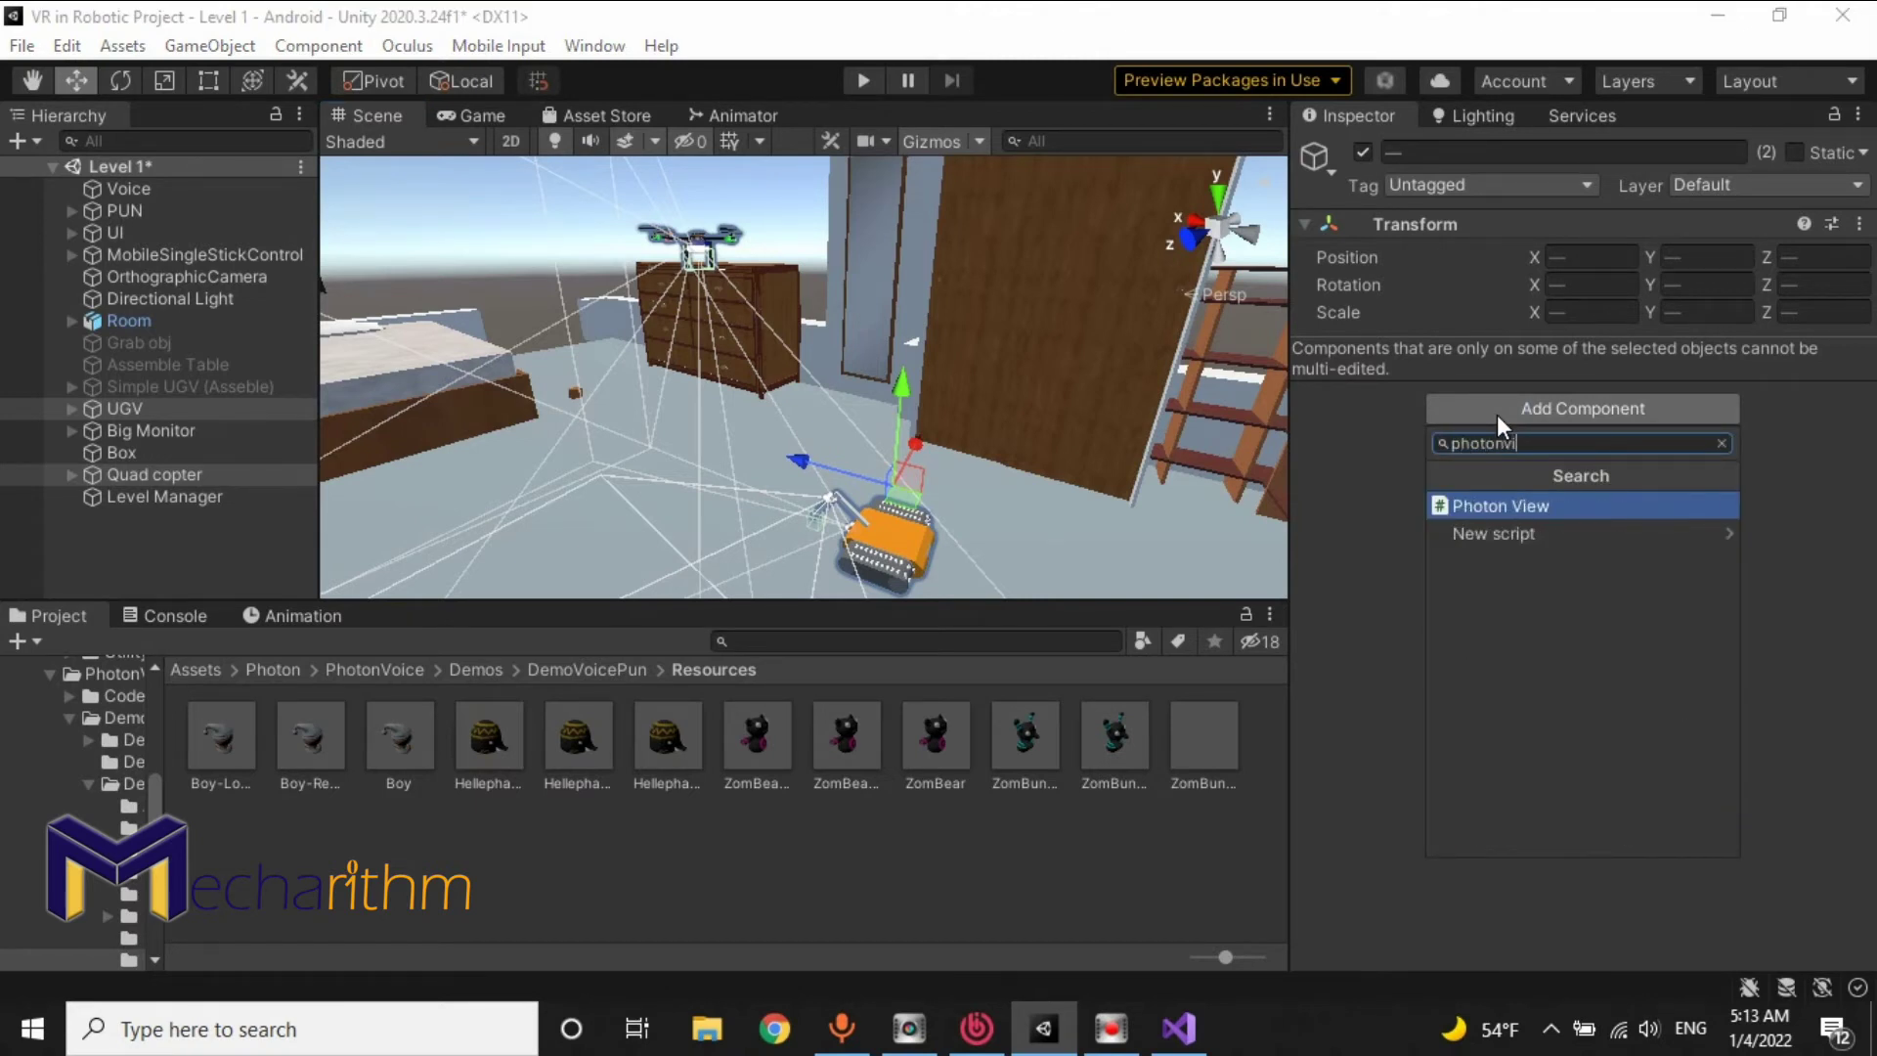
key("Return")
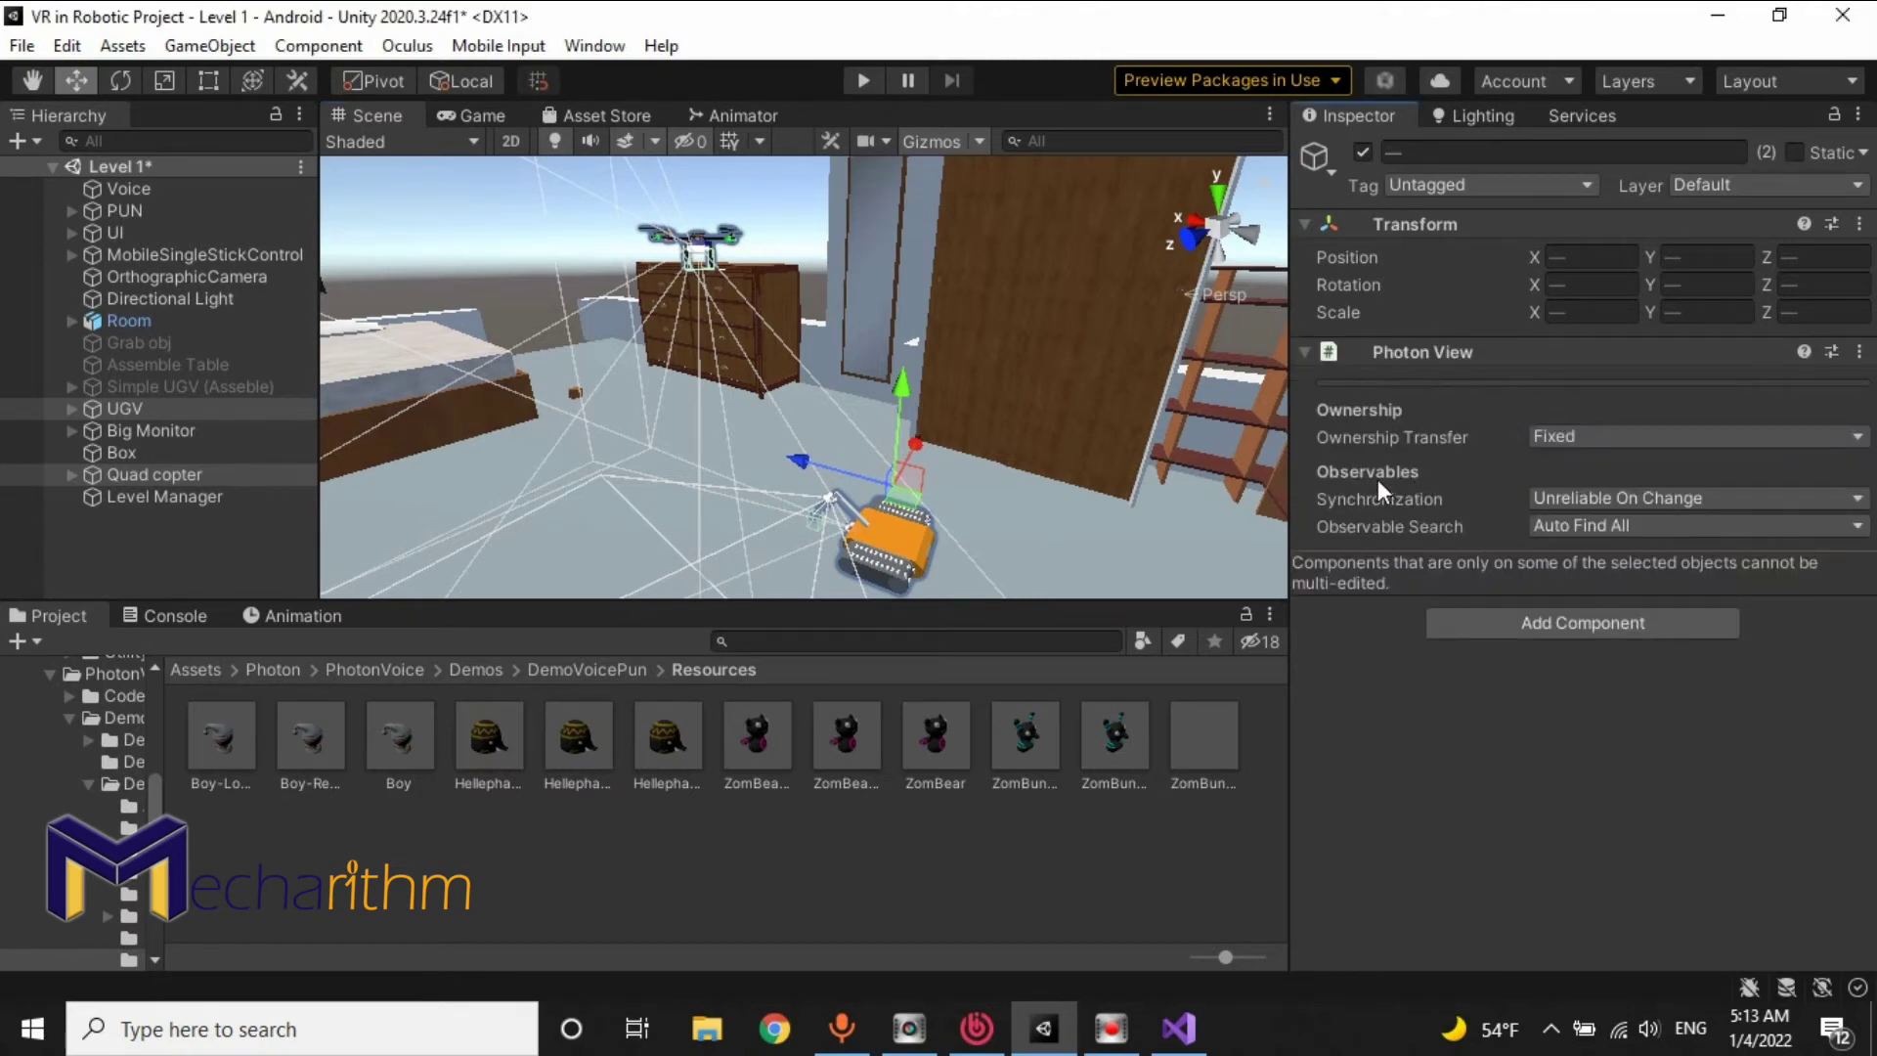
left_click(150, 539)
left_click(127, 409)
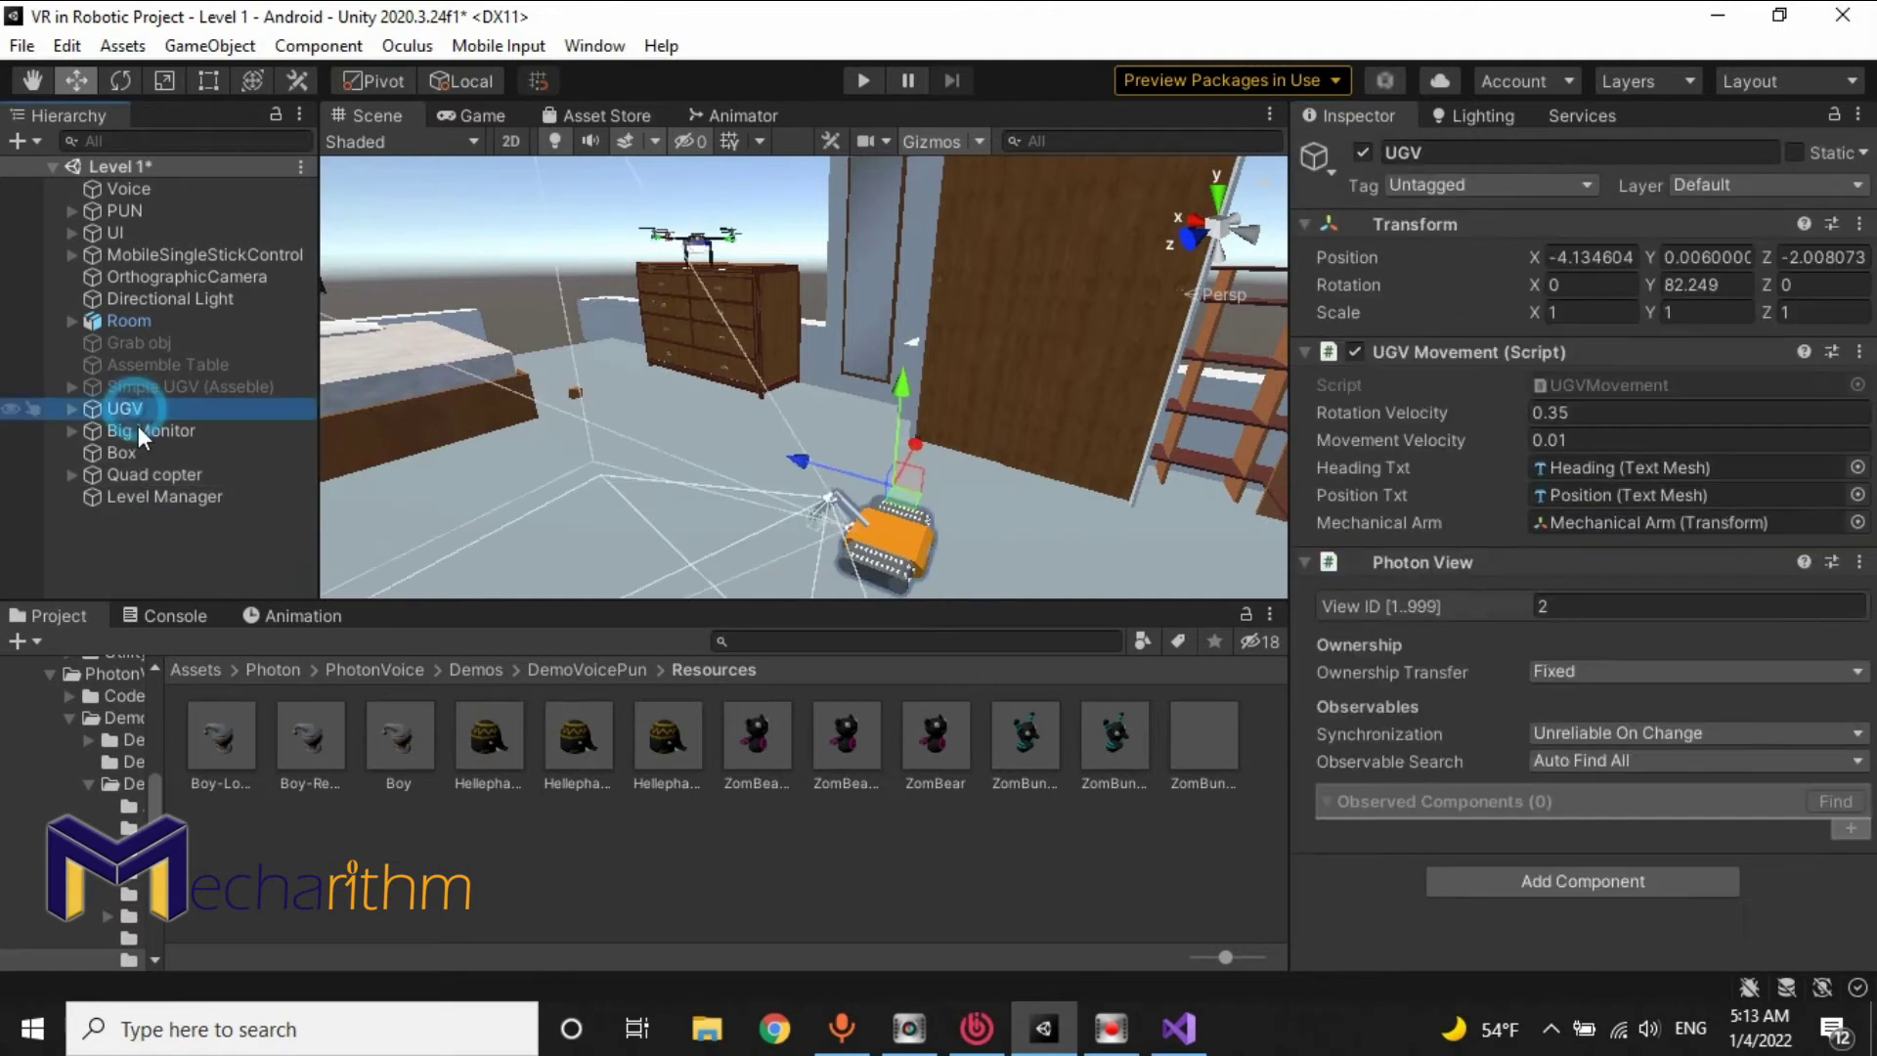
Step: Add a Photon Transform View component to UGV and Quad copter together
left_click(143, 475, "ctrl")
left_click(1466, 614)
type("p")
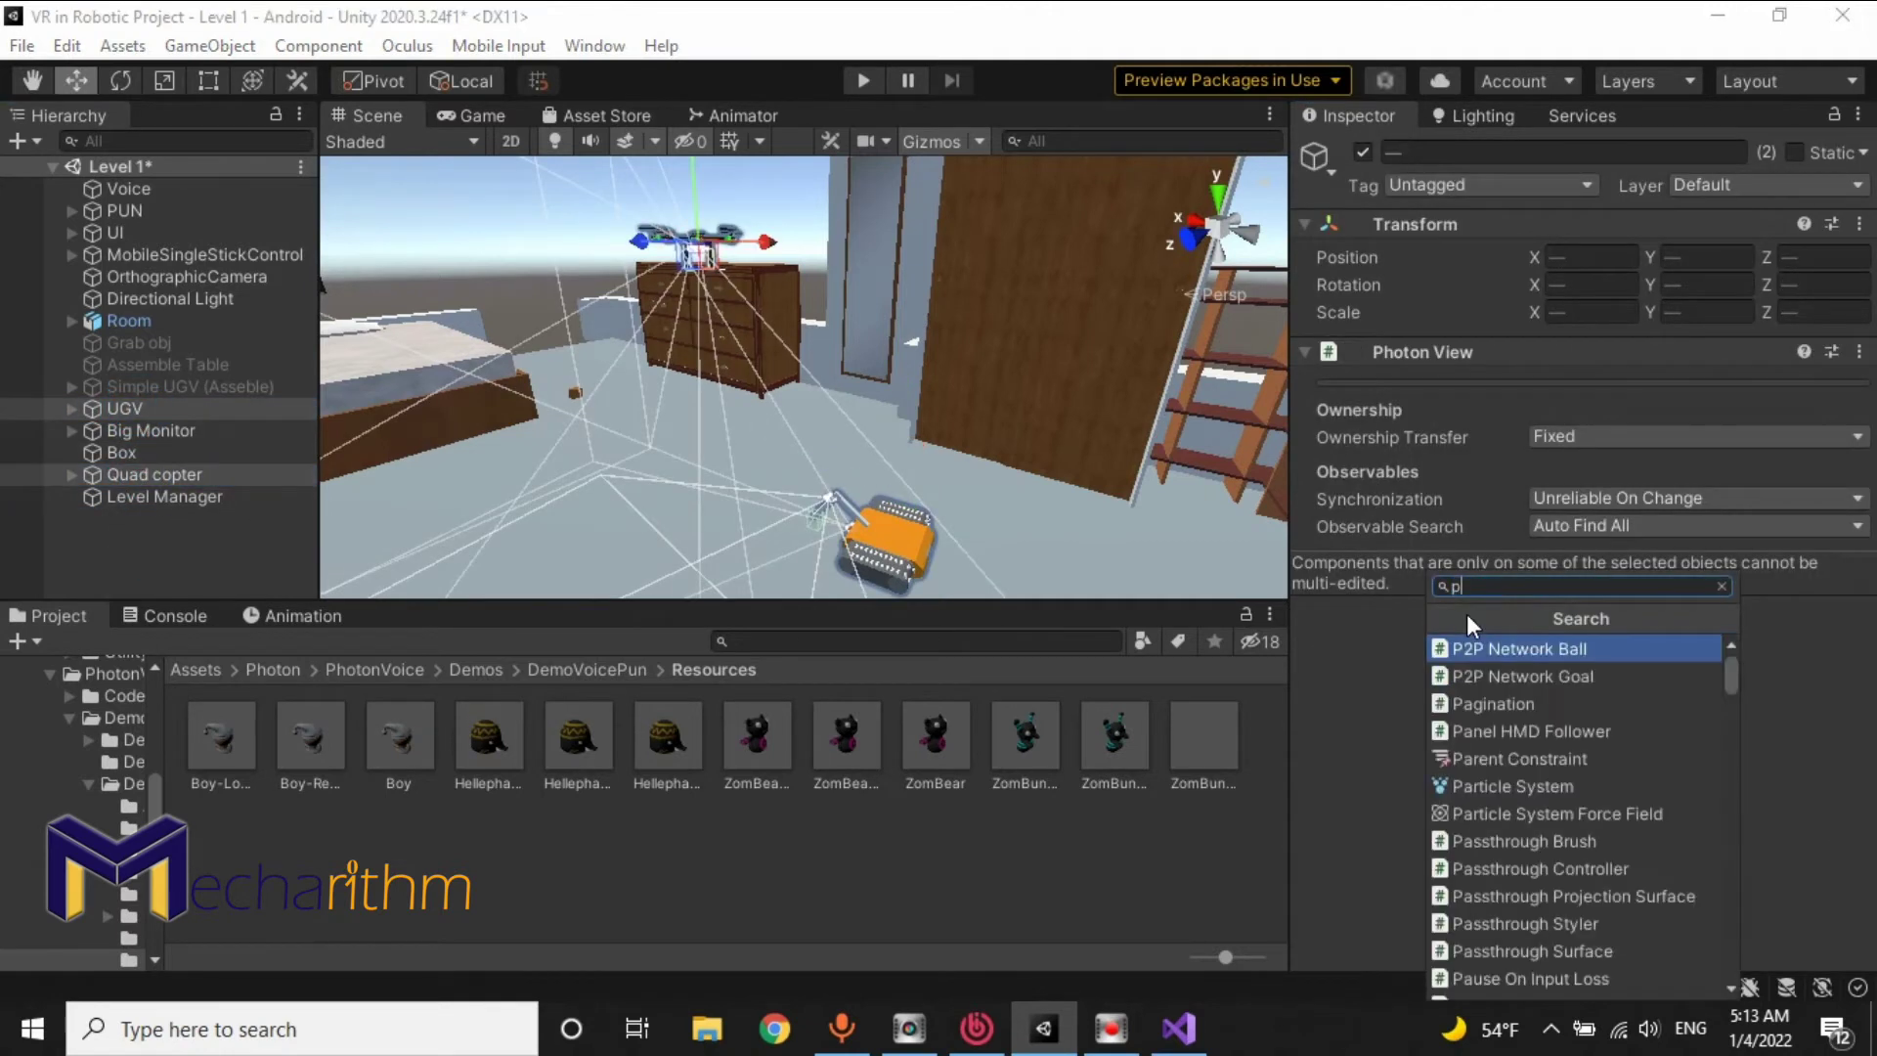
type("hotont")
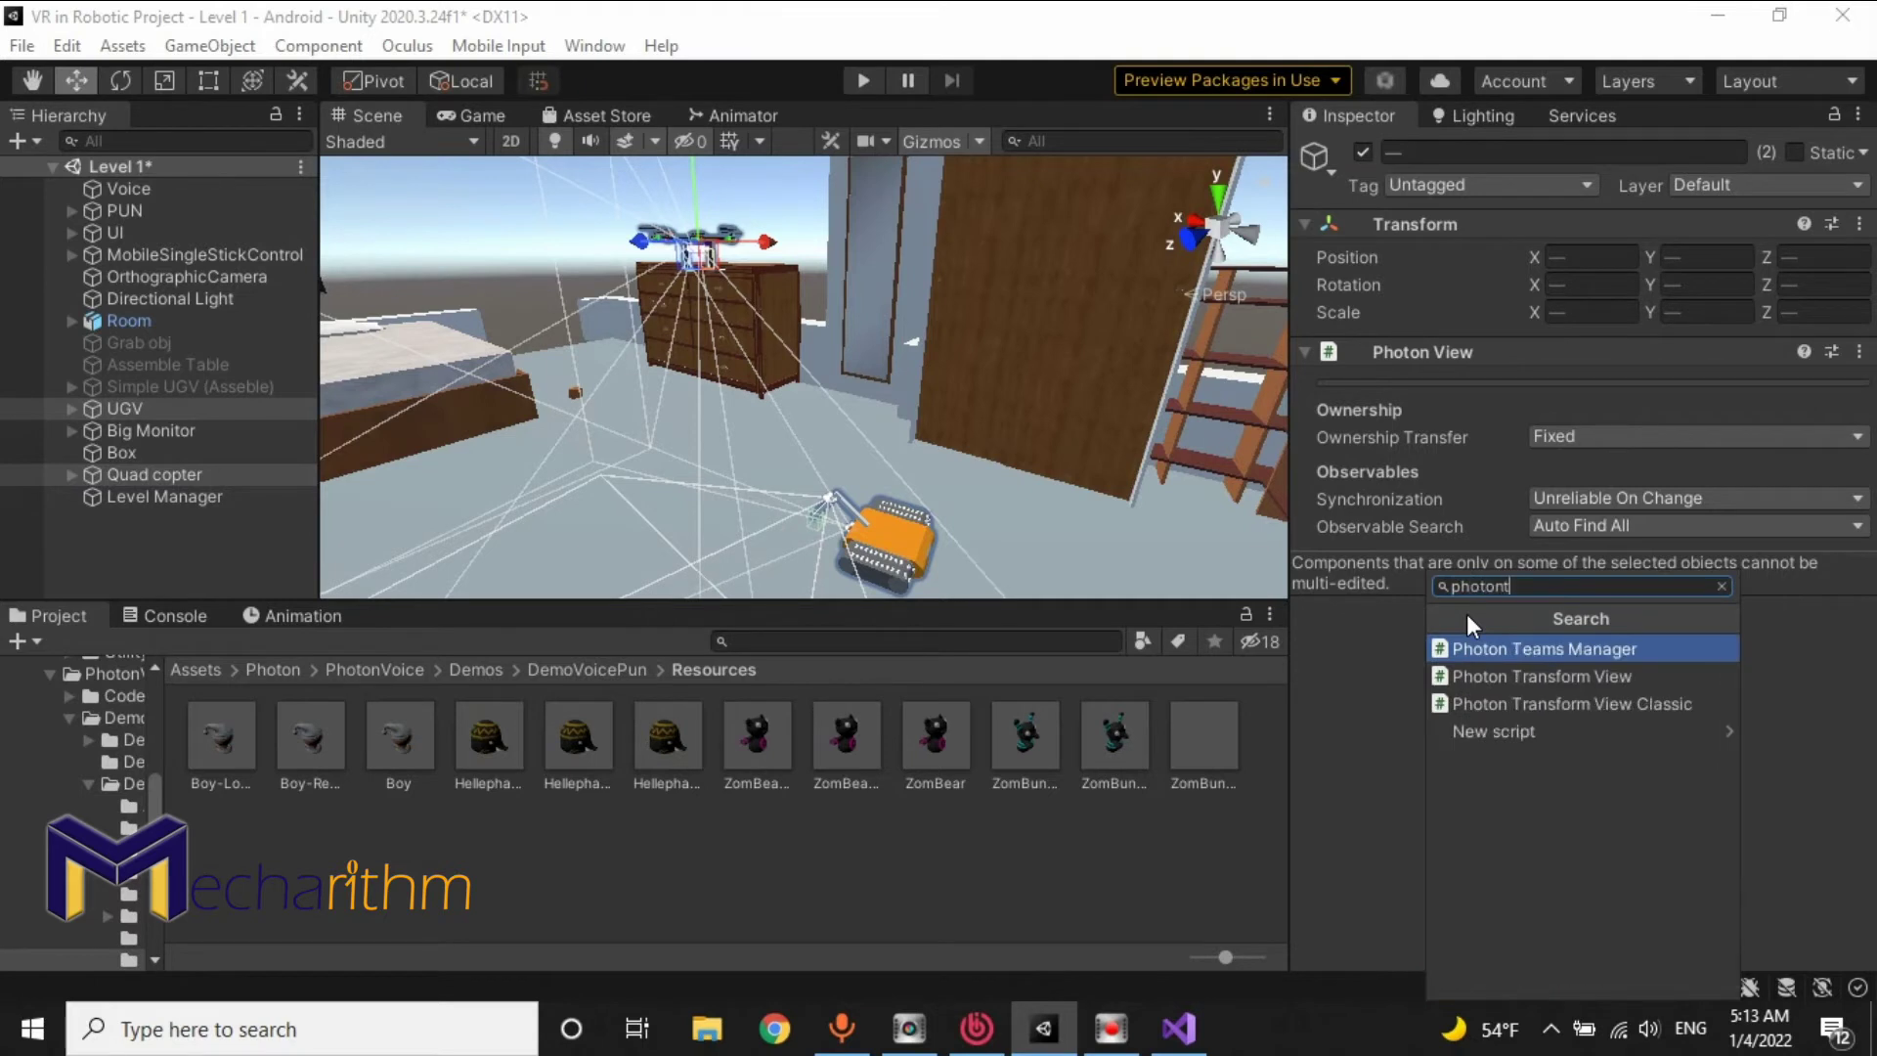
key("Down")
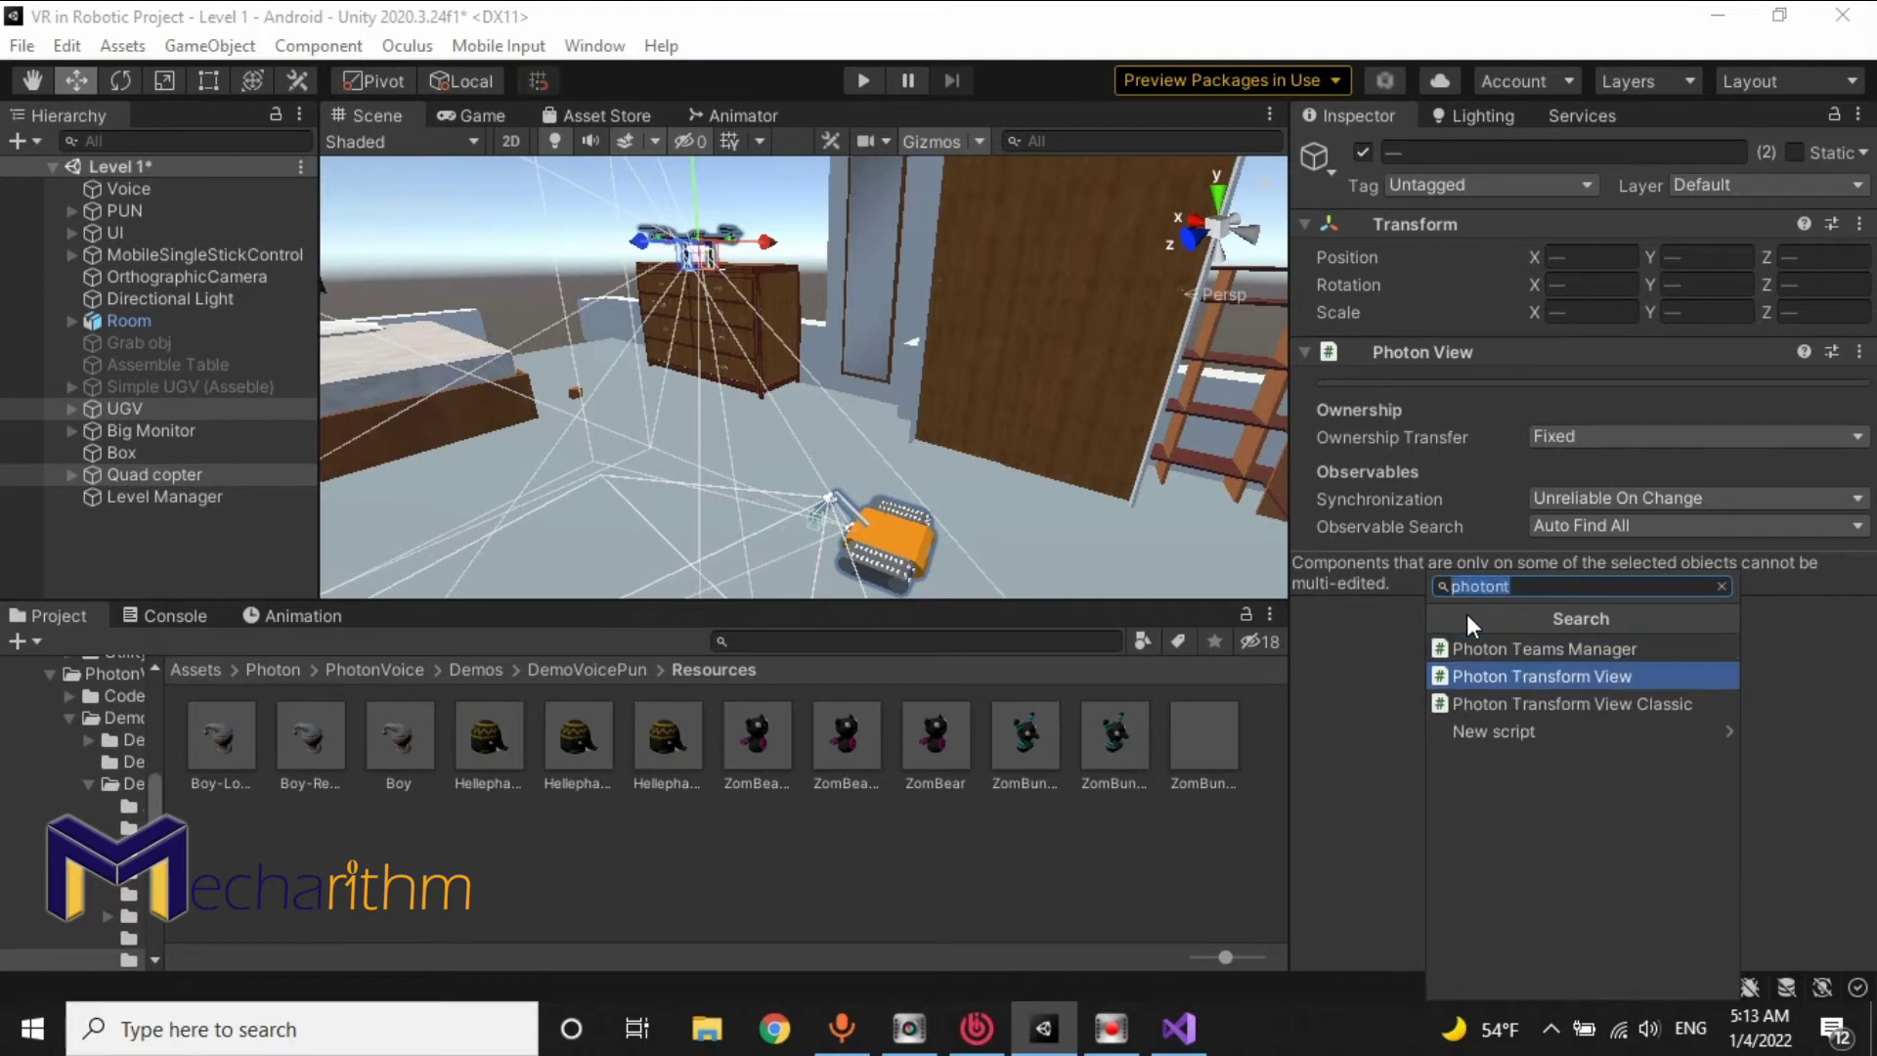
key("Return")
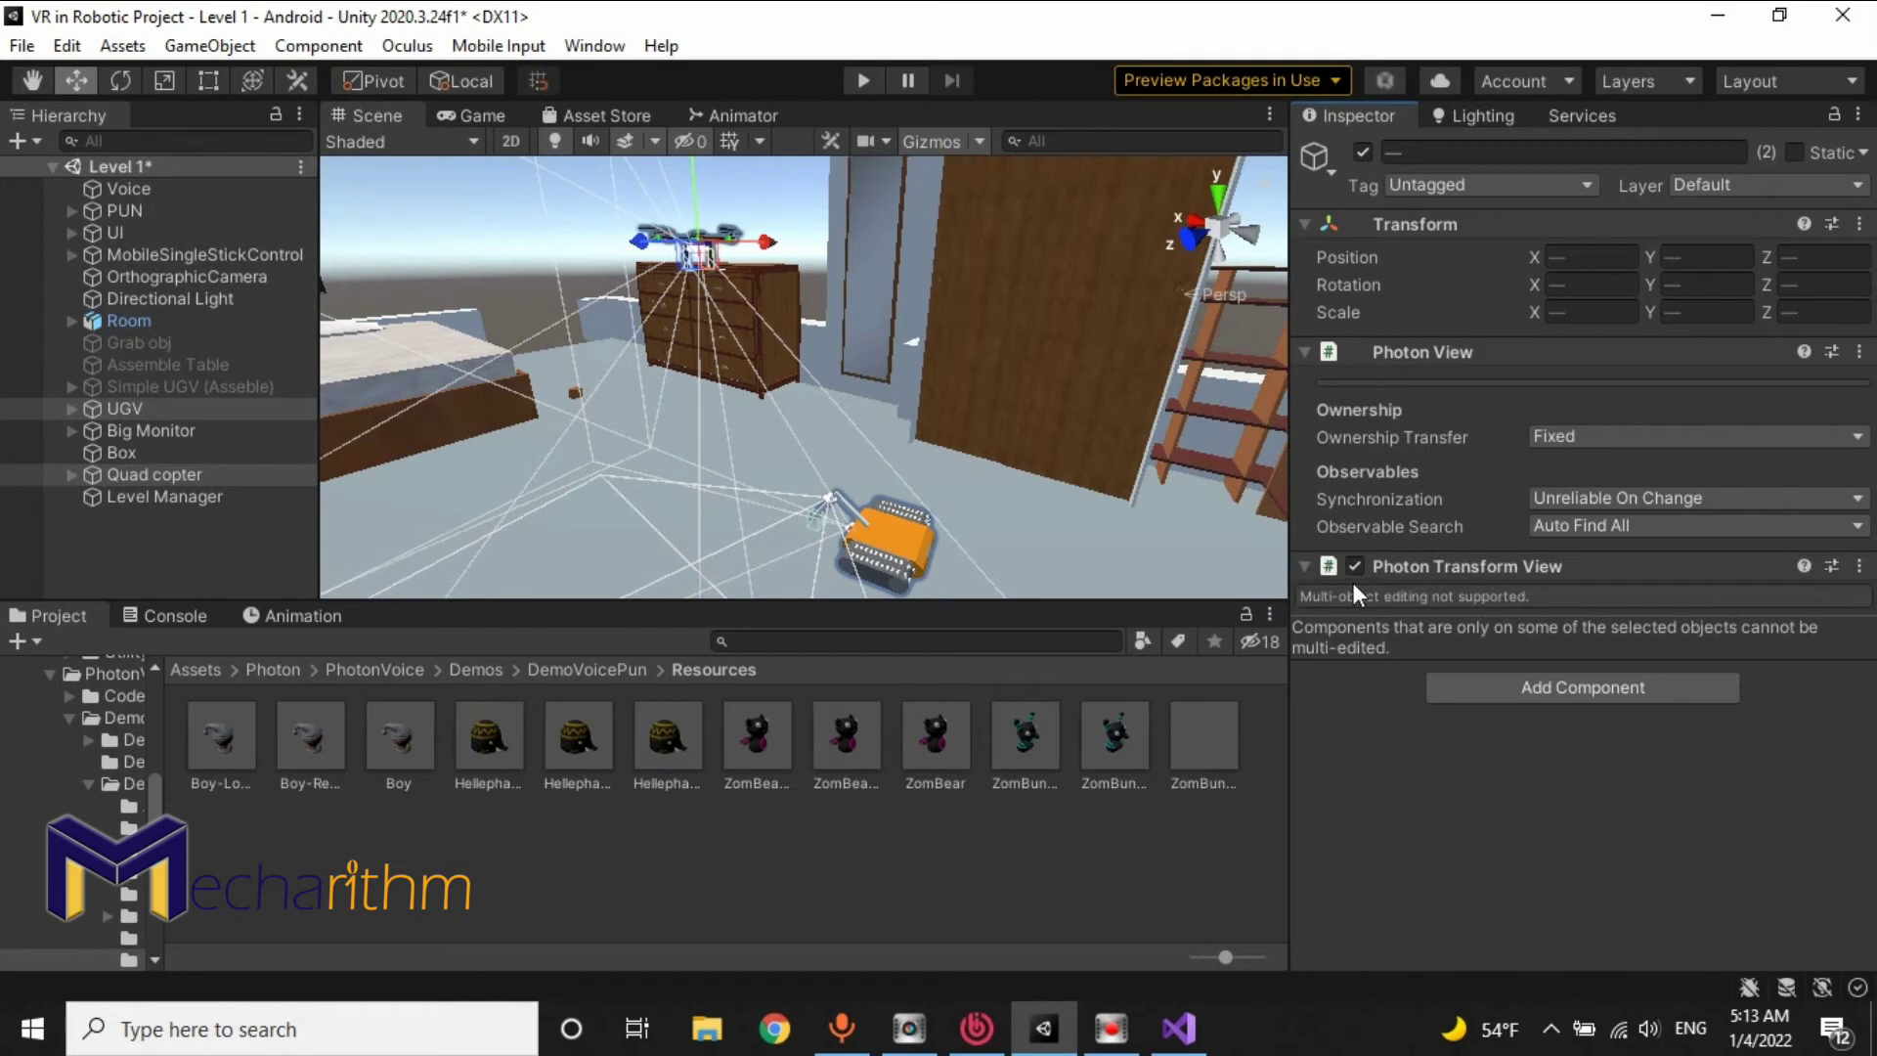
Step: Examine the Photon View and Photon Transform View settings on UGV and Quad copter, including the Ownership Transfer and Synchronization options
left_click(124, 408)
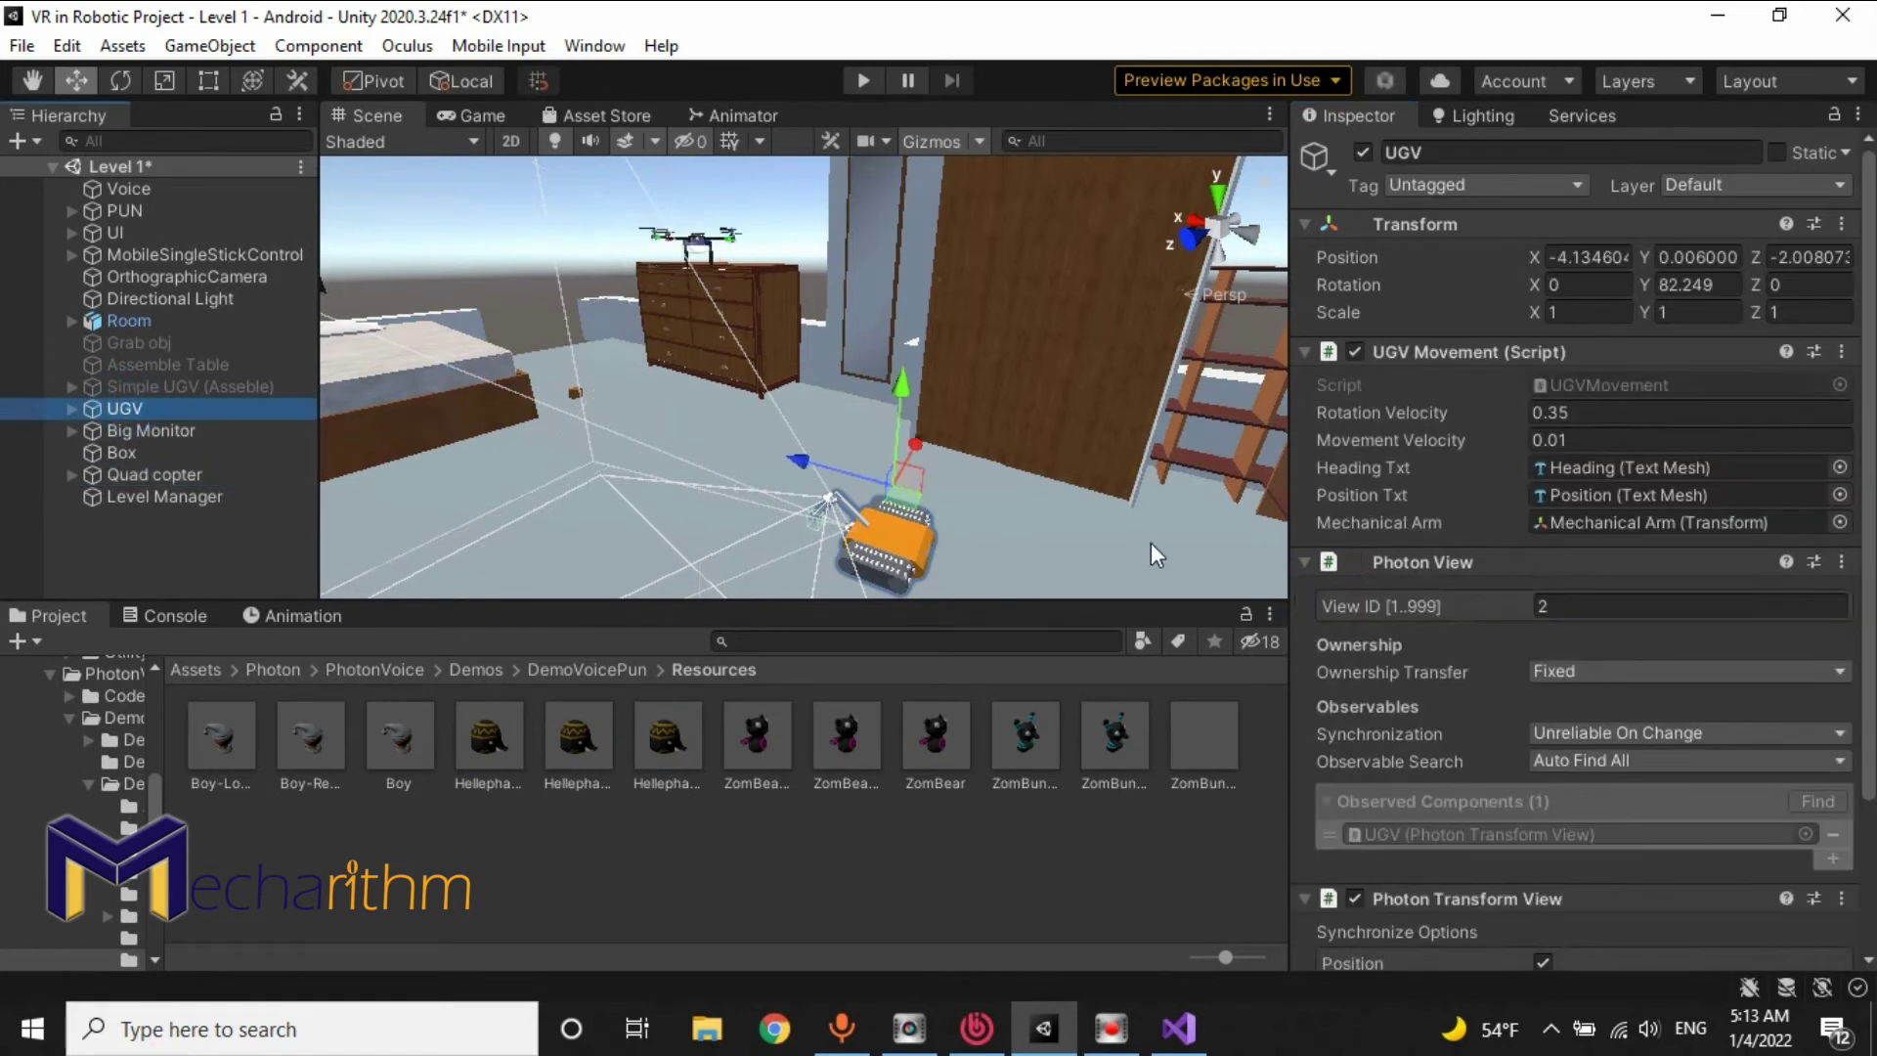
scroll(1545, 588, "down", 3)
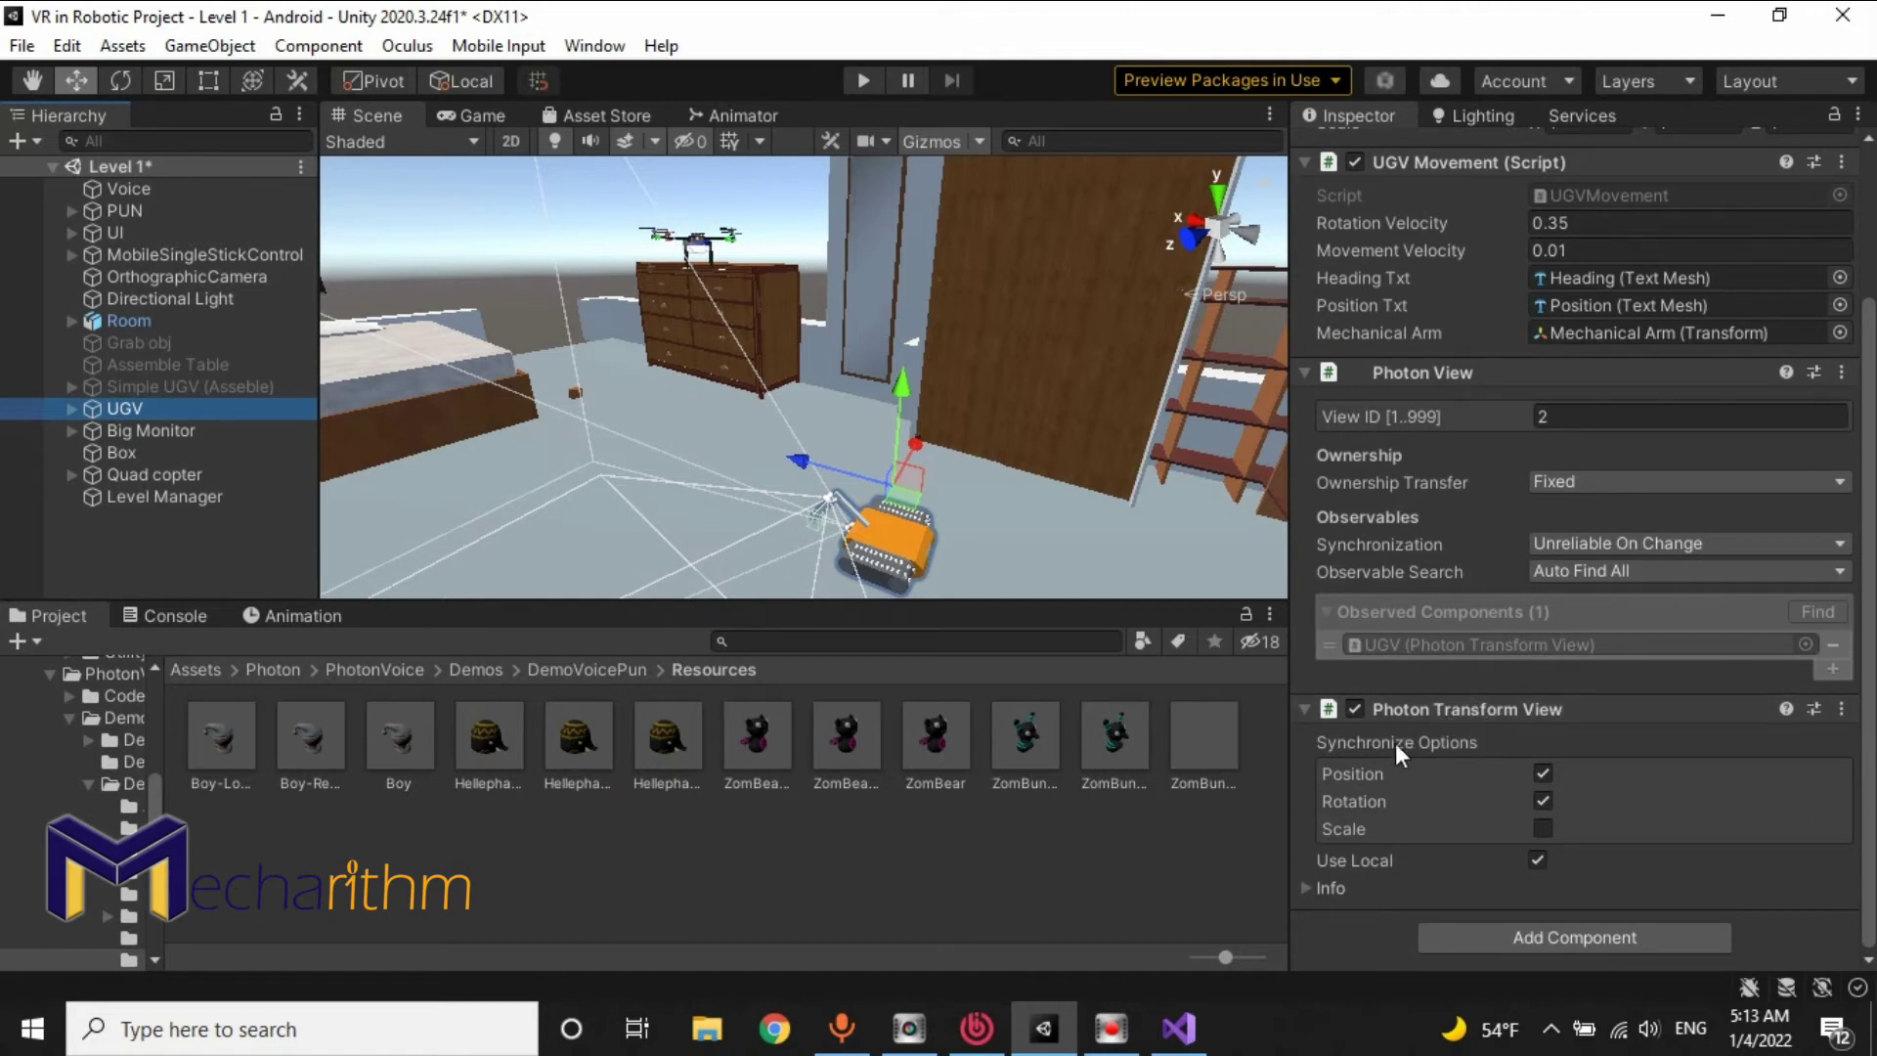
scroll(1454, 735, "up", 4)
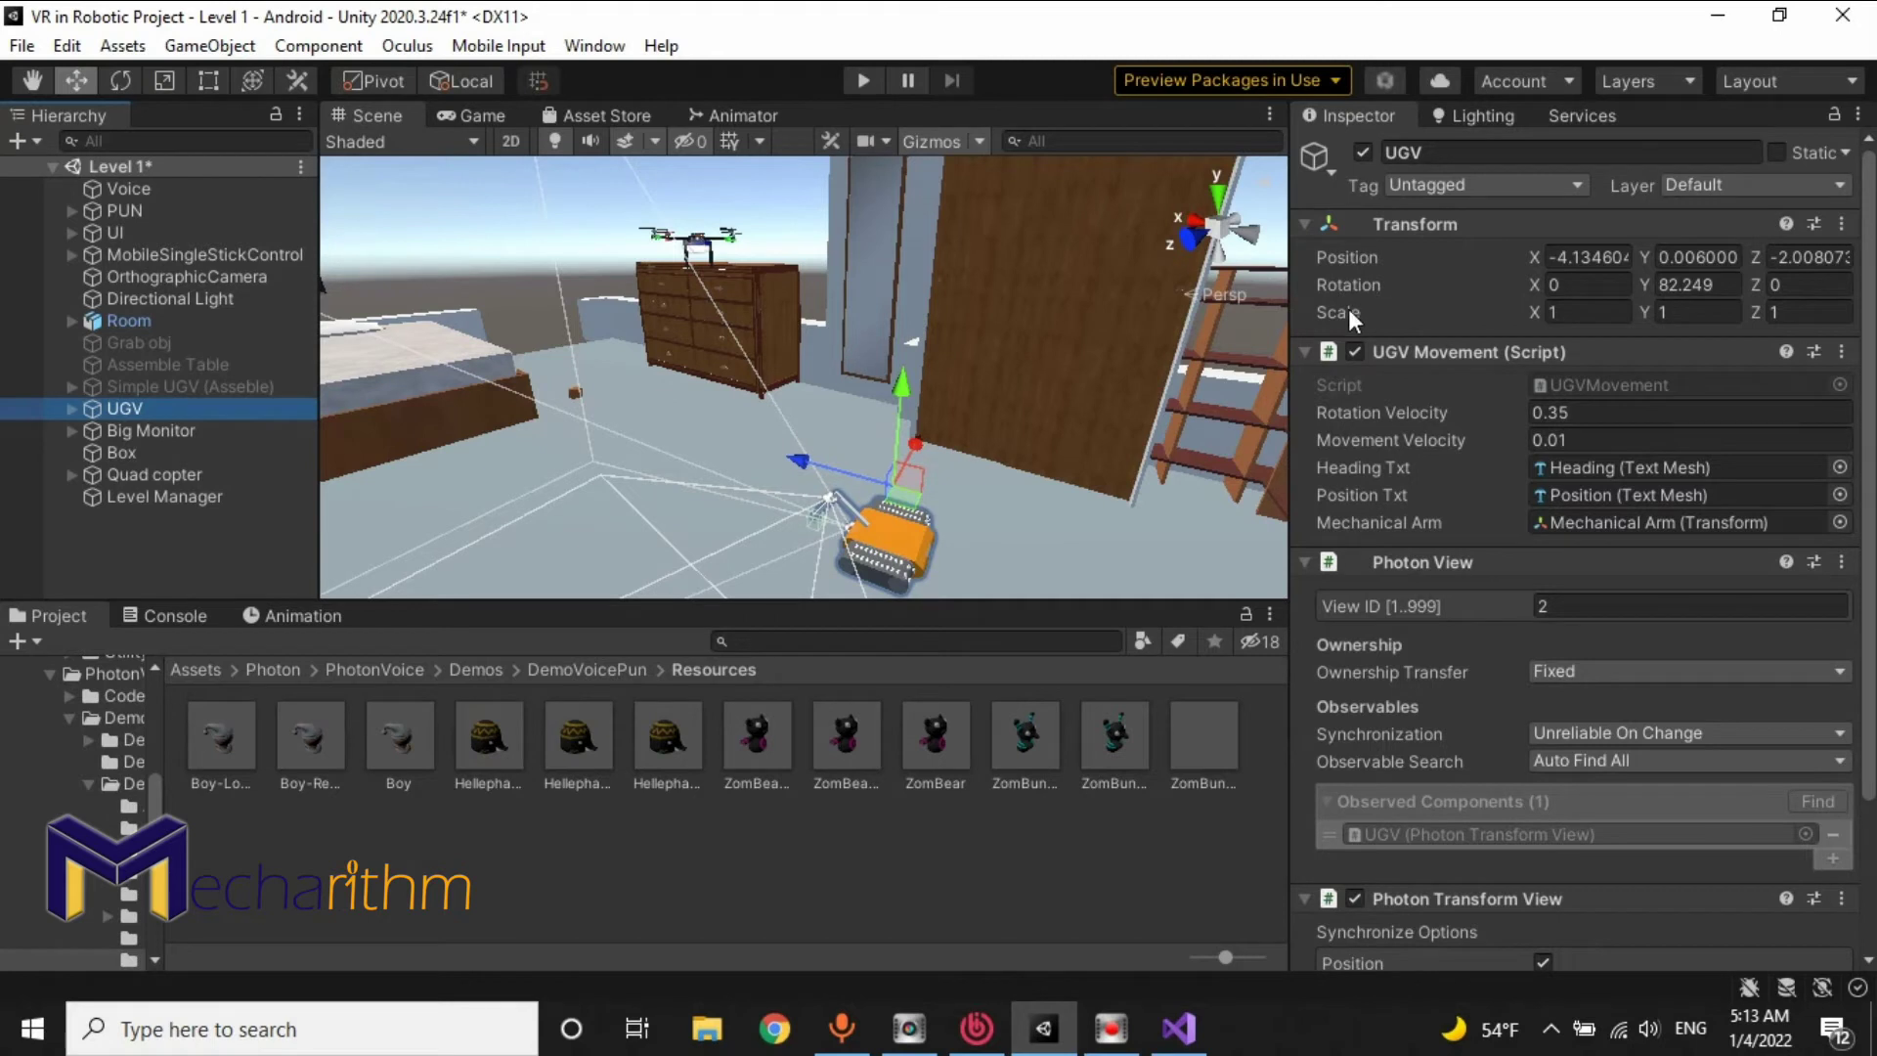
scroll(1398, 391, "down", 4)
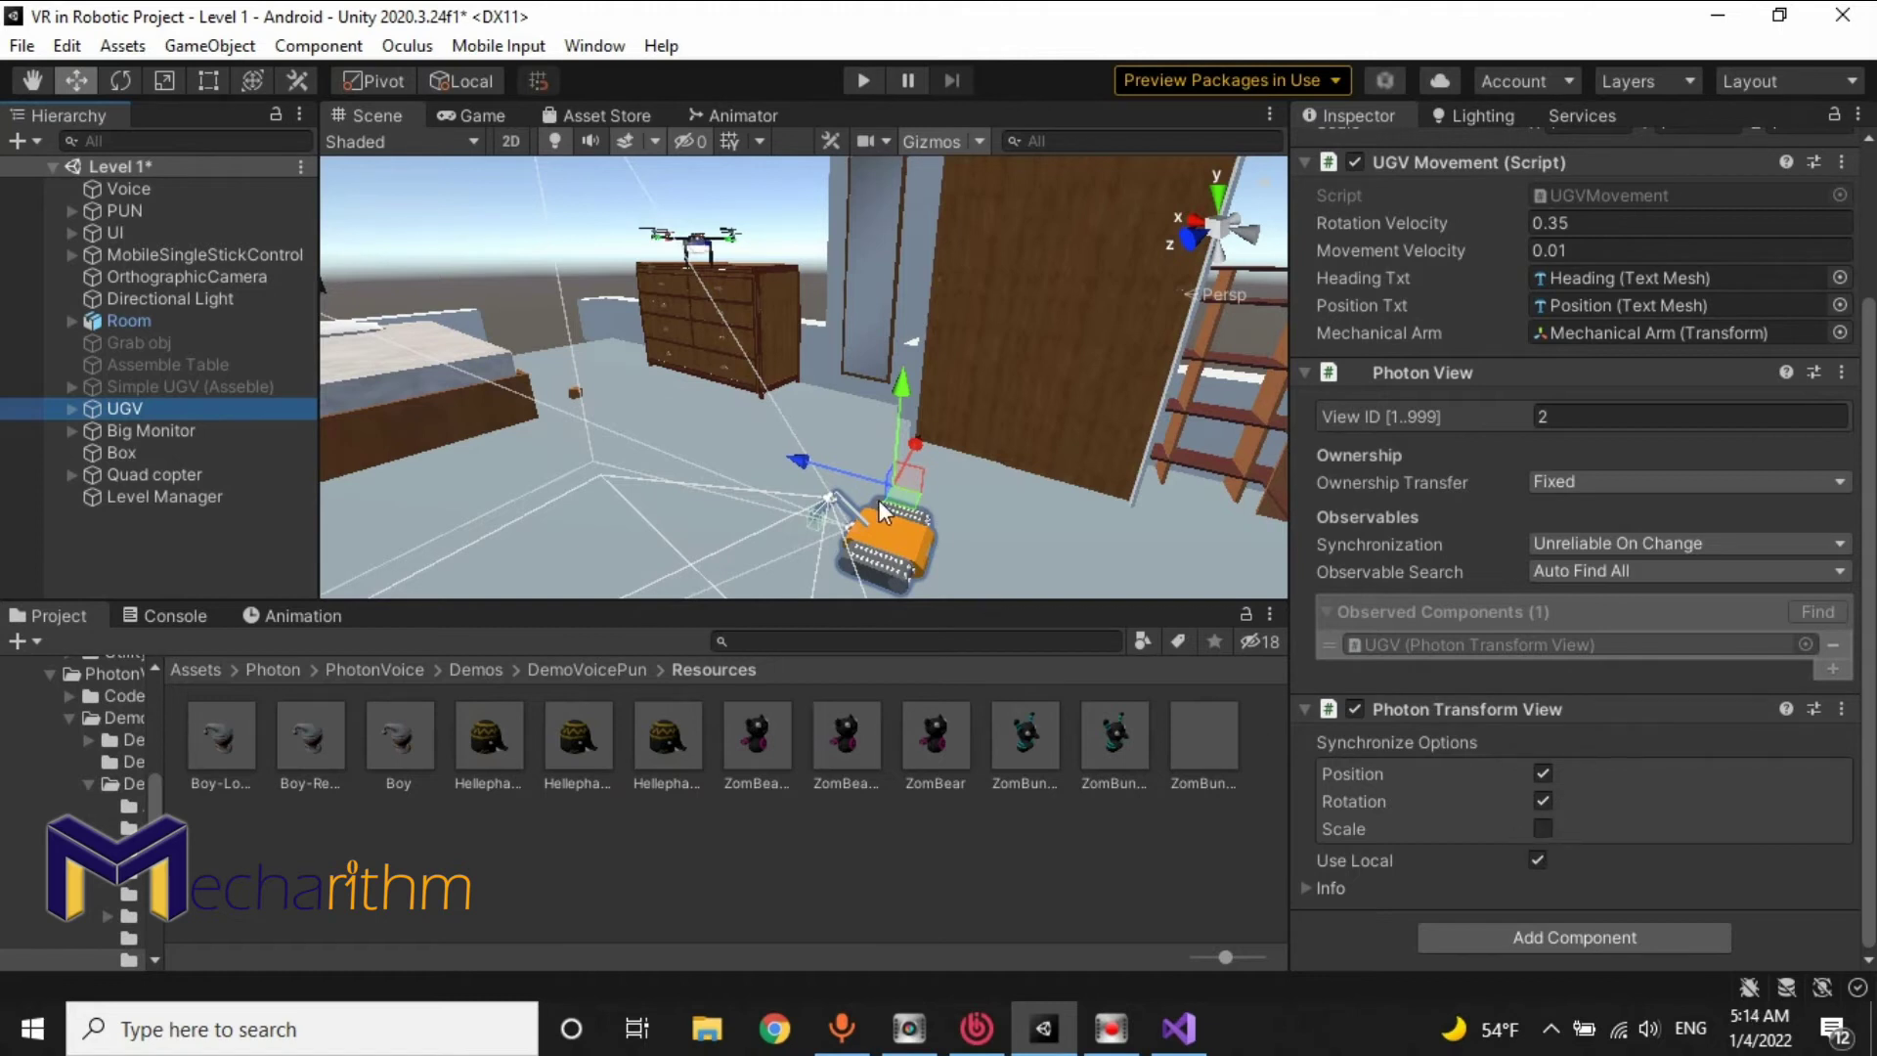
left_click(138, 473)
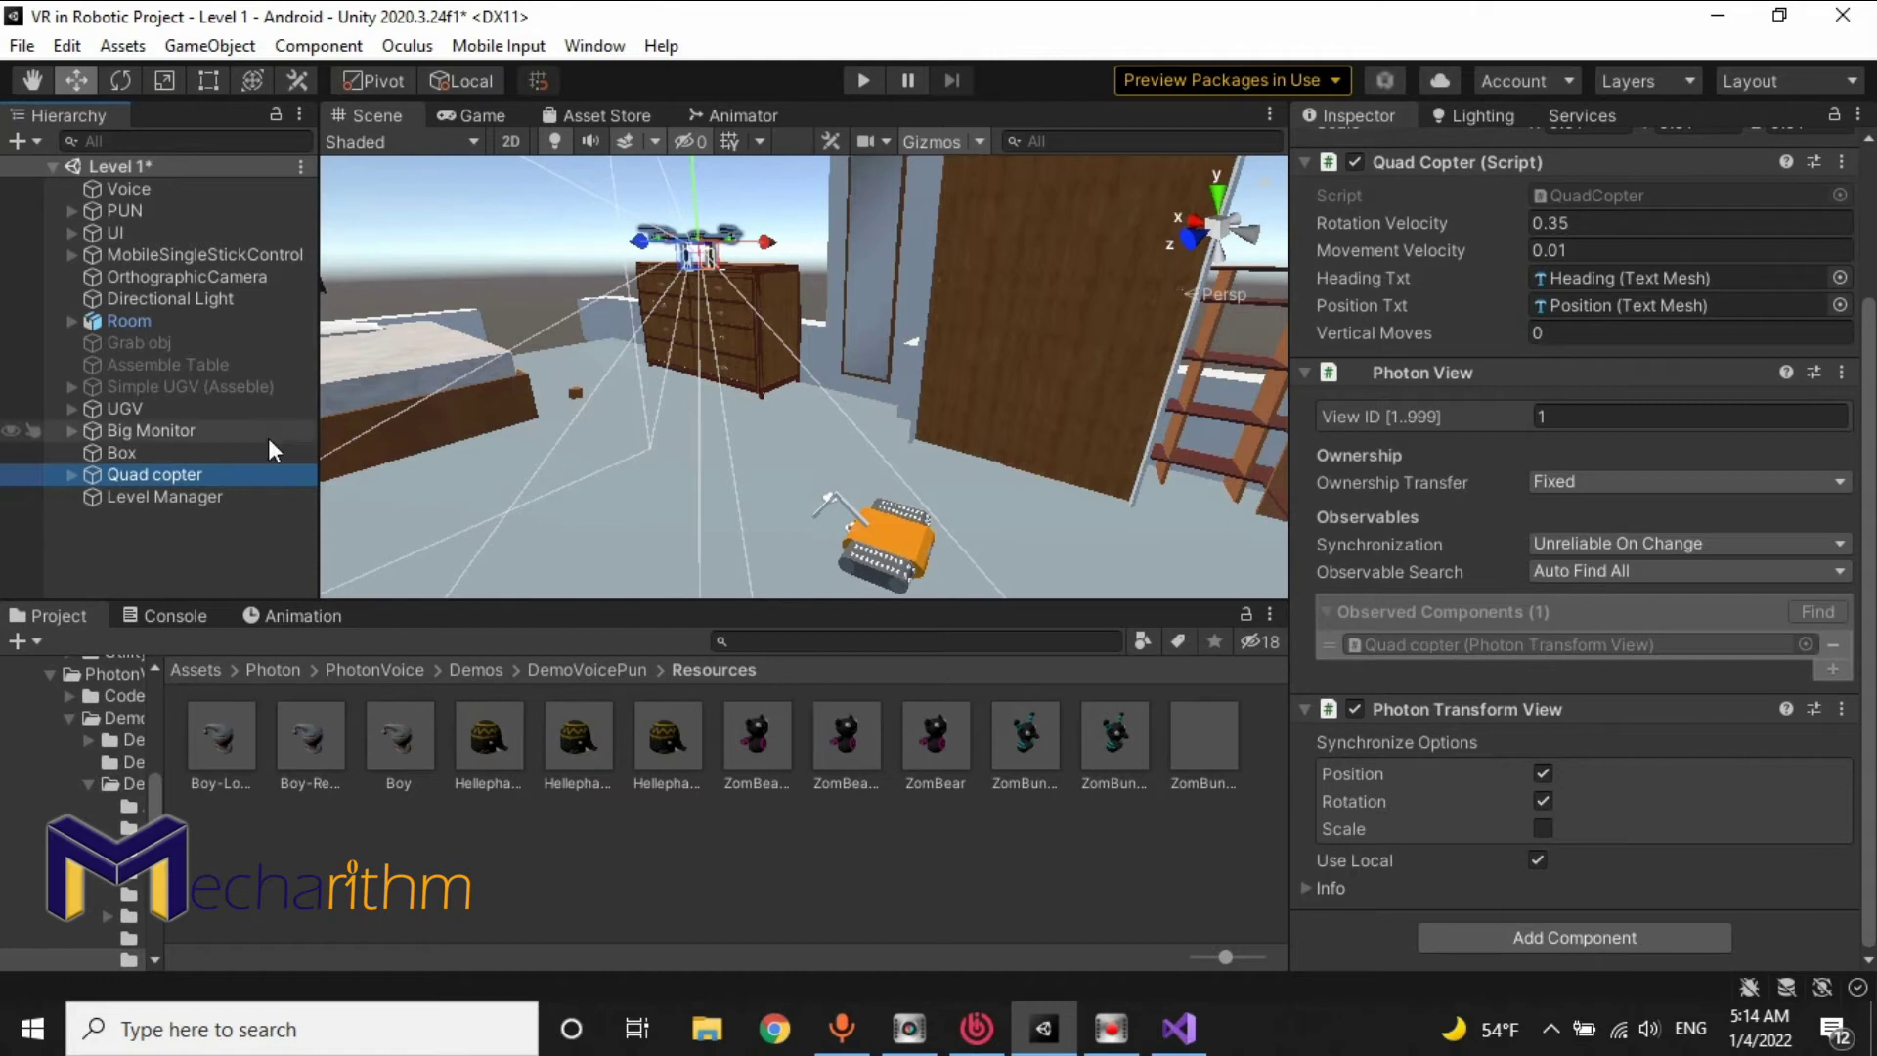
left_click(277, 408)
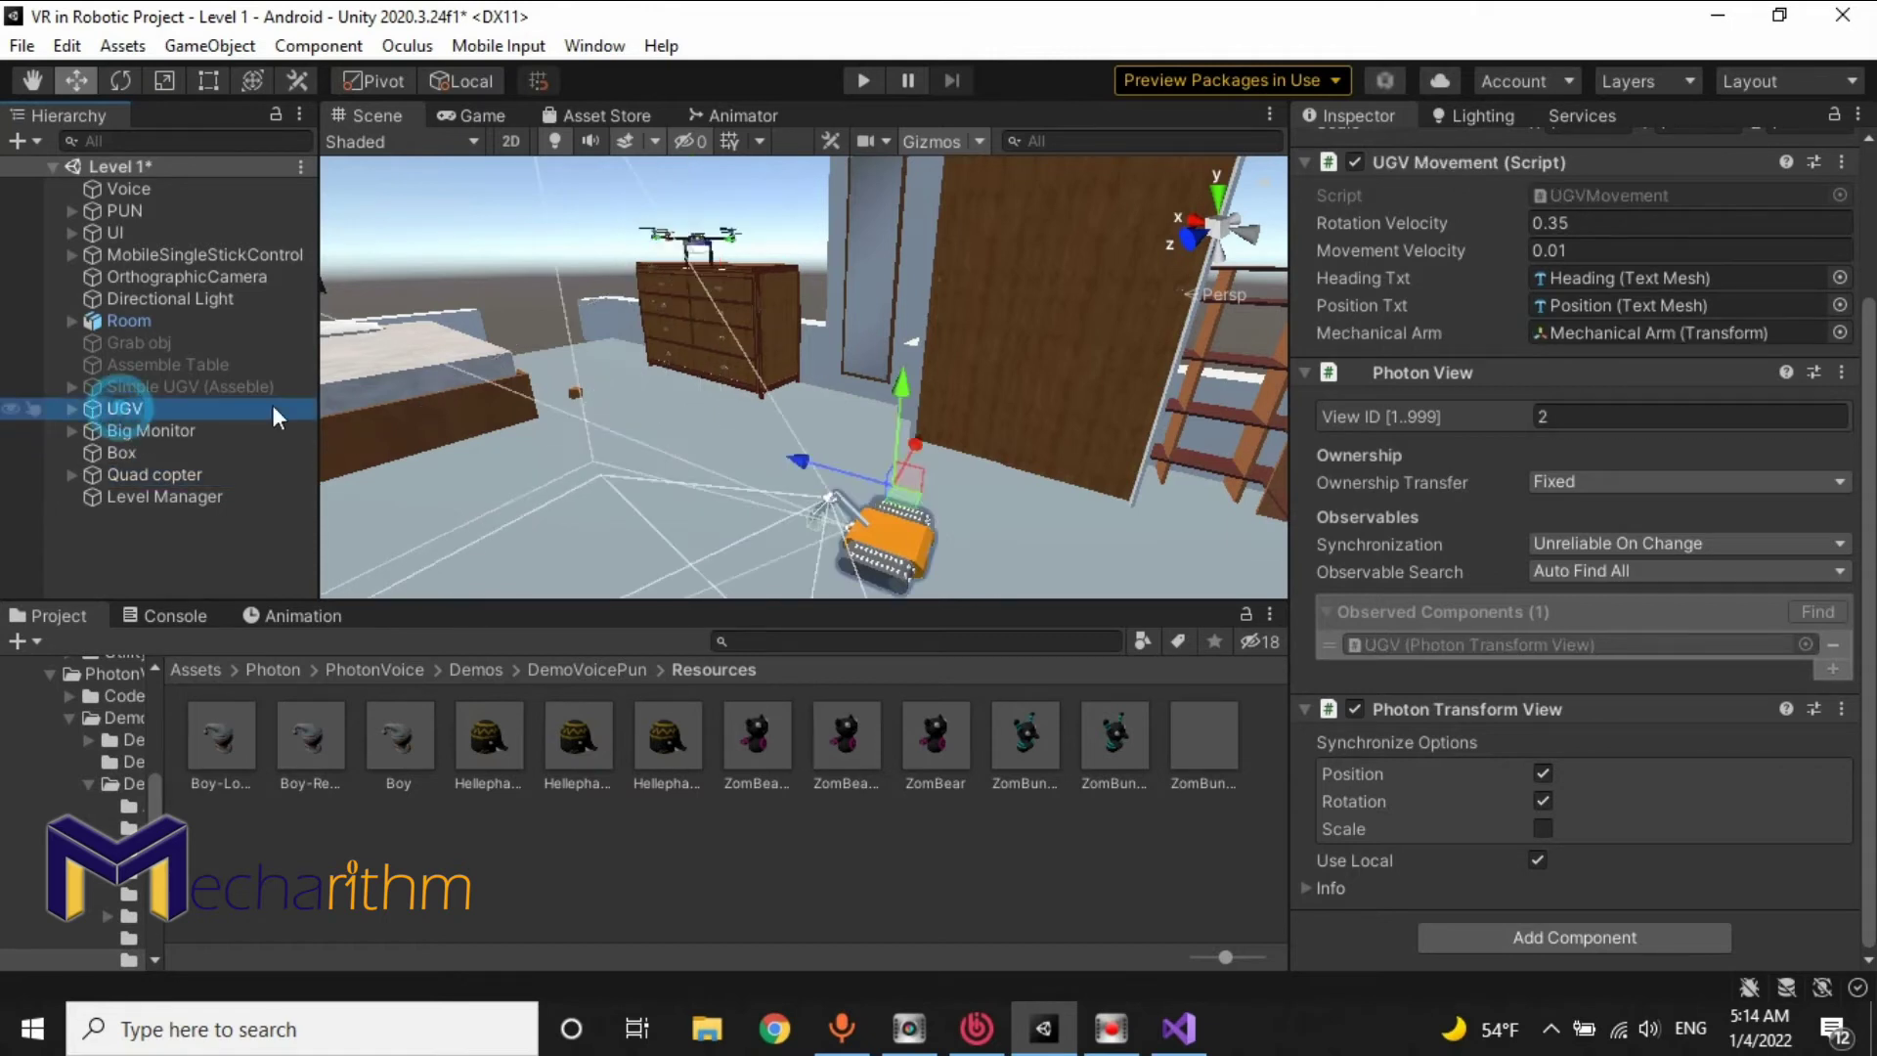
left_click(1581, 480)
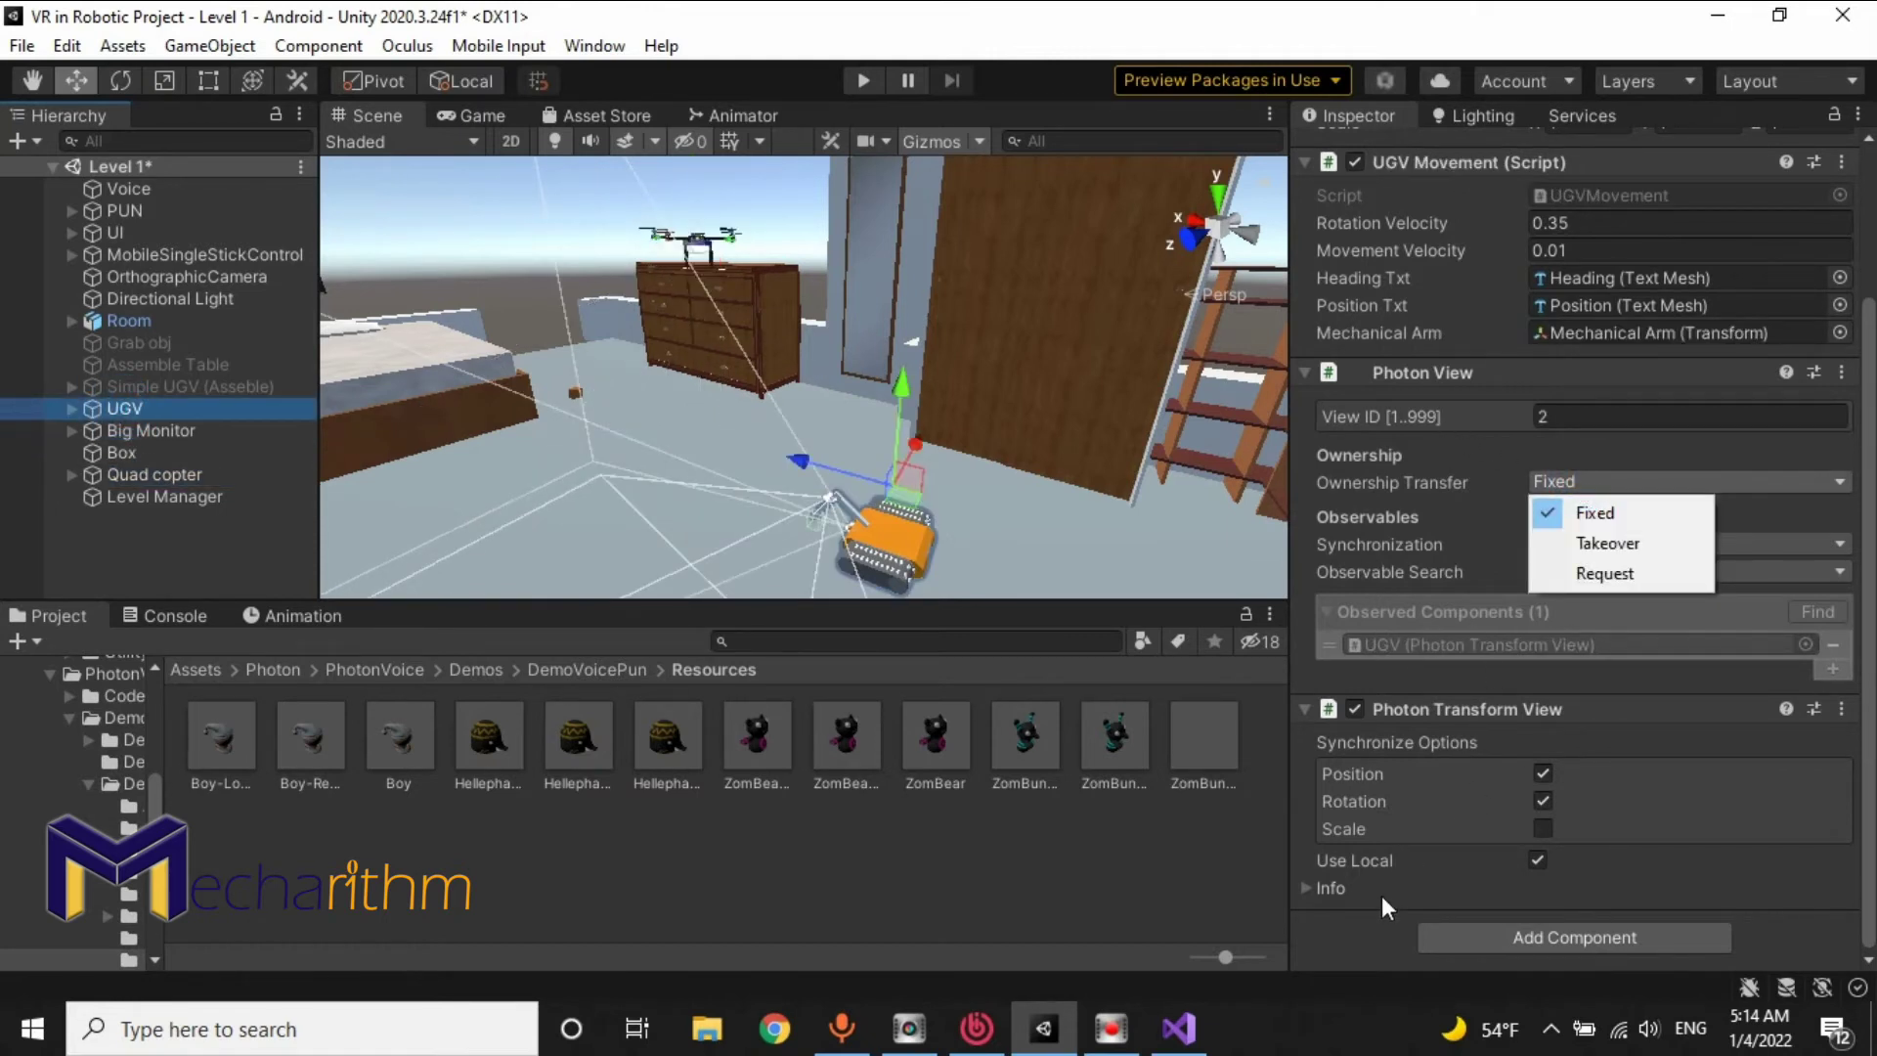
left_click(1339, 930)
left_click(1613, 546)
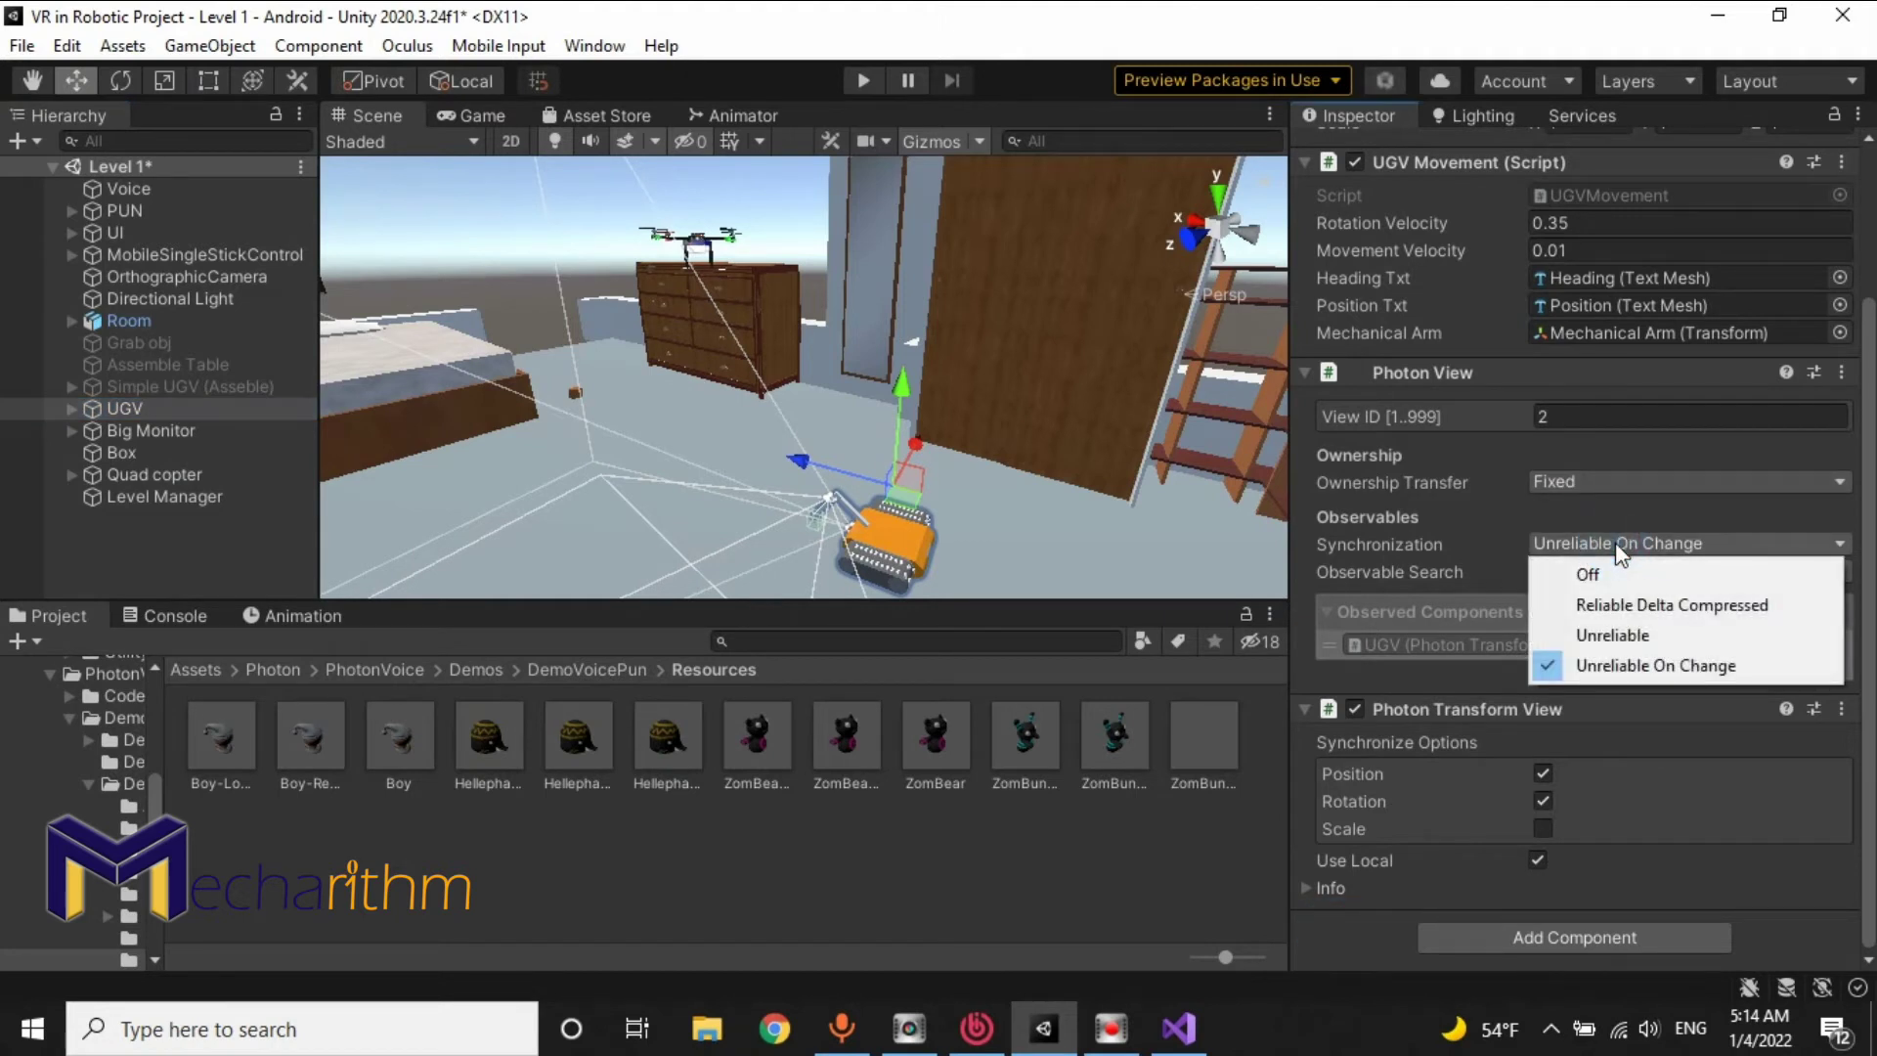
left_click(1341, 939)
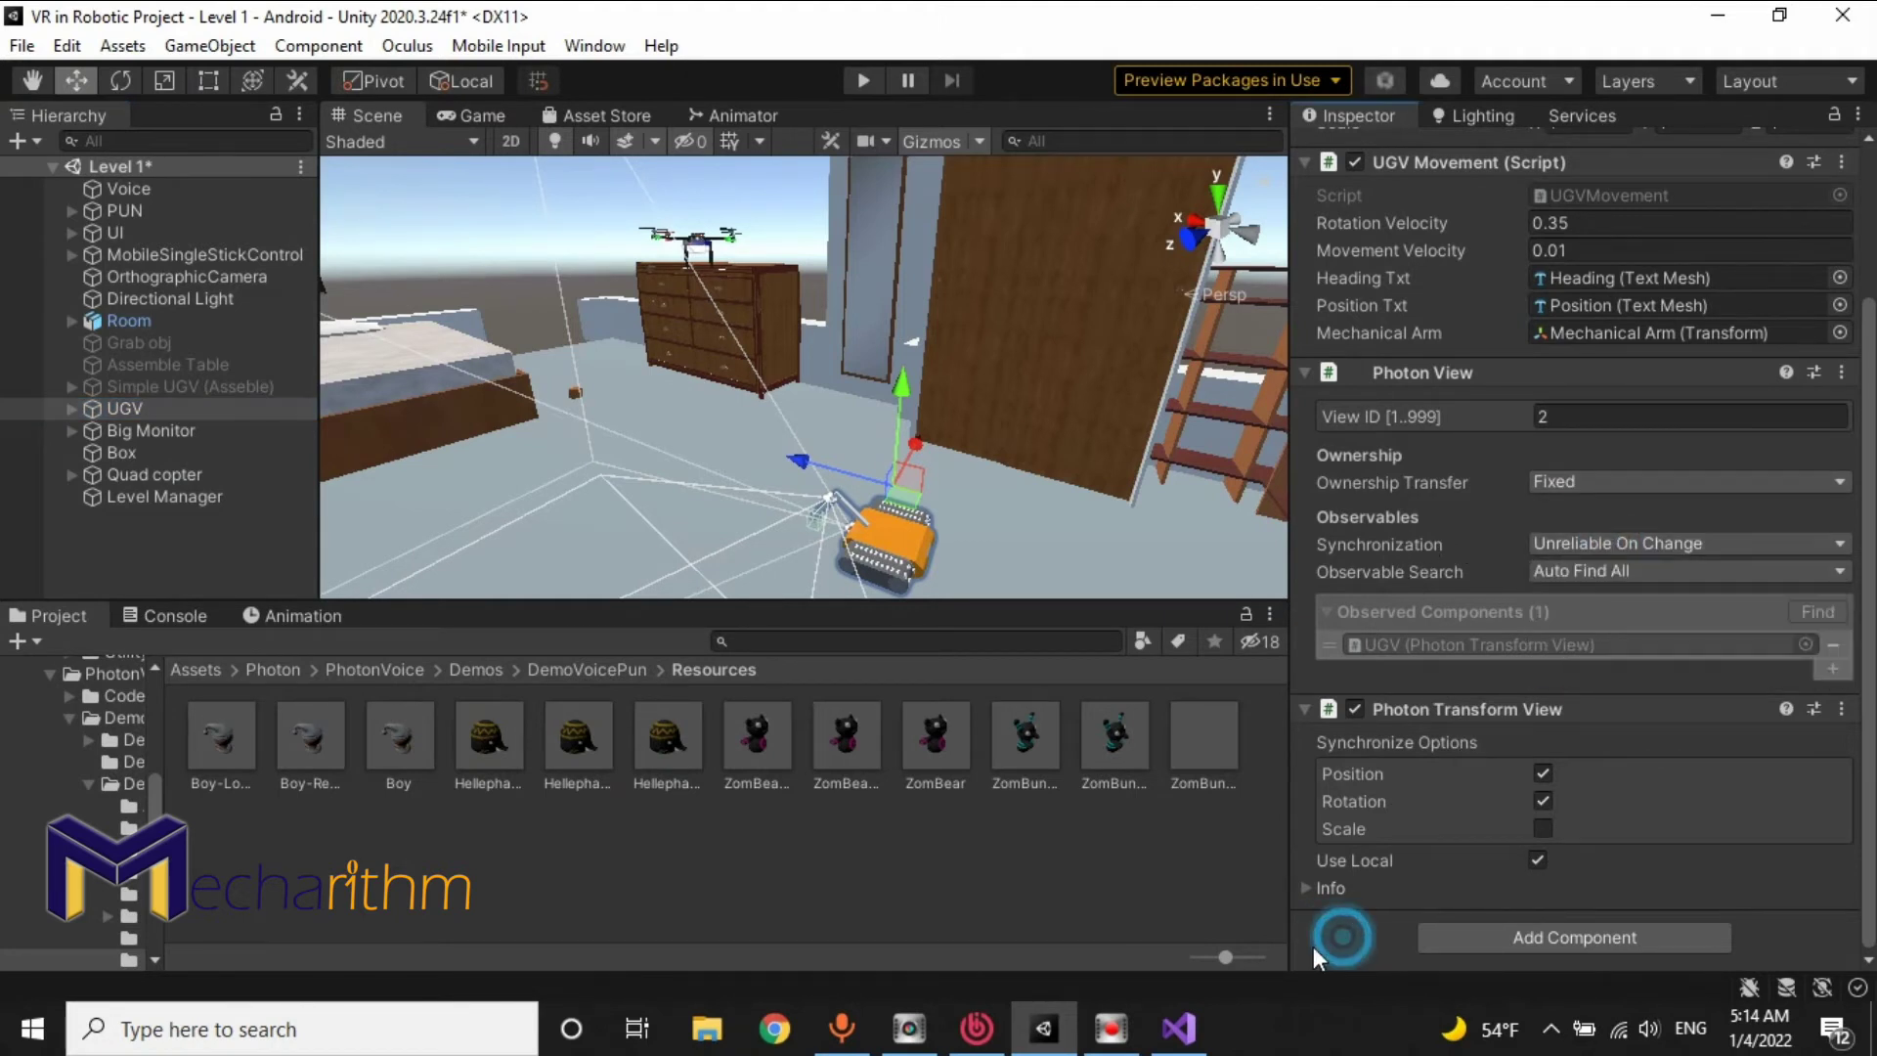
Step: Deactivate UGV and Quad copter together and save the Level 1 scene
left_click(179, 477, "ctrl")
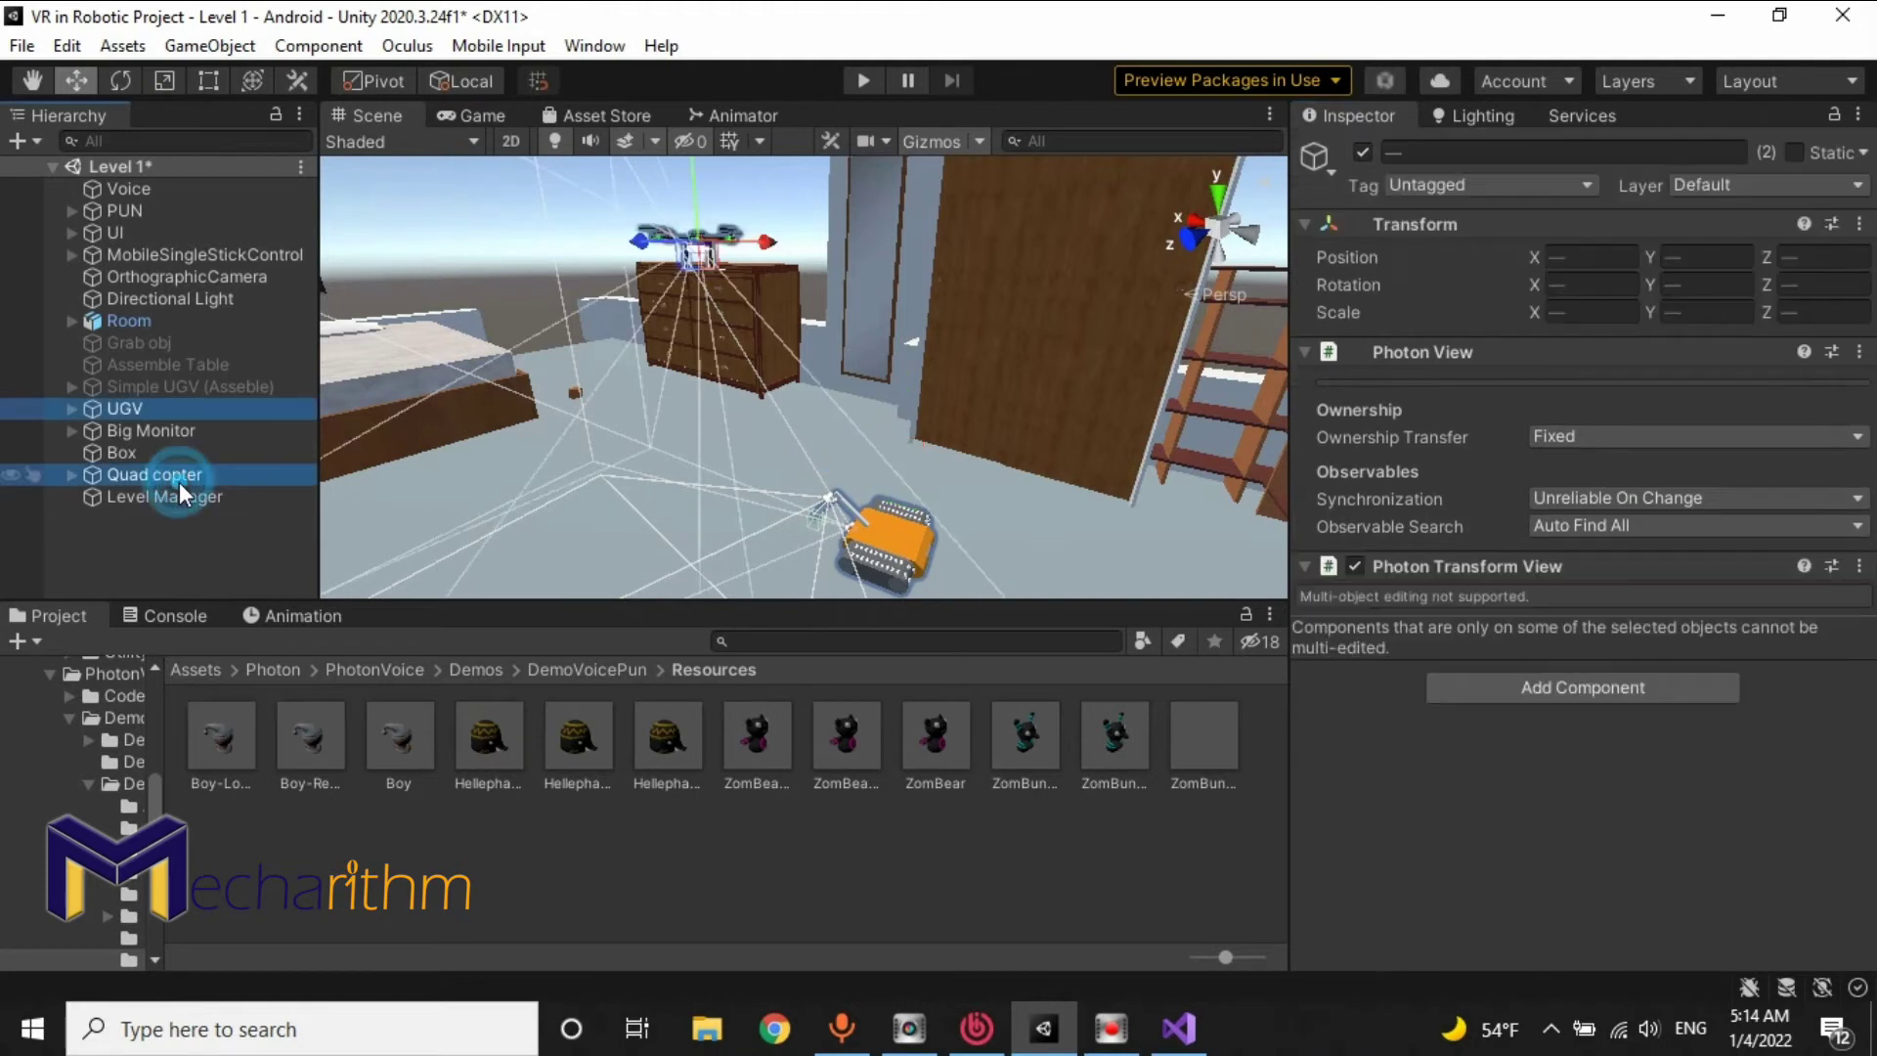
left_click(1361, 152)
left_click(62, 556)
key("ctrl+s")
left_click_drag(491, 362, 633, 452, "alt")
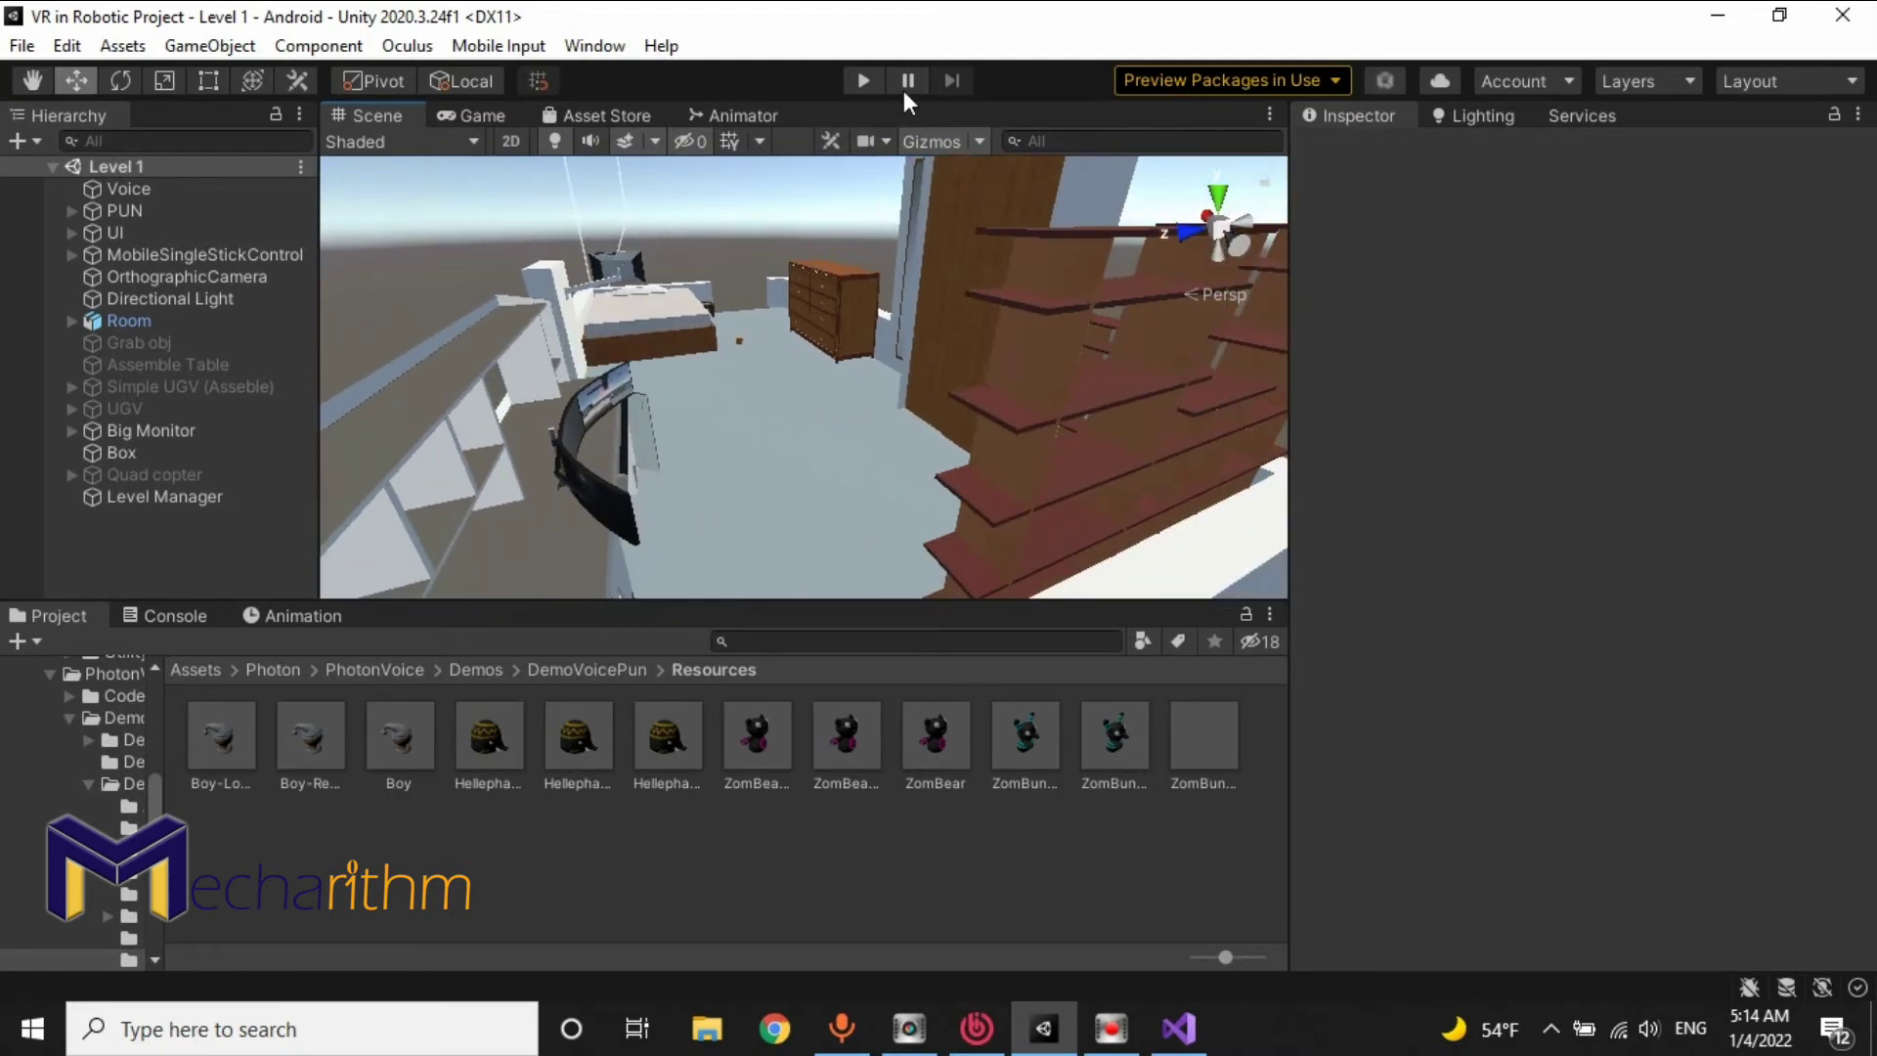
Step: Play-test the scene to check where ZomBunny(Clone) spawns relative to the room, and end the run
left_click(860, 80)
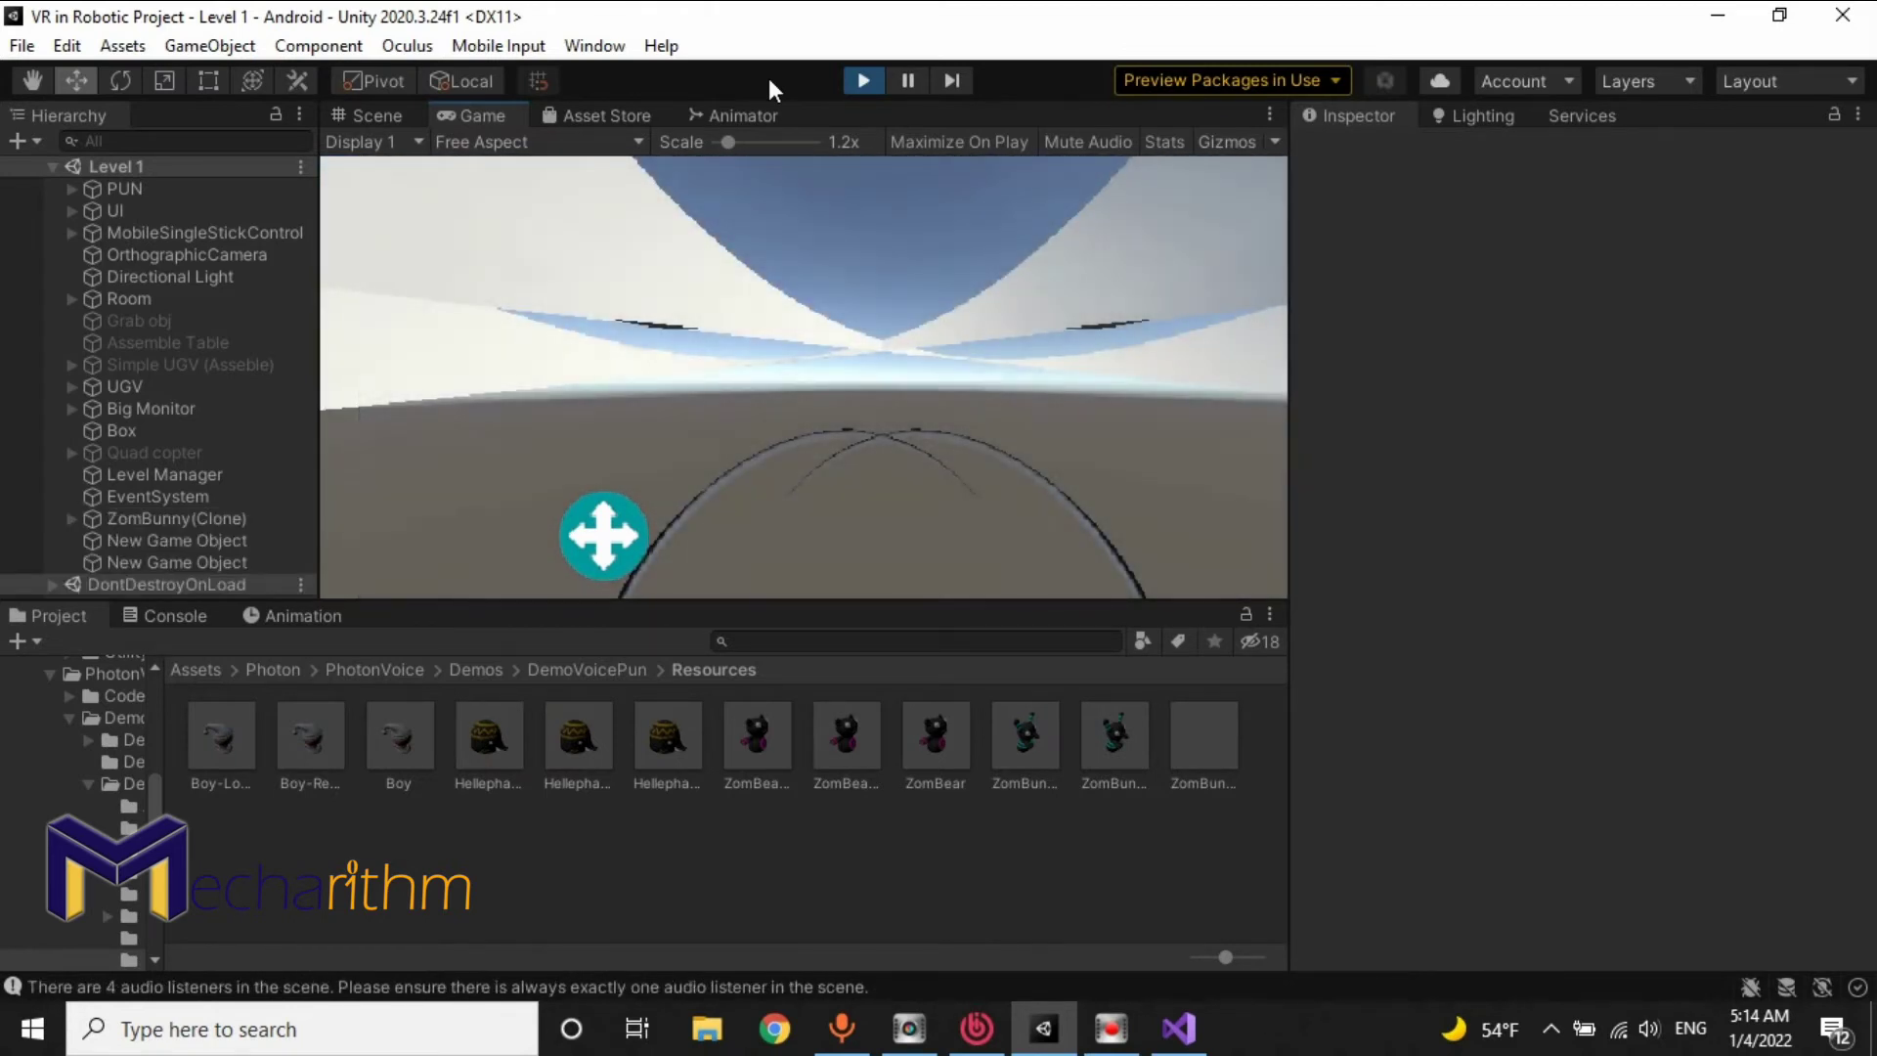
left_click(381, 117)
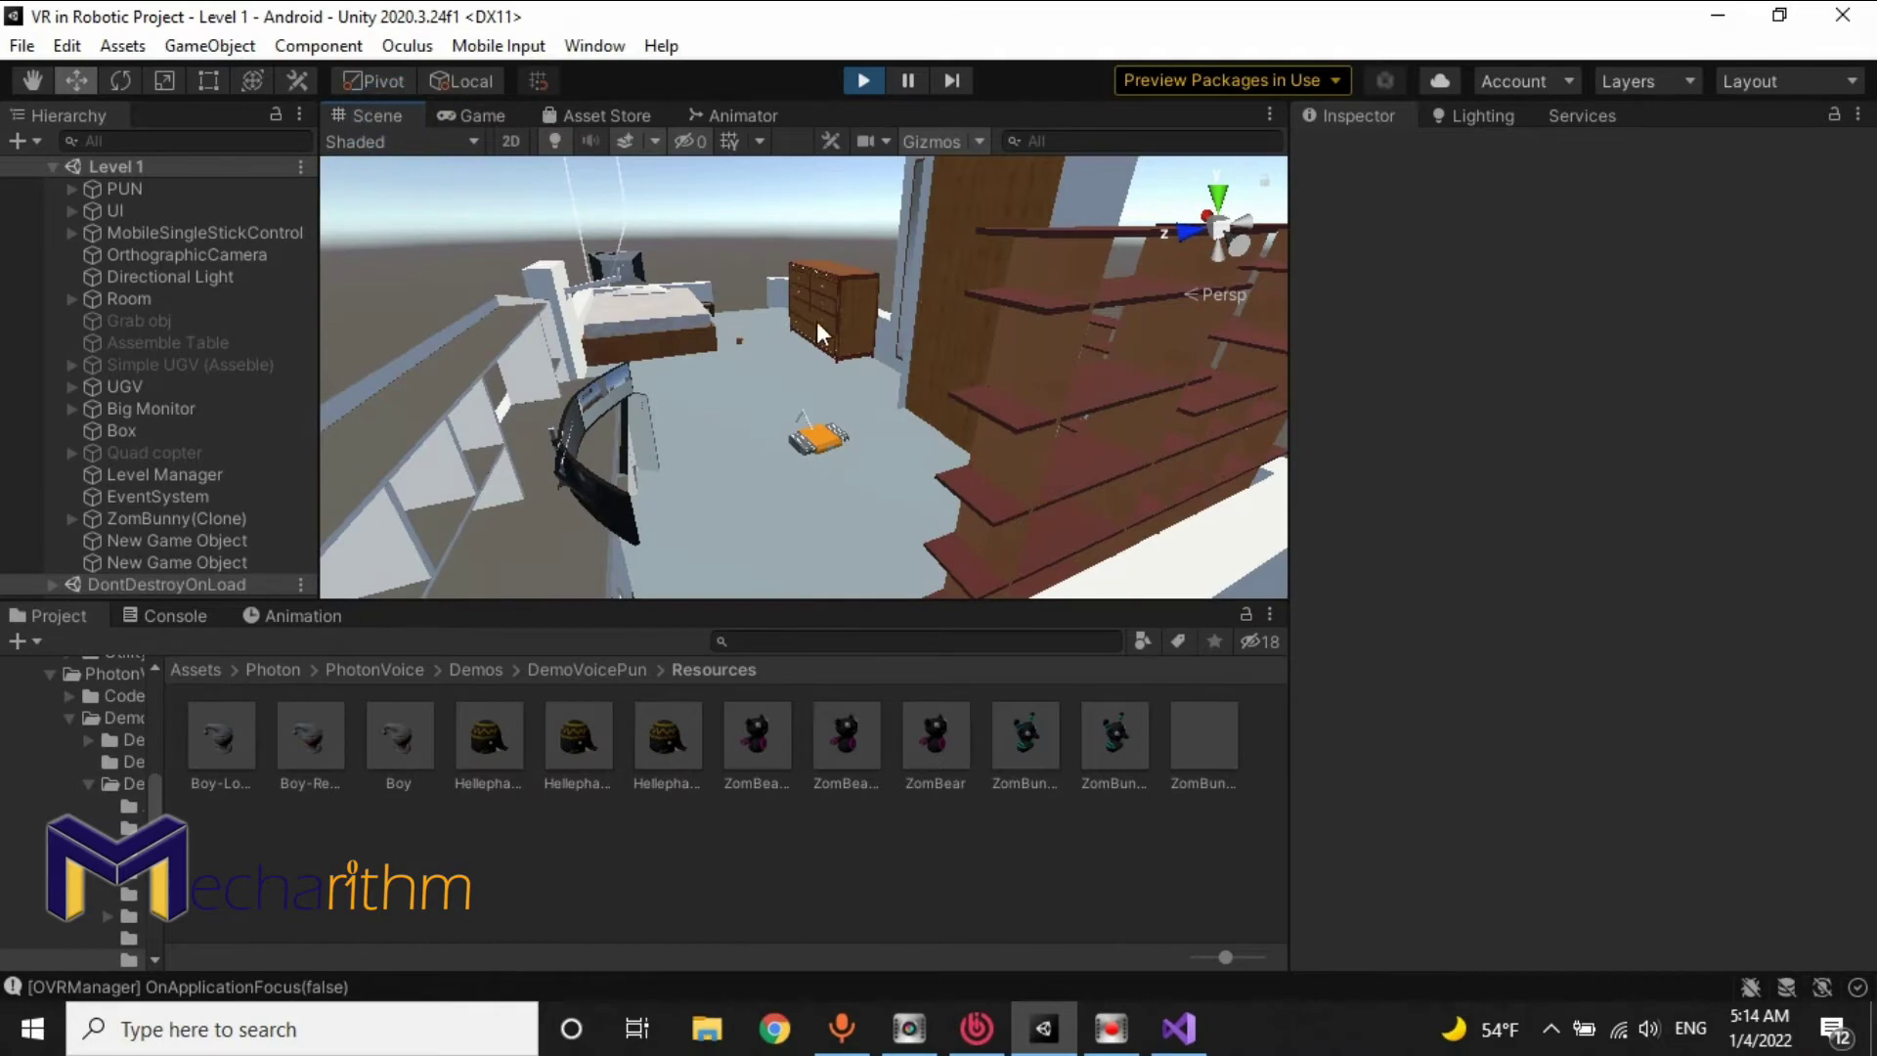
left_click(231, 523)
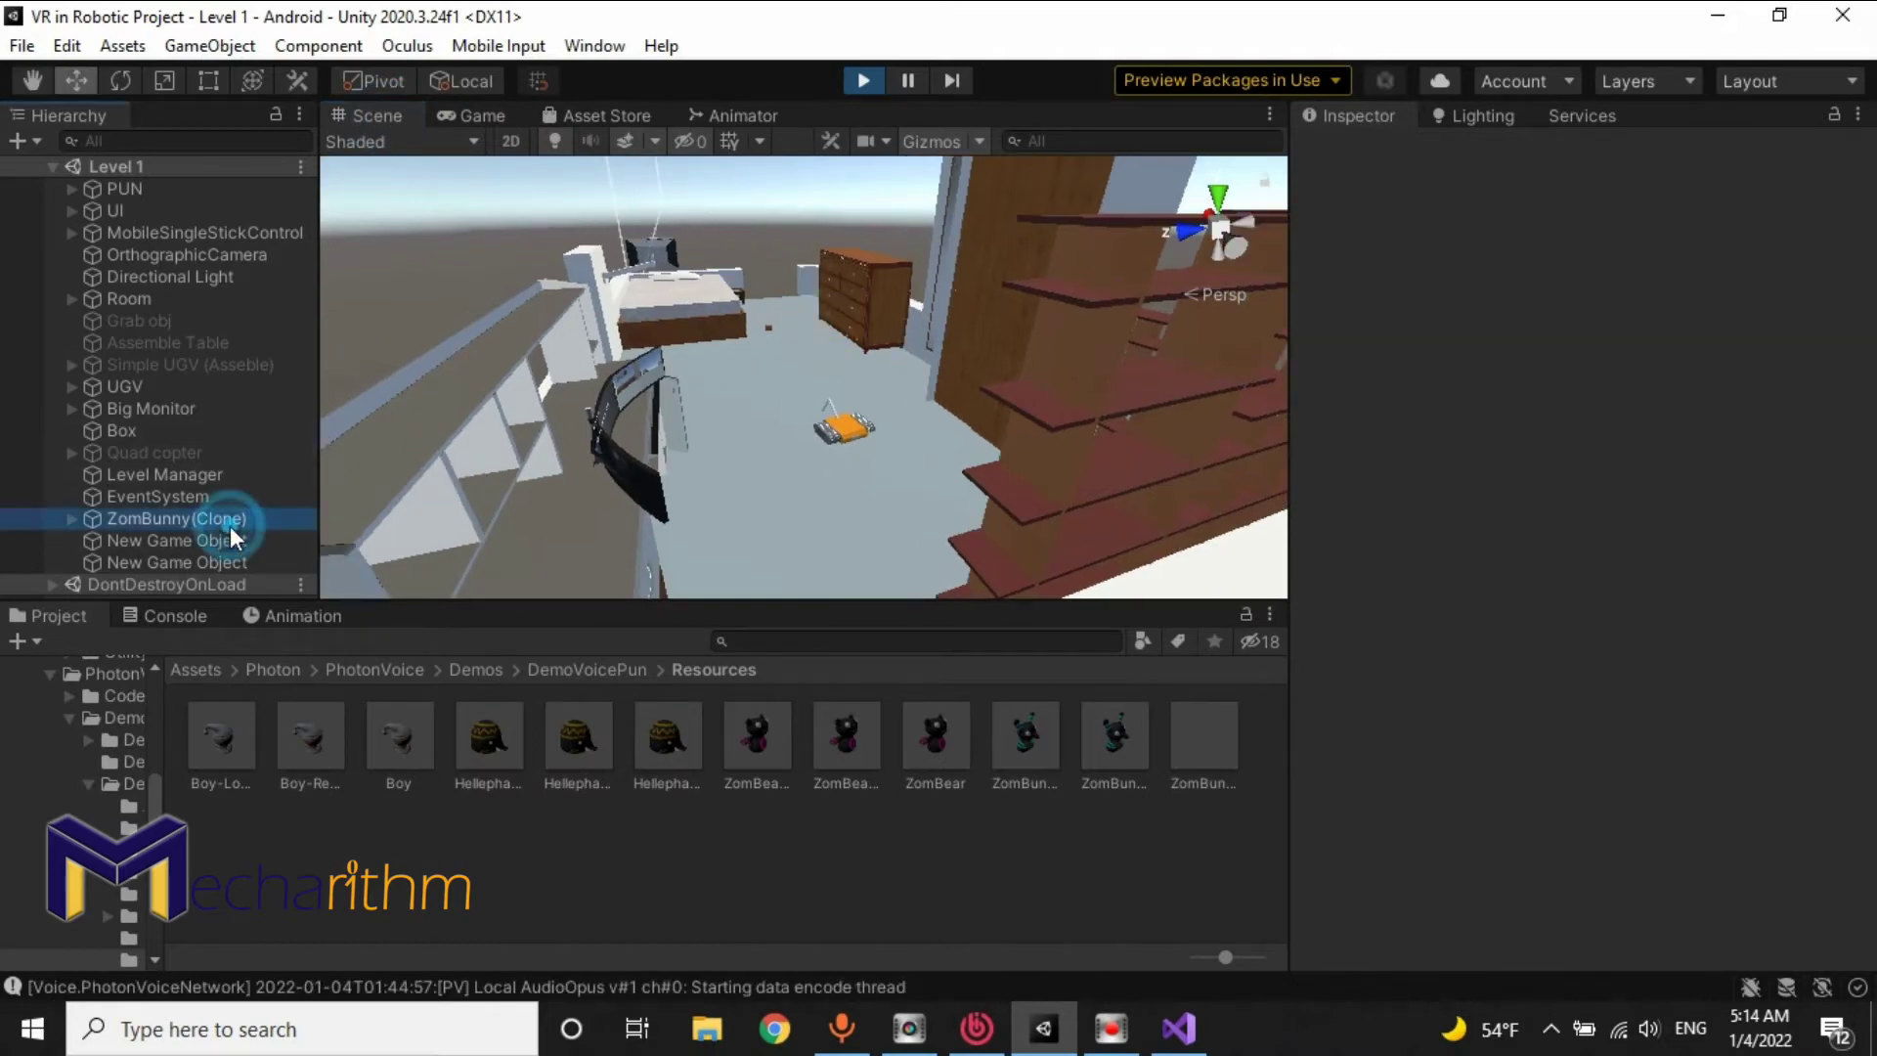
mouse_move(810, 393)
right_mouse_down()
mouse_move(545, 410)
mouse_move(248, 343)
mouse_move(227, 302)
mouse_move(544, 418)
mouse_move(600, 412)
right_mouse_up()
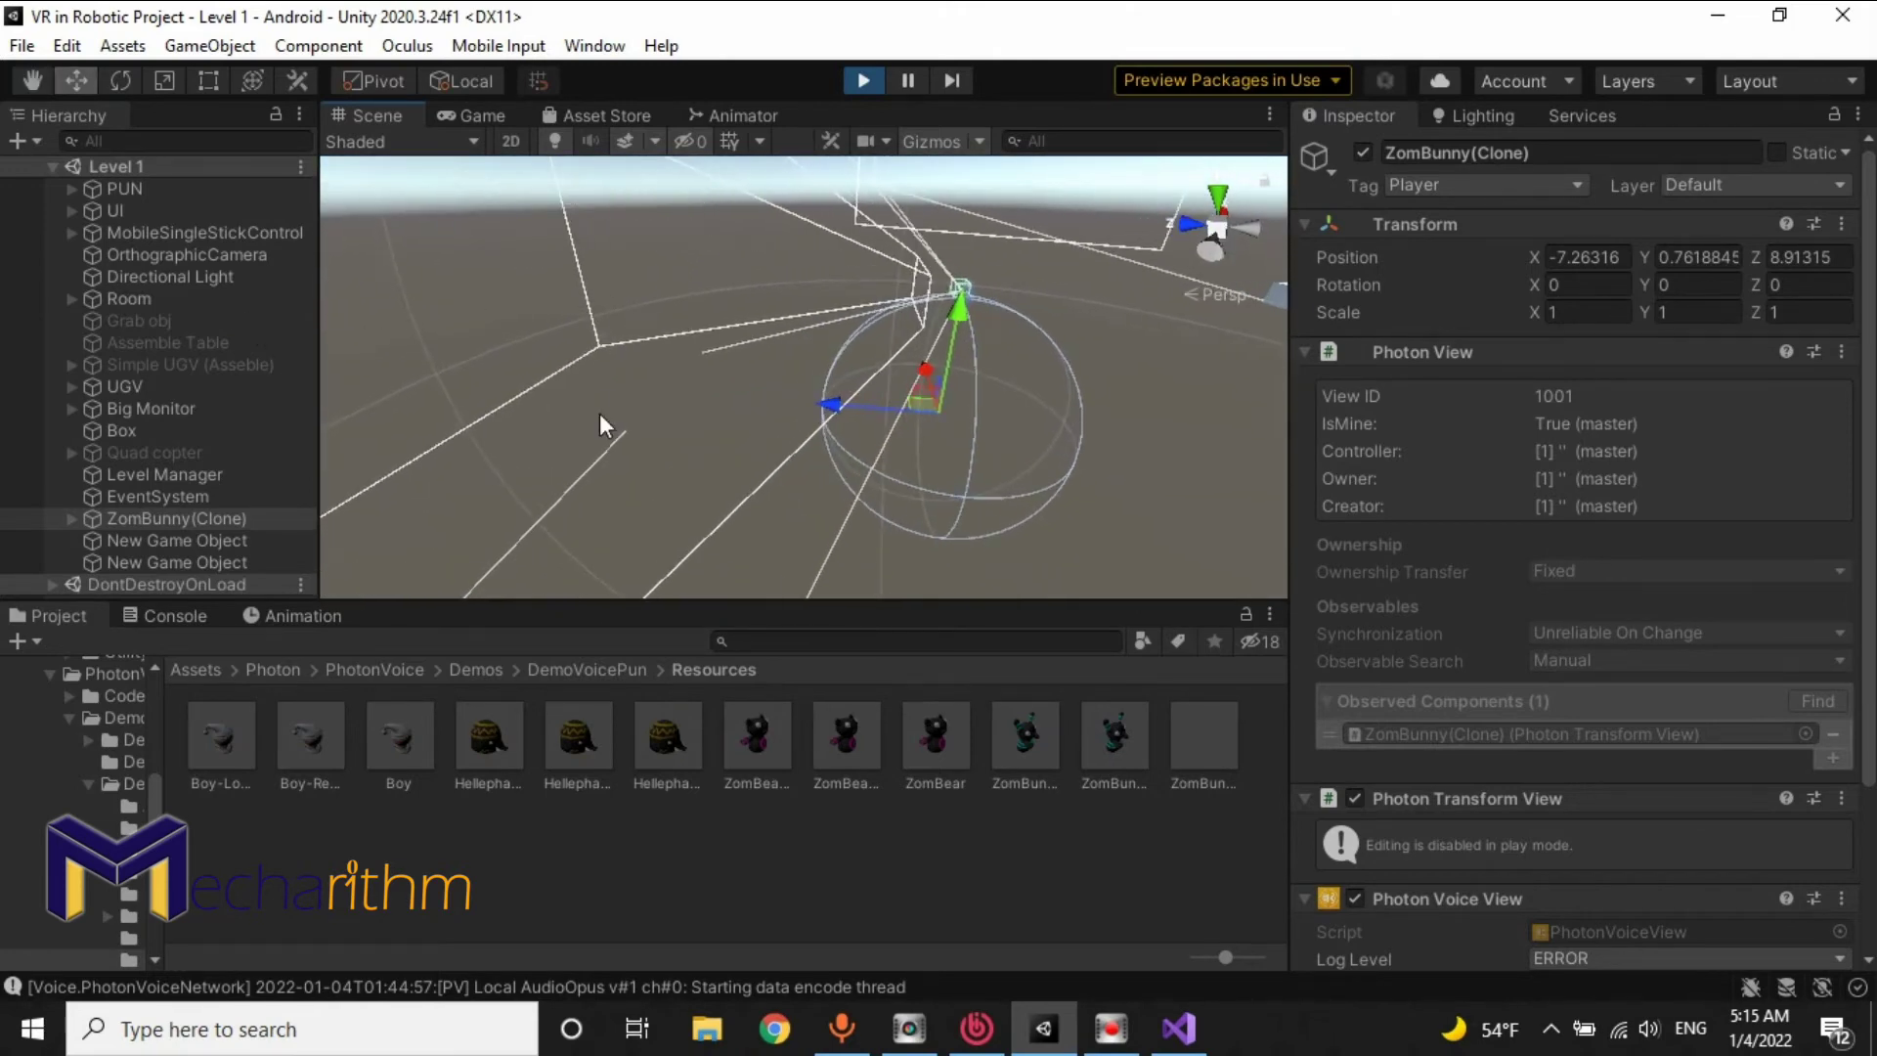
left_click(862, 81)
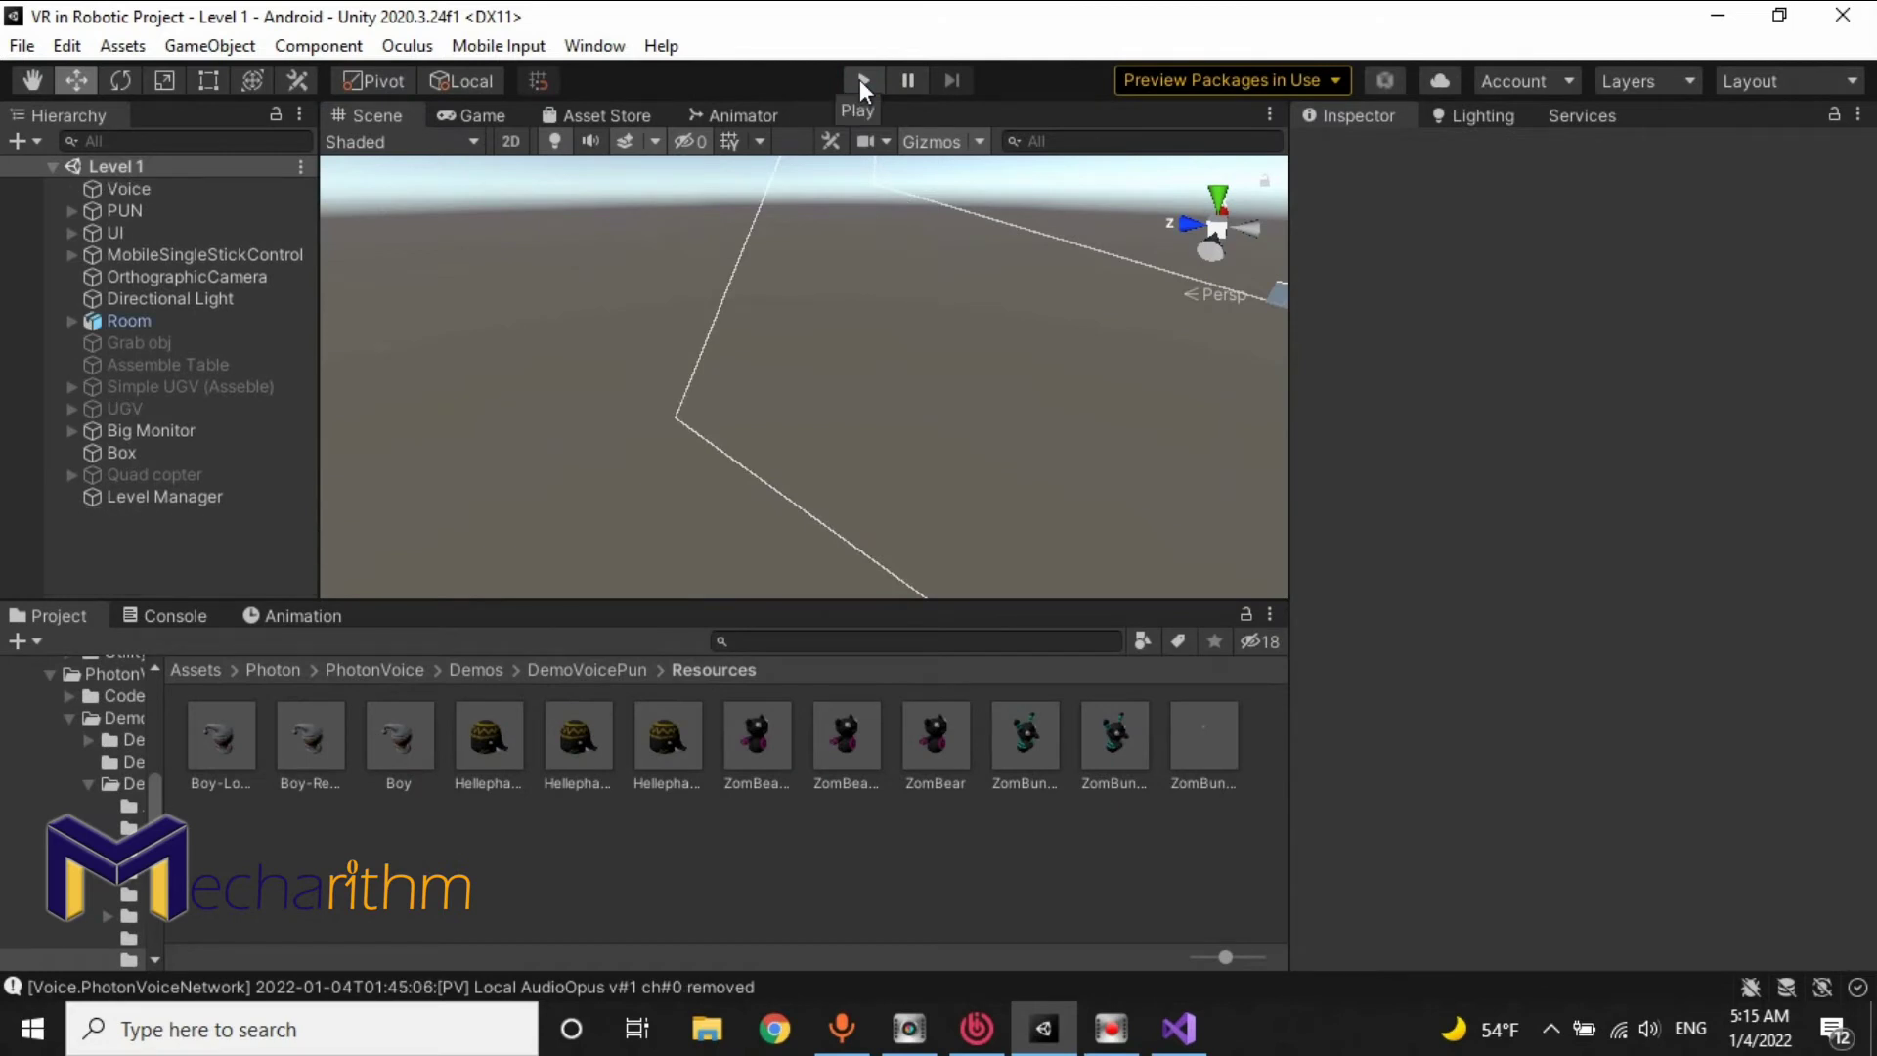
Step: Examine the PUN object's spawn settings and the location of its SpawnPosition child in the room
left_click(139, 211)
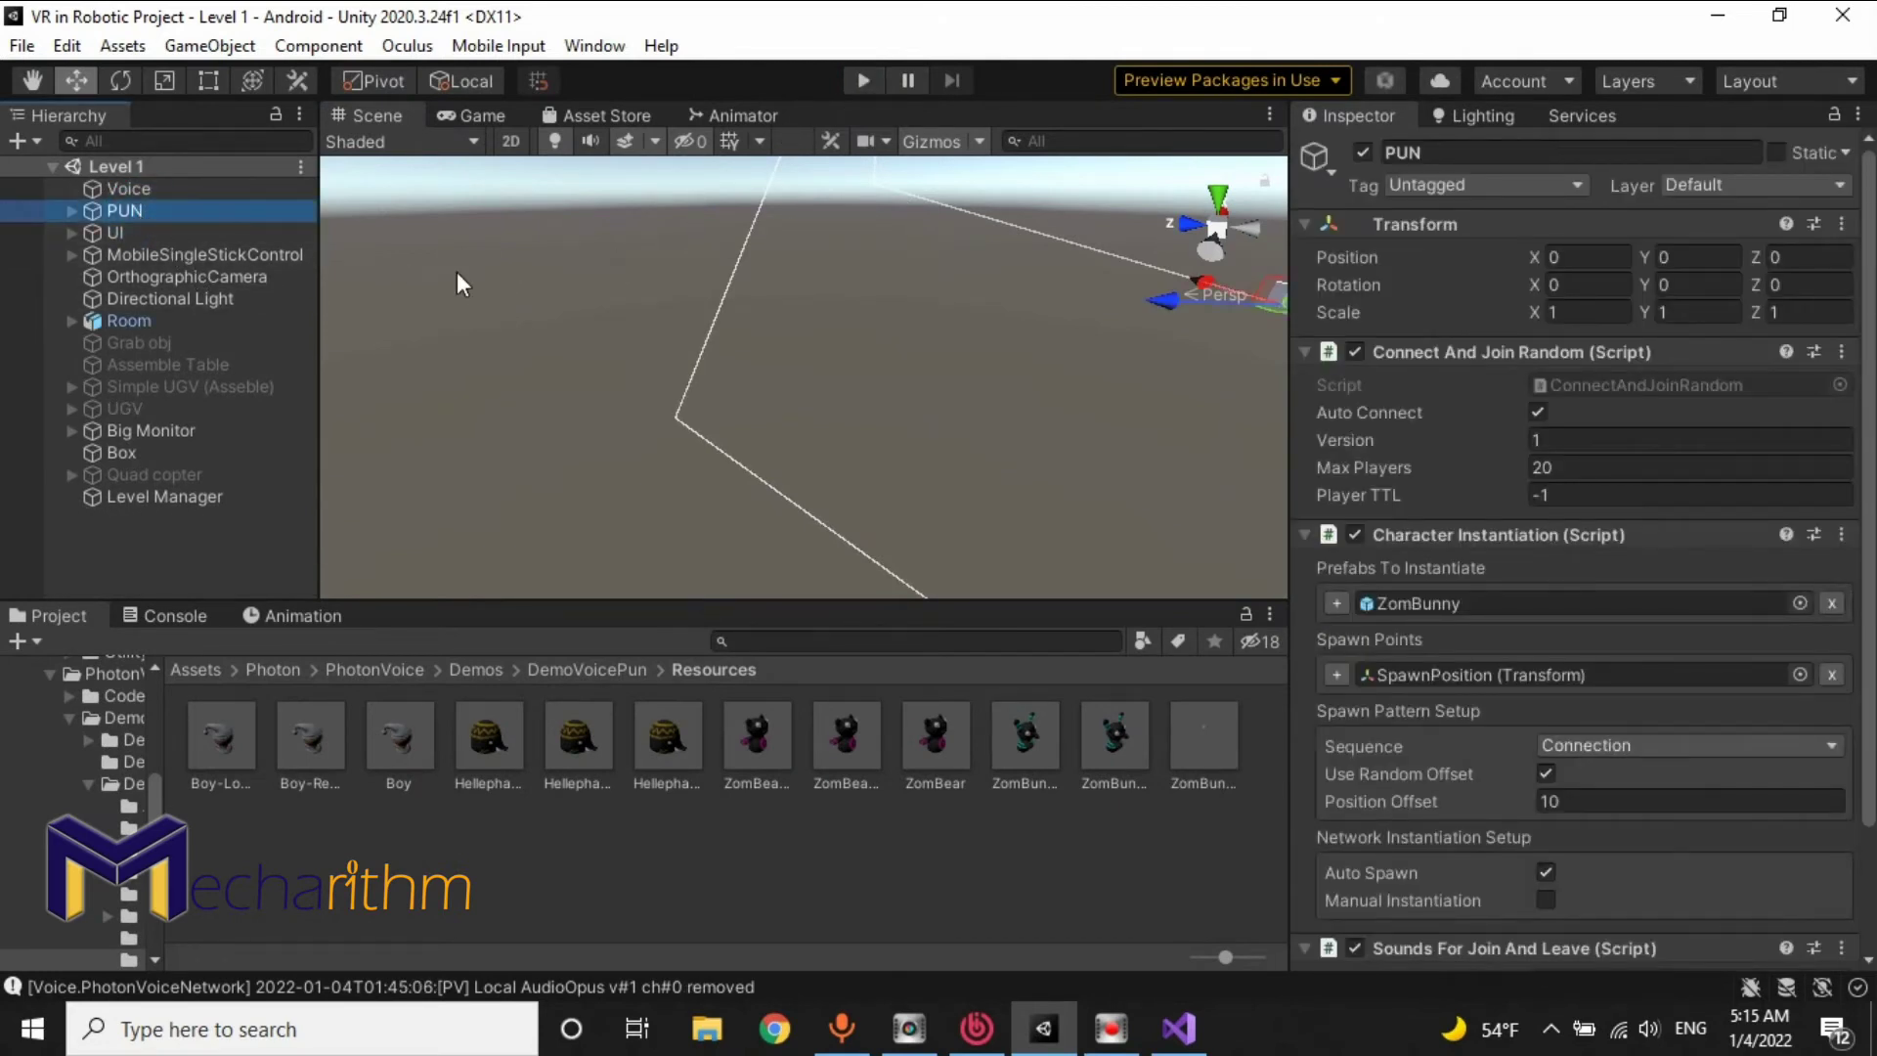
left_click(66, 211)
left_click(147, 231)
left_click_drag(704, 334, 1053, 257, "alt")
key("w")
right_click_drag(1053, 257, 528, 379)
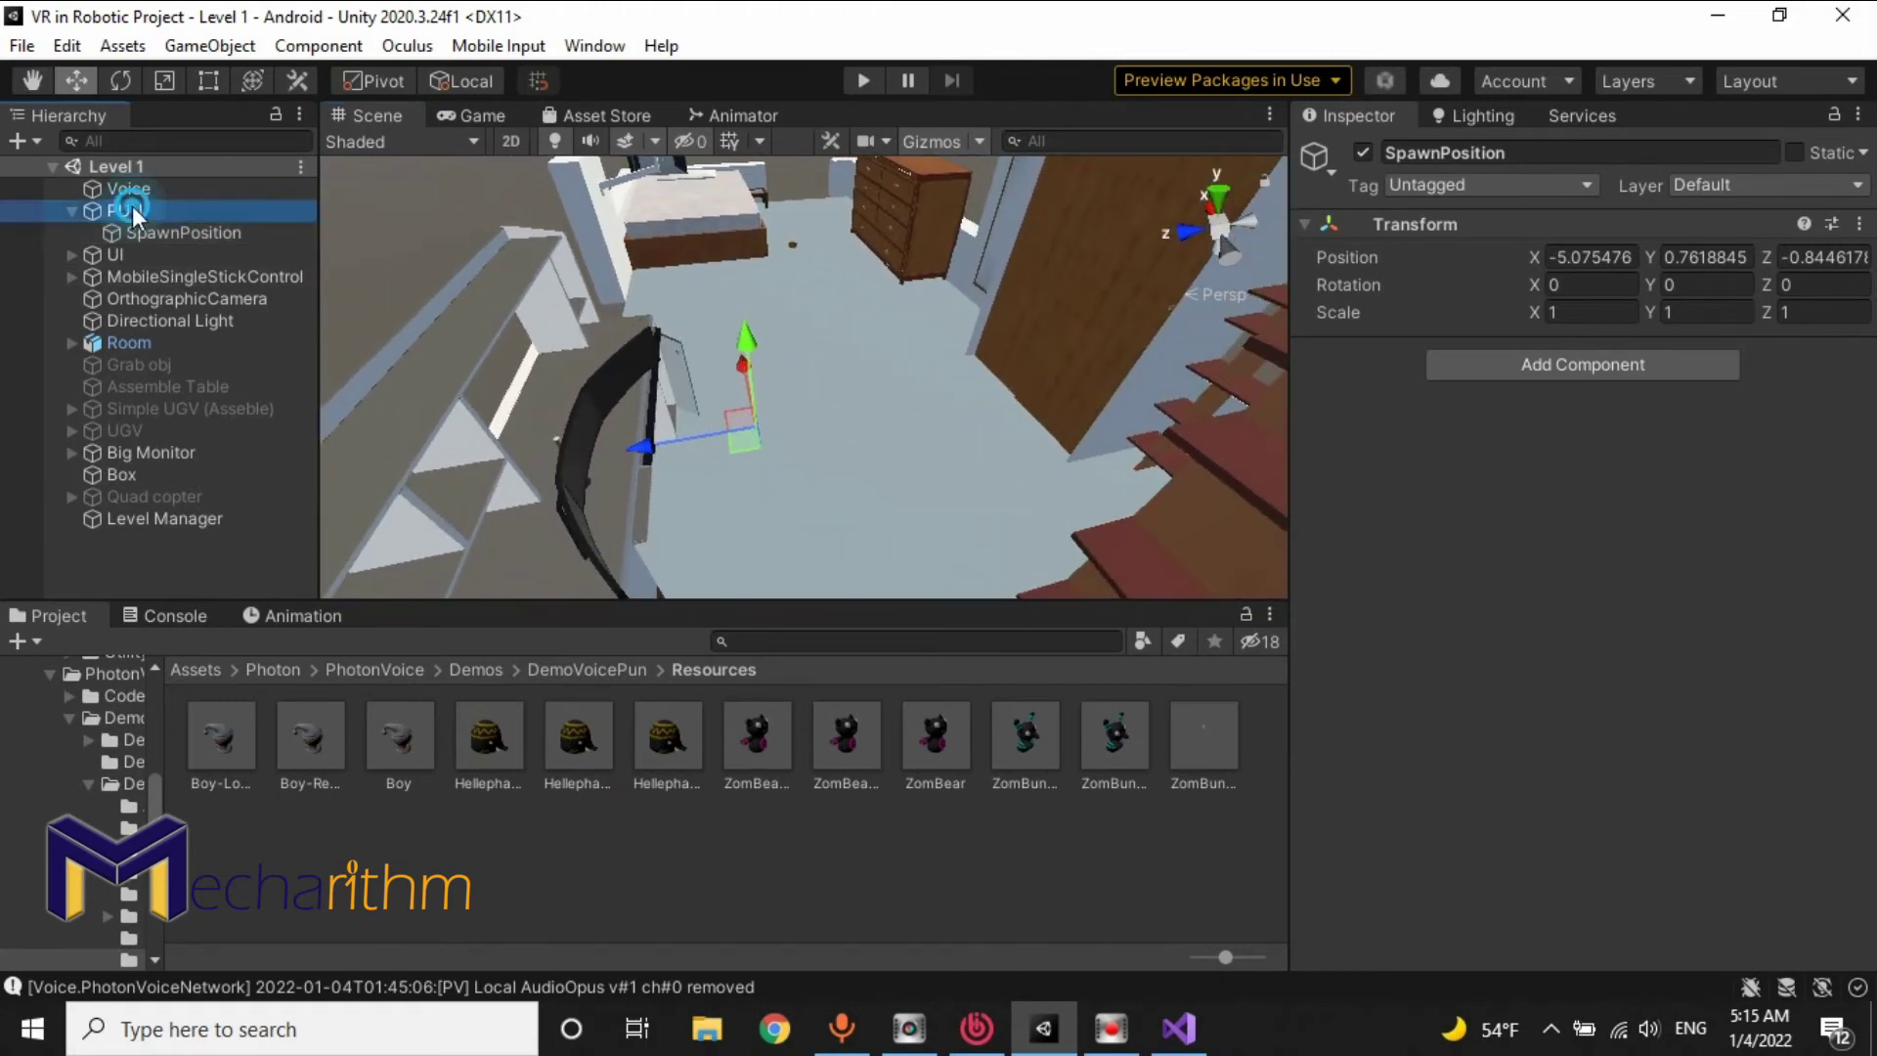
Step: Align the PUN object with a scene view near the desk and reset its rotation to 0, 0, 0
left_click(132, 209)
left_click_drag(531, 337, 611, 281, "alt")
right_click_drag(612, 280, 1739, 56)
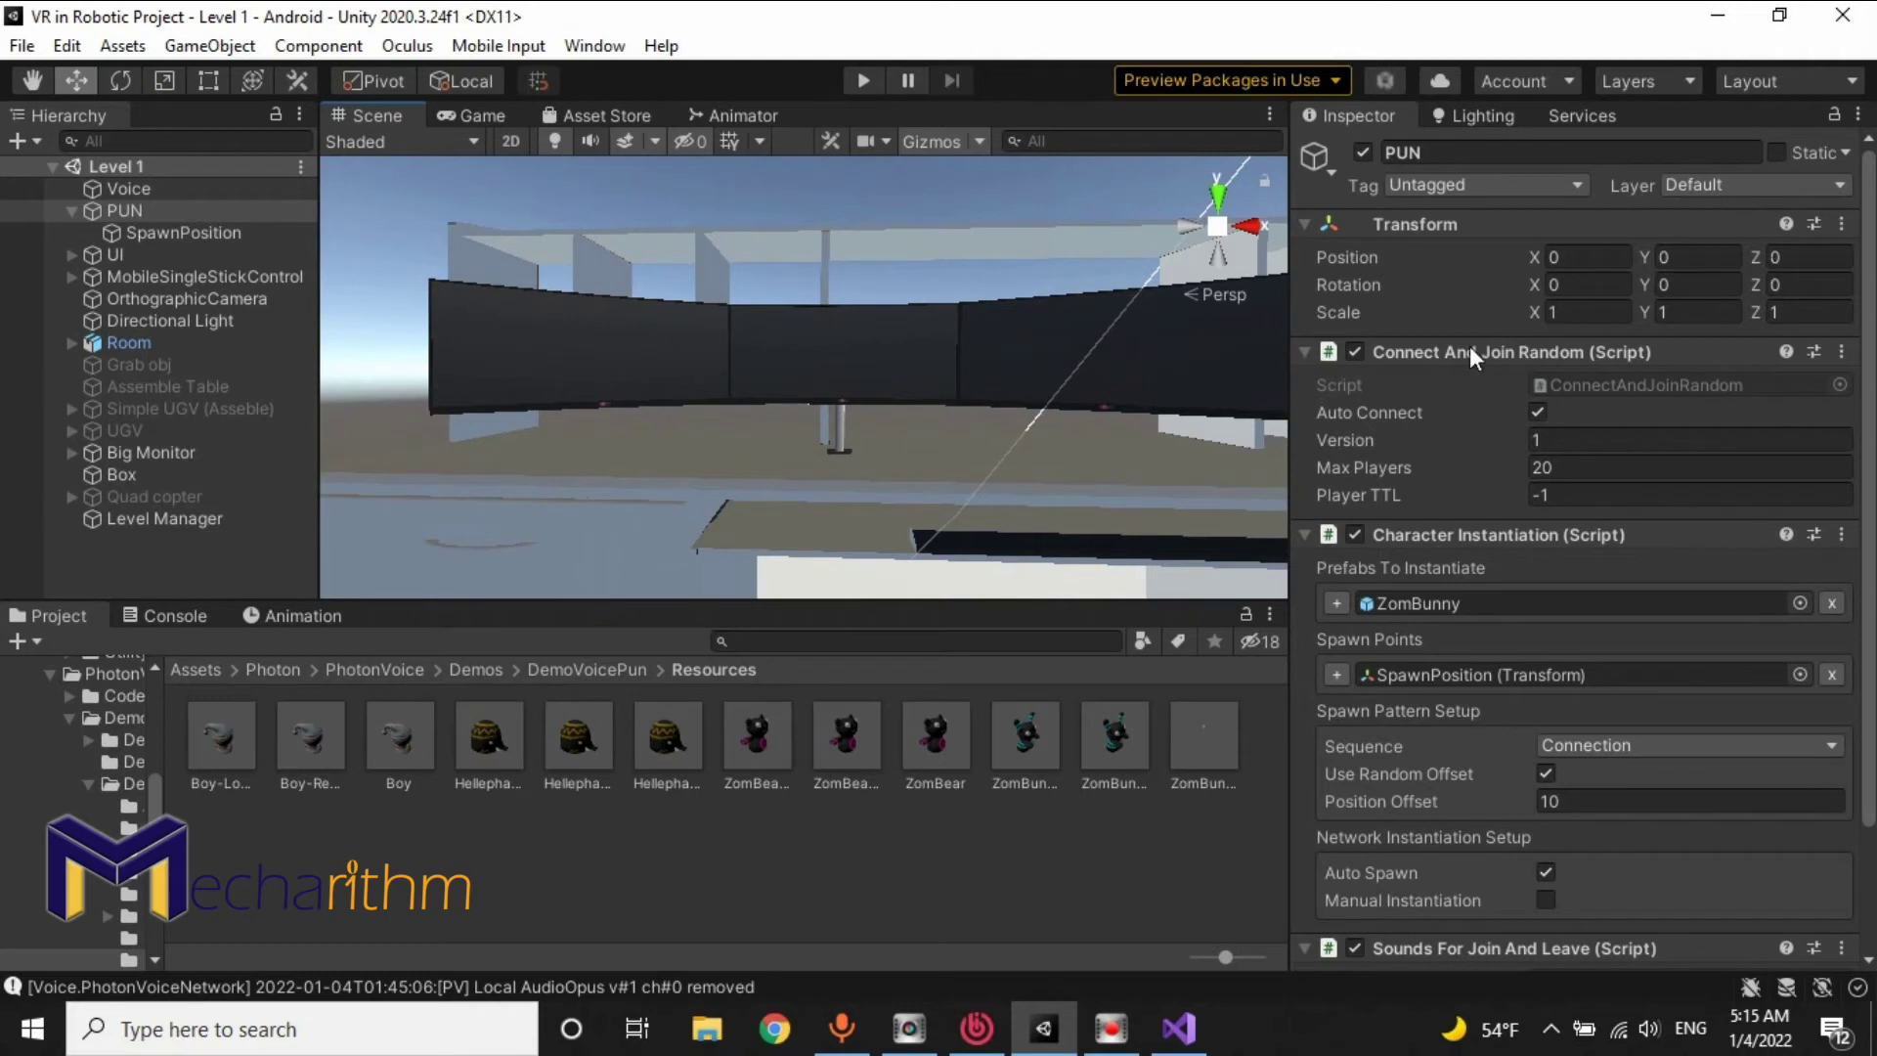
key("ctrl+shift+f")
key("s")
right_click_drag(895, 369, 1353, 454)
left_click(1572, 291)
type("0")
key("Tab")
type("0")
key("Tab")
type("0")
Step: Set the position of PUN's SpawnPosition child to 0, 0, 0
left_click(142, 234)
left_click(1591, 256)
type("0")
key("Tab")
type("0")
key("Tab")
type("0")
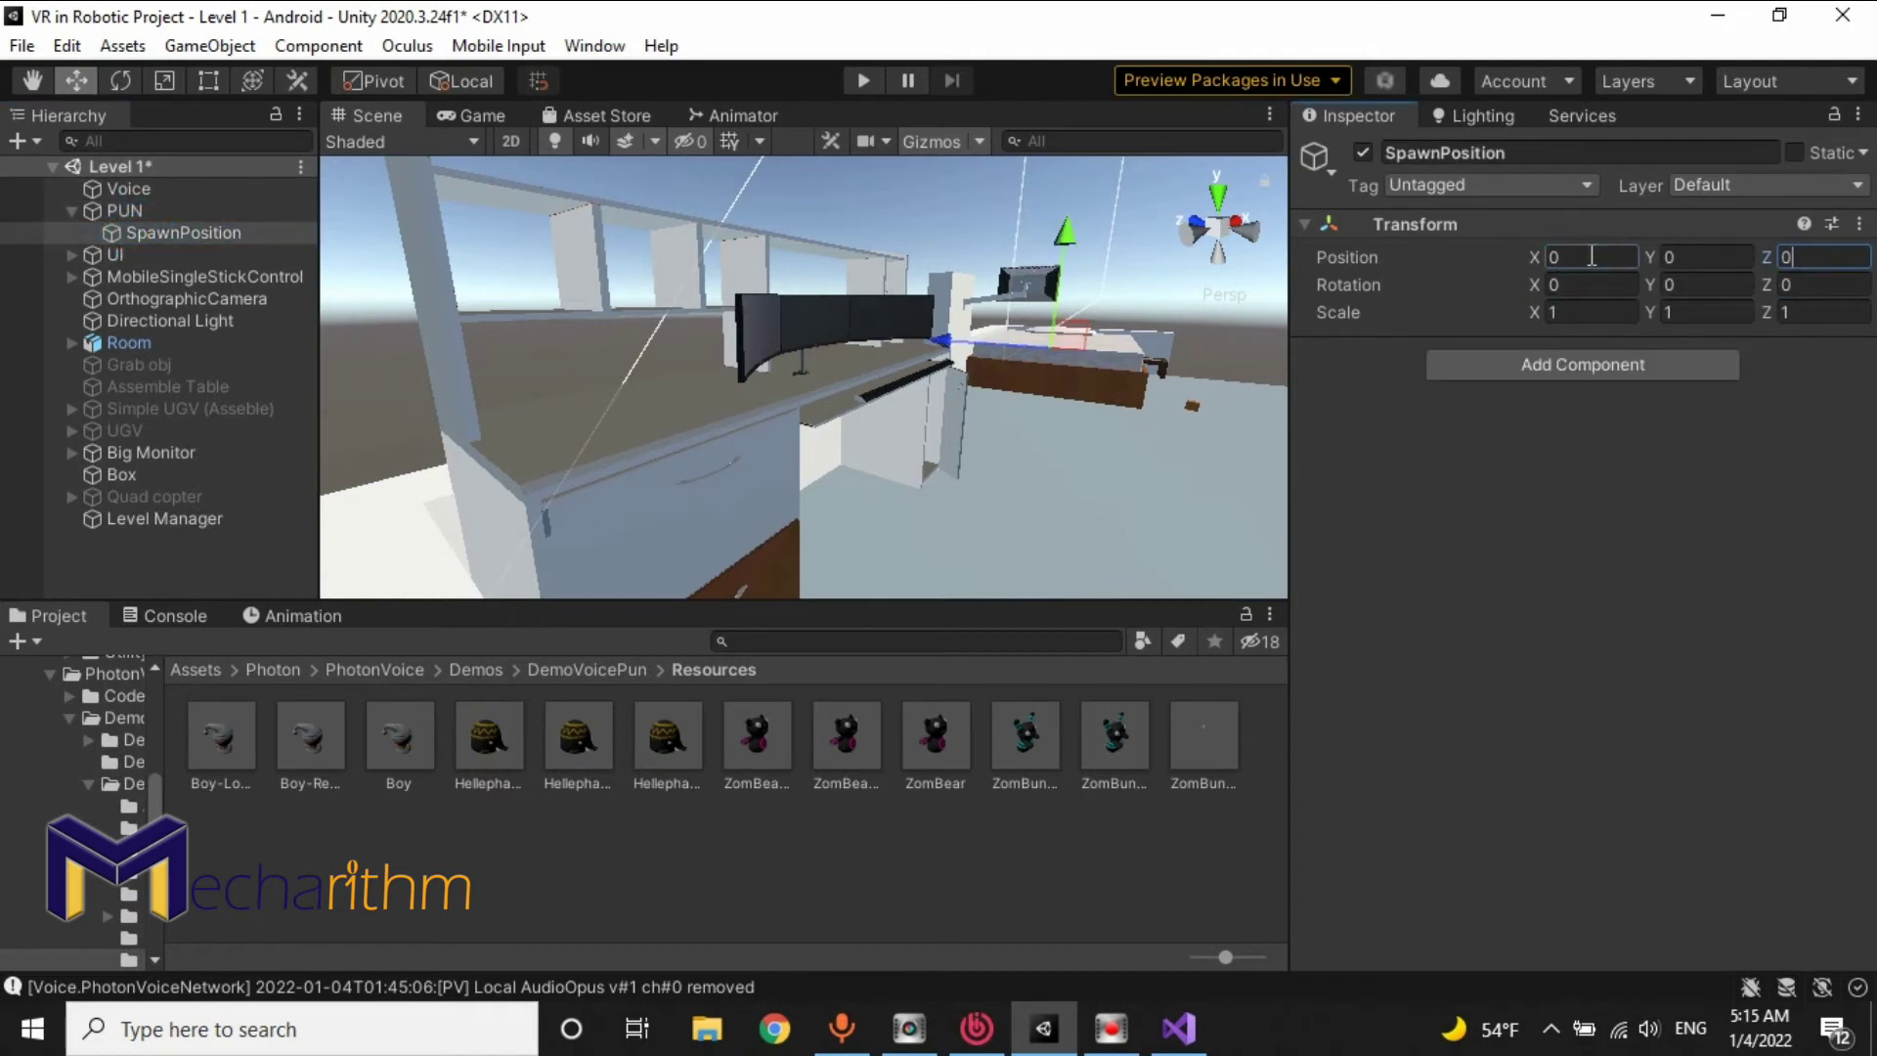
right_click_drag(981, 430, 782, 509)
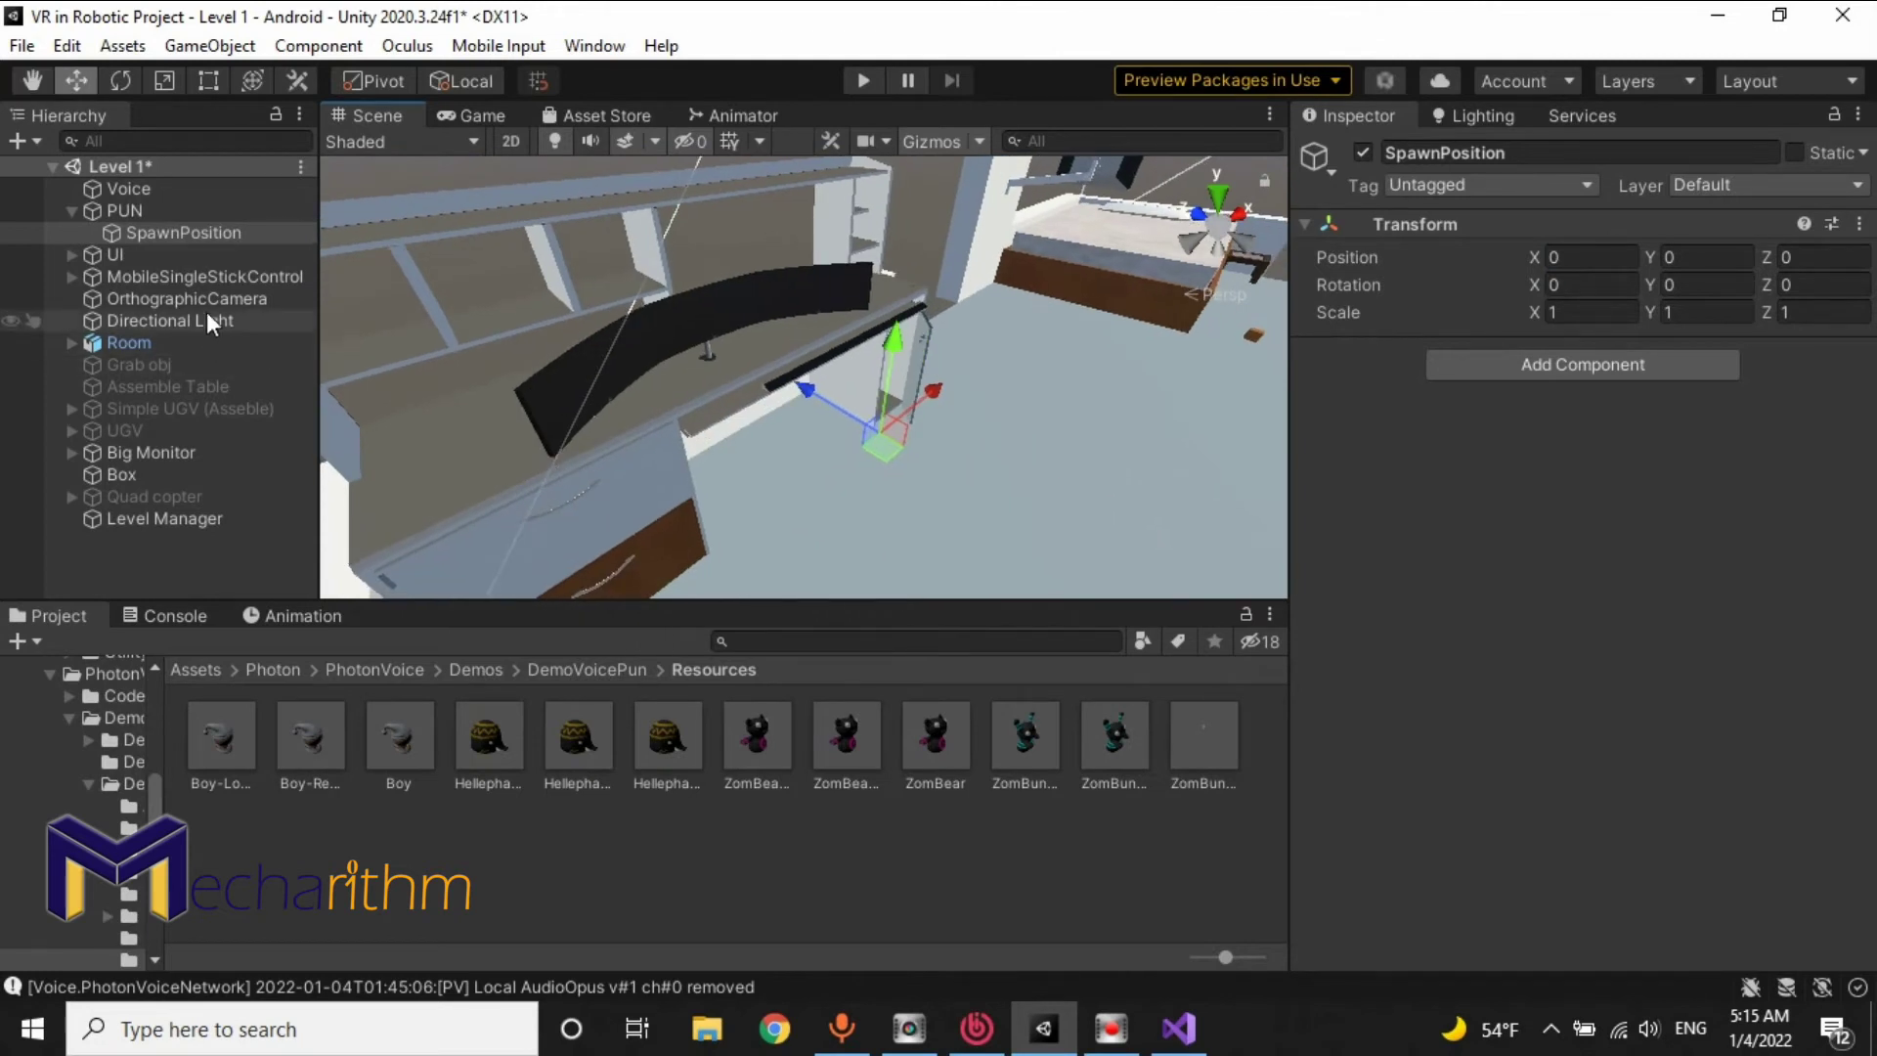
Step: Check the SpawnPosition reference in PUN's Character Instantiation script, collapse PUN and save the scene
left_click(71, 213)
left_click(78, 213)
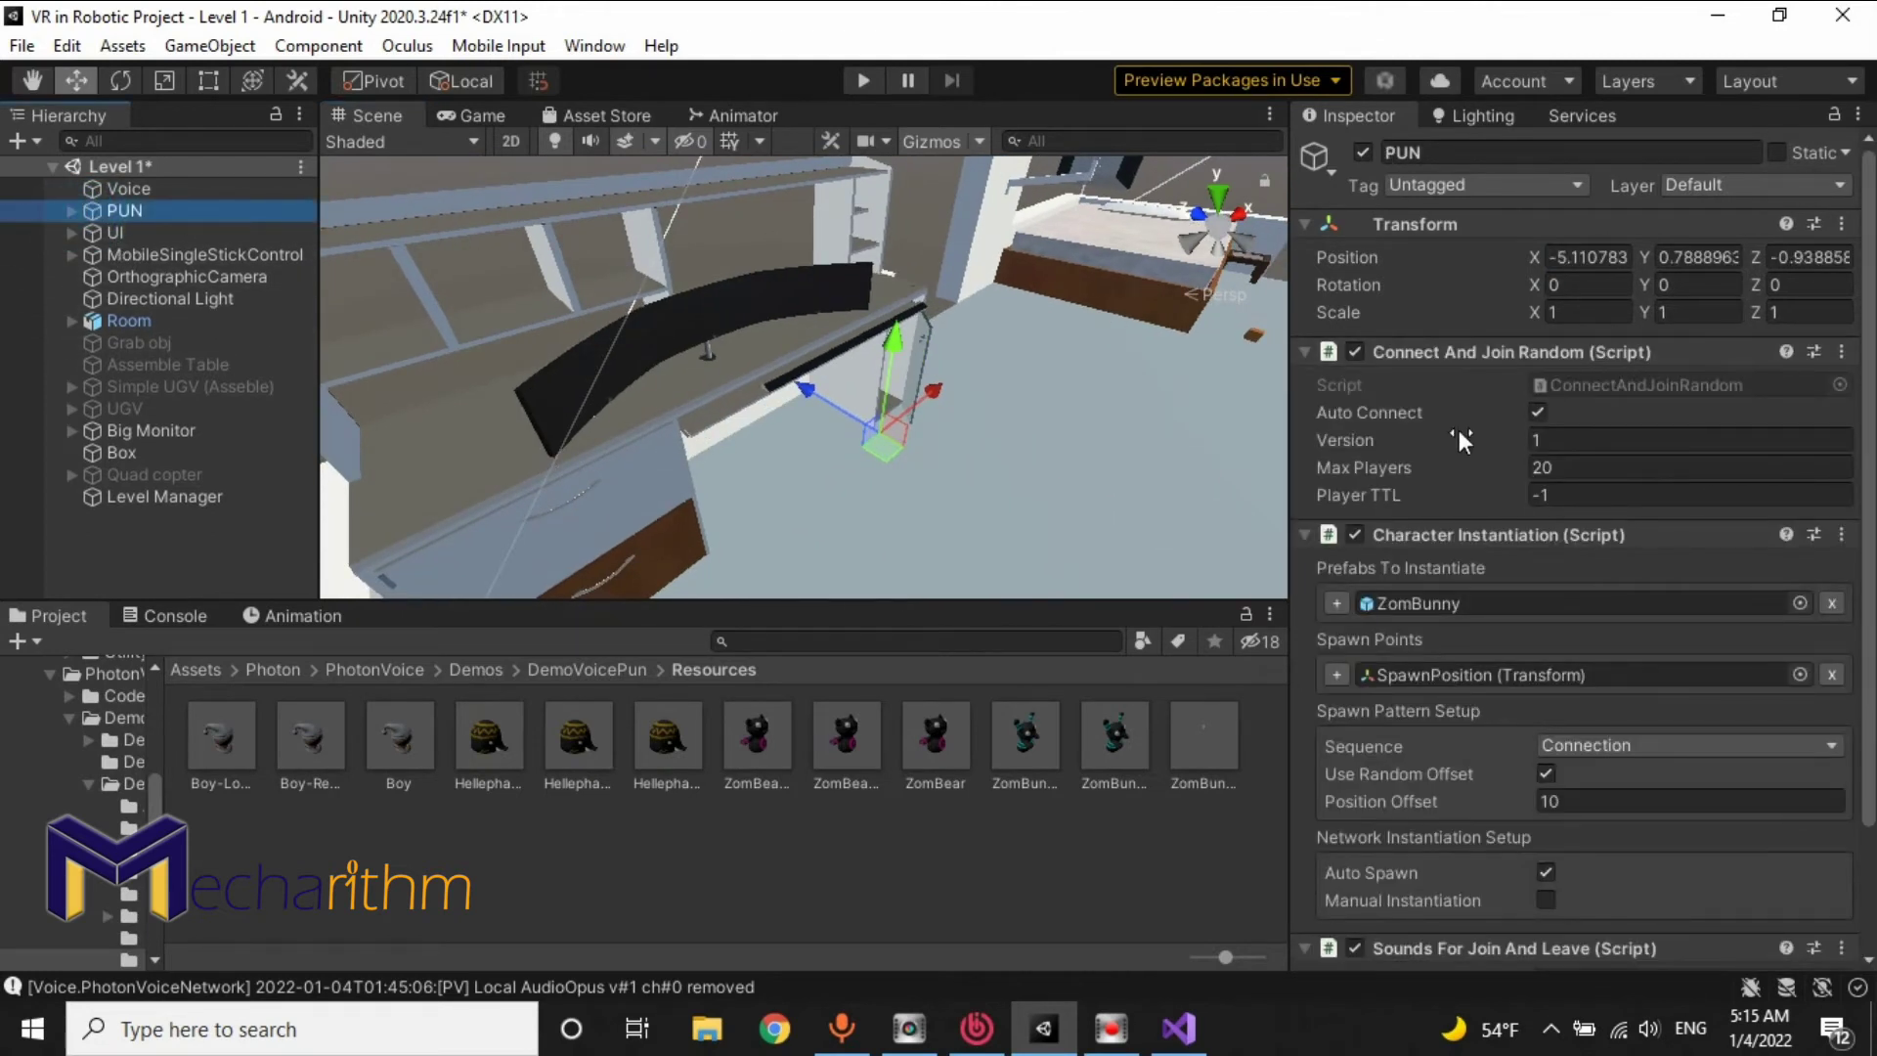
left_click(1475, 673)
left_click(153, 232)
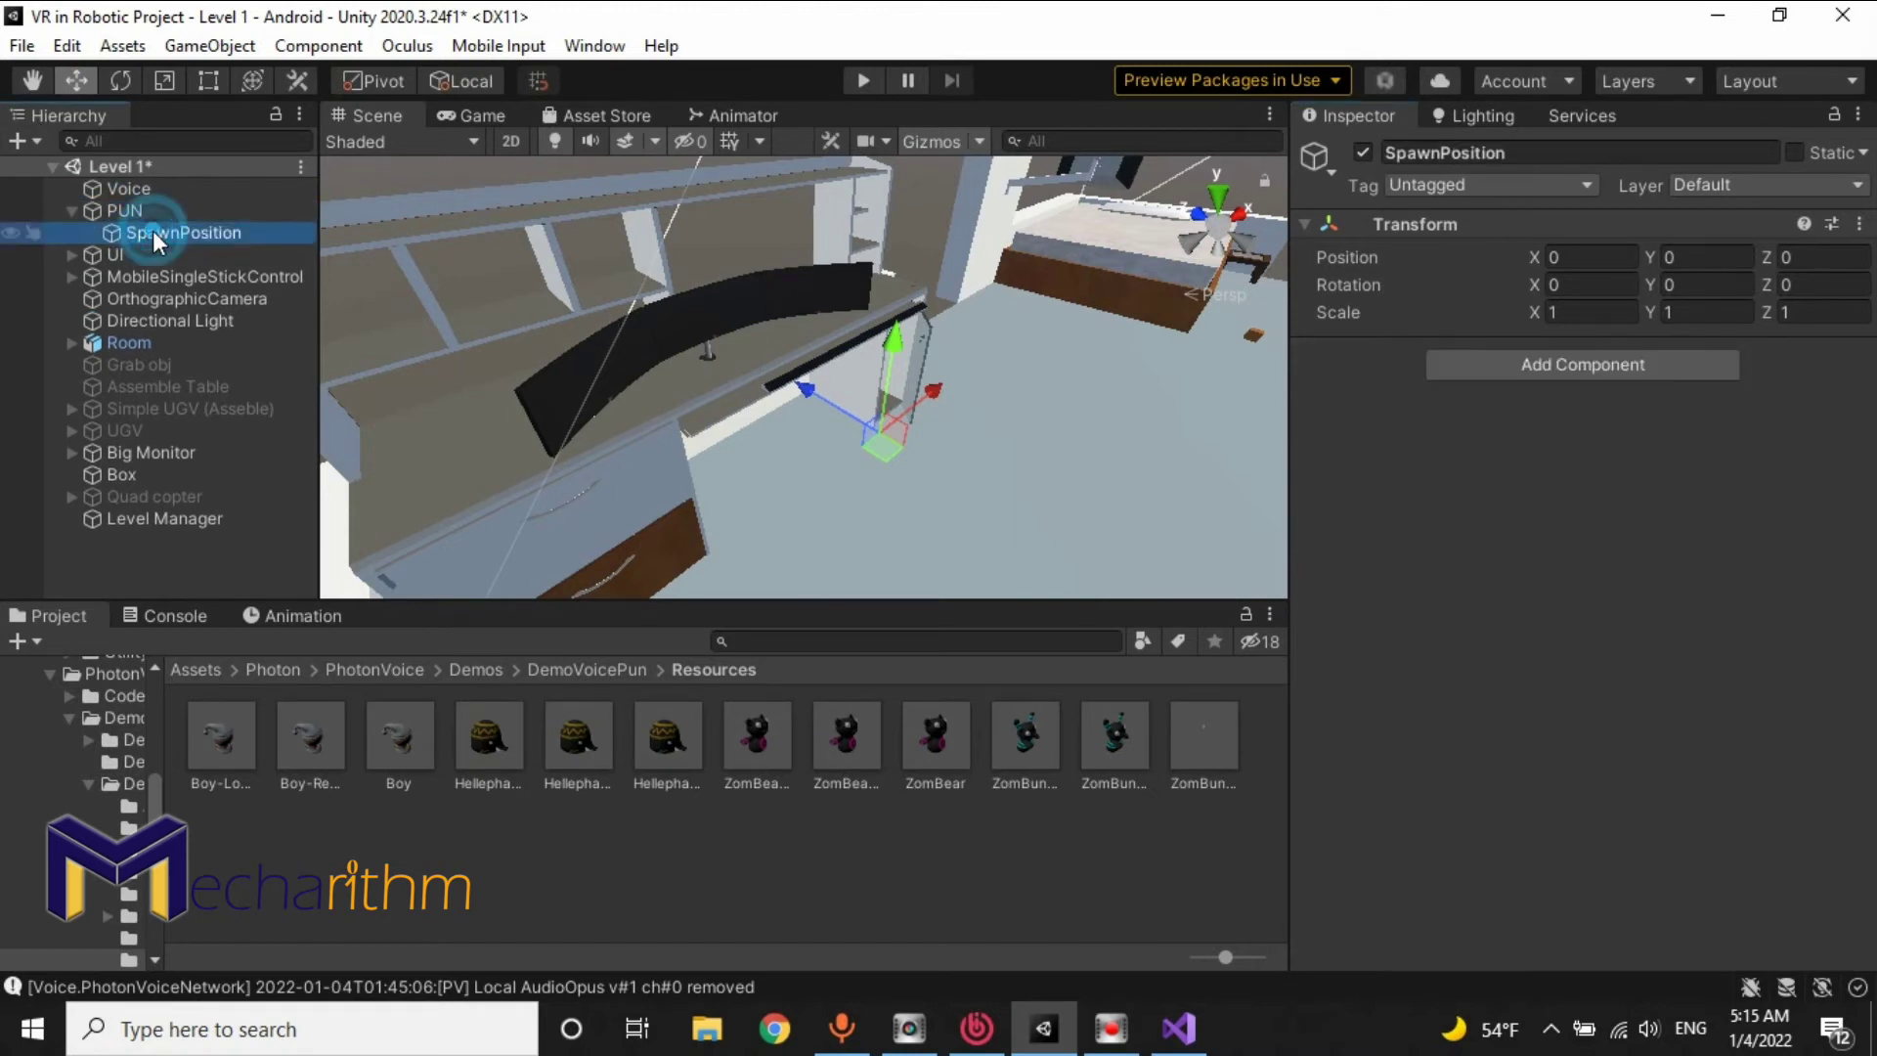
left_click(81, 209)
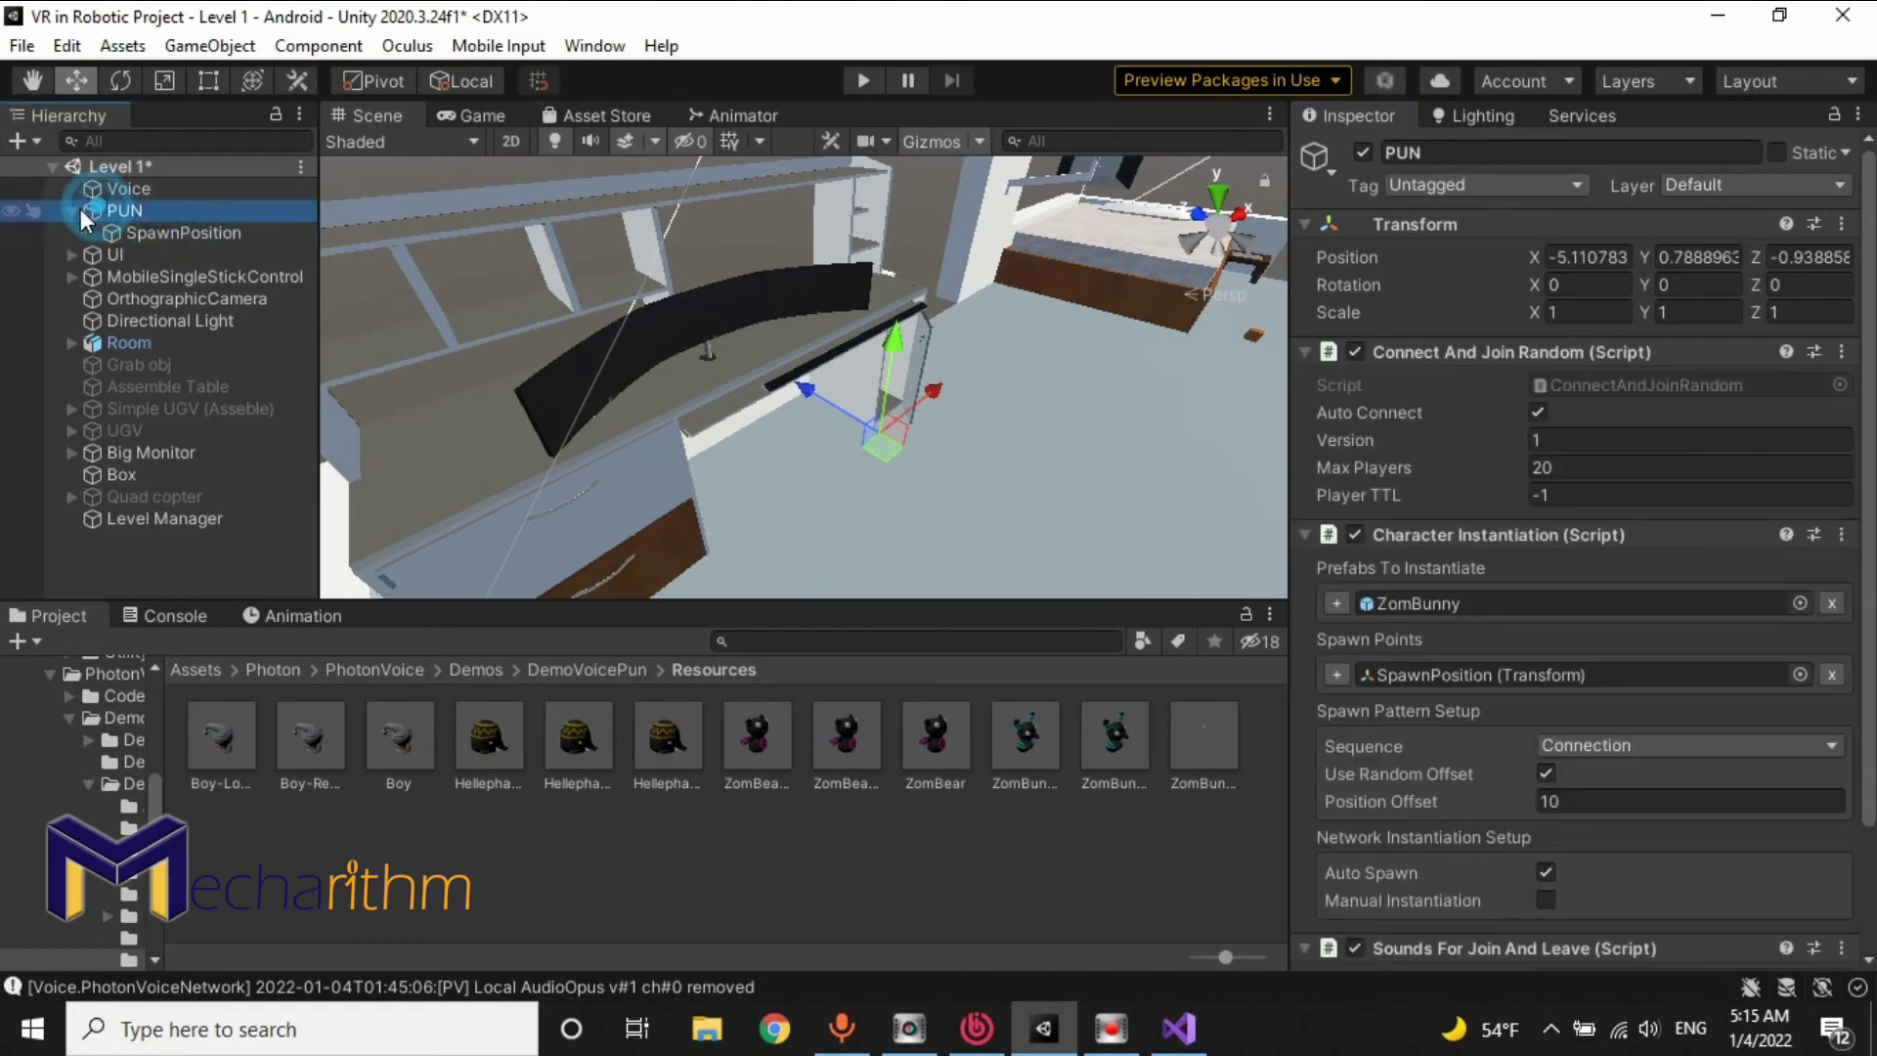
left_click(74, 212)
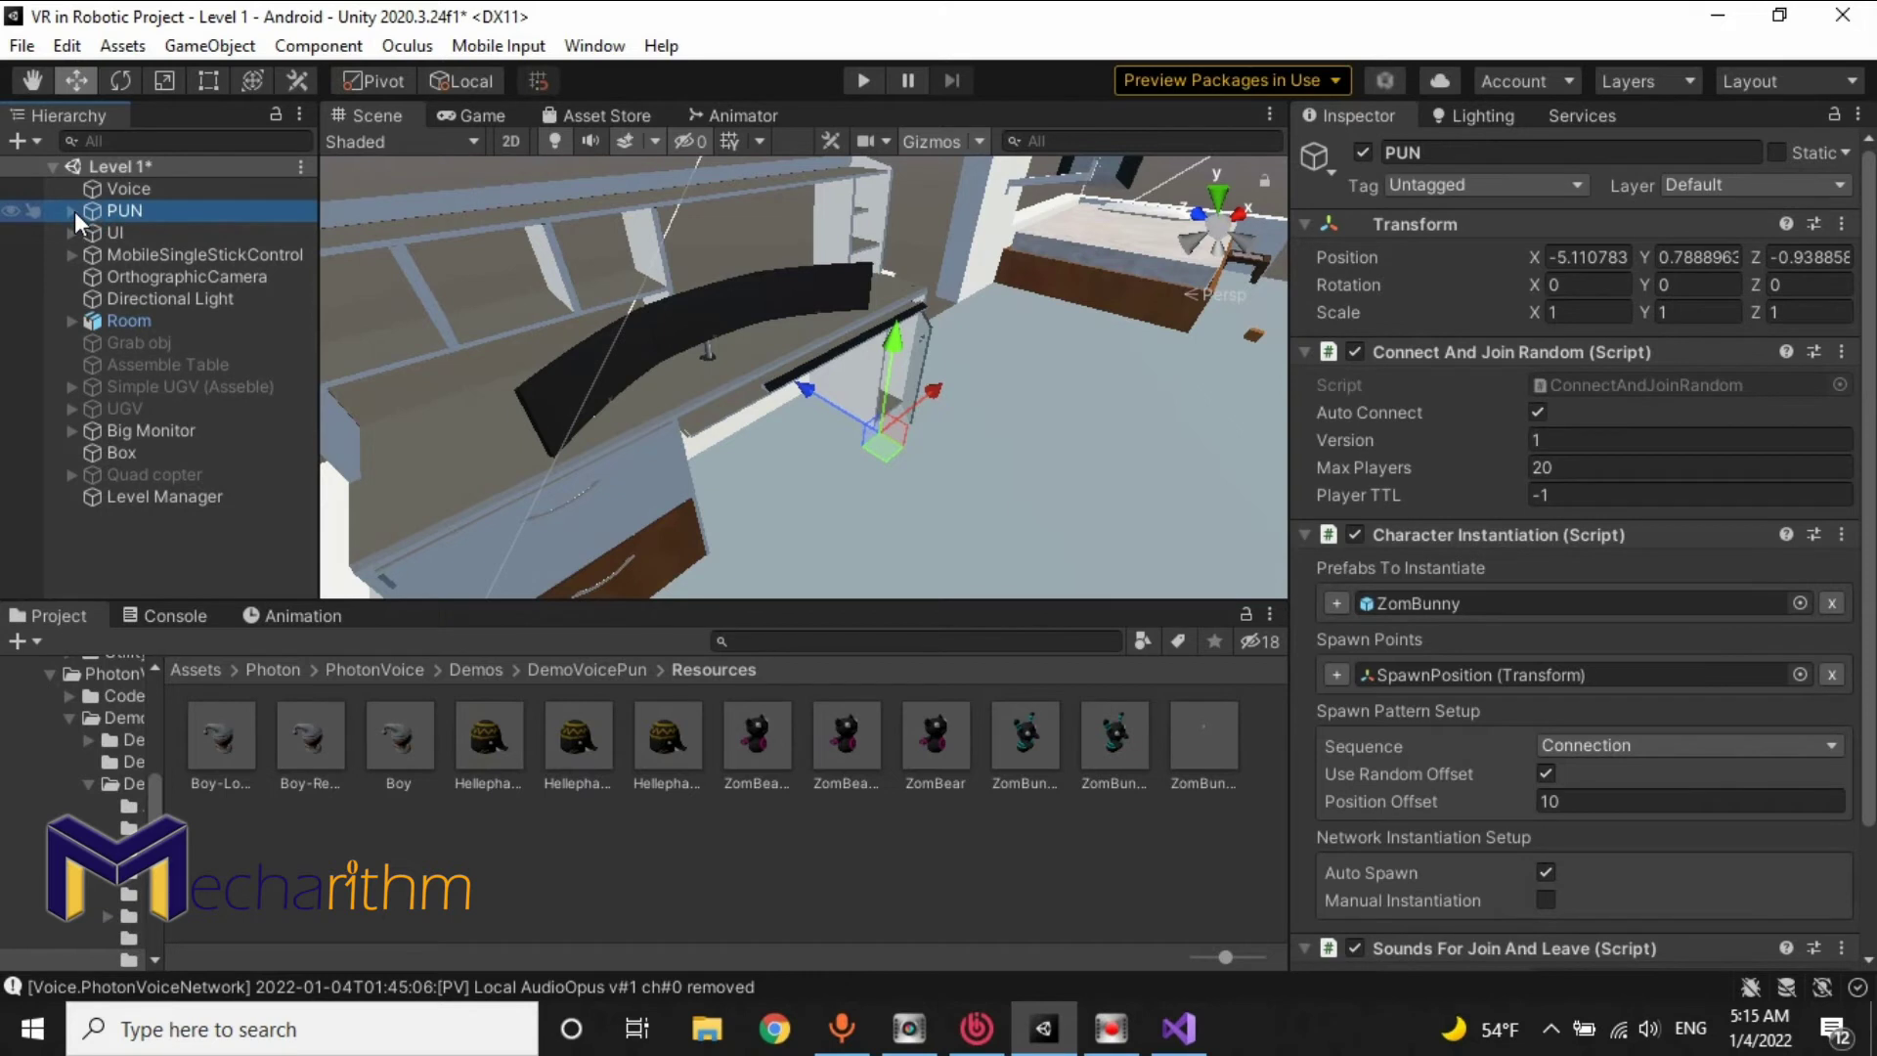
key("ctrl+s")
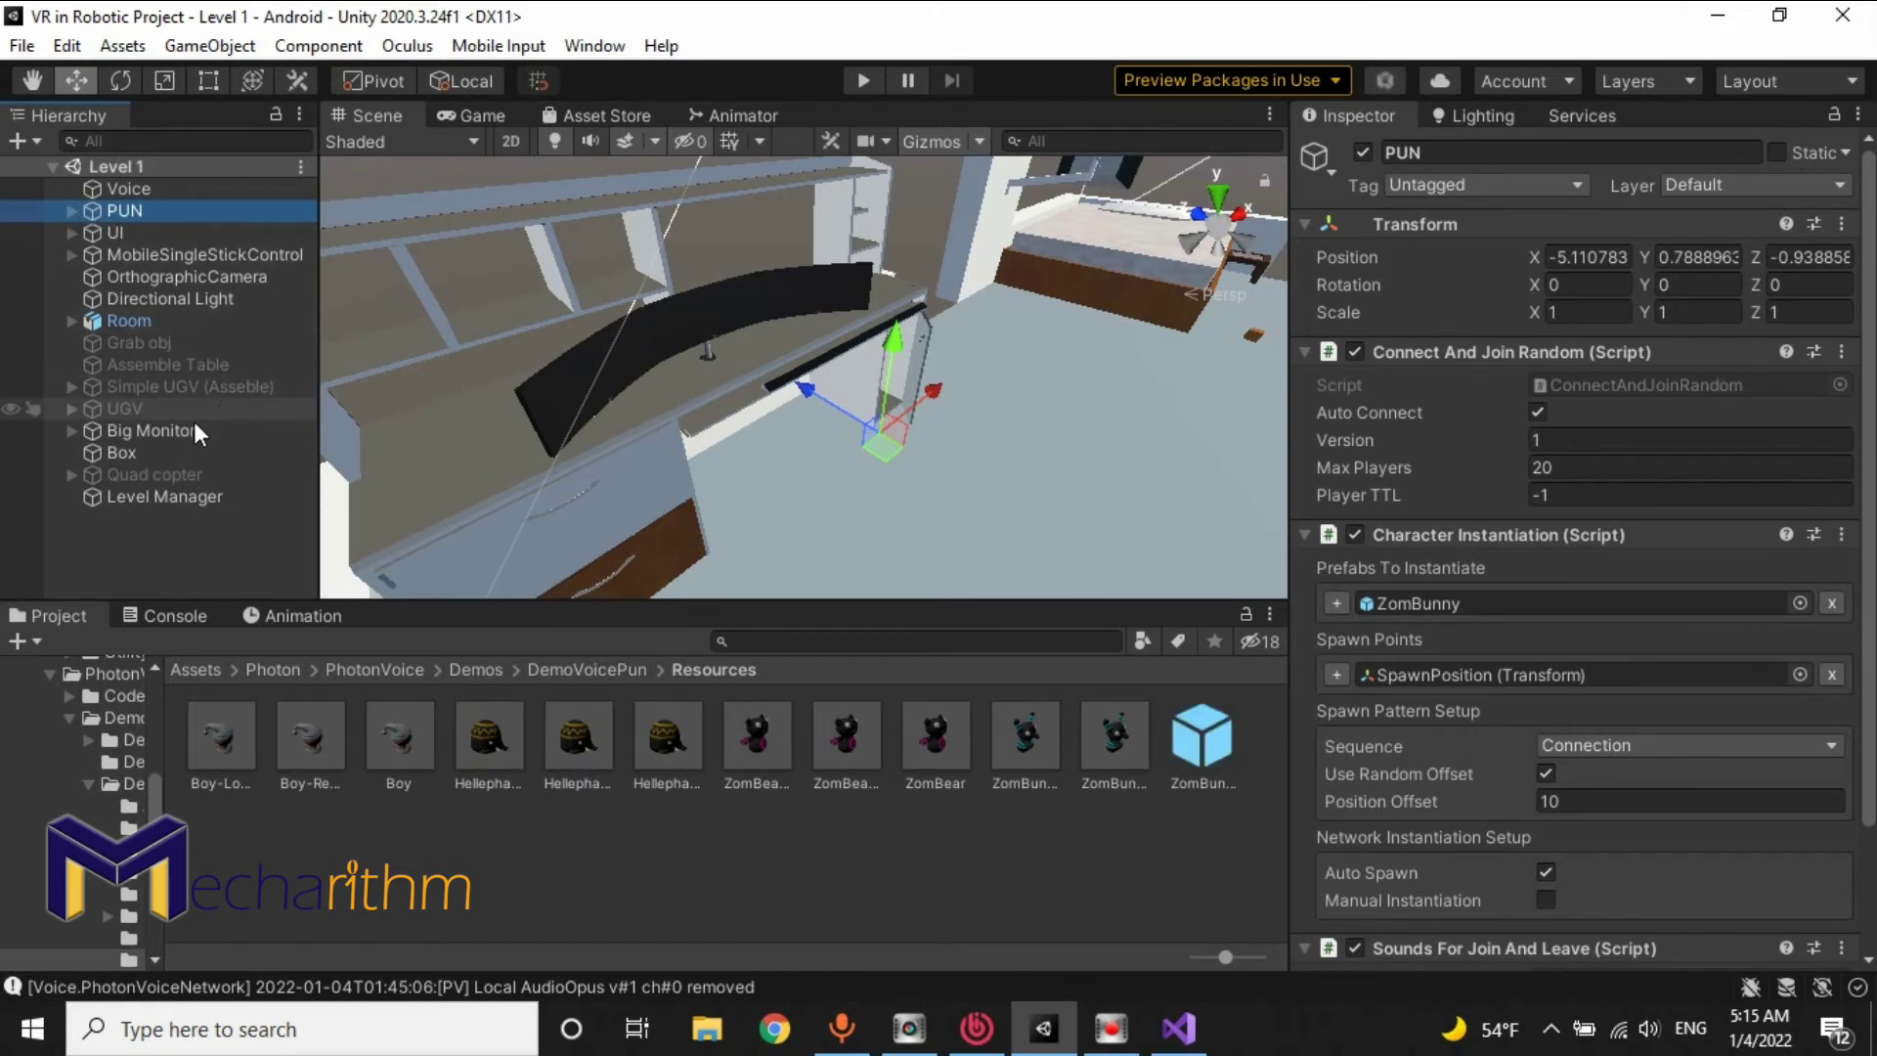
Step: Inspect the ZomBunny prefab, run the scene and frame the spawned ZomBunny(Clone) in the Scene view
left_click(1184, 741)
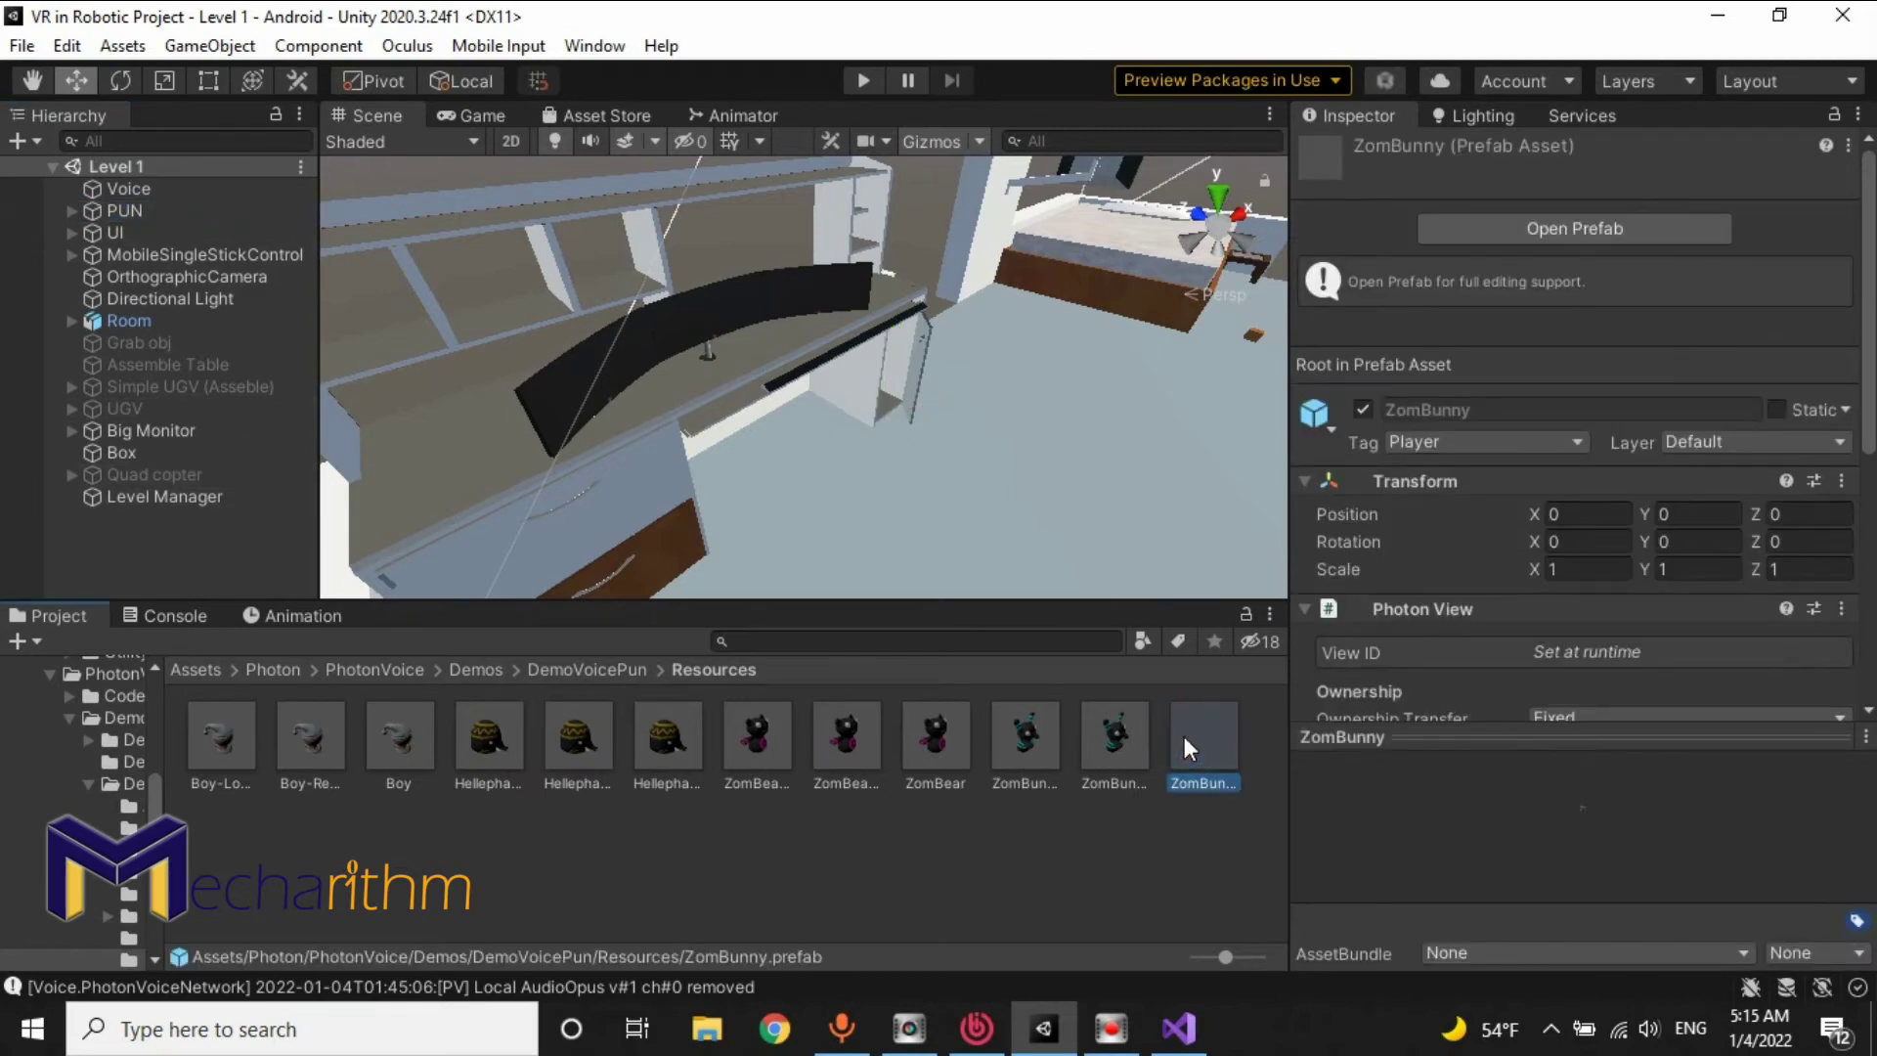
left_click(861, 82)
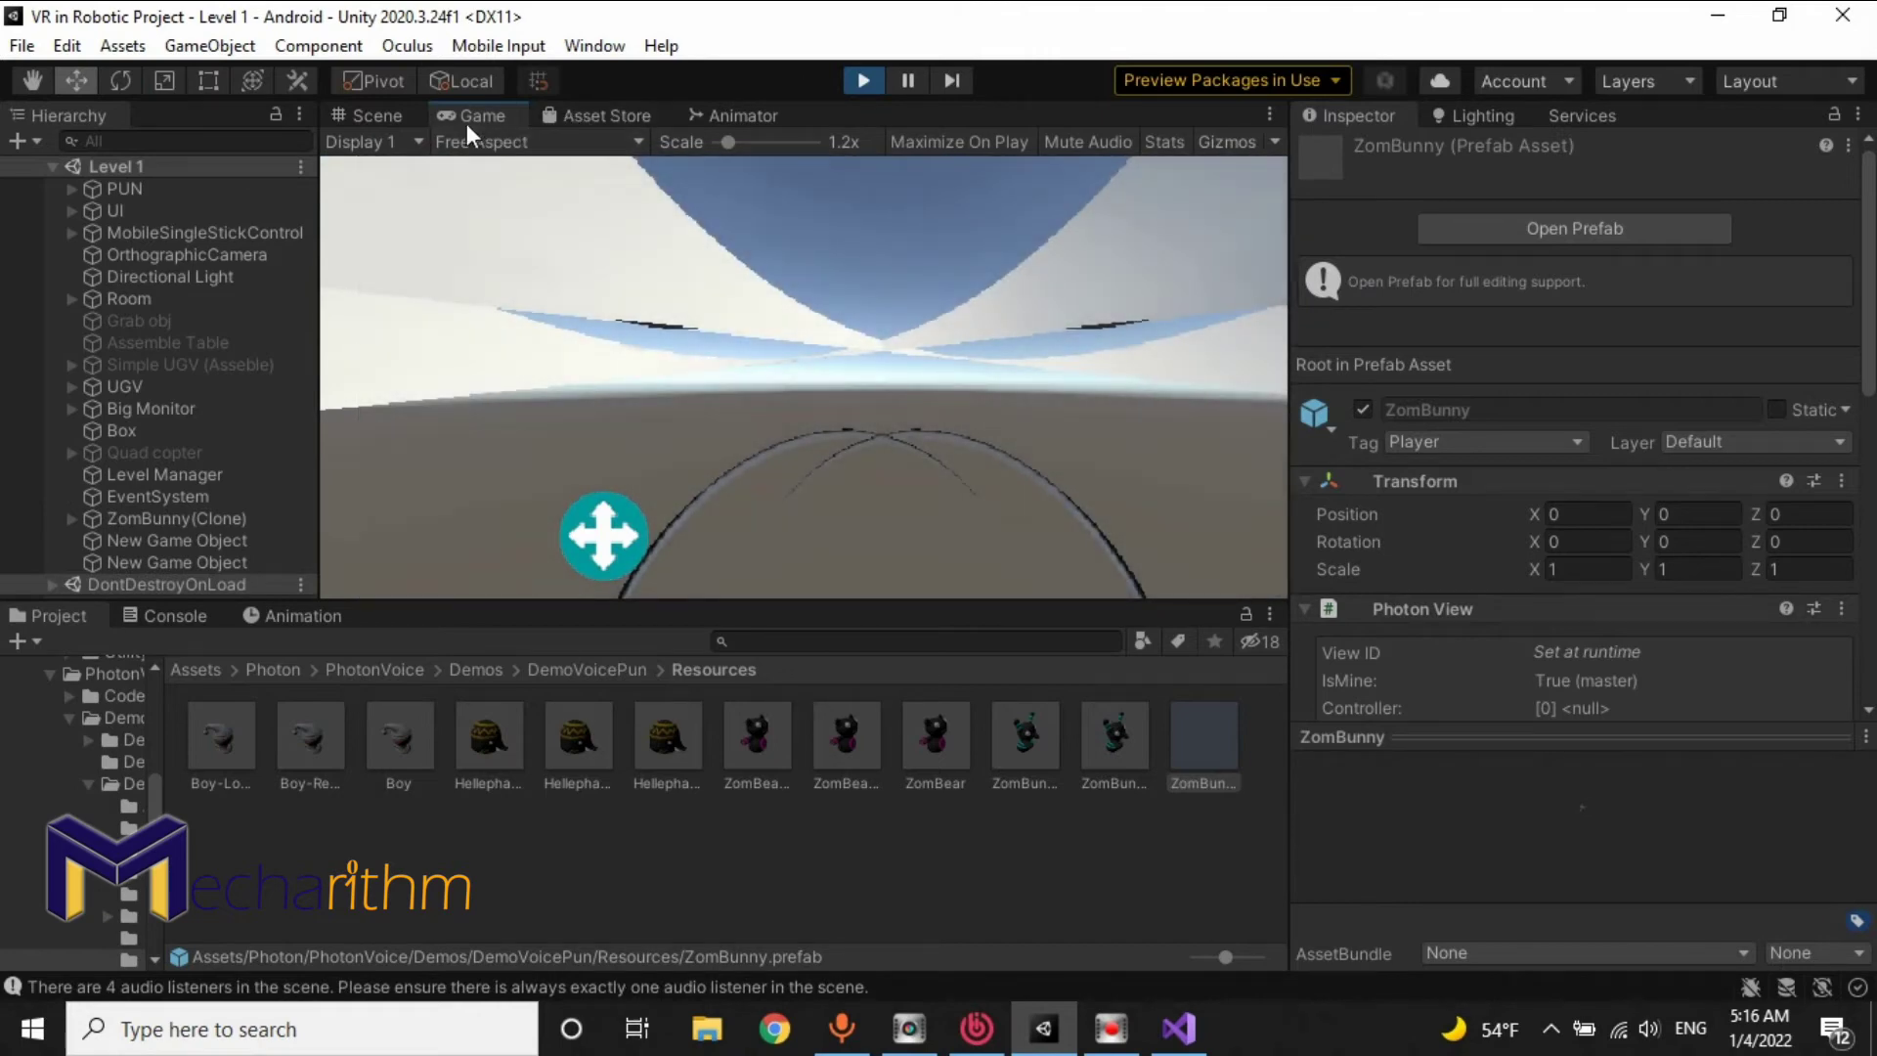
left_click(374, 113)
mouse_move(440, 195)
right_mouse_down()
mouse_move(1059, 217)
mouse_move(800, 209)
mouse_move(411, 293)
right_mouse_up()
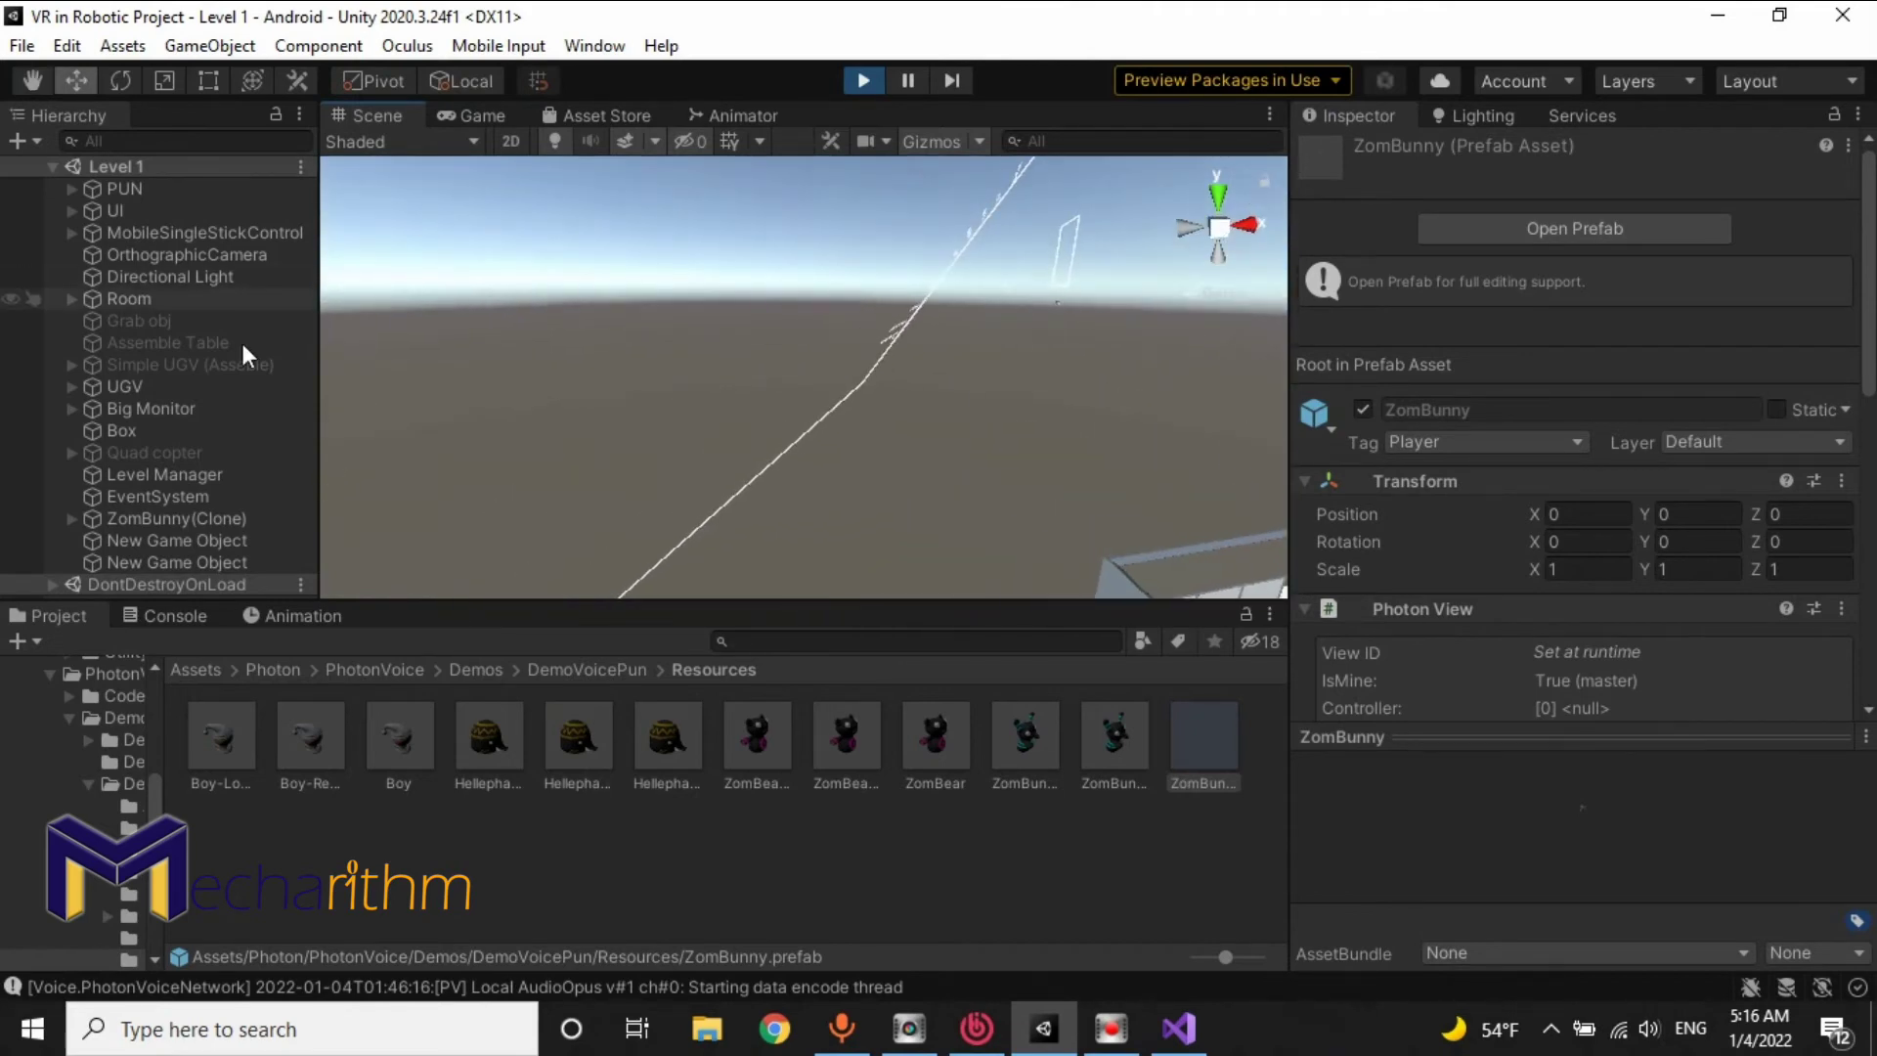
left_click(178, 521)
double_click(179, 525)
Step: Move ZomBunny(Clone) in the running scene beside the UGV, to about X -4.5, Y 0.255, Z -1.69
mouse_move(877, 395)
right_mouse_down()
mouse_move(1225, 454)
mouse_move(1186, 532)
mouse_move(853, 231)
right_mouse_up()
left_click_drag(735, 208, 1007, 370)
right_click_drag(1007, 369, 1094, 340)
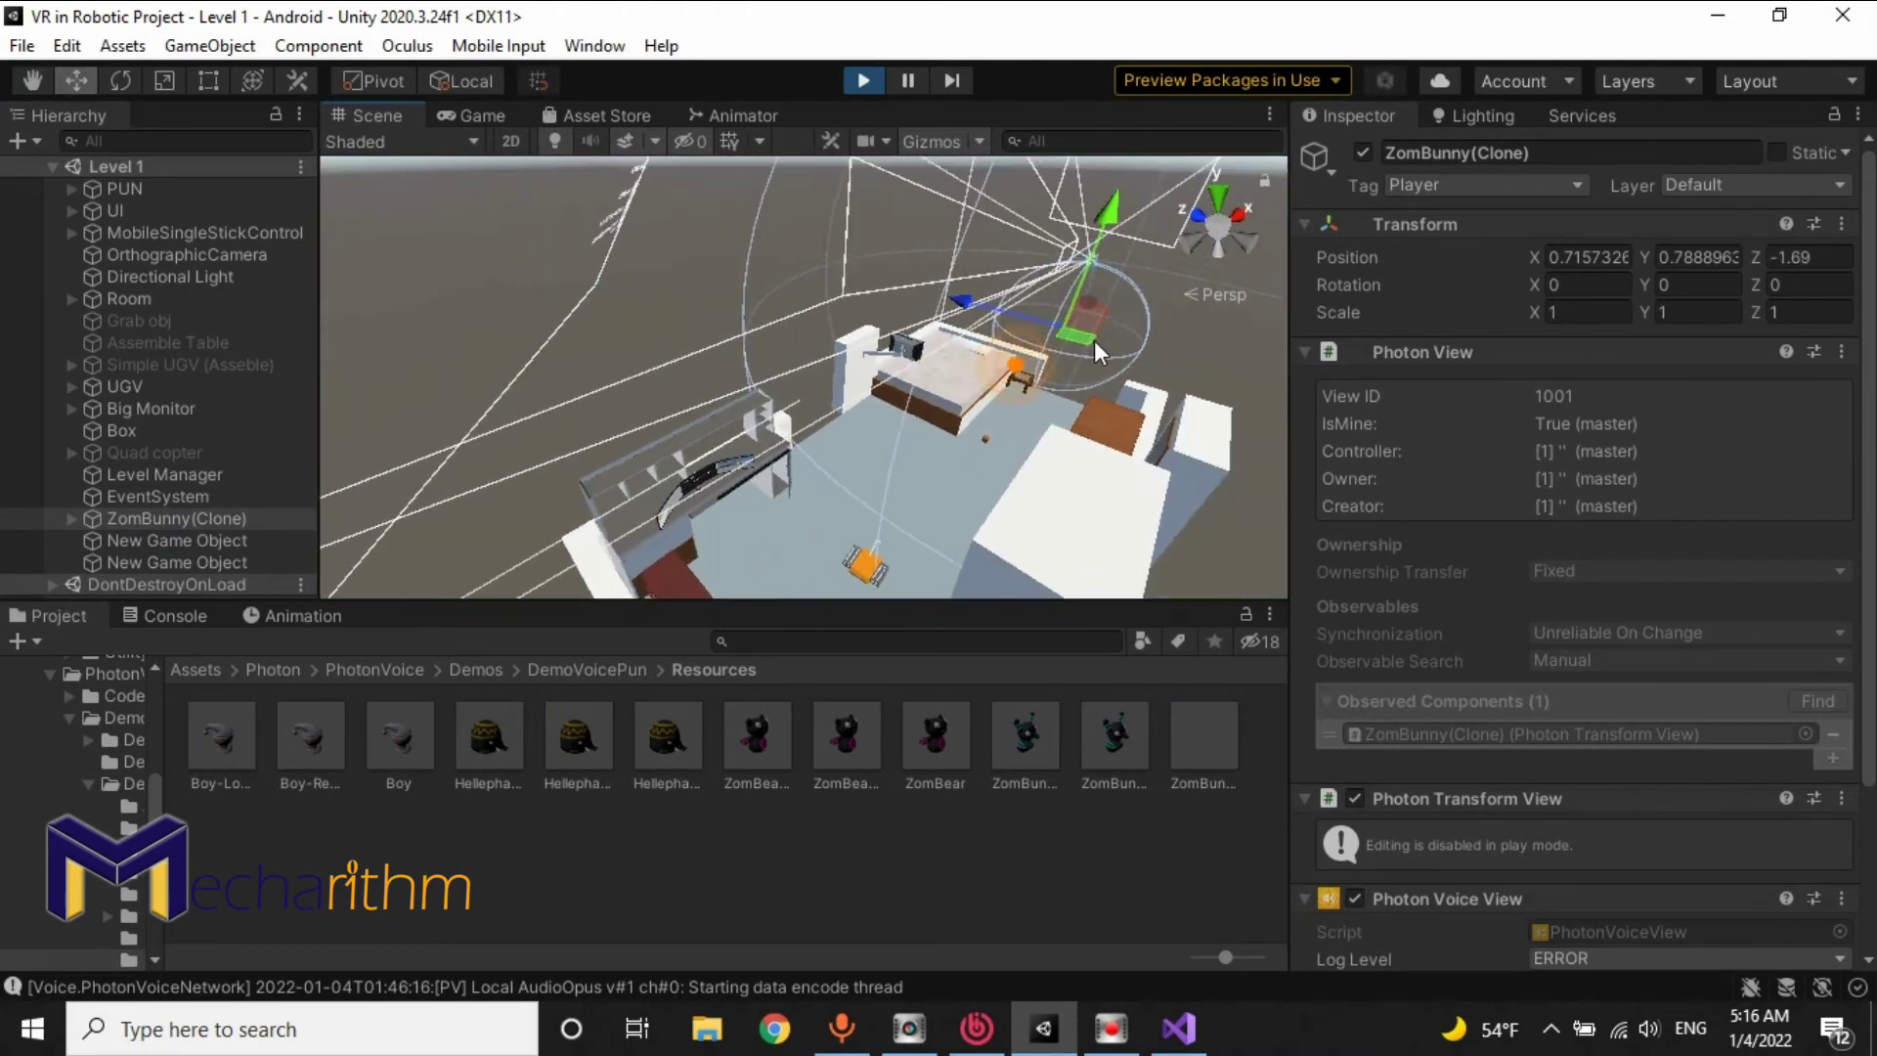
left_click_drag(1090, 302, 907, 419)
right_click_drag(906, 418, 909, 347)
left_click_drag(909, 349, 918, 449)
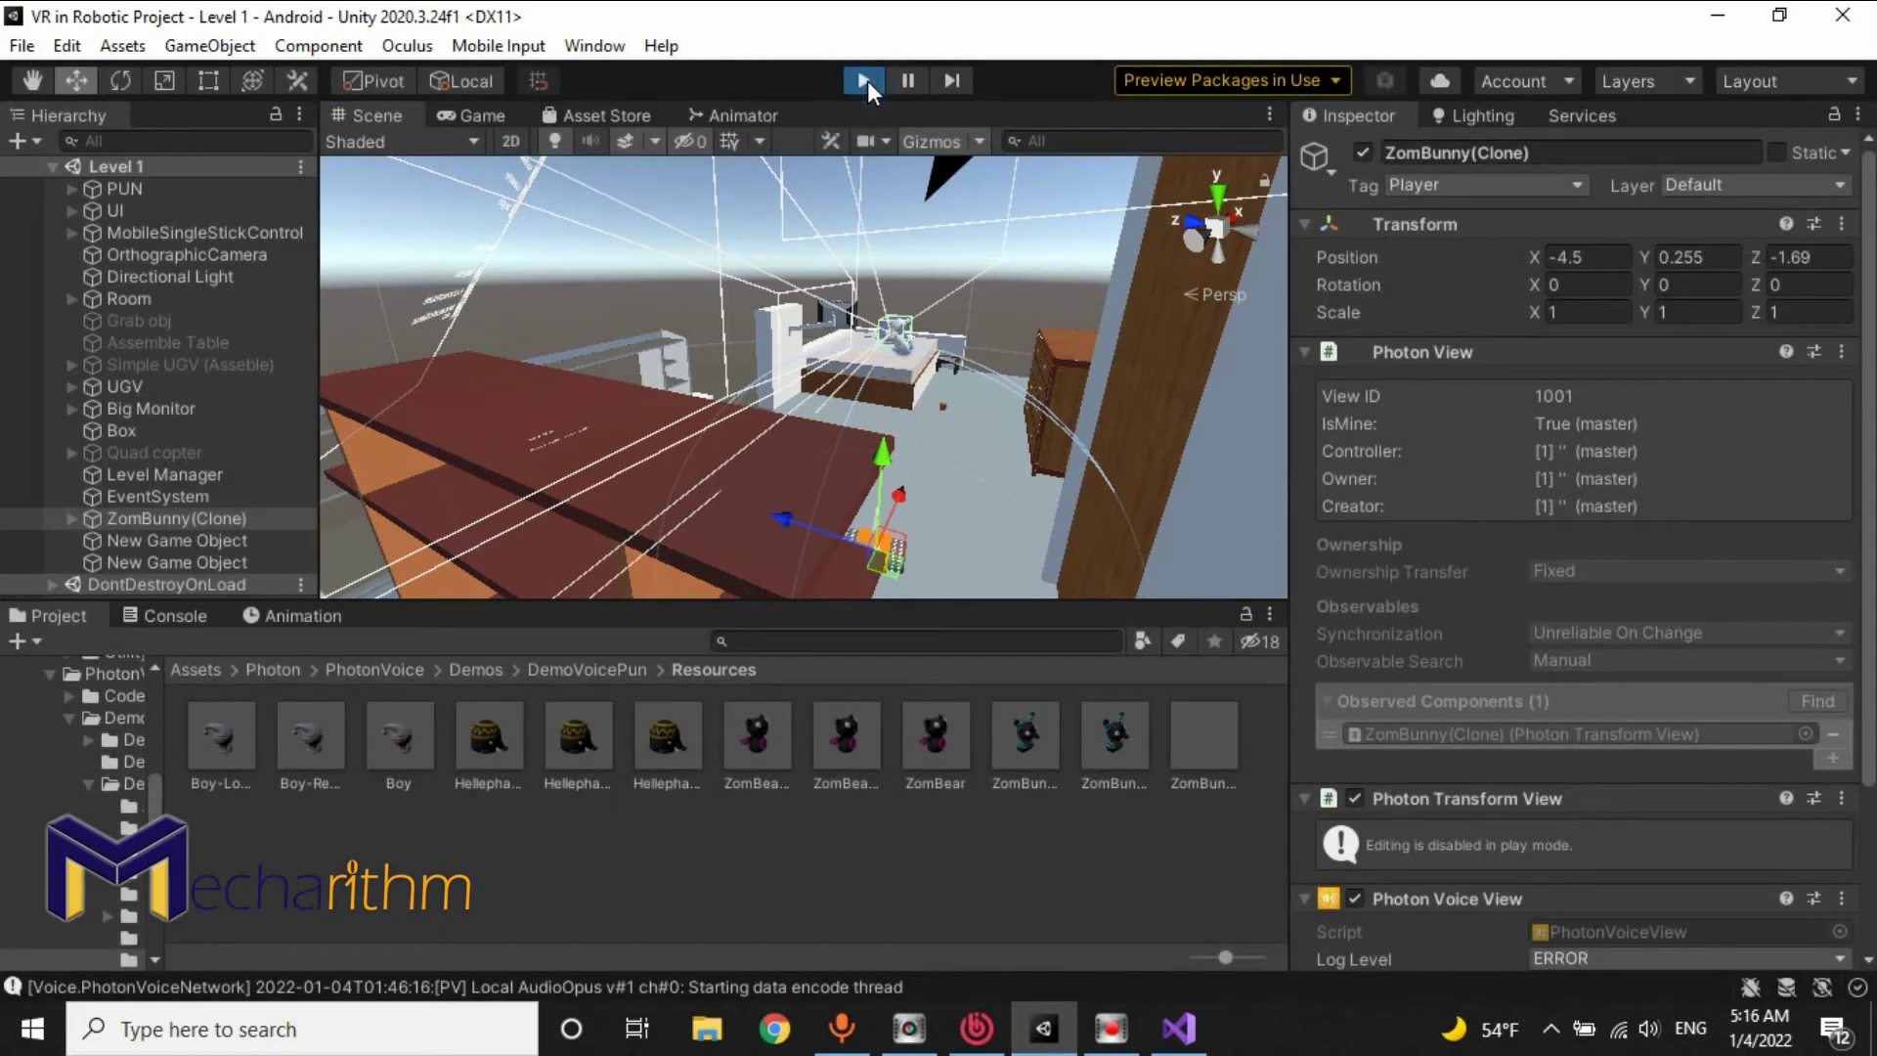
Step: Stop the running scene and disable Use Random Offset in PUN's Character Instantiation script
left_click(864, 80)
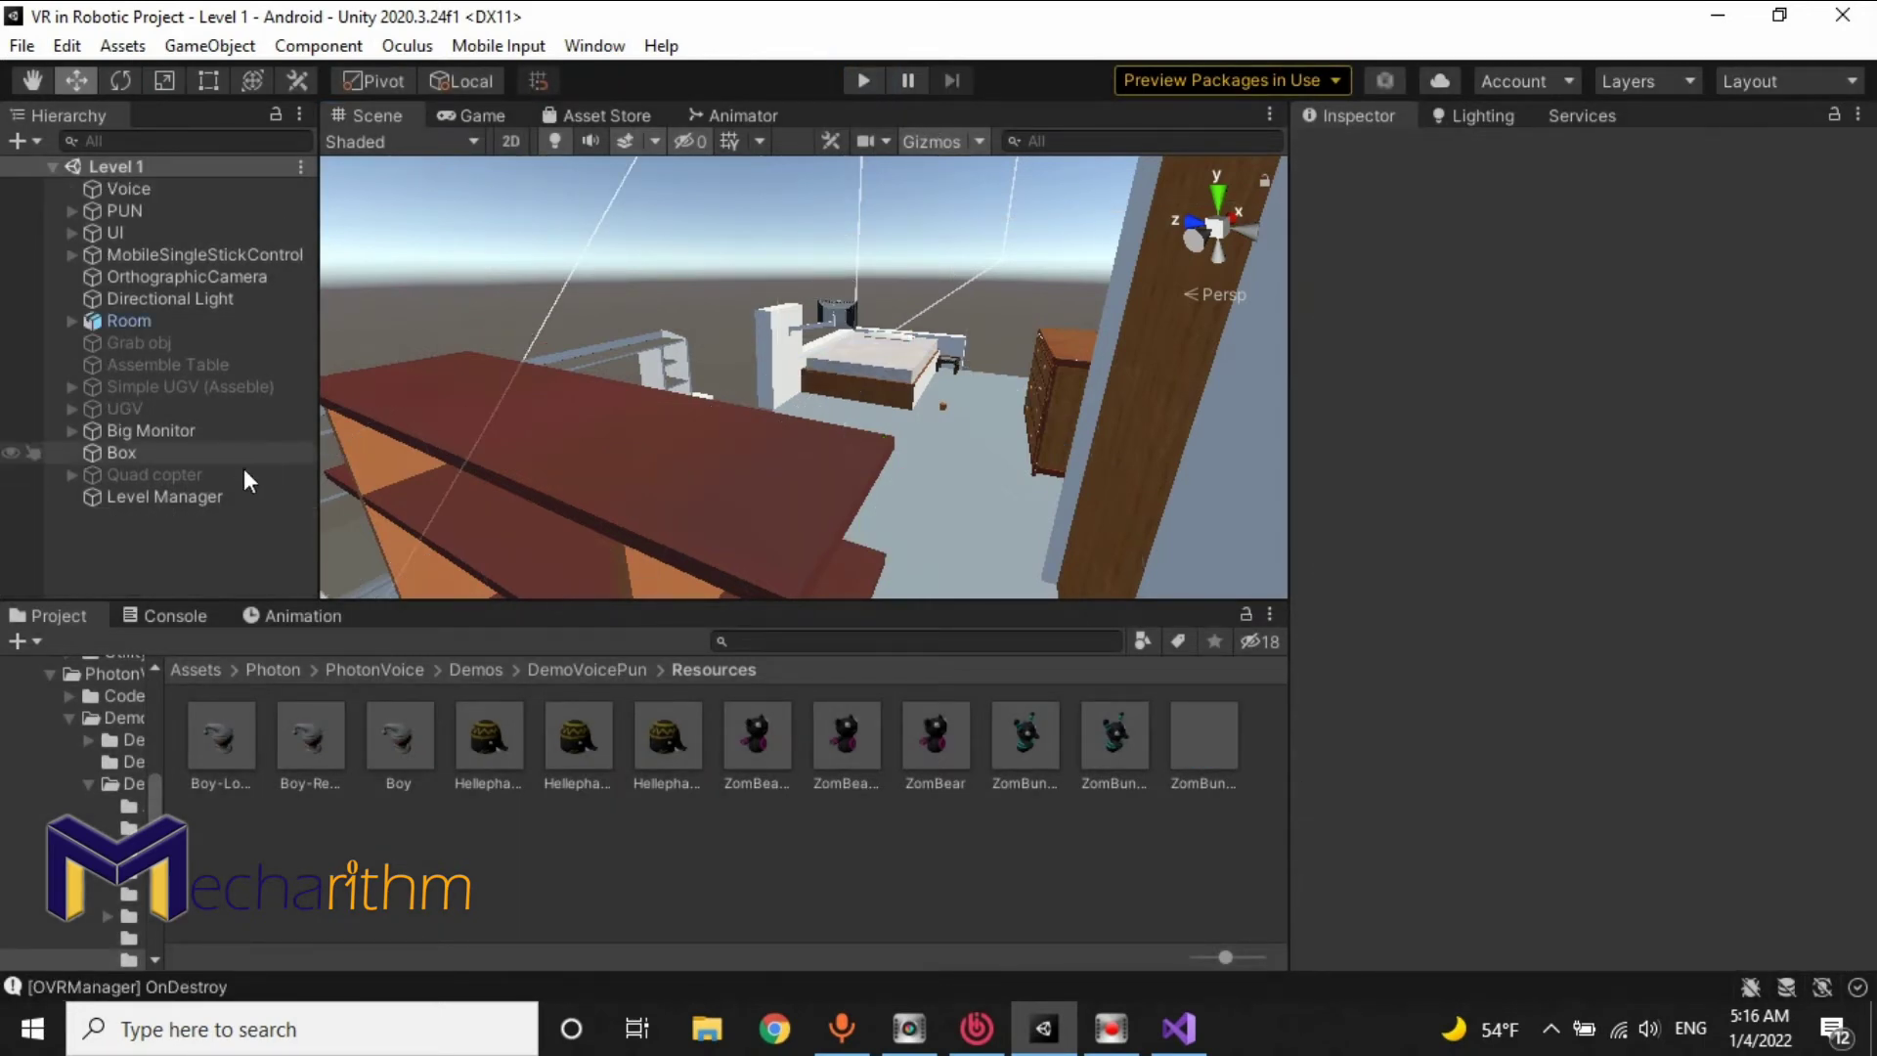
left_click(125, 209)
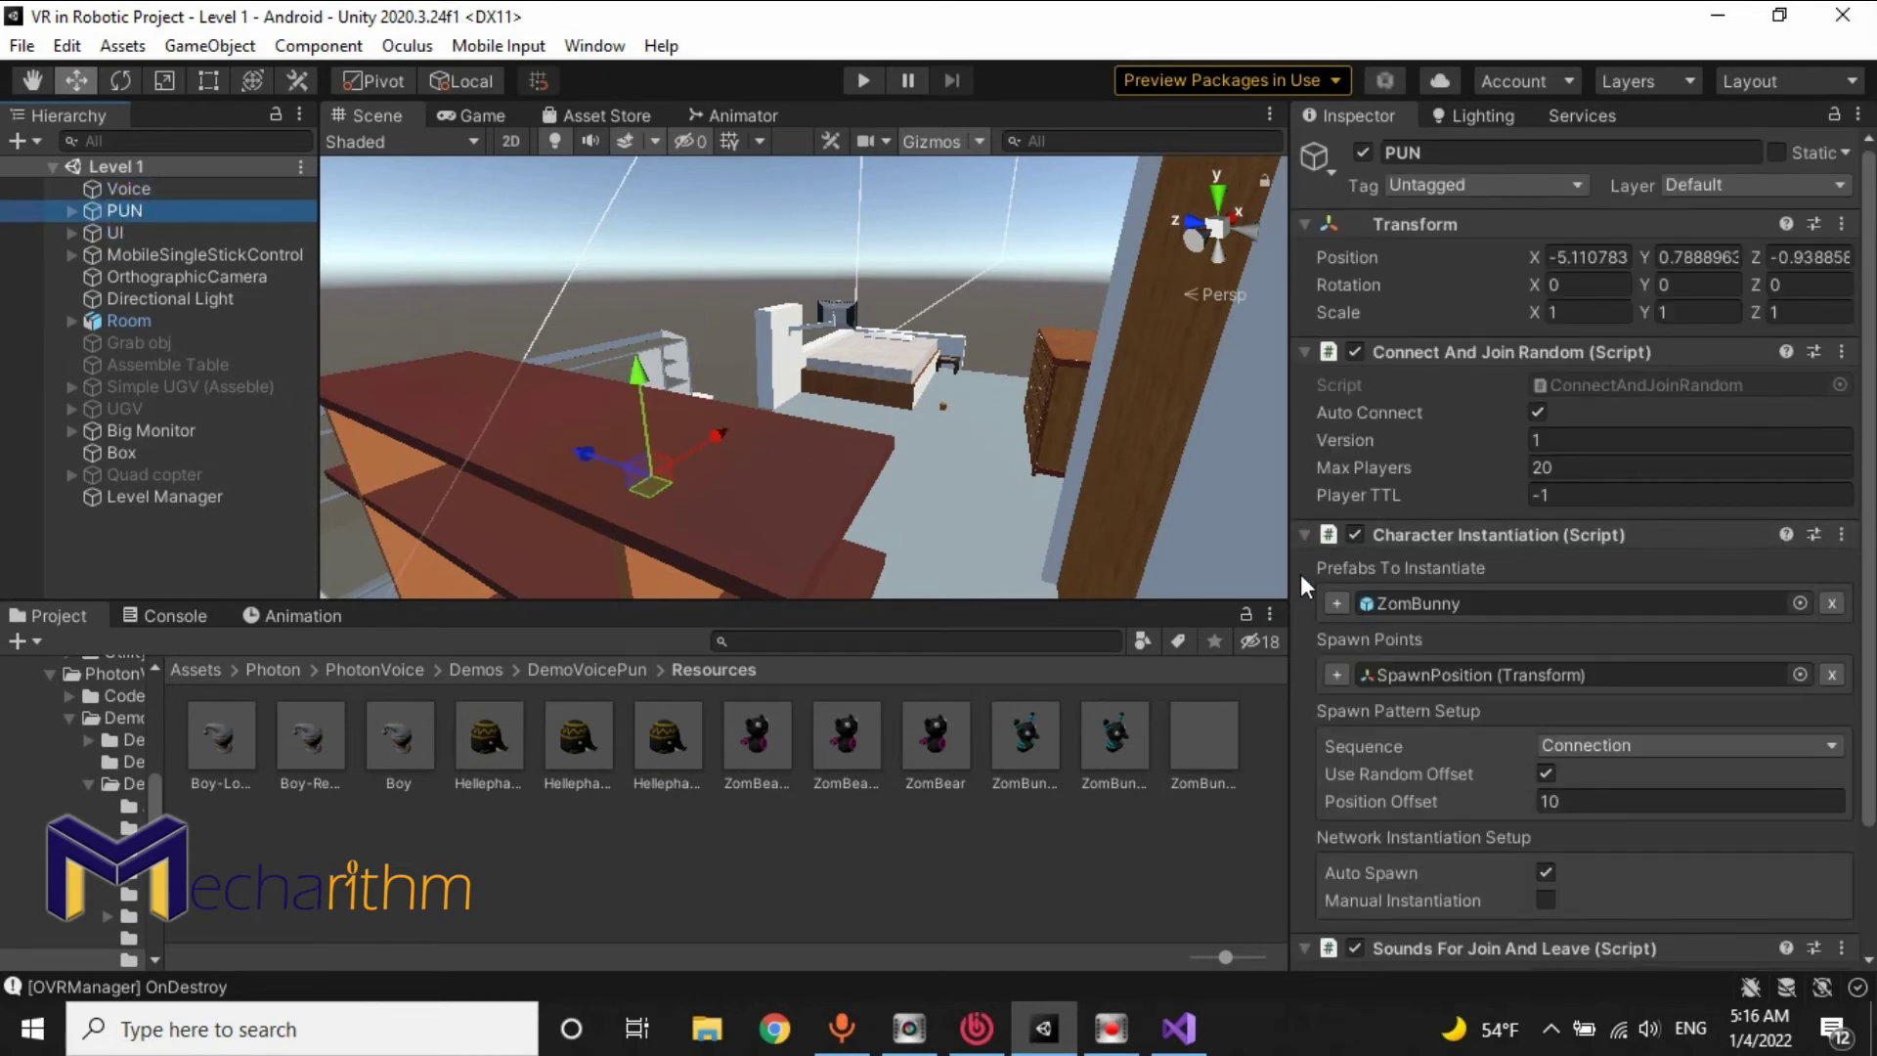
right_click_drag(816, 354, 865, 386)
key("w")
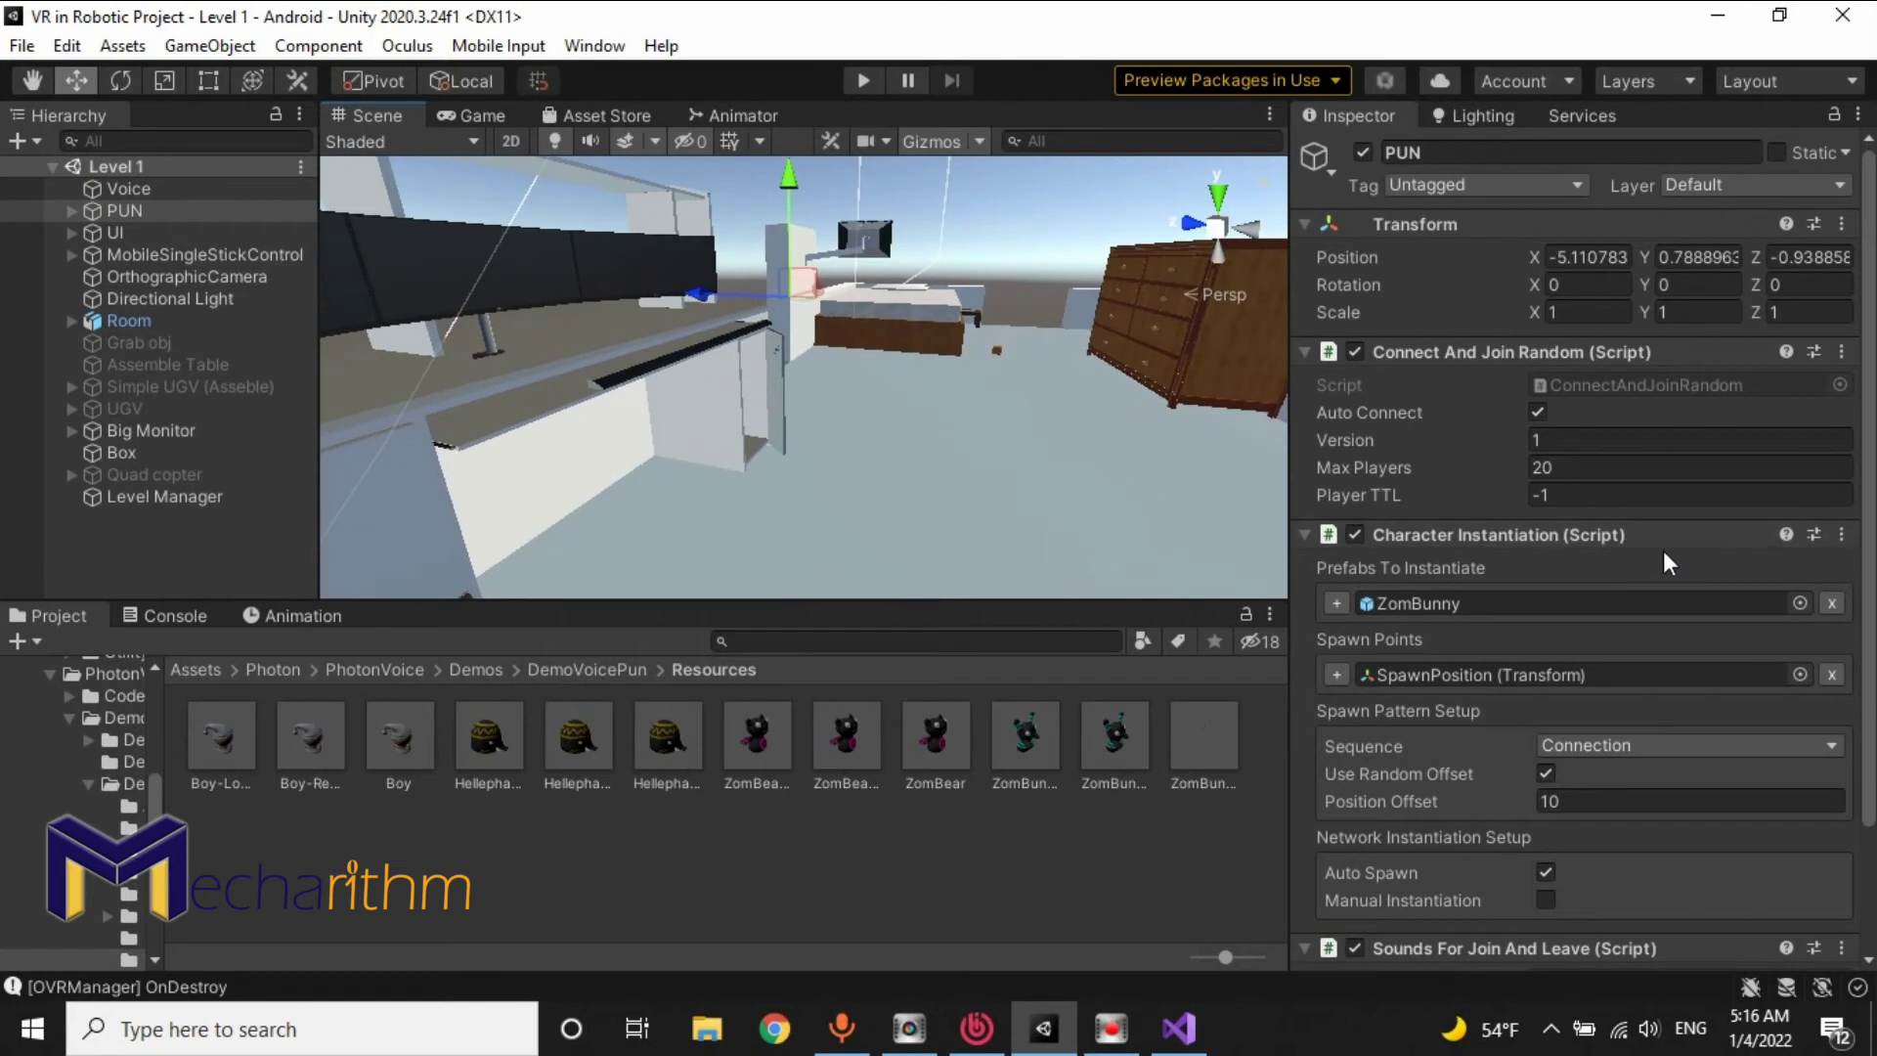
scroll(1665, 554, "down", 3)
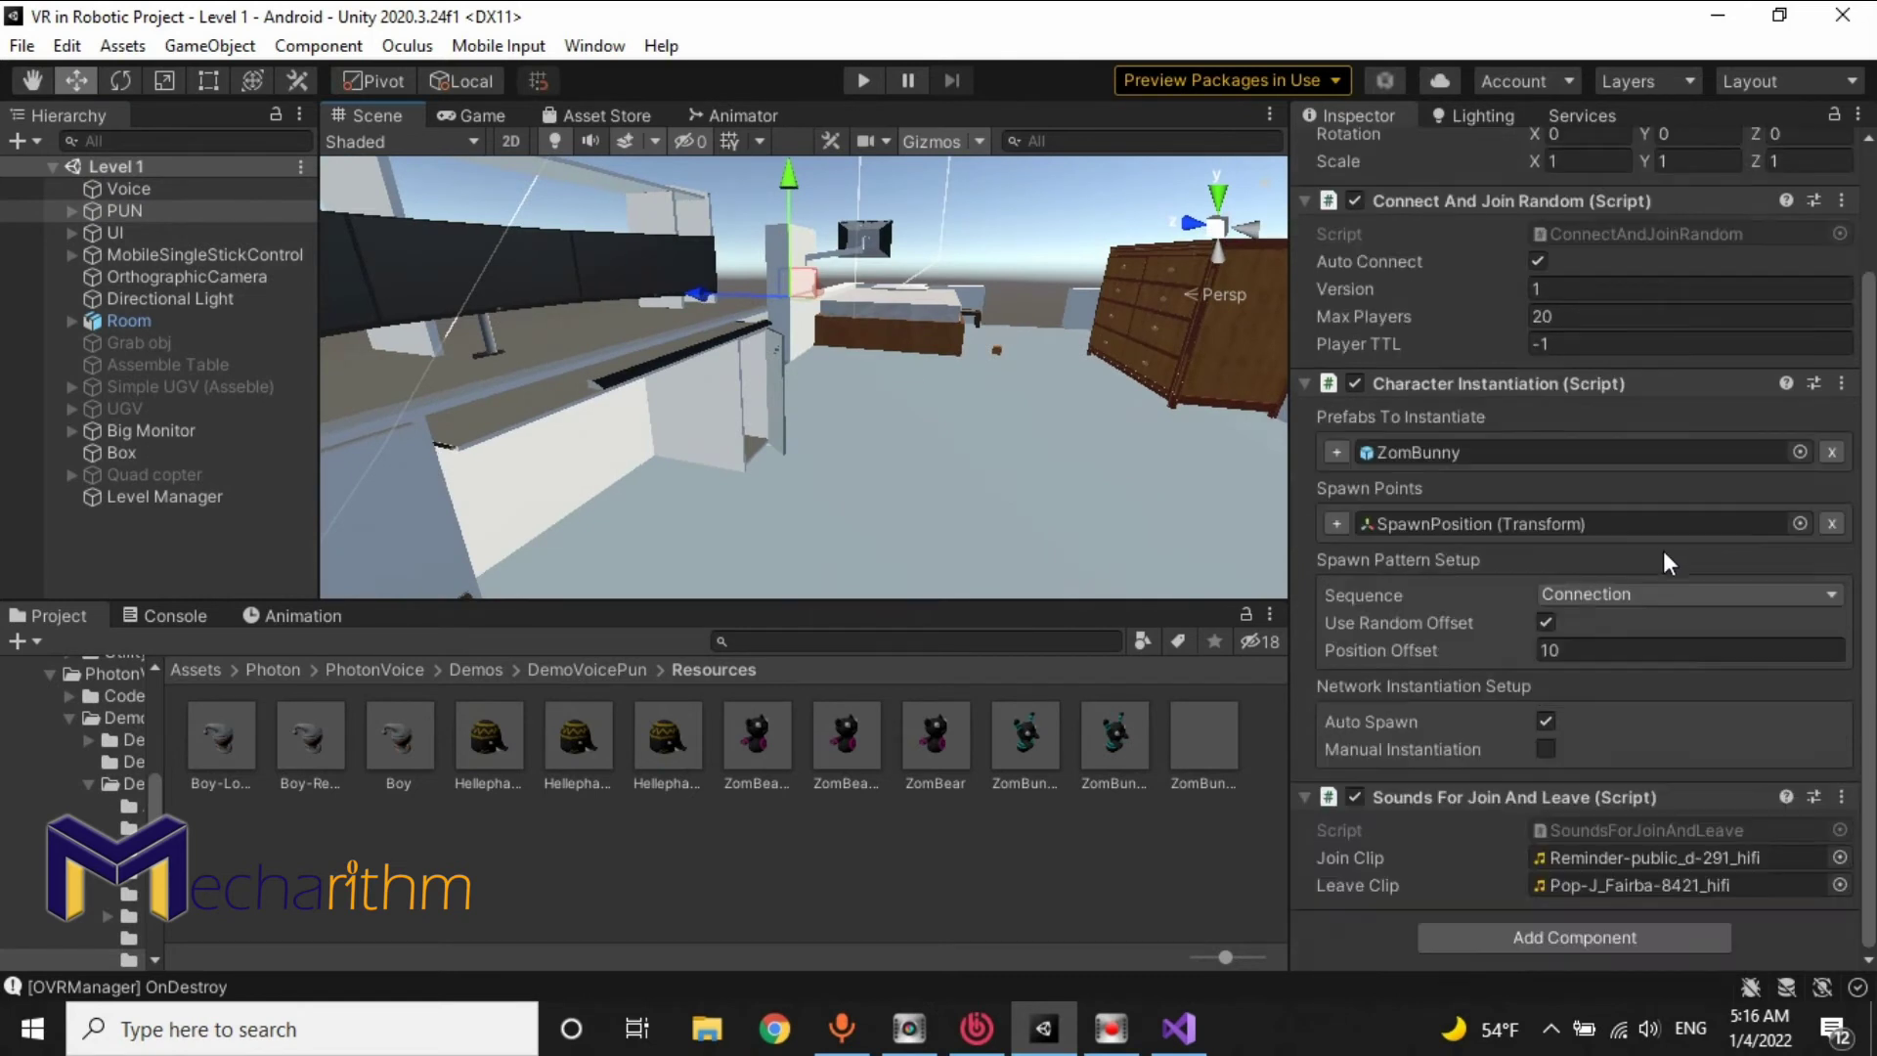
left_click(1544, 530)
right_click_drag(888, 399, 684, 381)
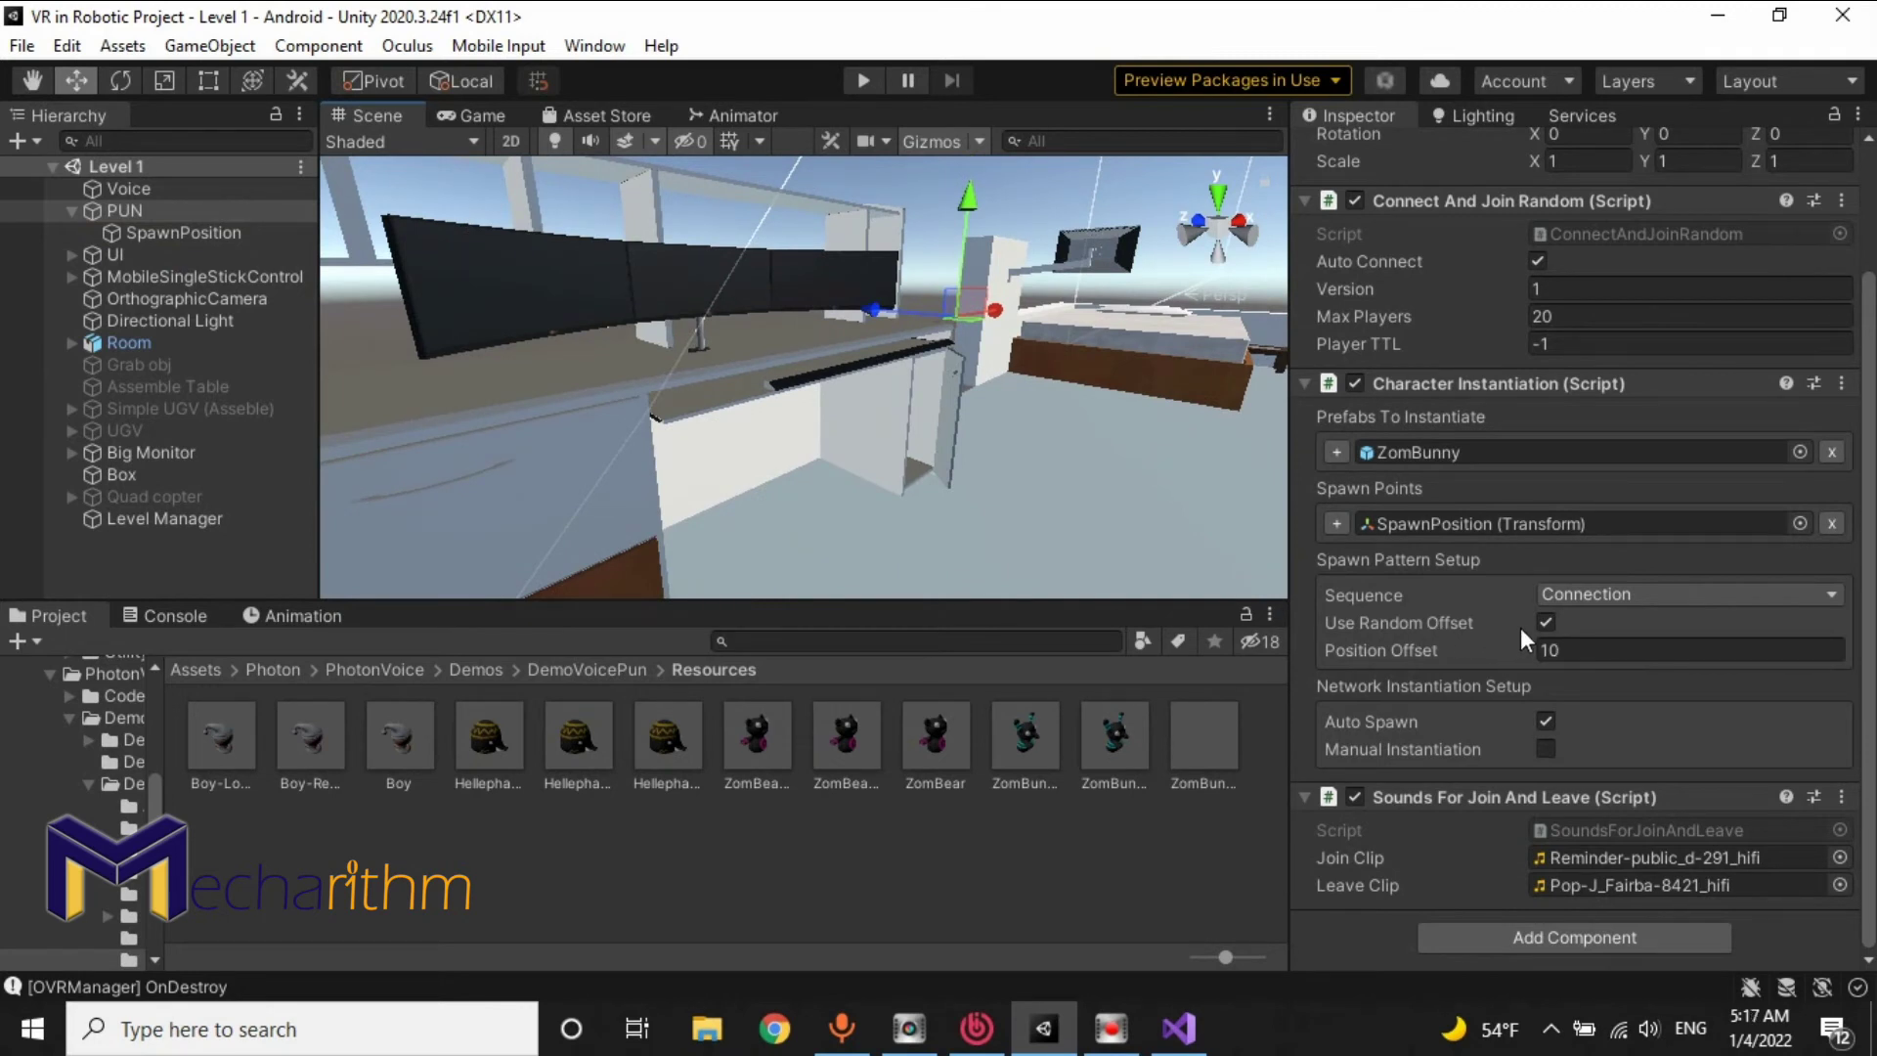
left_click(1552, 623)
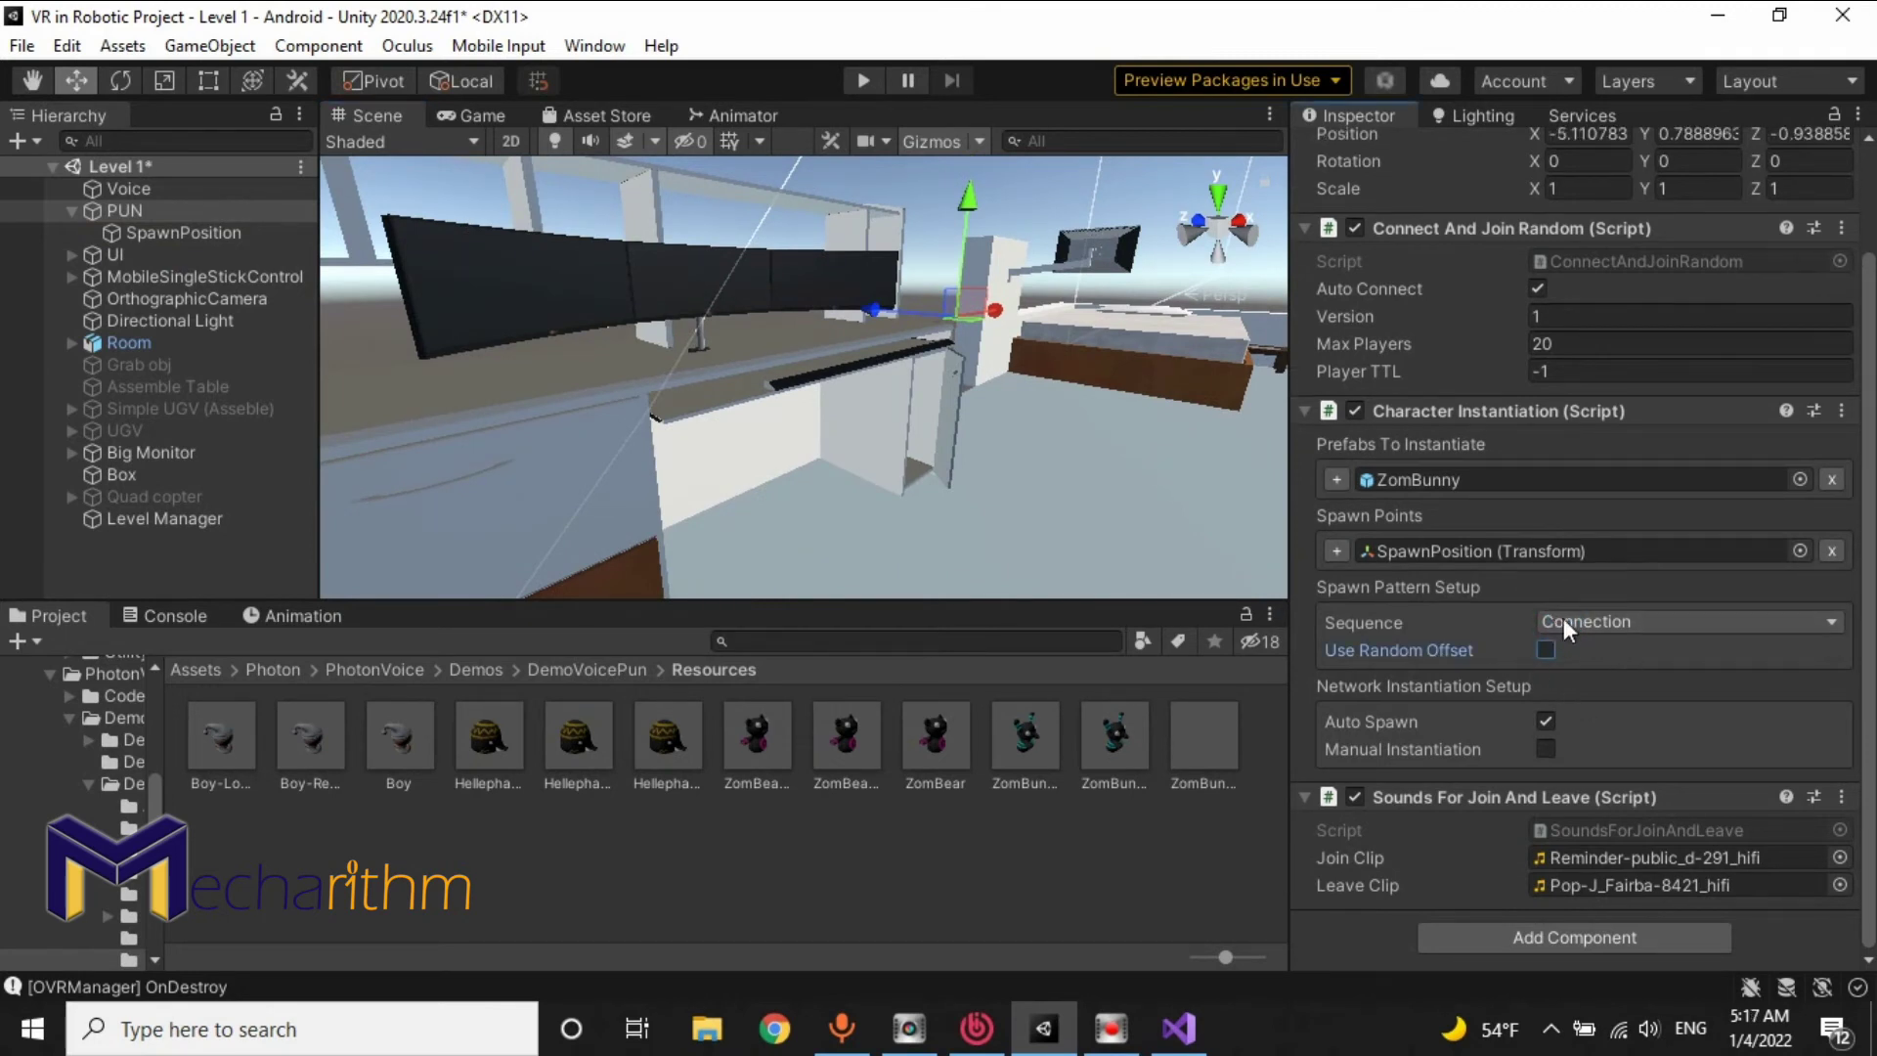
Step: Run the scene and locate the spawned ZomBunny(Clone) in the Scene view
left_click(864, 83)
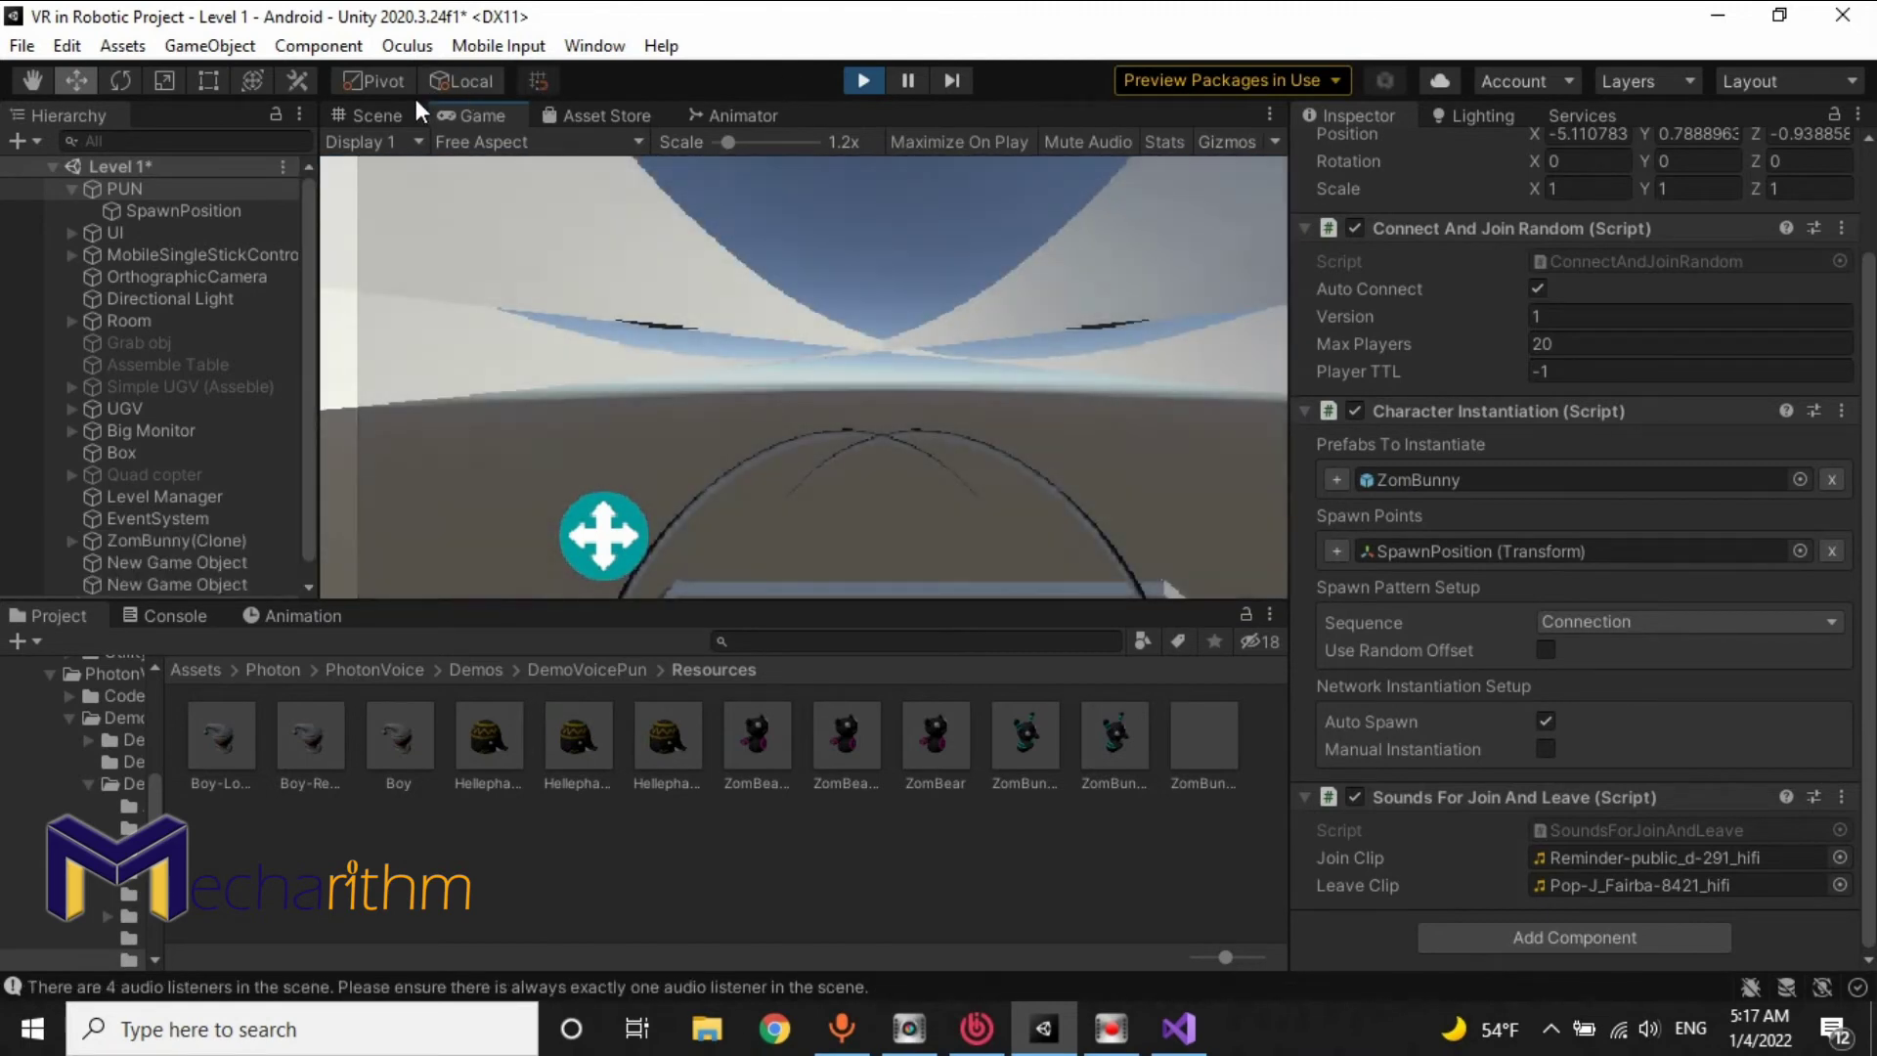
left_click(386, 116)
left_click_drag(833, 262, 1124, 220, "alt")
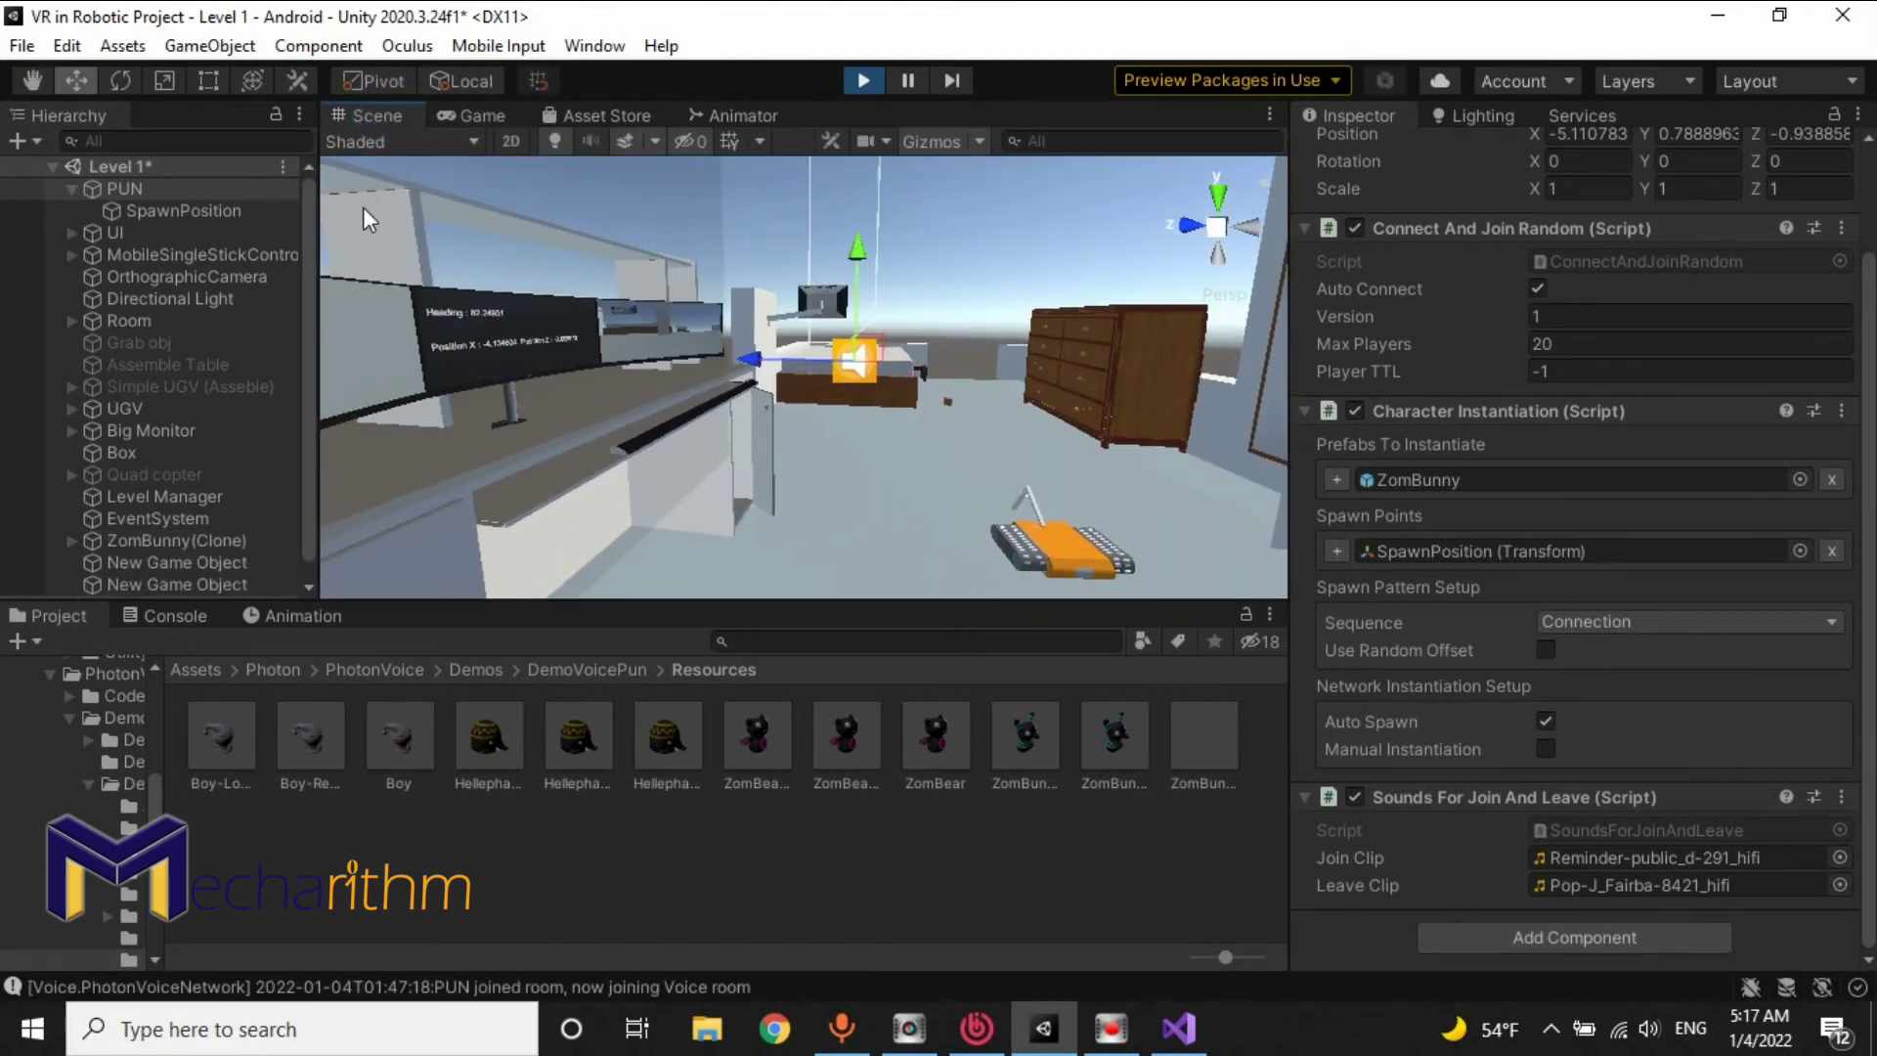
left_click(204, 527)
double_click(202, 538)
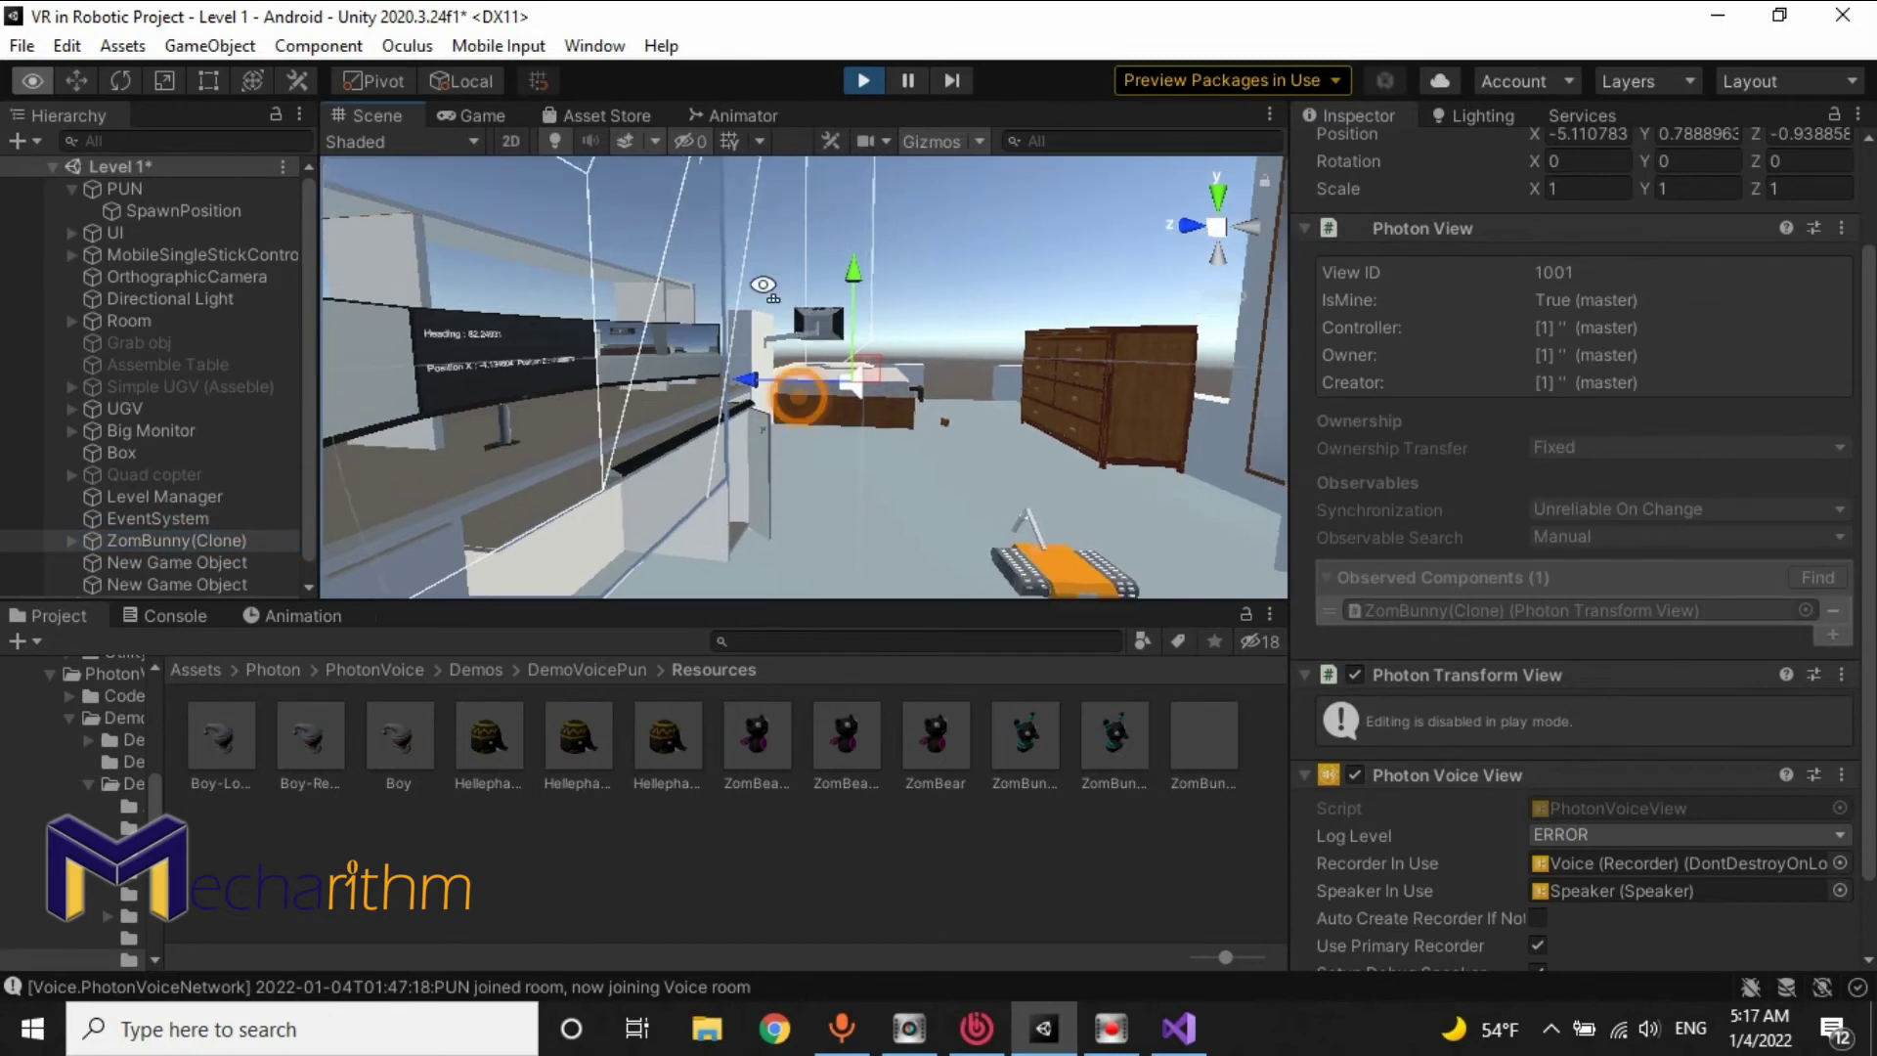
mouse_move(684, 293)
left_mouse_down("alt")
mouse_move(869, 309)
mouse_move(914, 273)
mouse_move(879, 313)
left_mouse_up("alt")
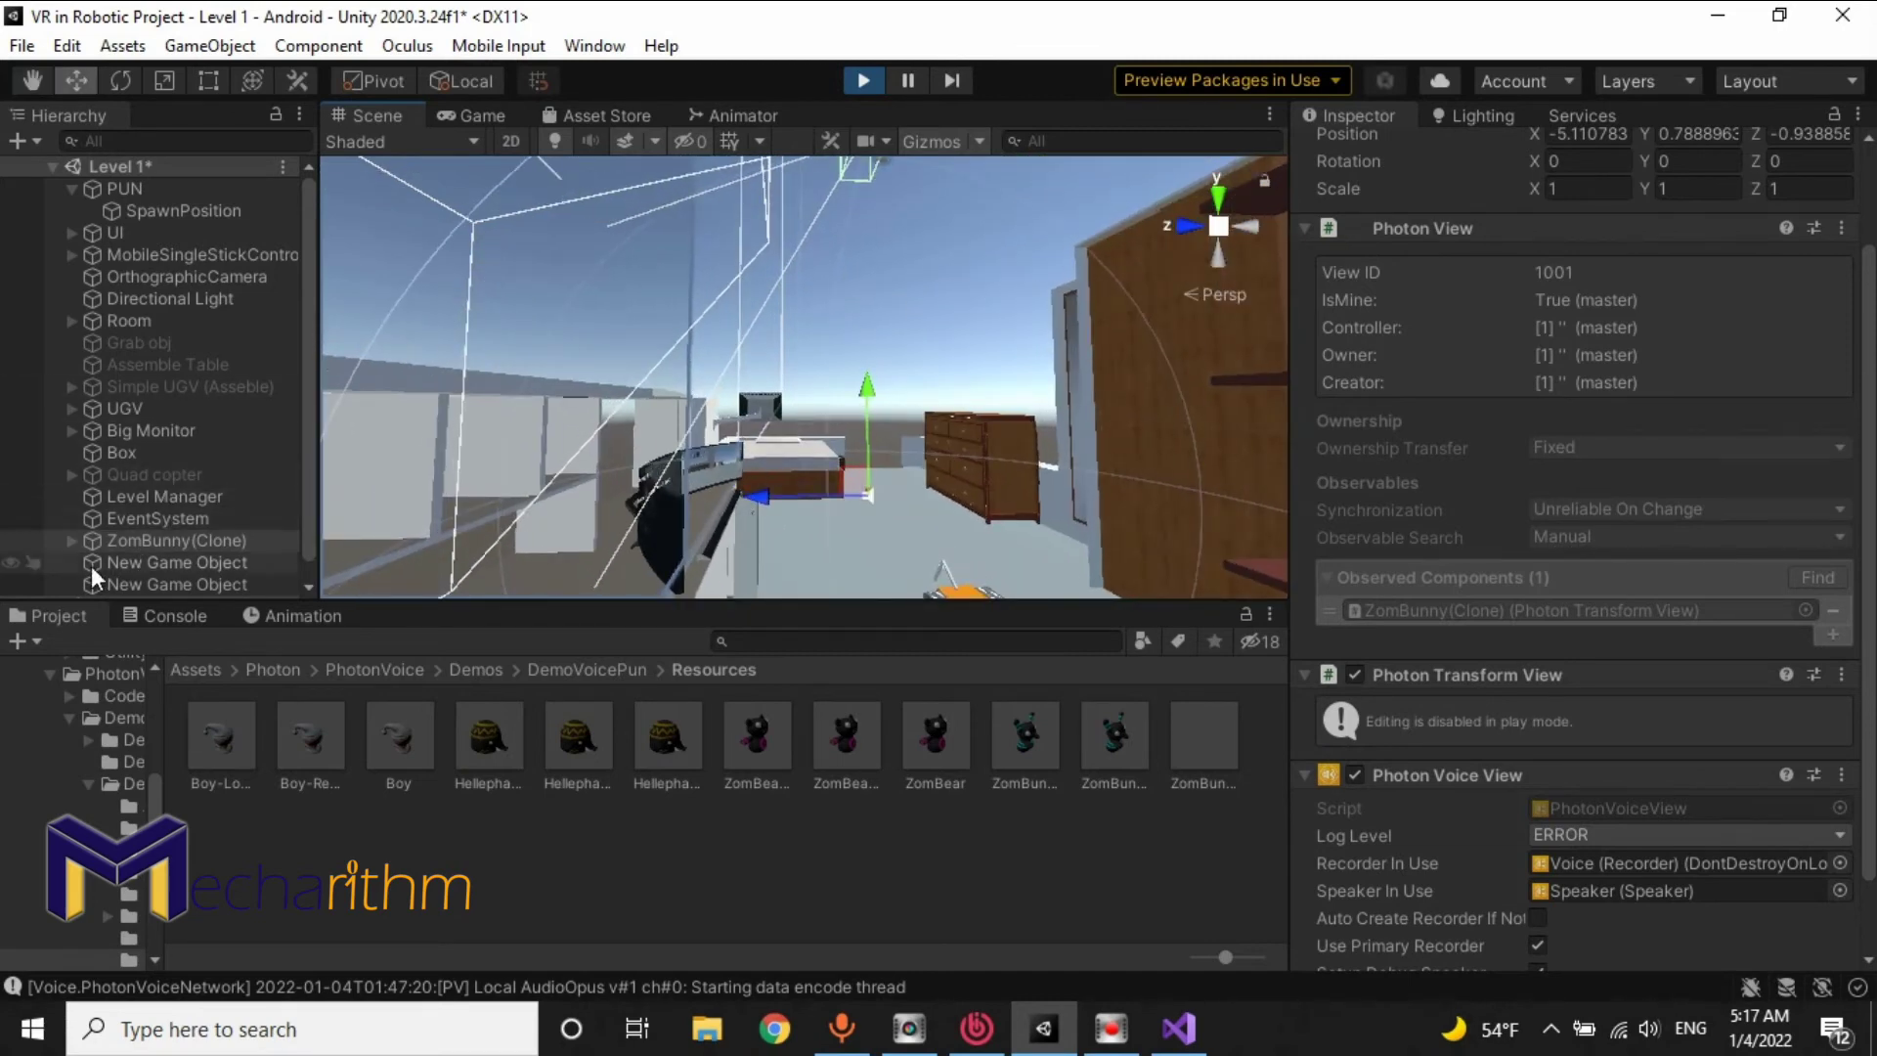
Step: Inspect the Zombunny and OVRCameraRig children of ZomBunny(Clone), frame the camera rig and stop the running scene
left_click(72, 543)
left_click(119, 563)
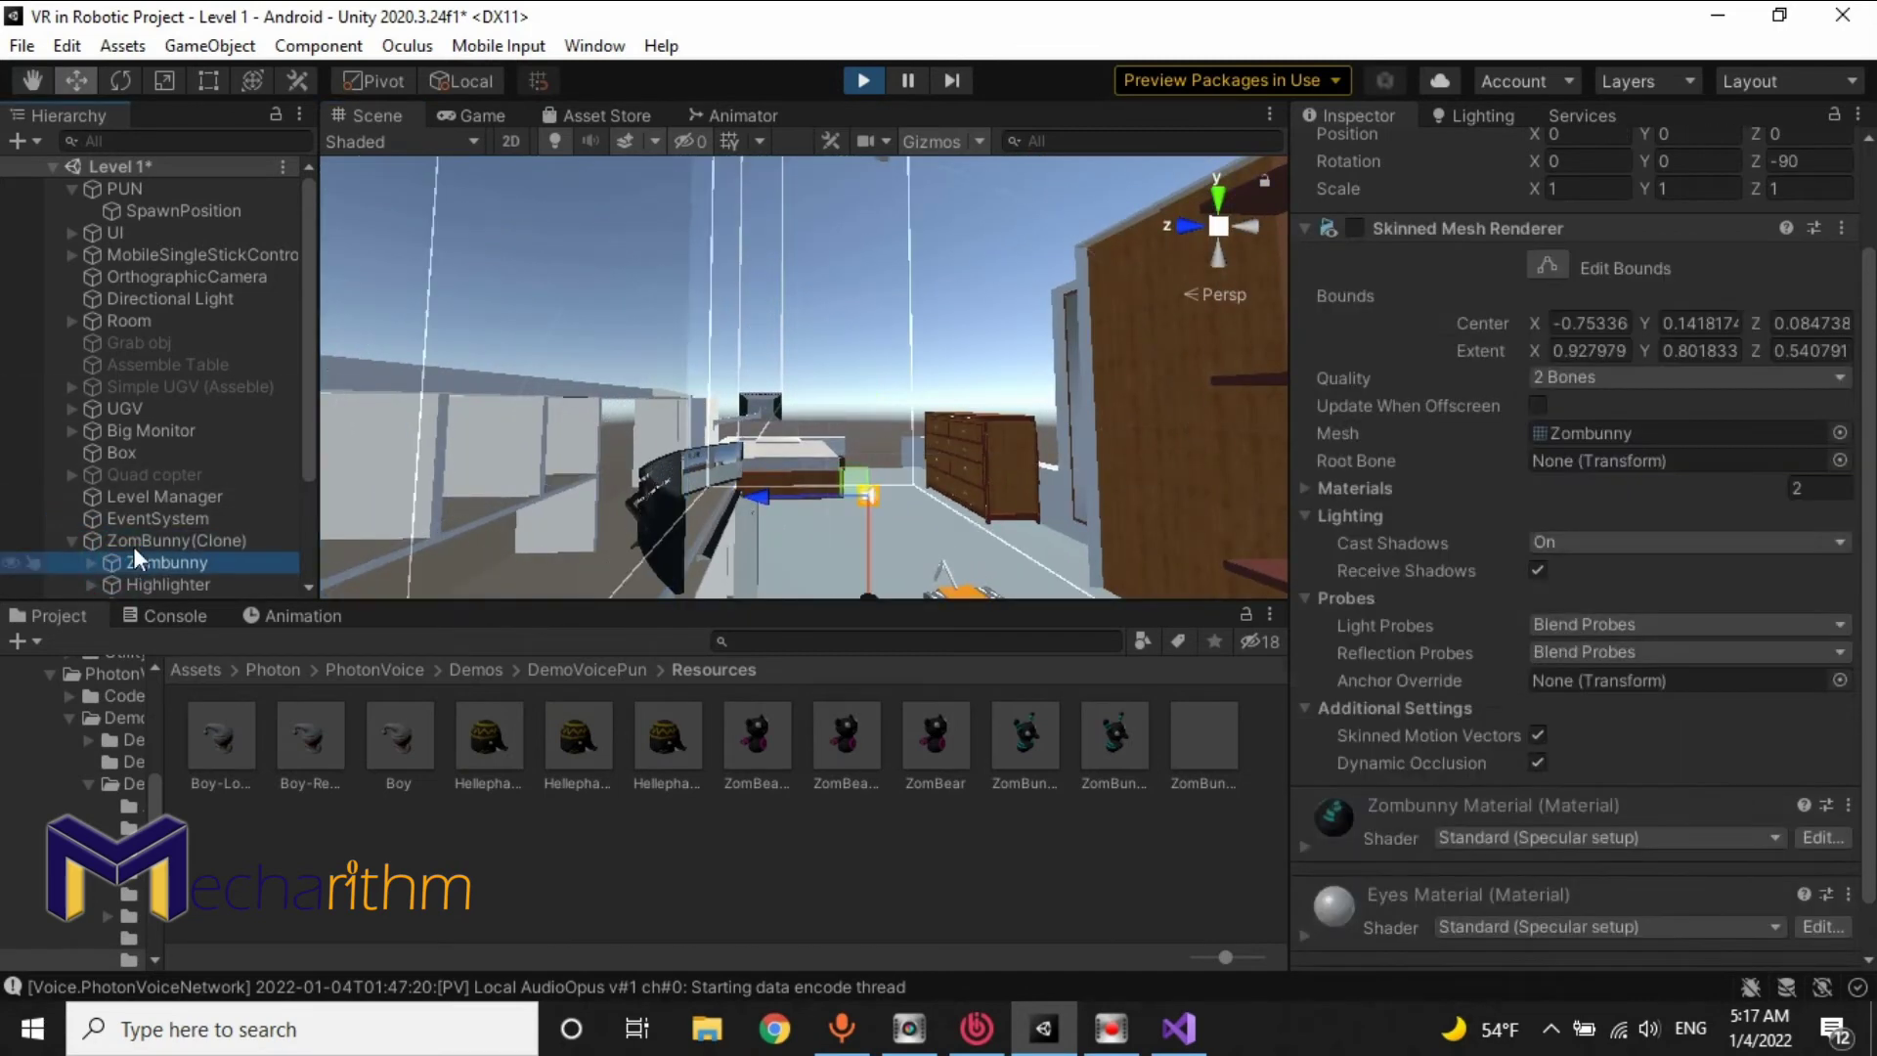
scroll(173, 460, "down", 5)
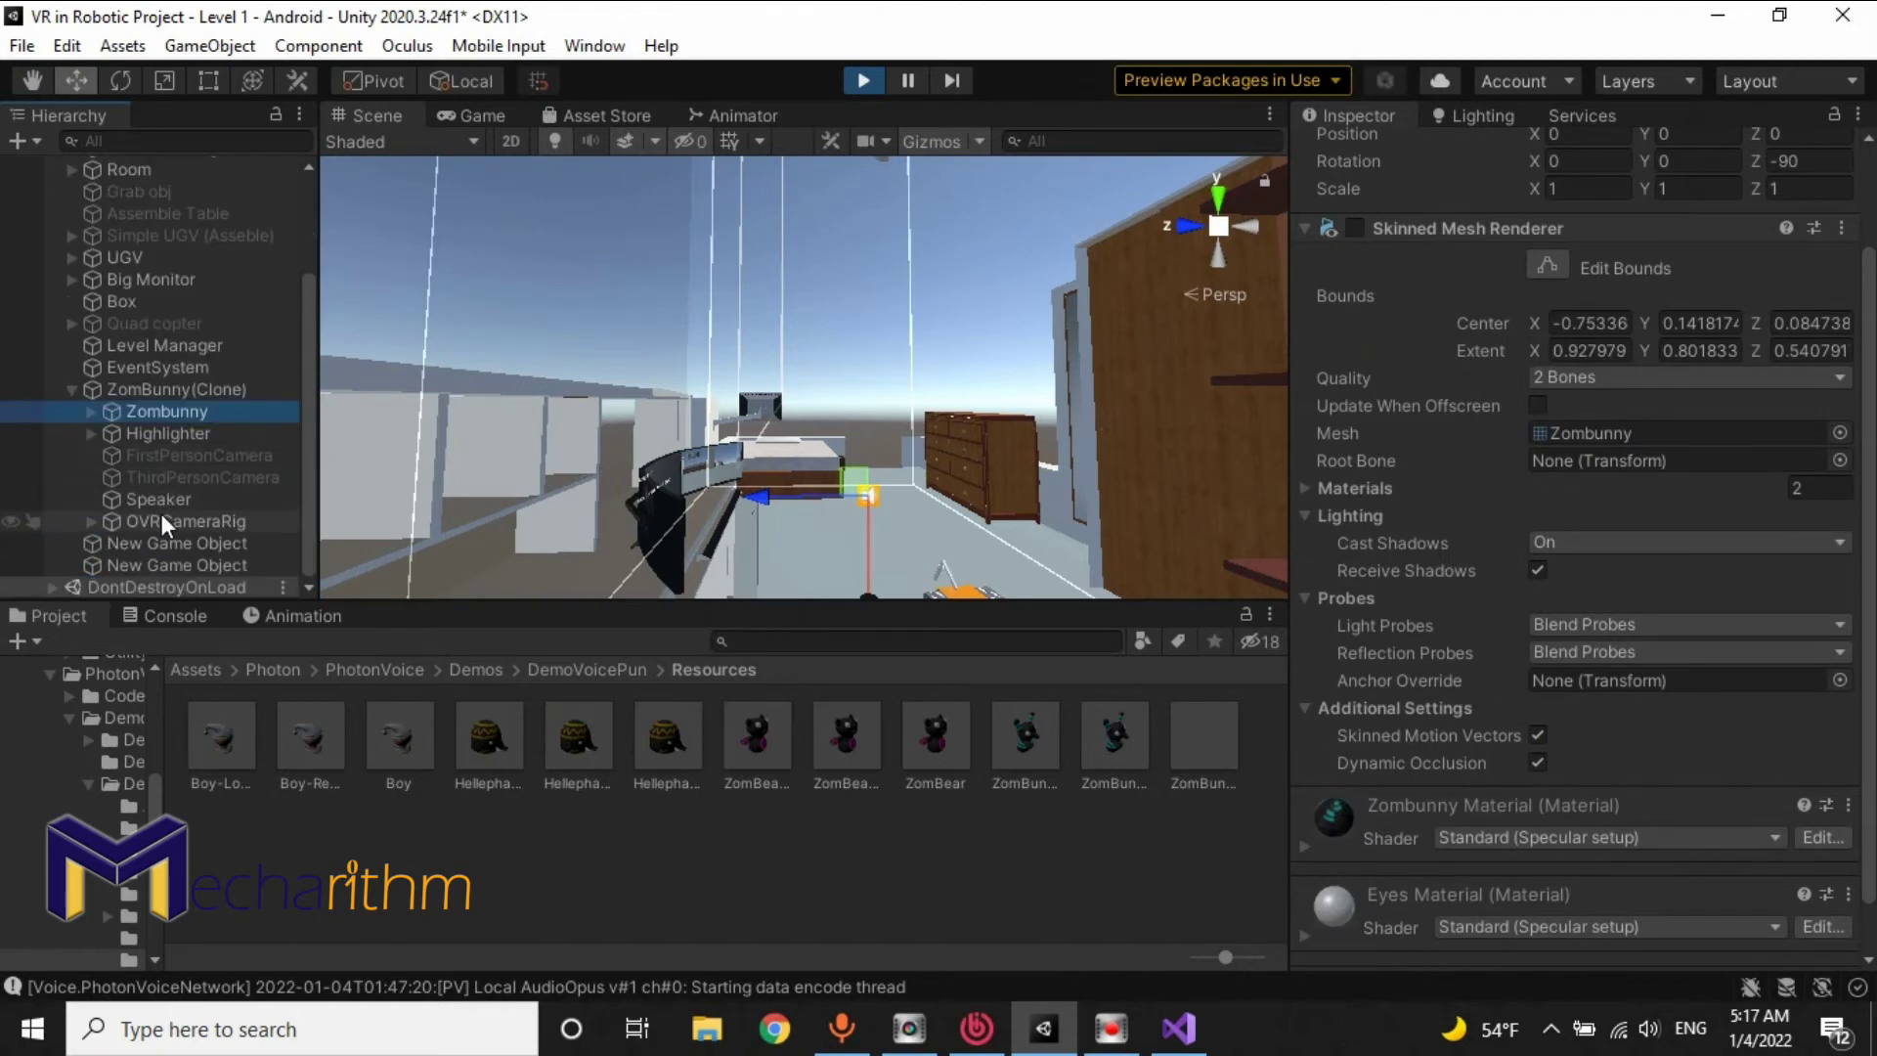
left_click(161, 518)
key("f")
mouse_move(721, 356)
left_mouse_down("alt")
mouse_move(751, 231)
mouse_move(714, 334)
left_mouse_up("alt")
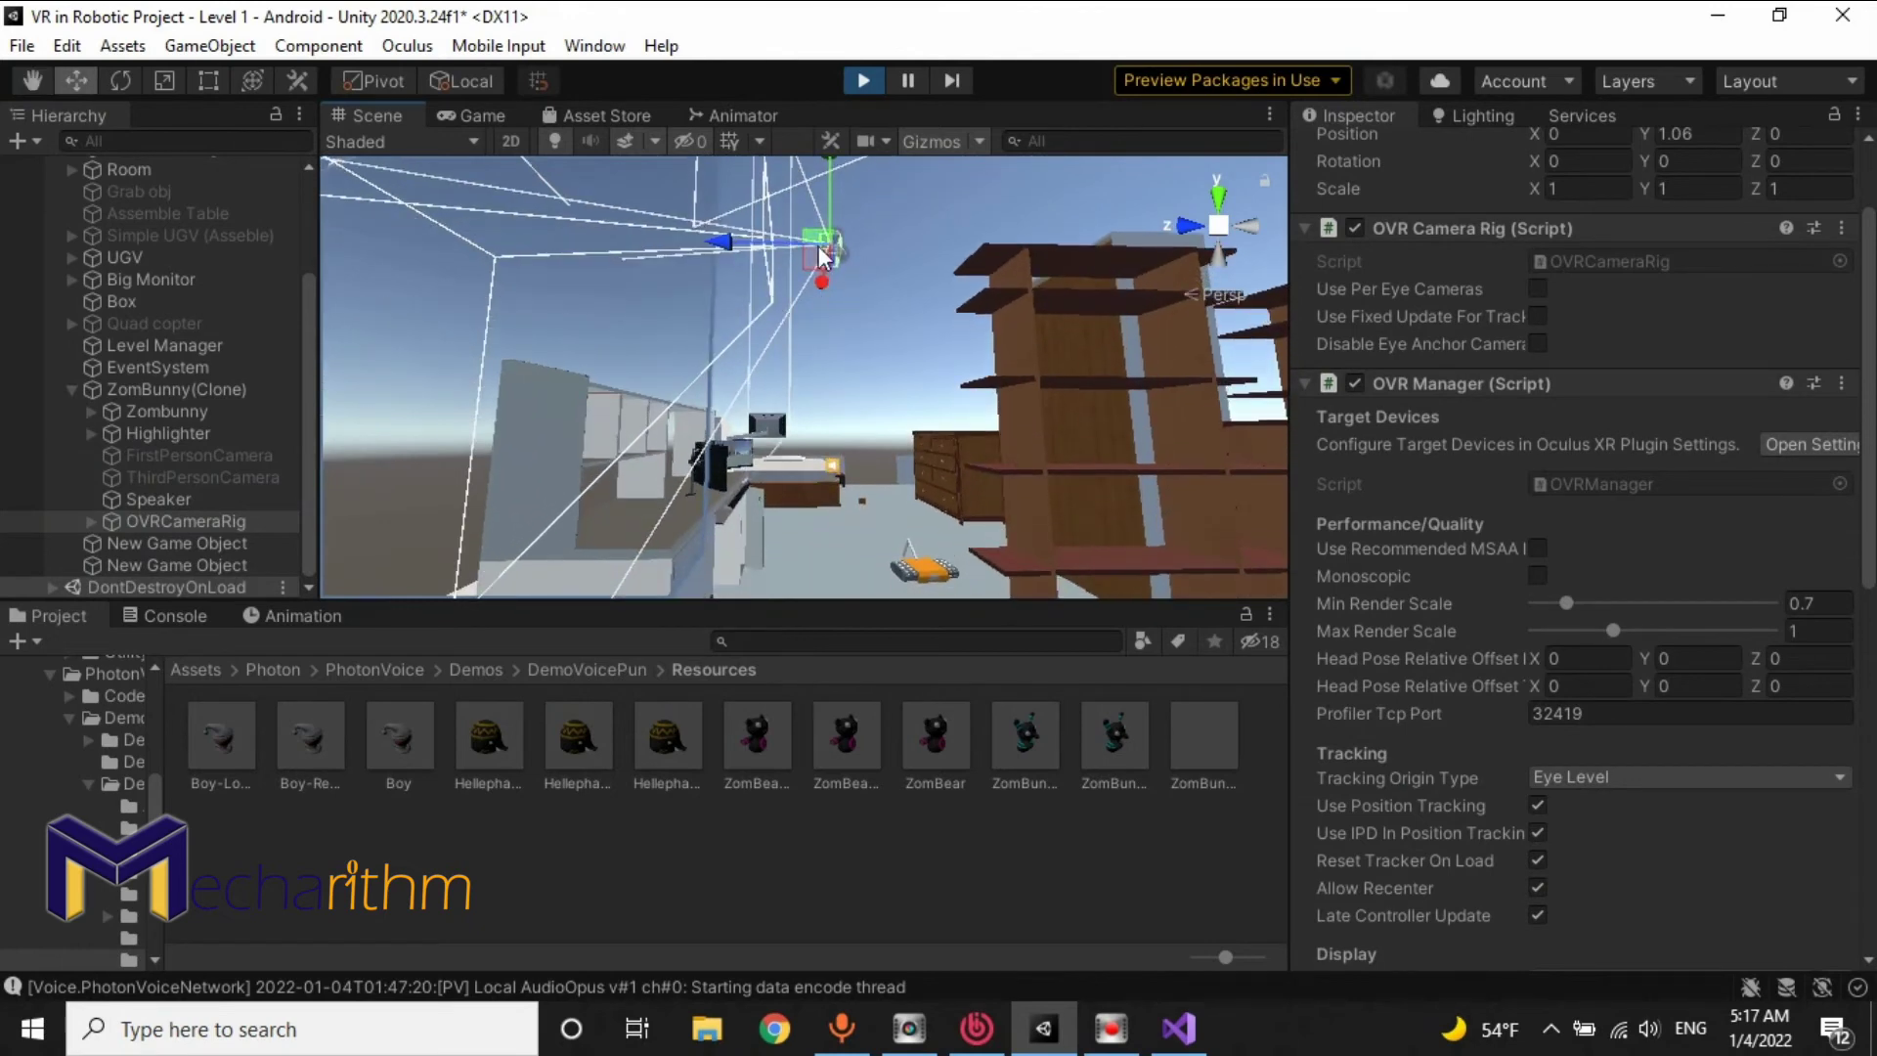
left_click(862, 82)
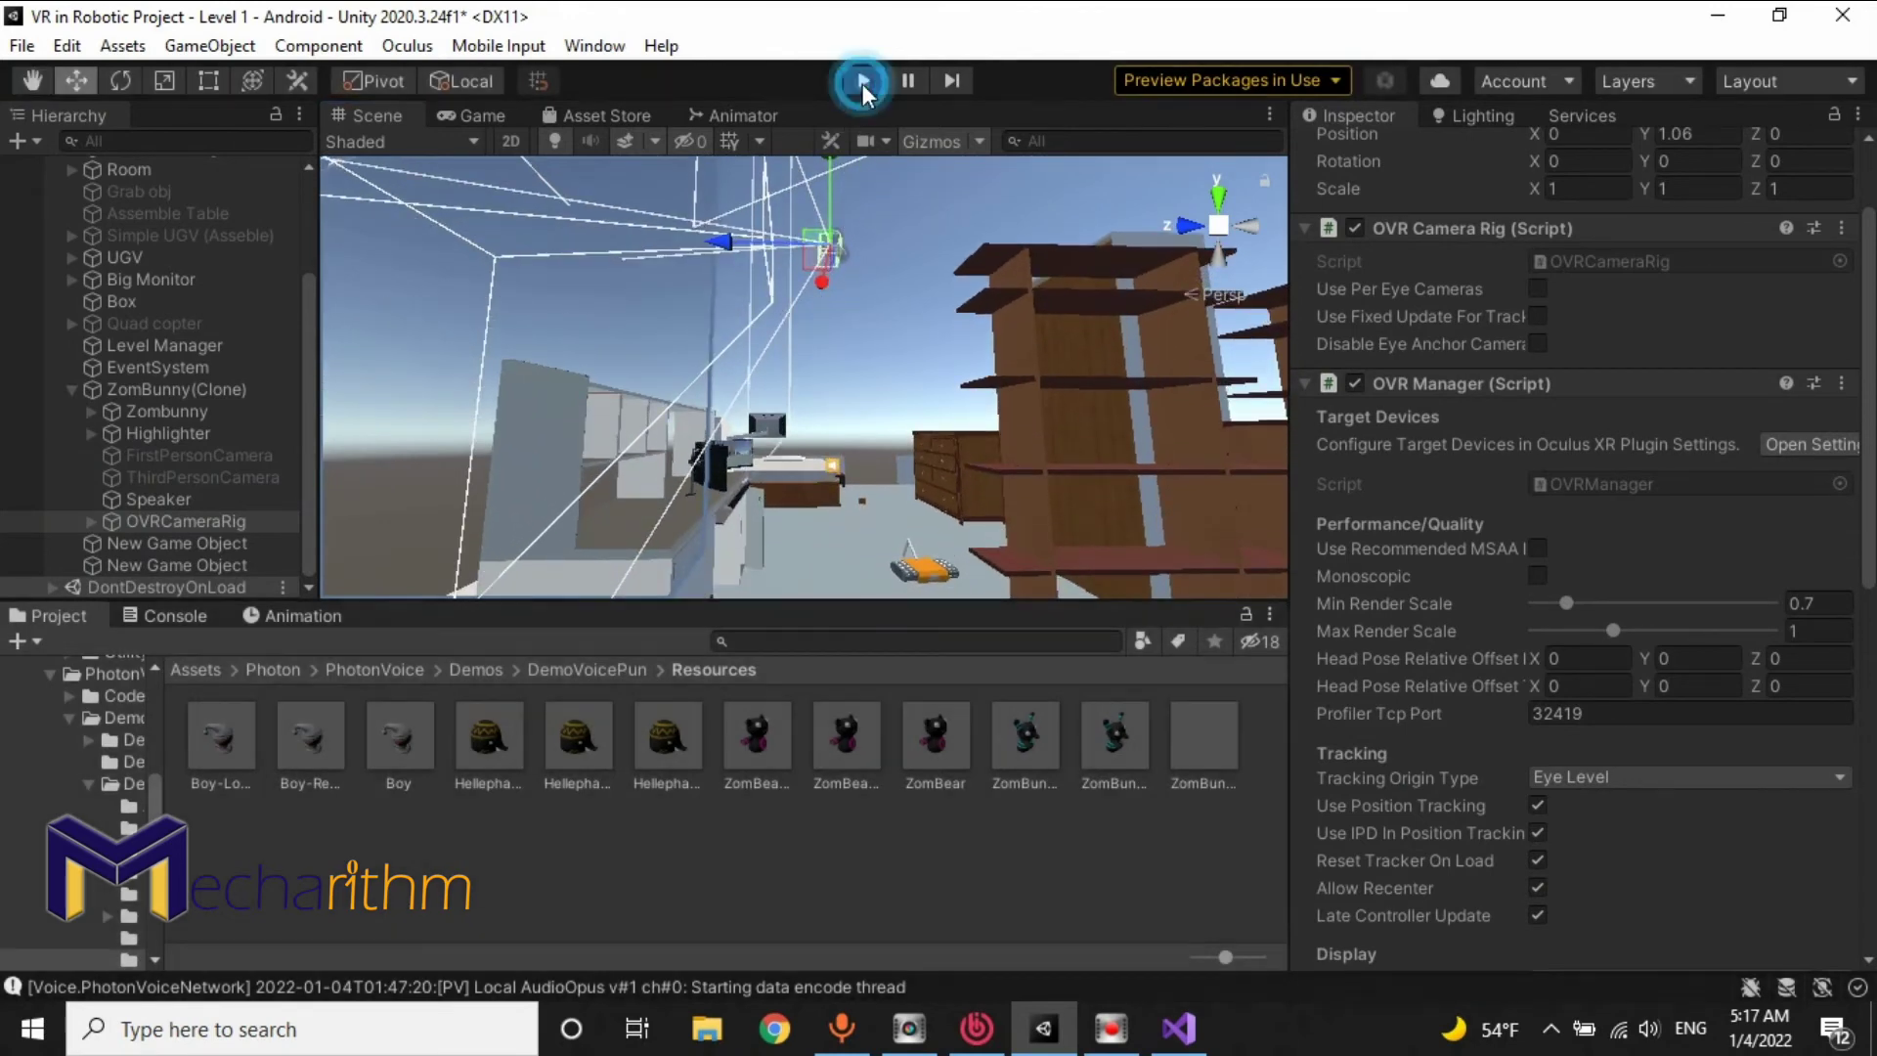
Step: Set OVRCameraRig's Y position to 0 in the ZomBunny prefab, return to the Level 1 scene and save it
double_click(1201, 739)
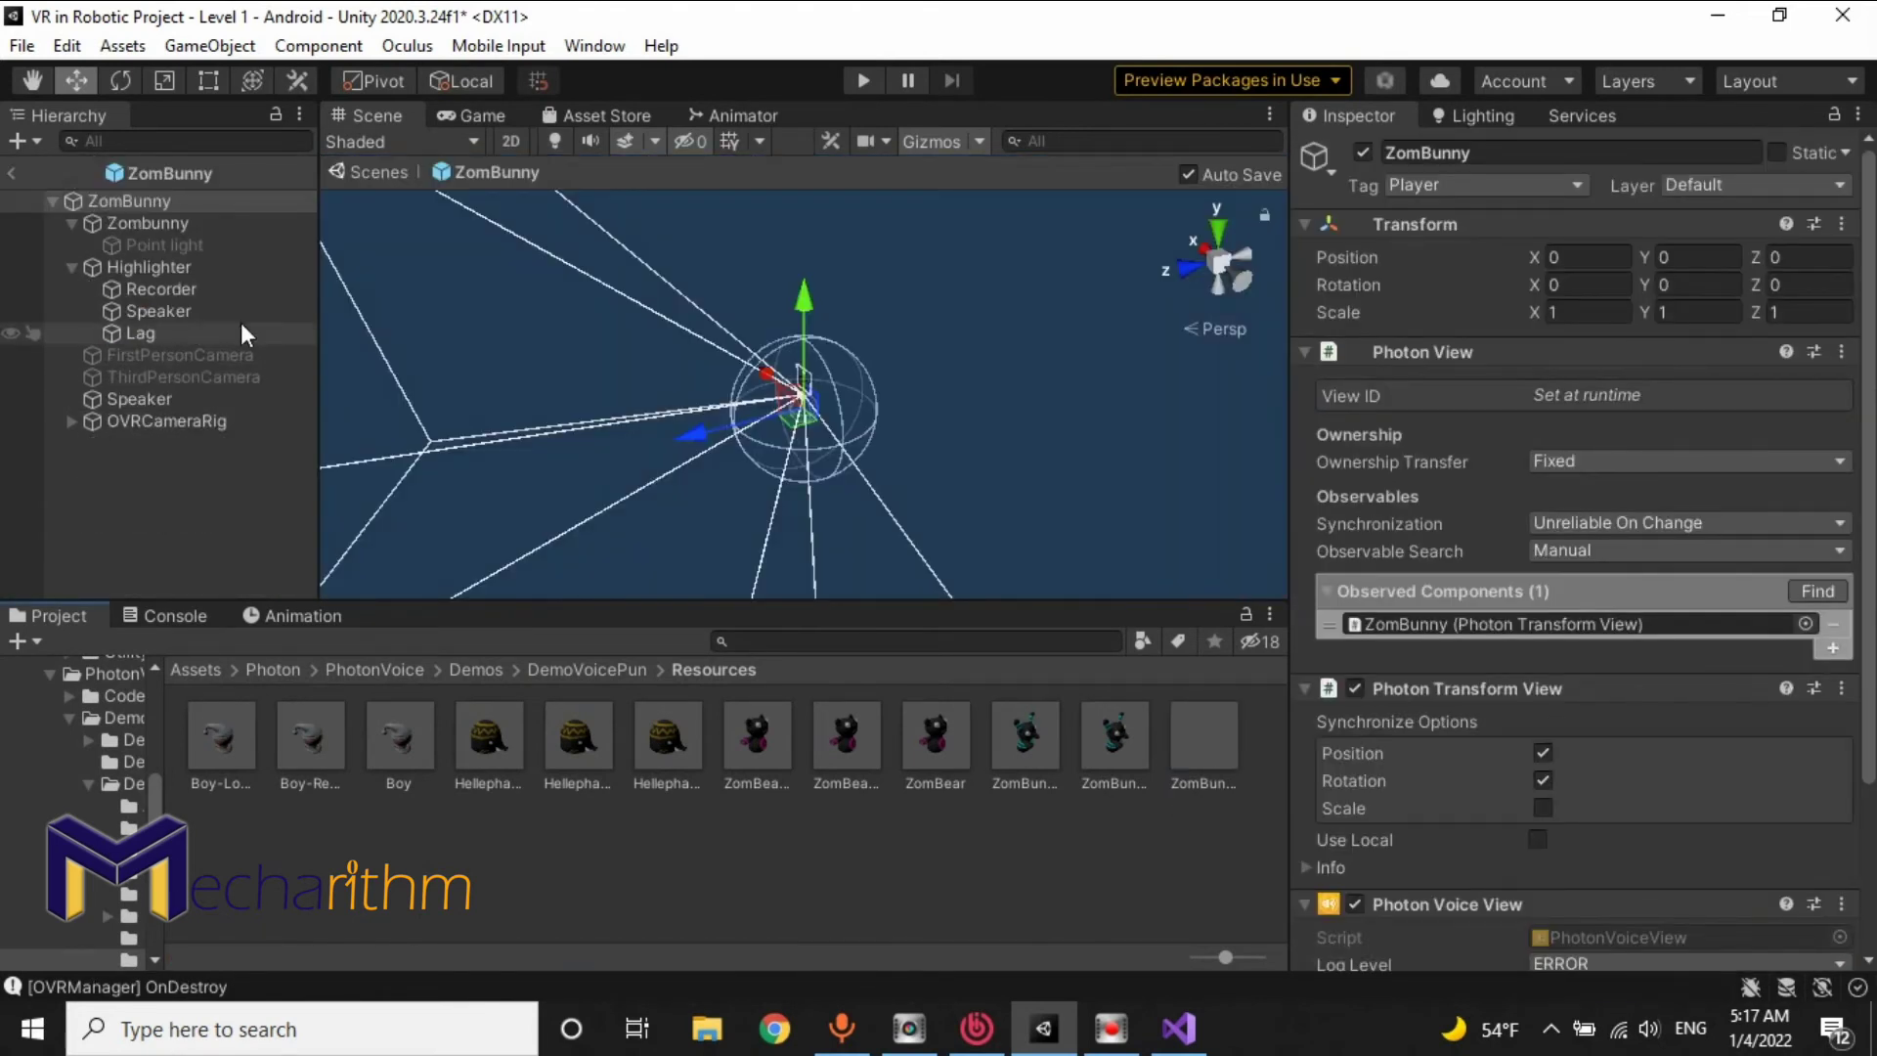
left_click(72, 266)
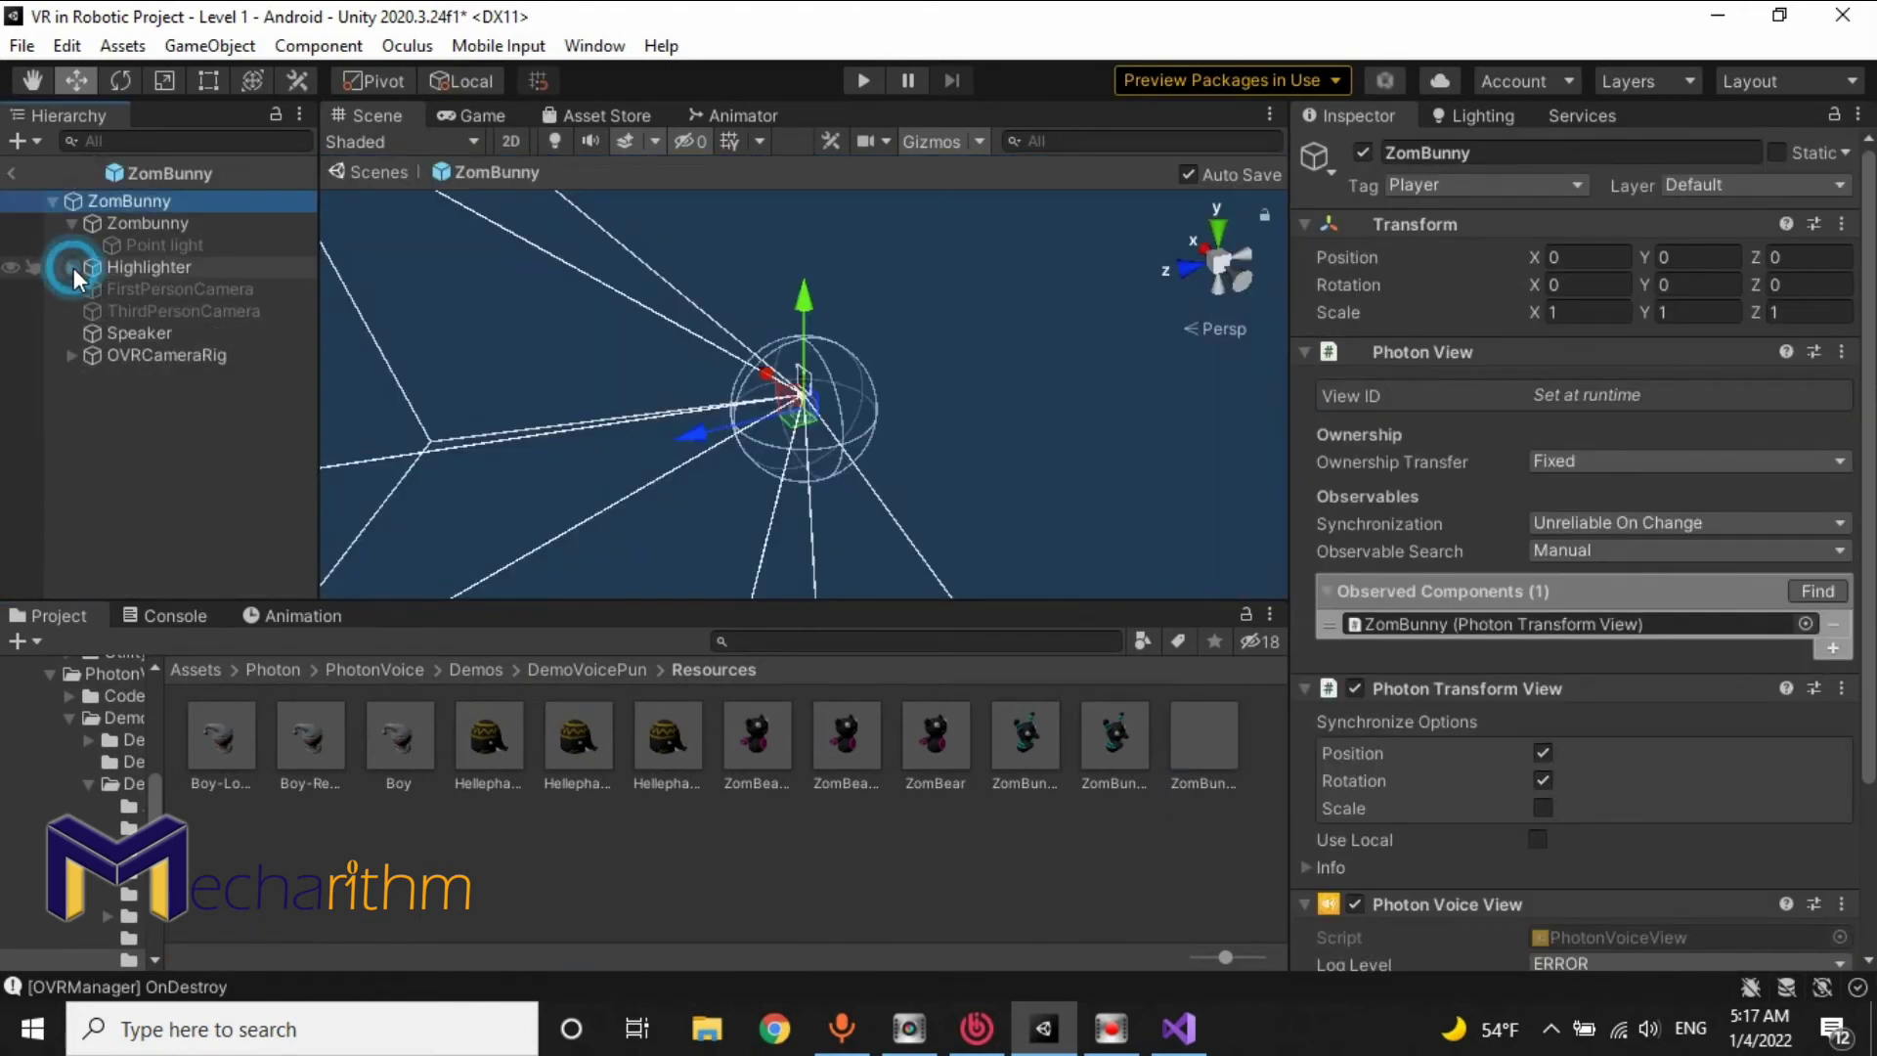
double_click(161, 355)
left_click(1717, 257)
type("0")
right_click_drag(972, 363, 894, 370)
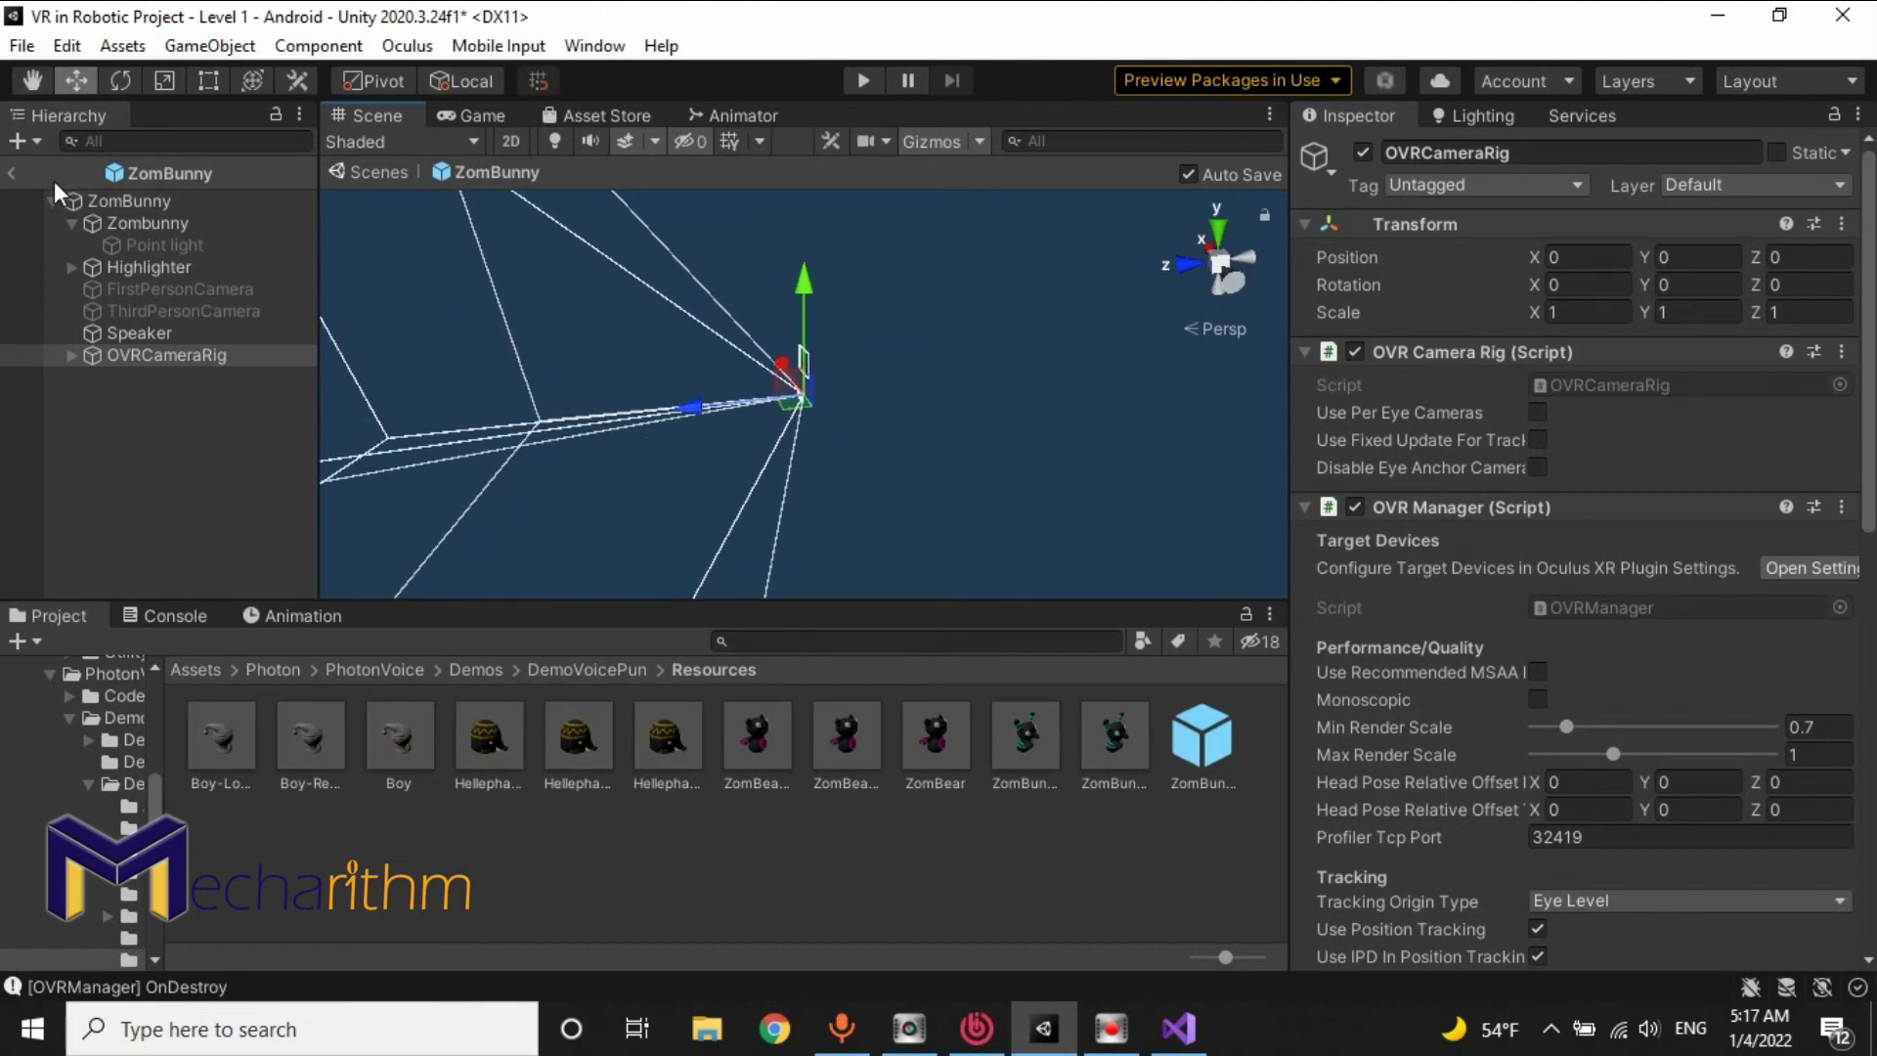
left_click(13, 173)
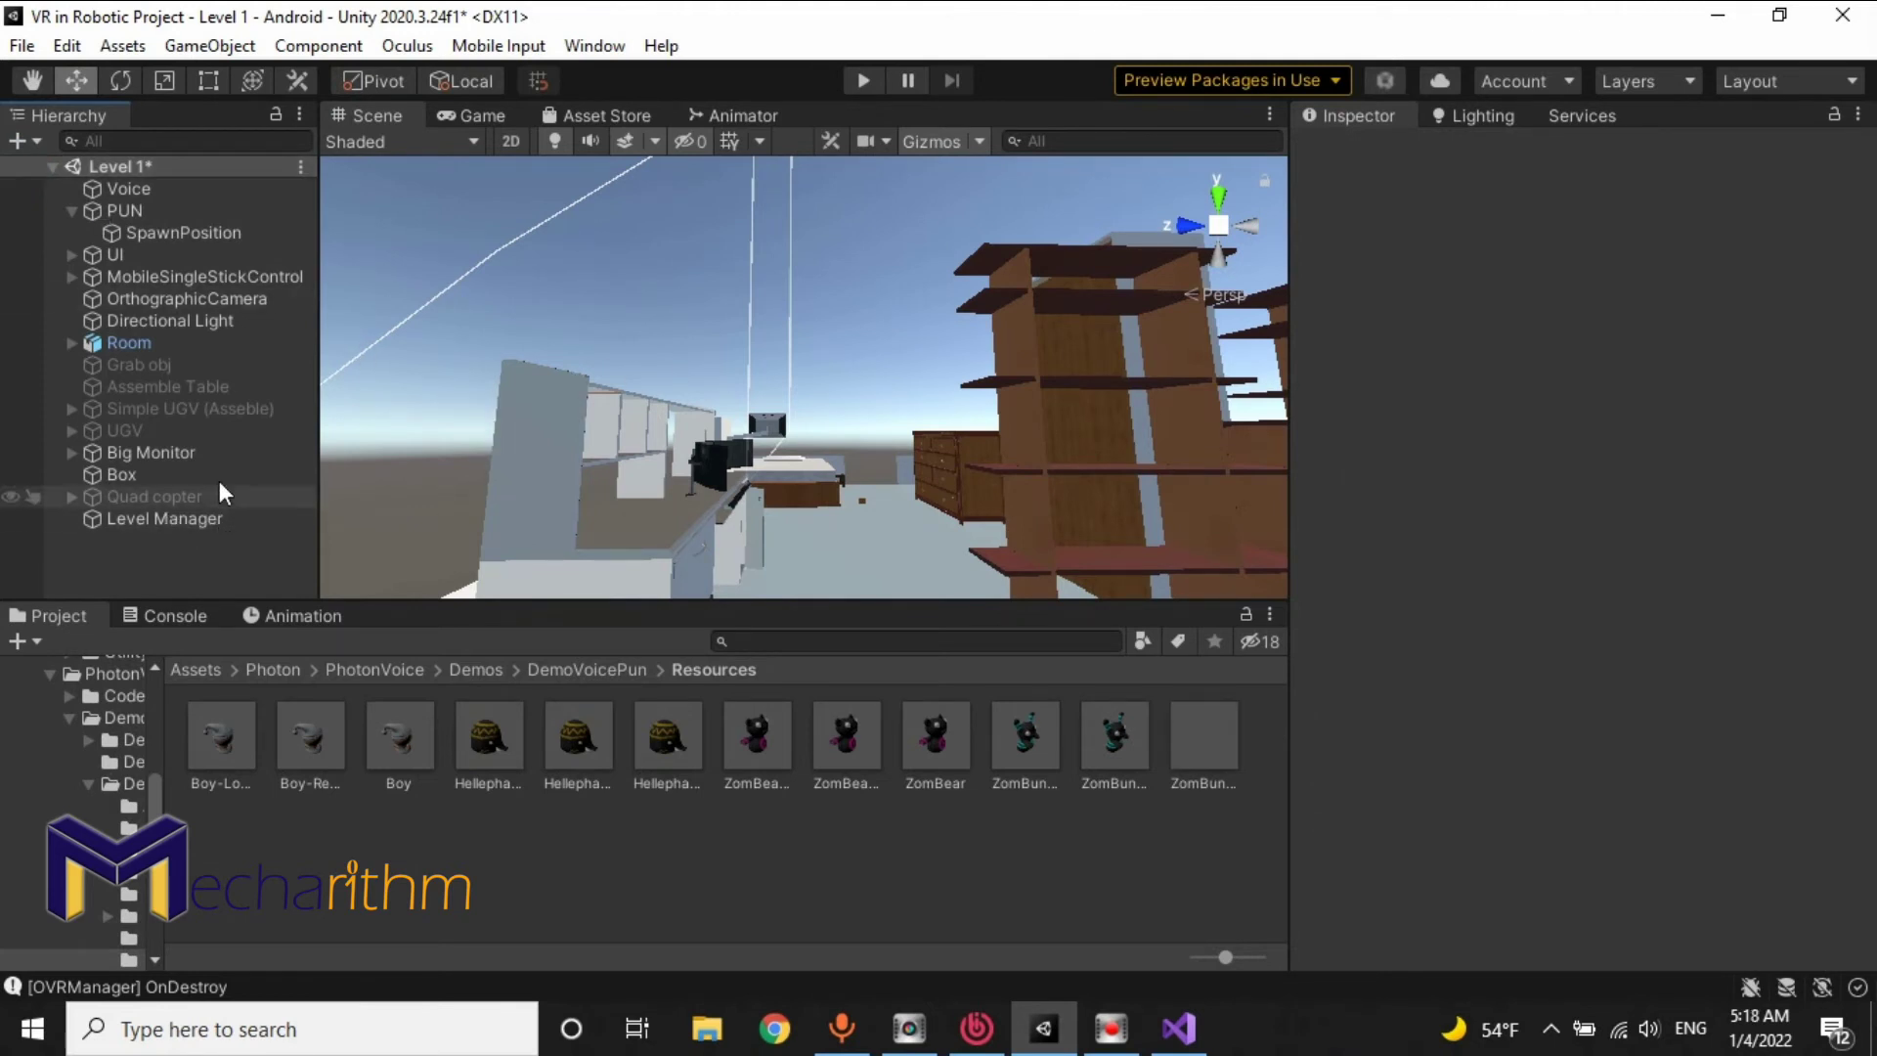
key("ctrl+s")
Step: Run the scene to check the player's spawn view and rendering statistics, and stop it
left_click(857, 78)
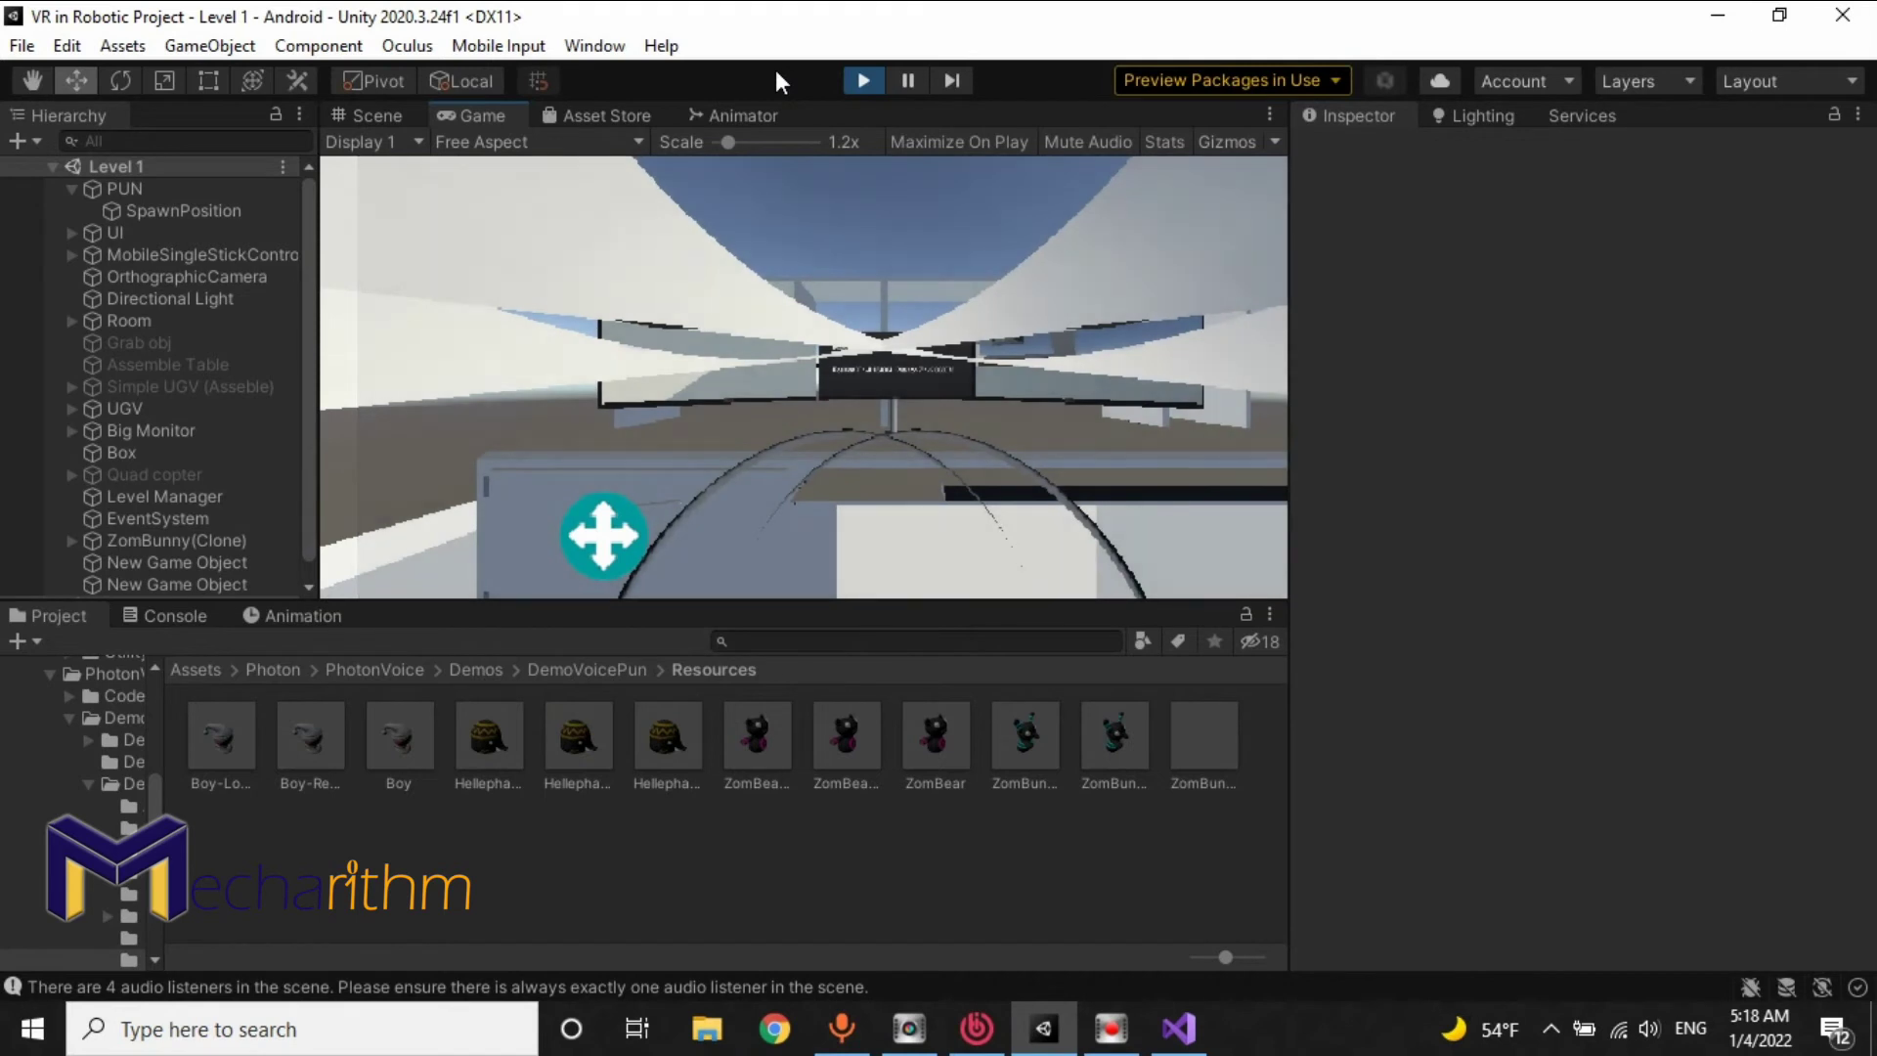
left_click(1149, 143)
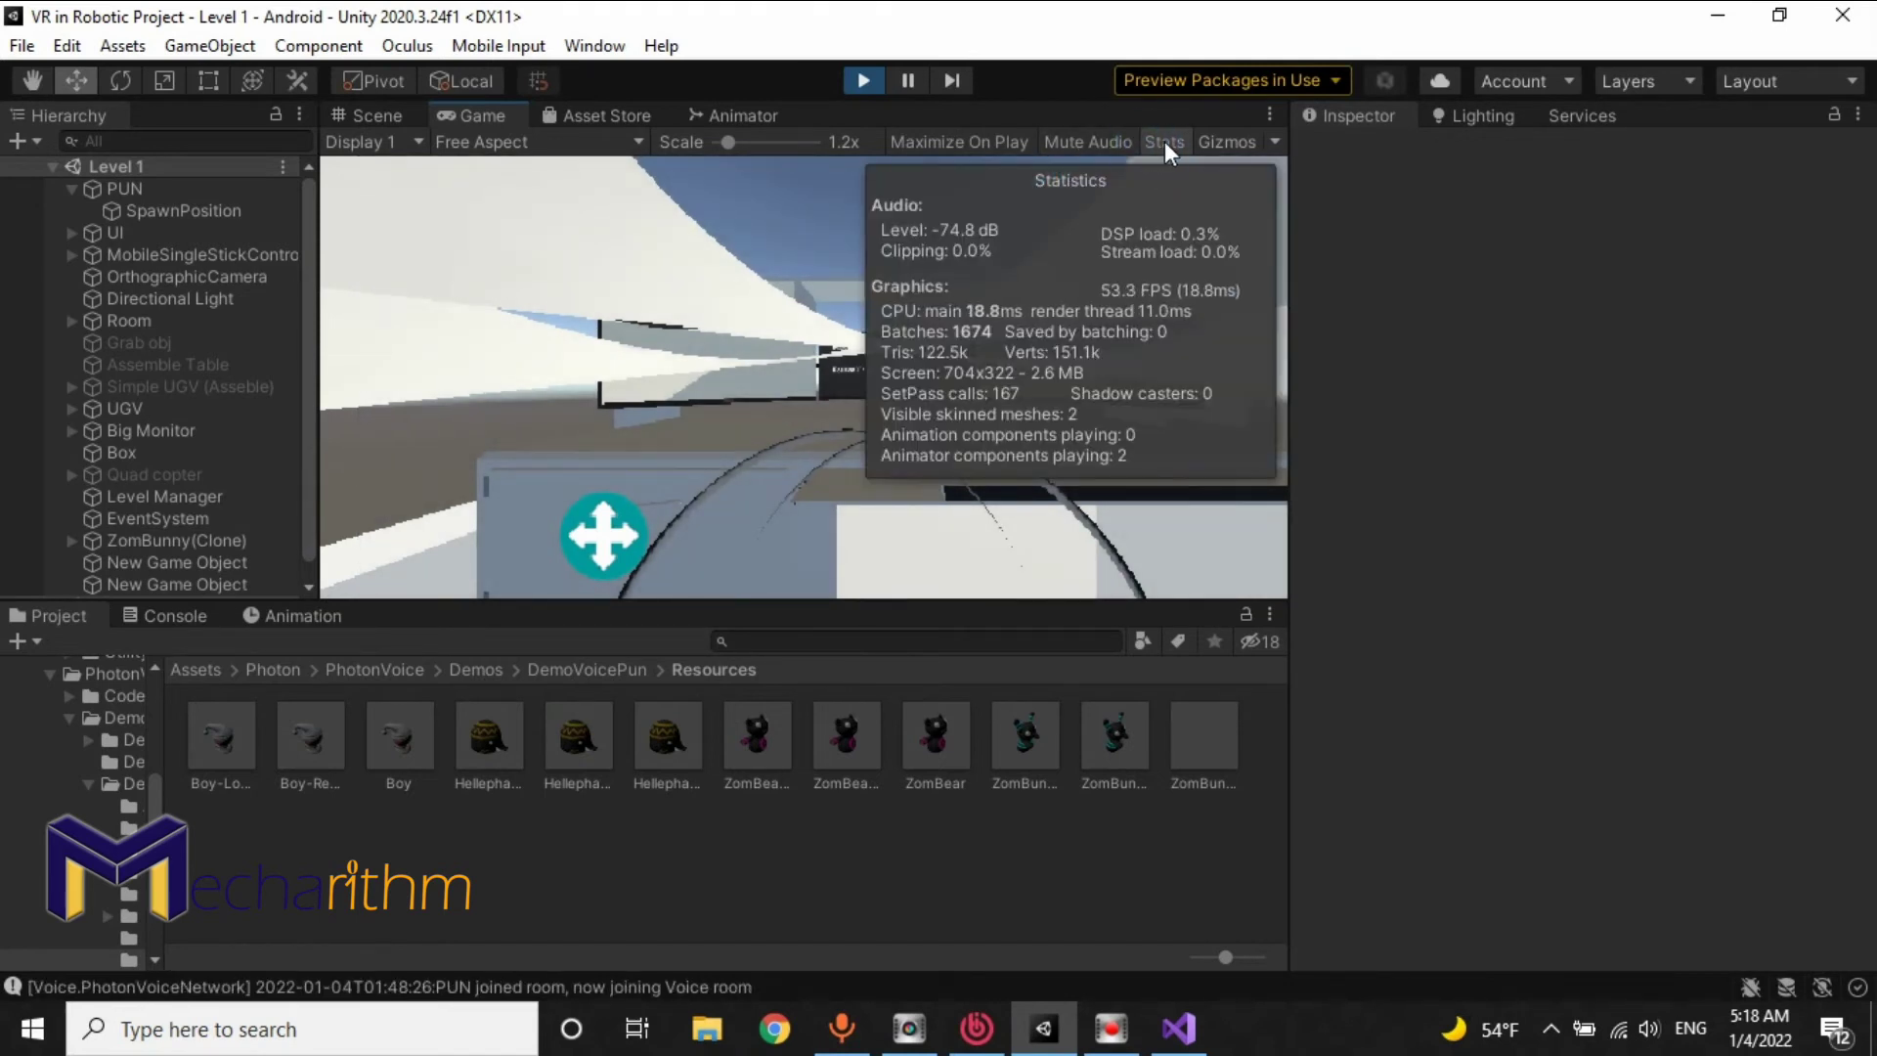
left_click(1165, 141)
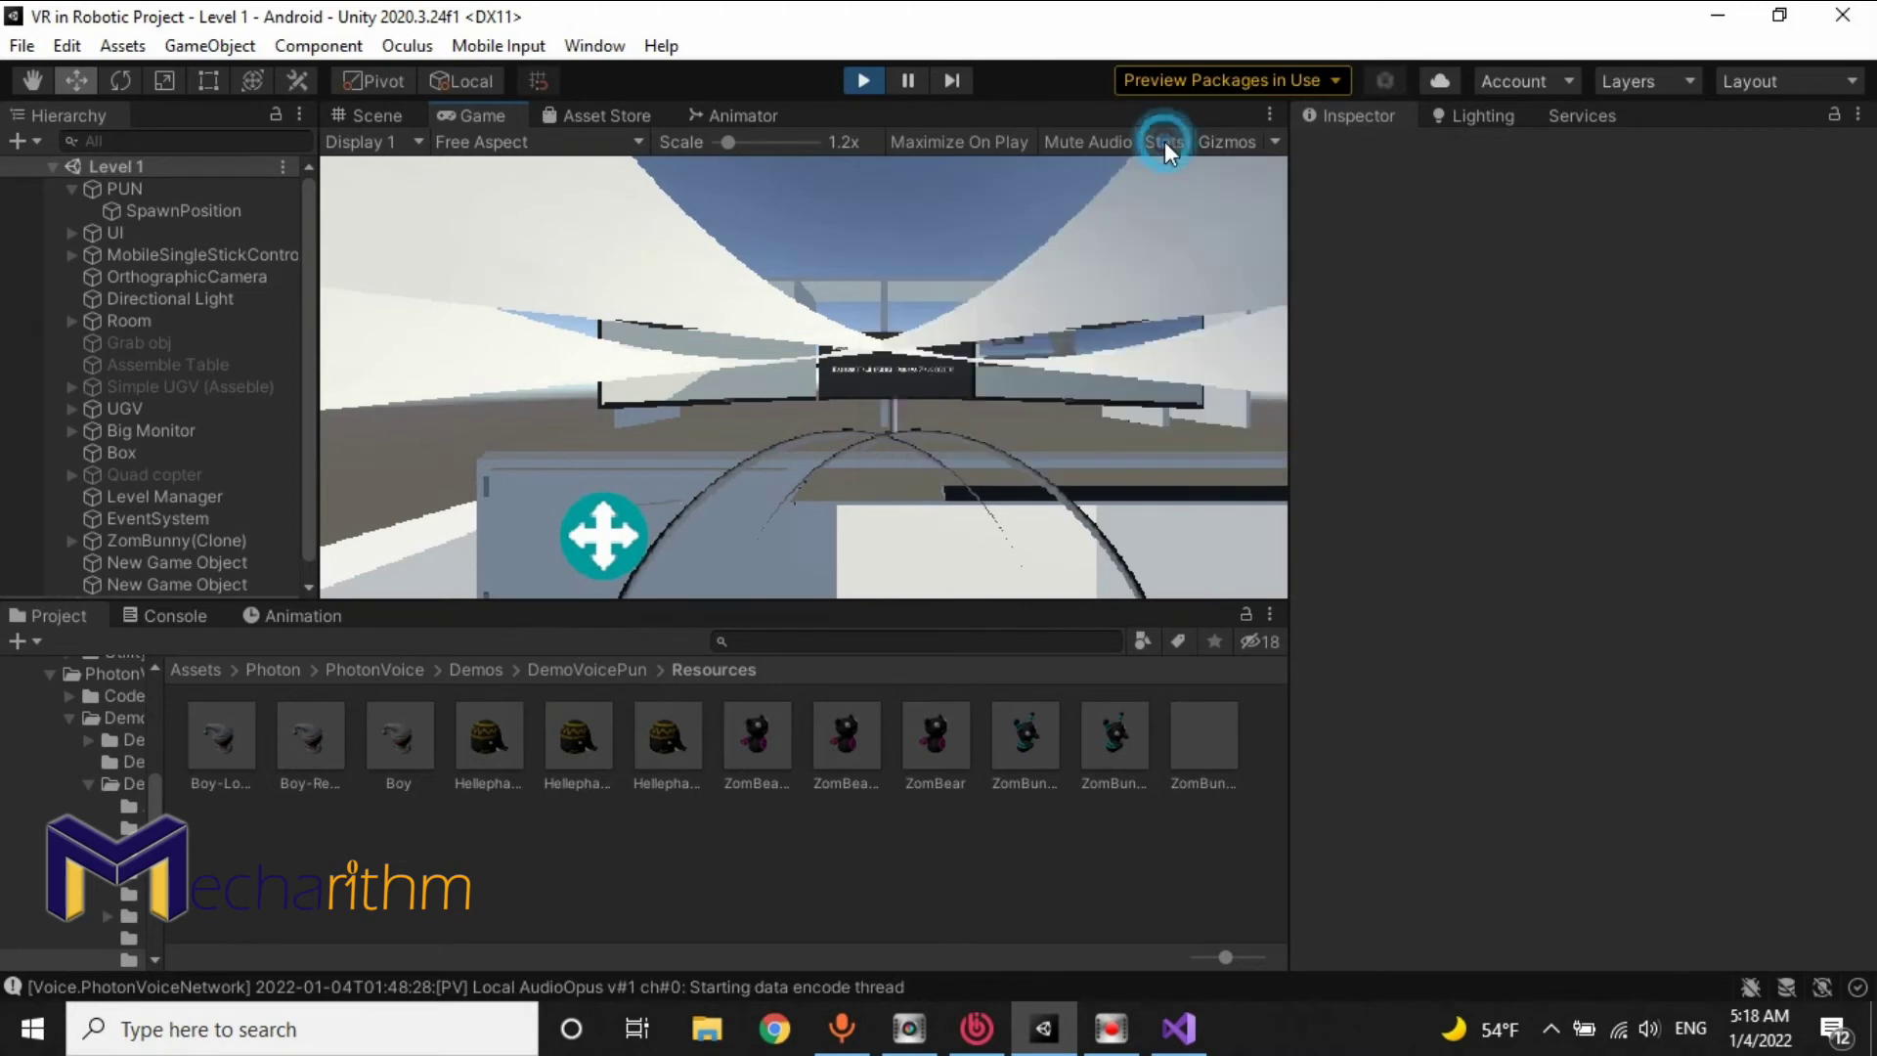
left_click(861, 79)
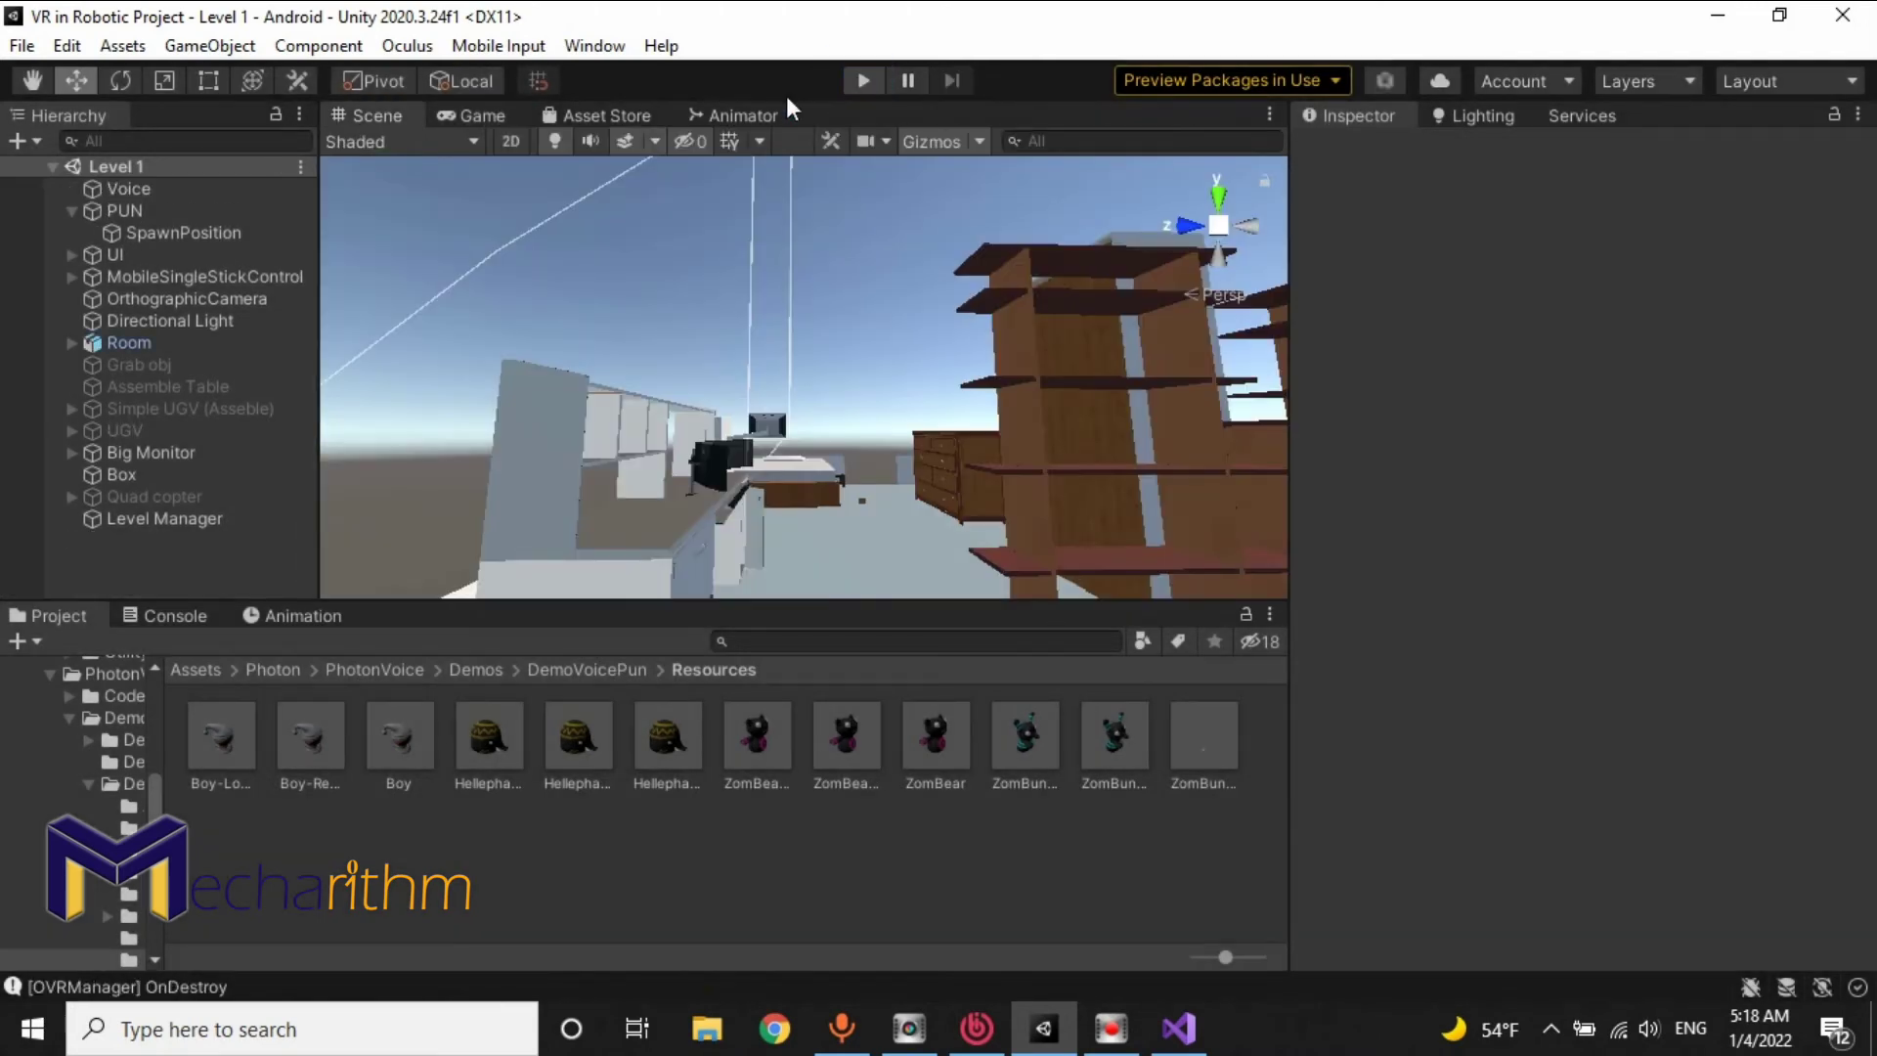
Step: Deactivate the MobileSingleStickControl object
left_click(159, 278)
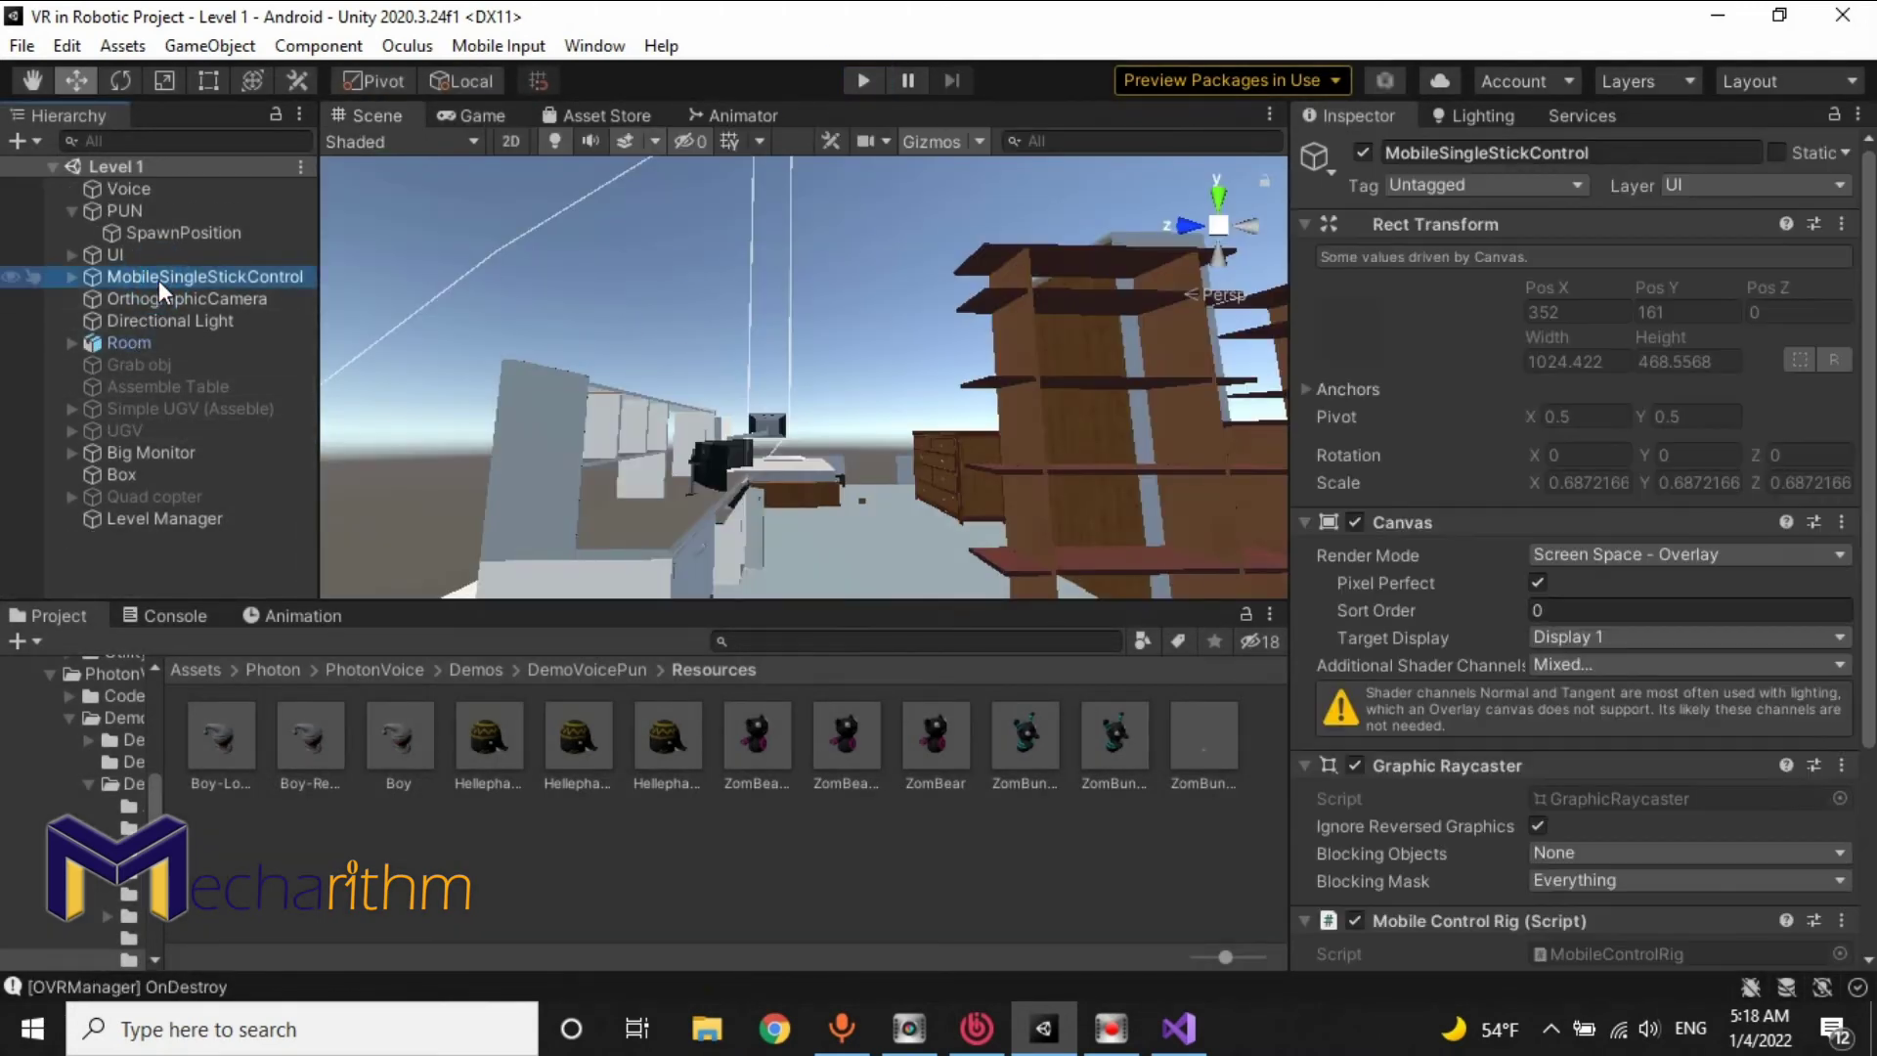
left_click(1362, 152)
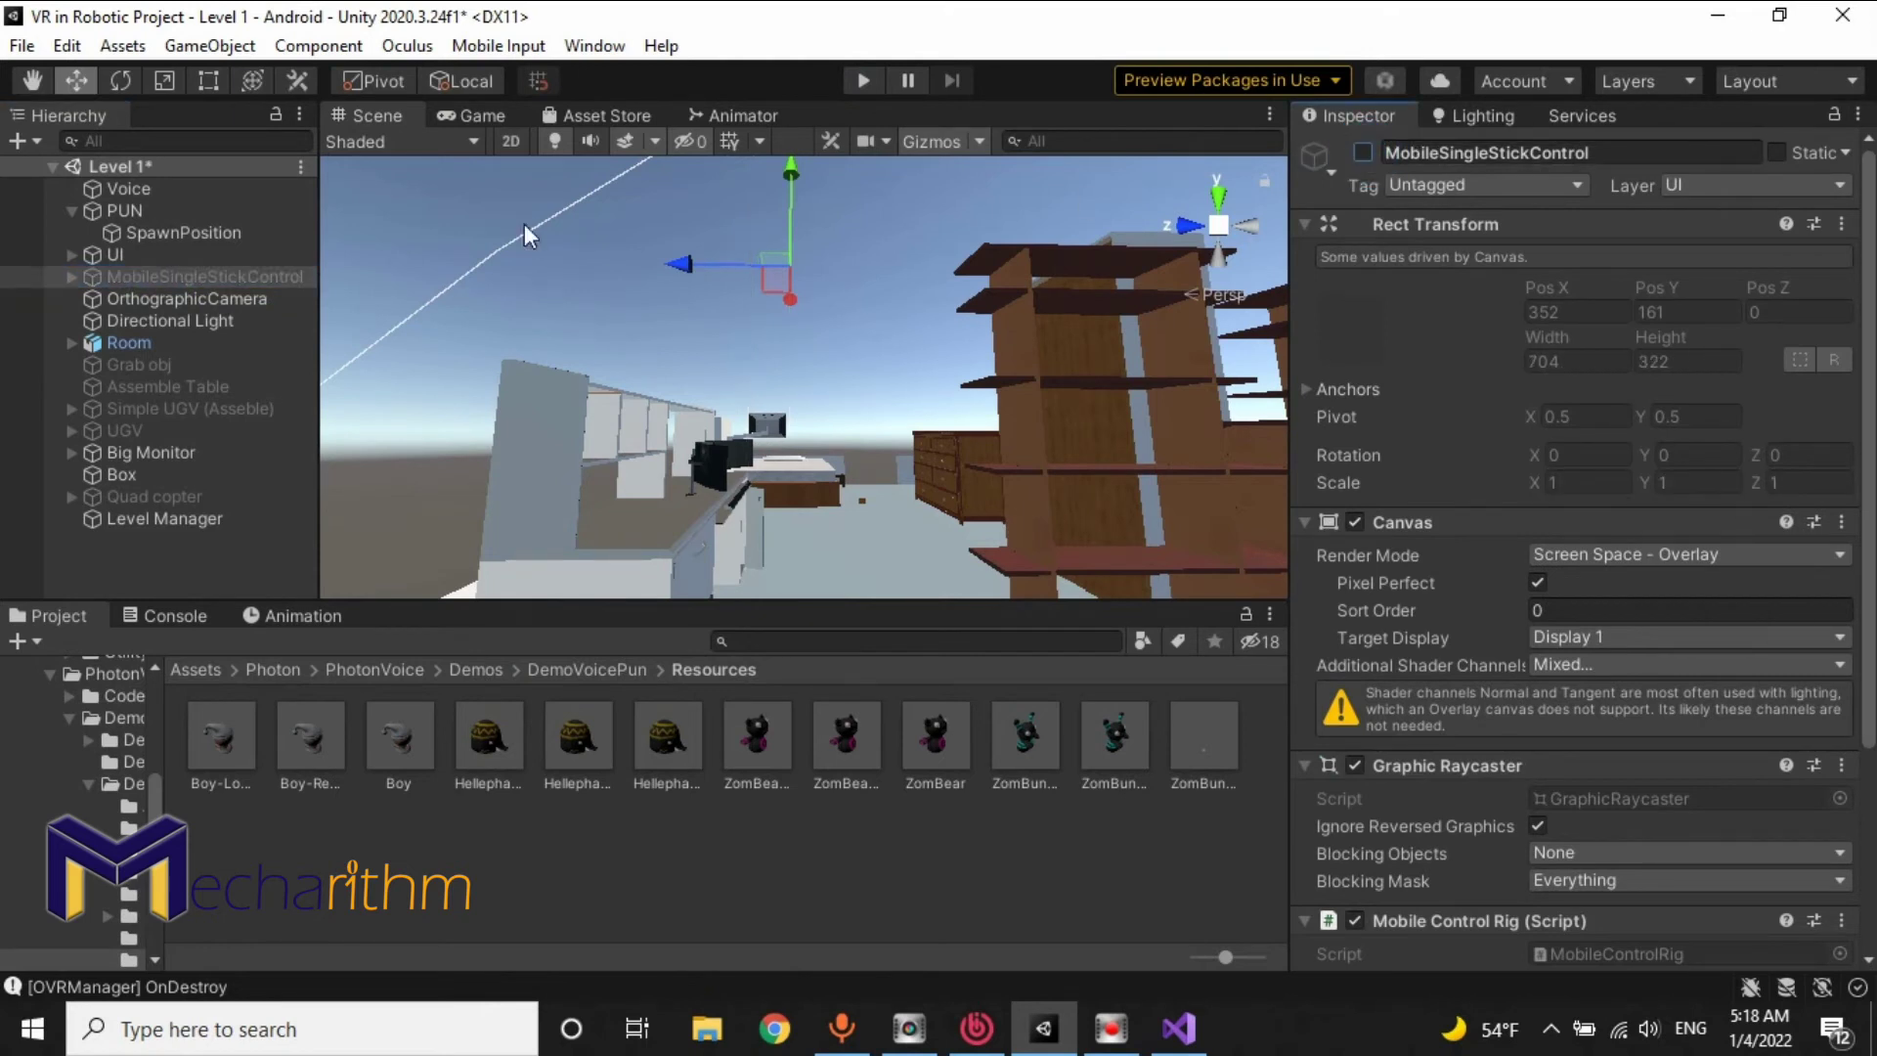
Step: Set the UI object's scale to 0, 0, 0 and save the scene
left_click(98, 254)
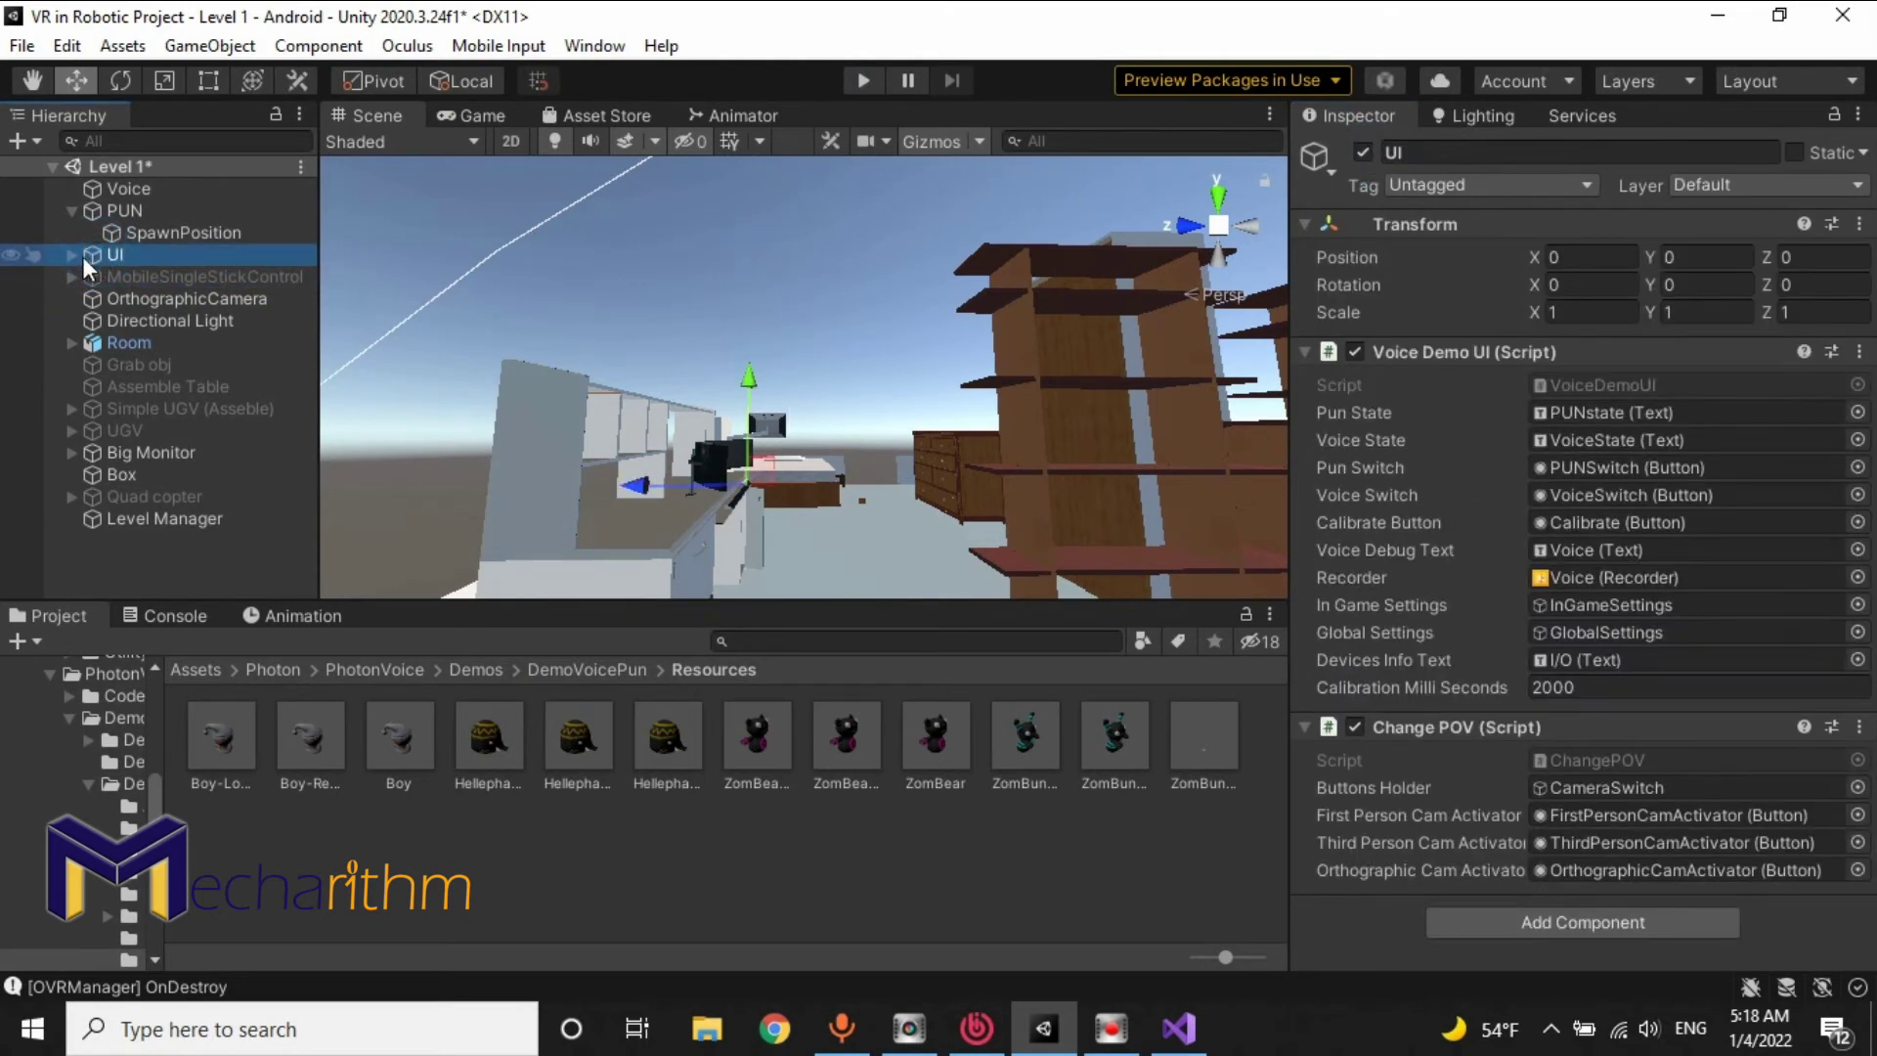
left_click(74, 255)
left_click(73, 255)
left_click(1622, 312)
type("0")
key("Tab")
type("0")
key("Tab")
type("0")
left_click_drag(944, 401, 1075, 322, "alt")
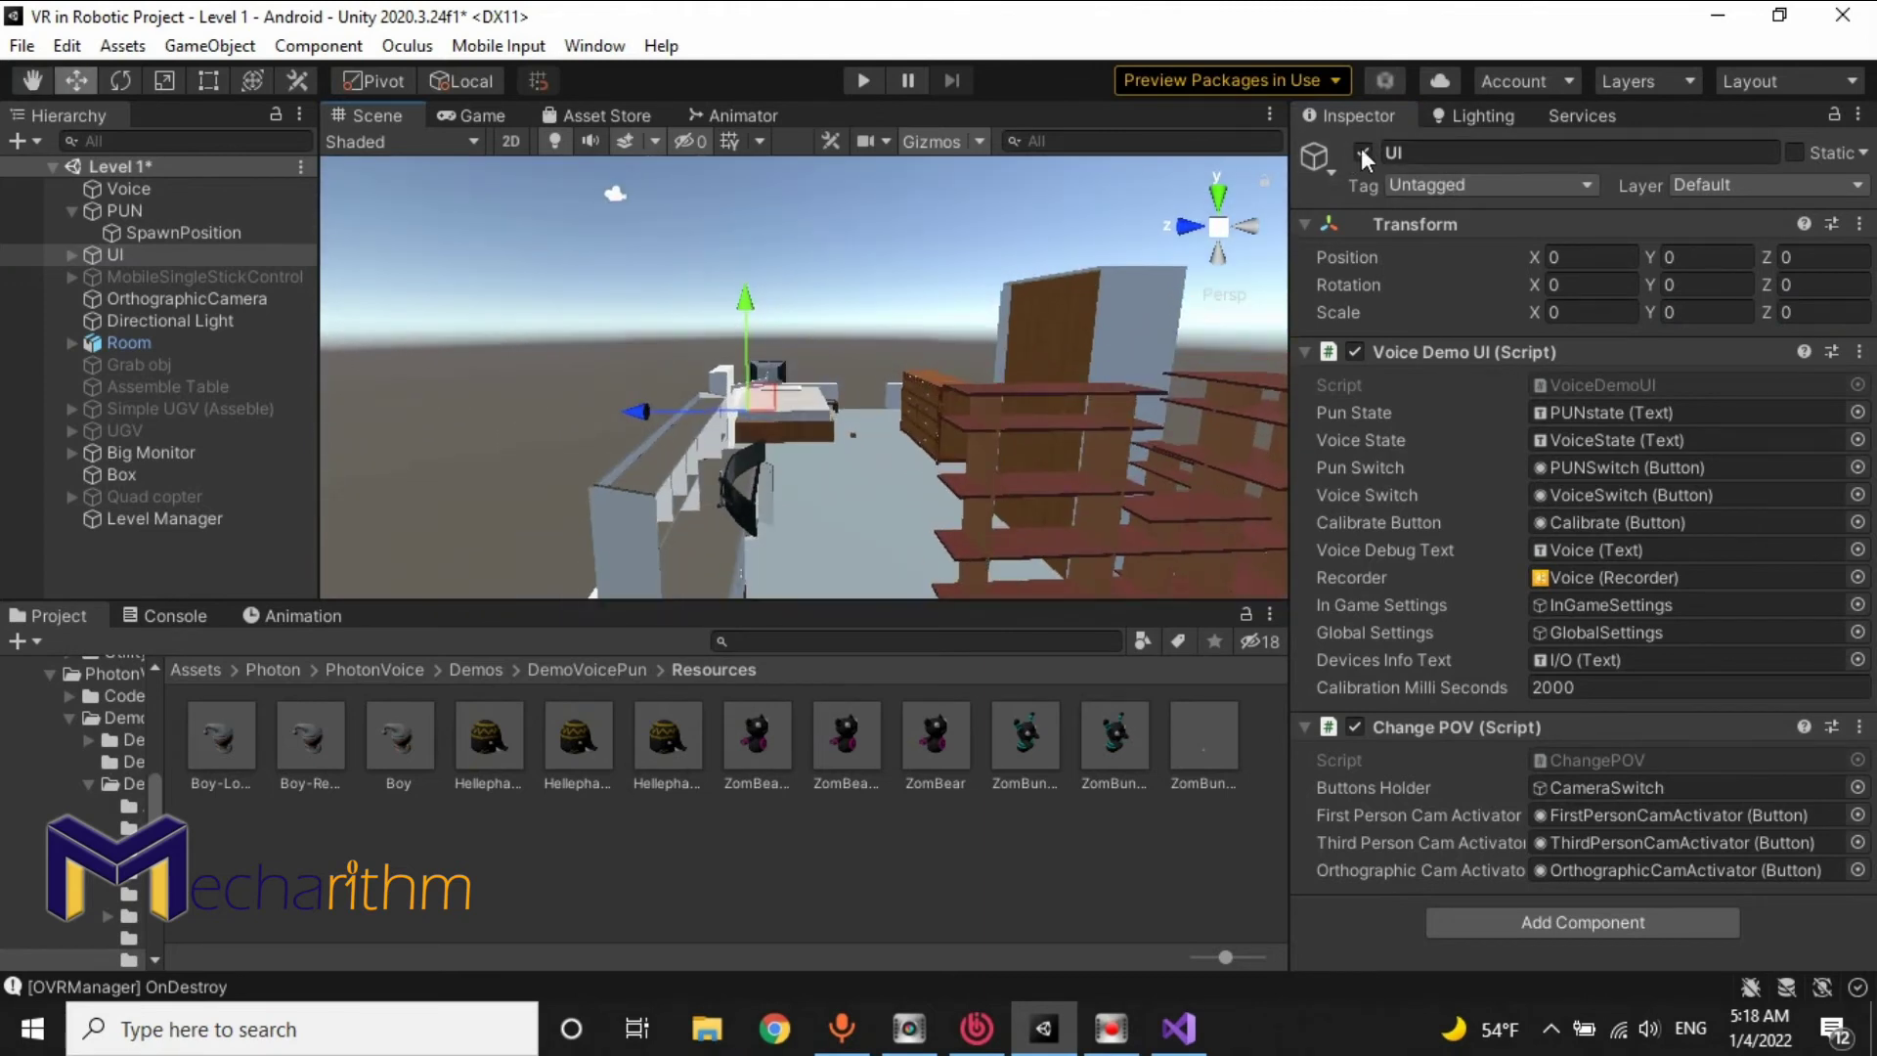
mouse_move(922, 361)
right_mouse_down()
mouse_move(994, 356)
mouse_move(935, 368)
right_mouse_up()
key("w")
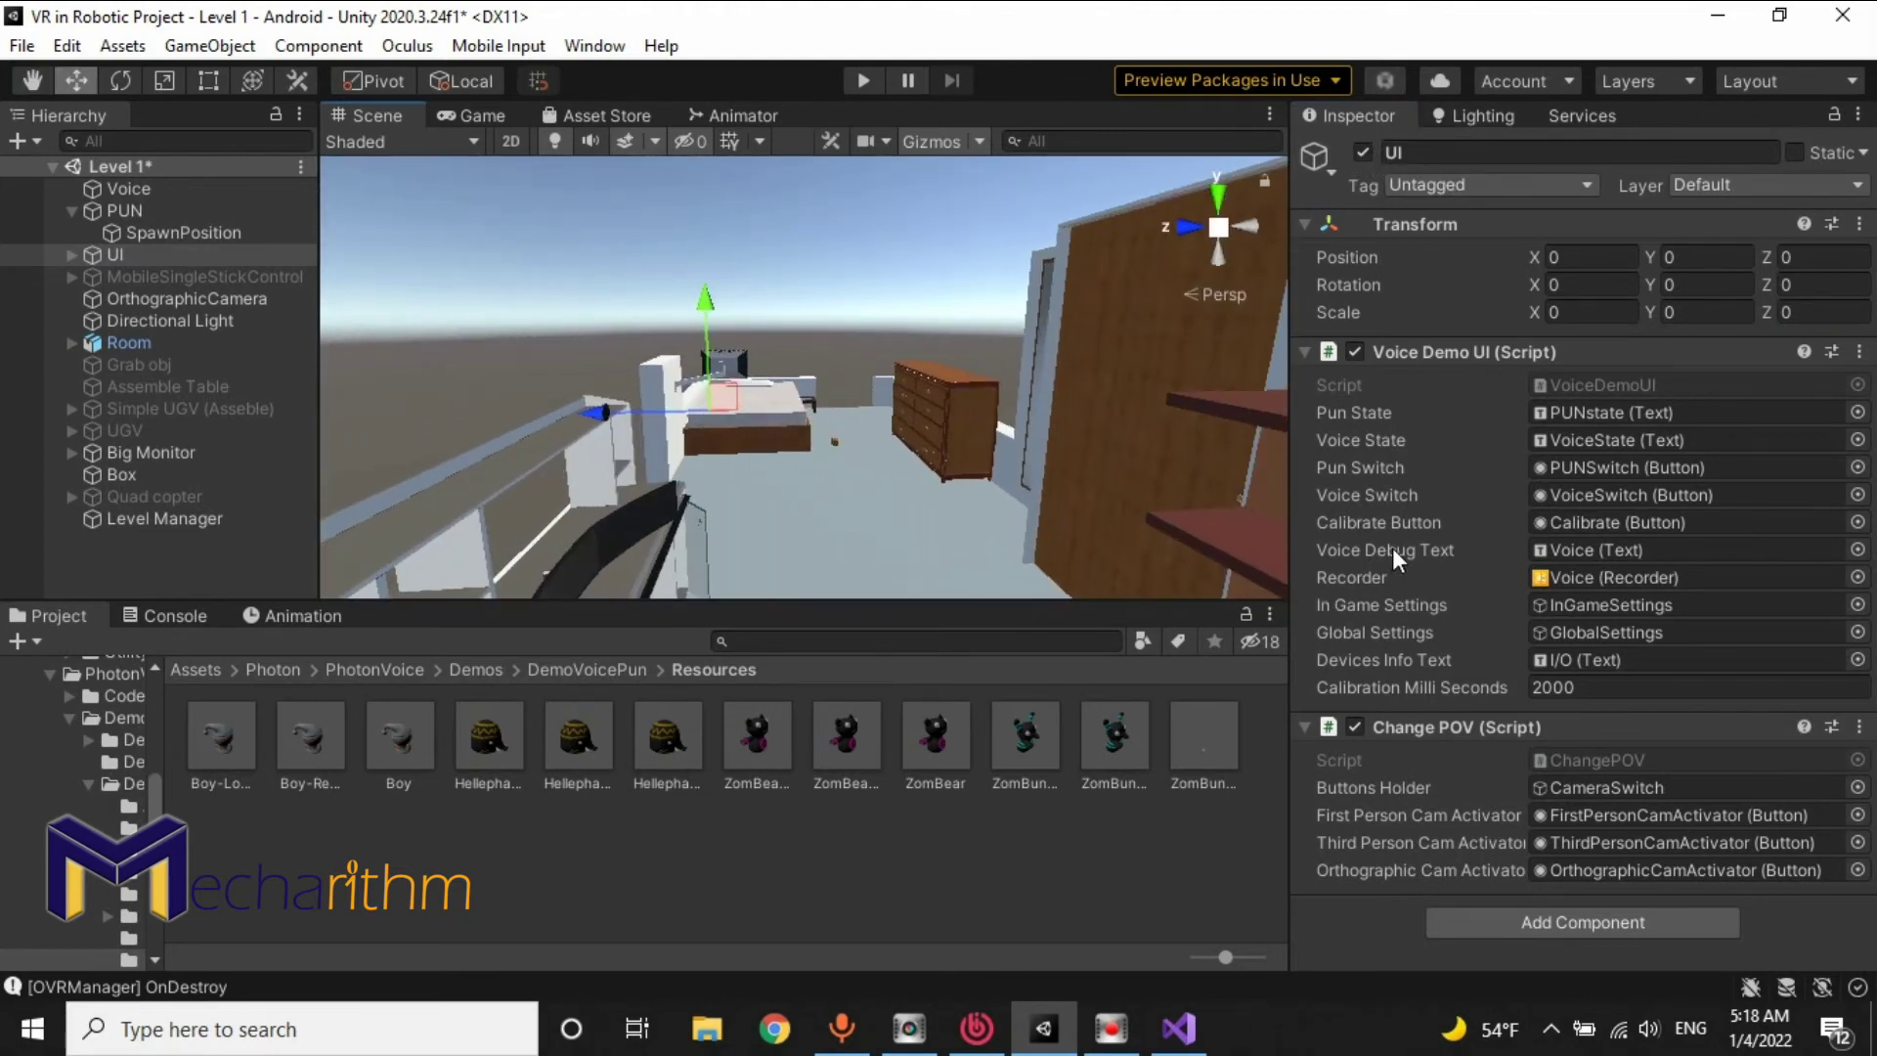
key("ctrl+s")
right_click_drag(887, 397, 874, 389)
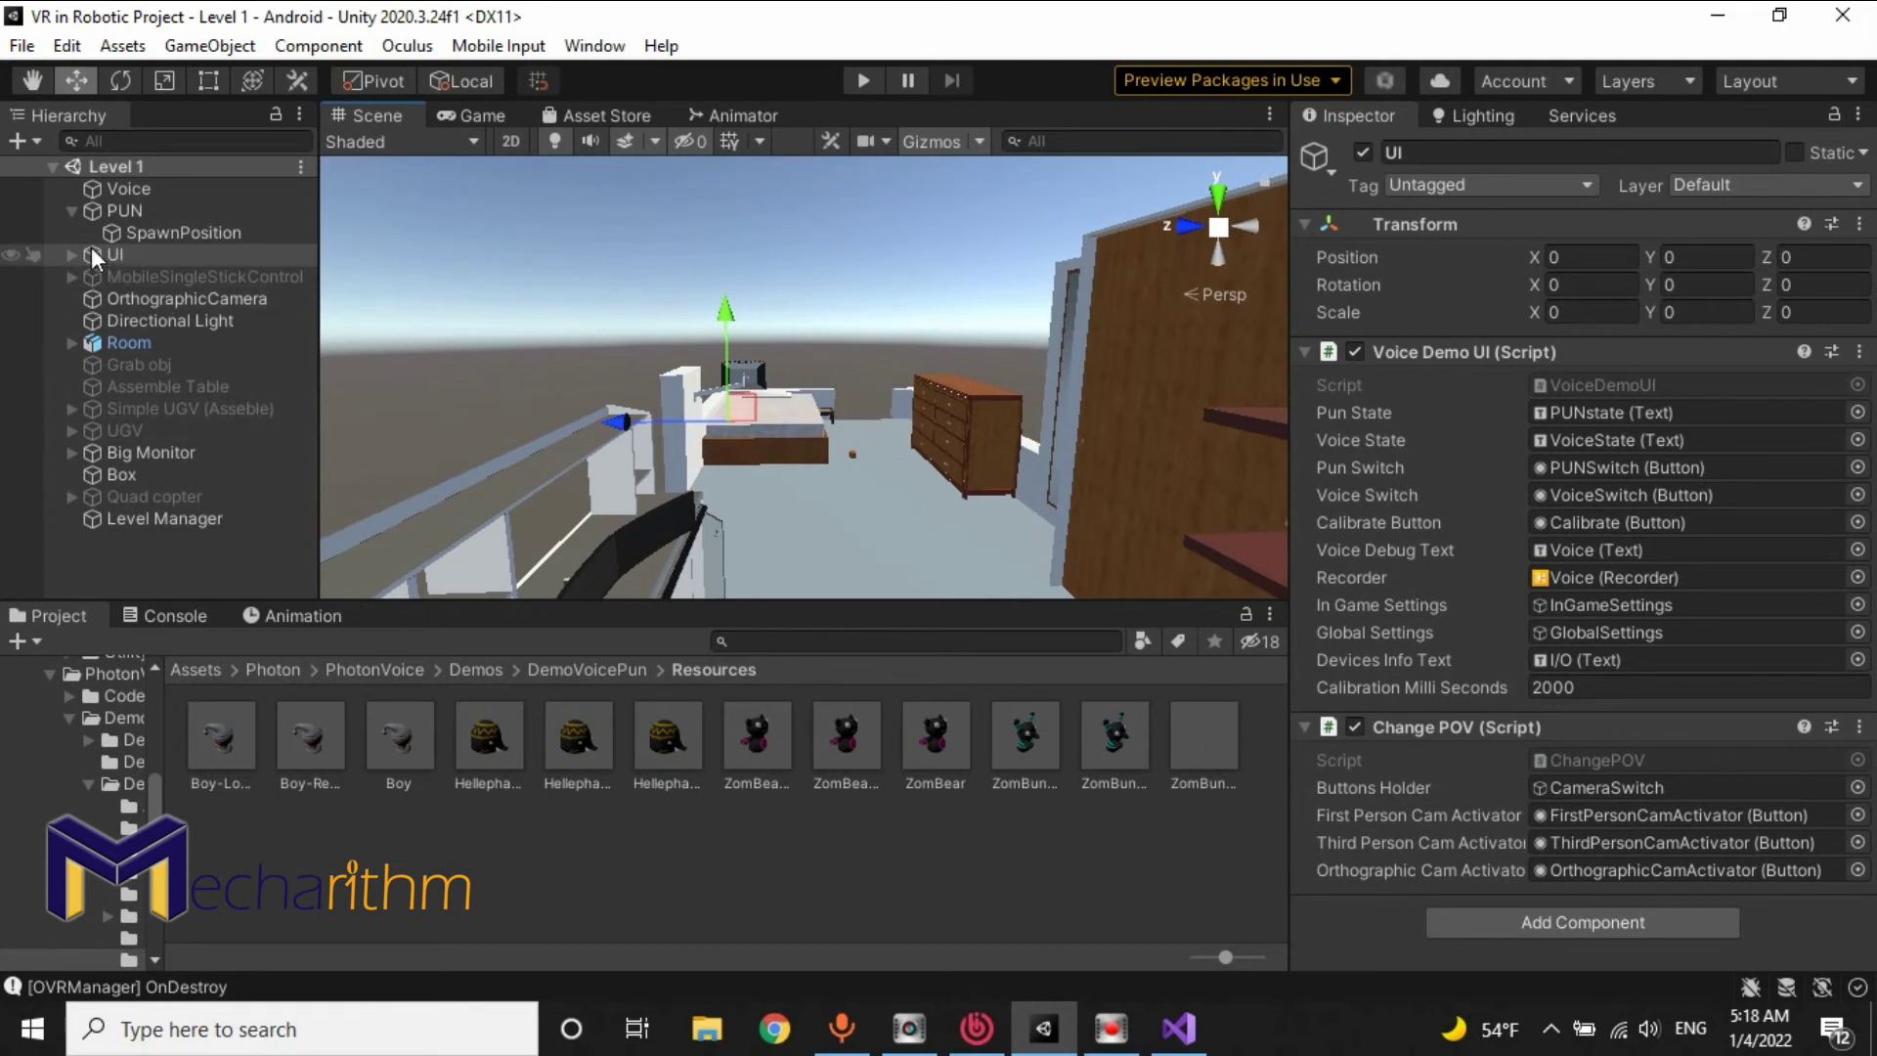
Step: Collapse PUN, add the ZomBunny prefab to the Level 1 scene and examine its children and placement relative to the room
left_click(73, 211)
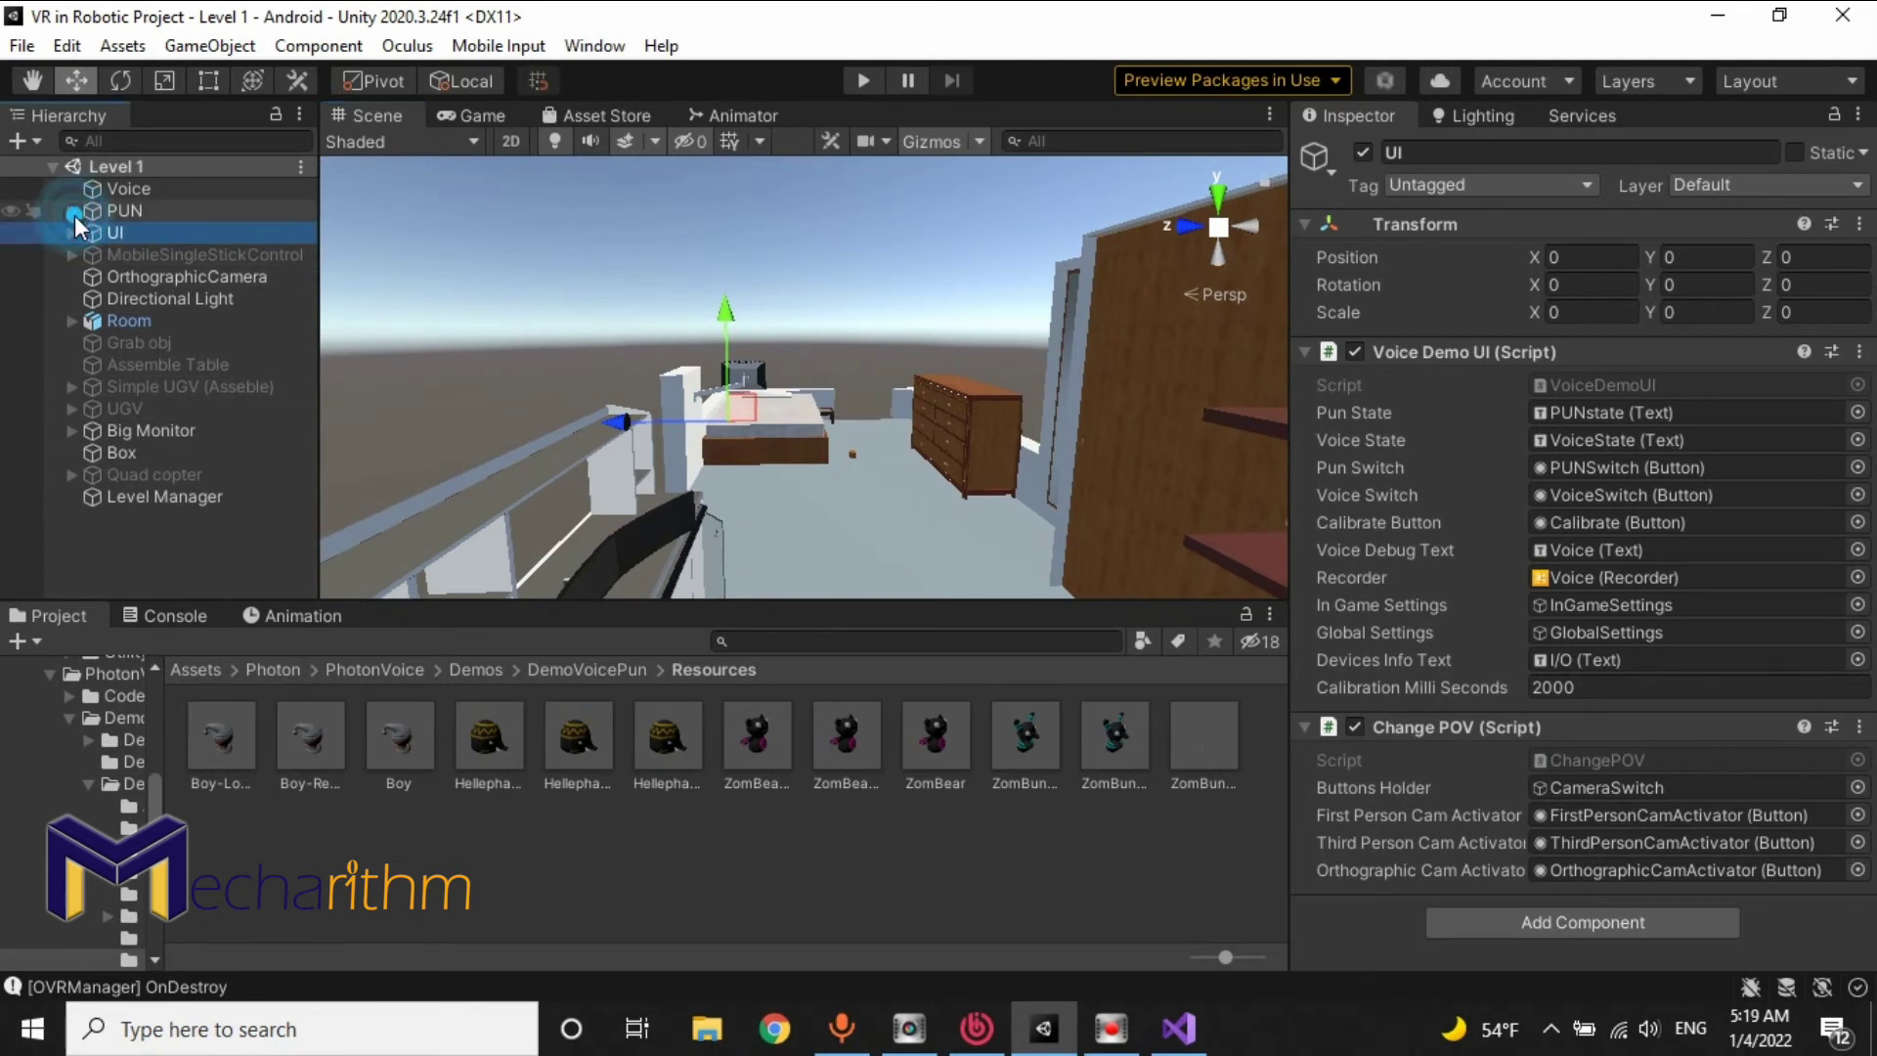
left_click(162, 586)
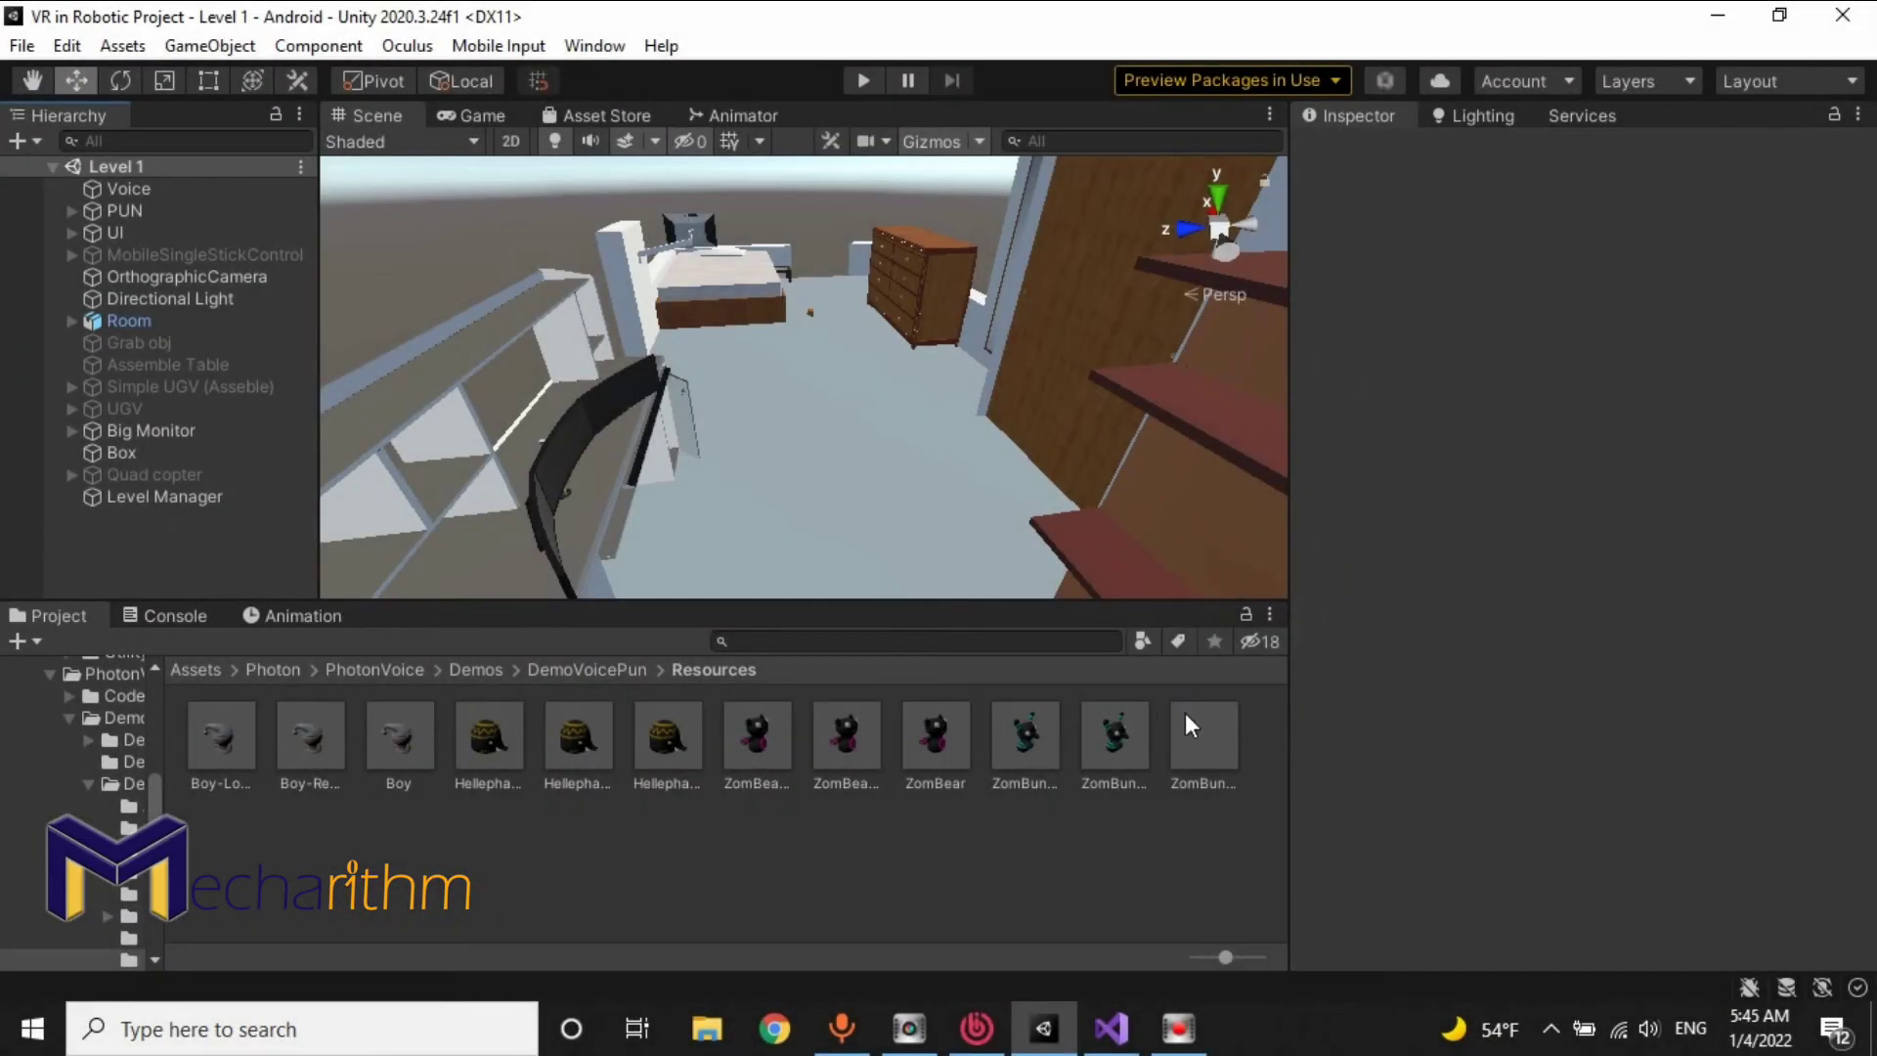
left_click_drag(1198, 724, 268, 534)
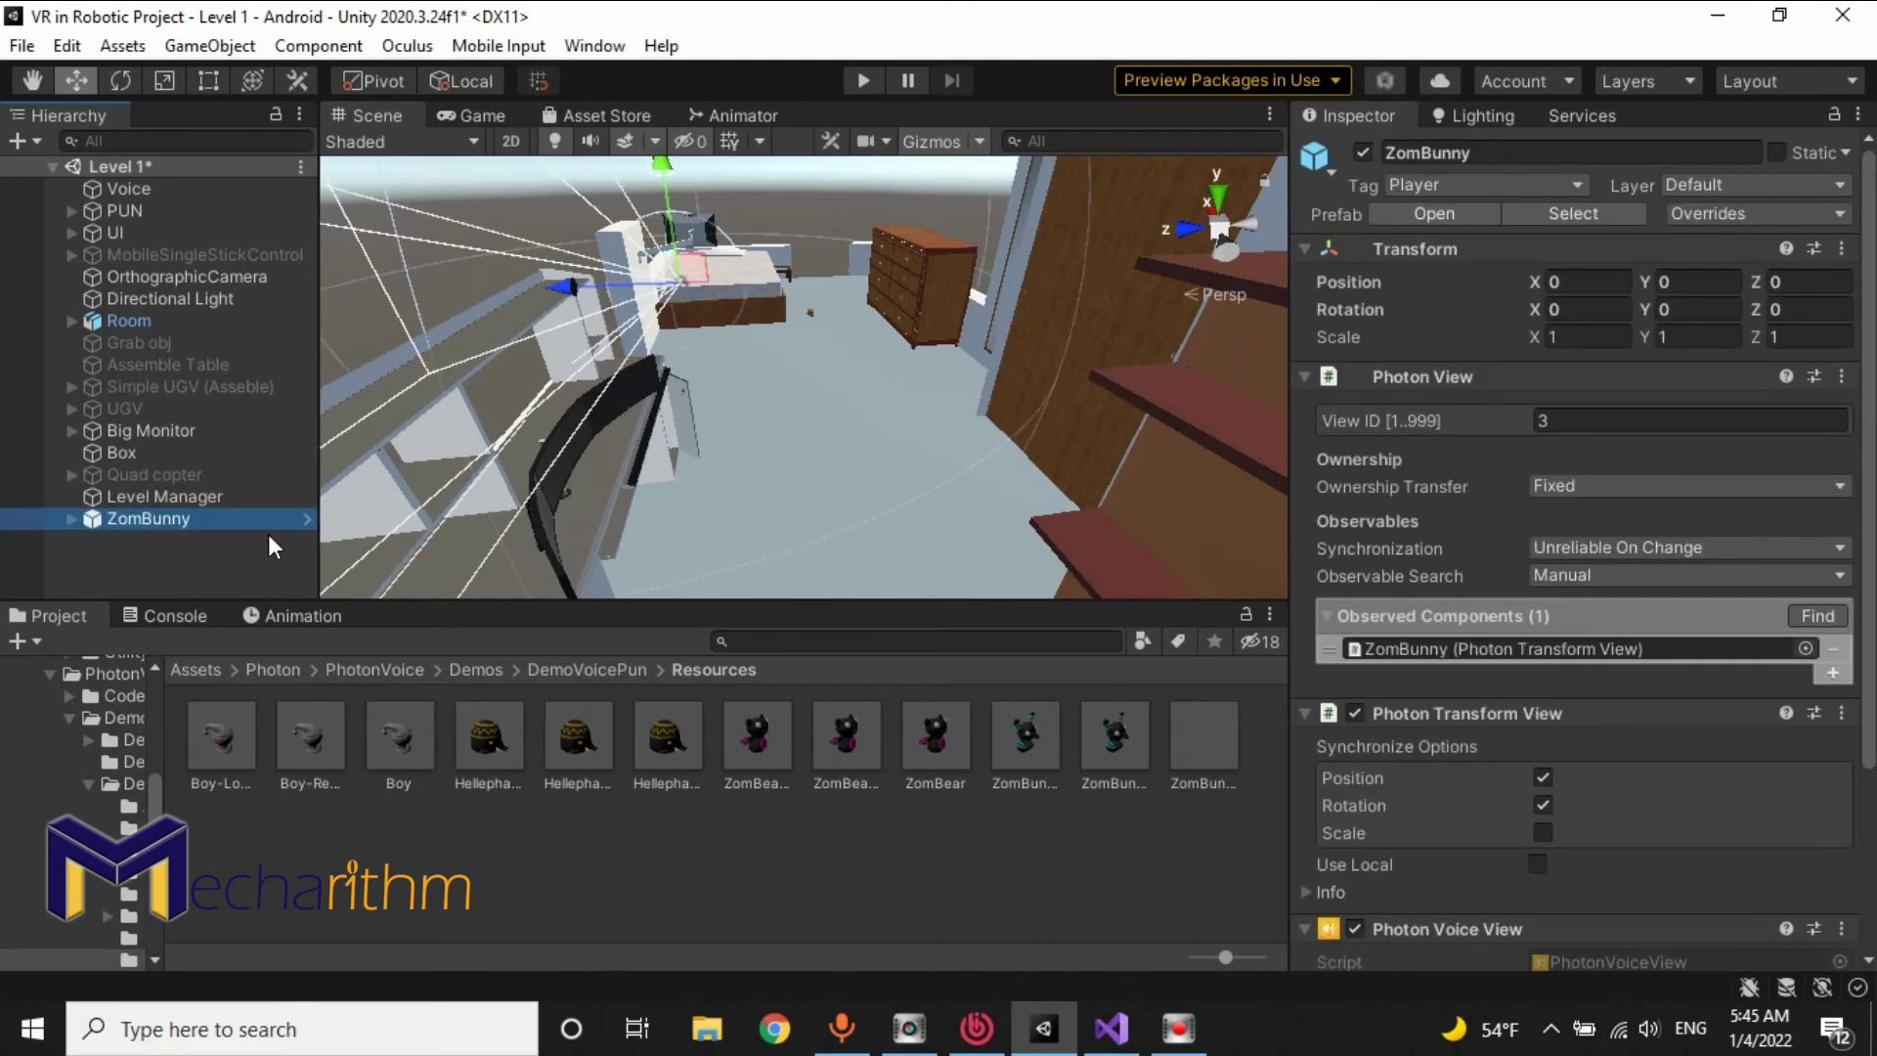
left_click(71, 519)
scroll(107, 513, "down", 1)
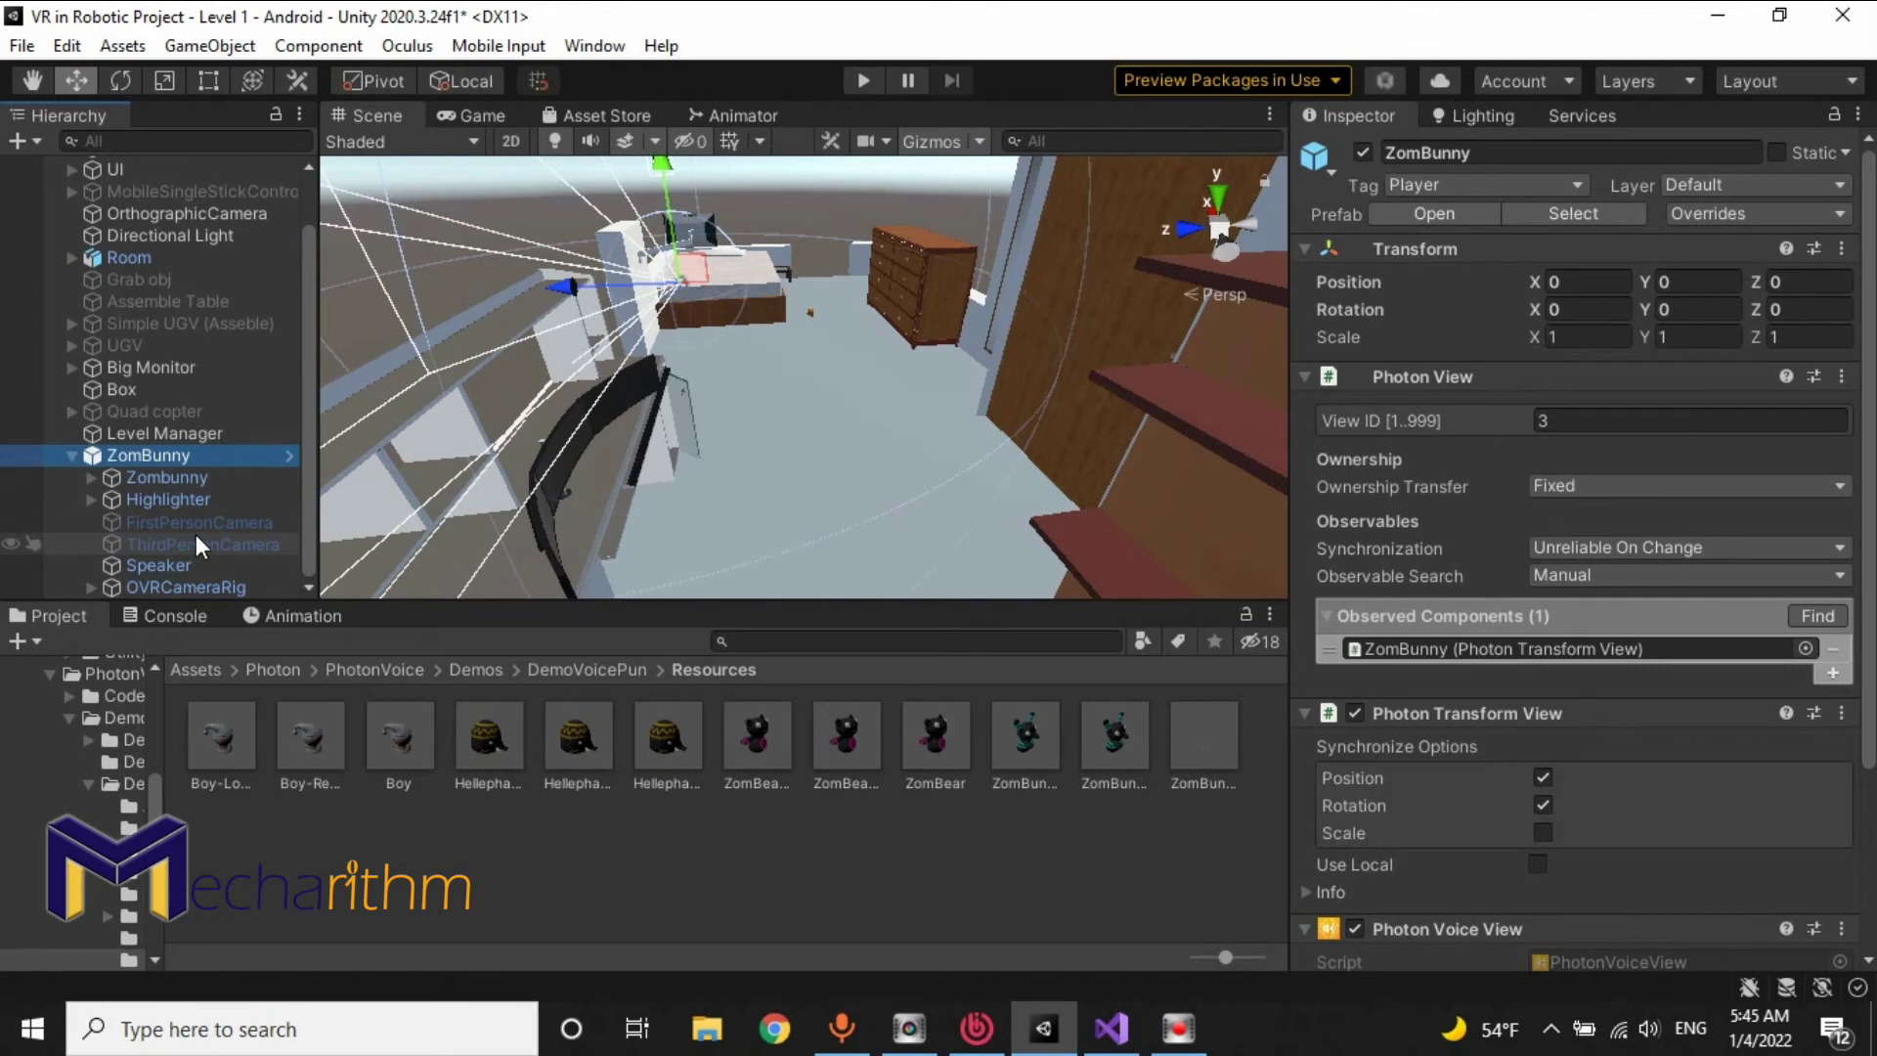
left_click_drag(938, 479, 760, 389, "alt")
right_click_drag(776, 372, 1032, 410)
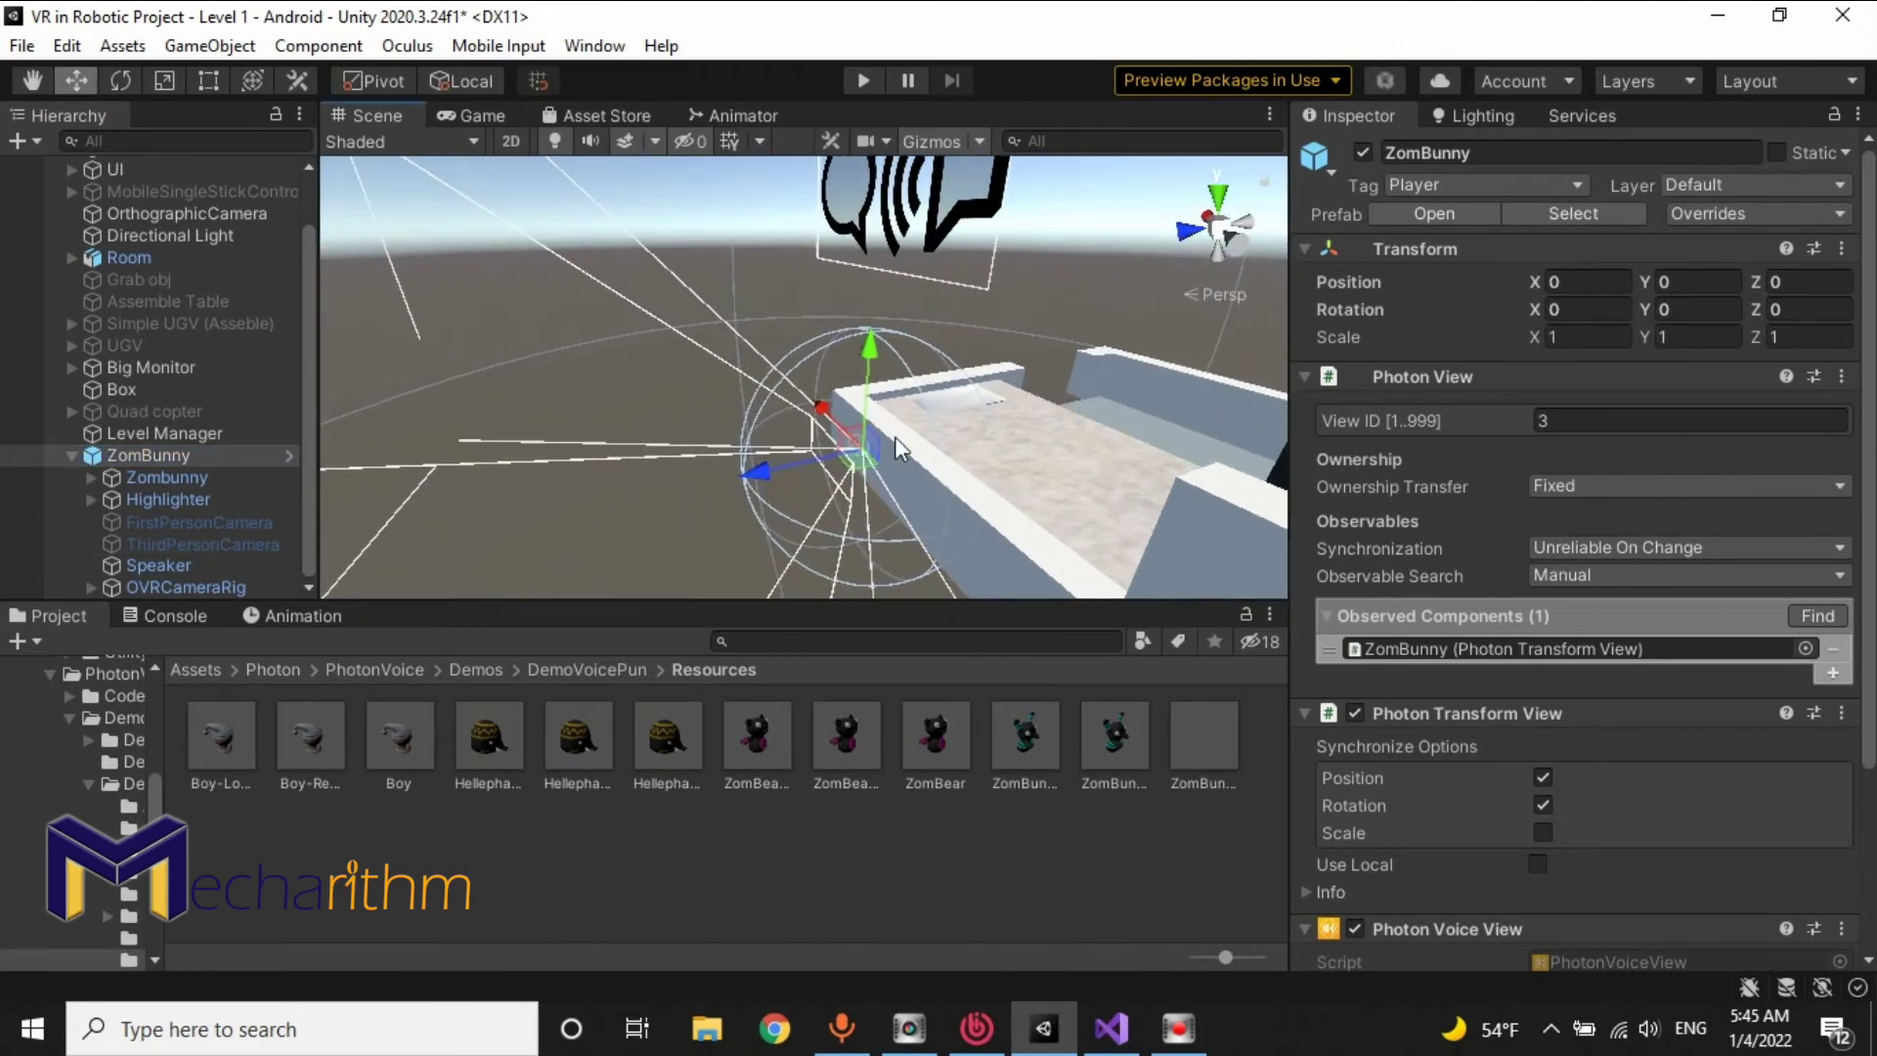
right_click_drag(723, 473, 1378, 472)
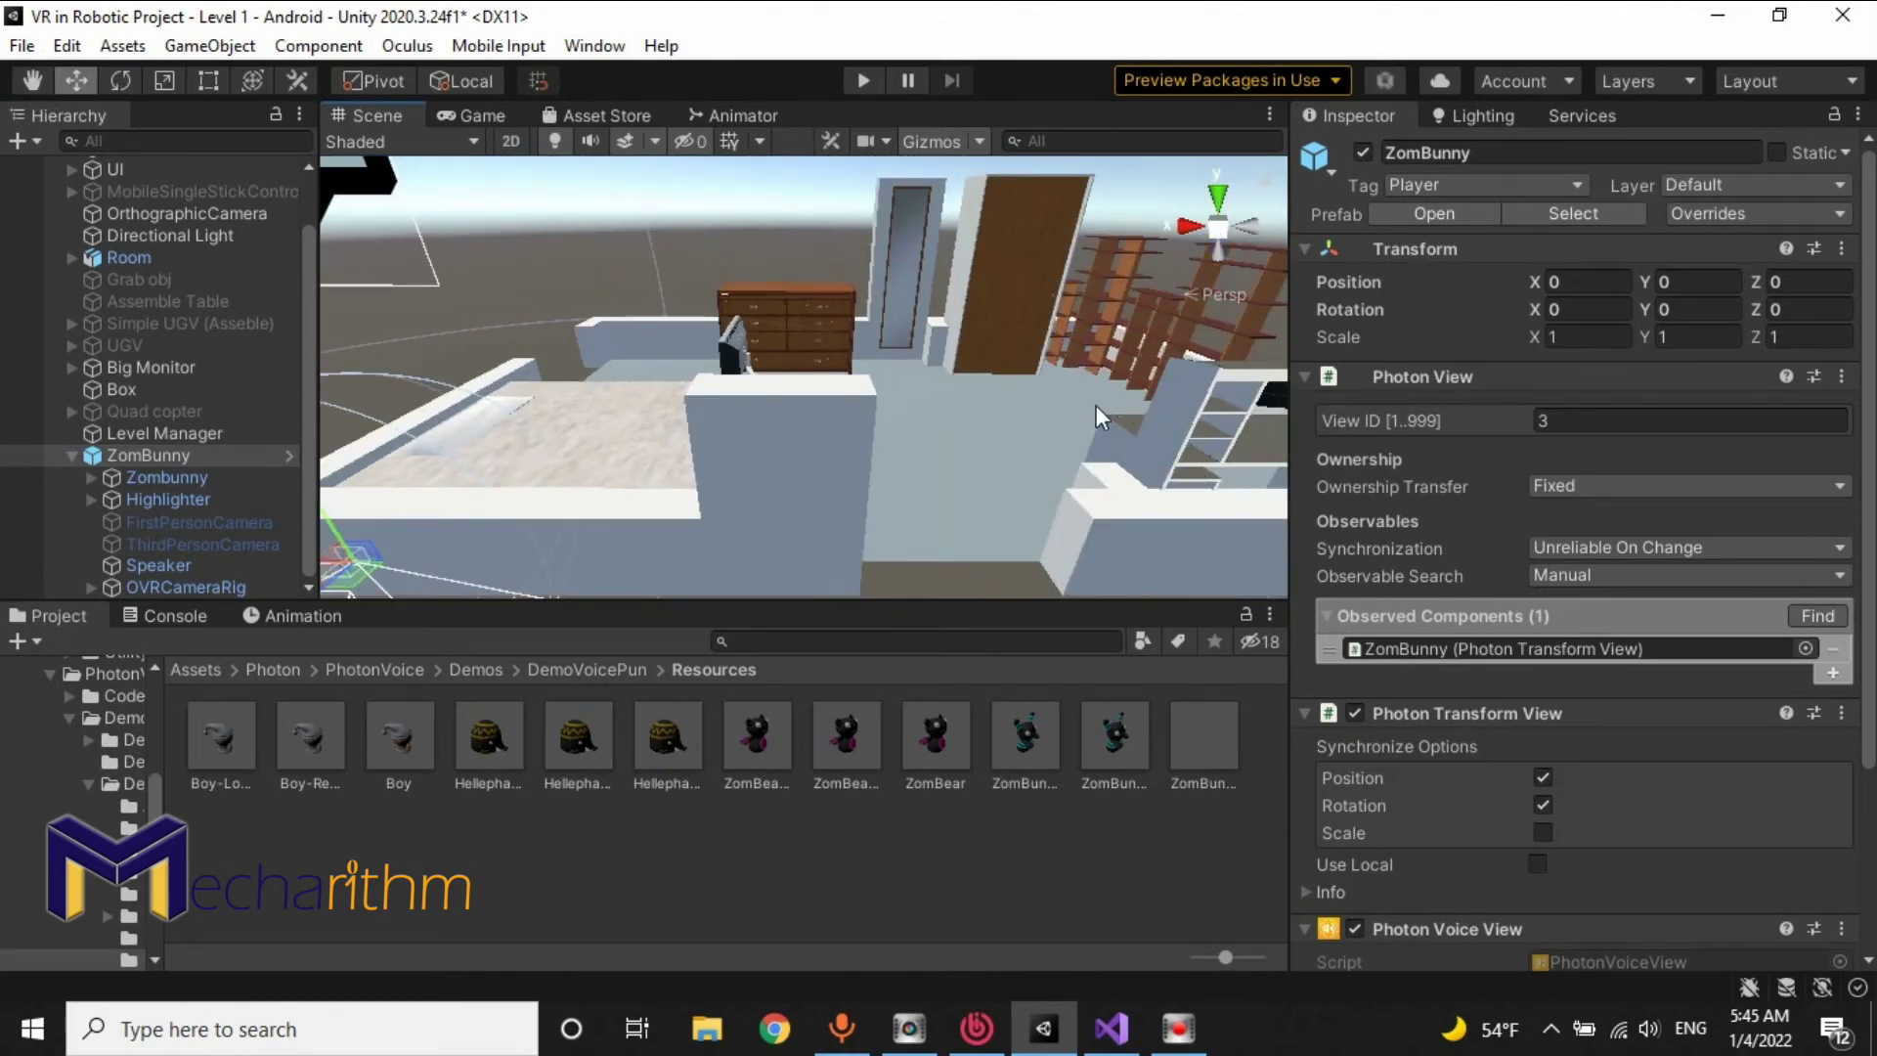
left_click(147, 456)
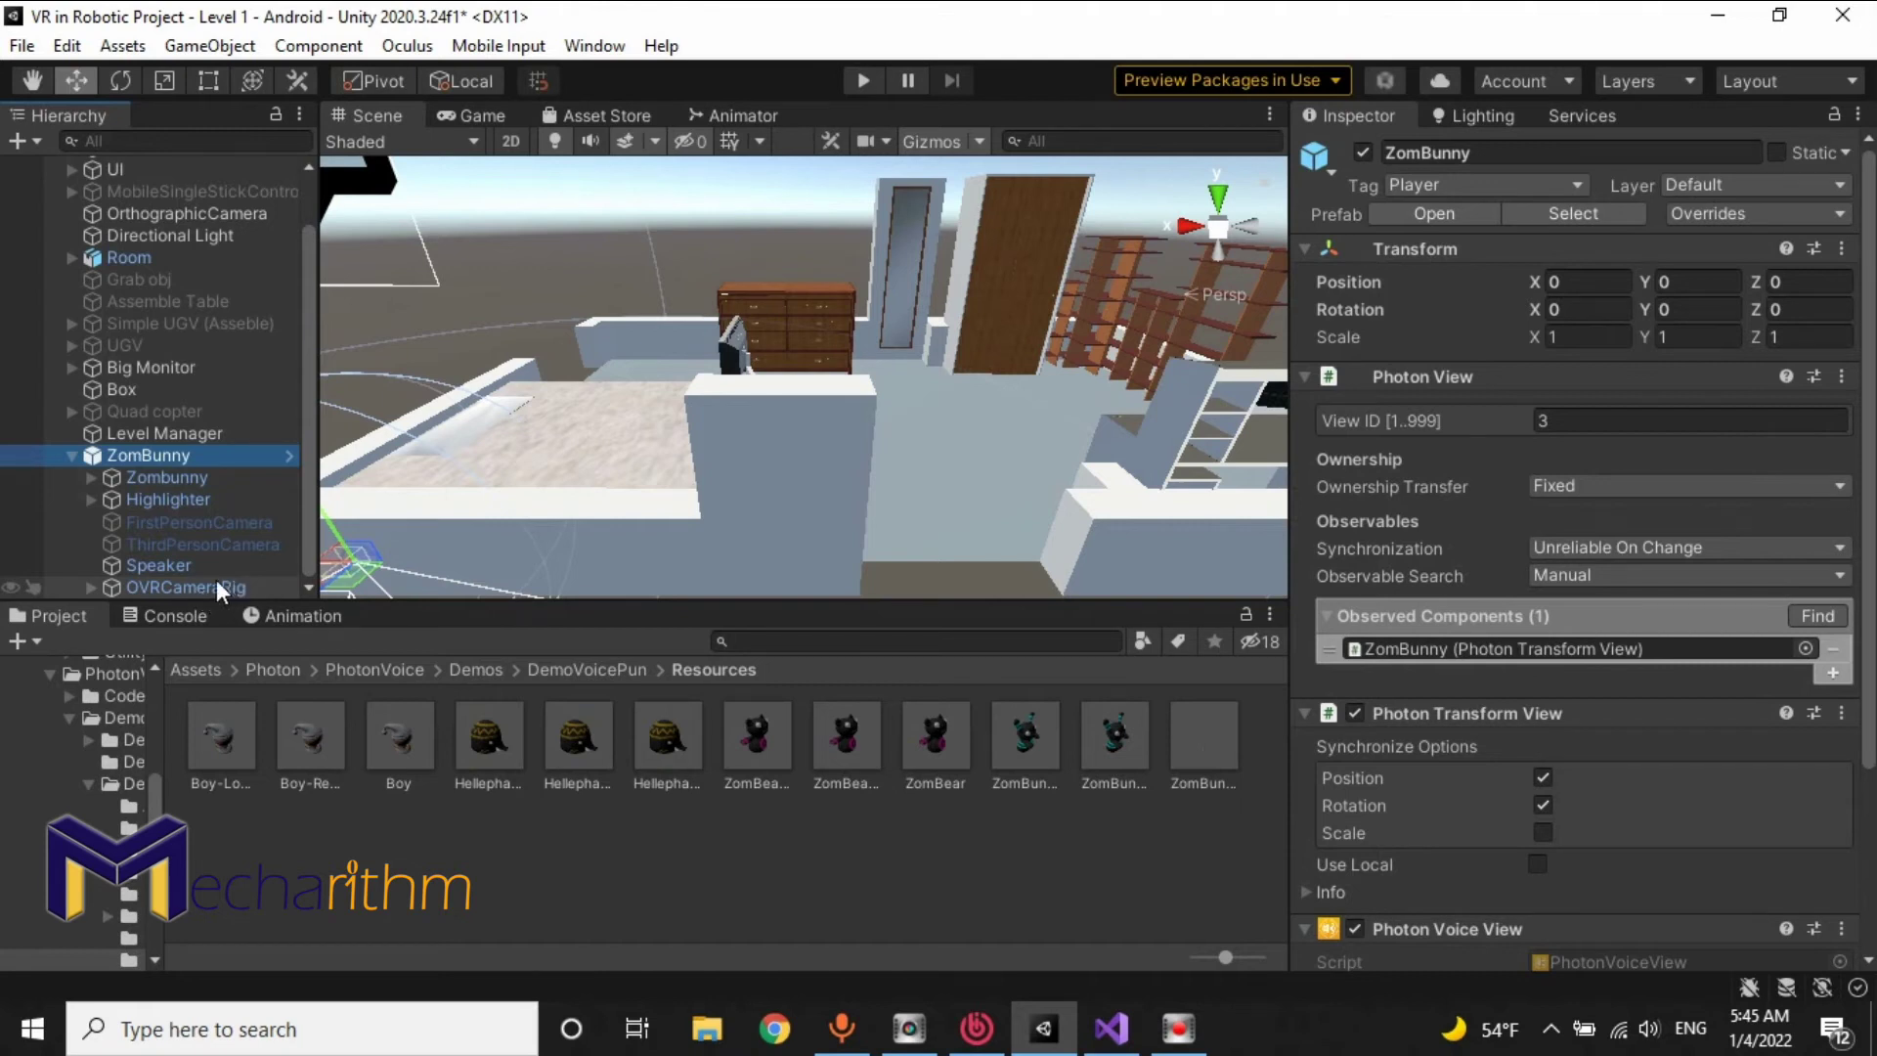
Step: Deactivate the OVRCameraRig child object of ZomBunny
left_click(185, 588)
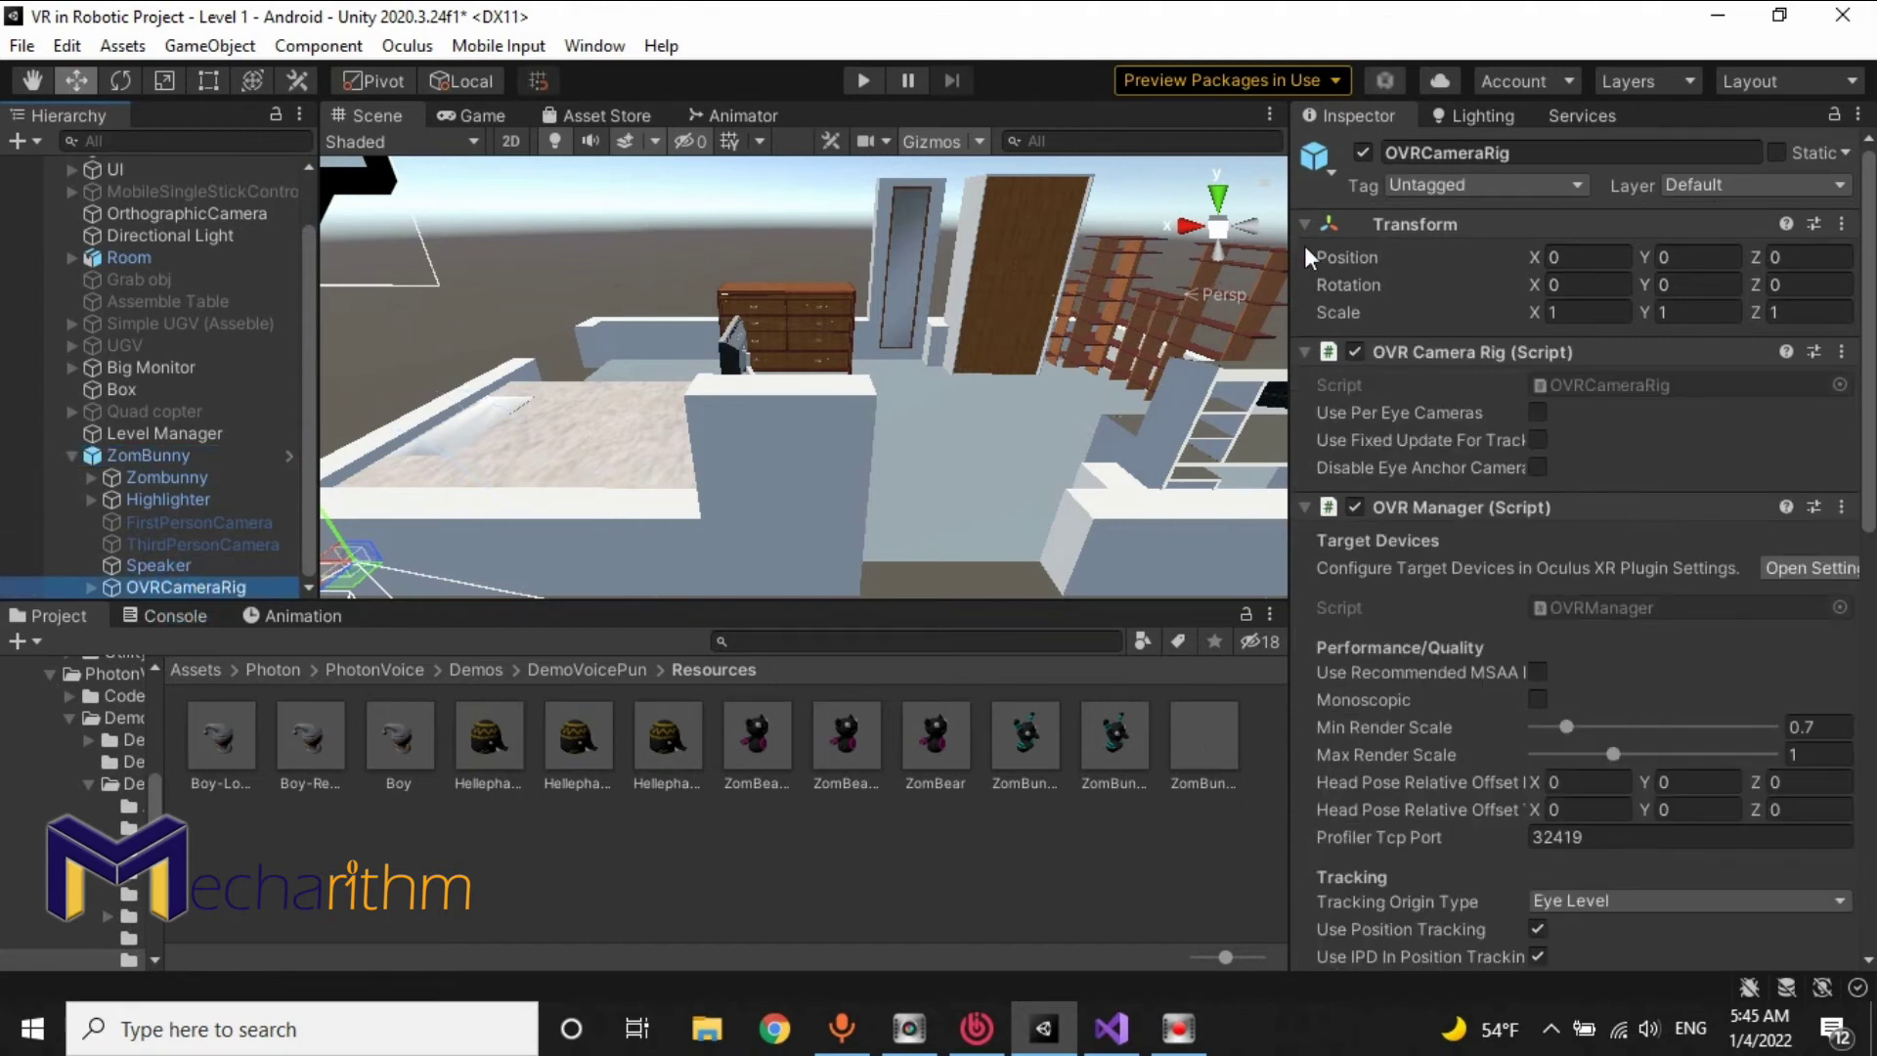
left_click(1360, 153)
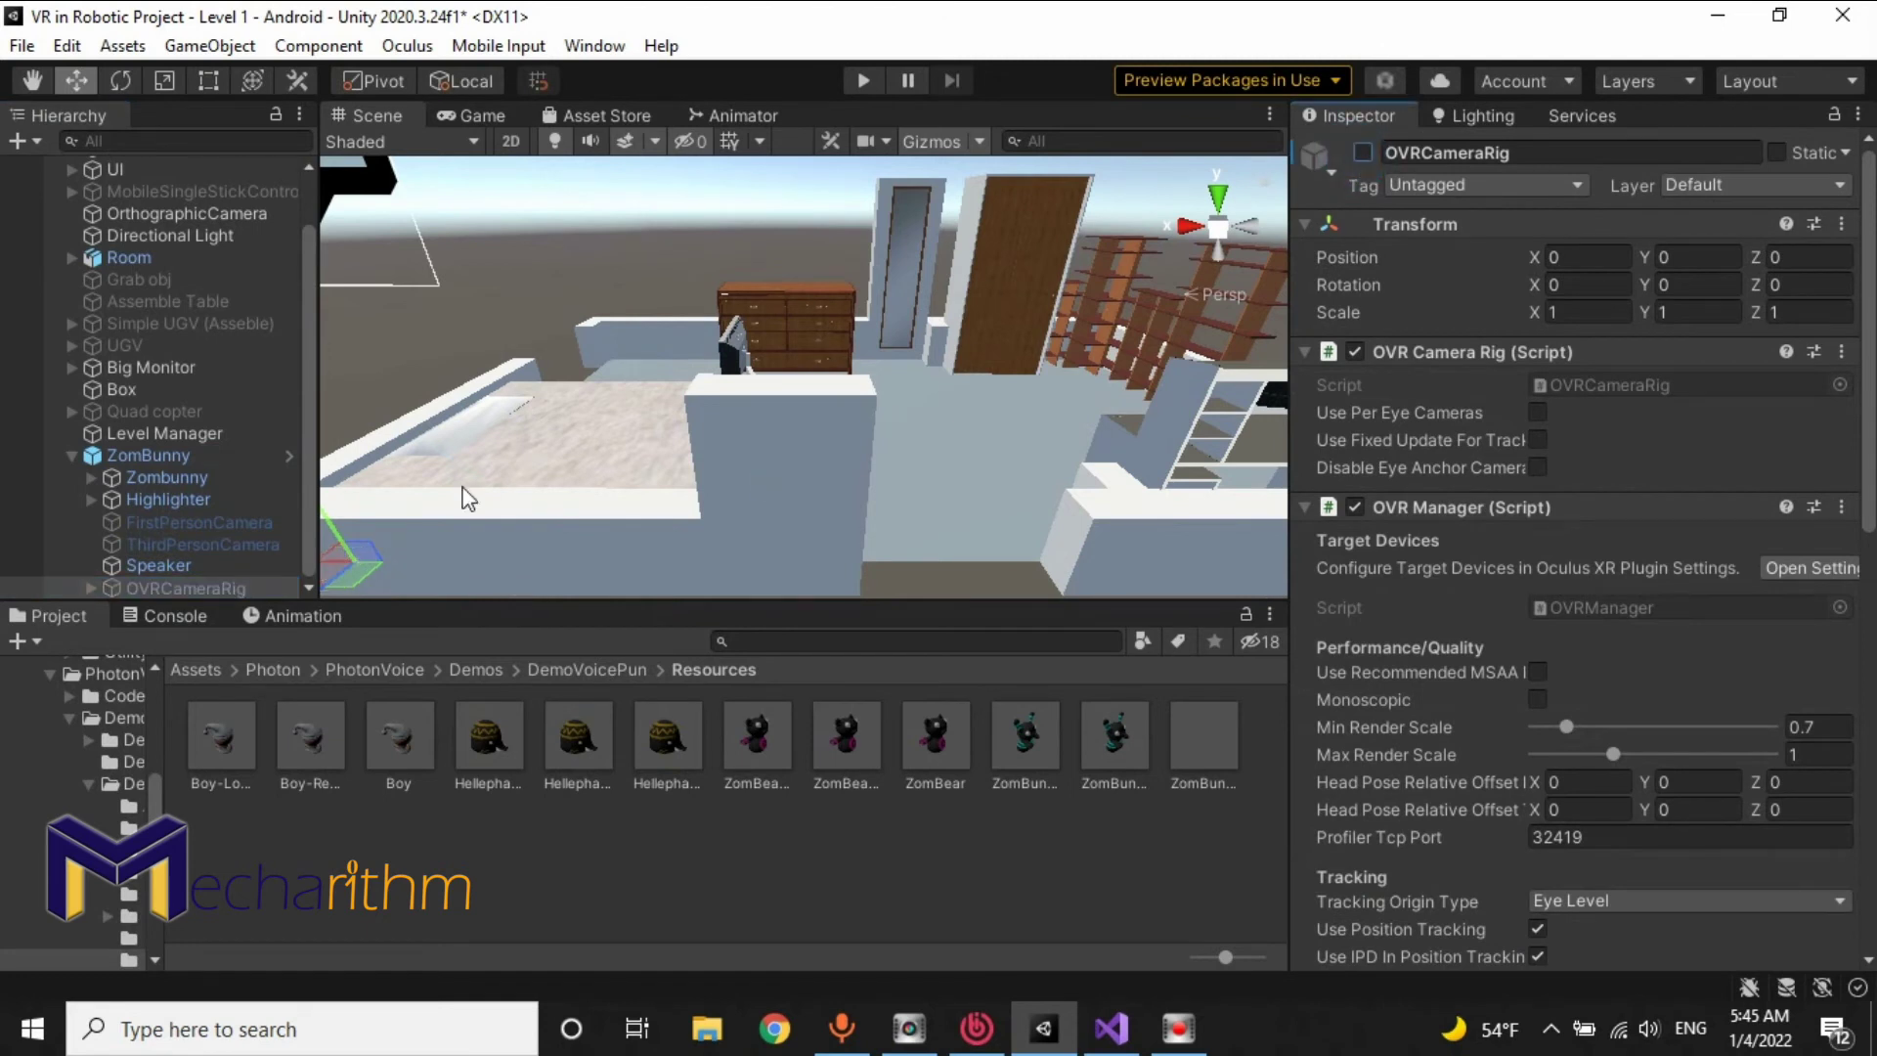
left_click(148, 457)
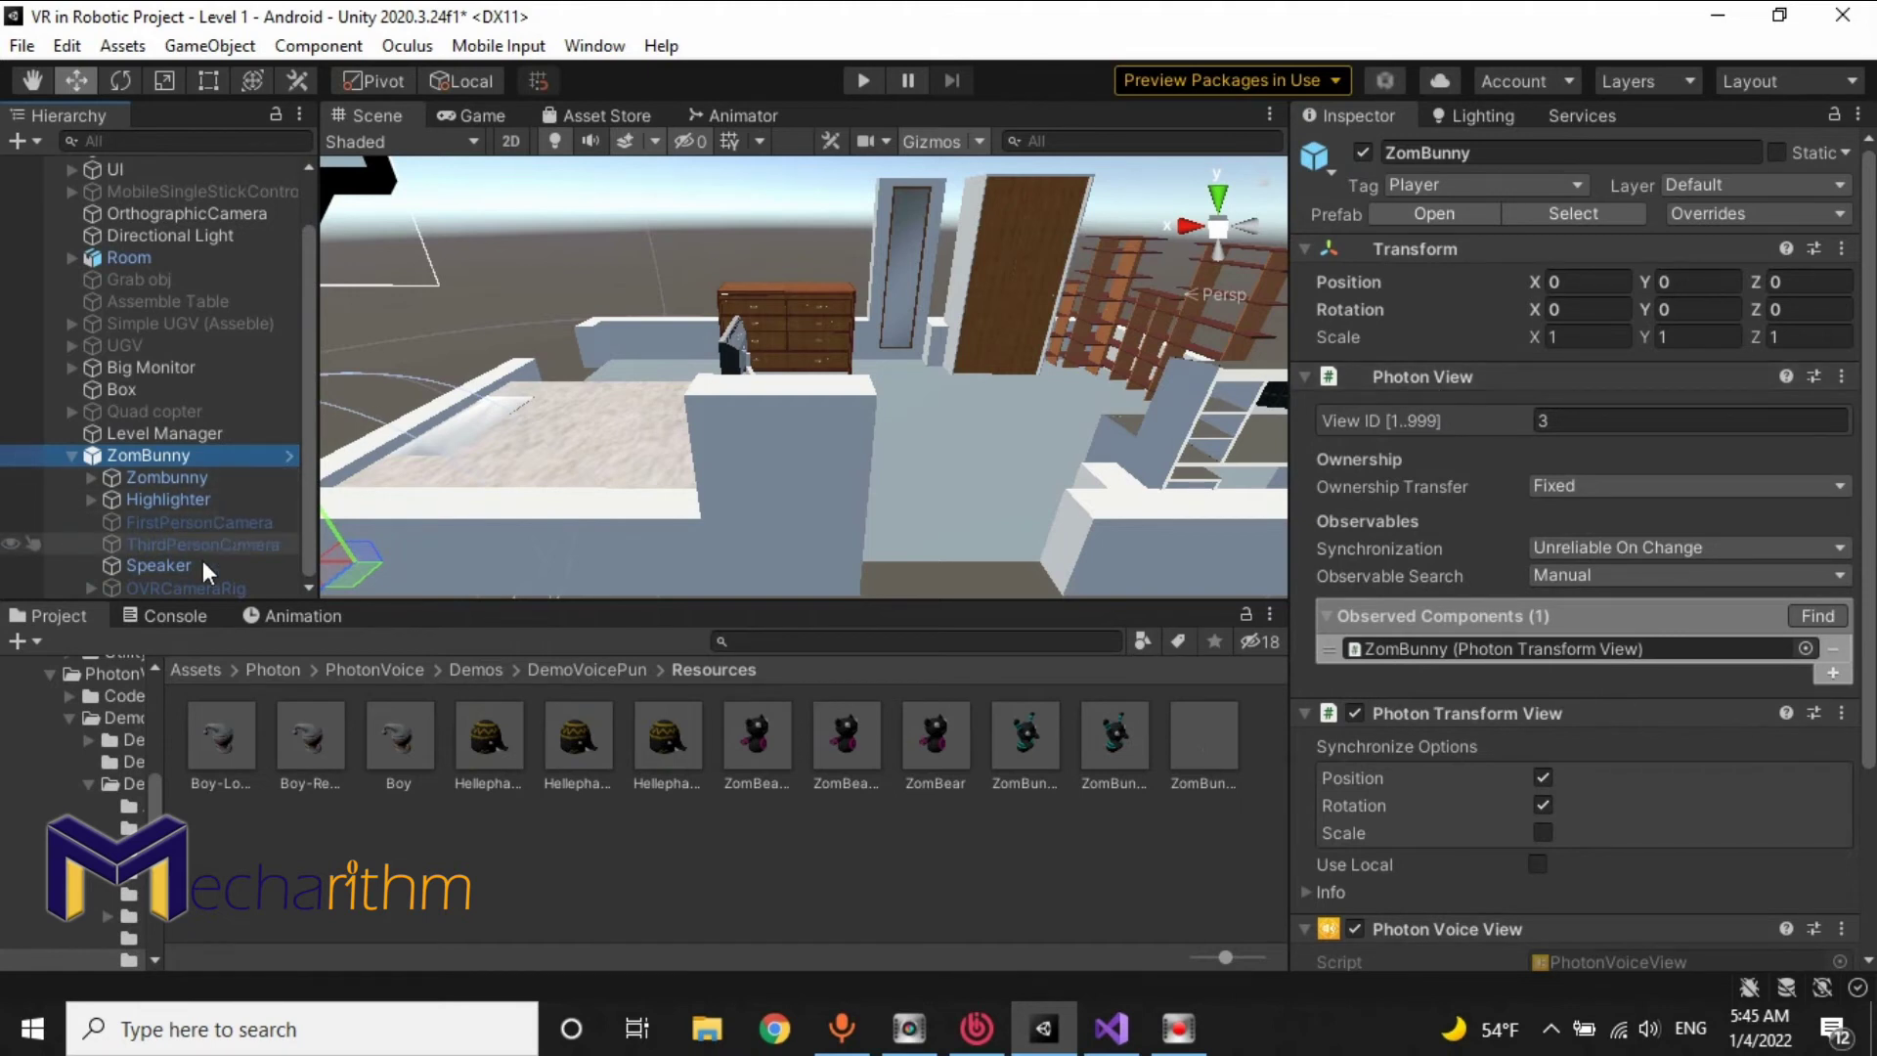
left_click(176, 587)
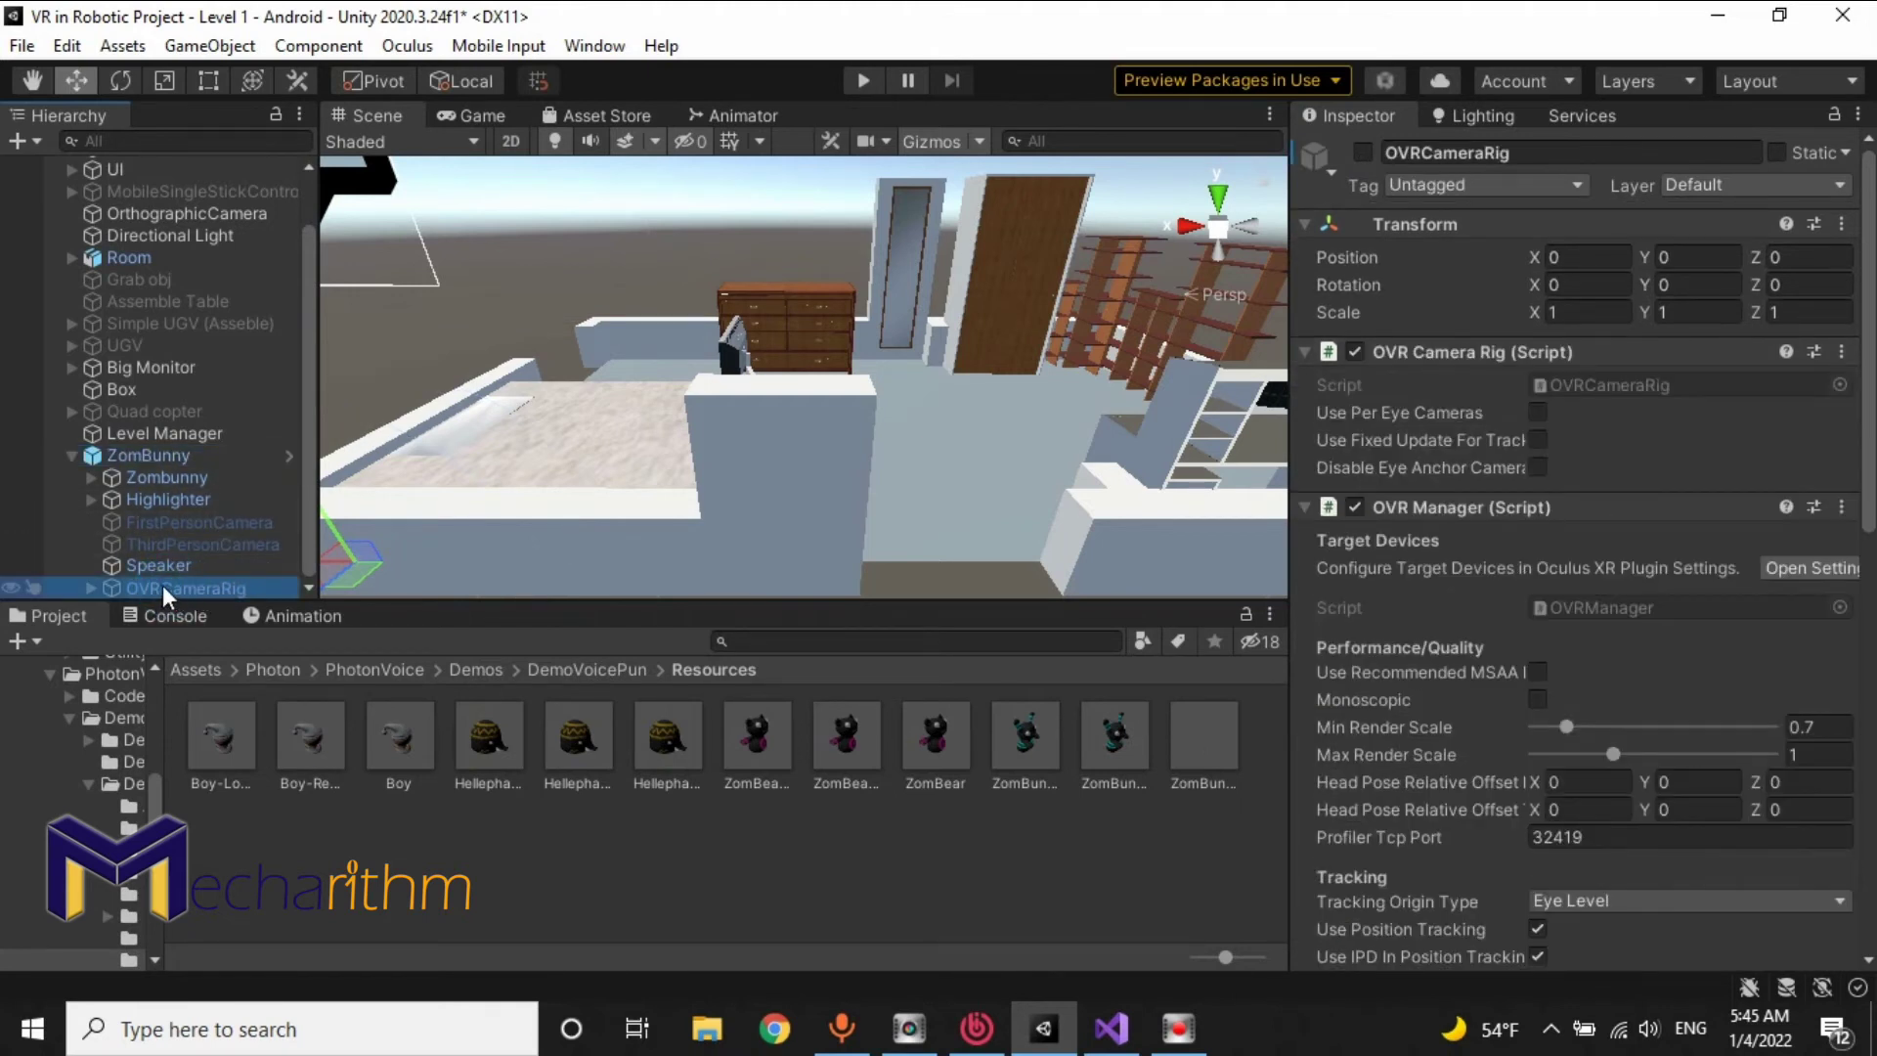
Step: Create a C# script named PlayerManager in the Assets/Script folder
left_click(207, 669)
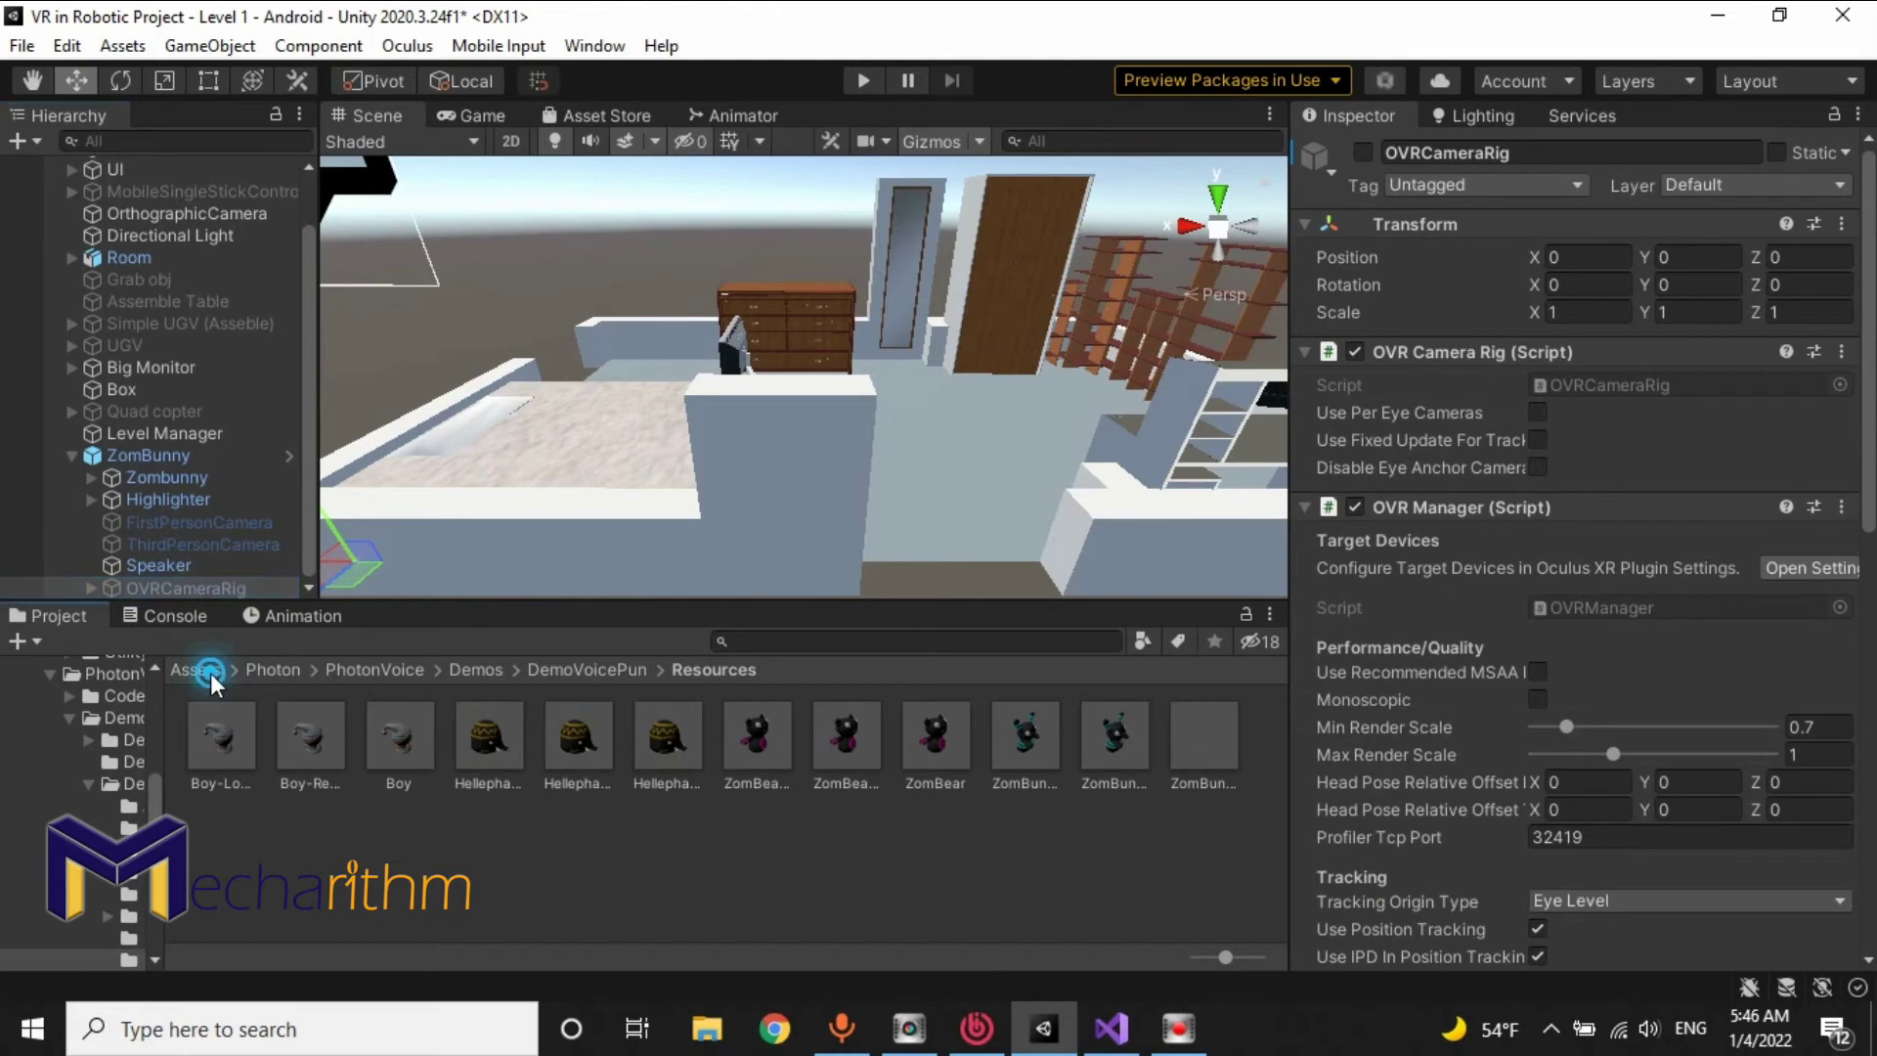
double_click(760, 745)
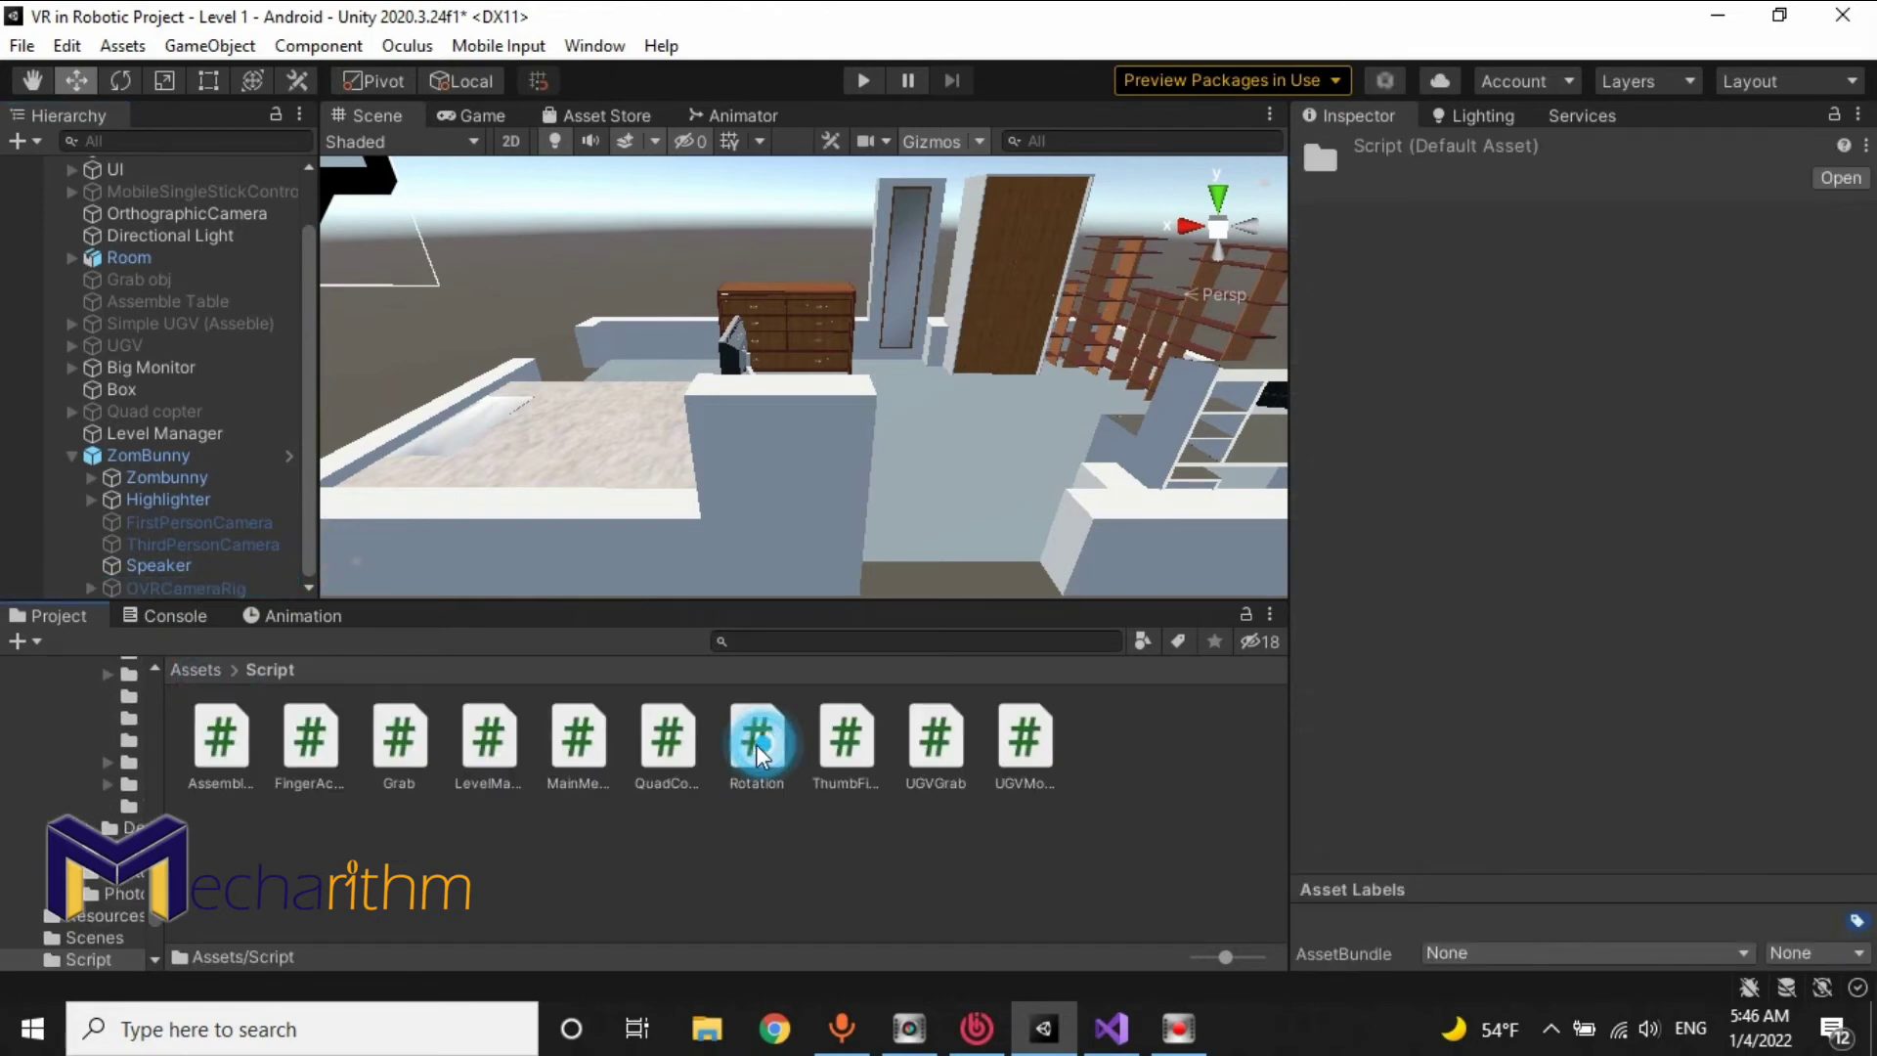
right_click(670, 825)
mouse_move(830, 68)
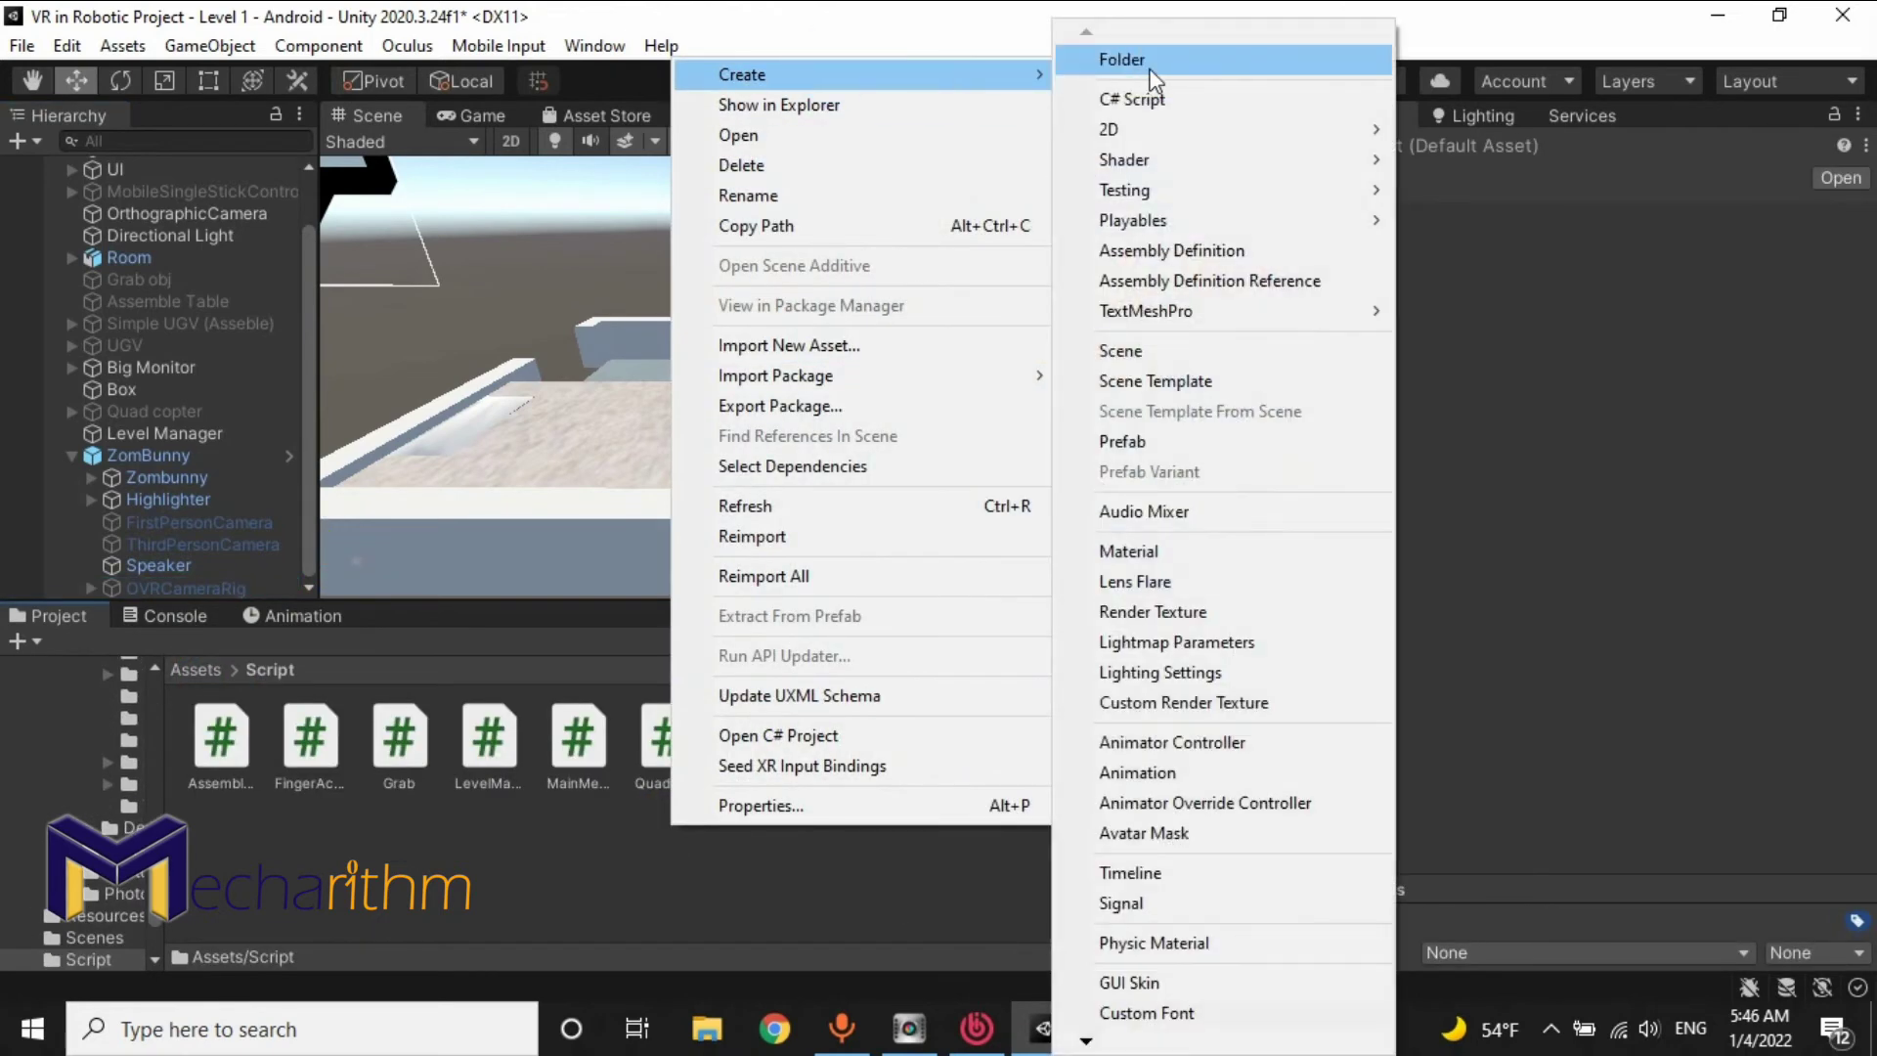
left_click(1131, 99)
type("Pl")
type("ayerManag")
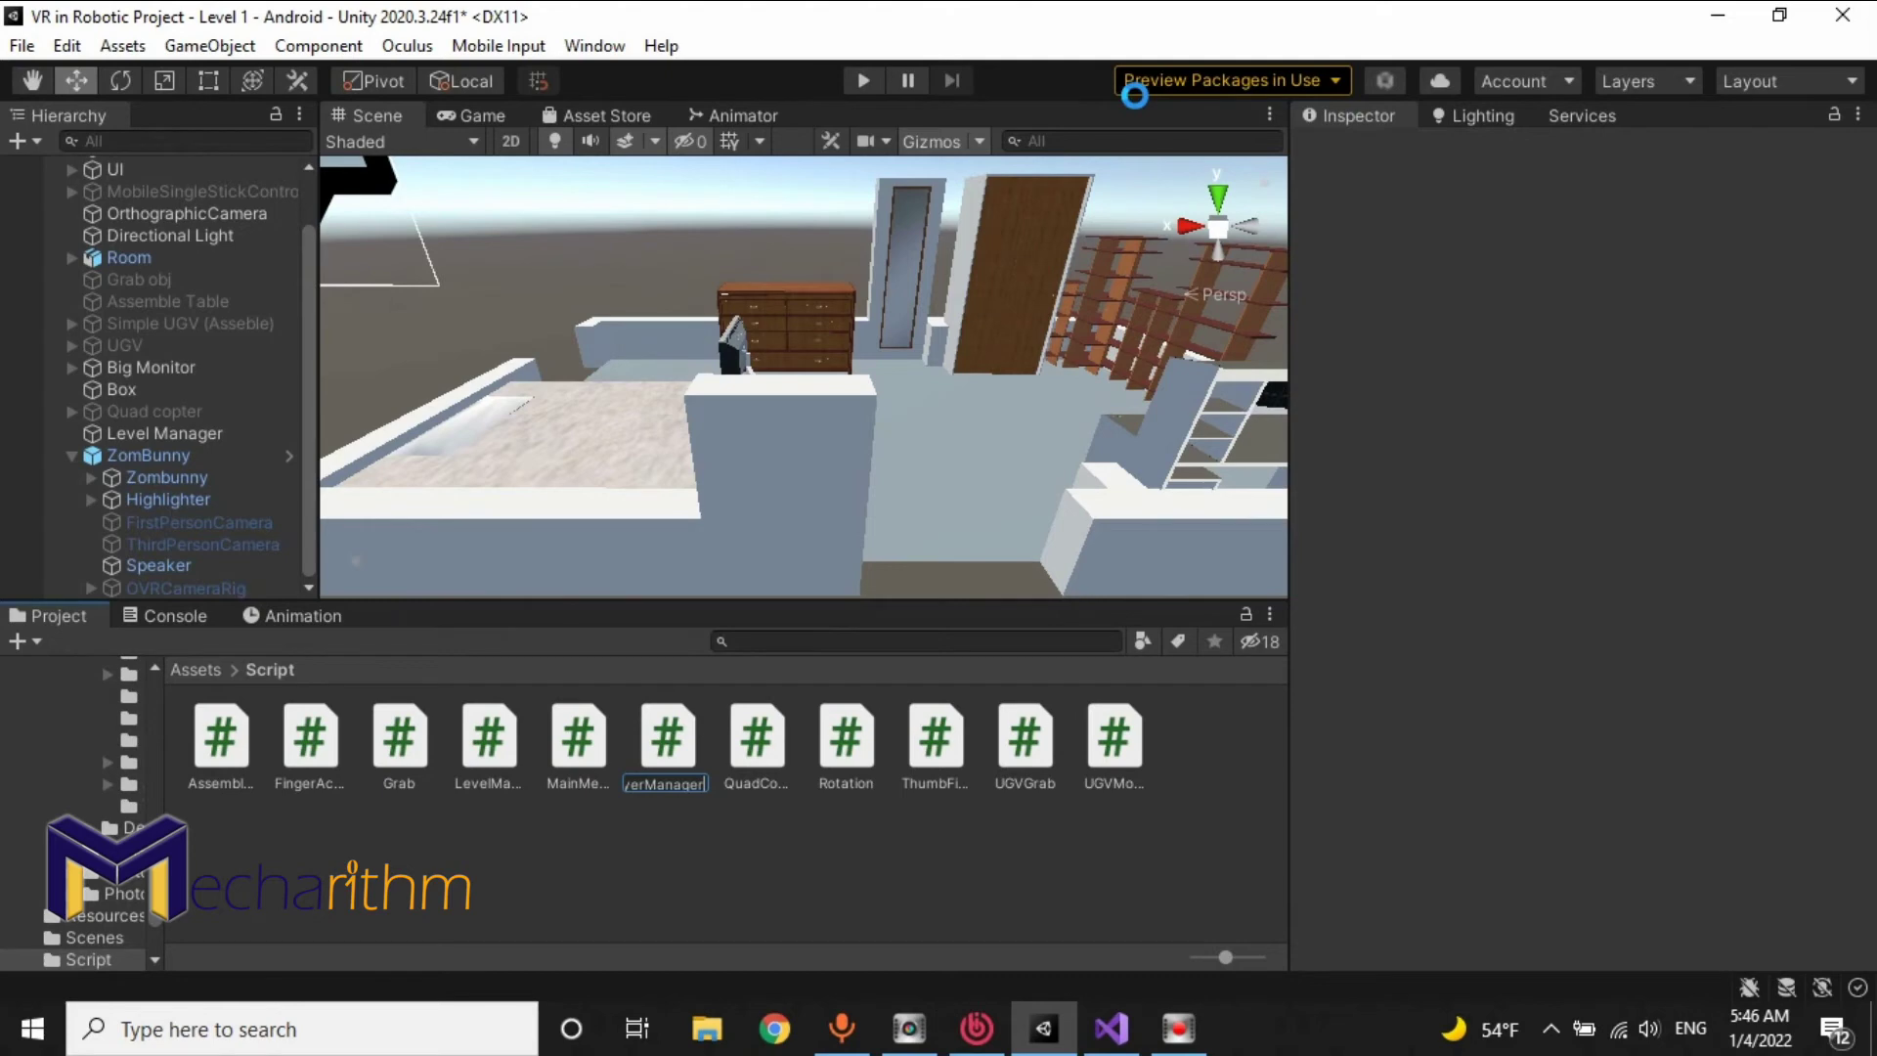
type("er")
key("Return")
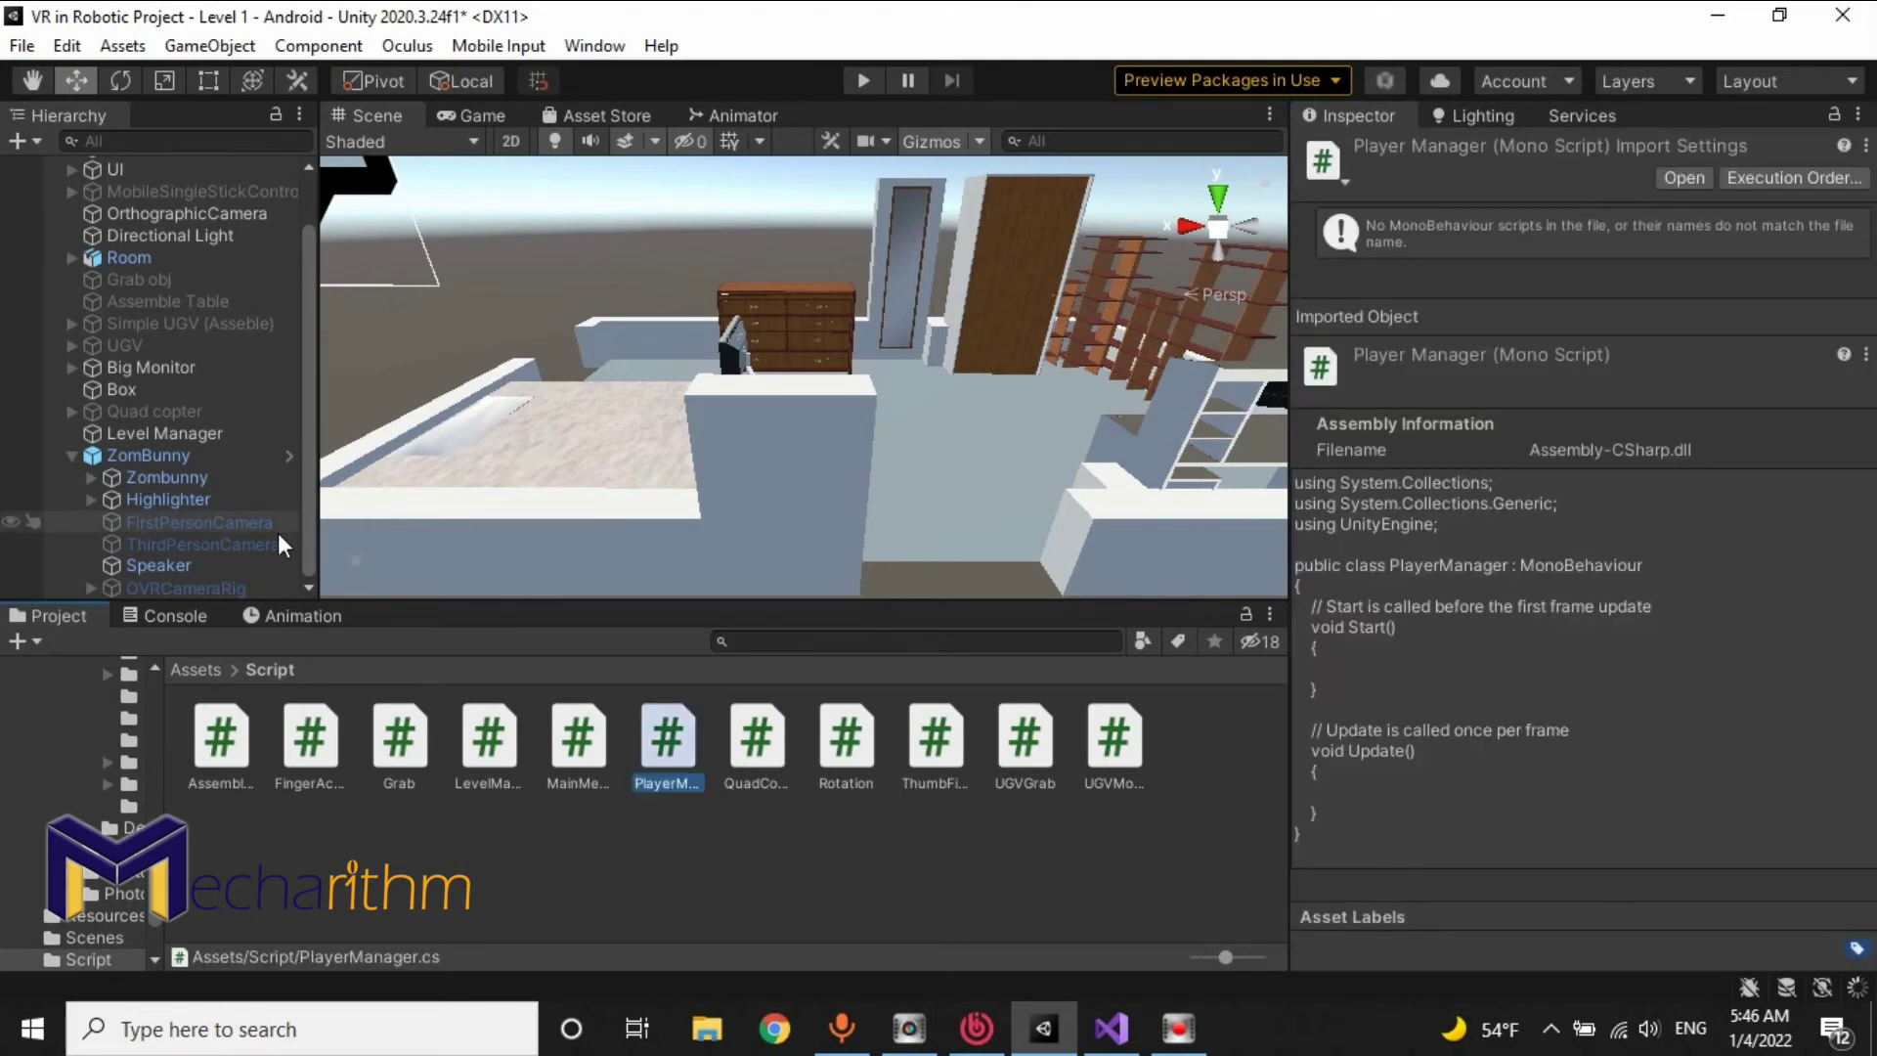
Step: Try to attach the PlayerManager script to the ZomBunny object
left_click(146, 455)
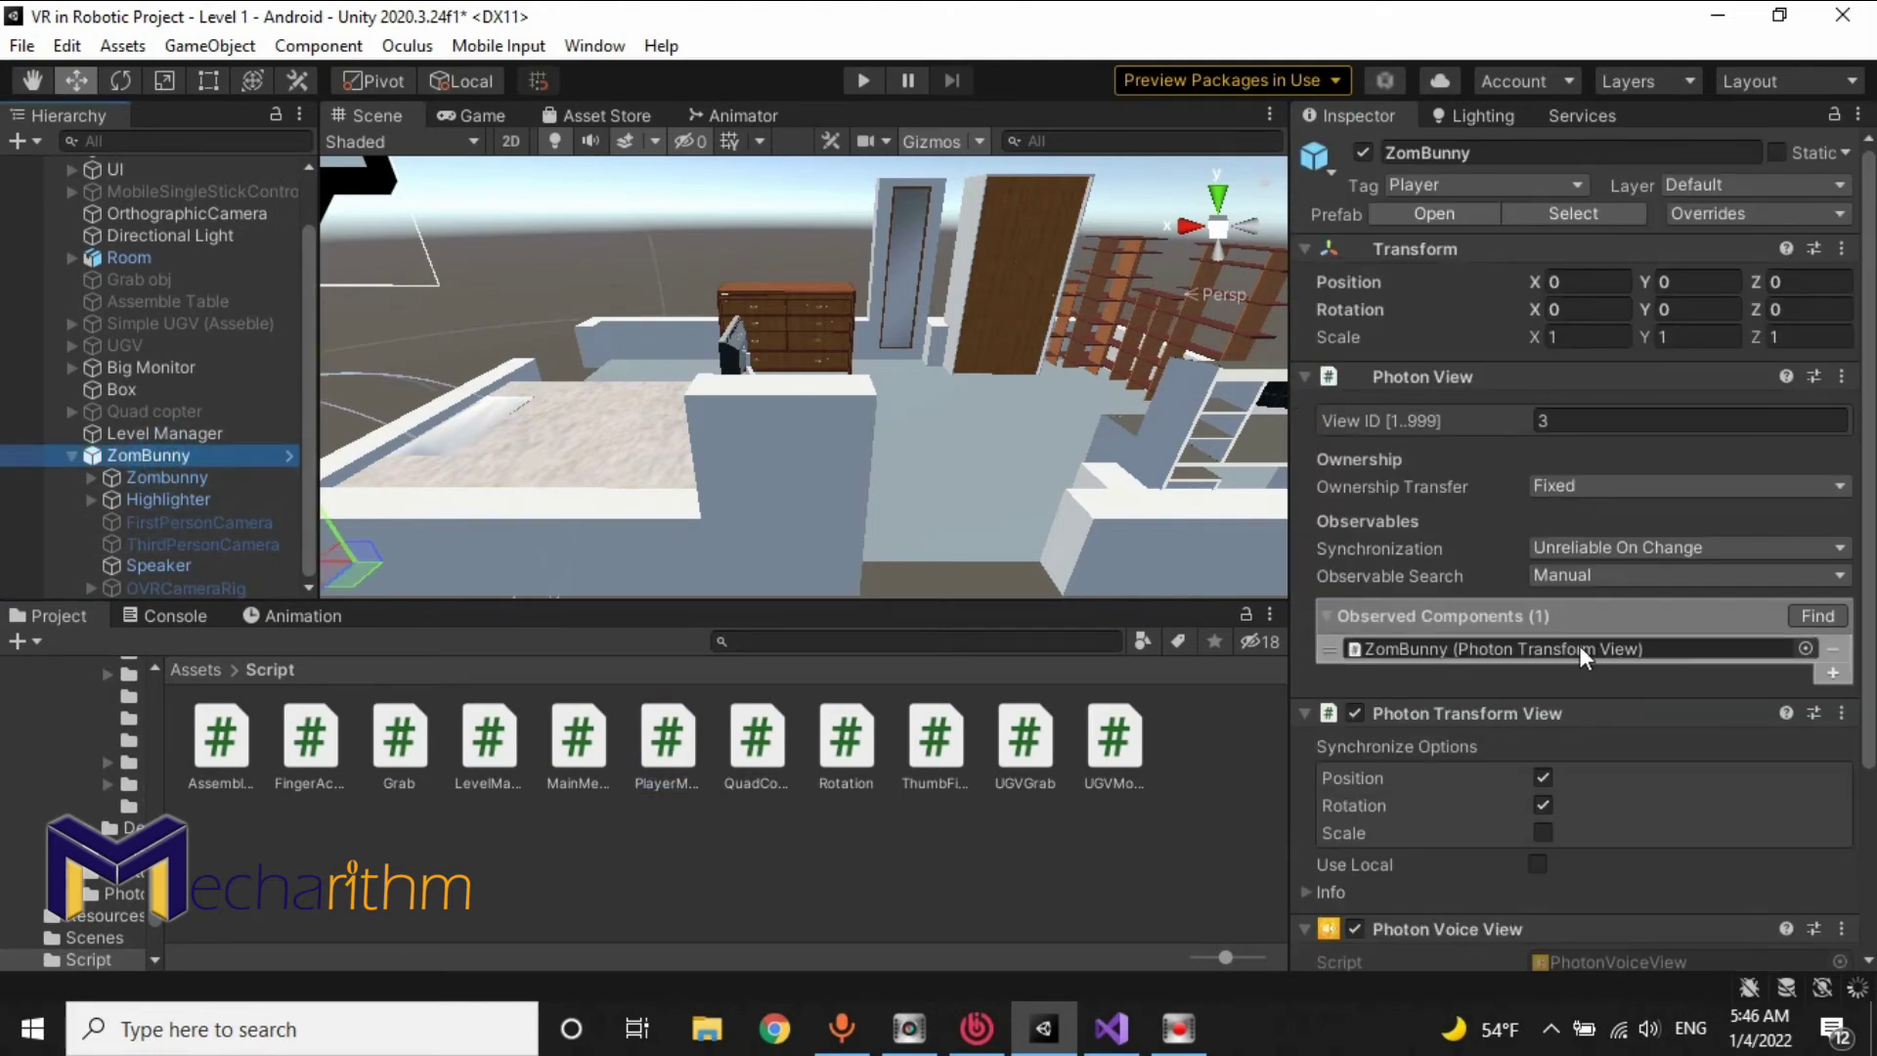
scroll(1580, 645, "down", 3)
left_click_drag(685, 758, 1374, 917)
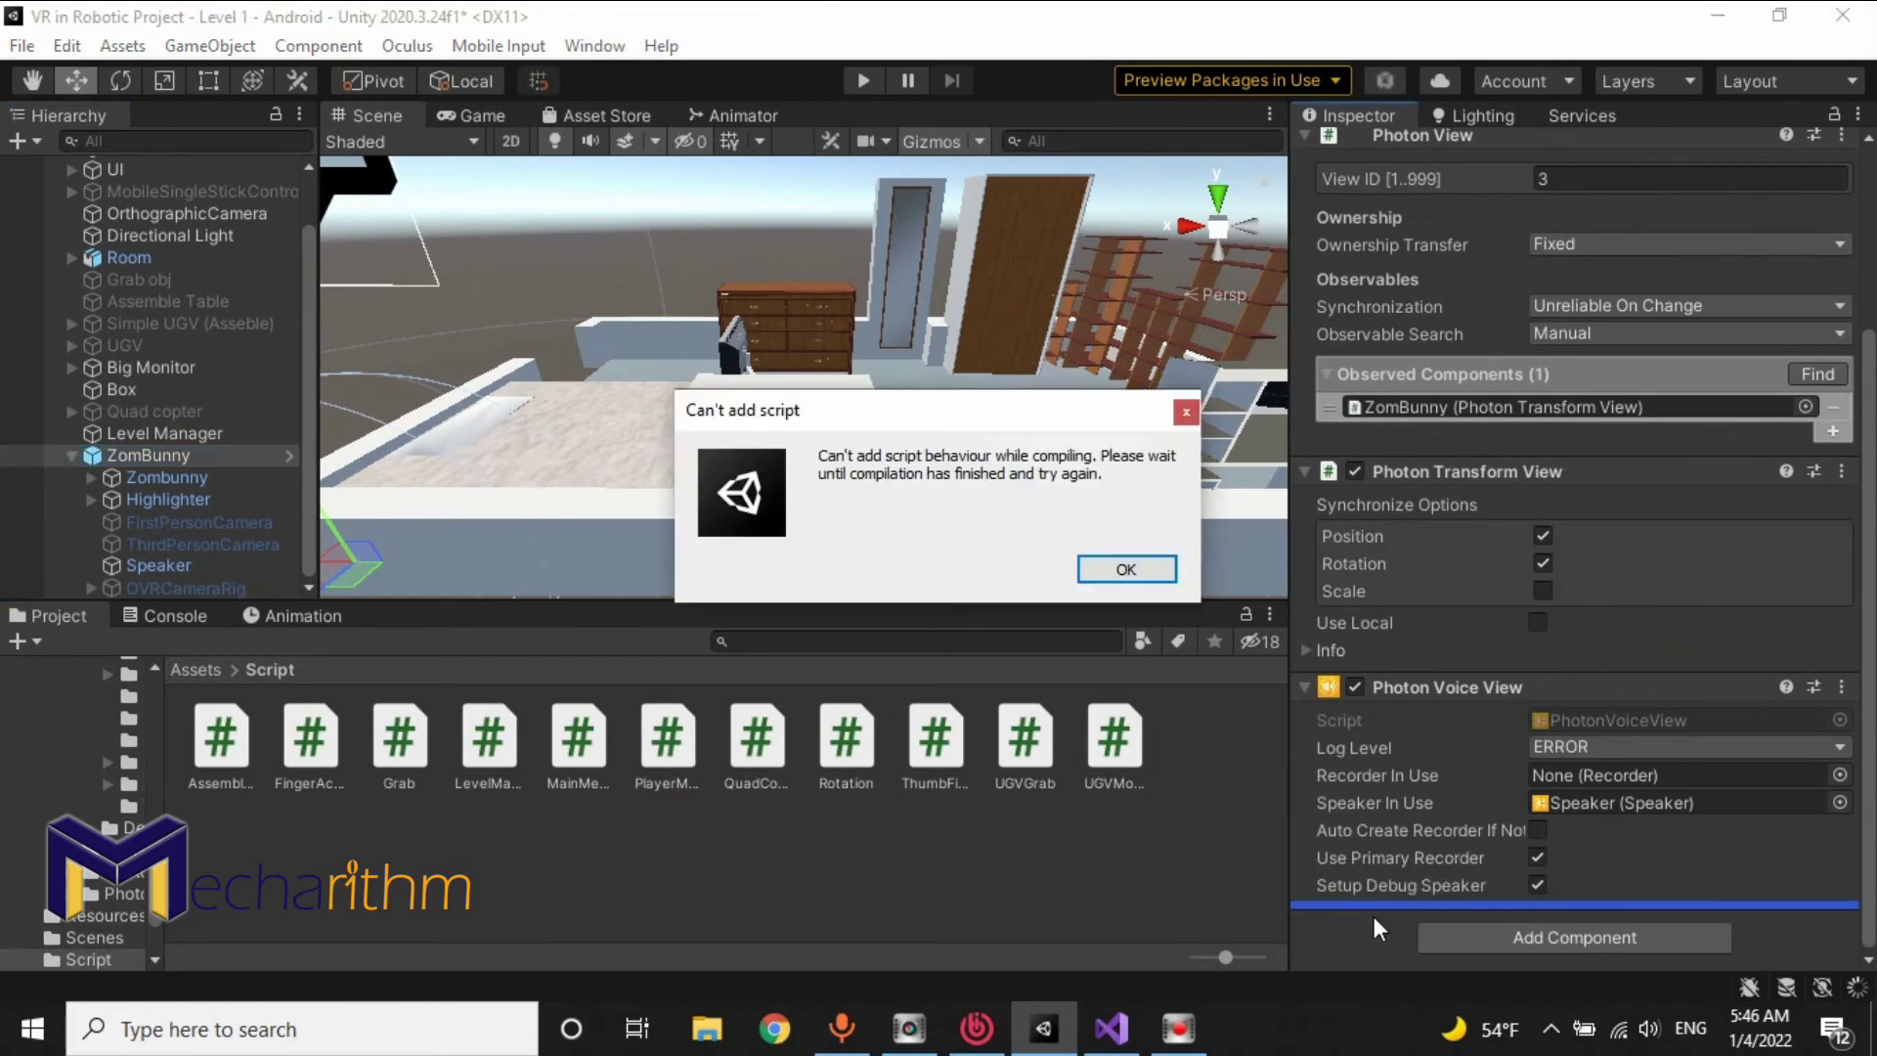
left_click(1126, 570)
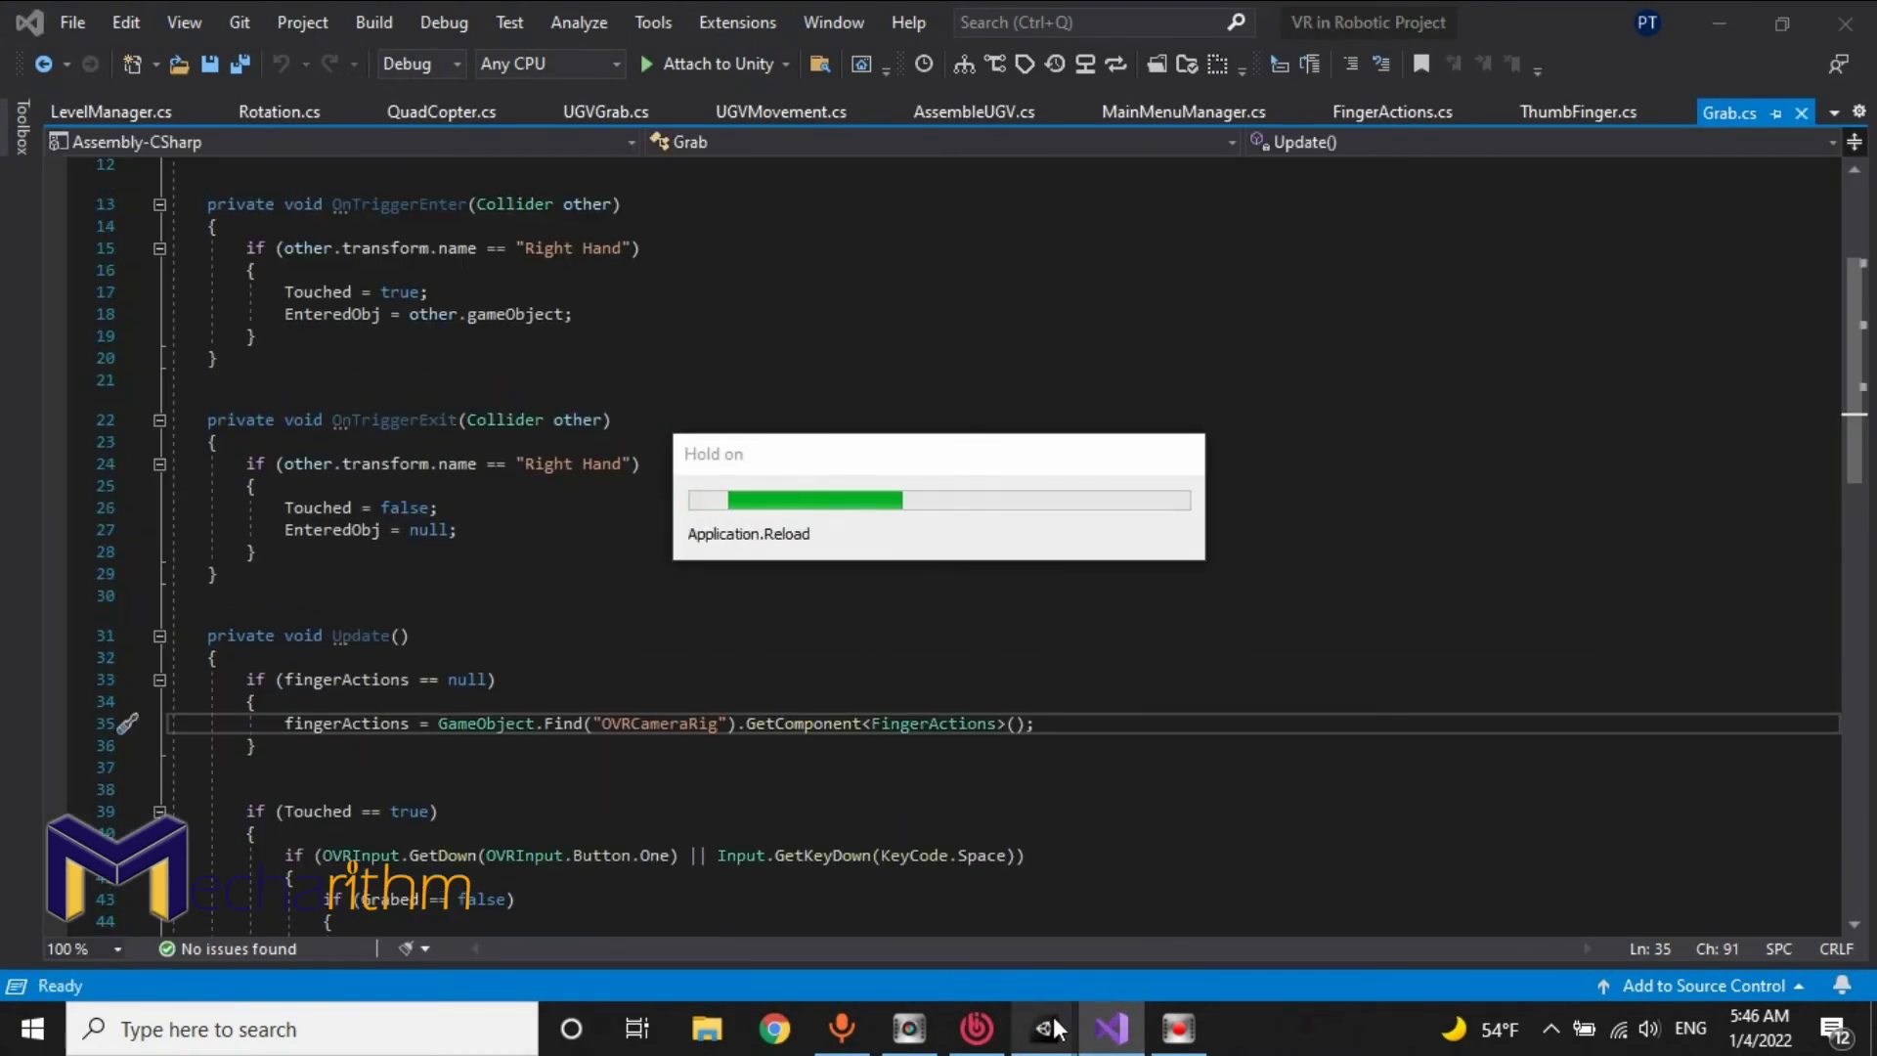
Step: Attach the compiled PlayerManager script to ZomBunny and open it for editing in Visual Studio
mouse_move(1055, 1026)
mouse_move(1005, 924)
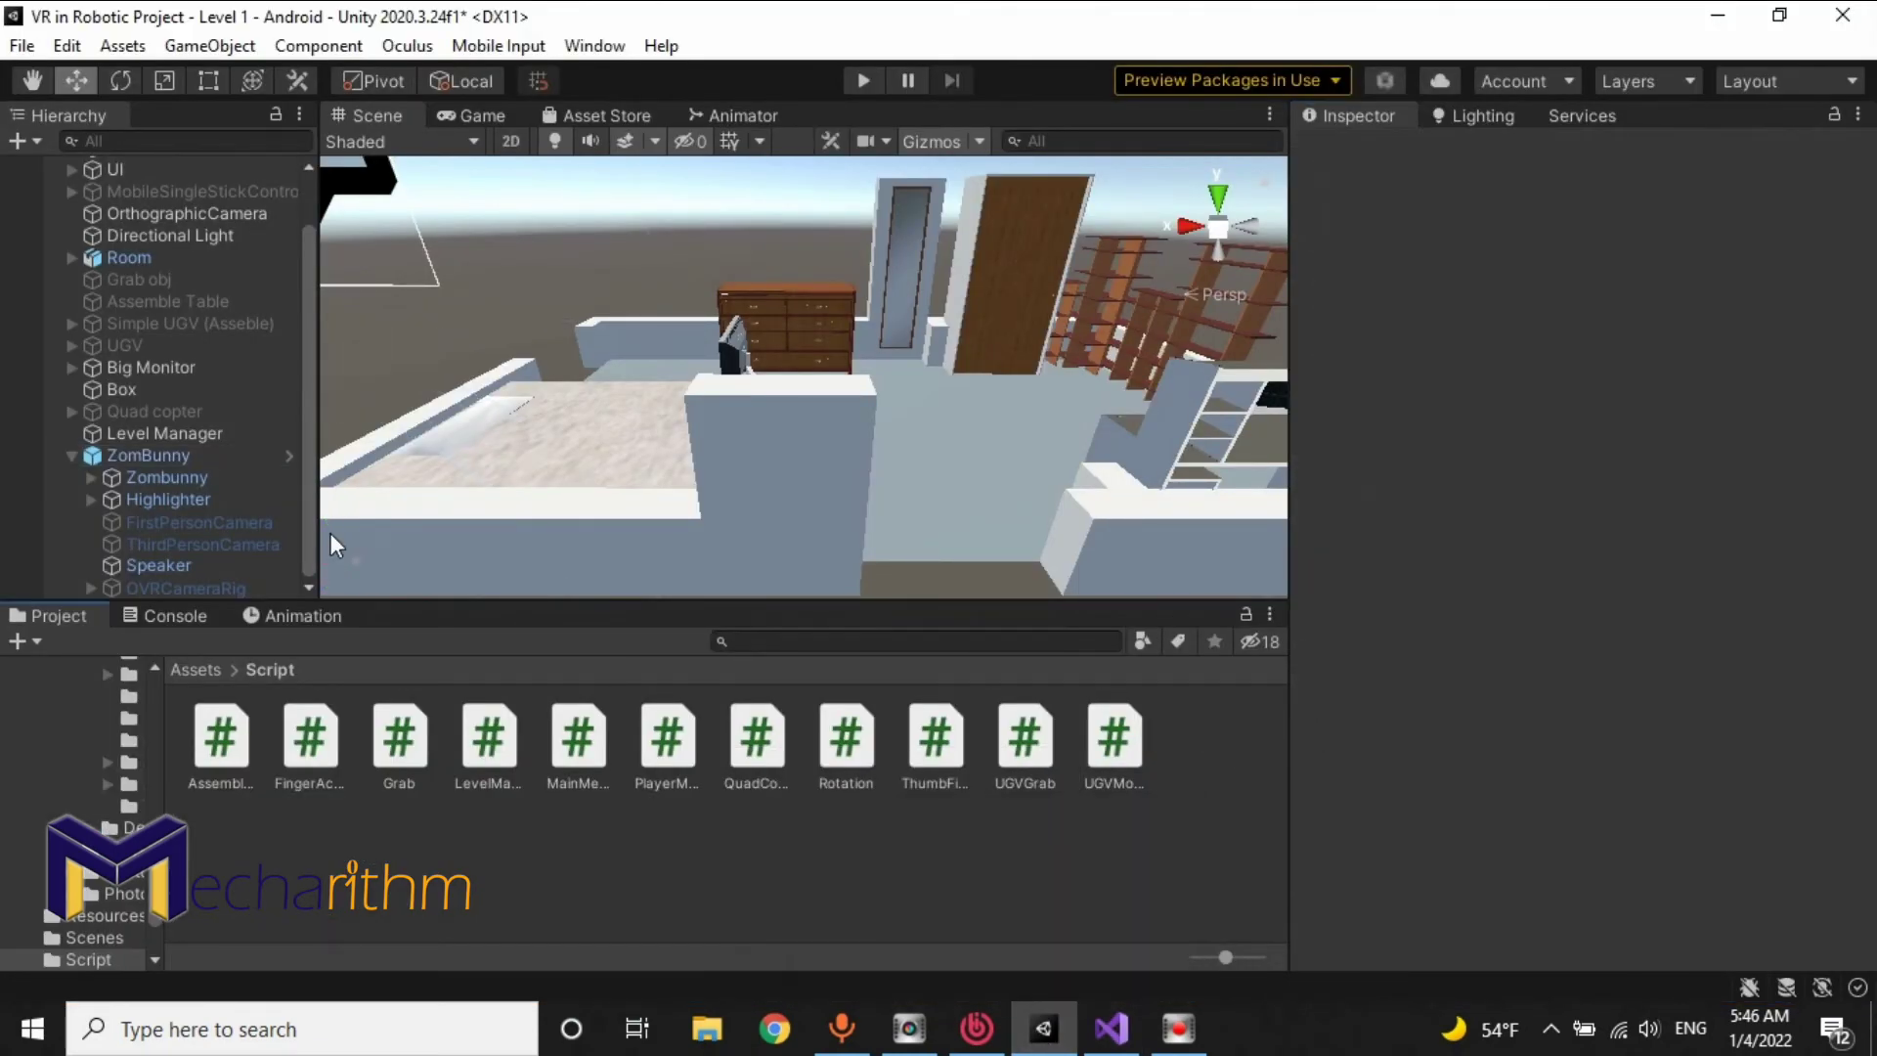
left_click_drag(668, 738, 1351, 936)
right_click(1392, 923)
left_click(1422, 905)
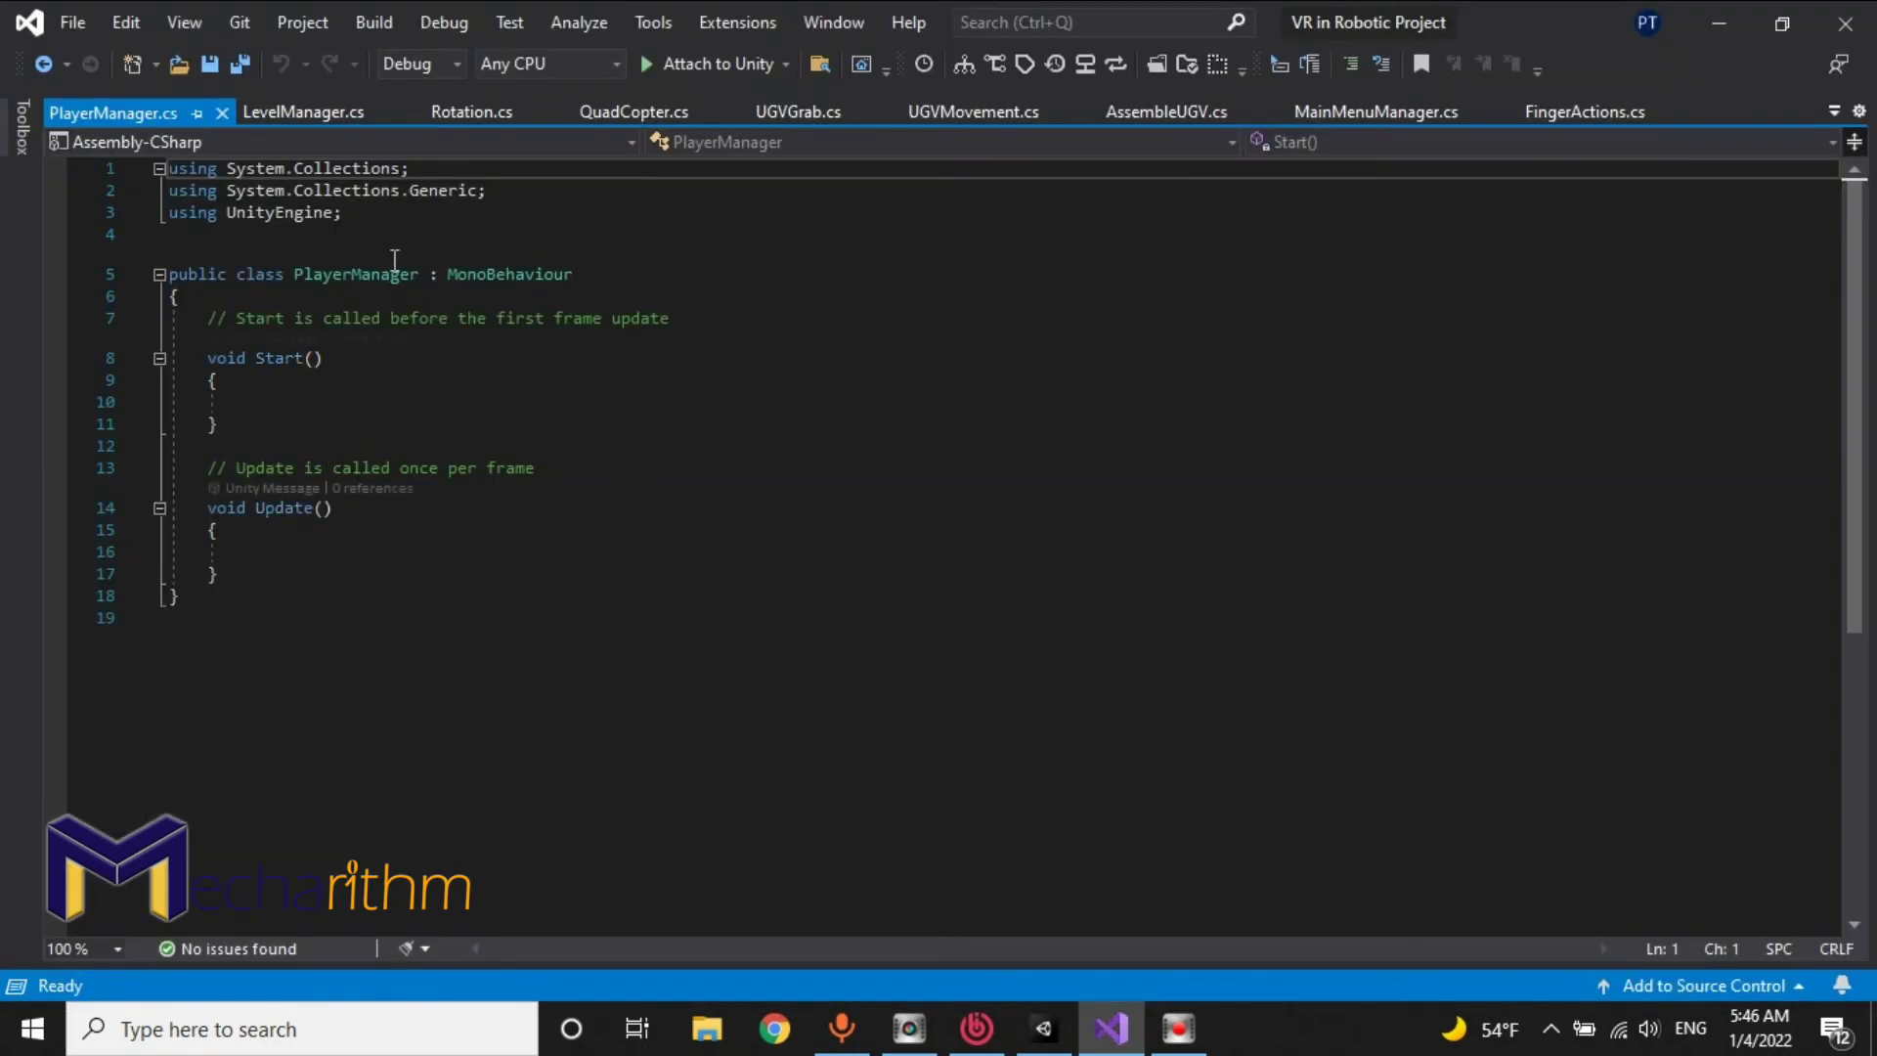
Step: Begin a new using directive on the line below using UnityEngine
left_click(363, 213)
key("Return")
type("using ")
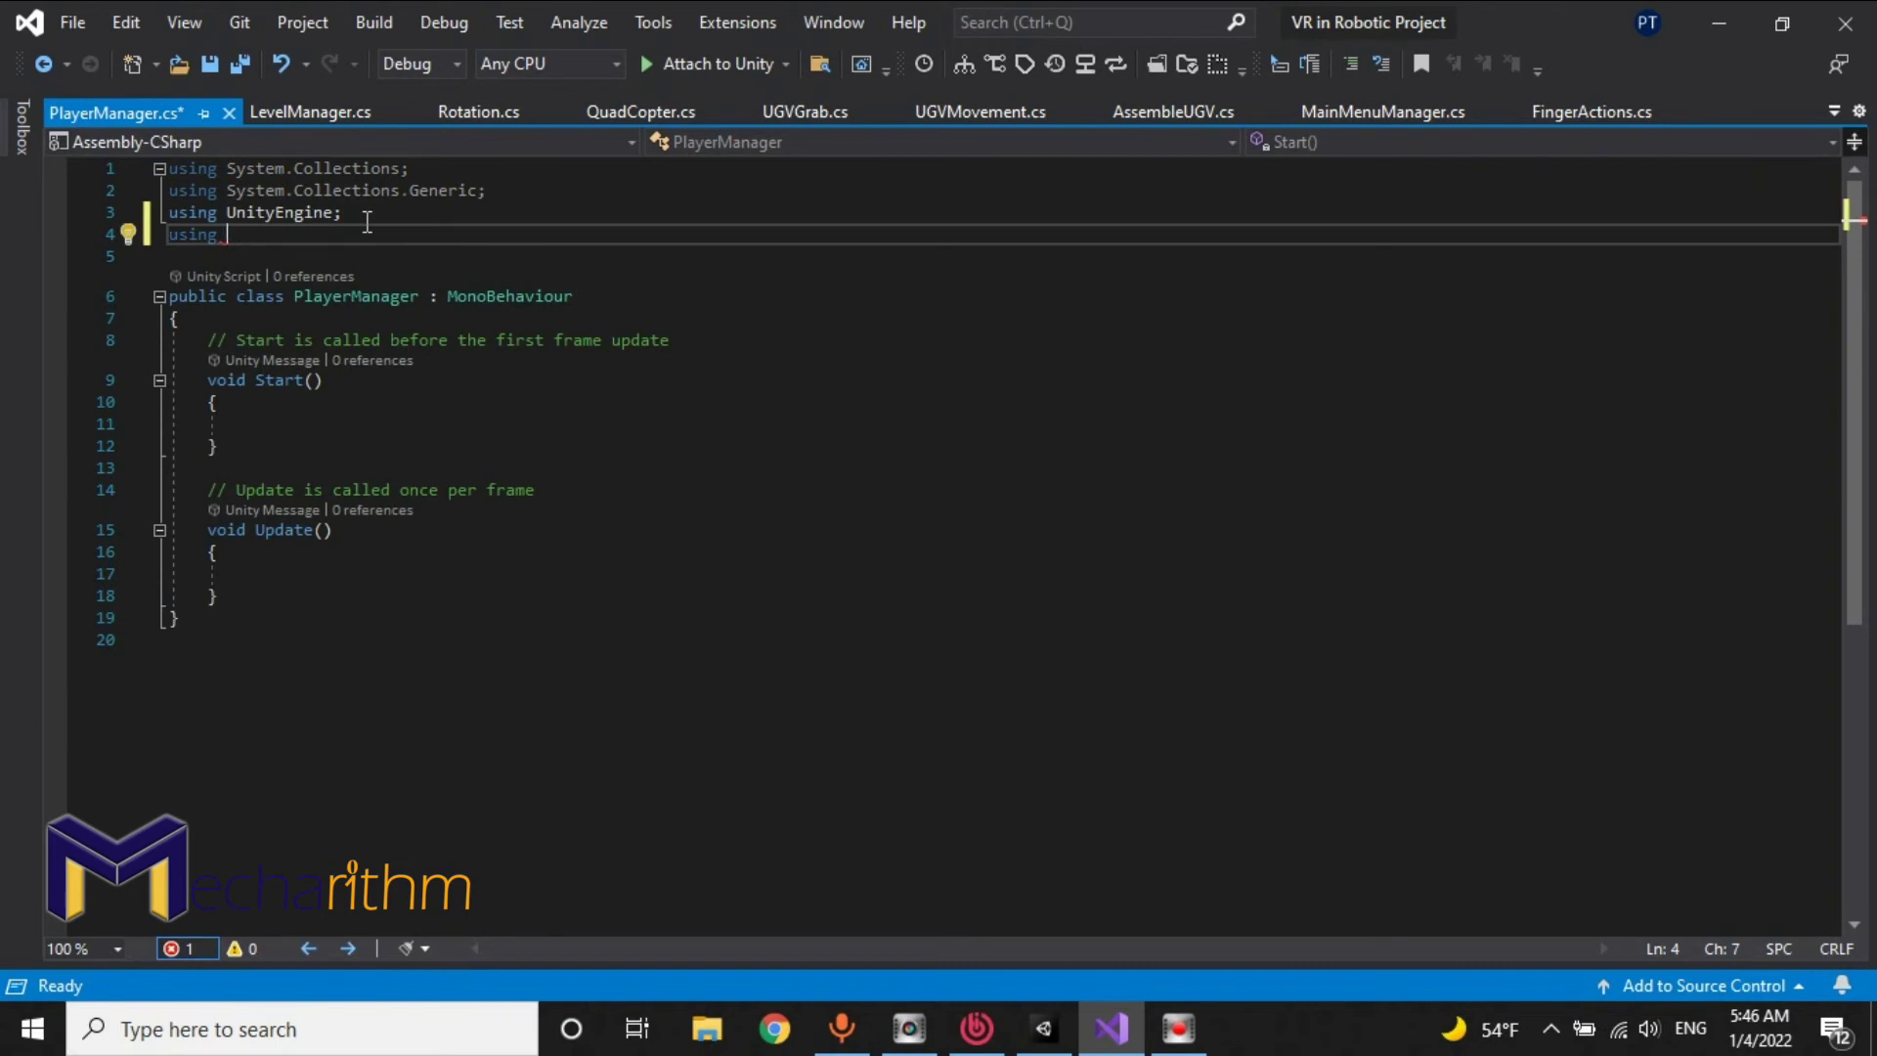
type("p")
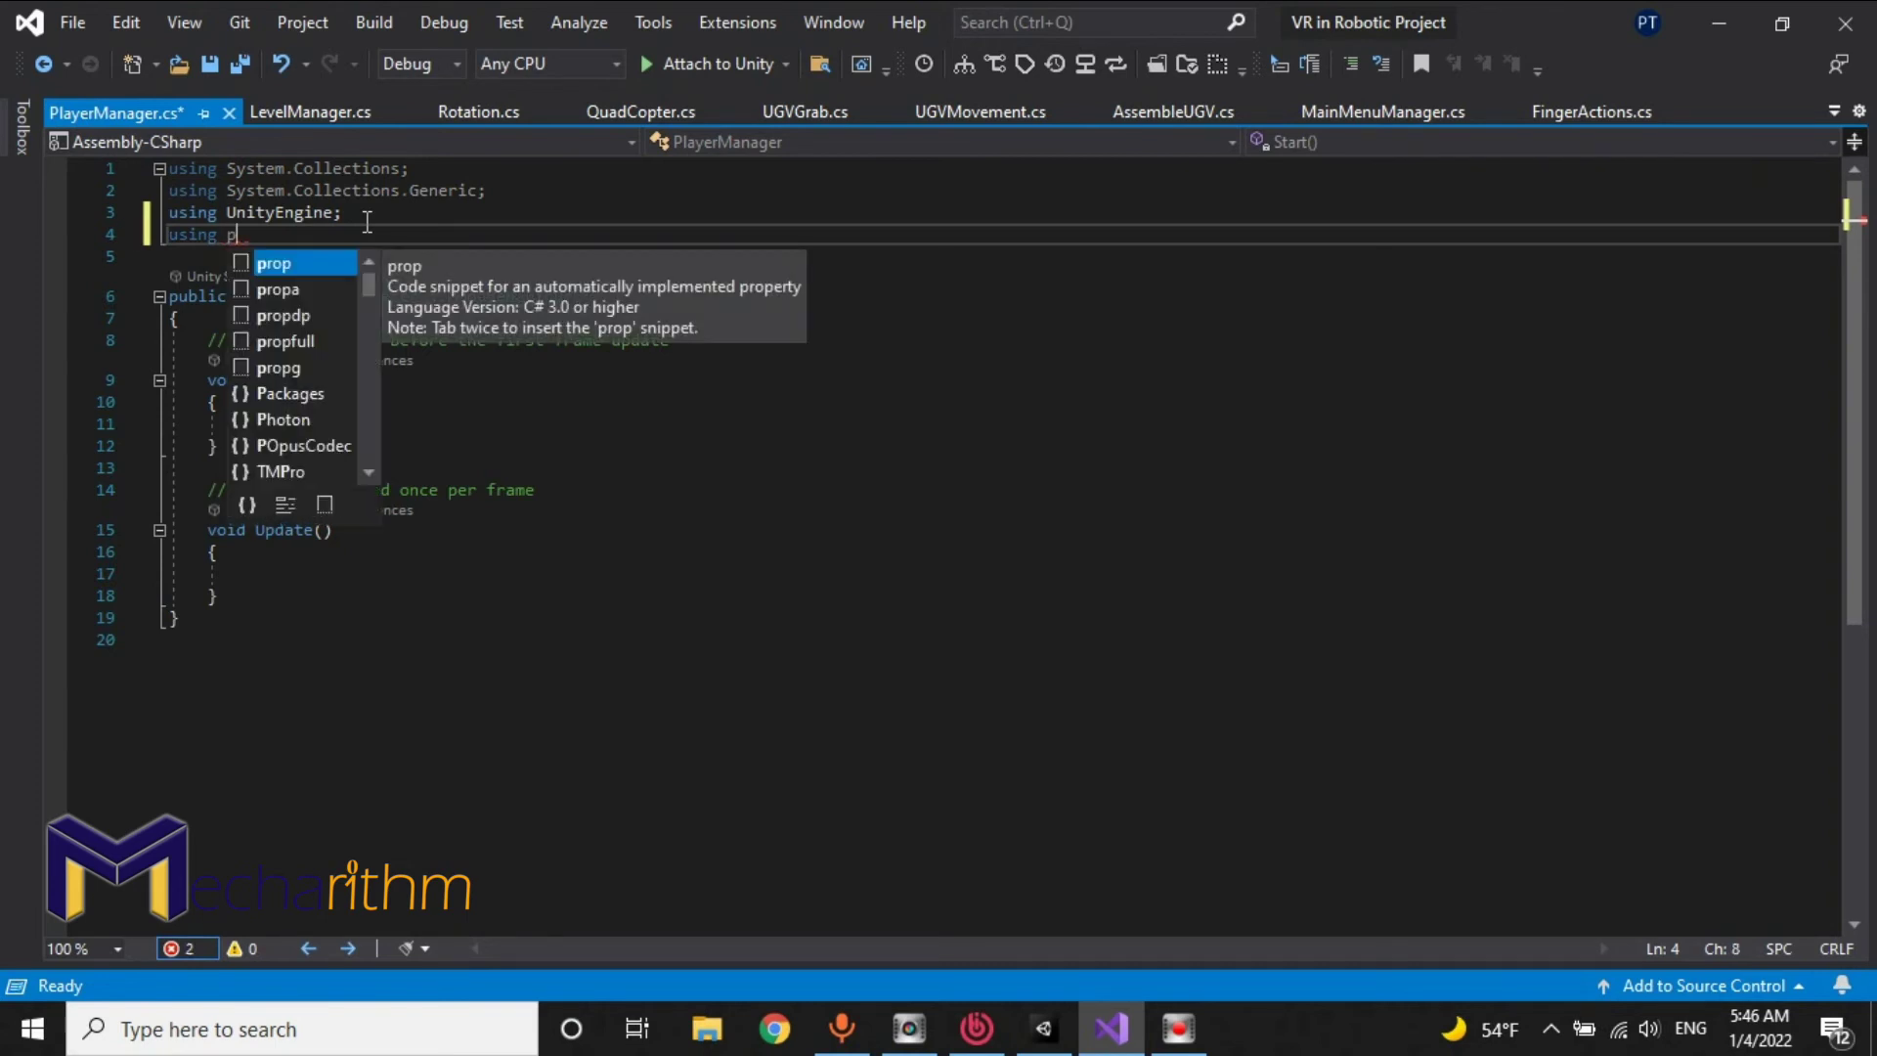
key("BackSpace")
type("u")
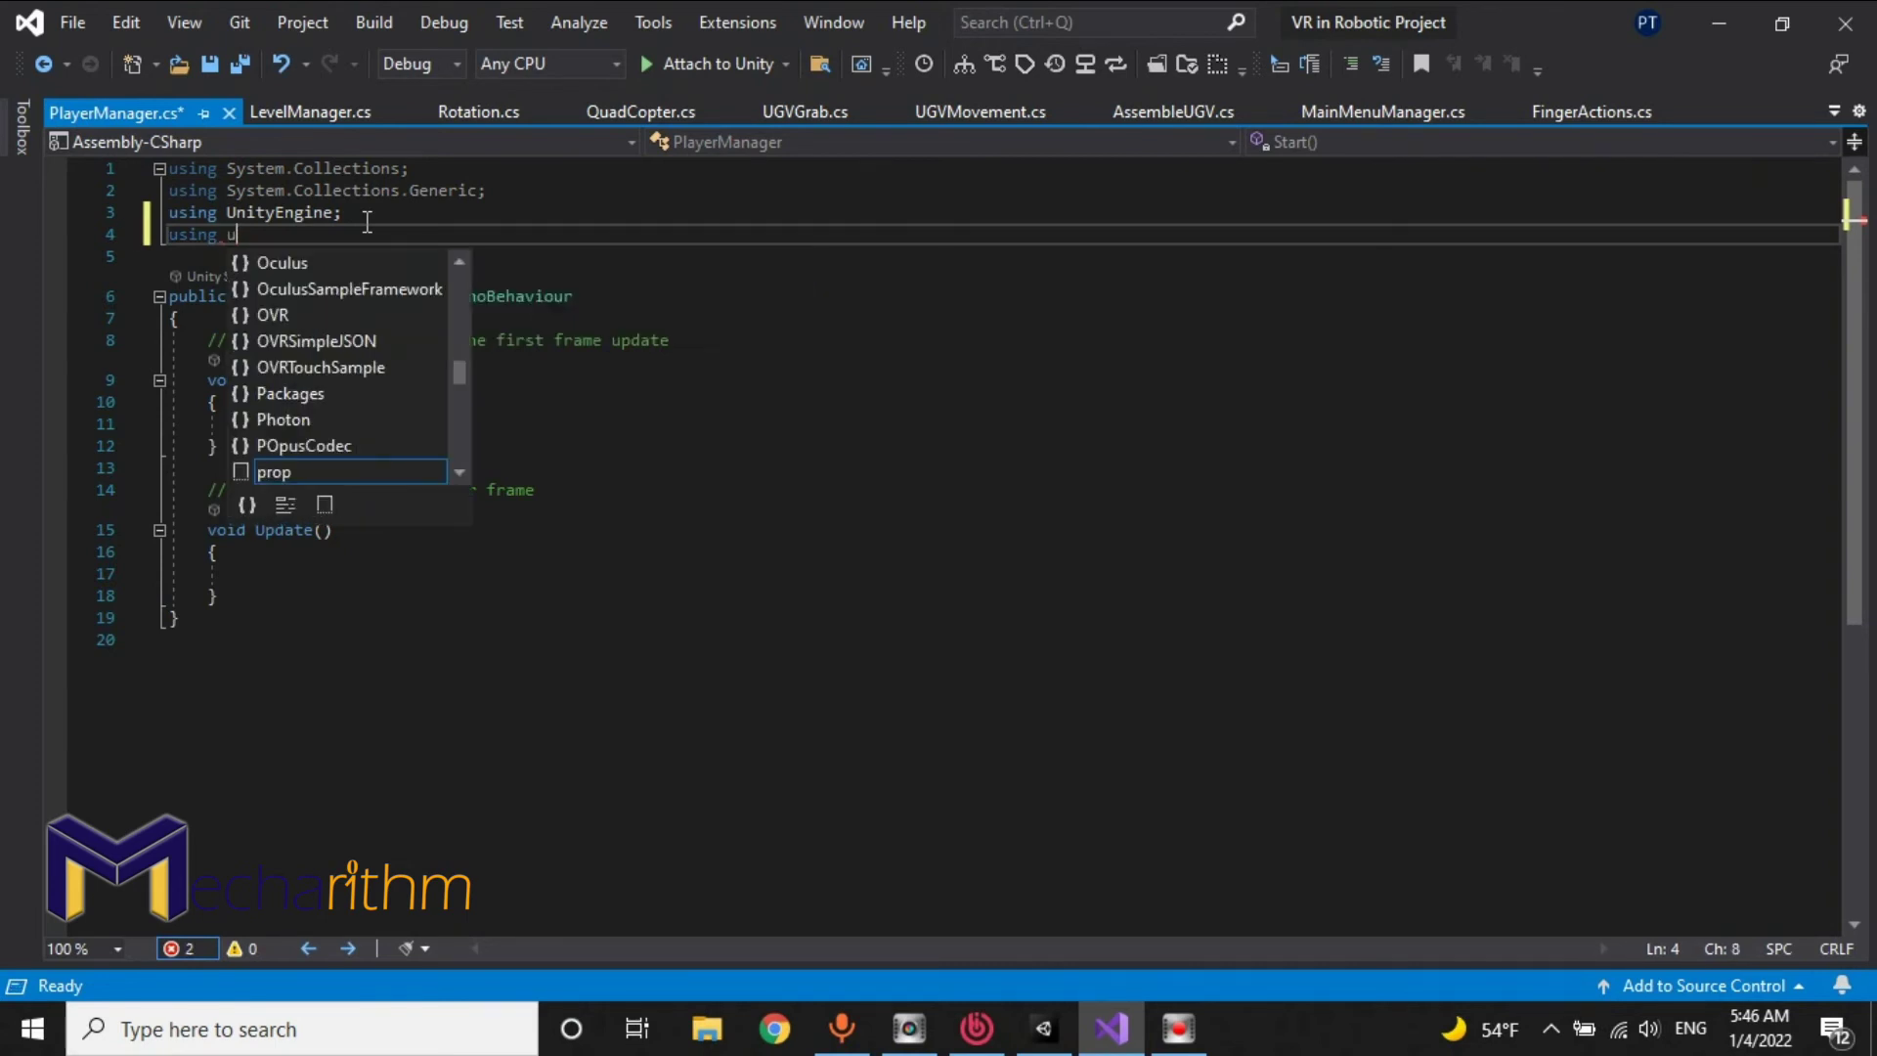
type("nity")
key("Down")
key("Down")
key("Down")
key("Tab")
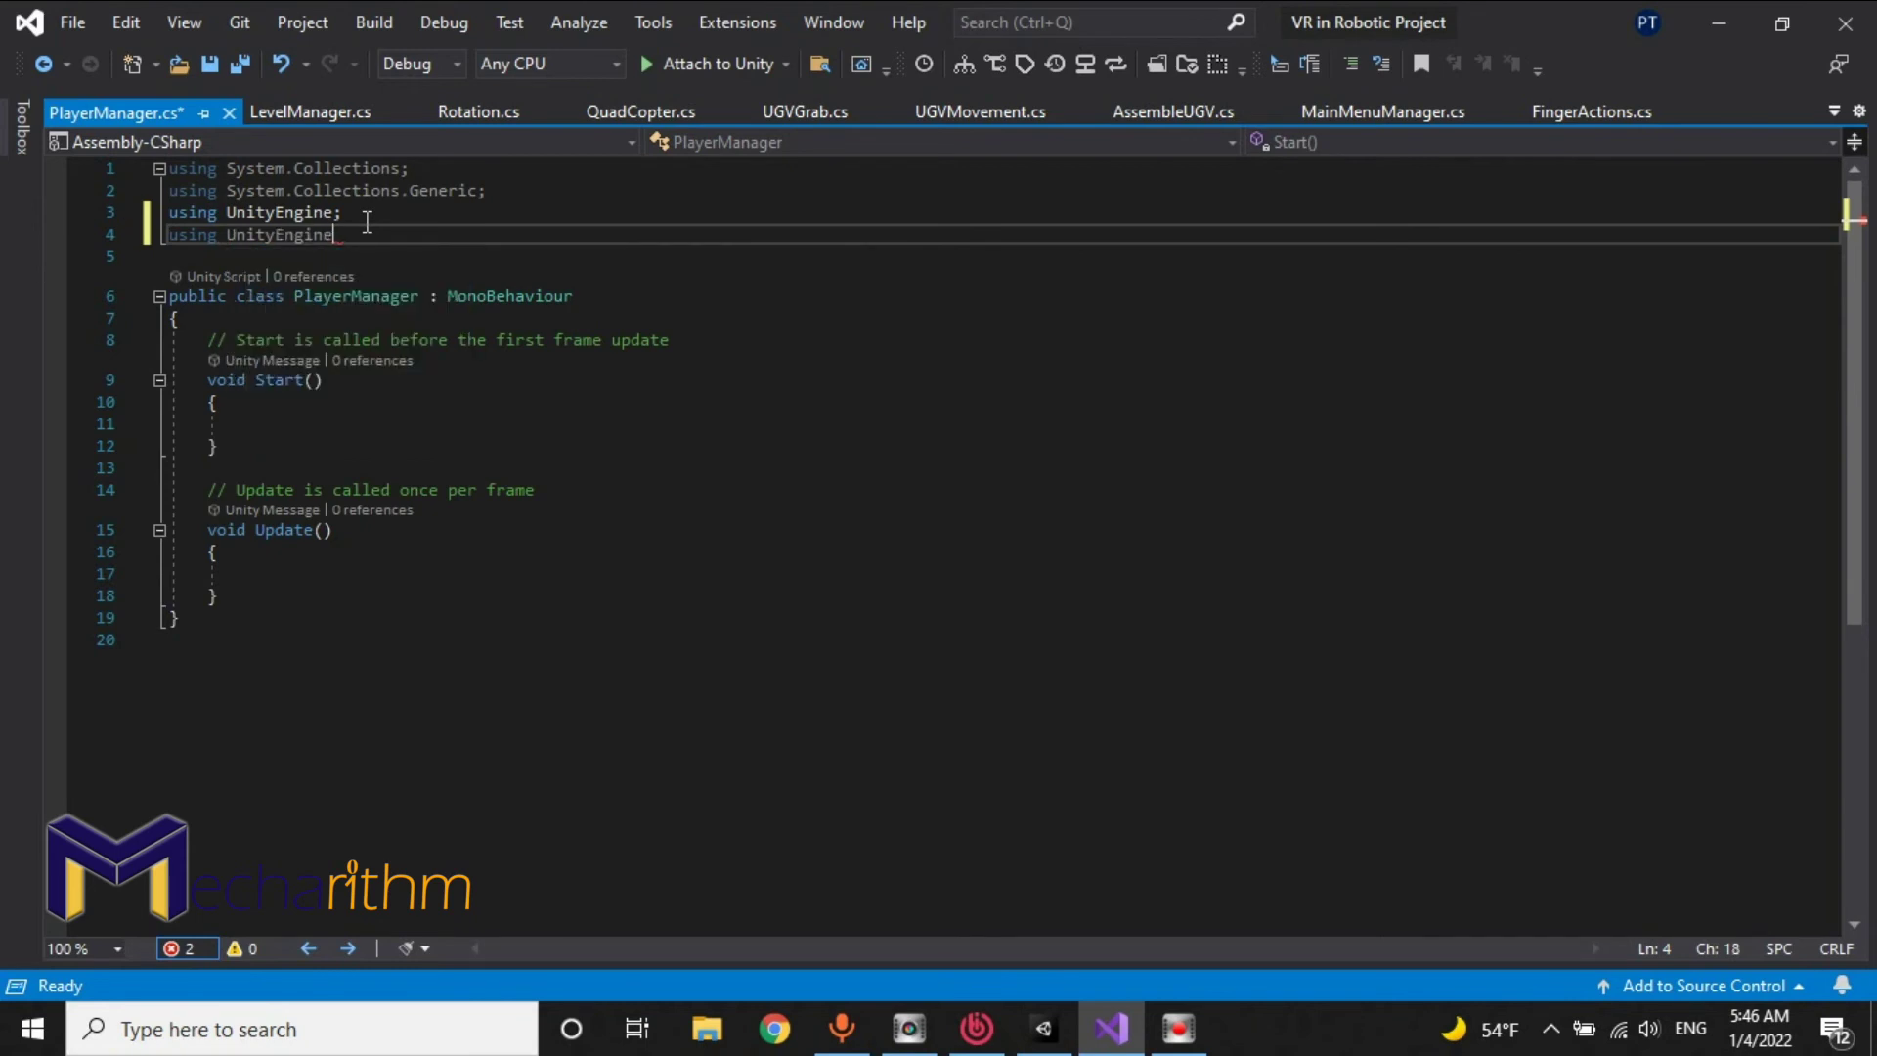
type(".pu")
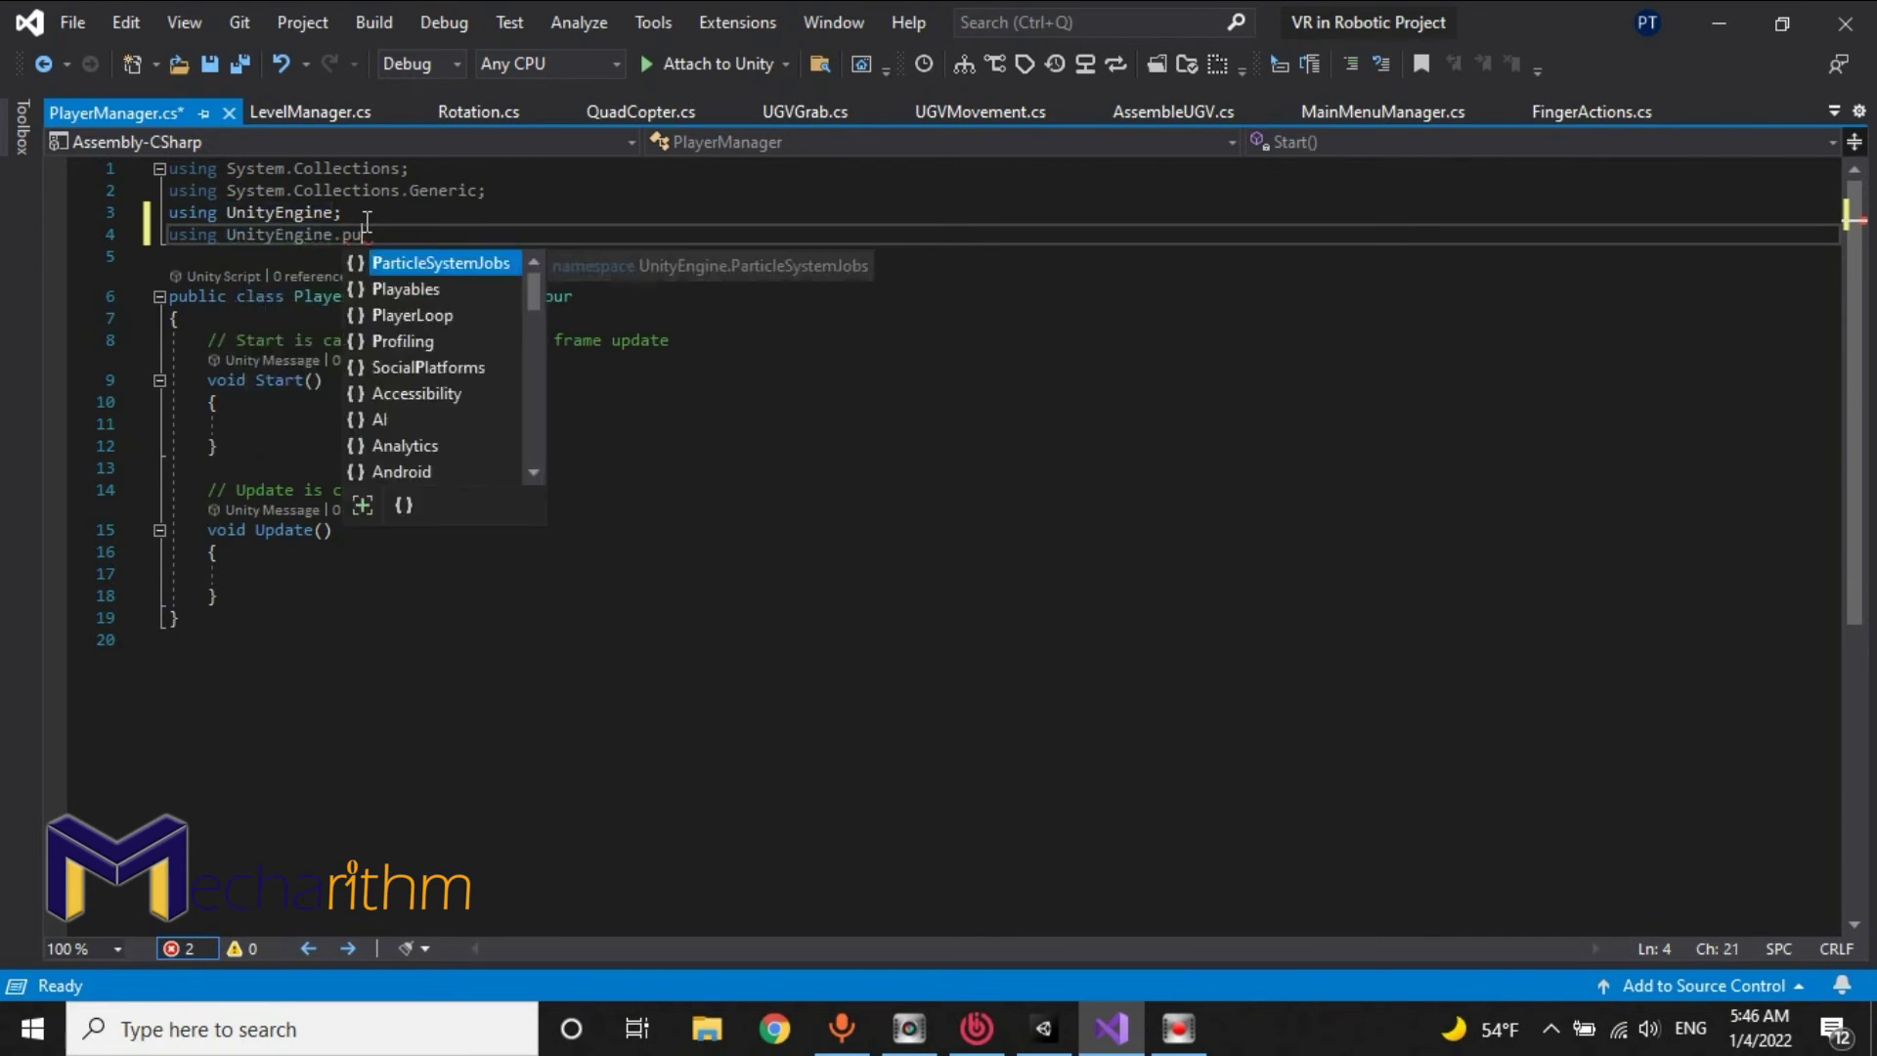
key("BackSpace")
key("BackSpace")
key("BackSpace")
key("BackSpace")
key("BackSpace")
key("BackSpace")
key("BackSpace")
key("BackSpace")
key("BackSpace")
key("BackSpace")
key("BackSpace")
key("BackSpace")
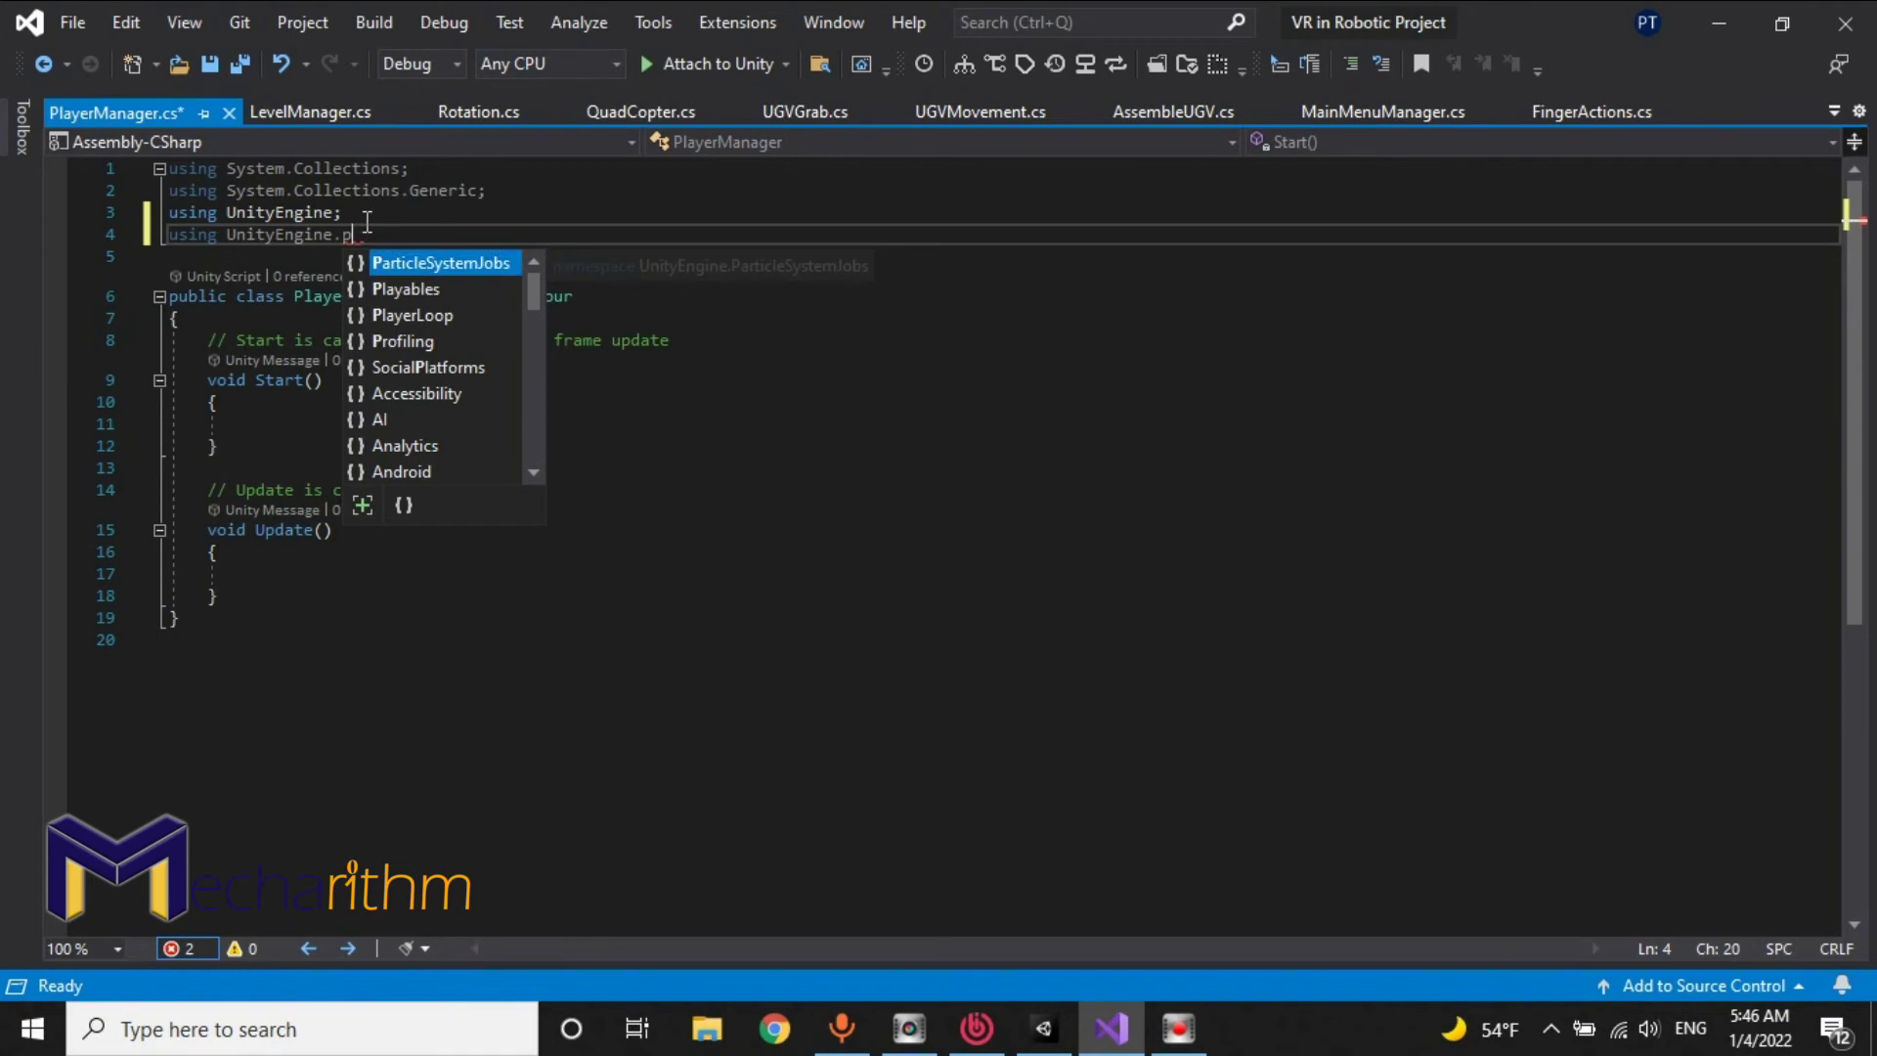
Step: Complete the new using directive with the Photon.Pun namespace
type("Photon")
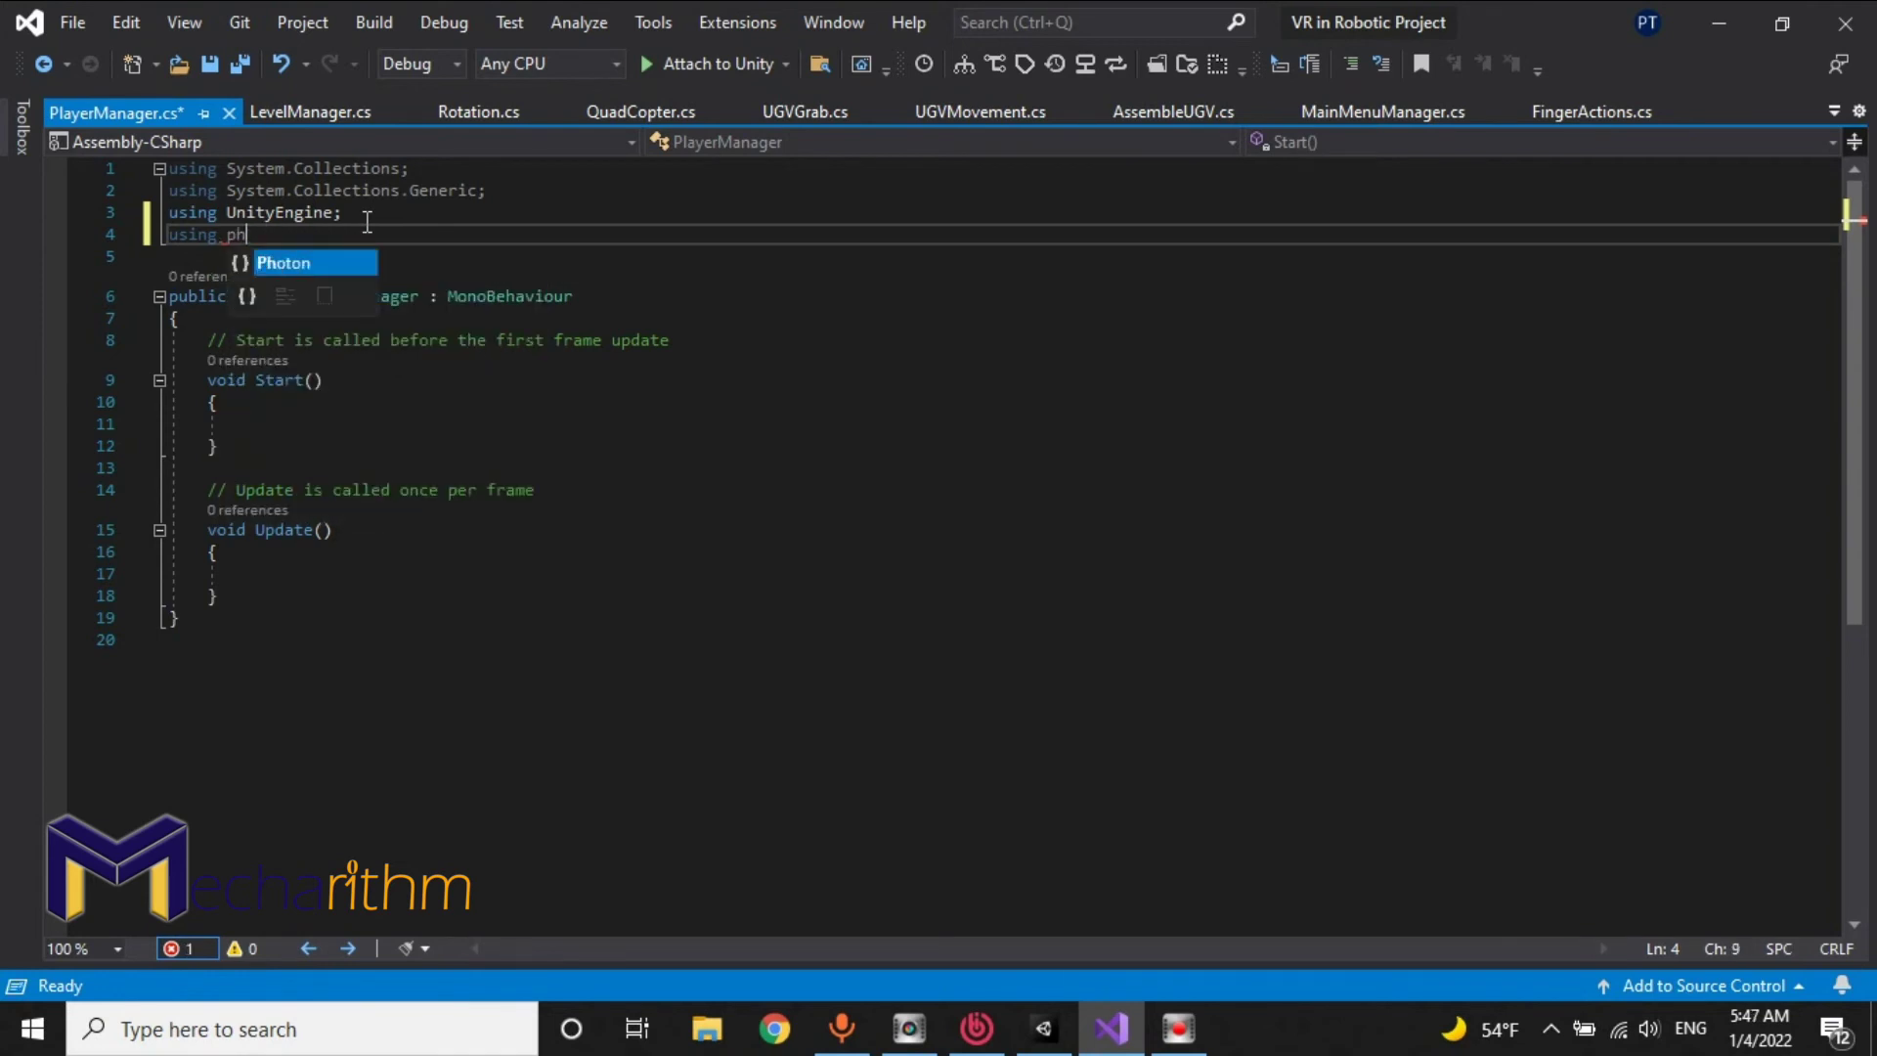
type(".Pun;")
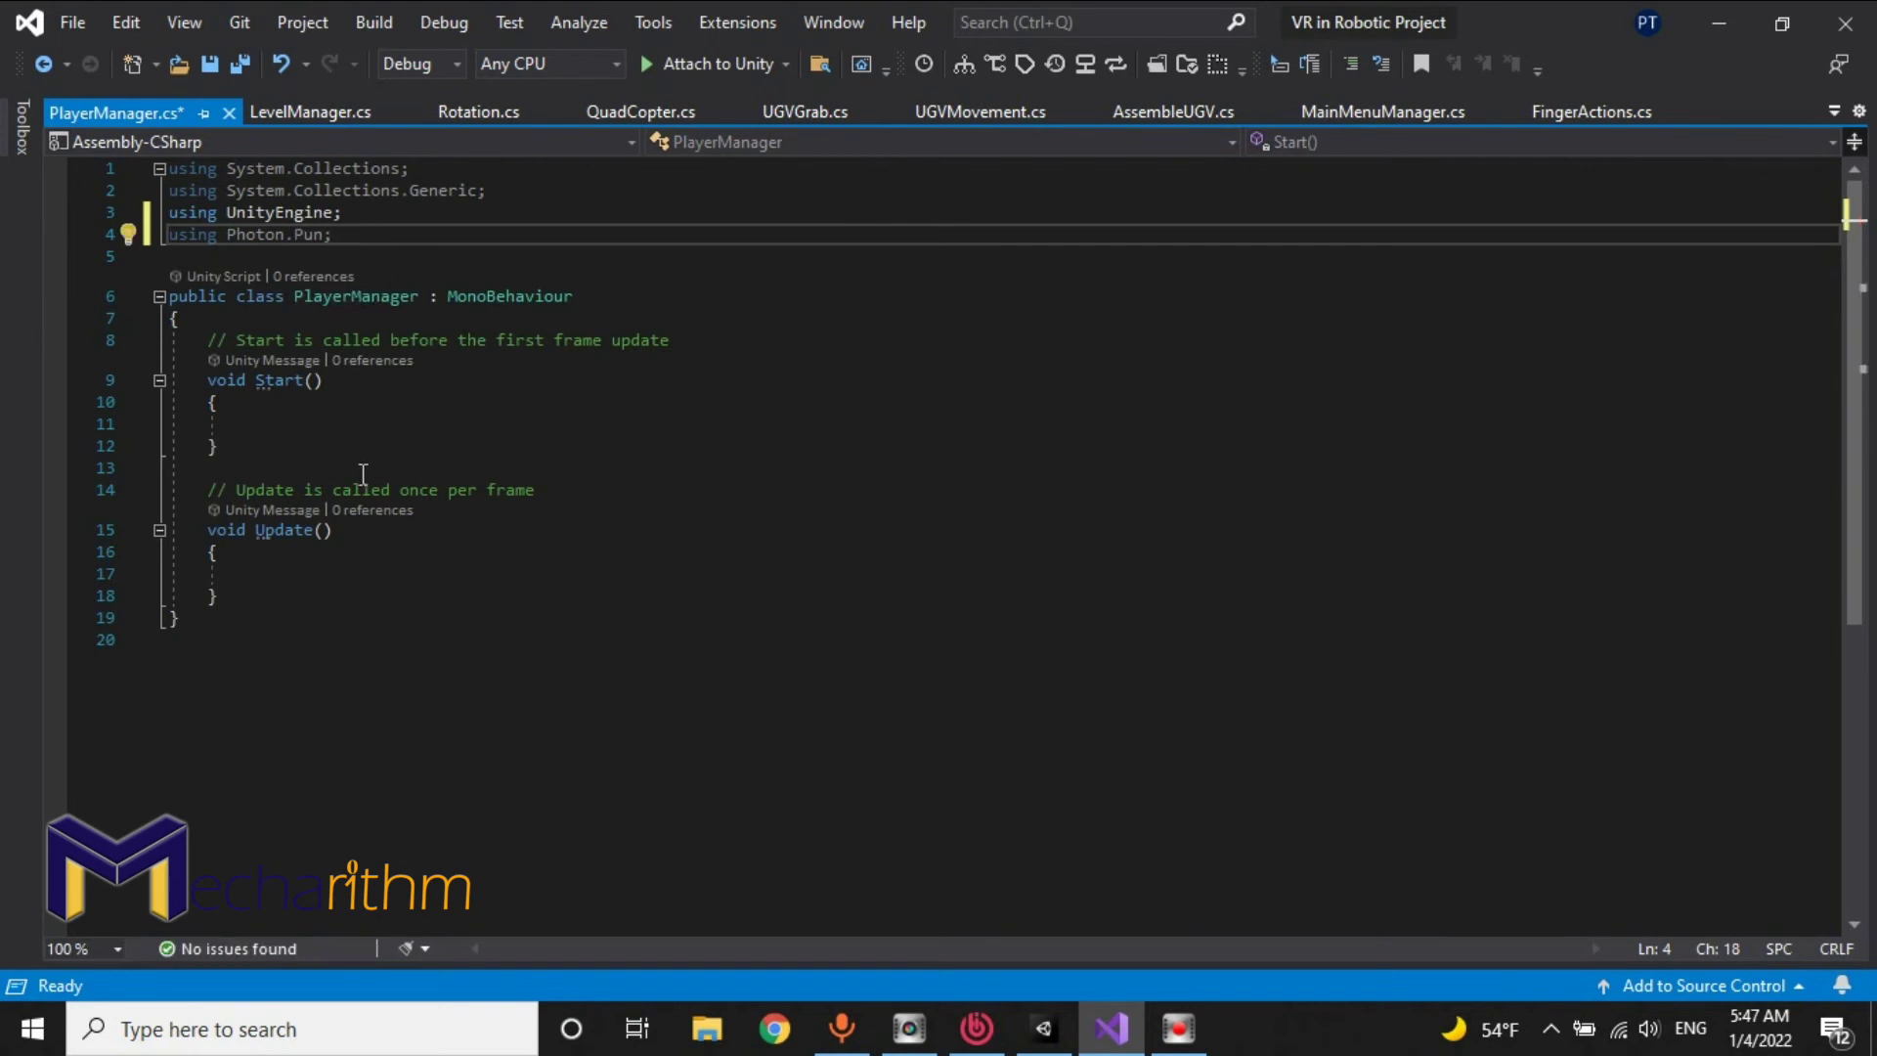
Step: Delete the Update method with its comment, and replace the comment above Start with blank lines
left_click_drag(227, 592, 209, 491)
key("Delete")
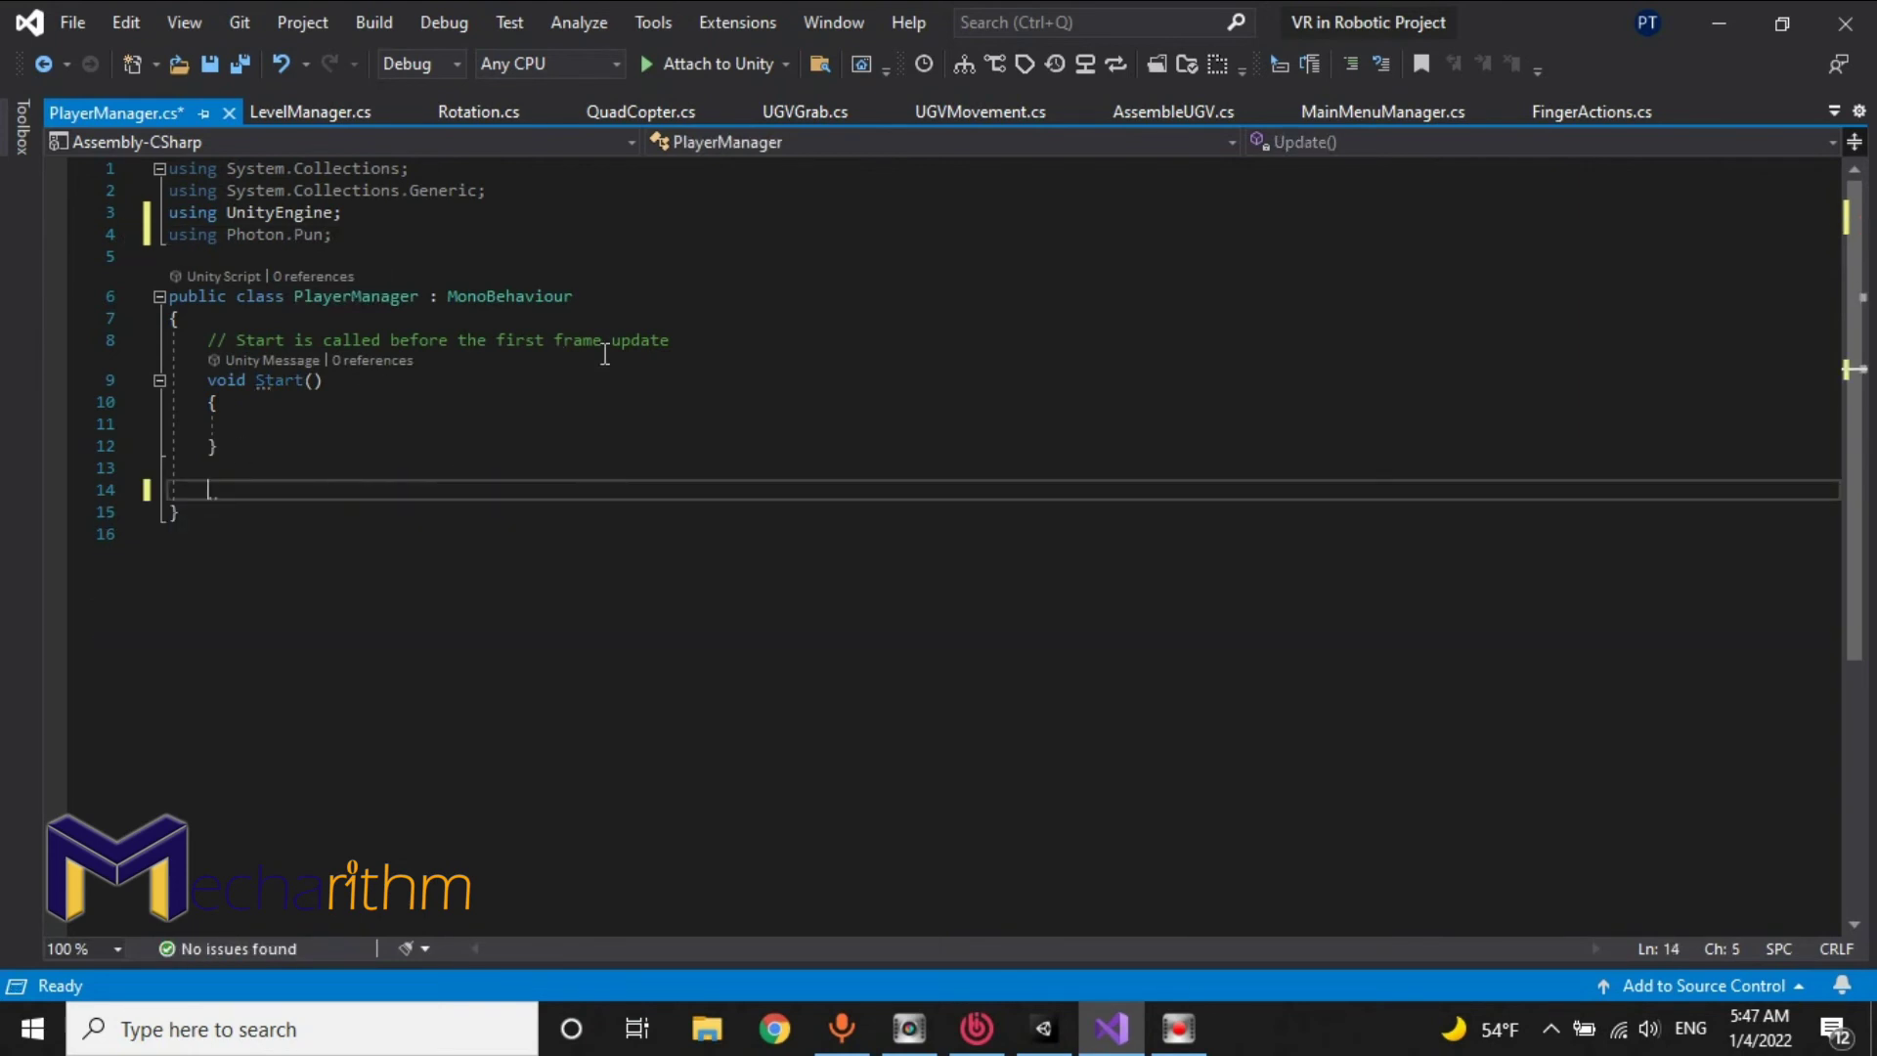
left_click_drag(671, 340, 221, 338)
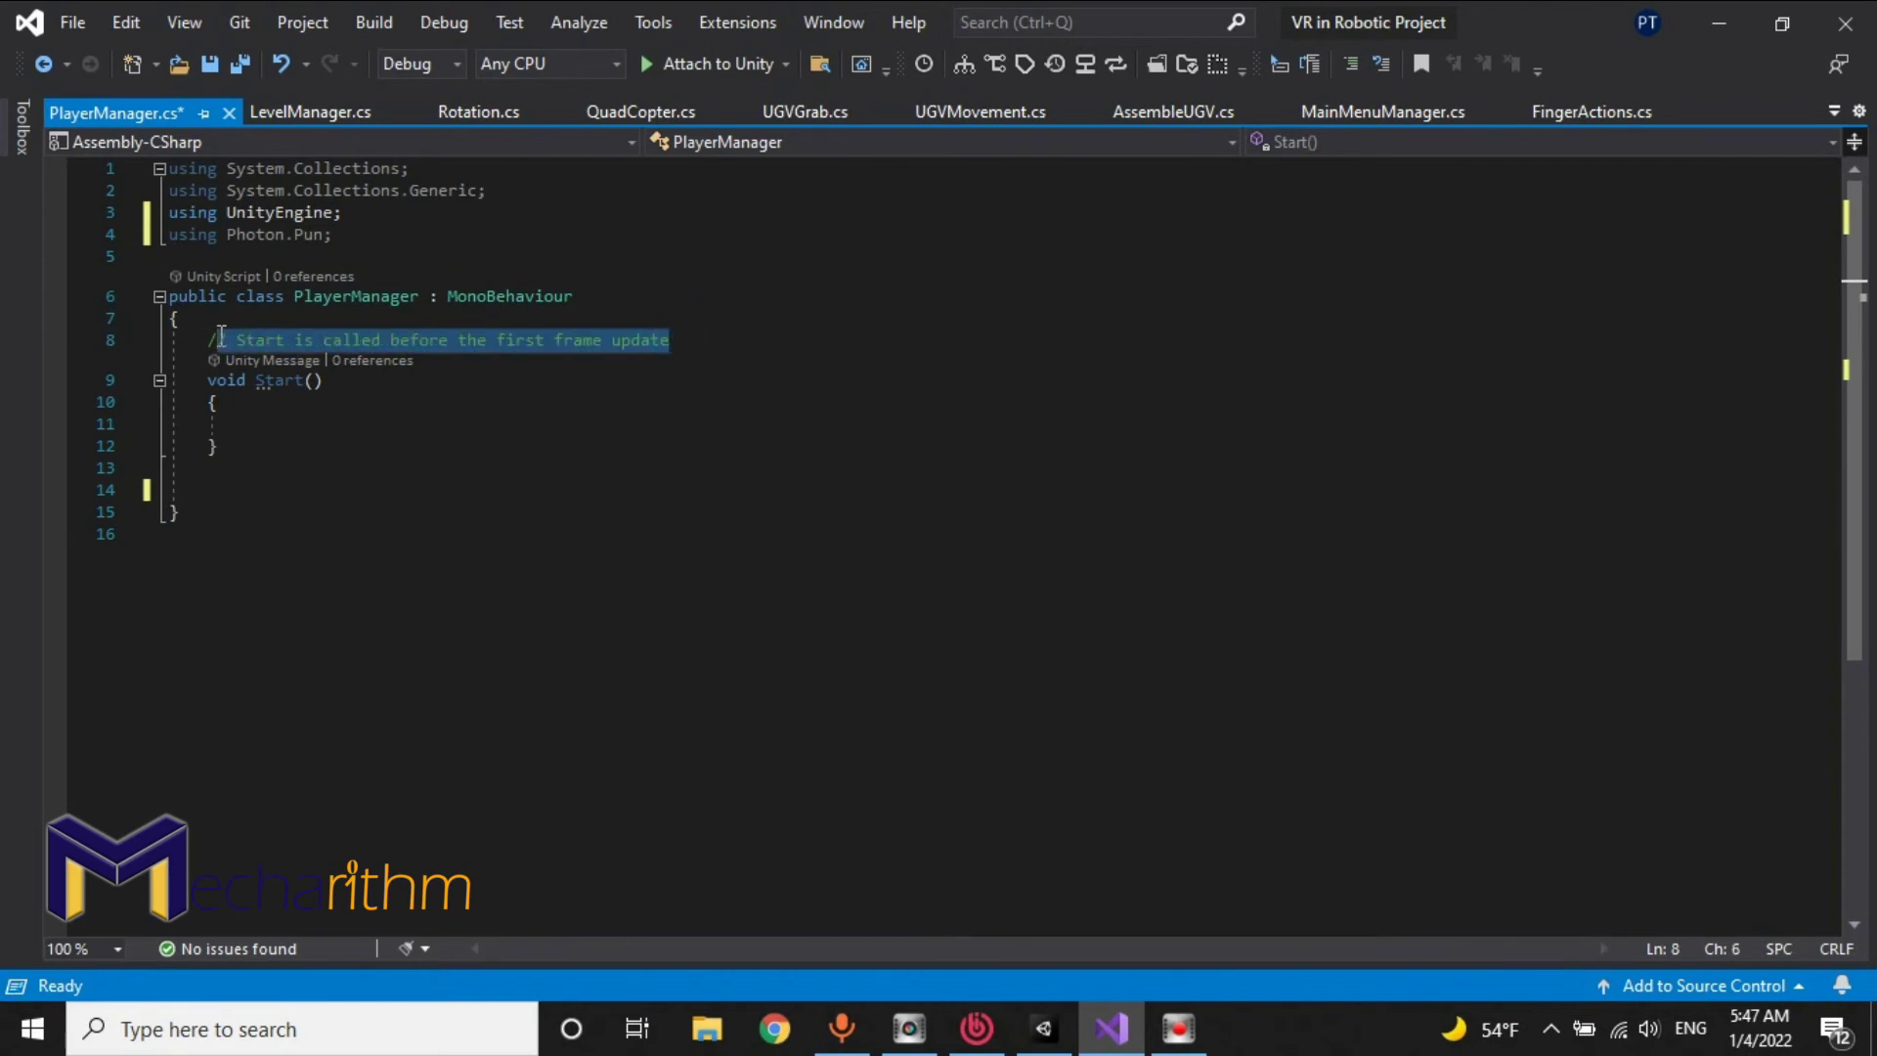
key("BackSpace")
key("BackSpace")
key("Return")
key("Return")
key("Return")
Step: Declare a public PhotonView field named photonView at the beginning of the PlayerManager class
left_click(218, 339)
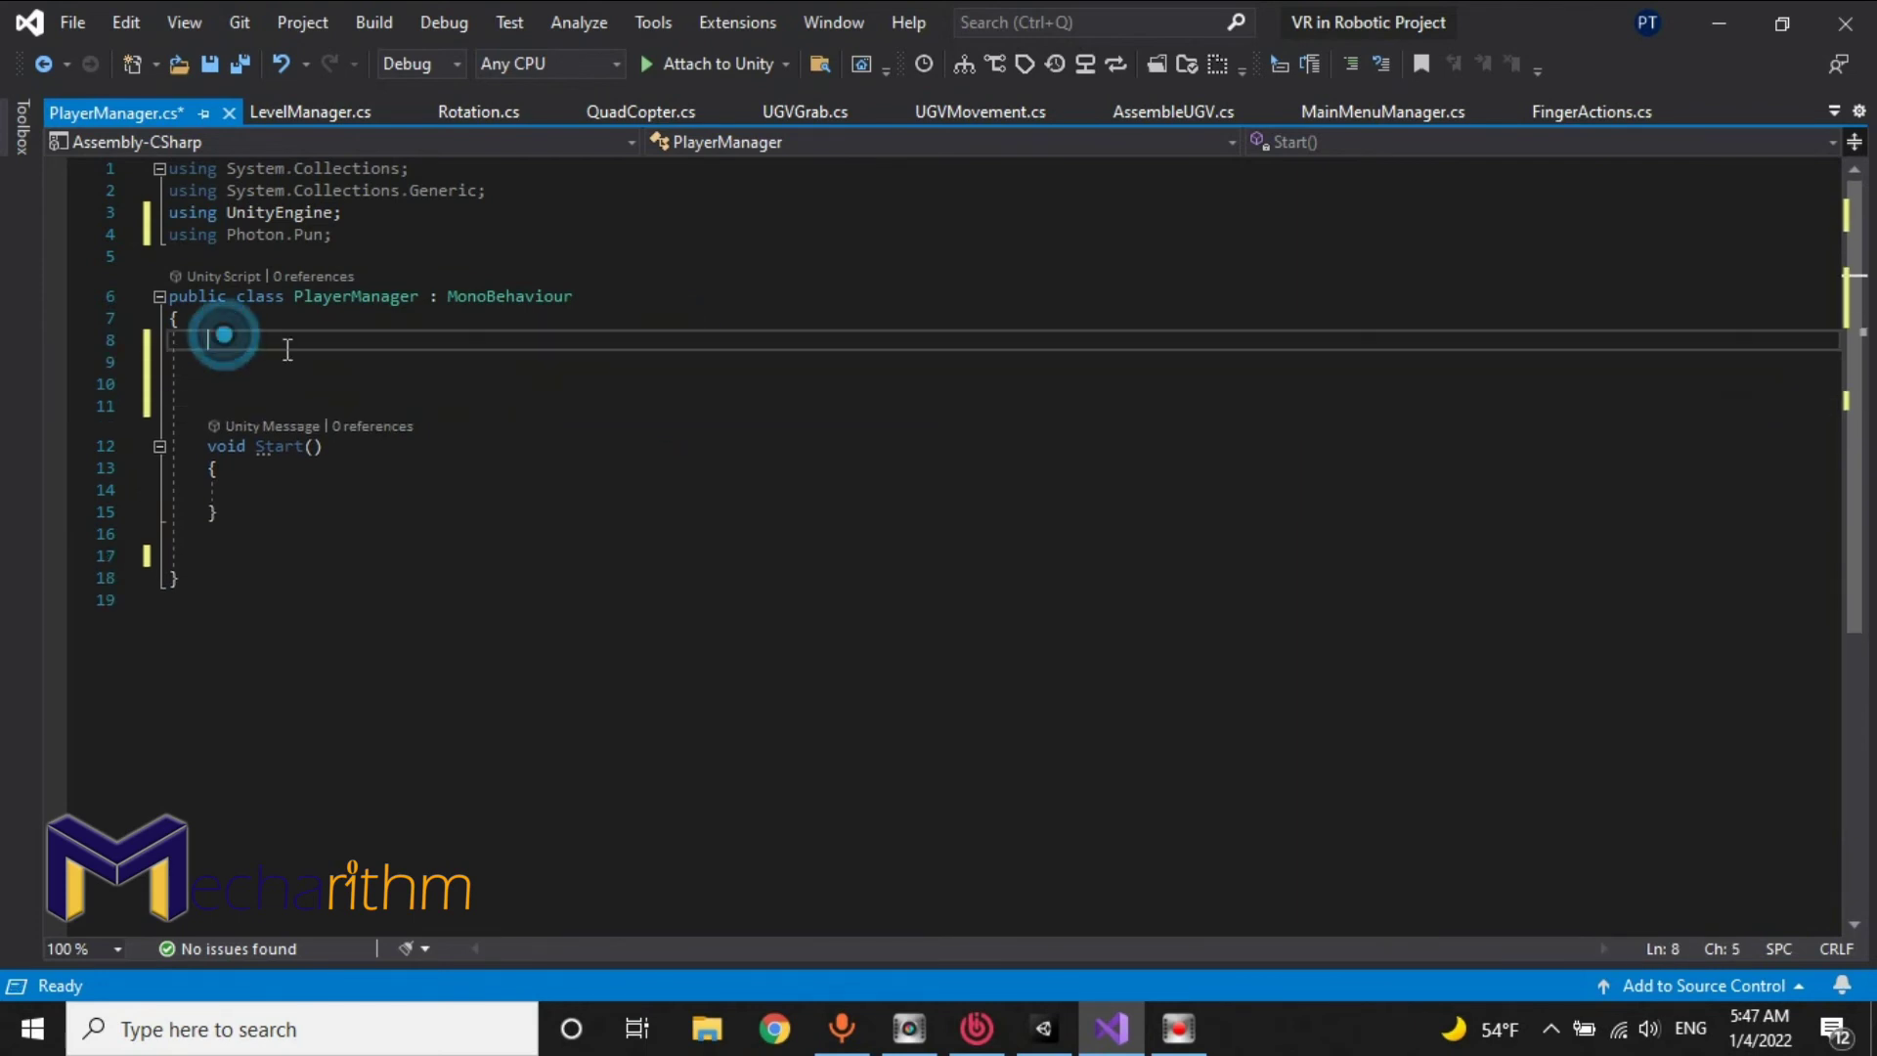
type("public ")
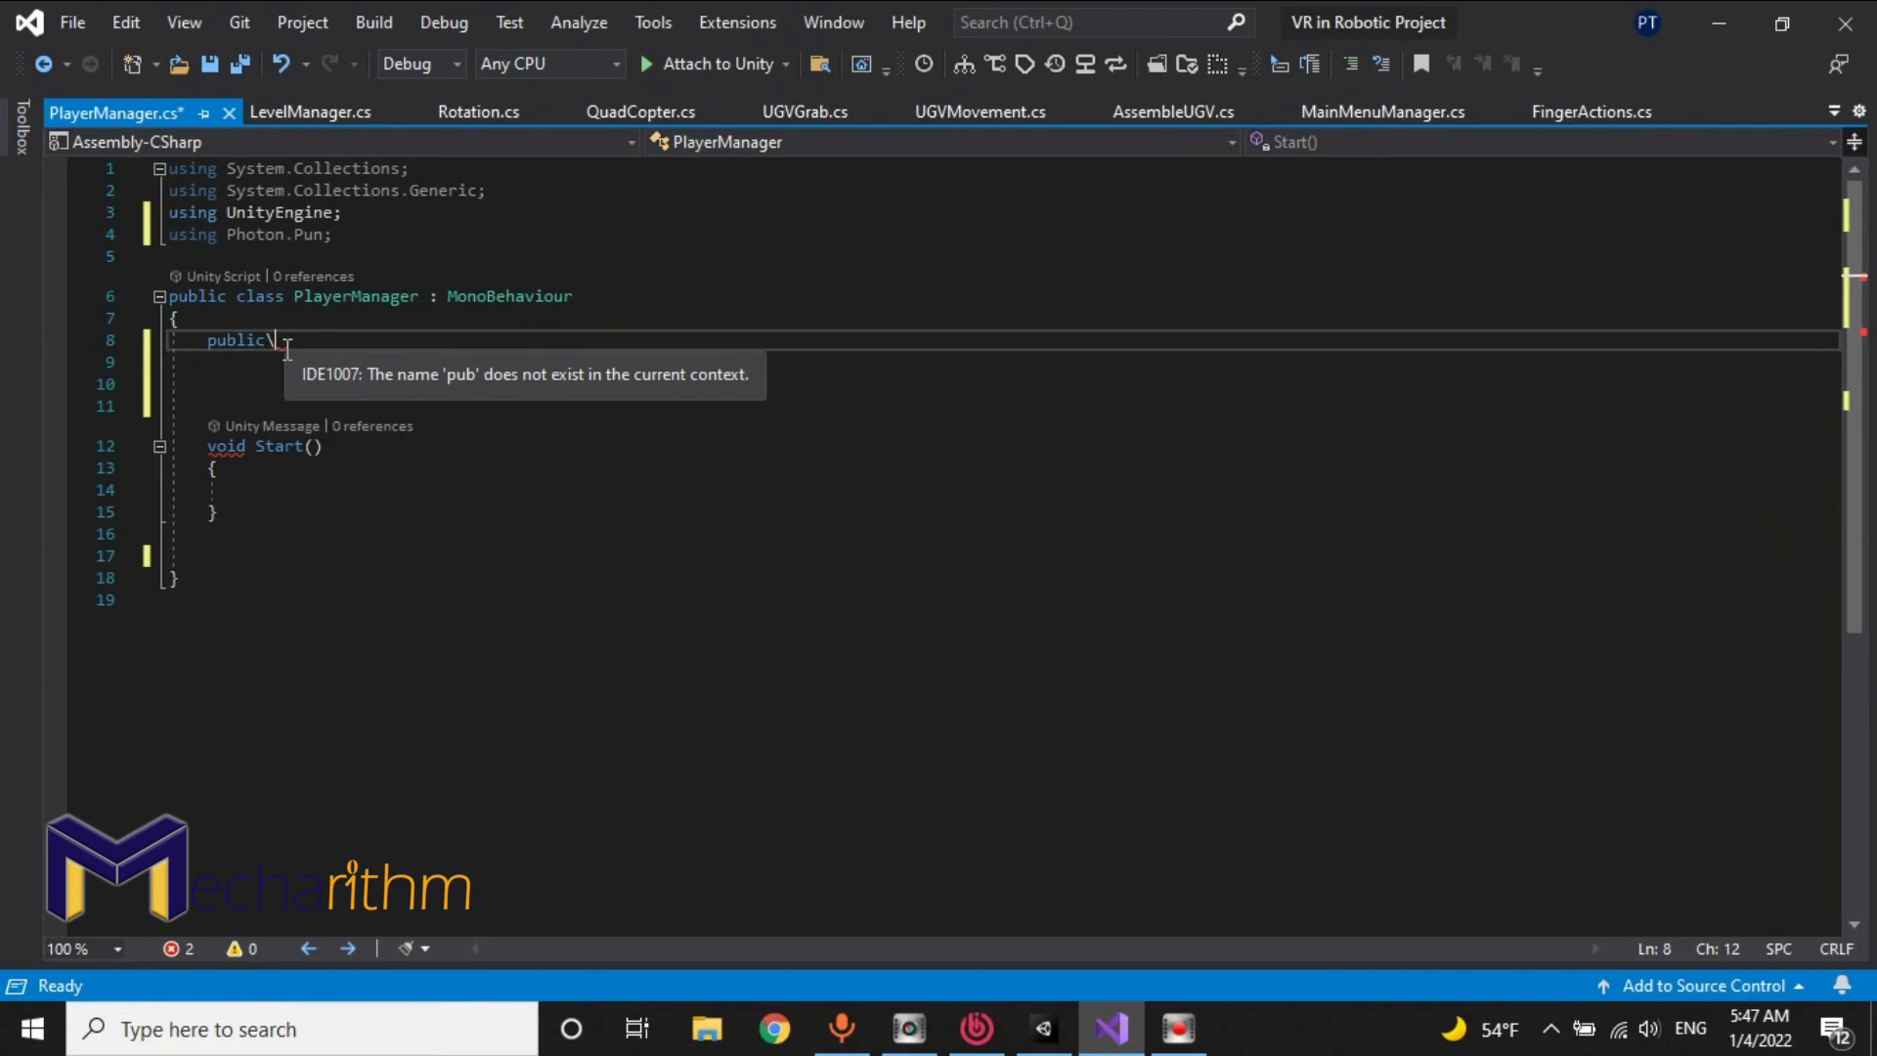
type("phot")
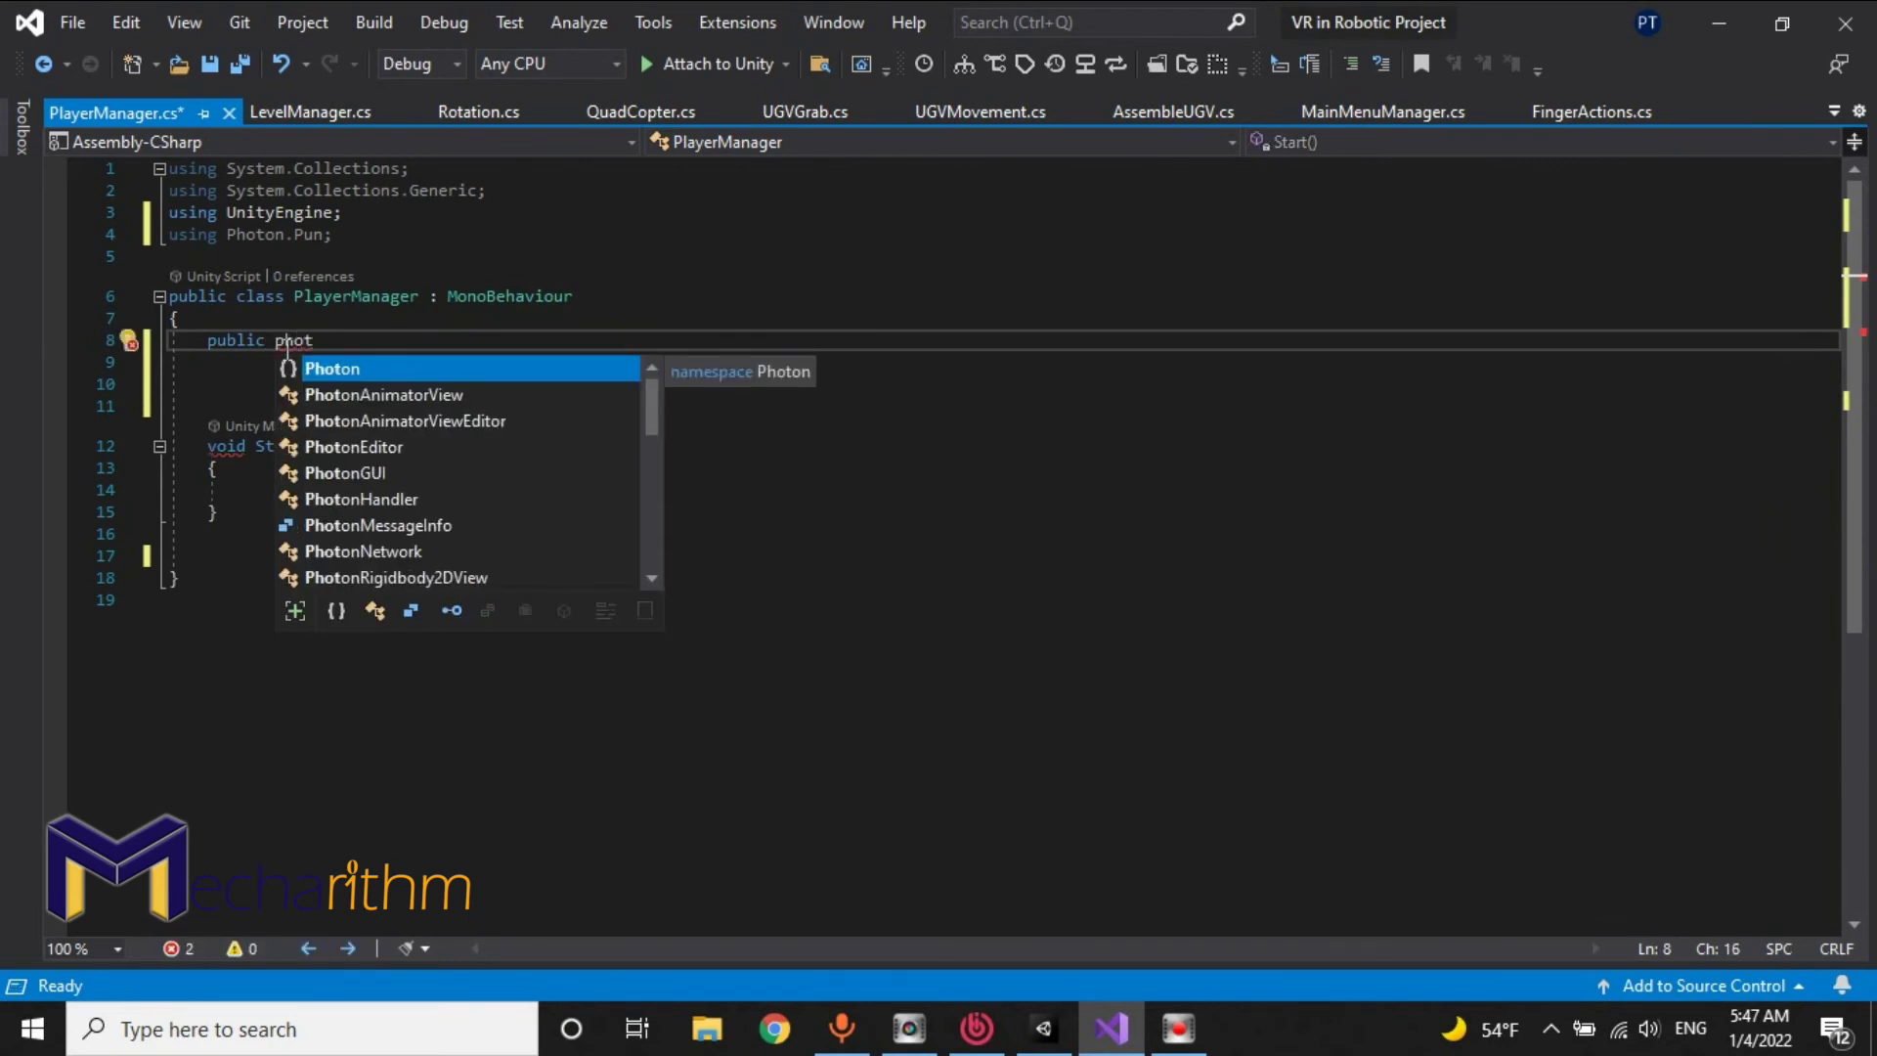
type("onvi ")
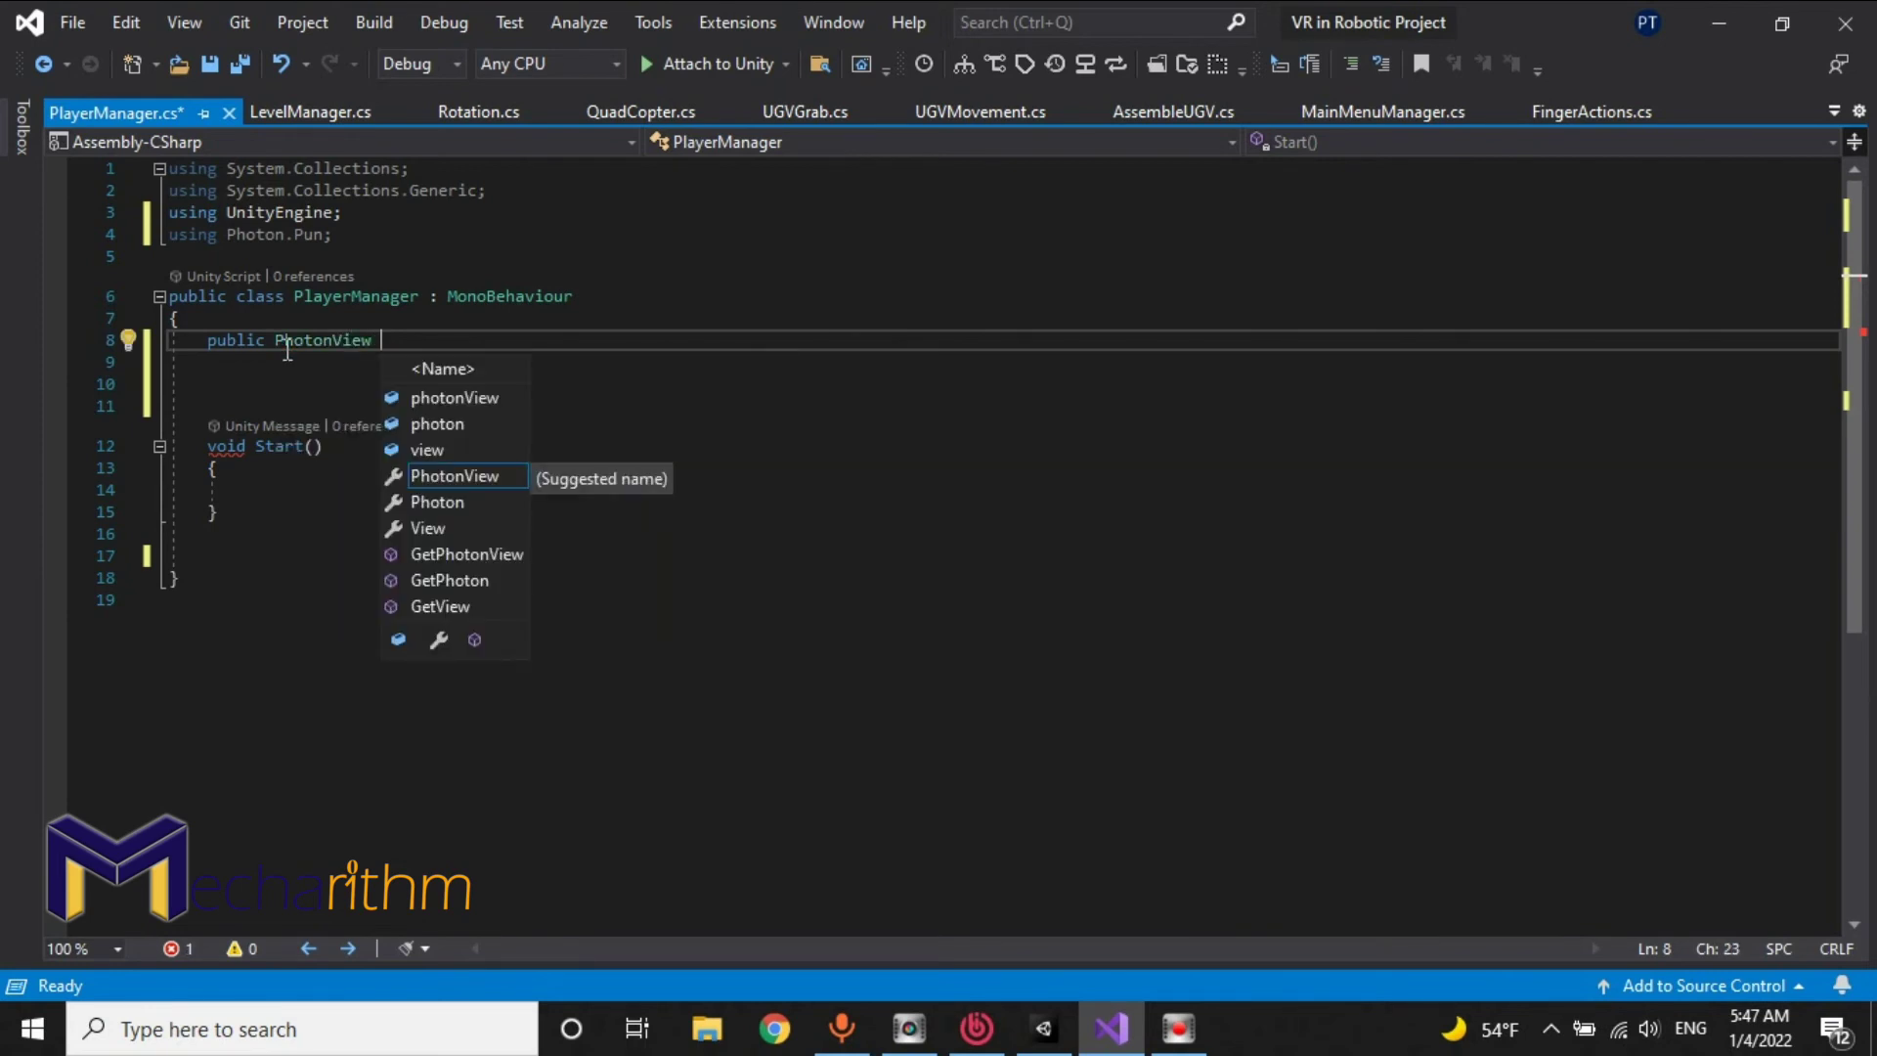
type("photon")
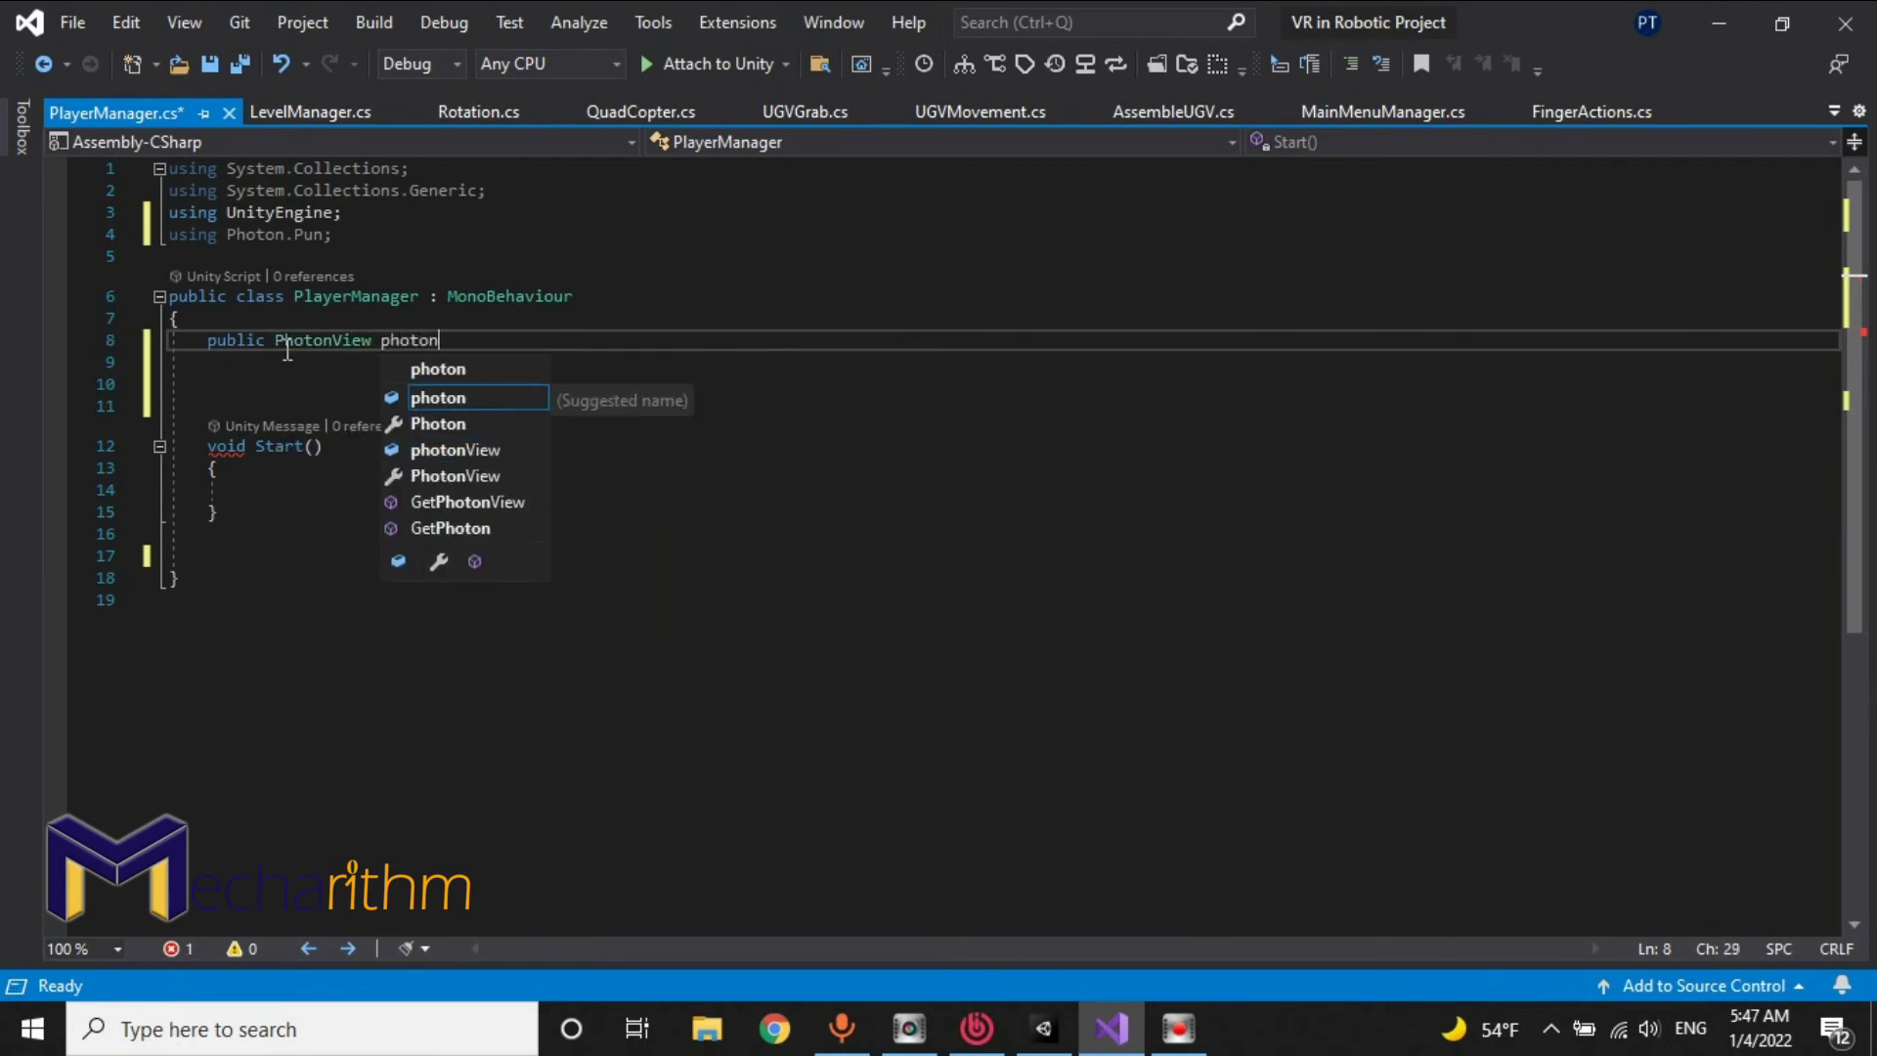
type("View;")
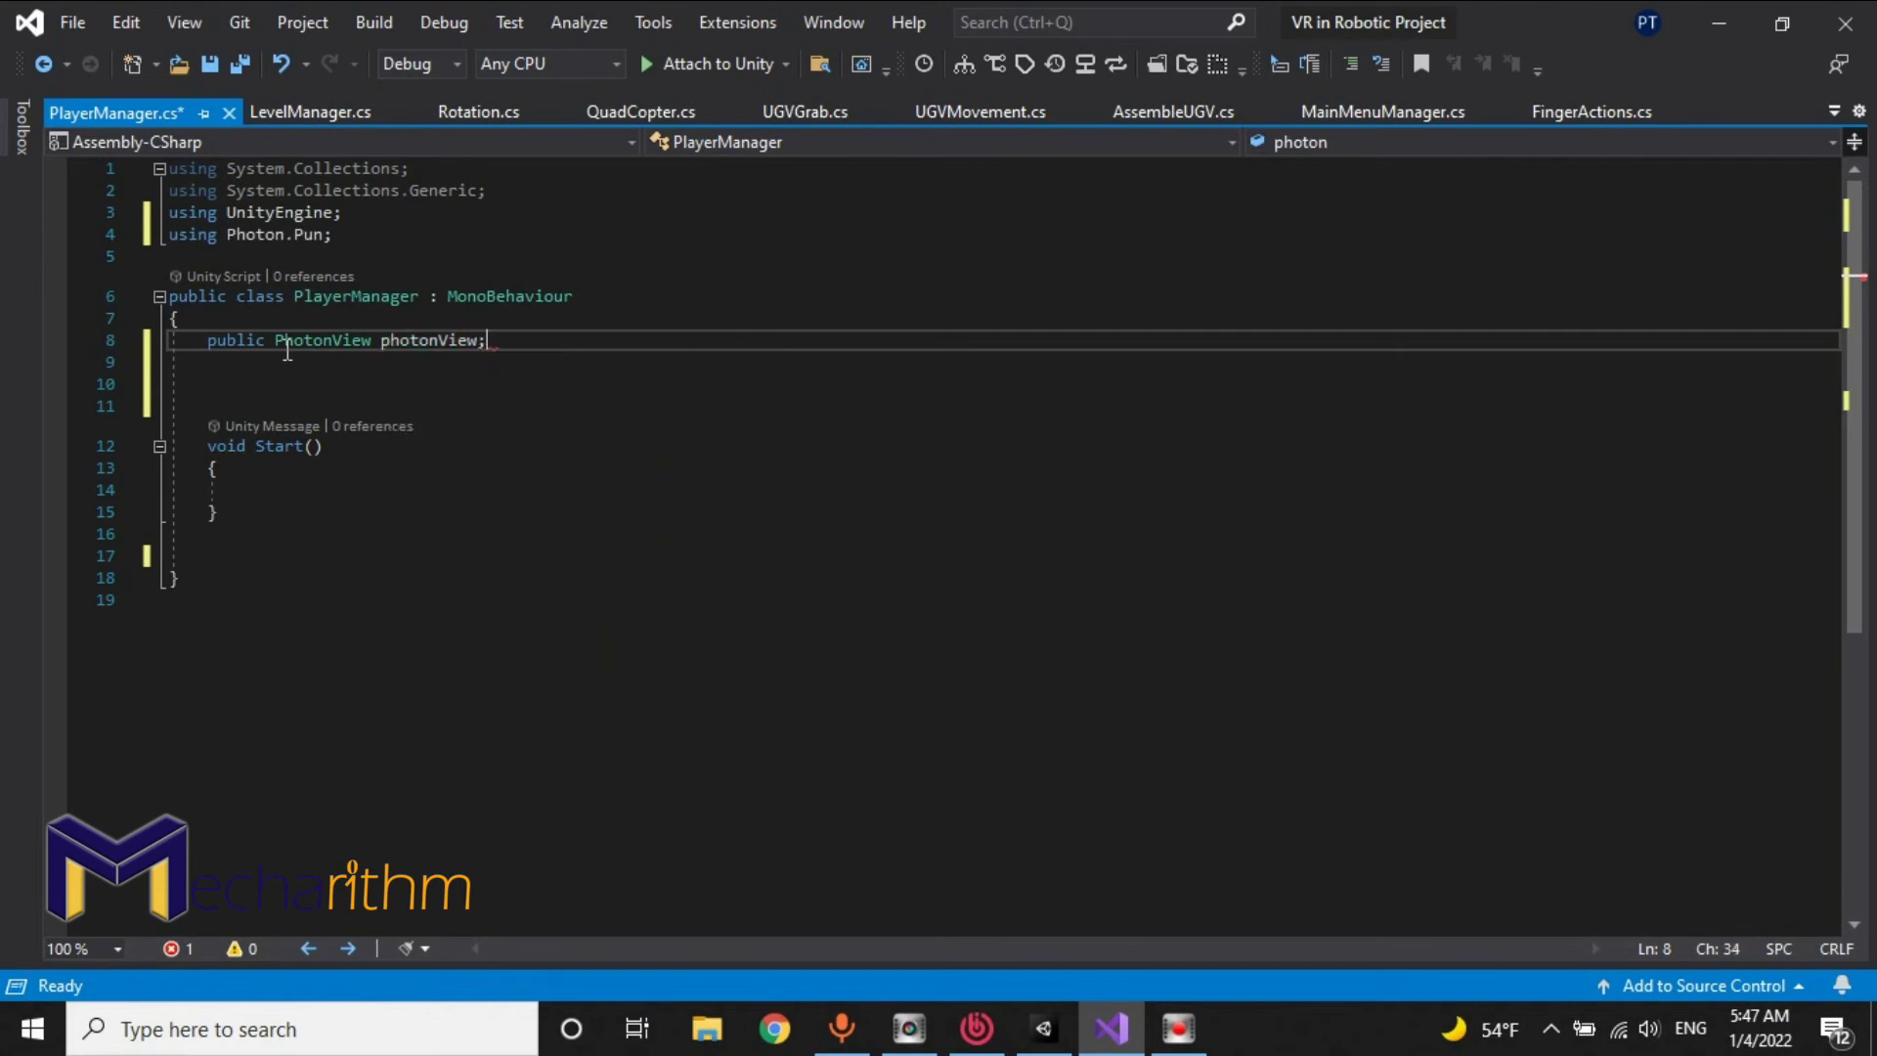
Step: Declare a public GameObject field named OVRCam below the photonView field
left_click(232, 362)
type("public ")
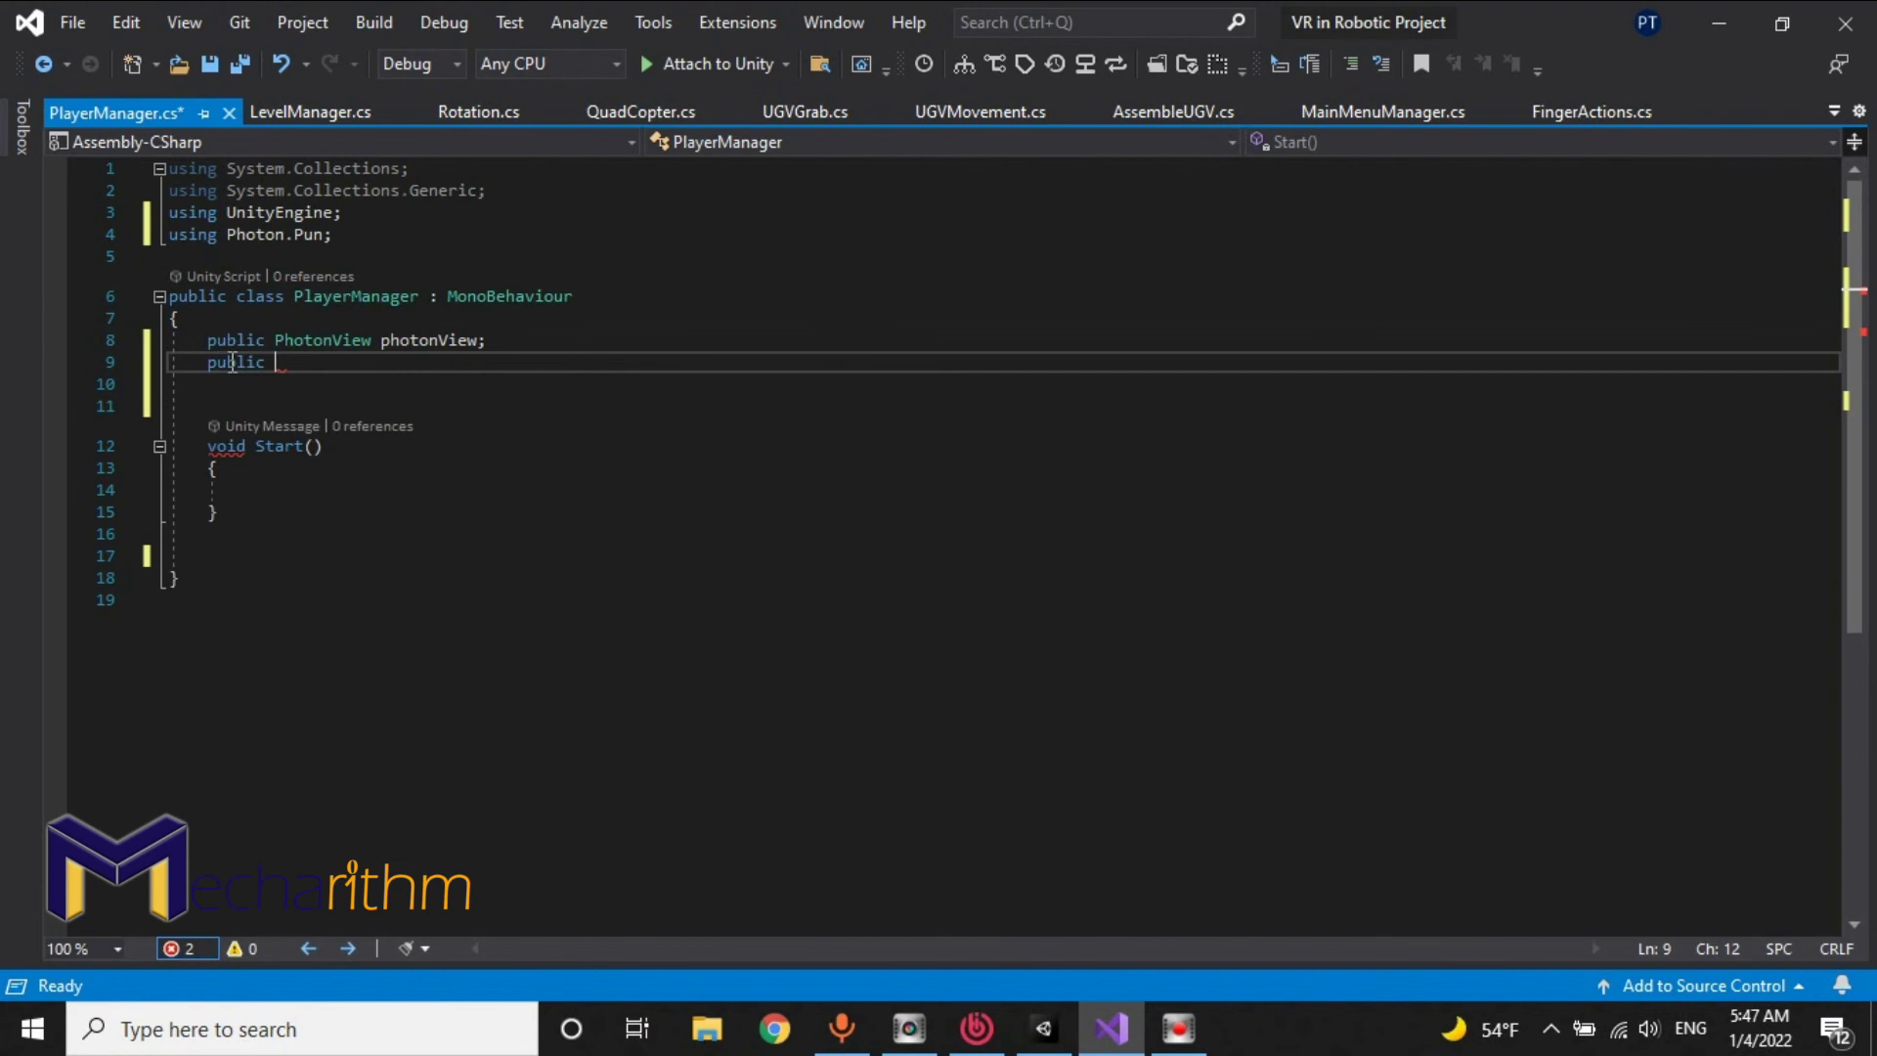
type("GameObject")
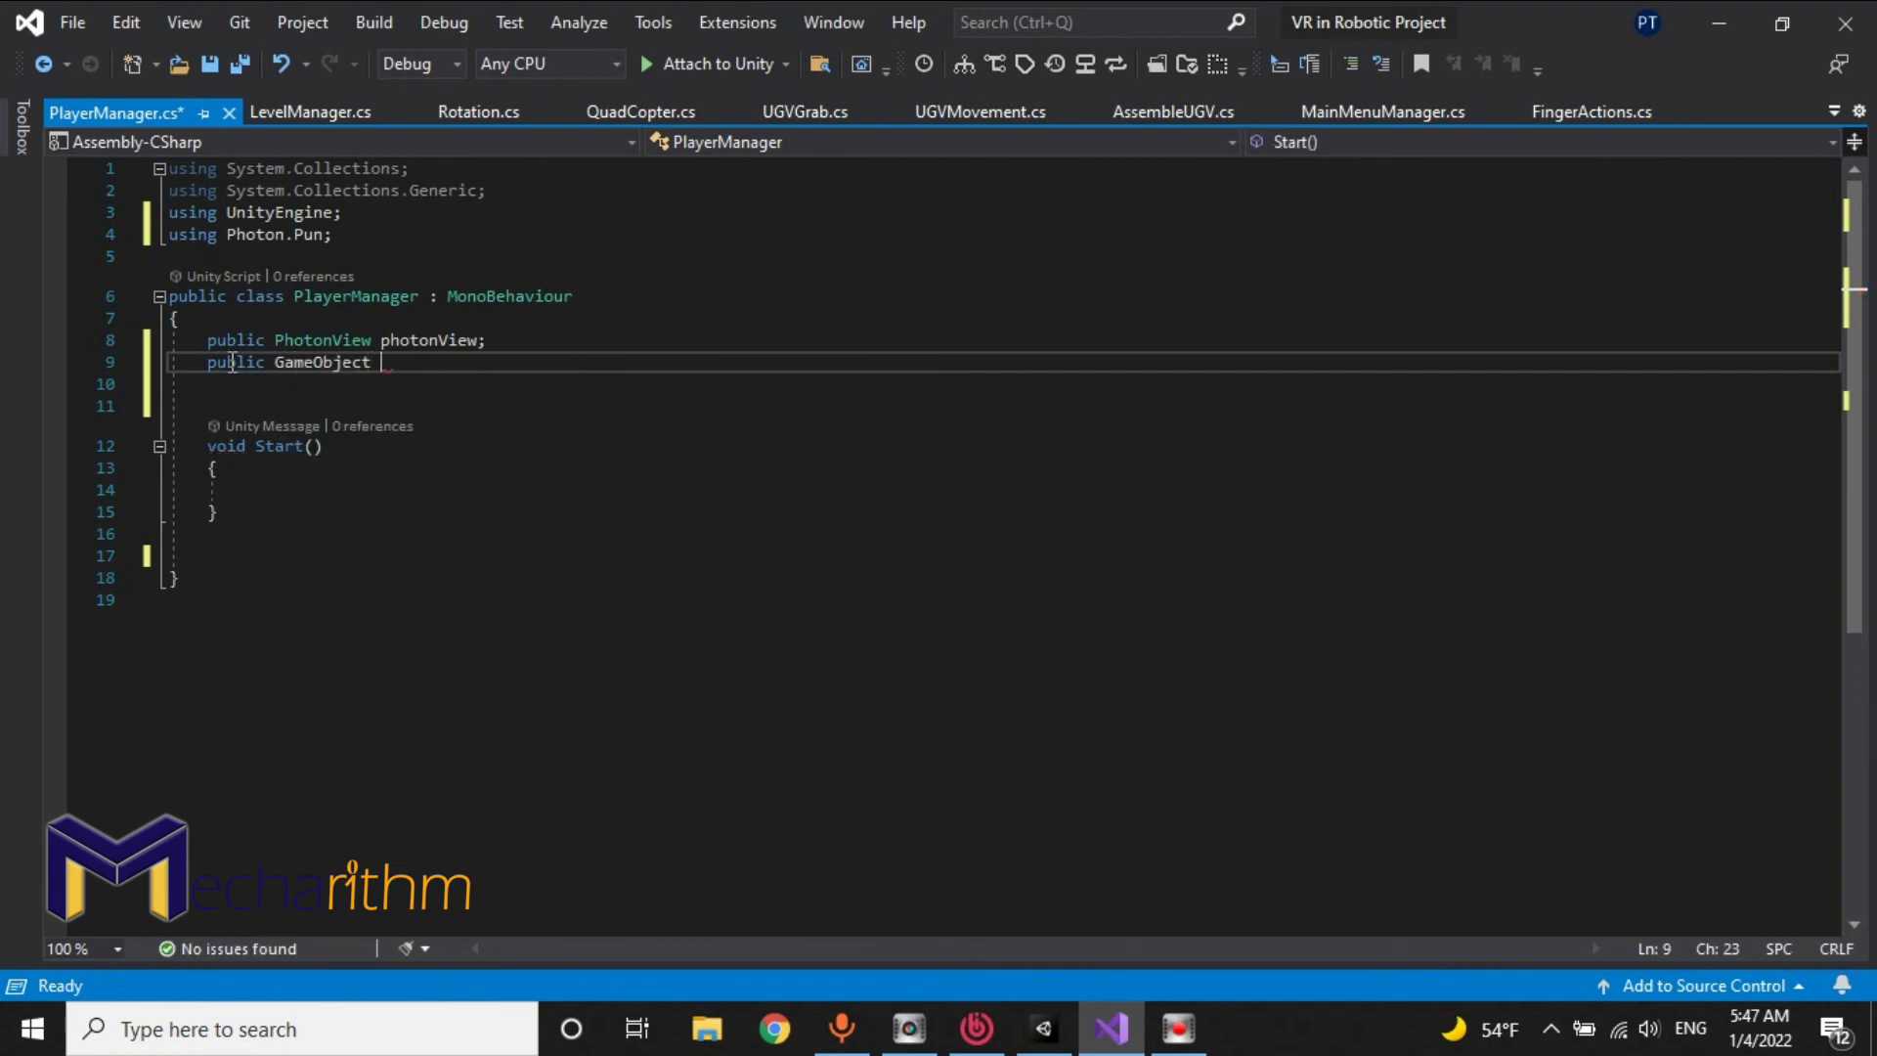
type(" OVRCam")
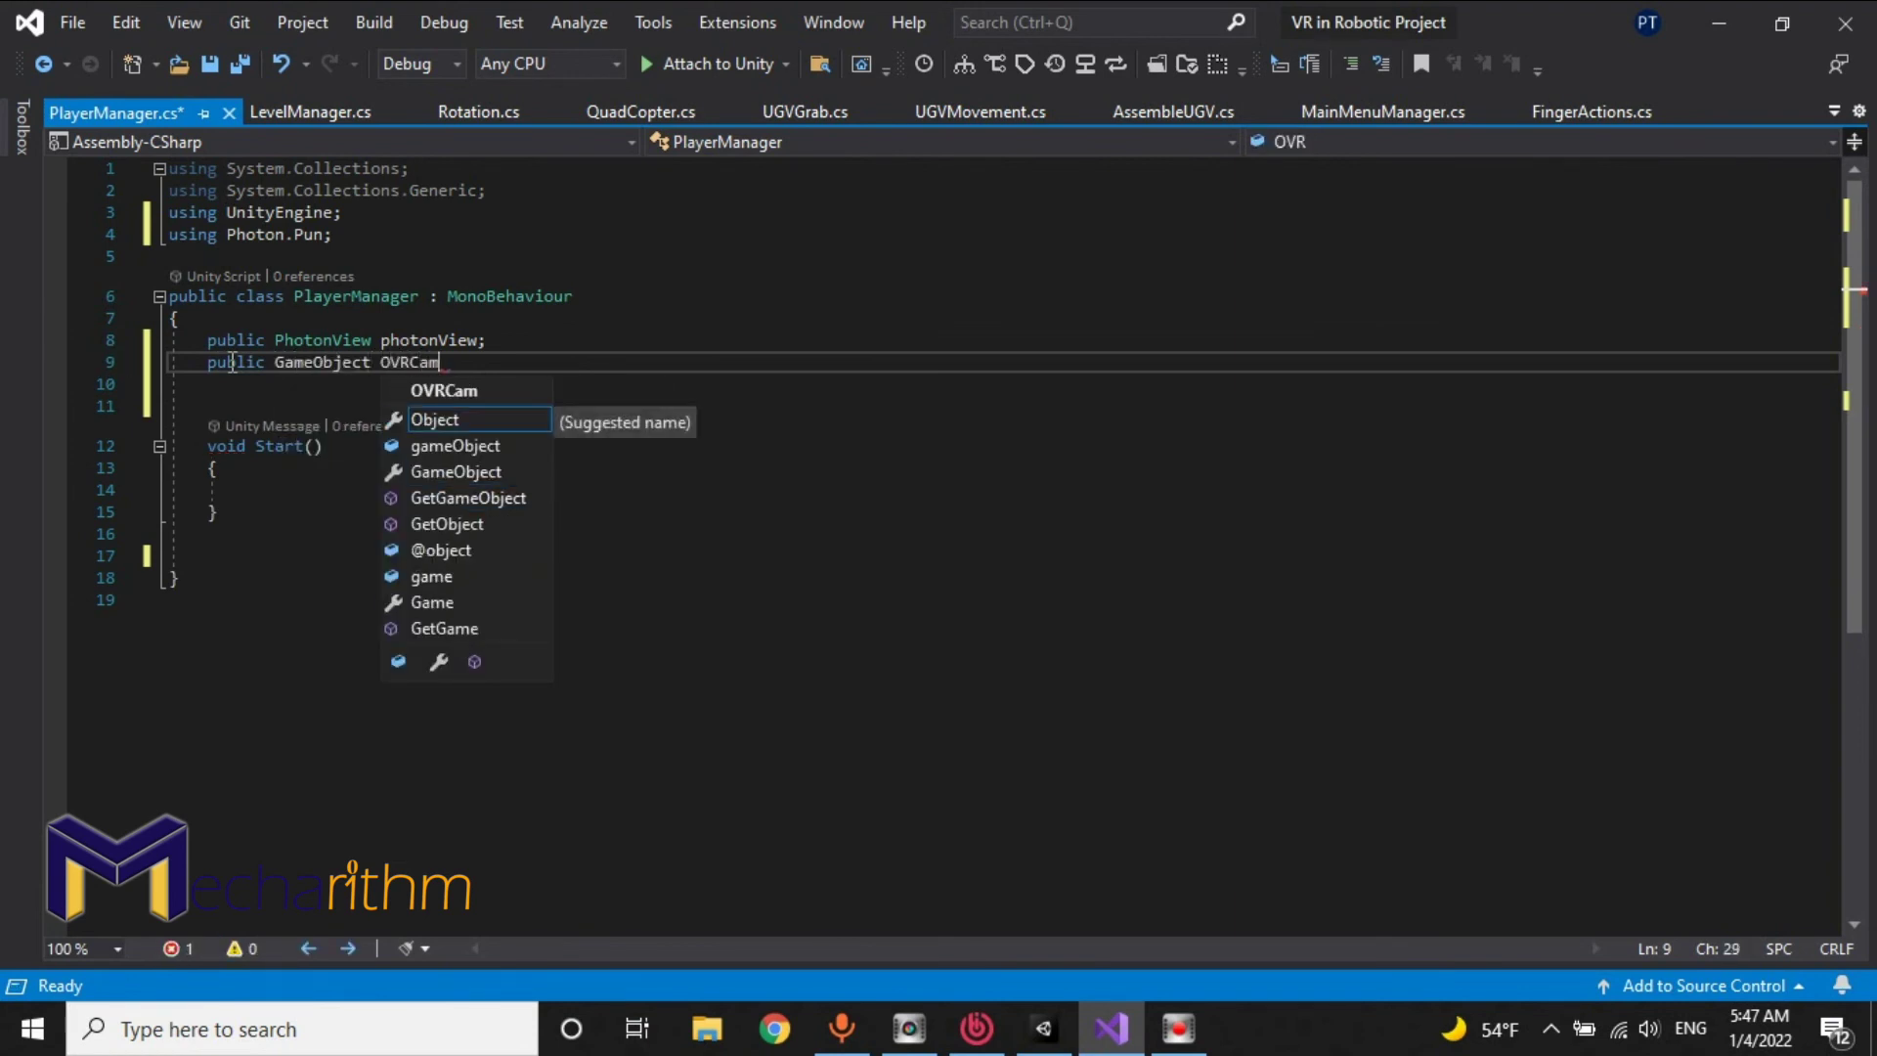
type(";")
Step: Add an if block to the Start method with the condition photonView.IsMine == true
left_click(256, 491)
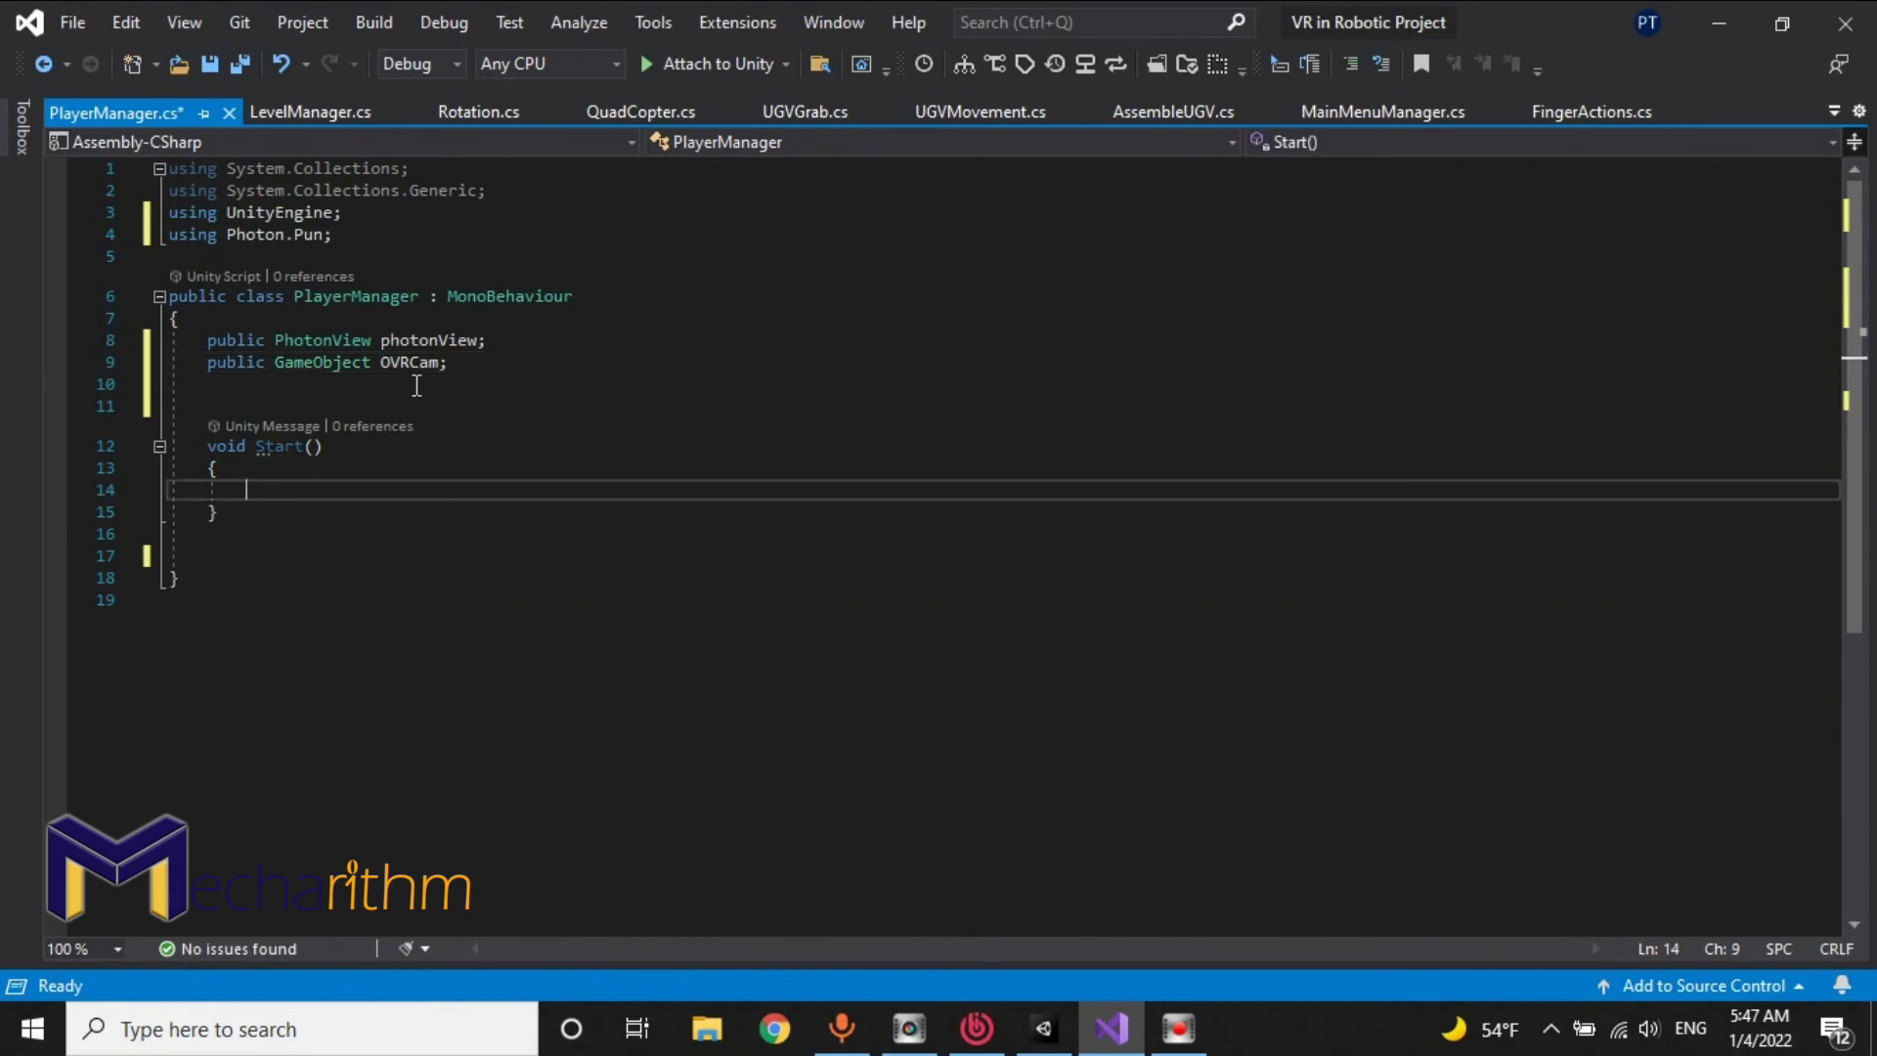
left_click(434, 340)
left_click(306, 484)
type("if () {")
key("Return")
key("Up")
key("Up")
key("Left")
key("Right")
type("photonView")
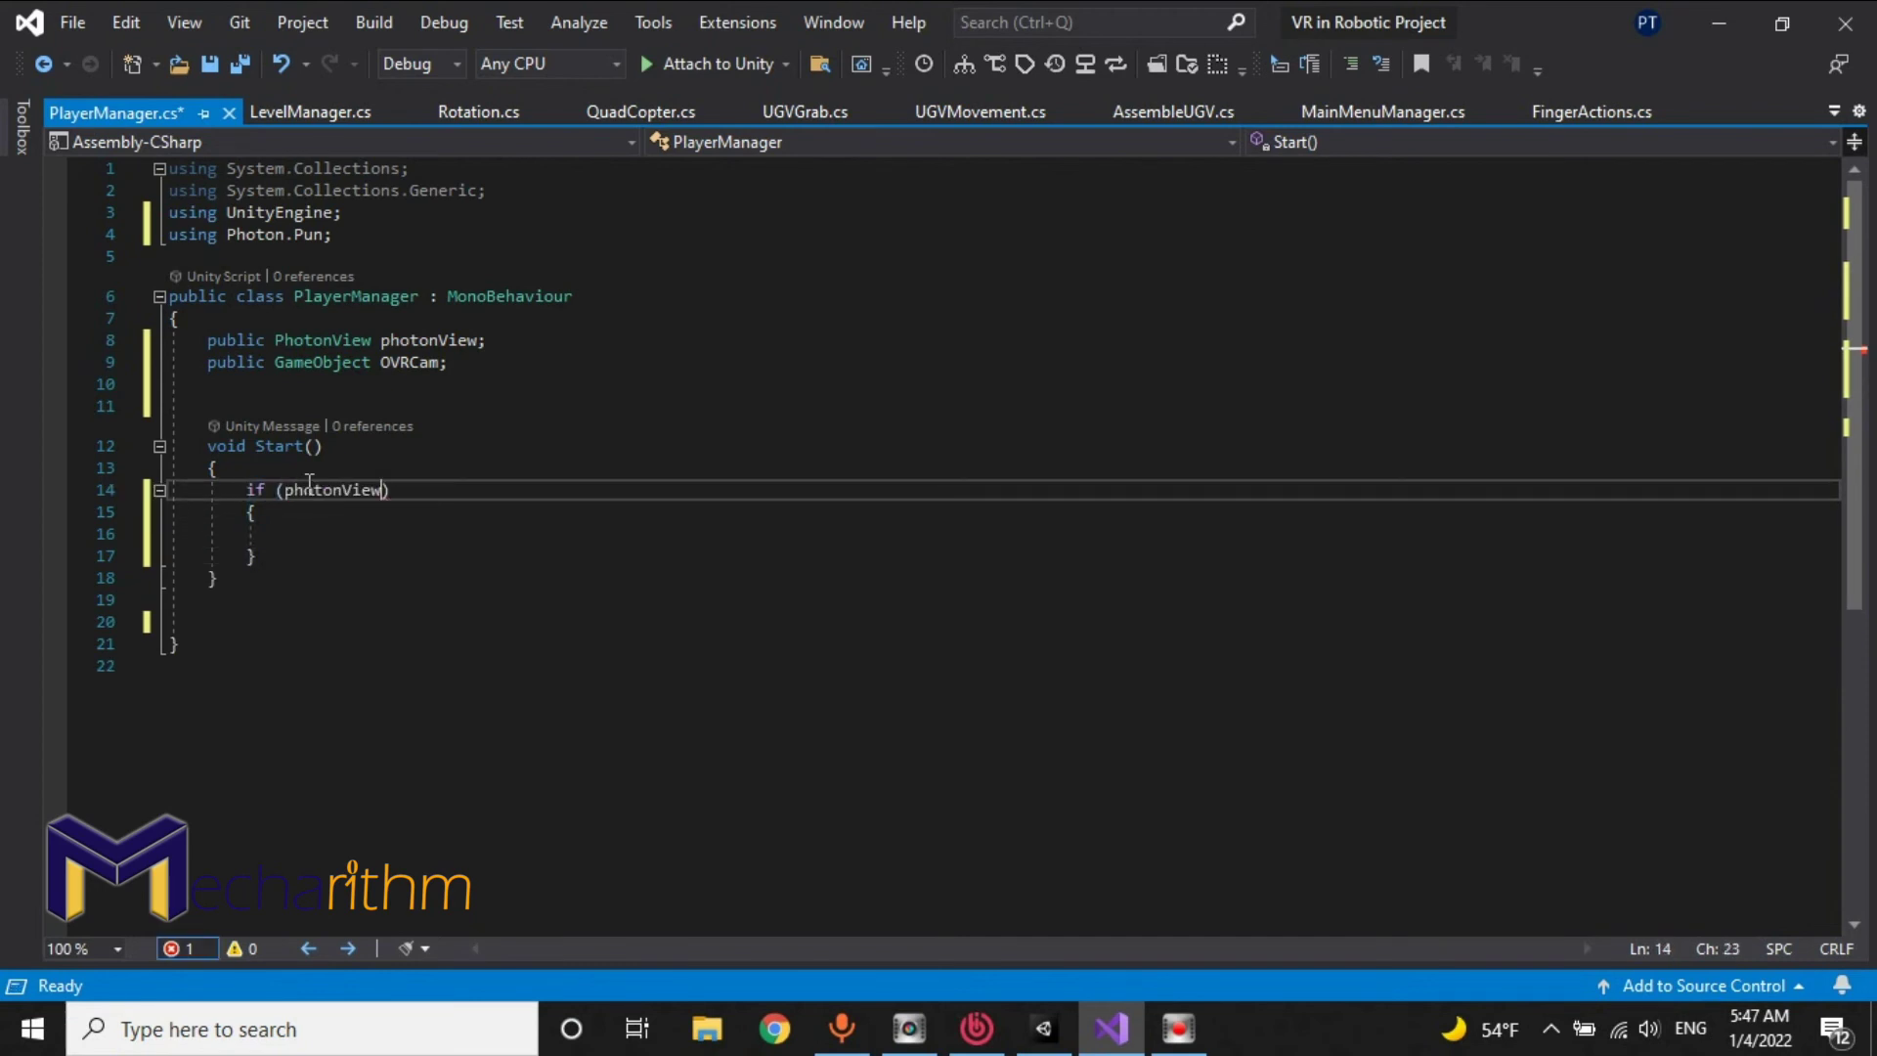
type(".is")
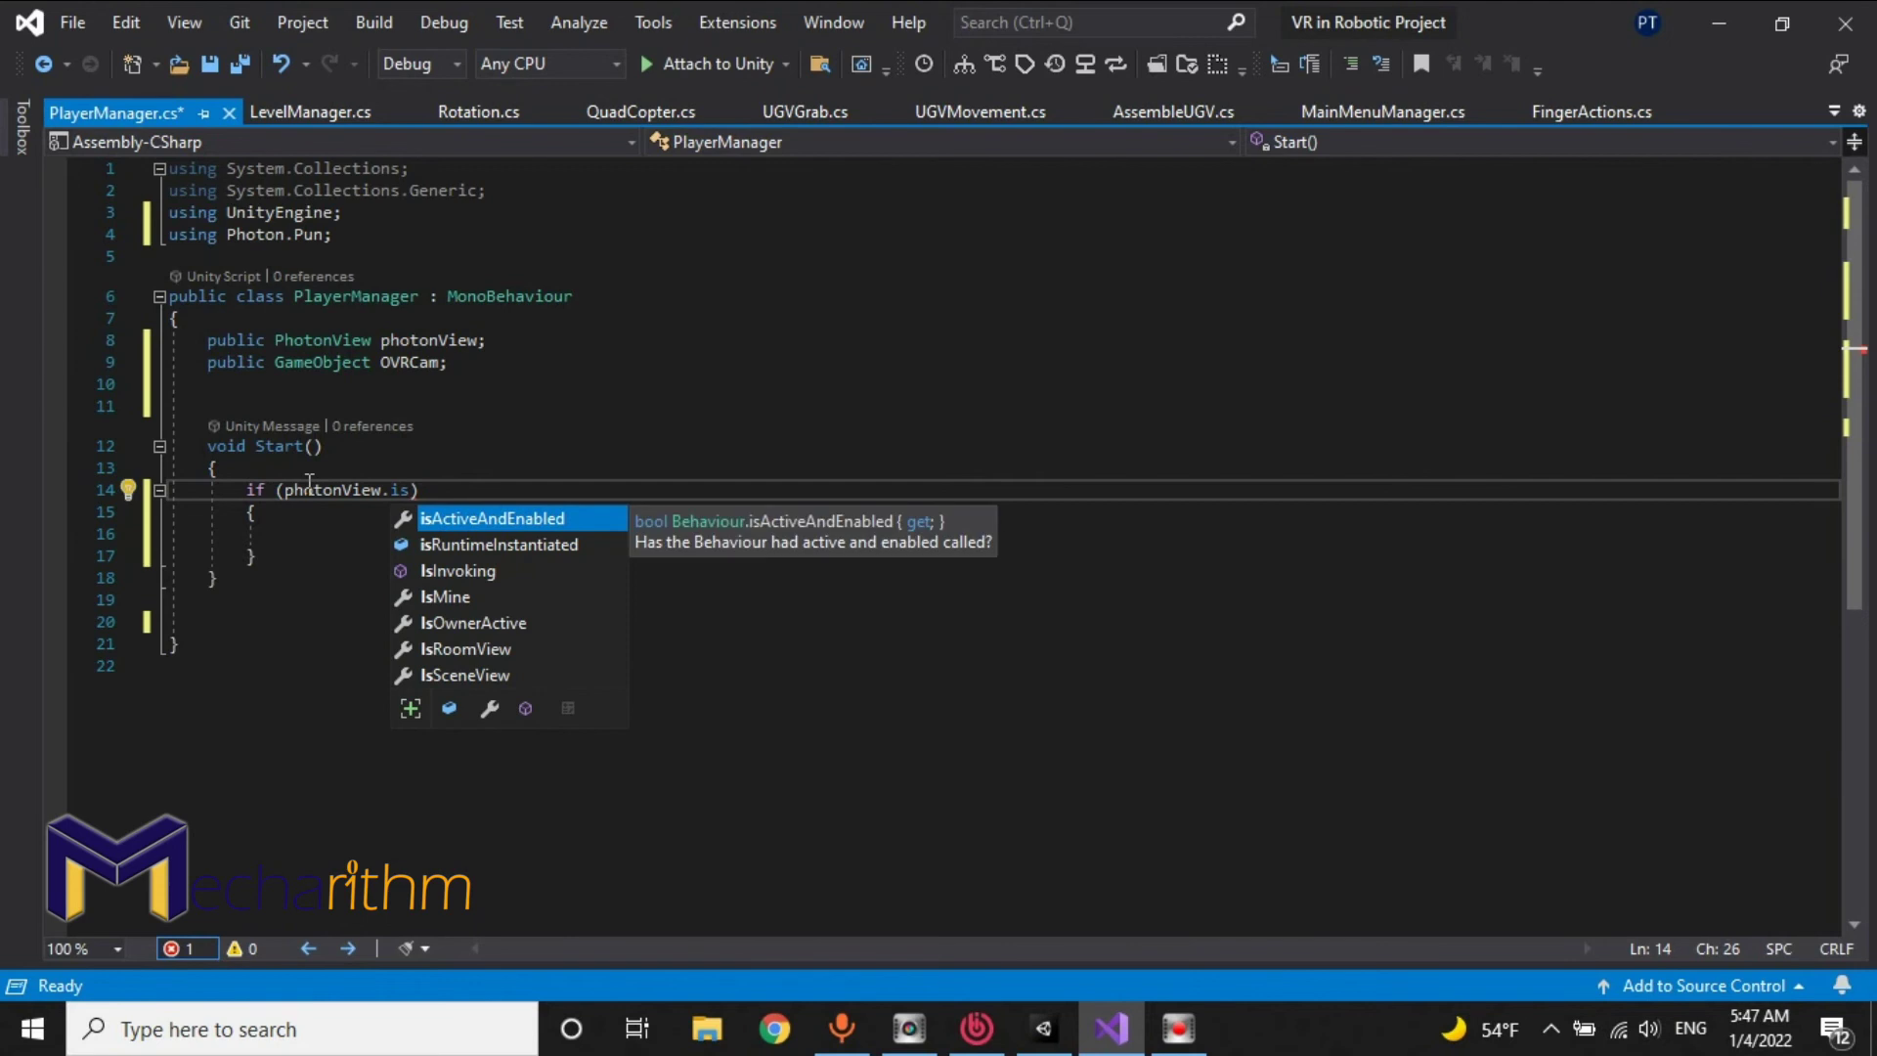
type("Mine == t")
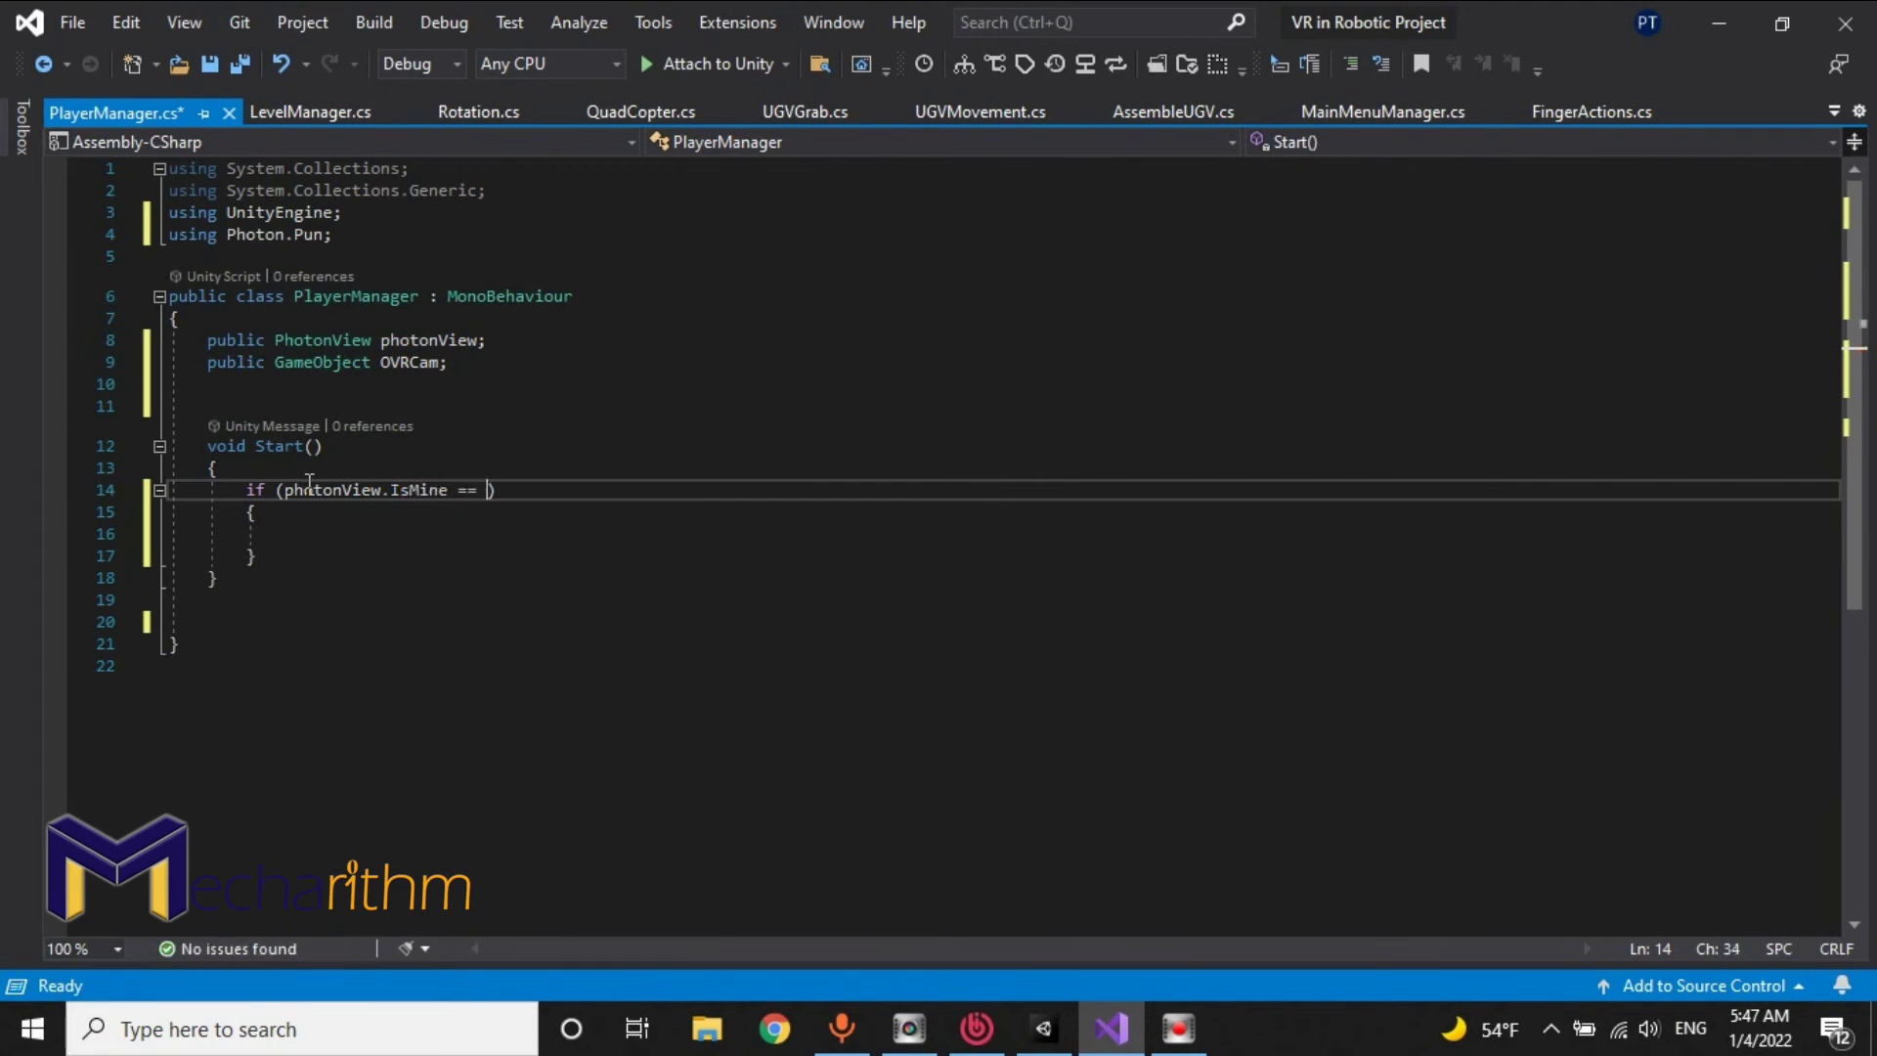
type("rue")
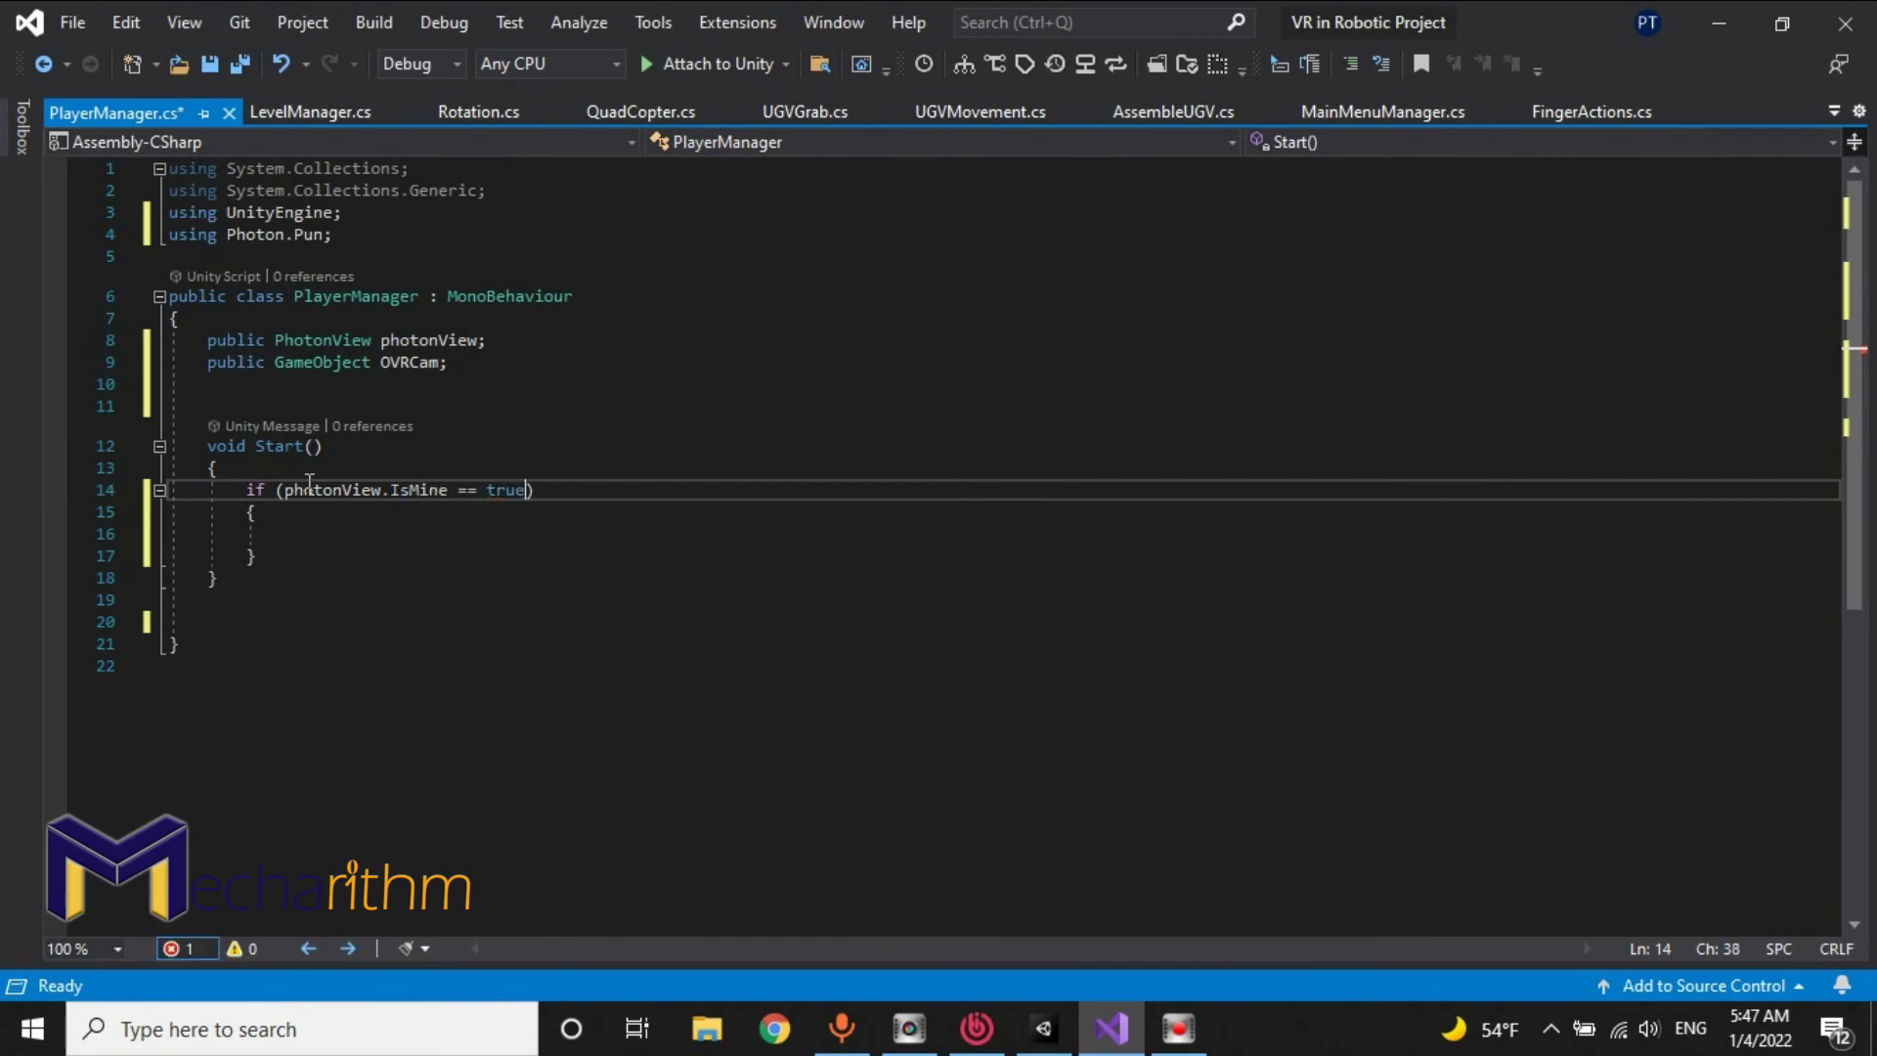
Step: Activate the camera inside the if block with the statement OVRCam.SetActive(true);
double_click(411, 341)
double_click(401, 363)
key("ctrl+c")
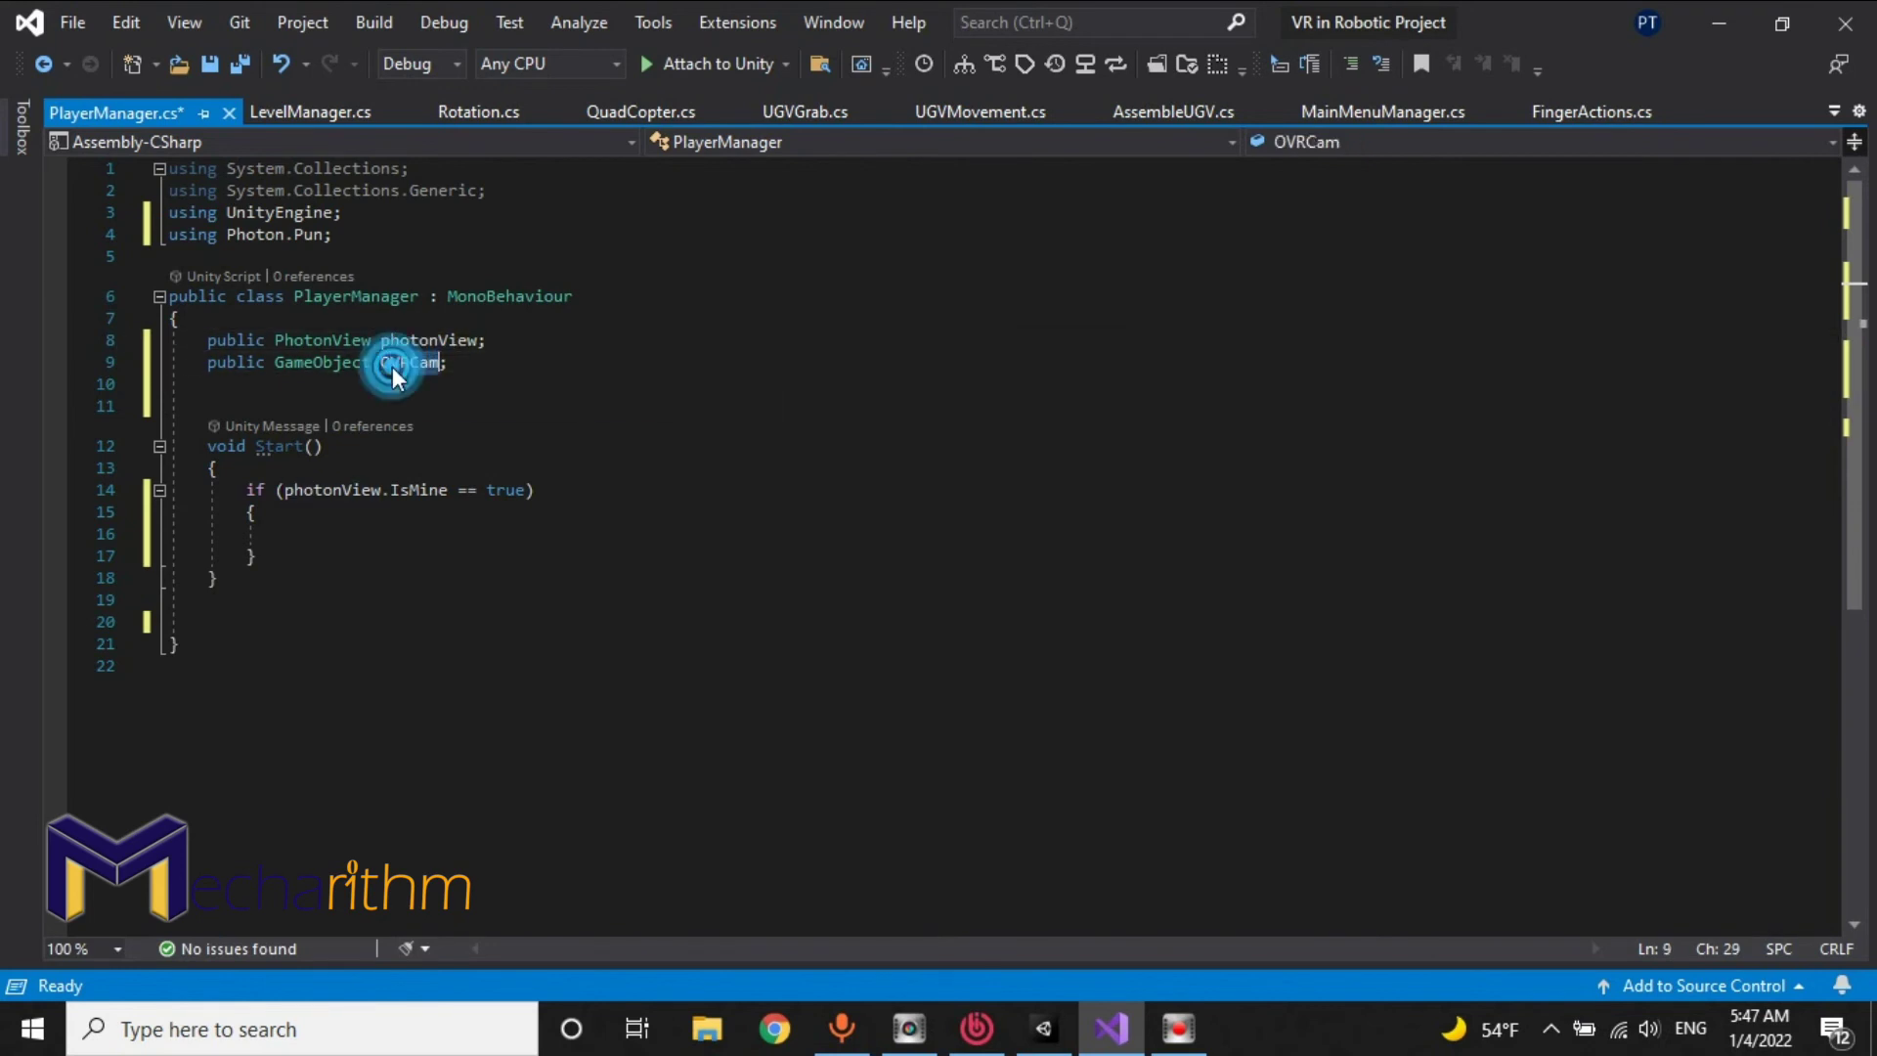
left_click(301, 533)
key("ctrl+v")
type(".setActive")
key("Tab")
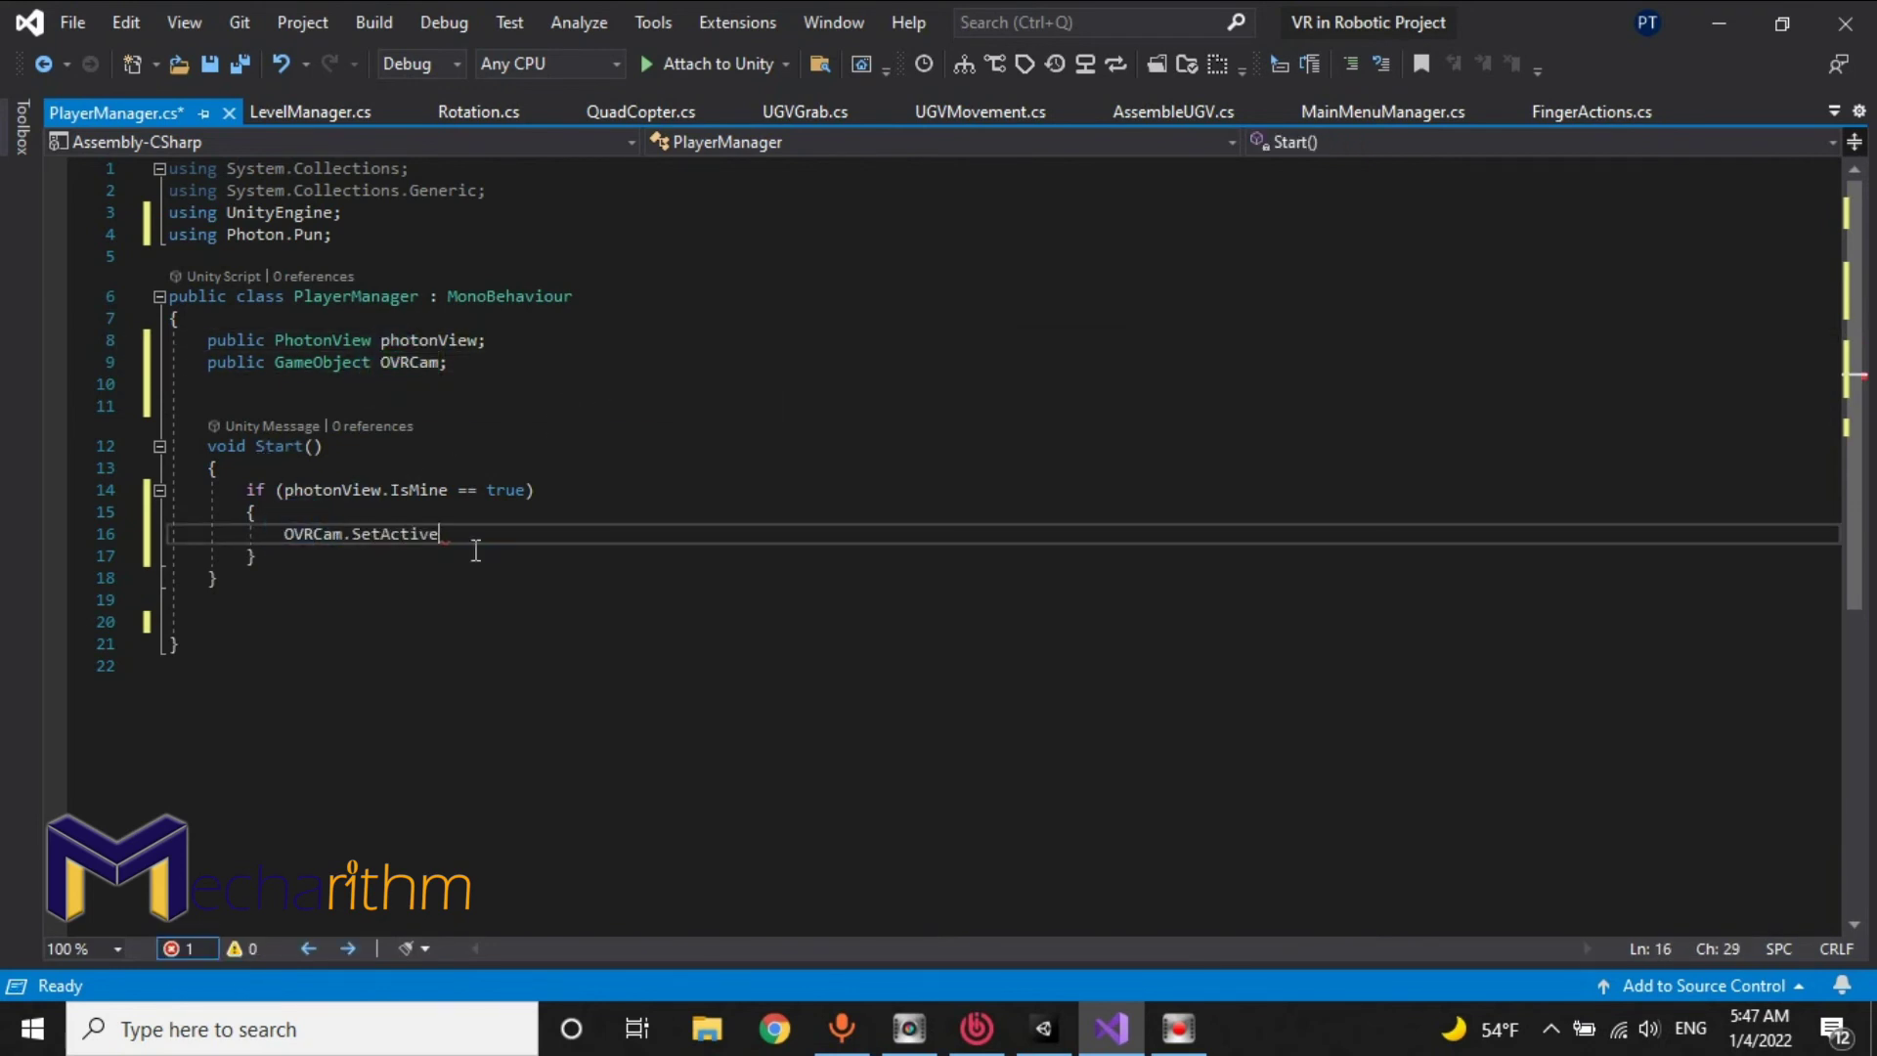
type("(t);")
key("Left")
key("Left")
type("true")
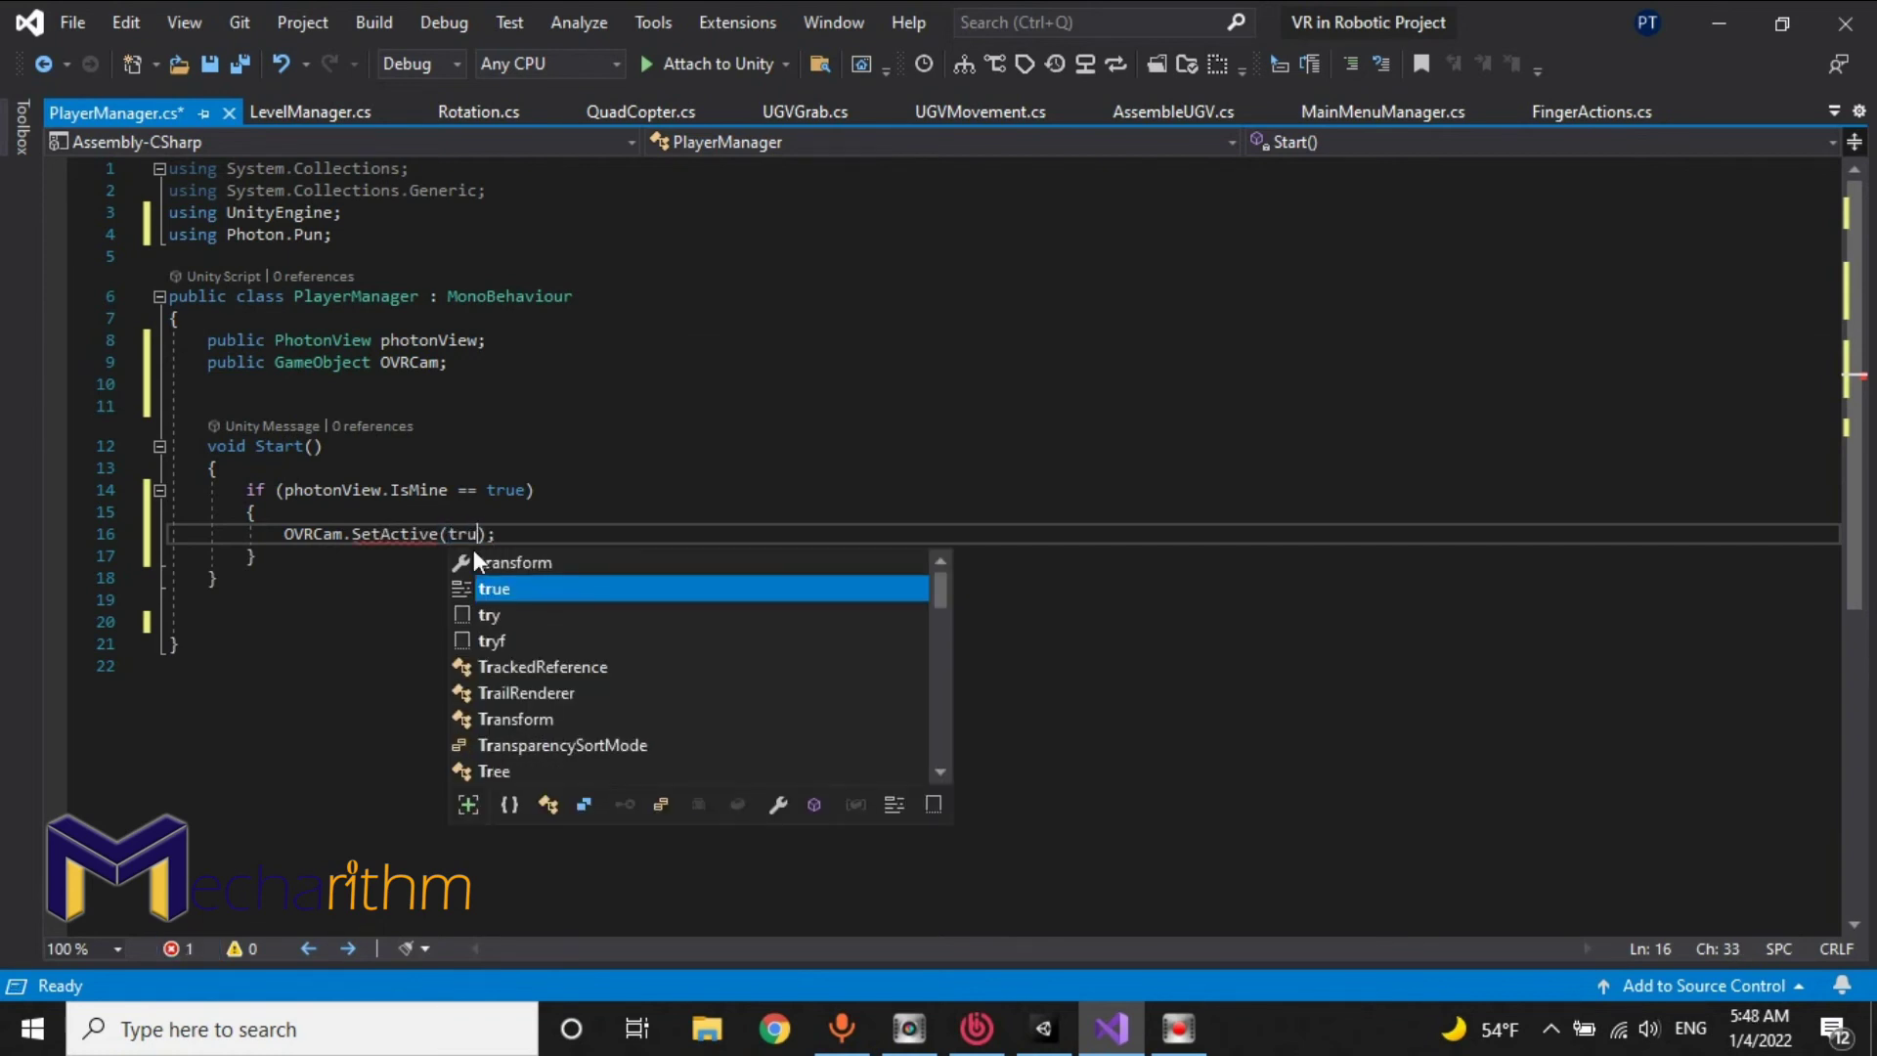
Step: Duplicate the if block below itself, set both its IsMine condition and its SetActive argument to false, and save the script
left_click_drag(259, 559, 241, 474)
key("ctrl+c")
left_click(283, 562)
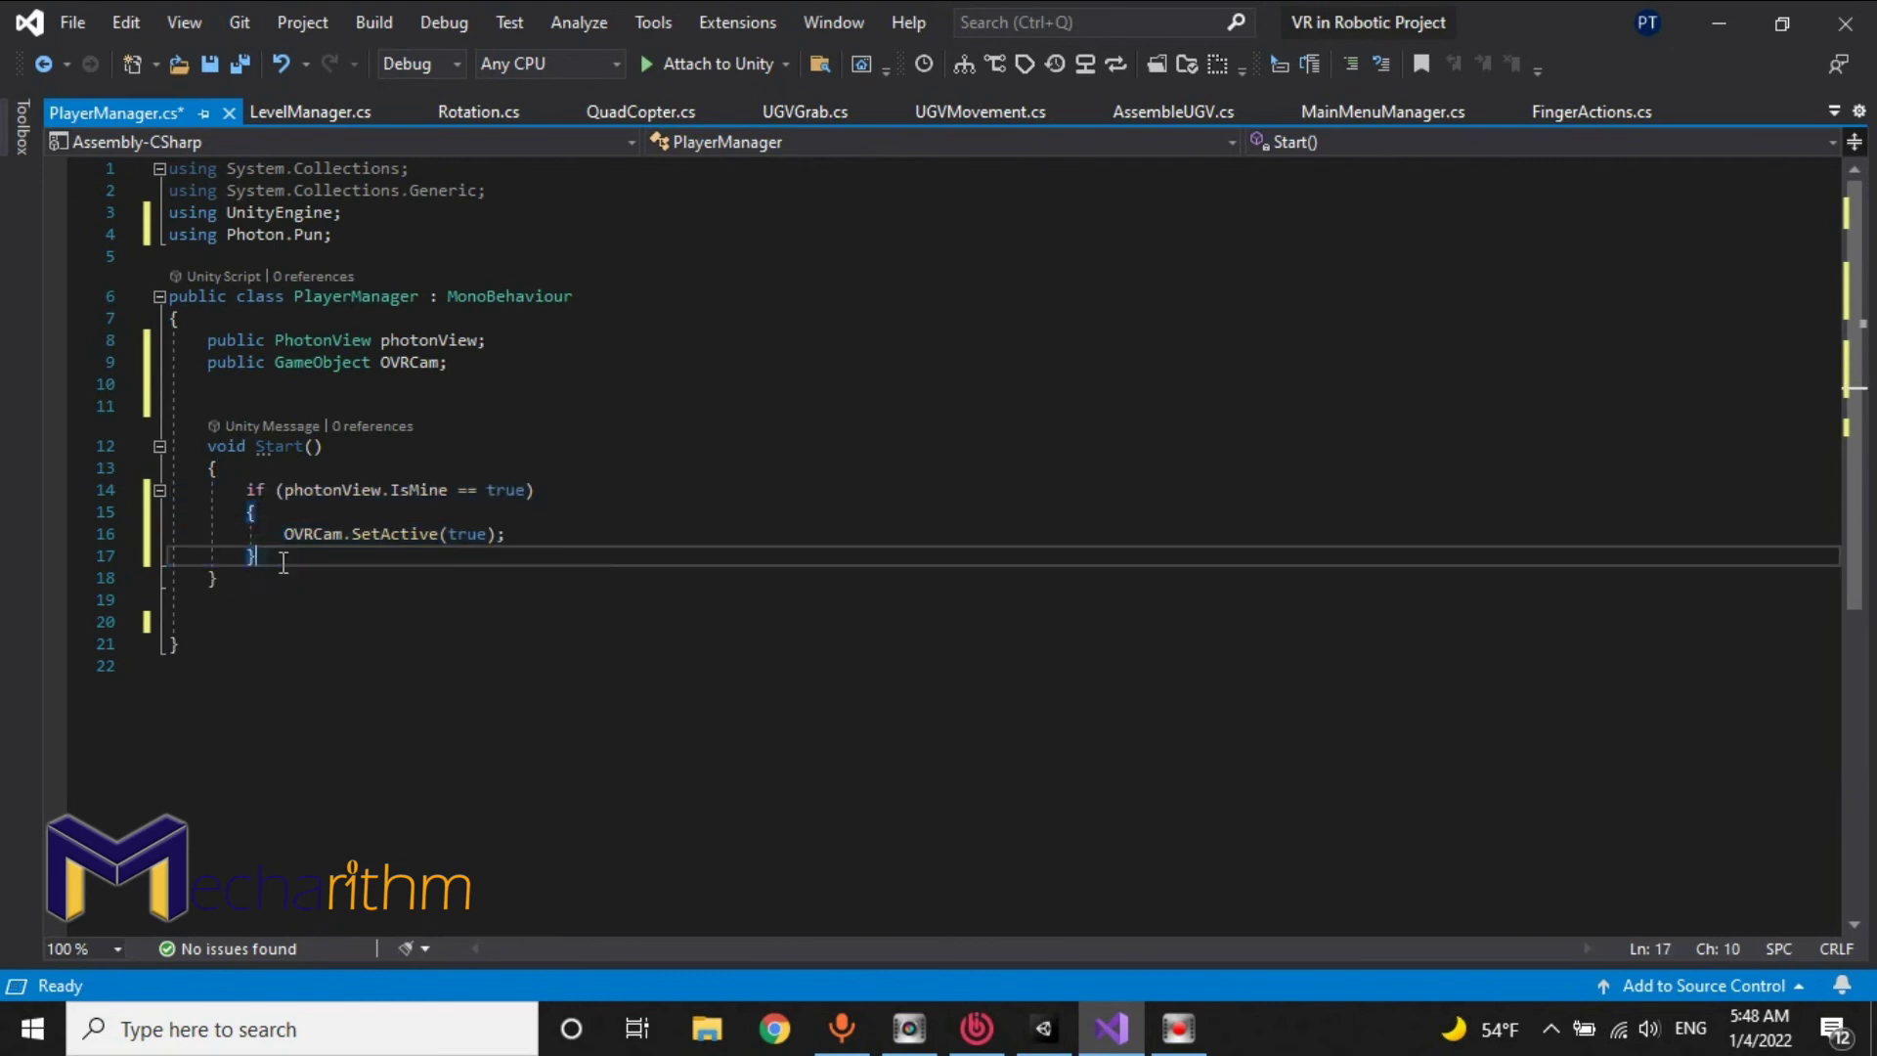
key("Return")
key("ctrl+v")
left_click(506, 599)
double_click(505, 599)
type("false")
double_click(508, 600)
double_click(468, 645)
type("false")
key("ctrl+s")
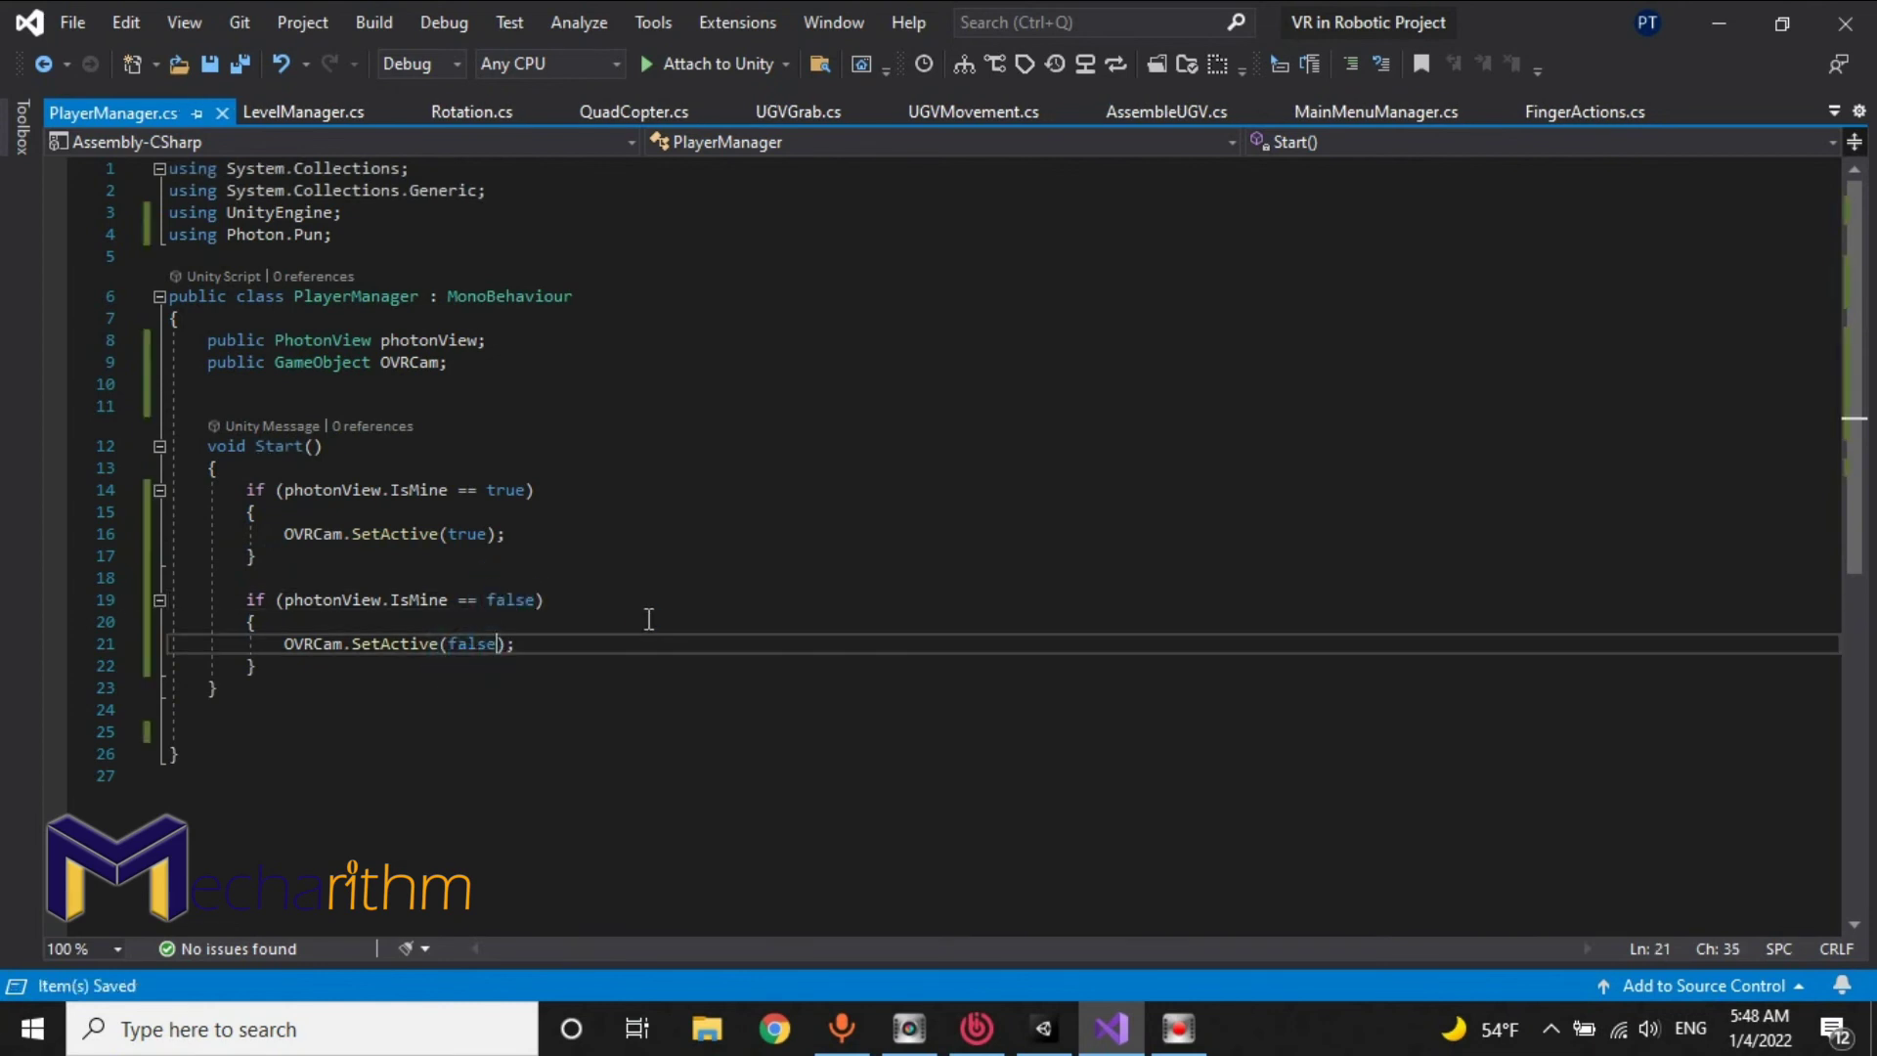
Step: Switch to Unity and enable the OVRCameraRig object under ZomBunny
left_click(1044, 1027)
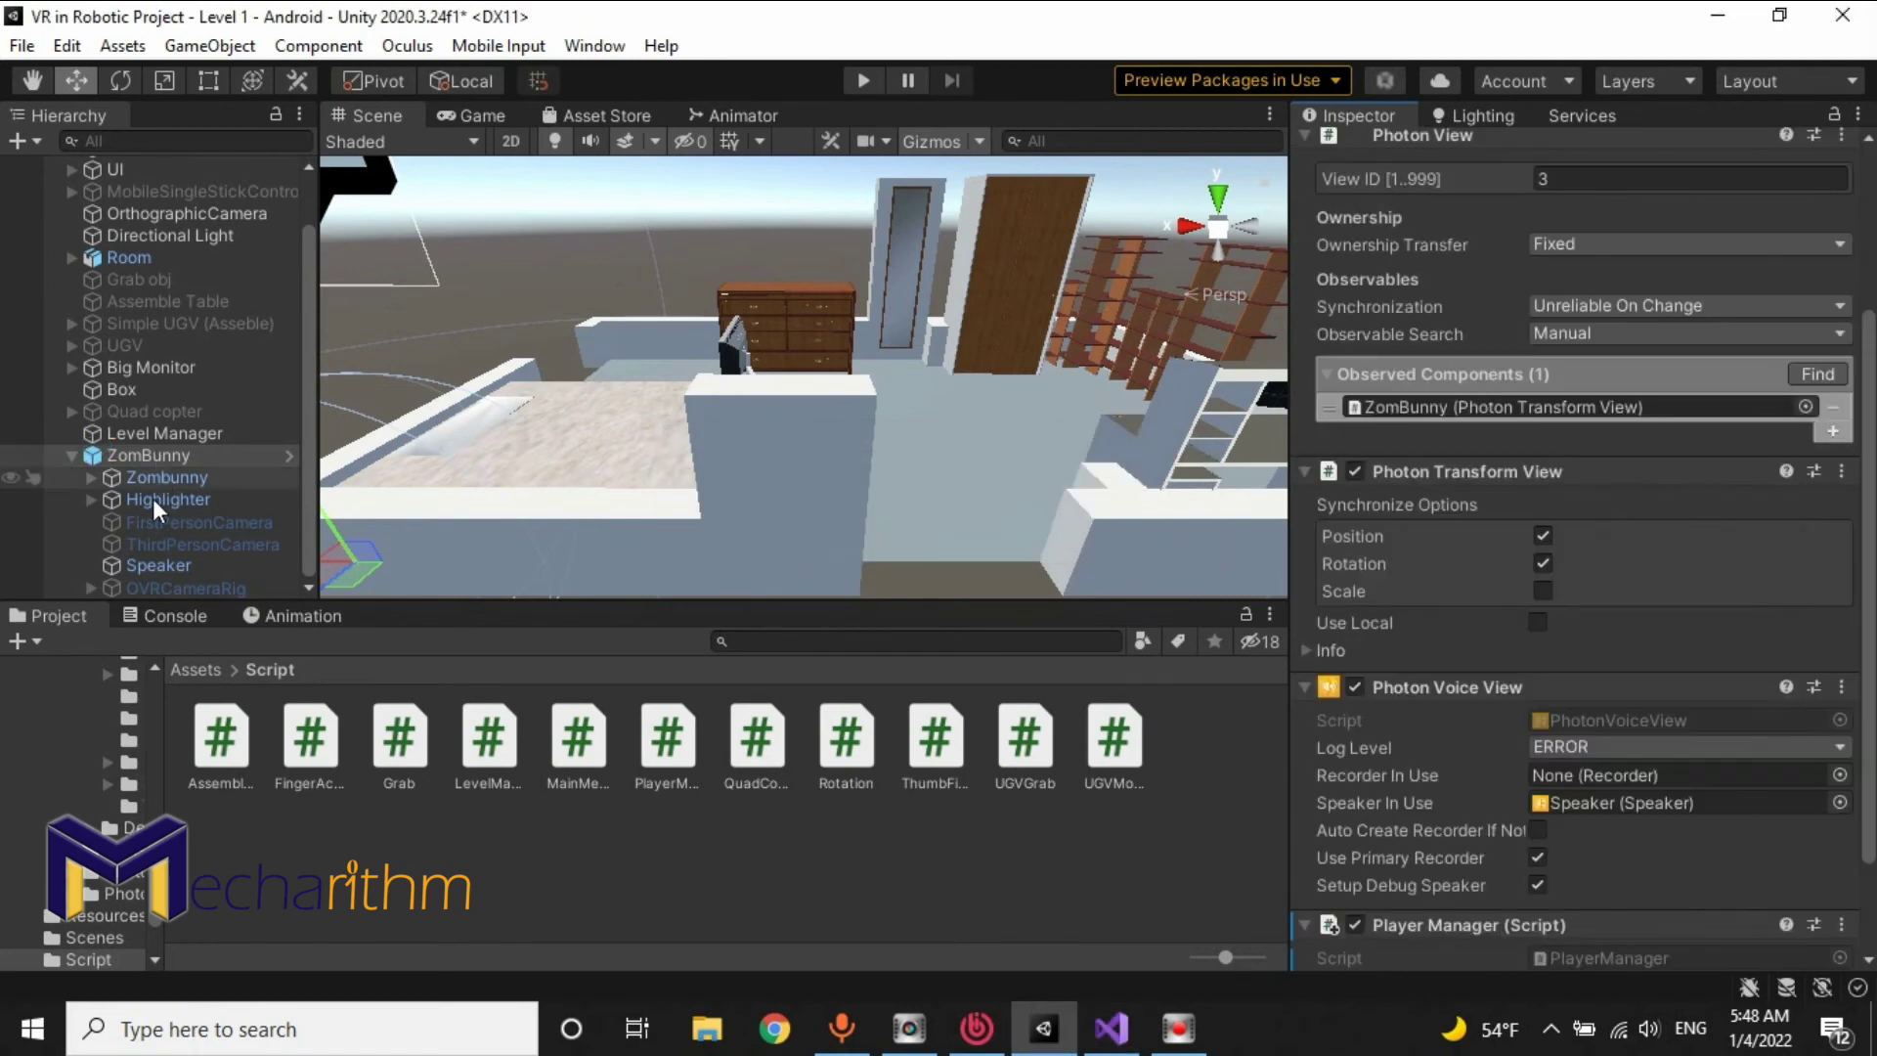
left_click(143, 585)
scroll(1400, 194, "up", 5)
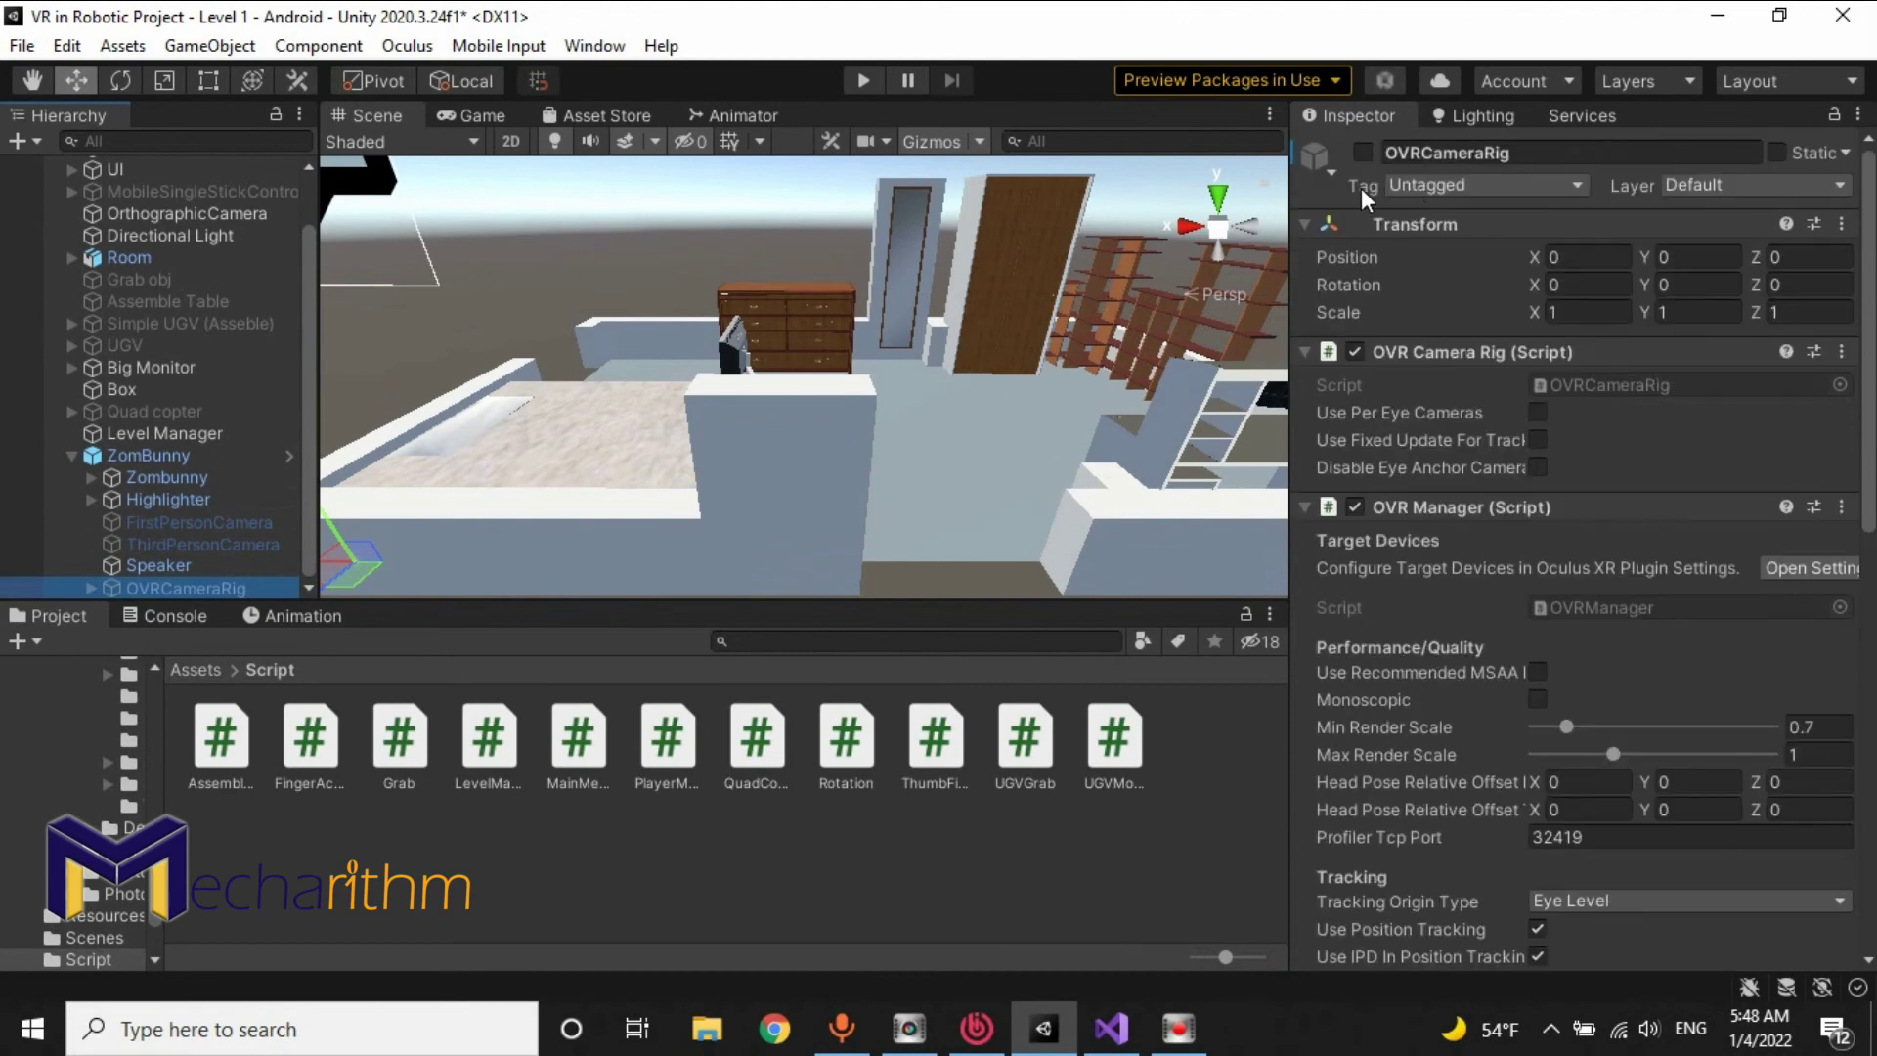
Step: Assign ZomBunny's Photon View component and the OVRCameraRig object to the Photon View and OVR Cam fields of its Player Manager
left_click(146, 455)
scroll(1670, 678, "down", 5)
scroll(1670, 678, "down", 3)
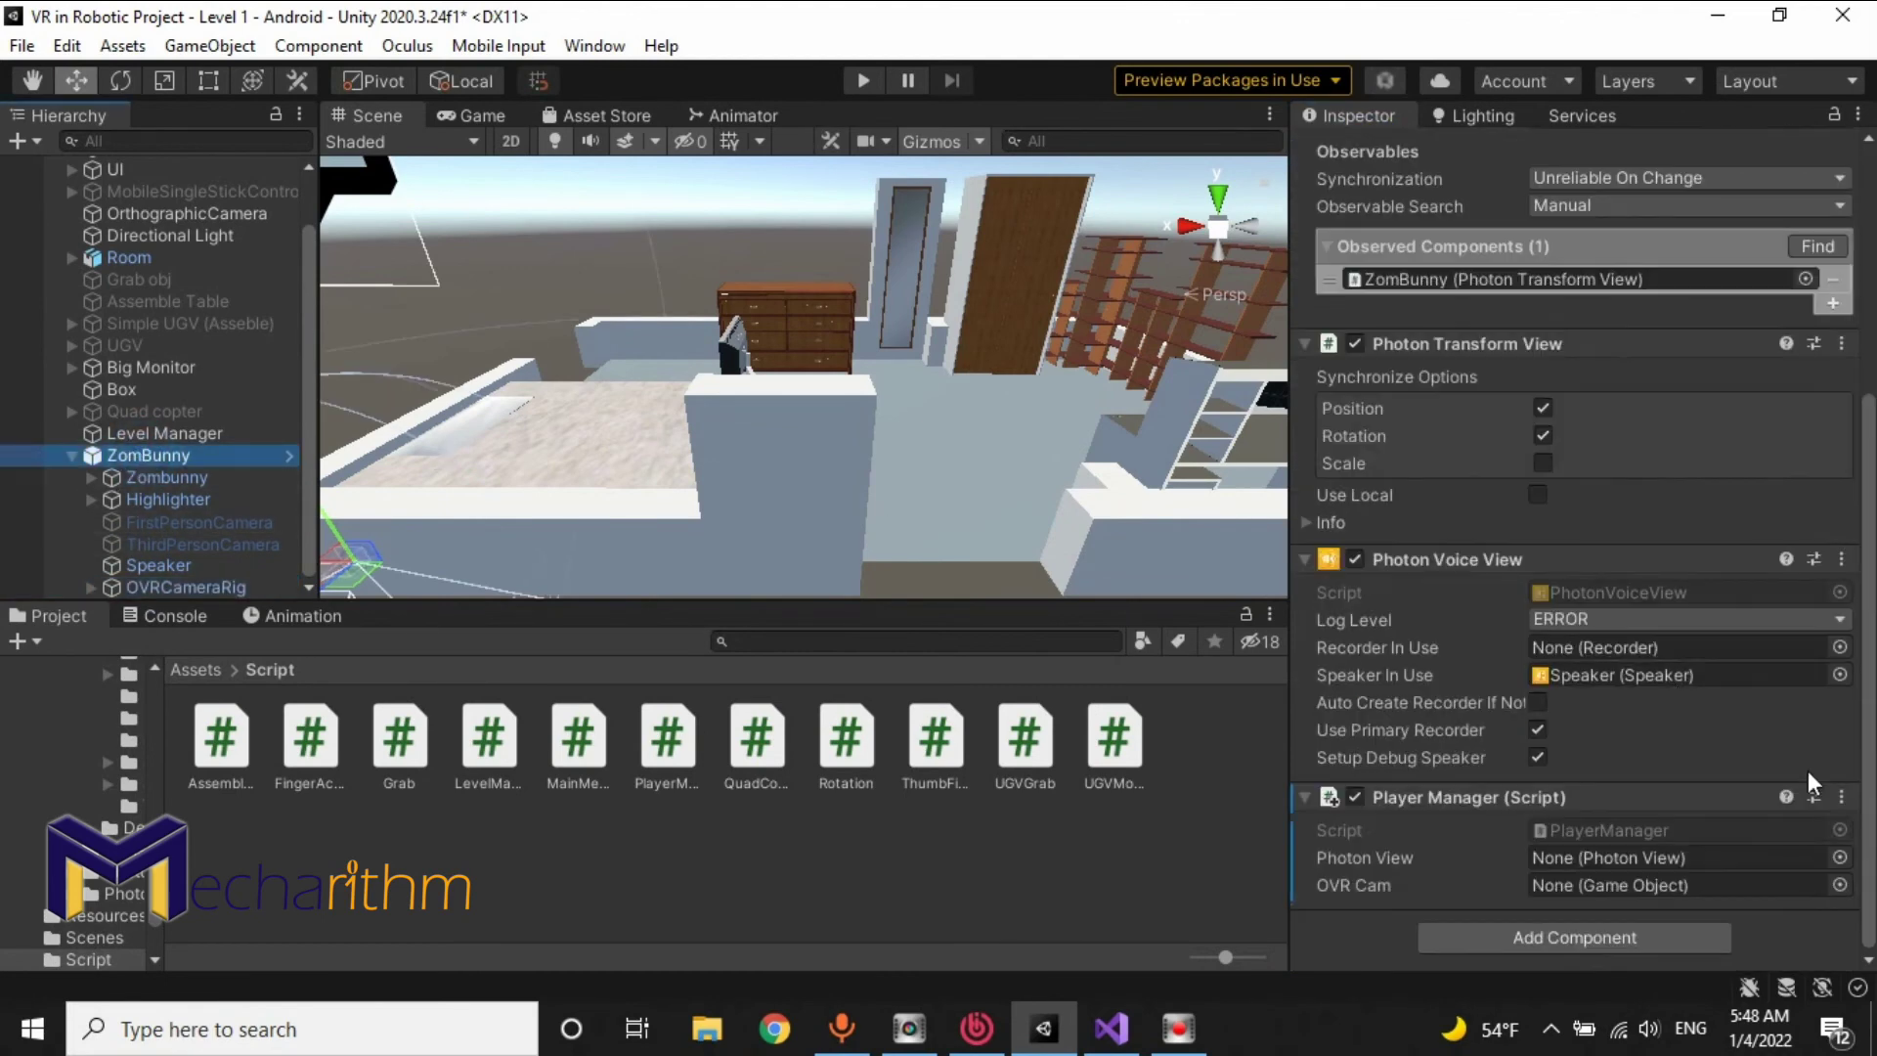
left_click(1306, 344)
left_click(1304, 557)
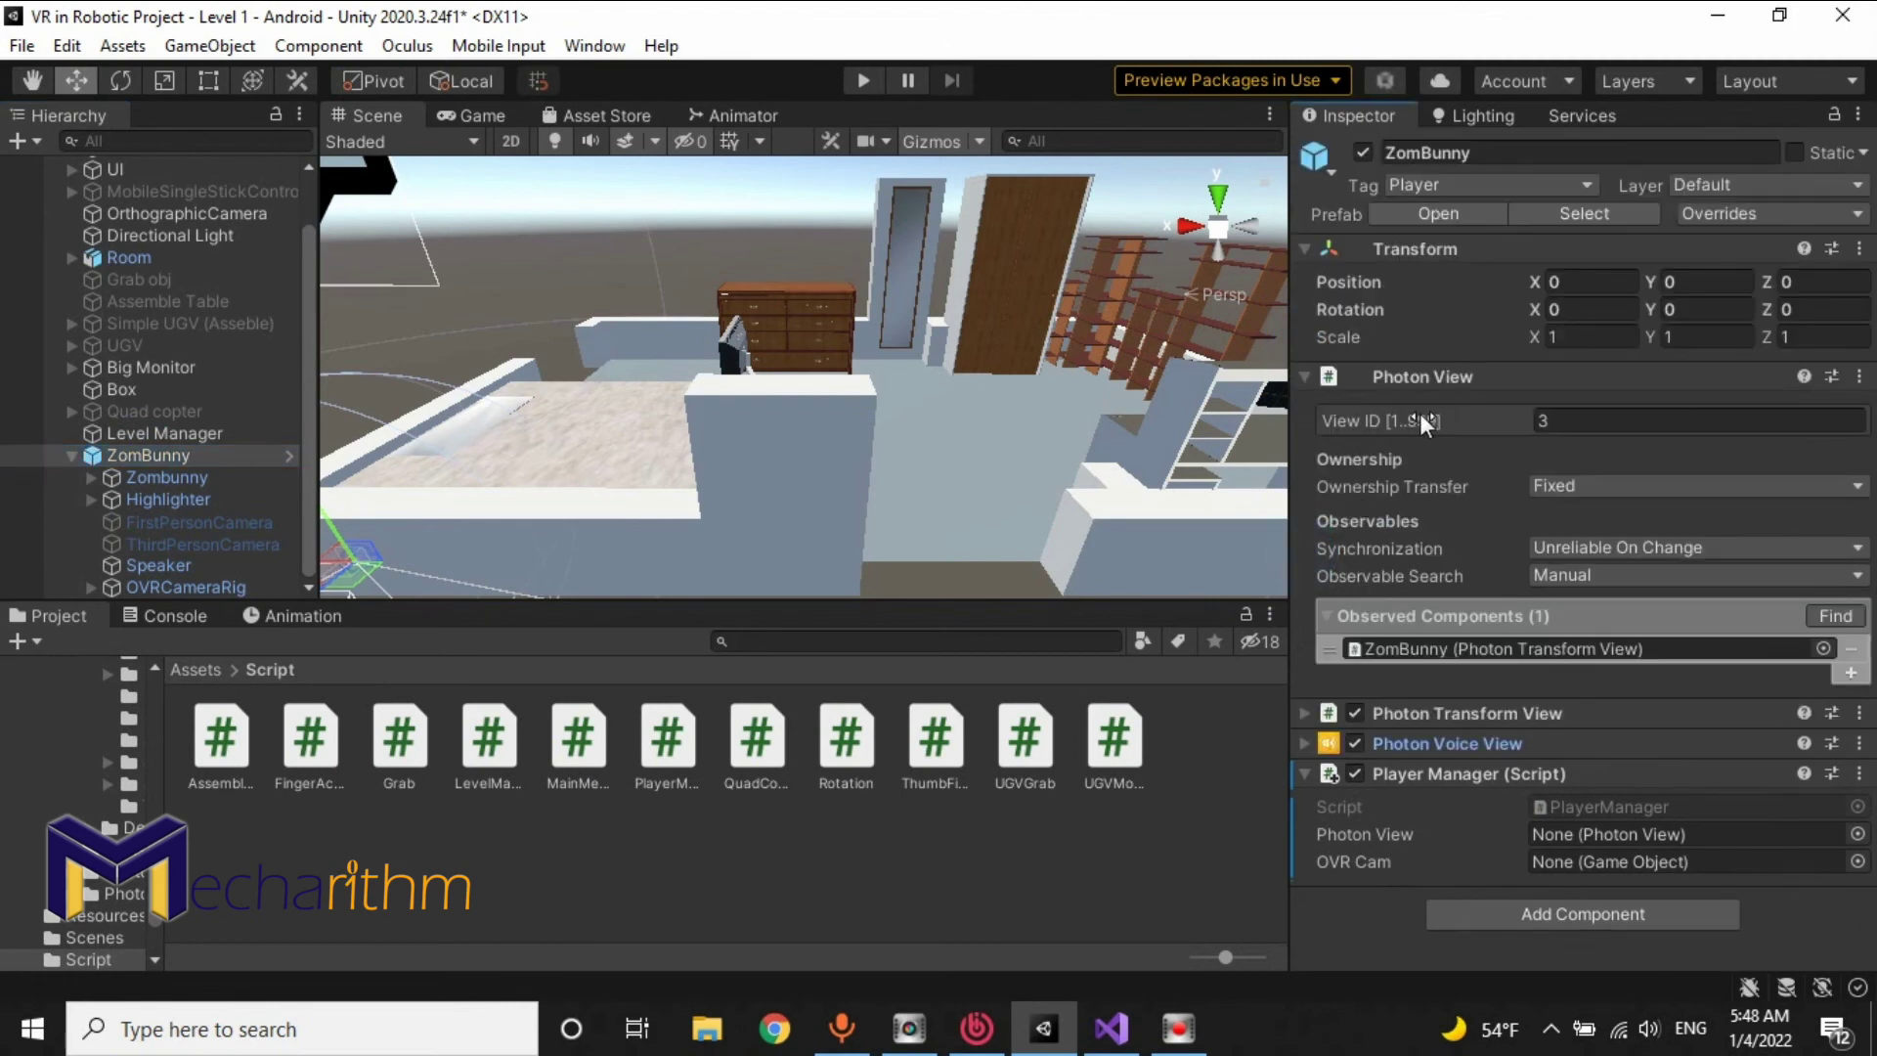
left_click_drag(1411, 378, 1611, 839)
left_click_drag(170, 590, 1586, 865)
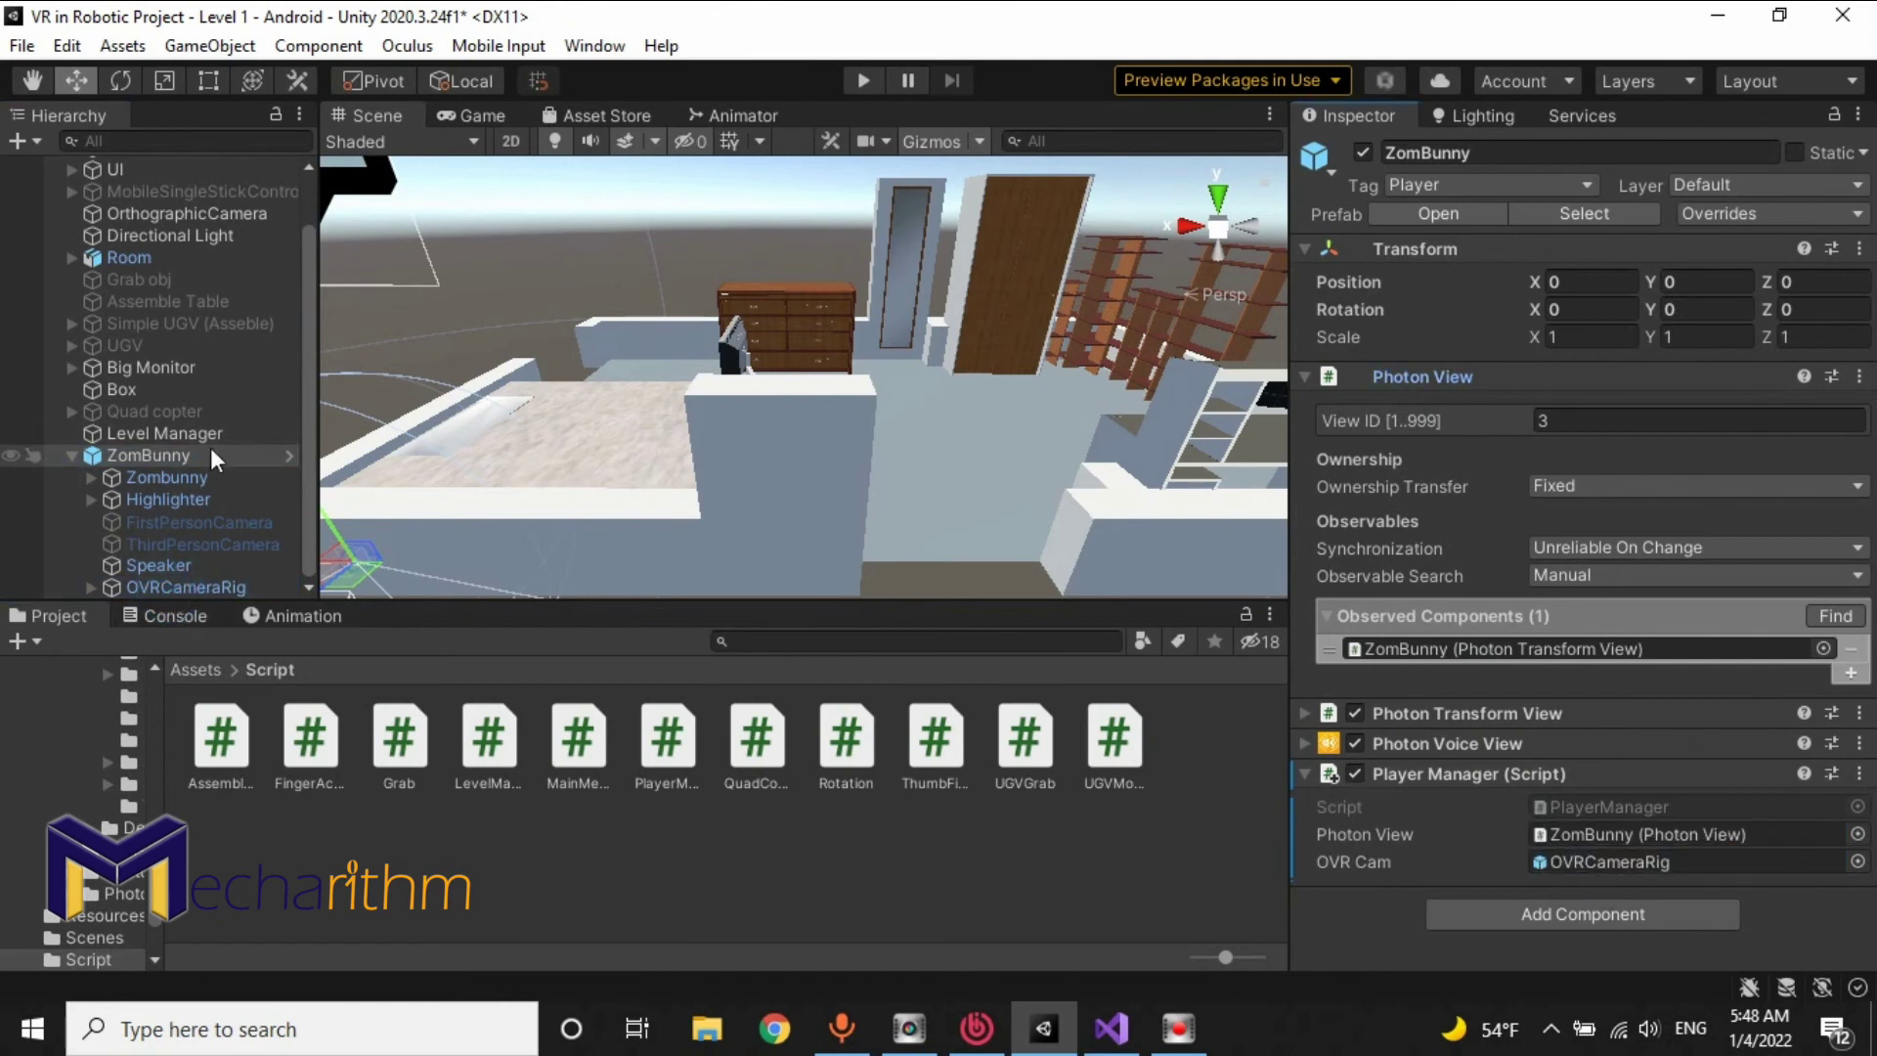
Step: Apply all of ZomBunny's overrides to its prefab and delete the ZomBunny instance from the scene
left_click(167, 455)
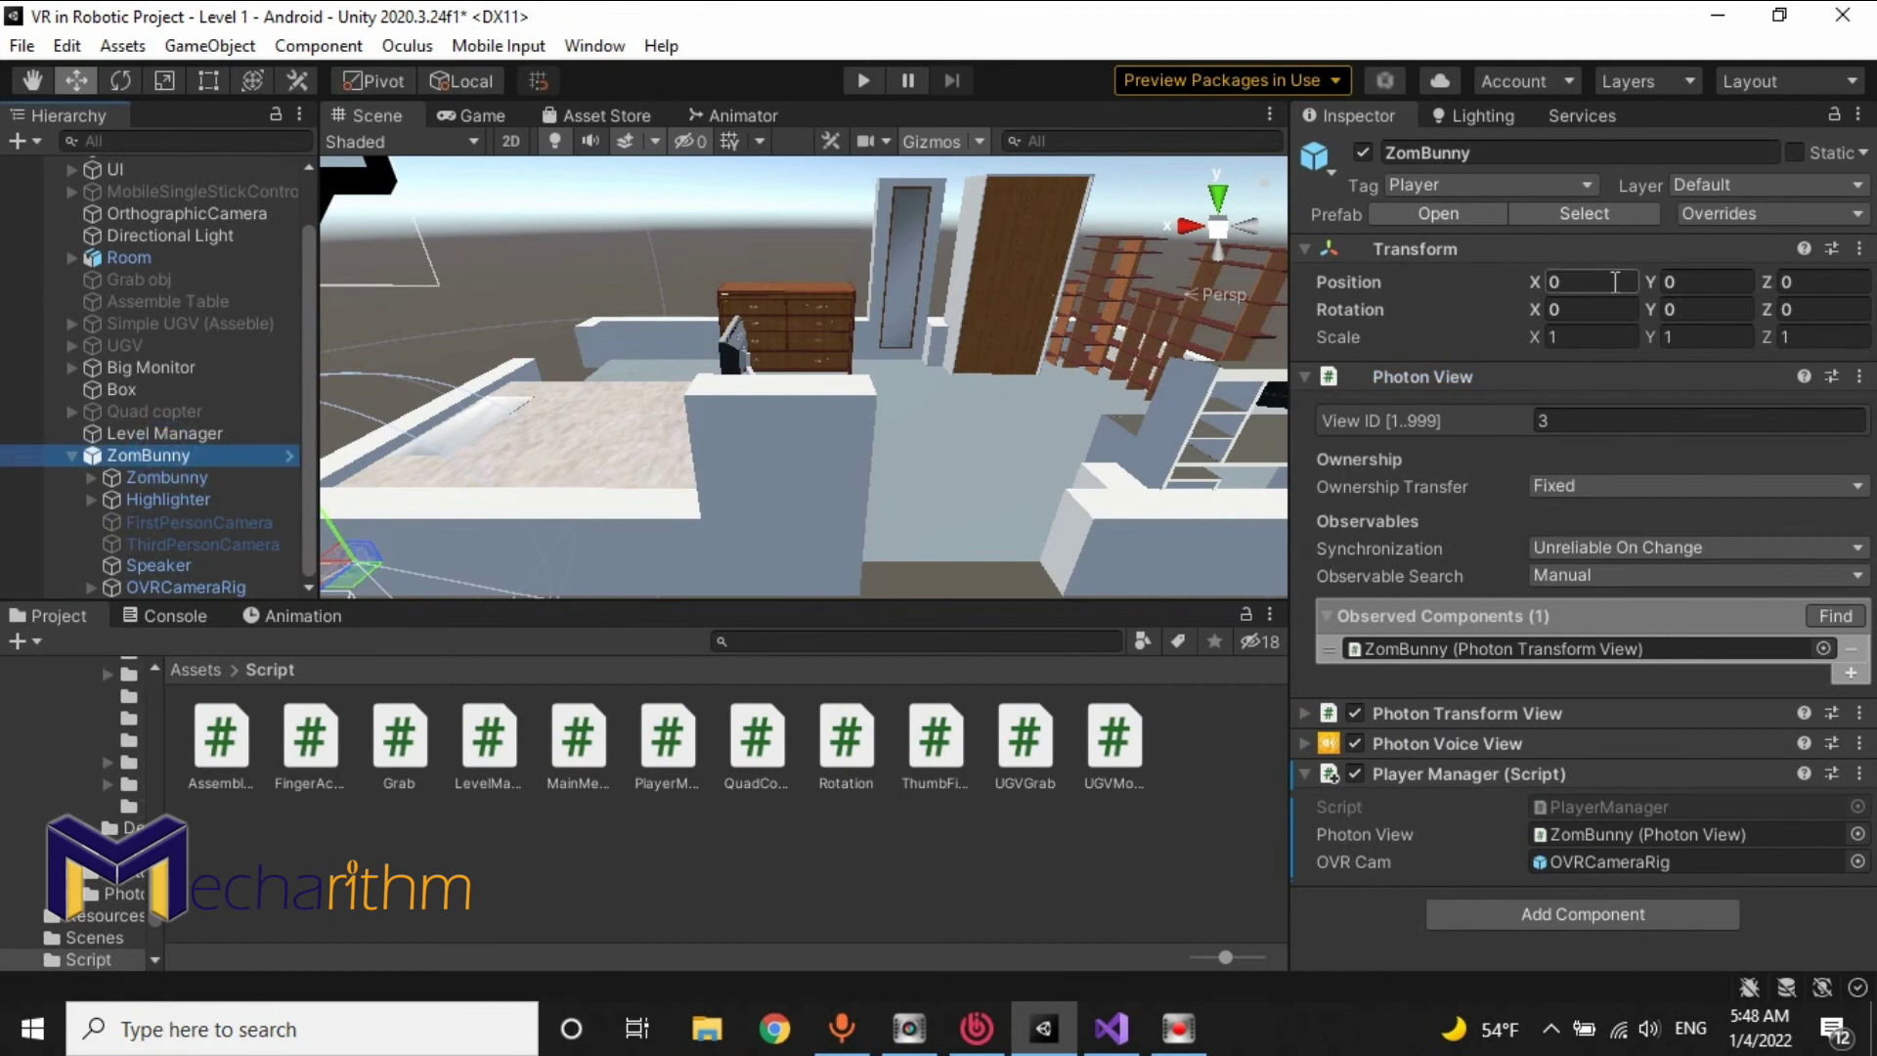
left_click(1767, 213)
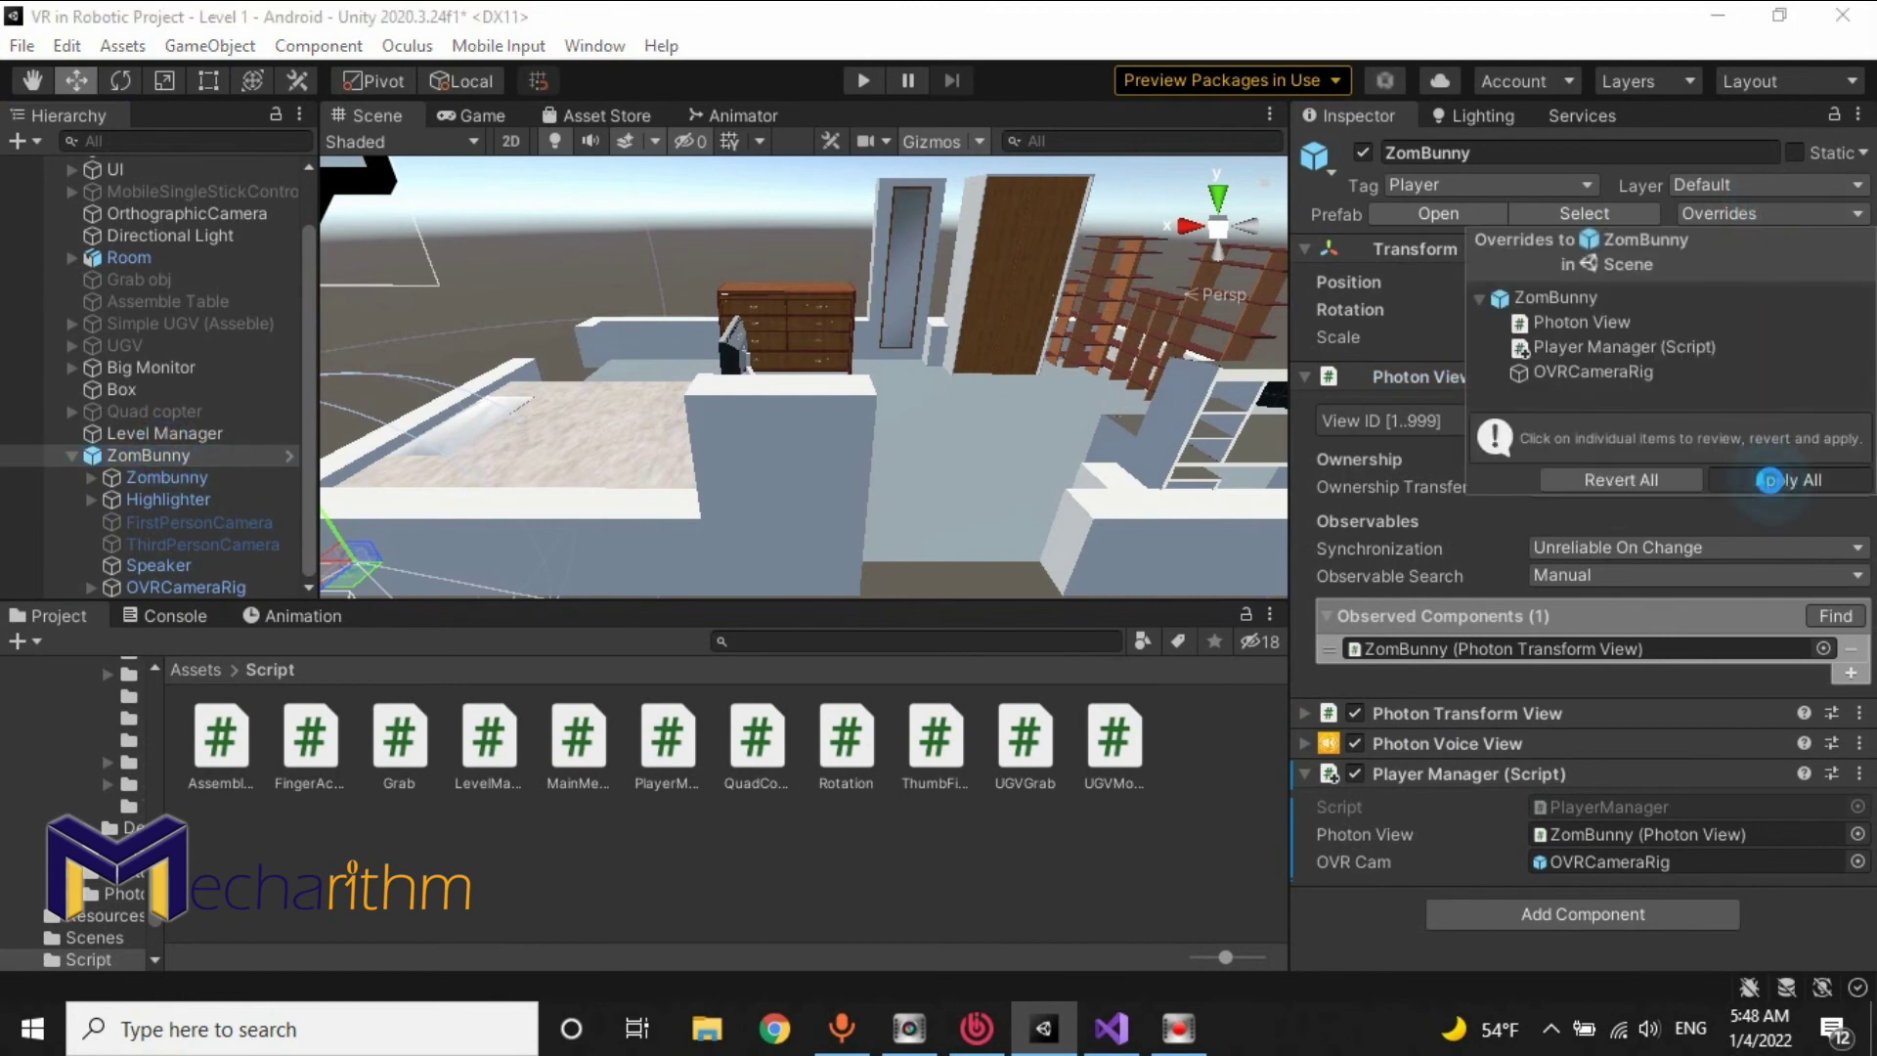
left_click(1775, 485)
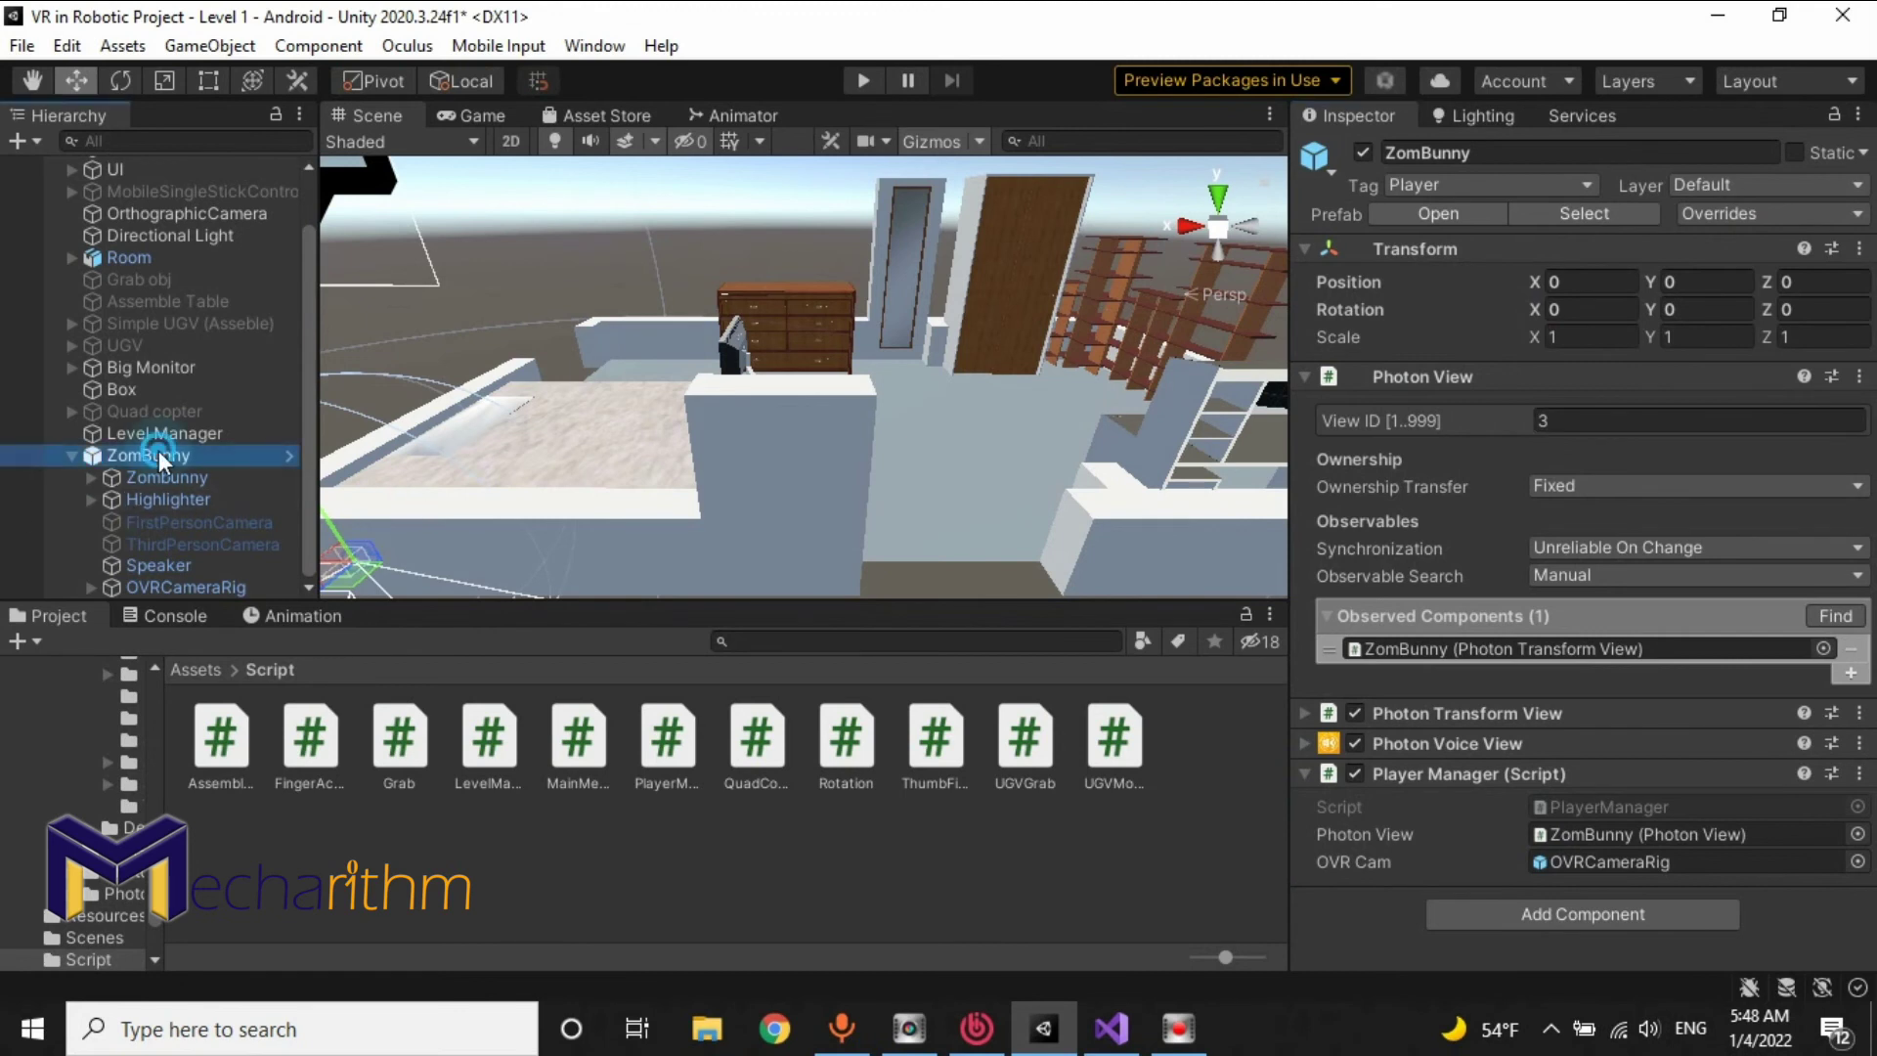
key("Delete")
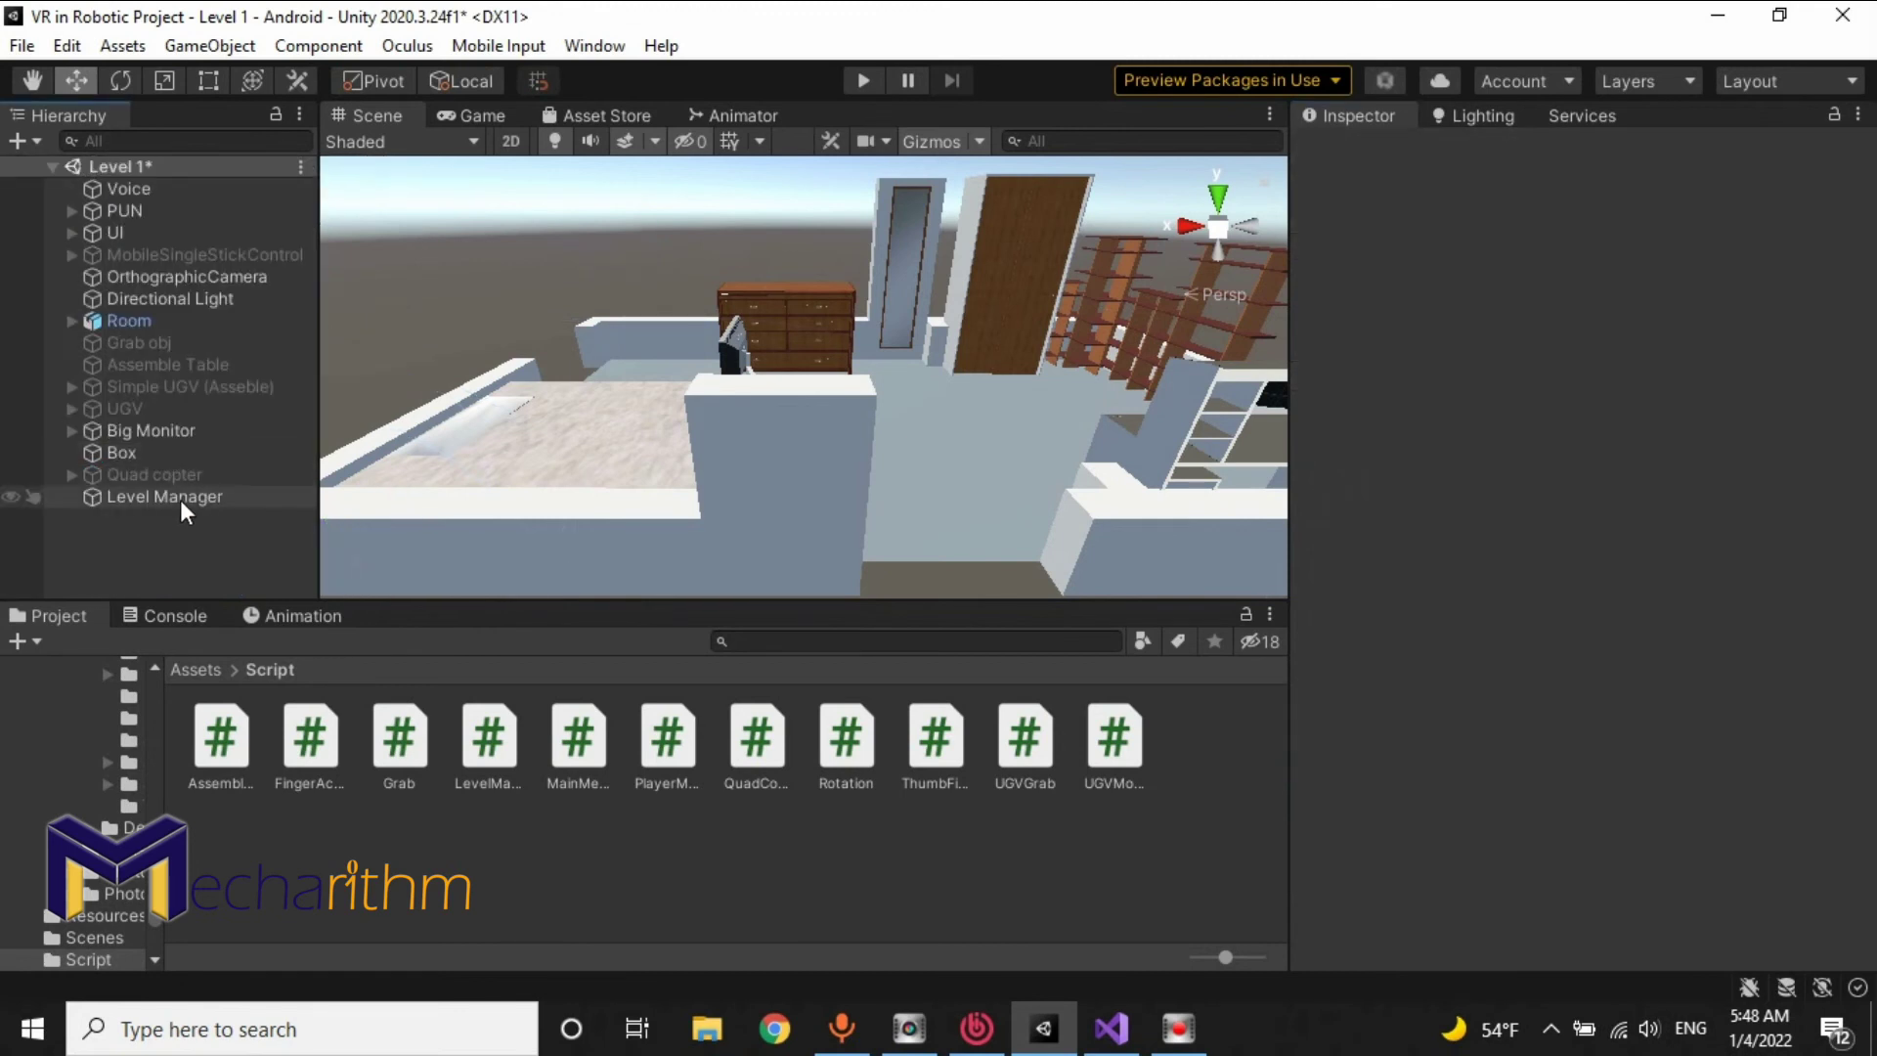
Step: Check the Player Manager assignments on the ZomBunny prefab referenced by PUN's Character Instantiation
left_click(113, 211)
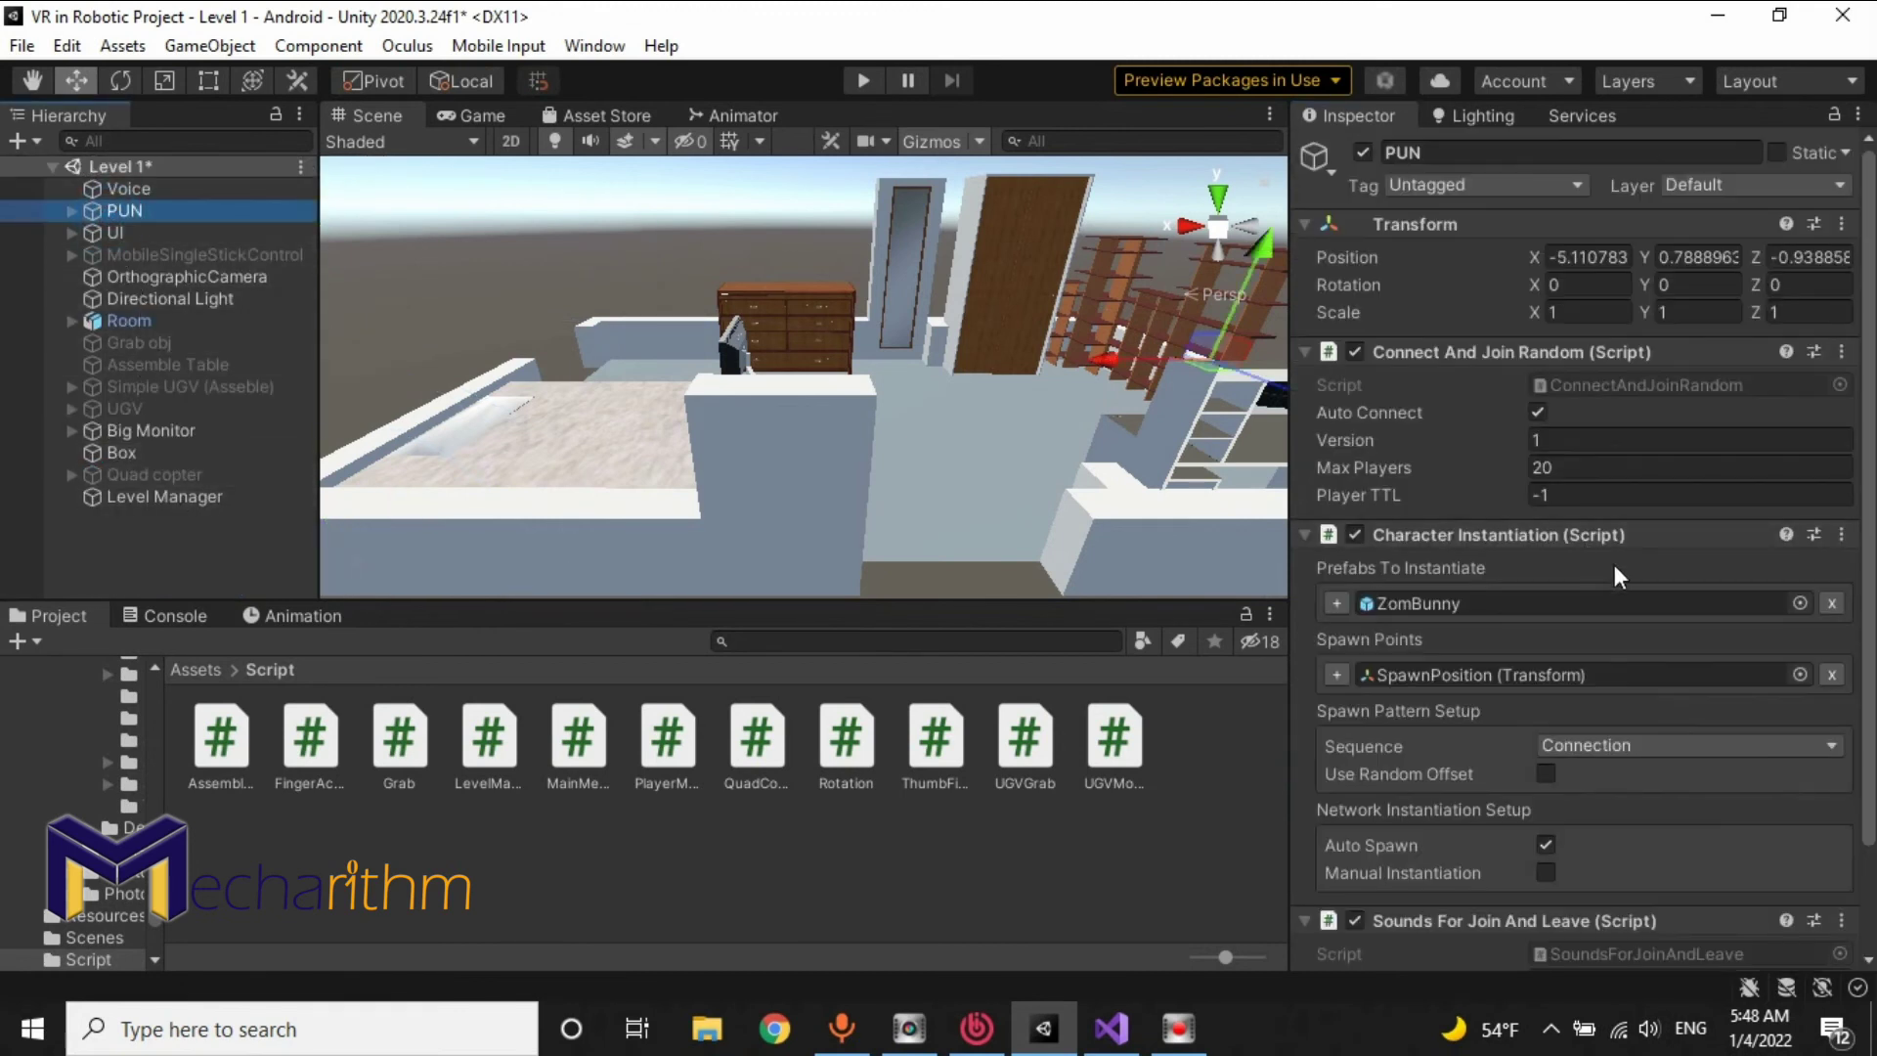
left_click(1469, 602)
double_click(1469, 602)
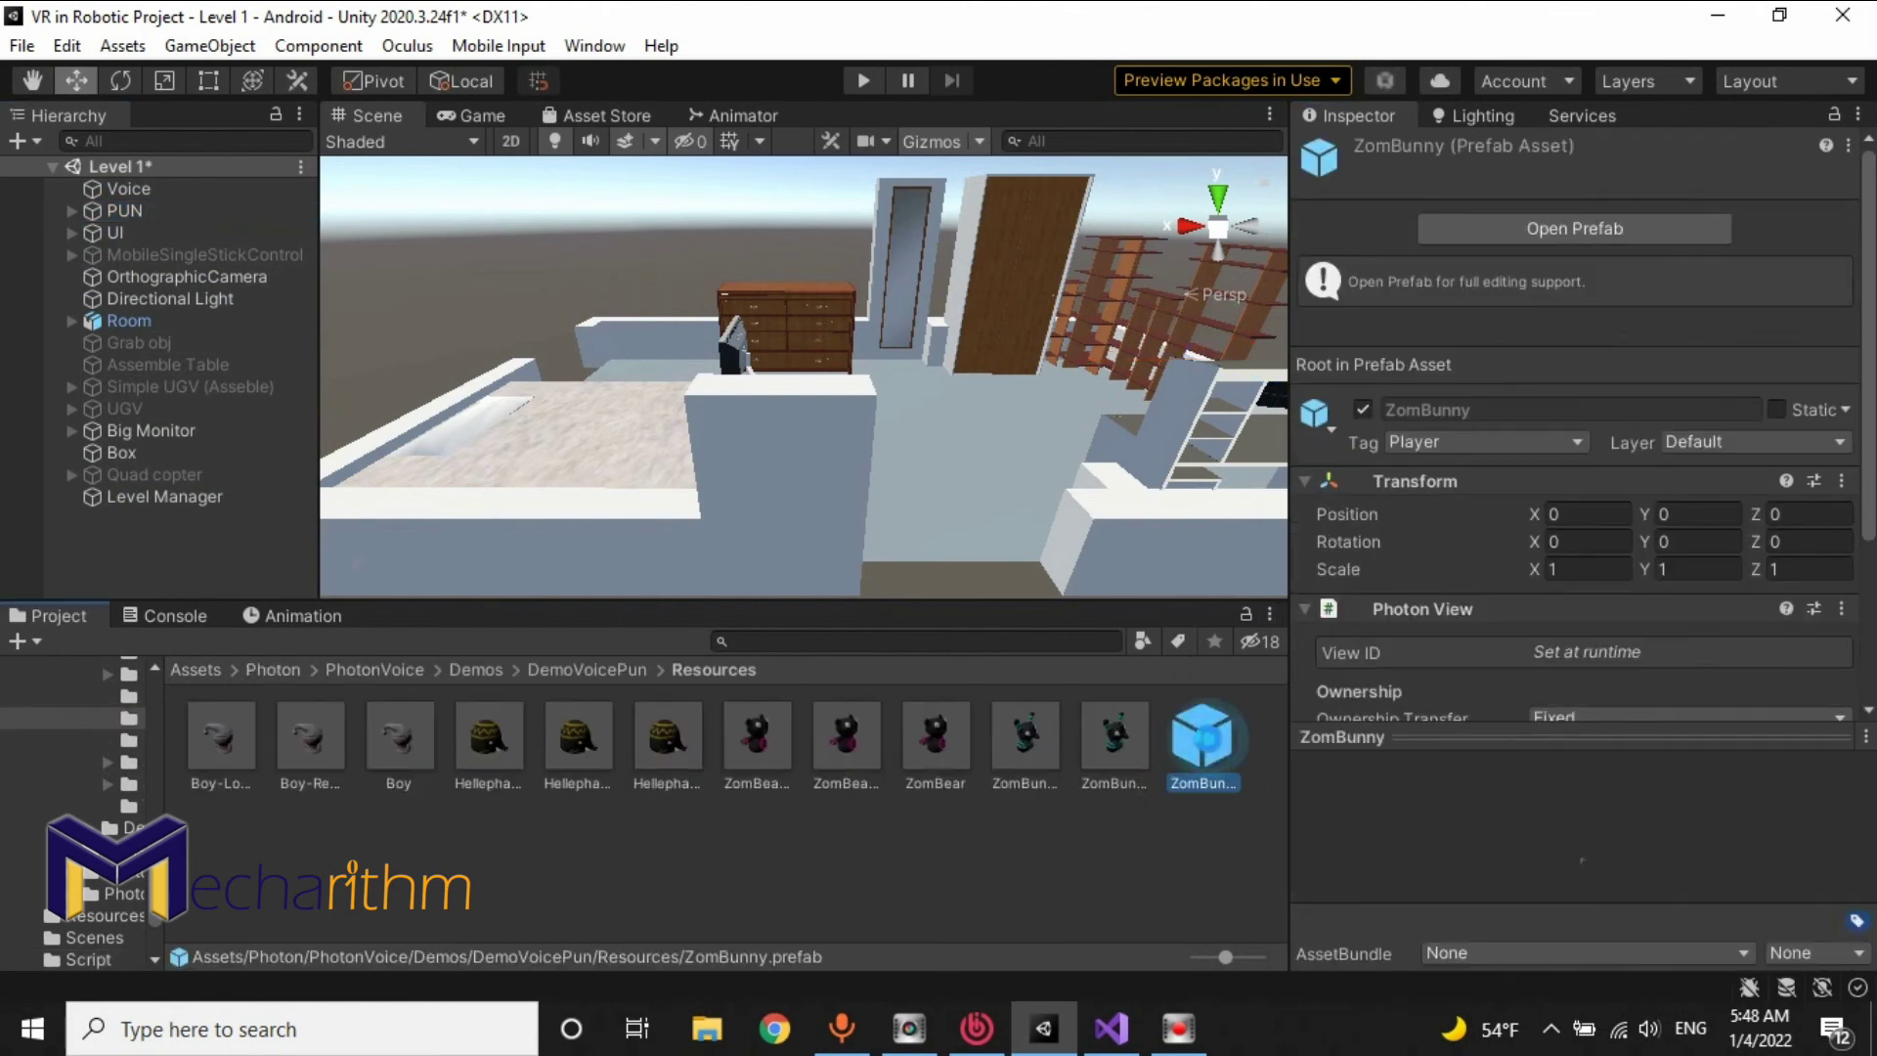
scroll(1810, 619, "down", 5)
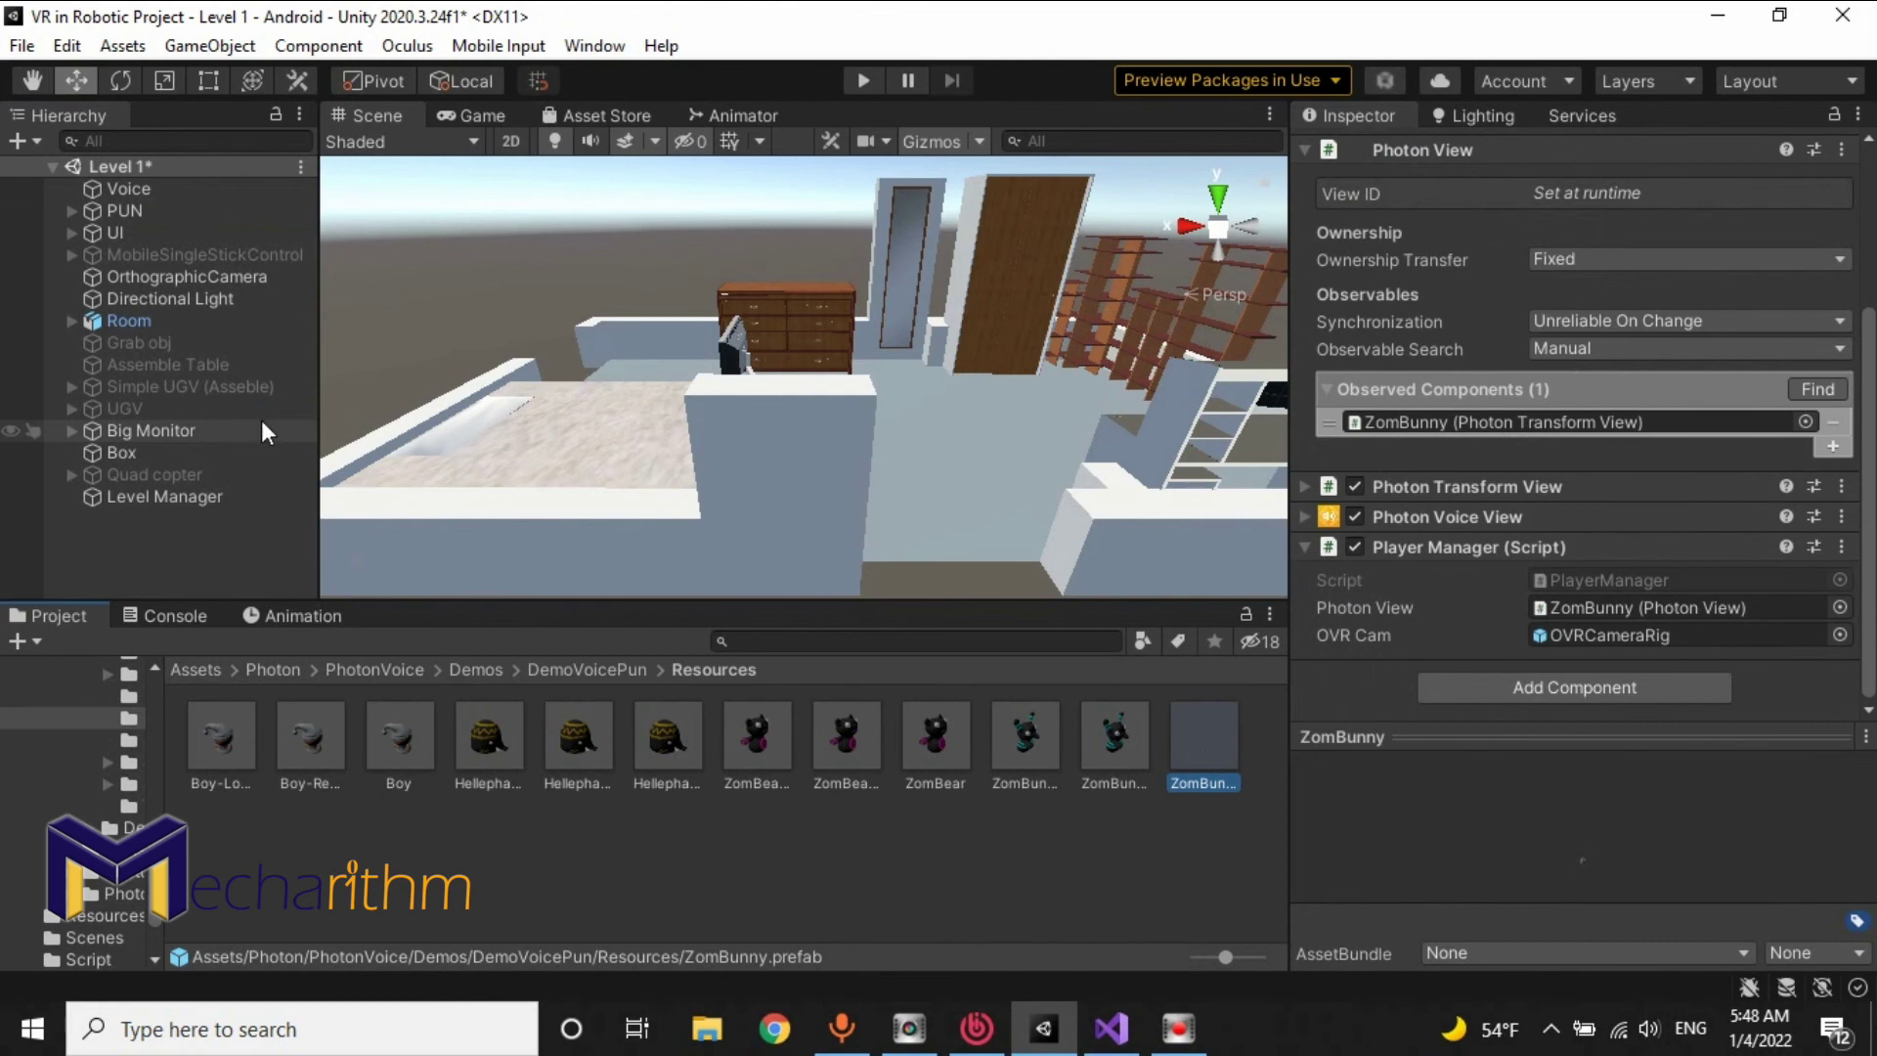
Step: Save the Level 1 scene, test-run it in Play mode, and stop the run
left_click(151, 547)
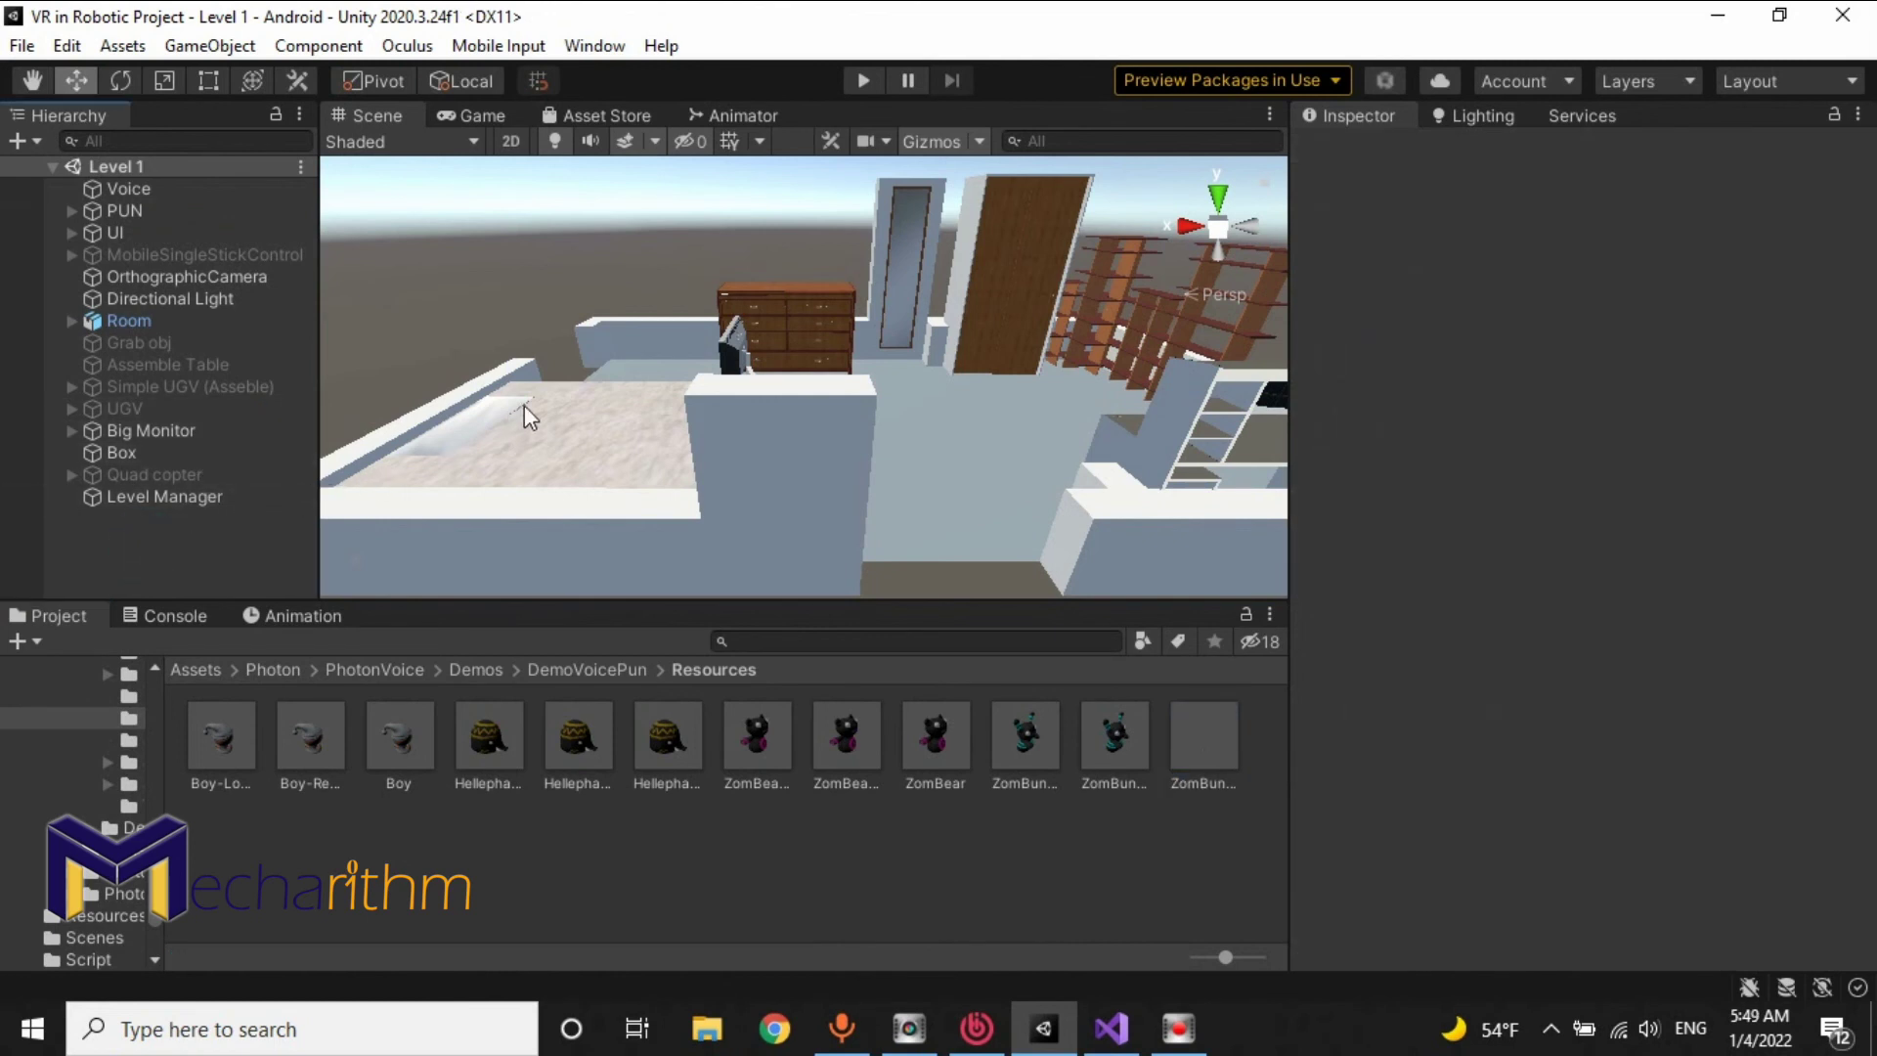
right_click_drag(642, 410, 723, 347)
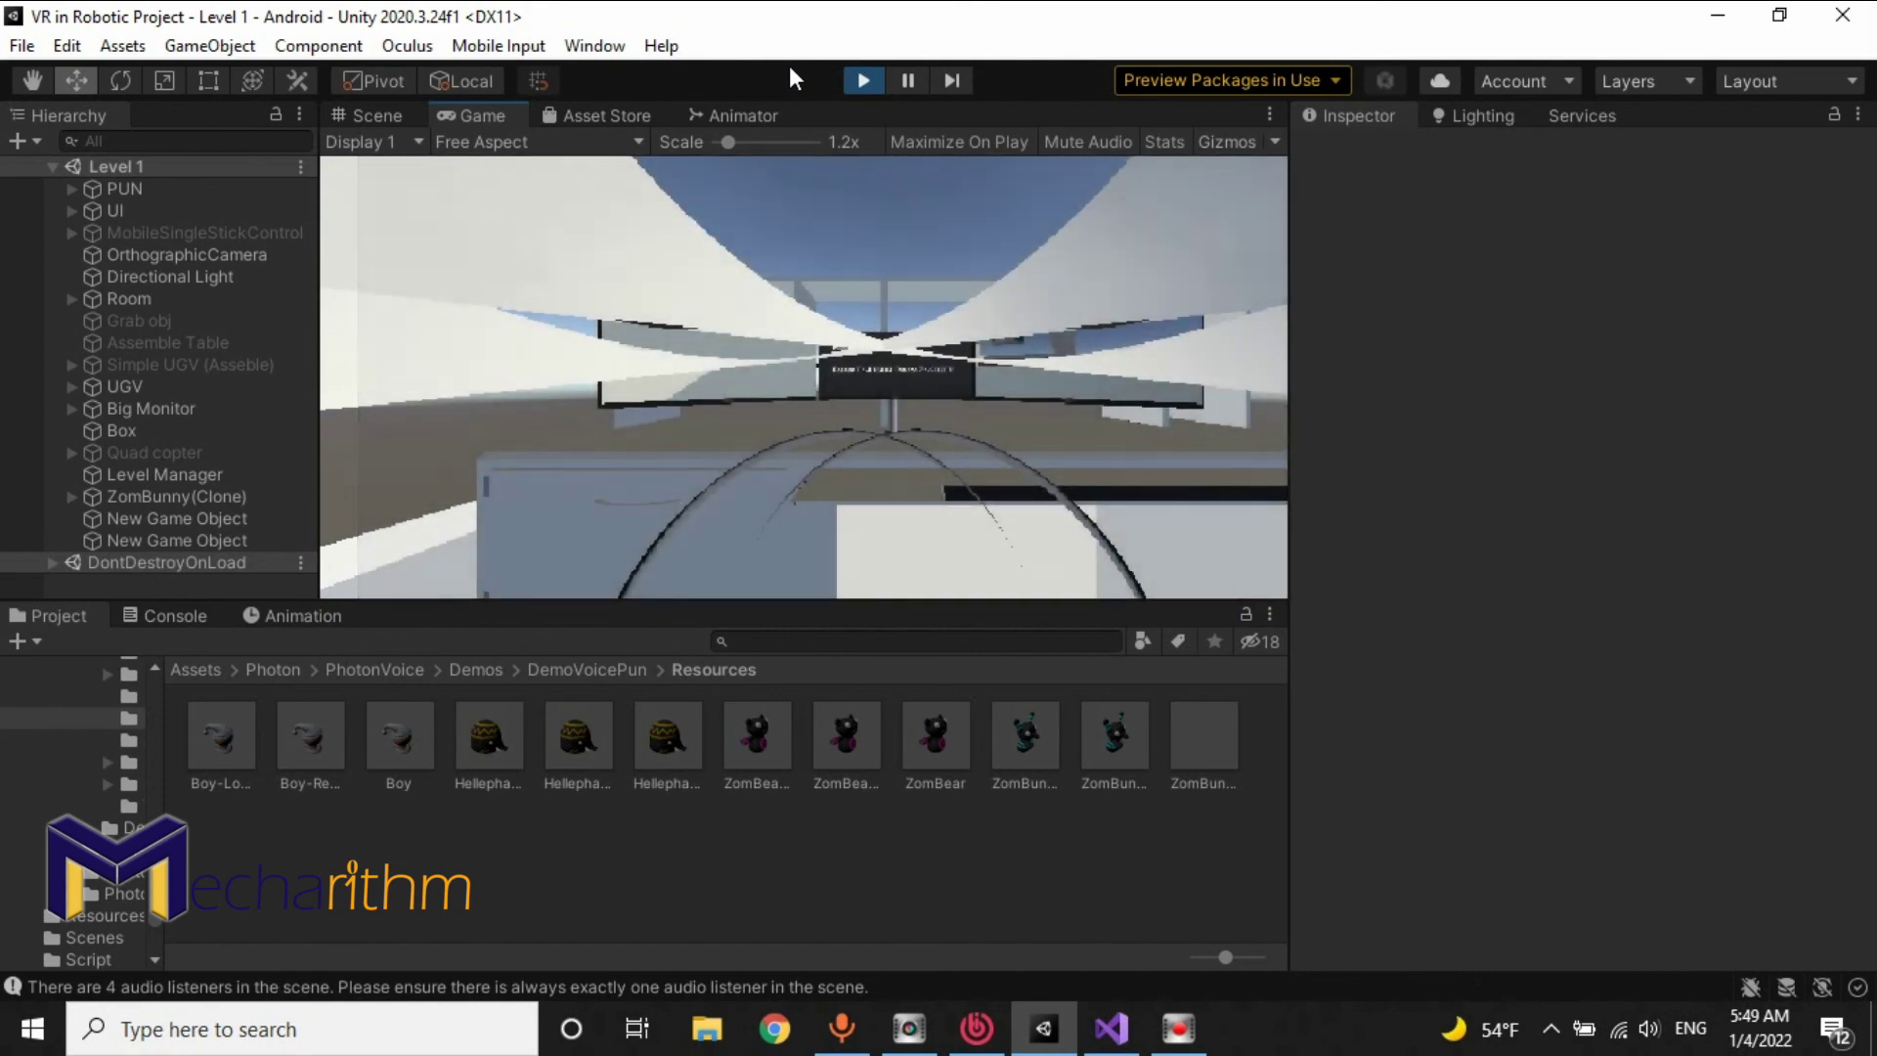
left_click(861, 79)
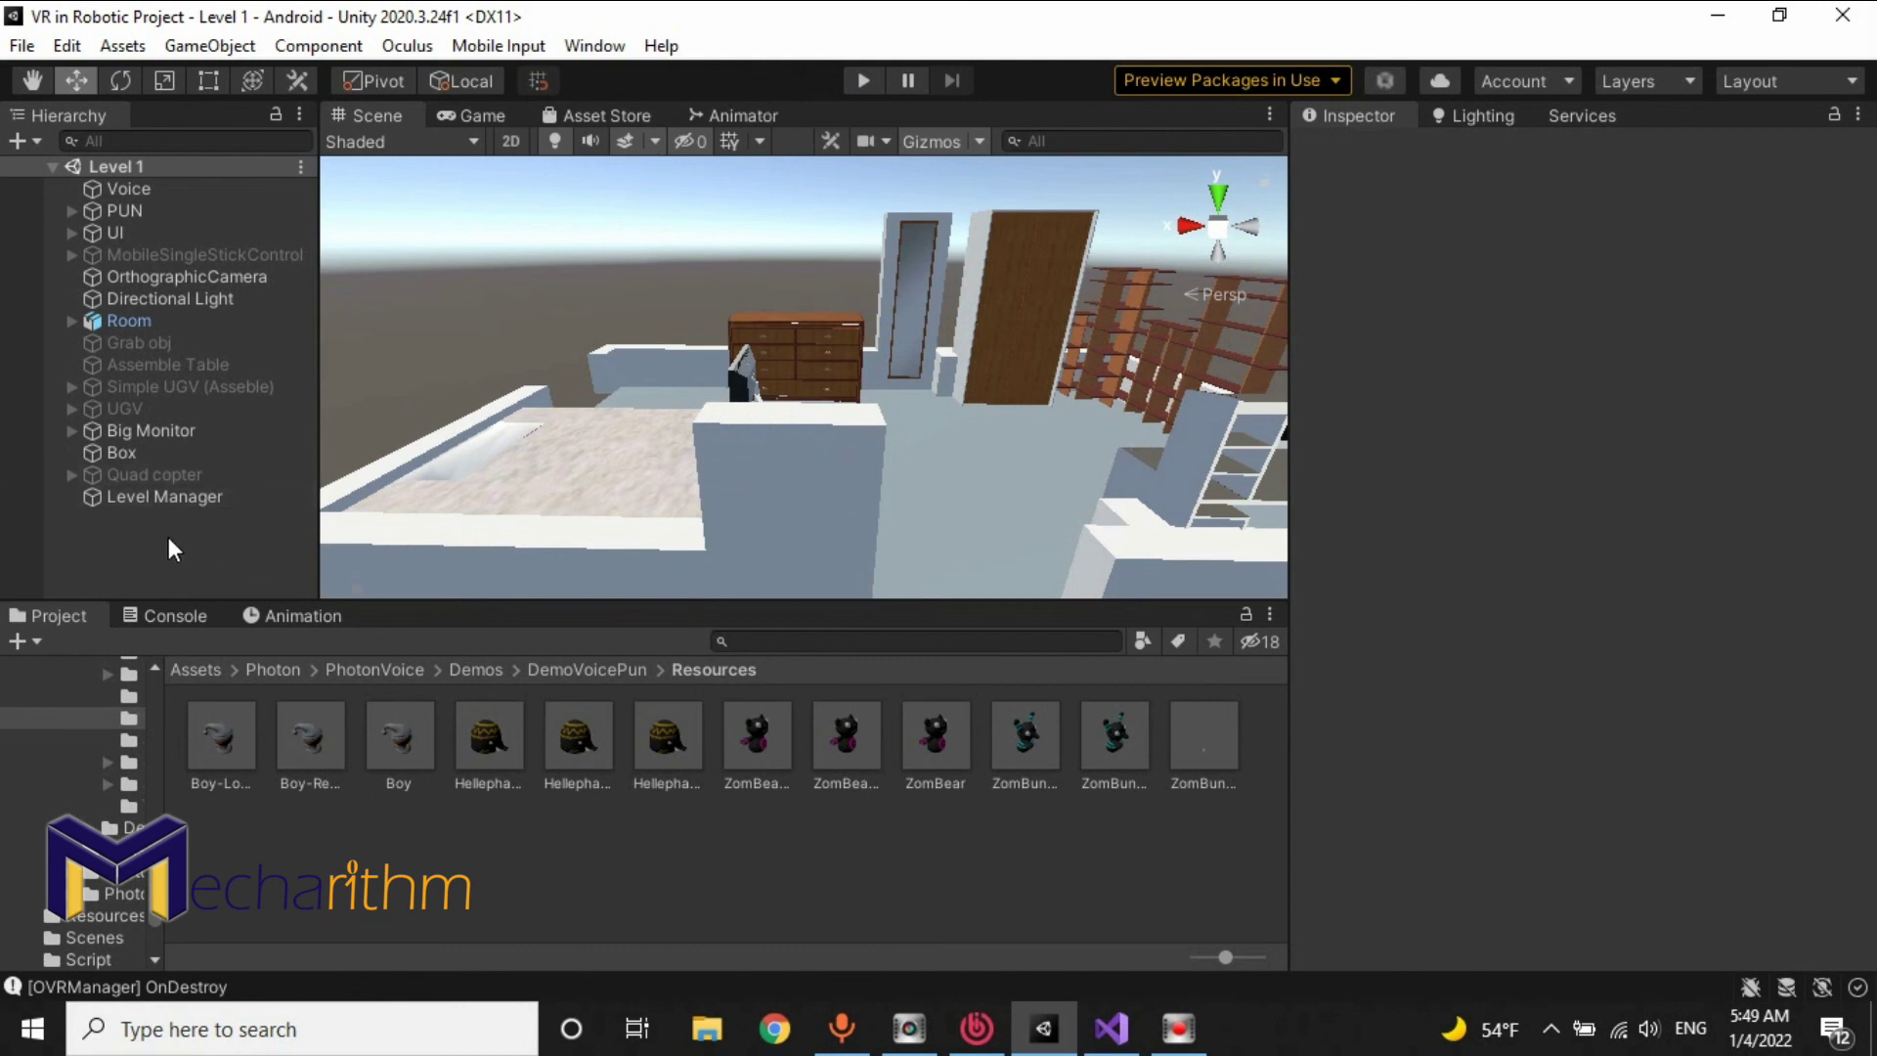
Step: Build the project for Android with the Main Menu and Level 1 scenes
left_click(21, 46)
left_click(125, 368)
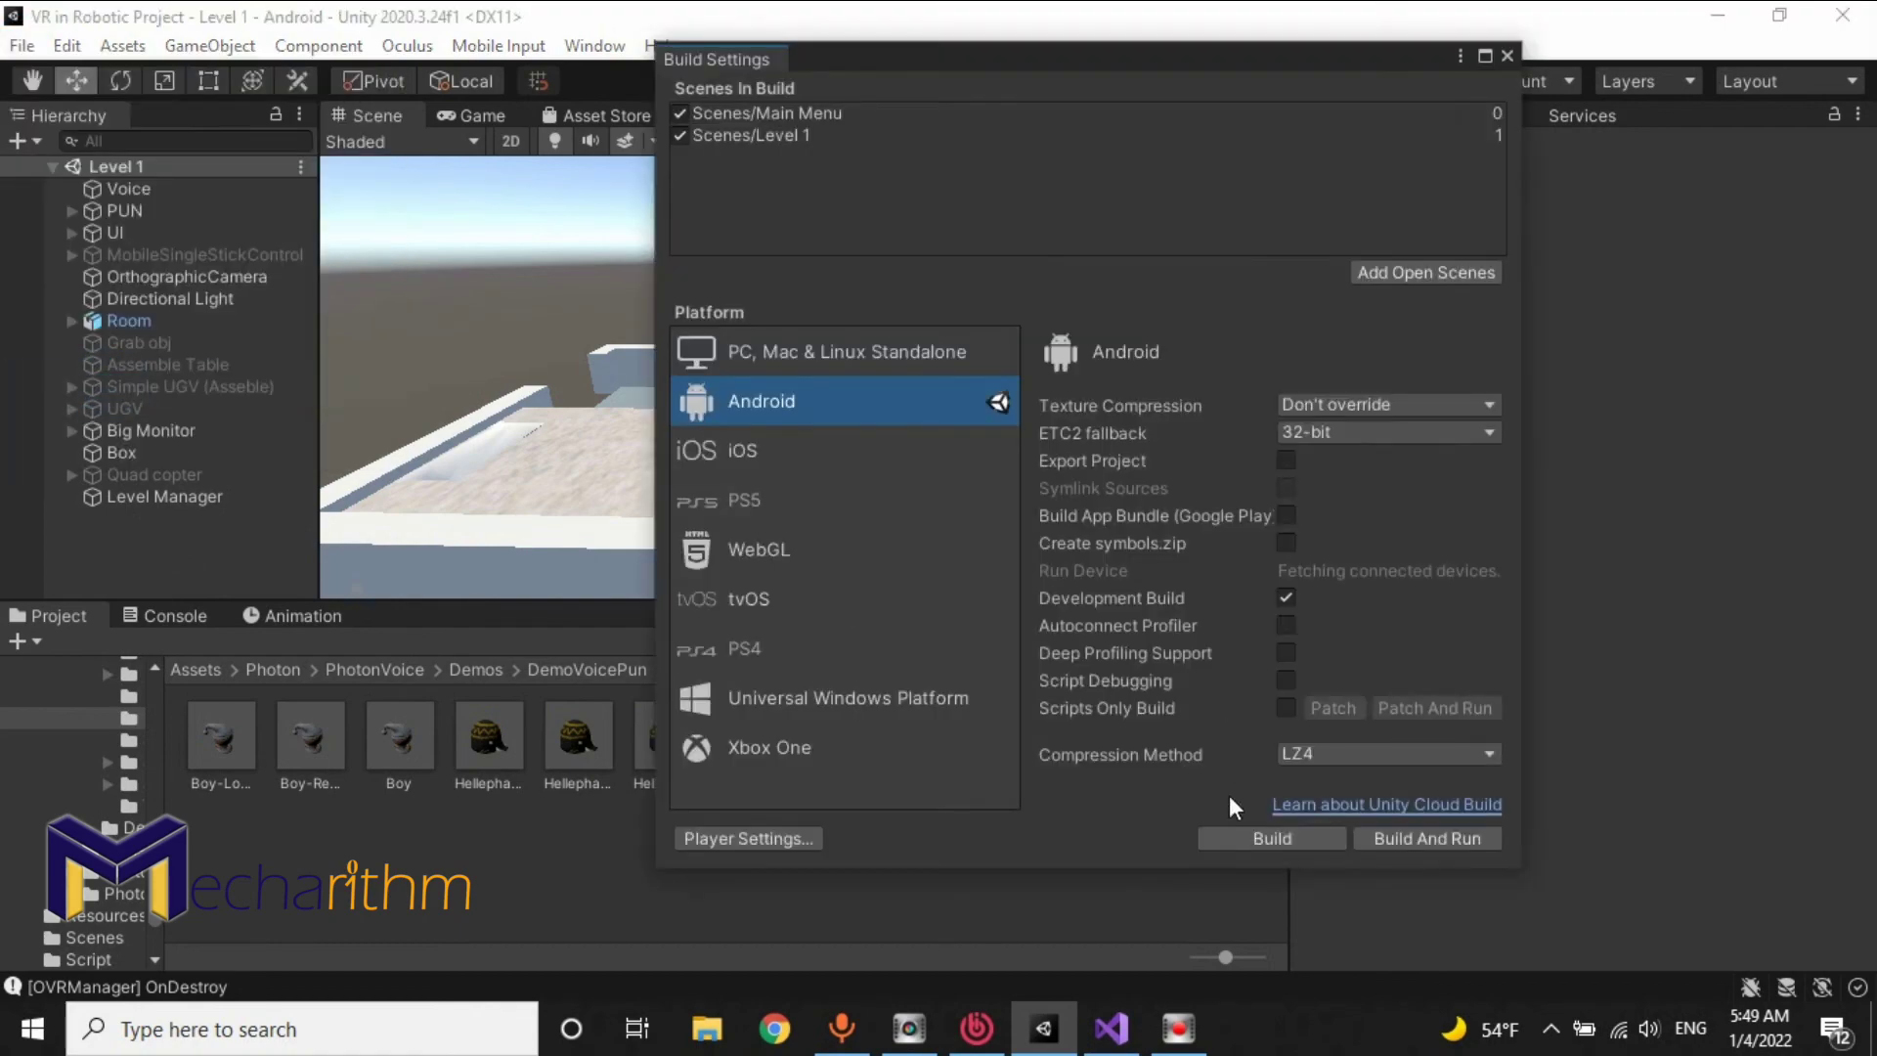
left_click(1272, 838)
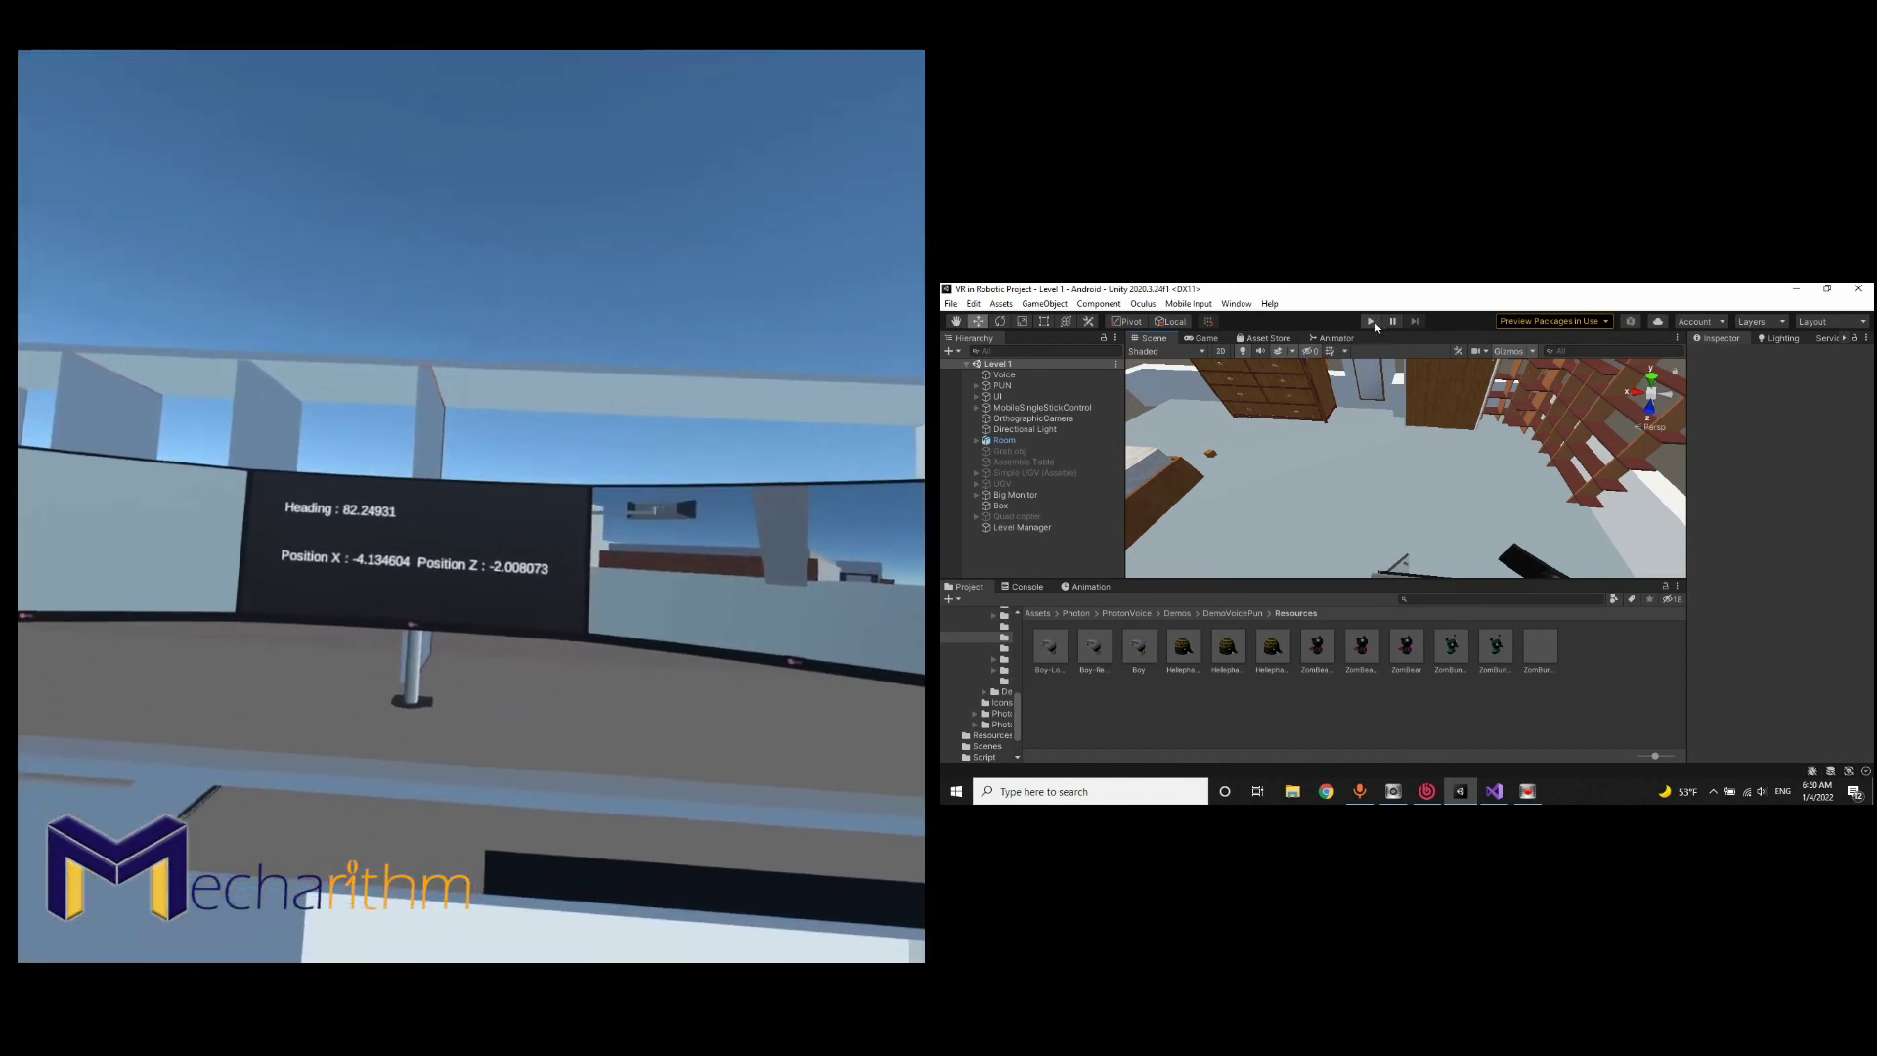
Step: Run Level 1 in Play mode alongside the headset build and show the Scene view to observe both players
left_click(1372, 322)
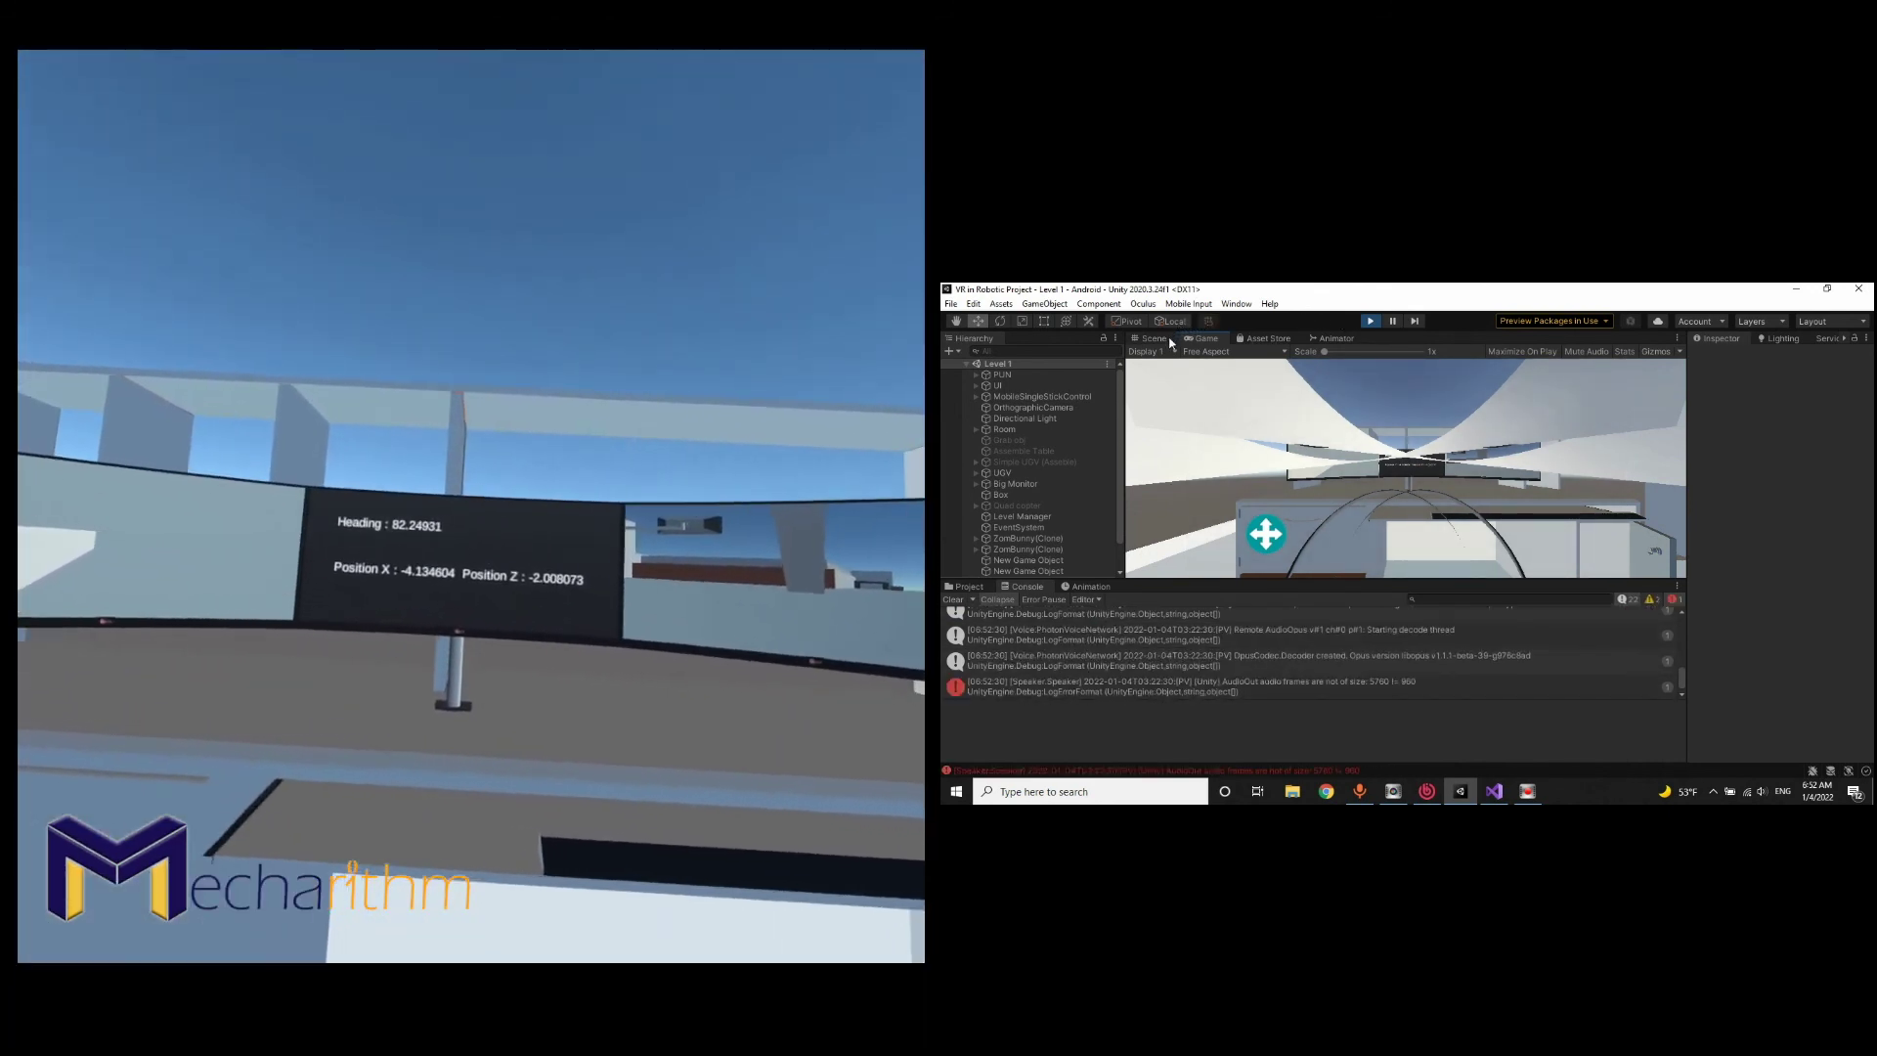
left_click(1154, 338)
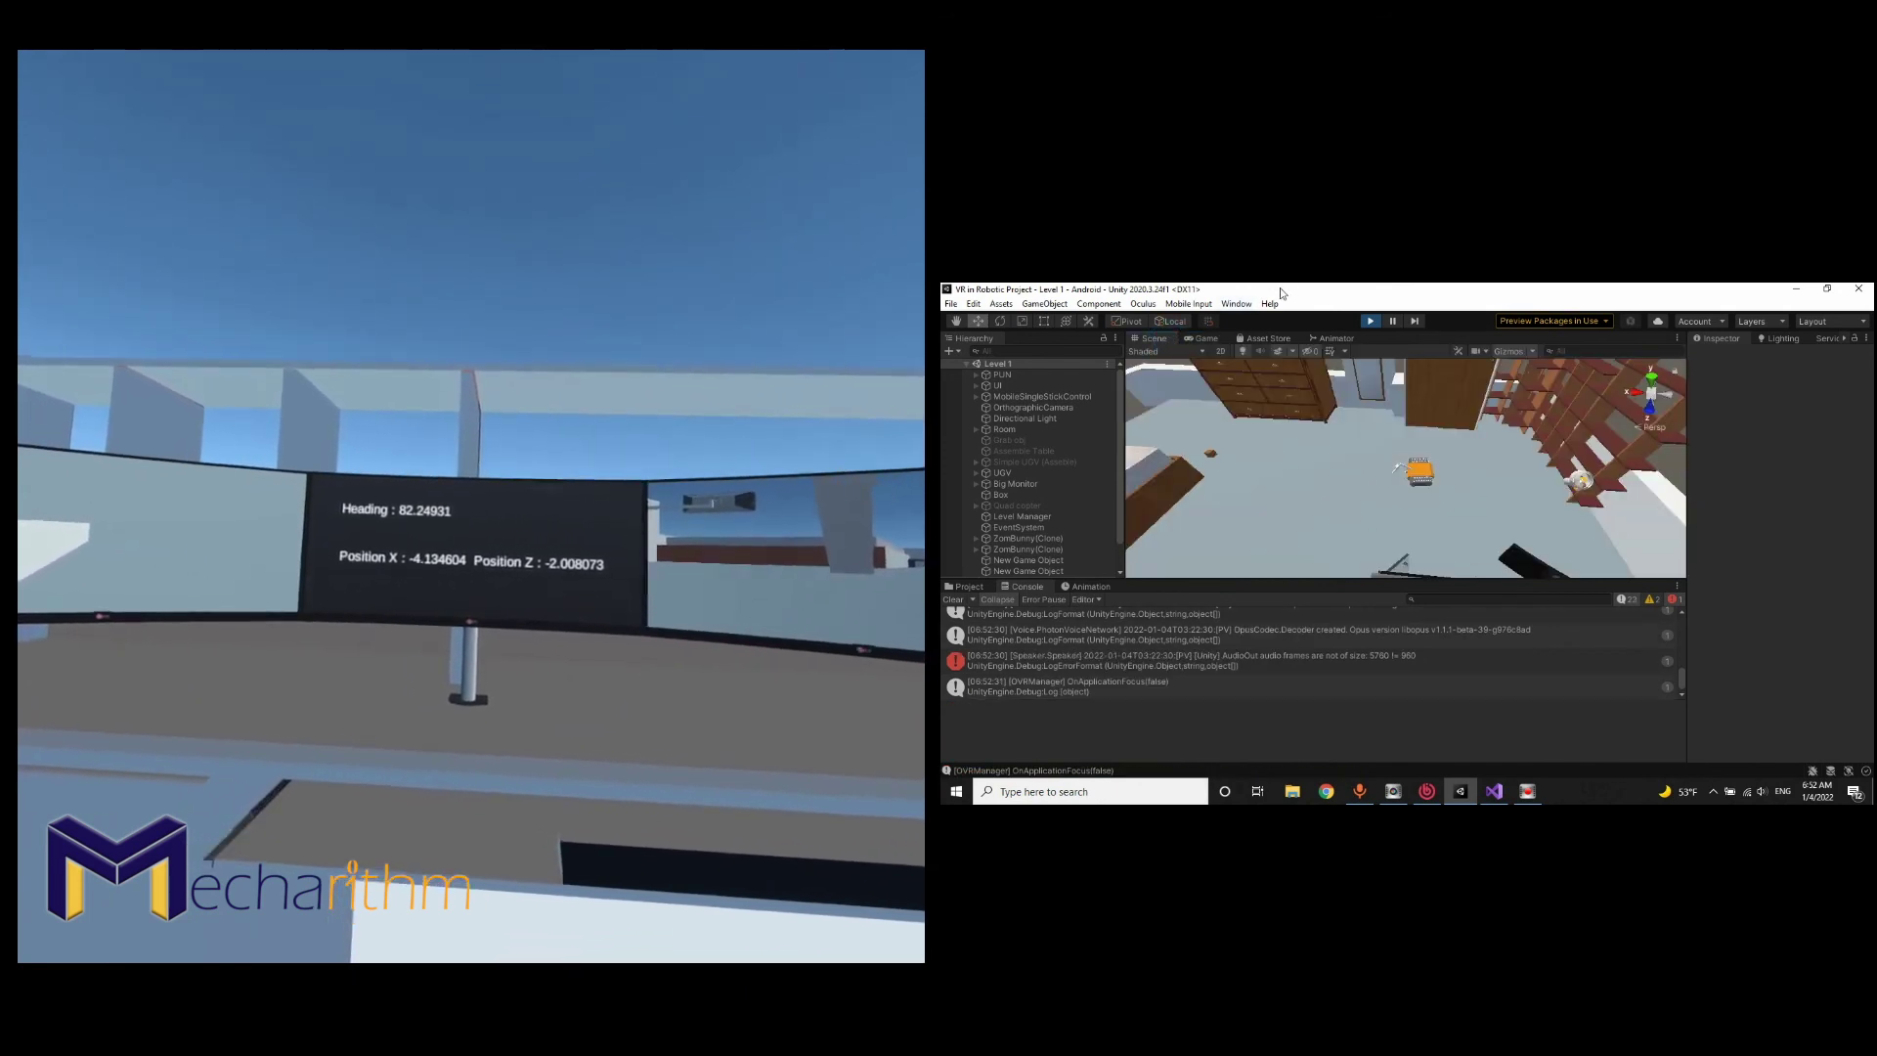